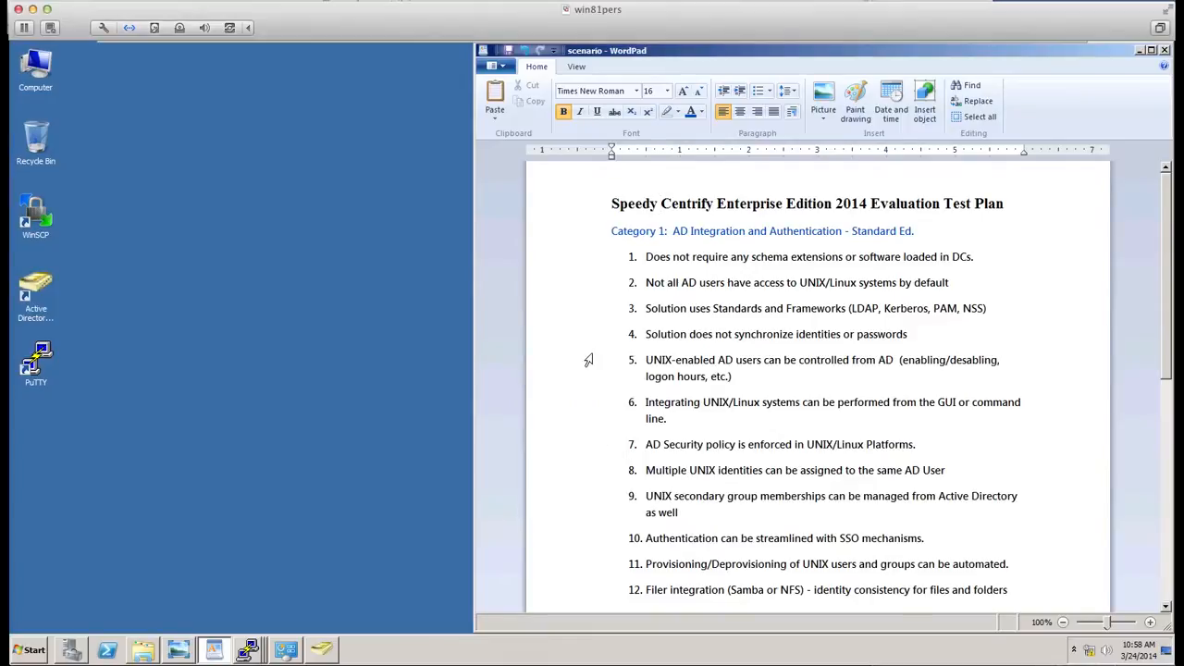
- Scroll through the evaluation test plan document to read the categories and their test items
{"action": "scroll", "coordinate": [599, 308], "scroll_direction": "down", "scroll_amount": 1}
{"action": "scroll", "coordinate": [599, 313], "scroll_direction": "down", "scroll_amount": 5}
{"action": "scroll", "coordinate": [599, 318], "scroll_direction": "up", "scroll_amount": 4}
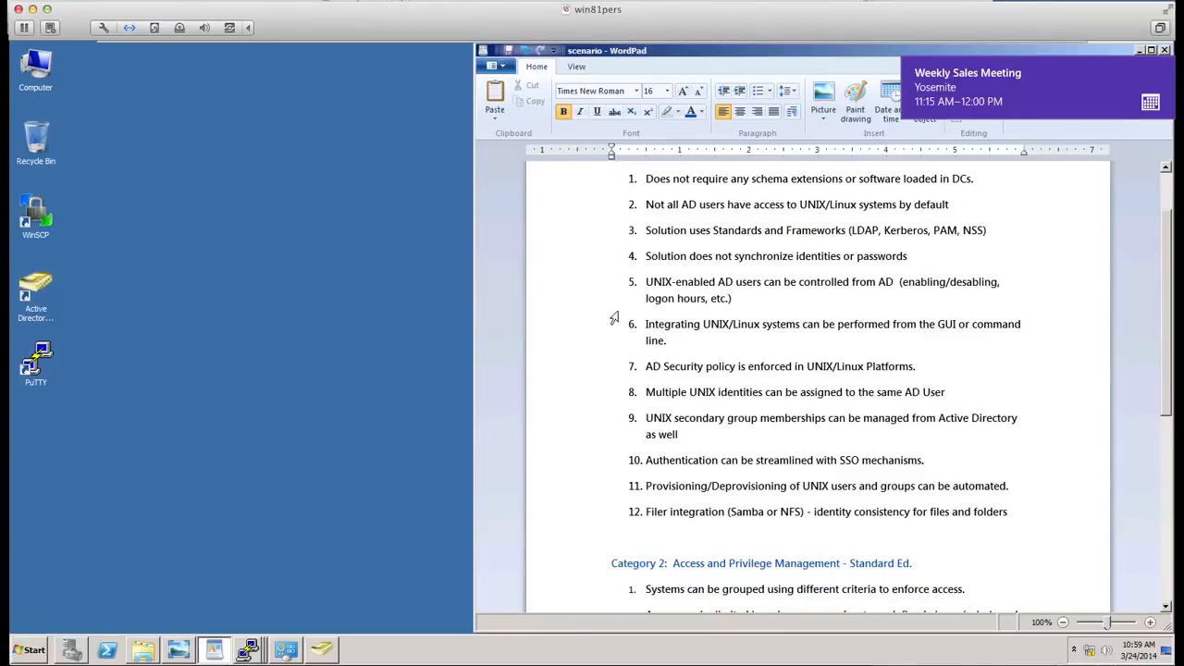
{"action": "scroll", "coordinate": [664, 482], "scroll_direction": "down", "scroll_amount": 1}
{"action": "scroll", "coordinate": [667, 479], "scroll_direction": "down", "scroll_amount": 1}
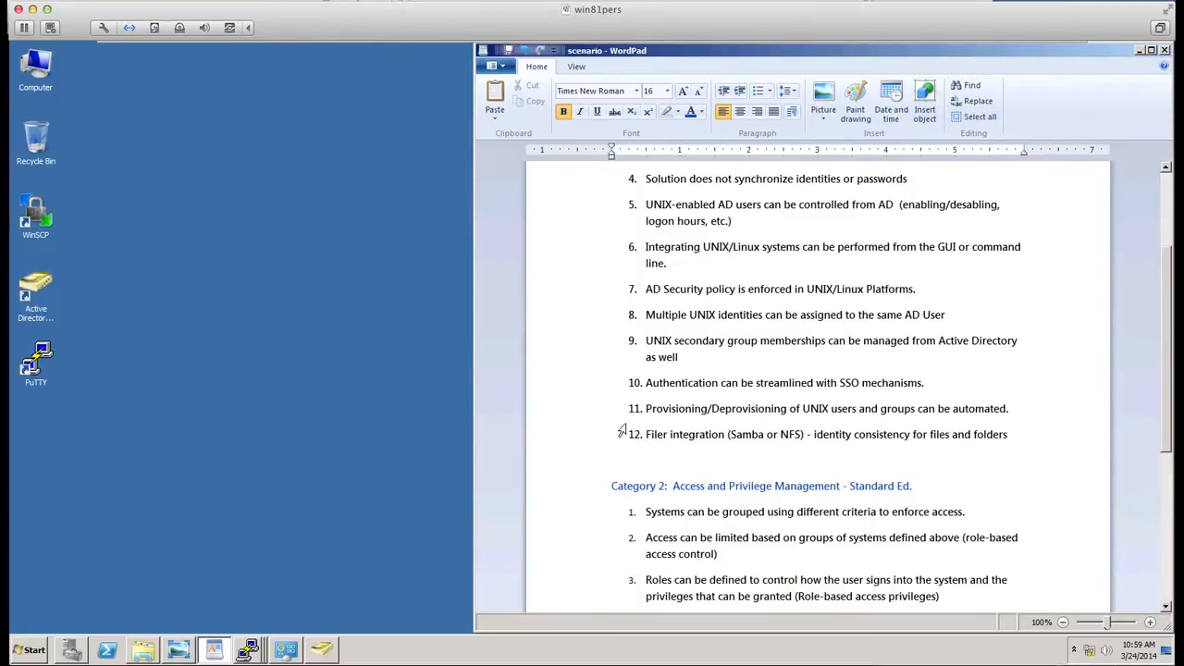
{"action": "scroll", "coordinate": [611, 407], "scroll_direction": "down", "scroll_amount": 5}
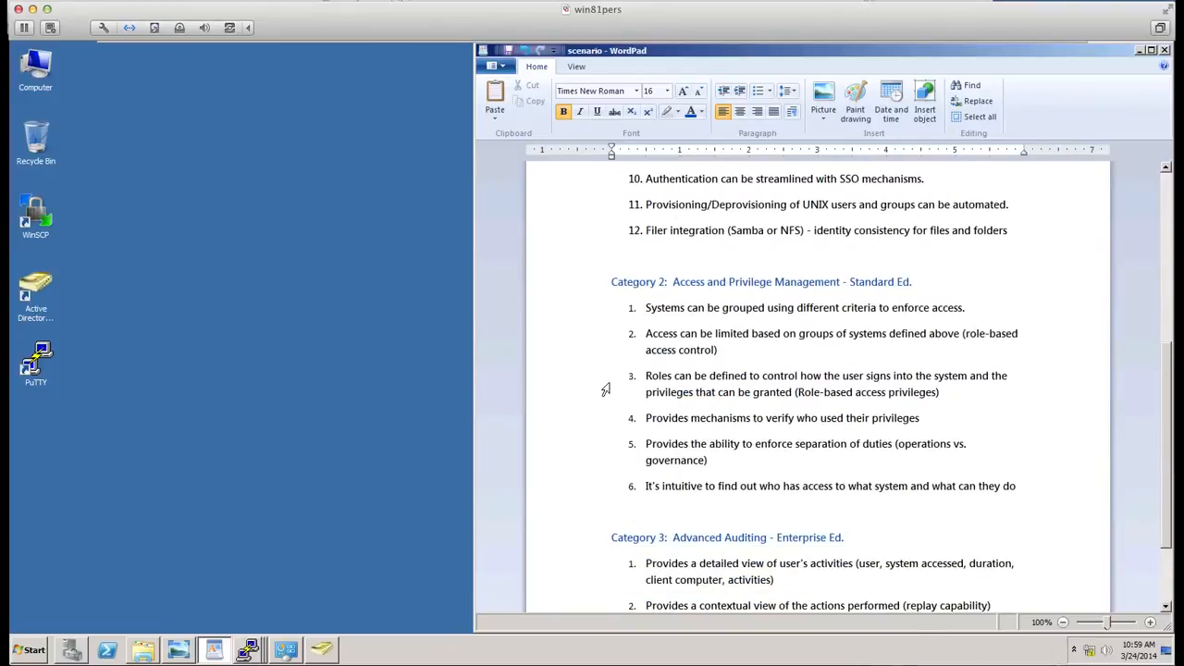
{"action": "scroll", "coordinate": [605, 390], "scroll_direction": "down", "scroll_amount": 2}
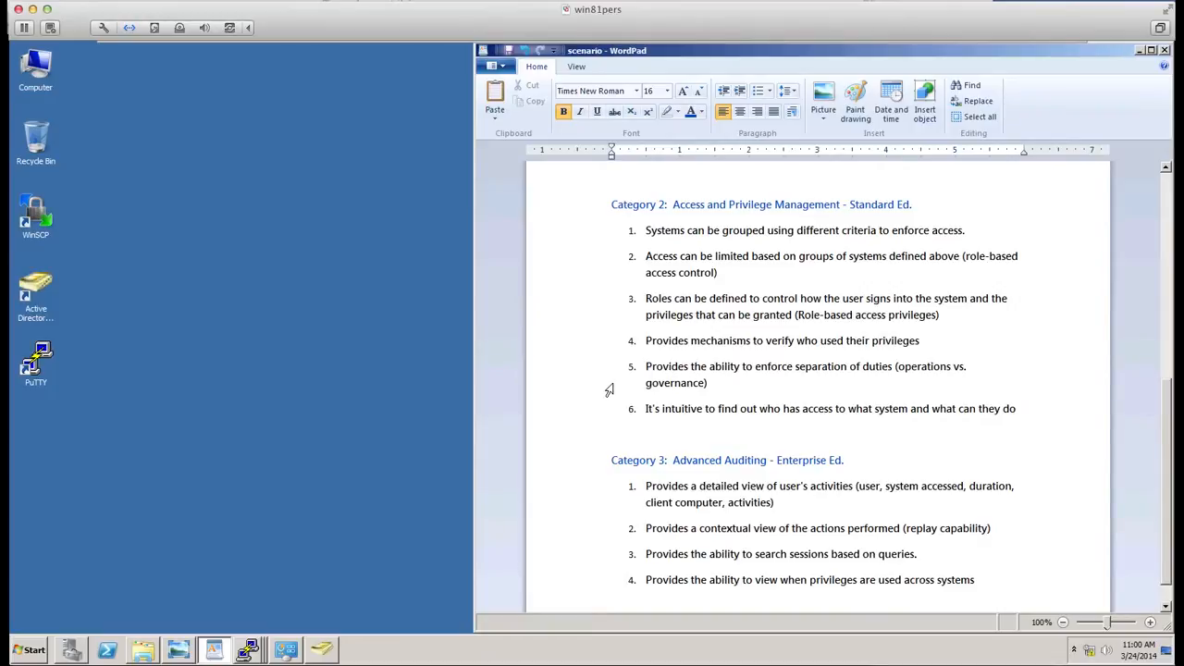
{"action": "scroll", "coordinate": [607, 387], "scroll_direction": "down", "scroll_amount": 1}
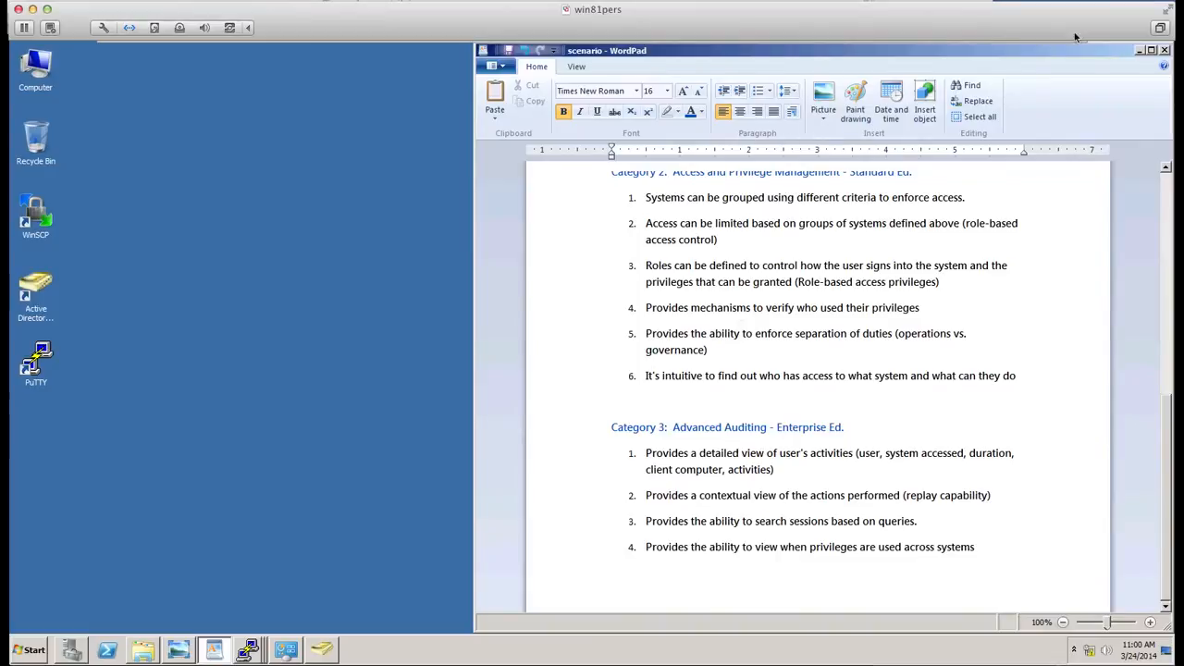
- Open the scenario diagram and review the servers, staff, privileges and naming standards it describes
{"action": "left_click", "coordinate": [1141, 51]}
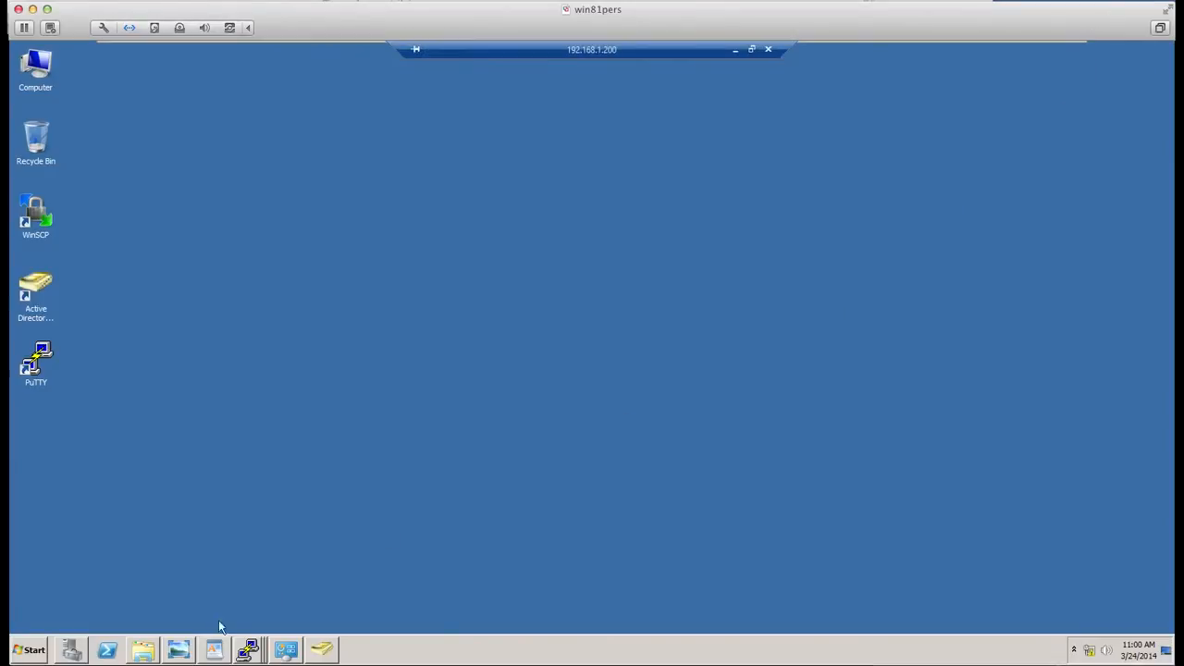
{"action": "left_click", "coordinate": [178, 650]}
{"action": "scroll", "coordinate": [731, 277], "scroll_direction": "up", "scroll_amount": 2}
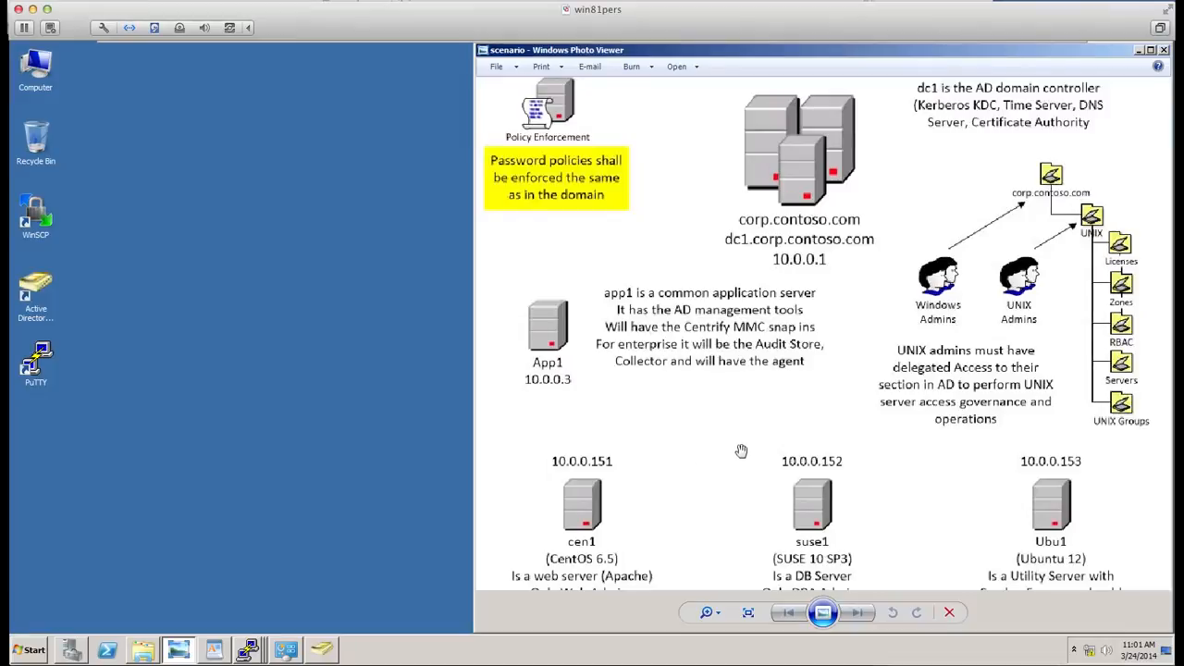
{"action": "left_click_drag", "start_coordinate": [744, 450], "coordinate": [744, 232]}
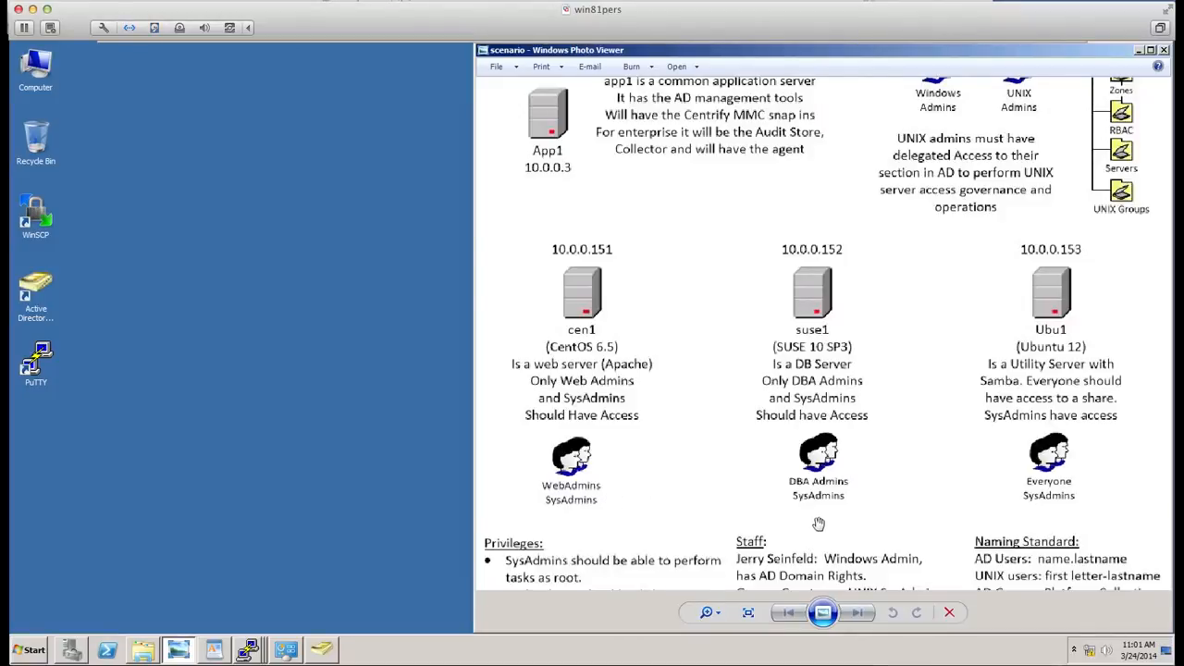
{"action": "left_click_drag", "start_coordinate": [833, 524], "coordinate": [845, 328]}
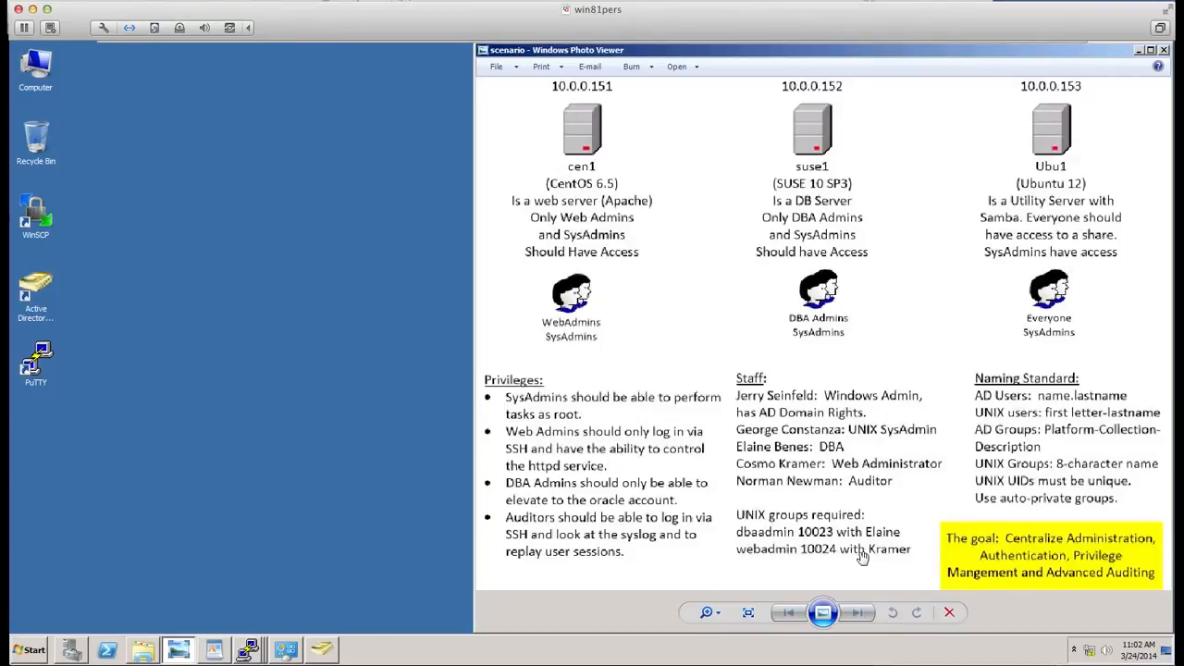
{"action": "left_click", "coordinate": [1165, 647]}
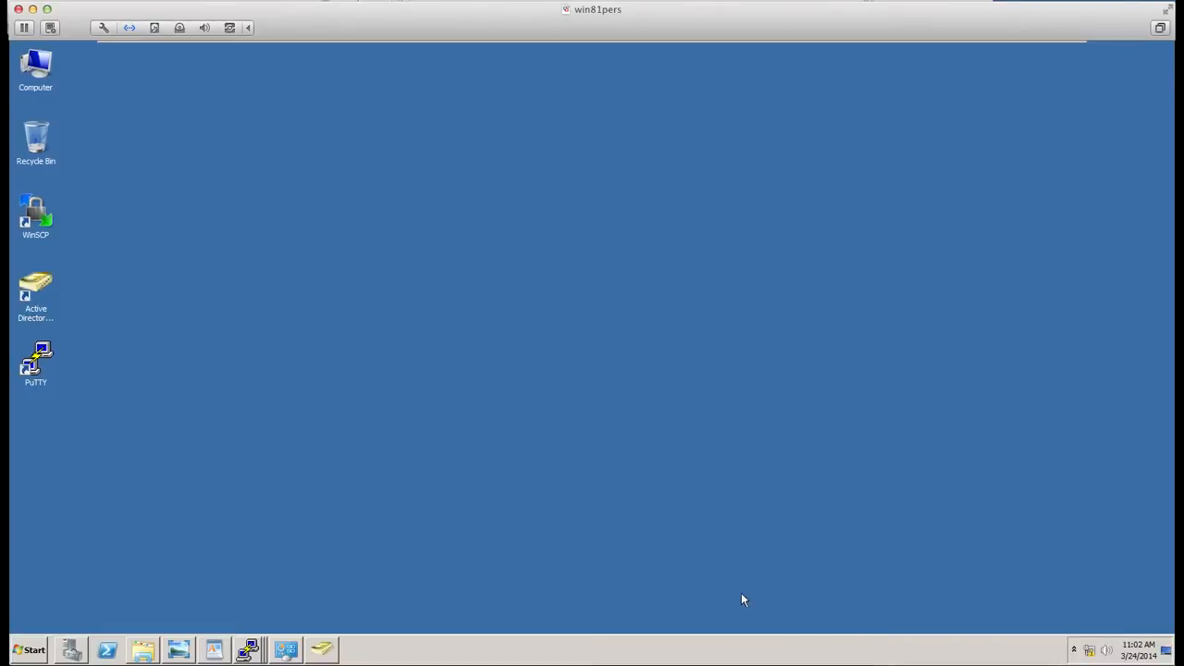
{"action": "left_click", "coordinate": [22, 649]}
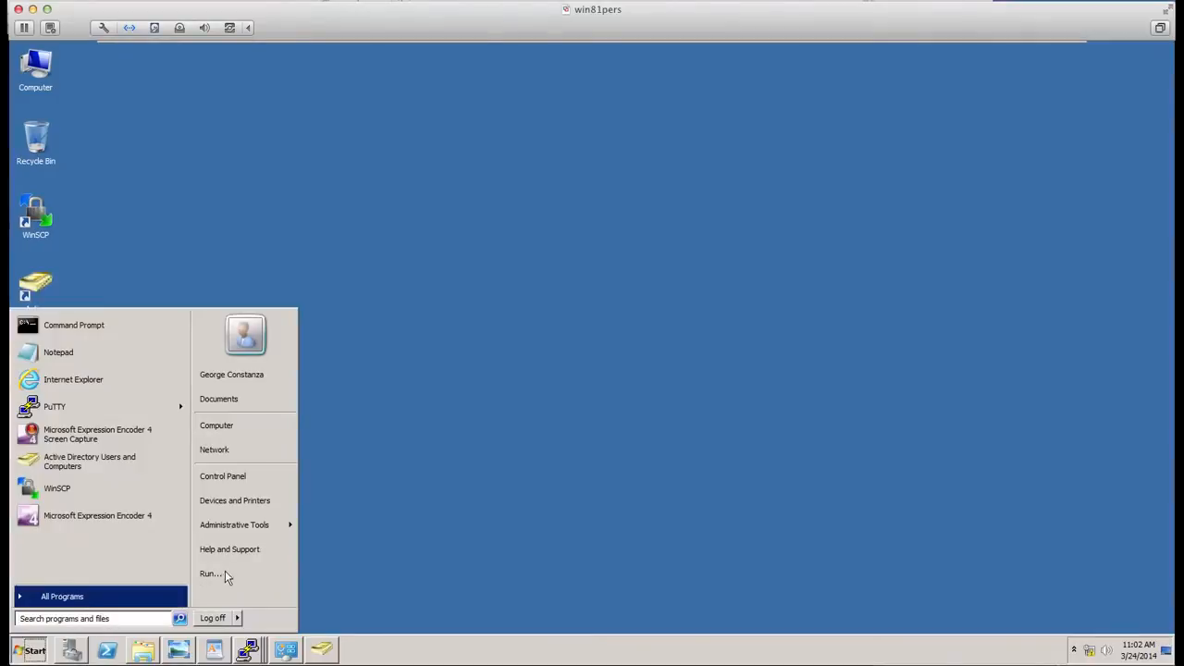
{"action": "left_click", "coordinate": [228, 570]}
{"action": "type", "text": "cmd"}
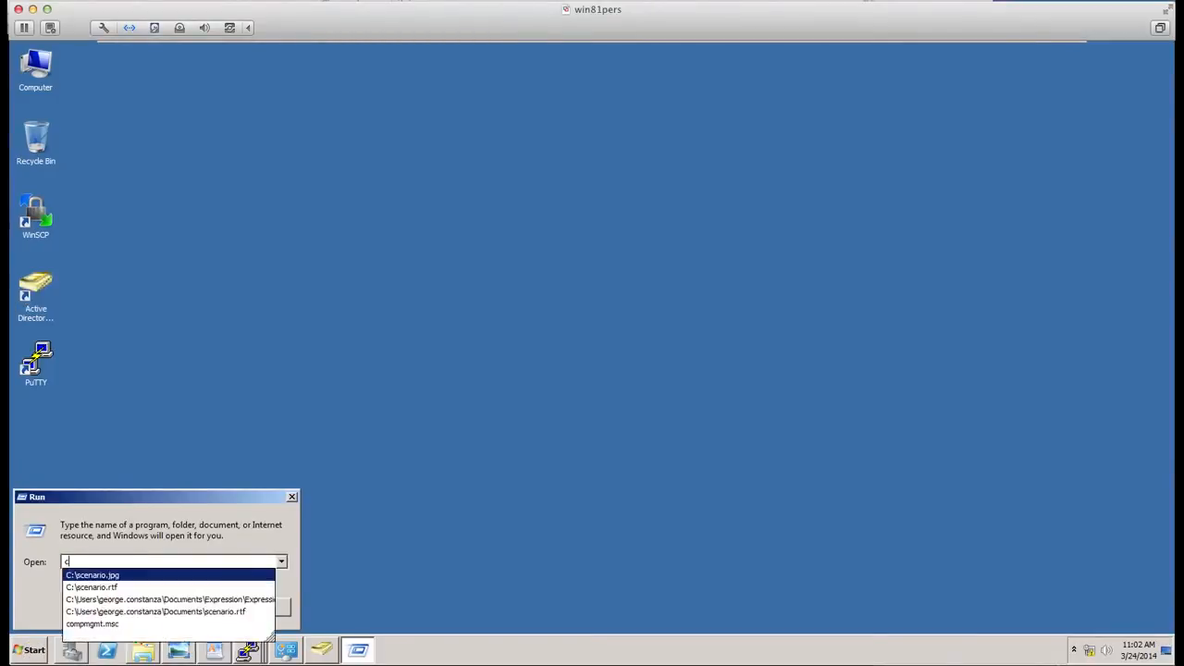
{"action": "key", "text": "Return"}
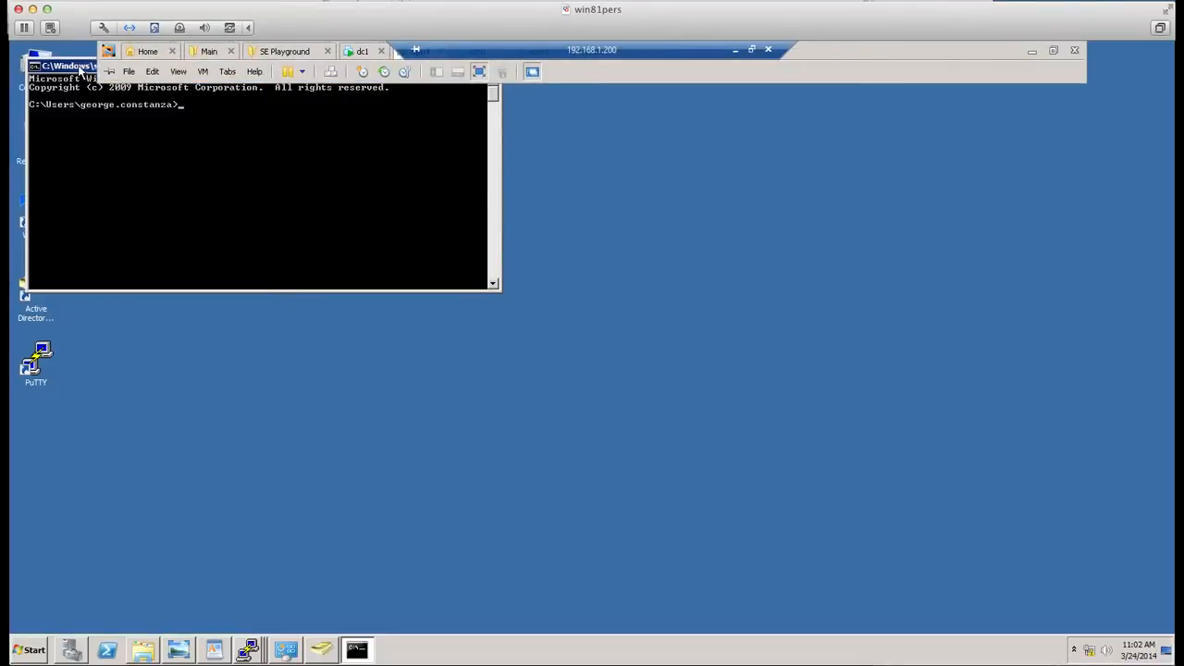
{"action": "left_click_drag", "start_coordinate": [82, 70], "coordinate": [341, 254]}
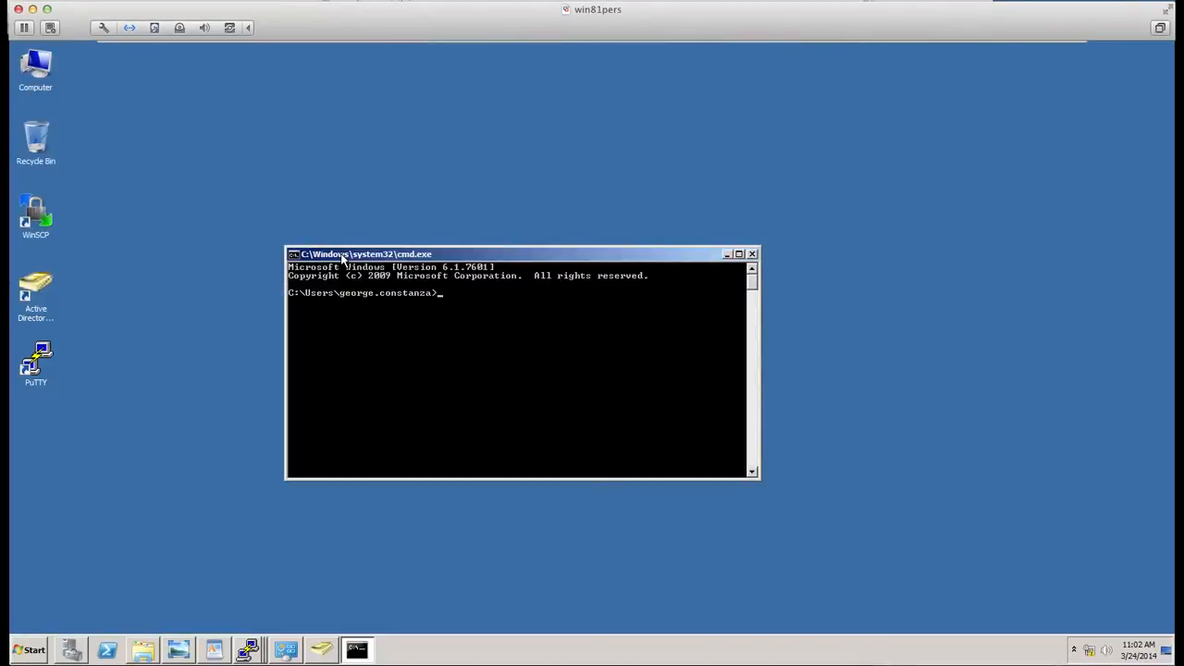
{"action": "left_click", "coordinate": [753, 254]}
{"action": "double_click", "coordinate": [42, 312]}
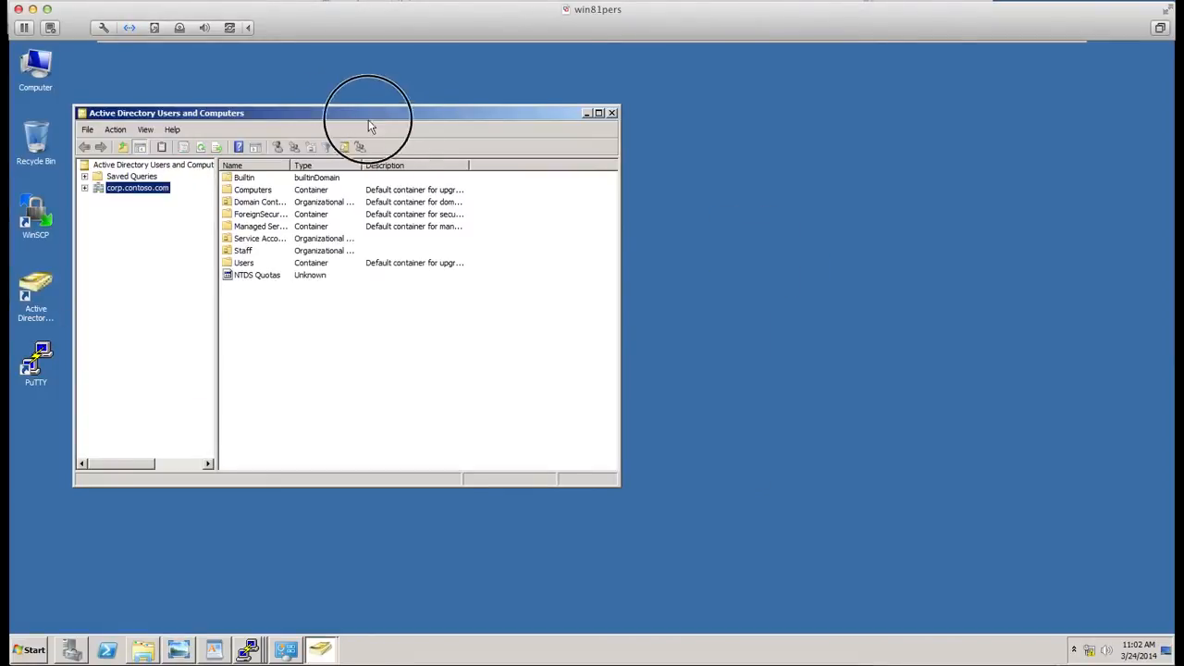
{"action": "left_click_drag", "start_coordinate": [368, 116], "coordinate": [439, 126]}
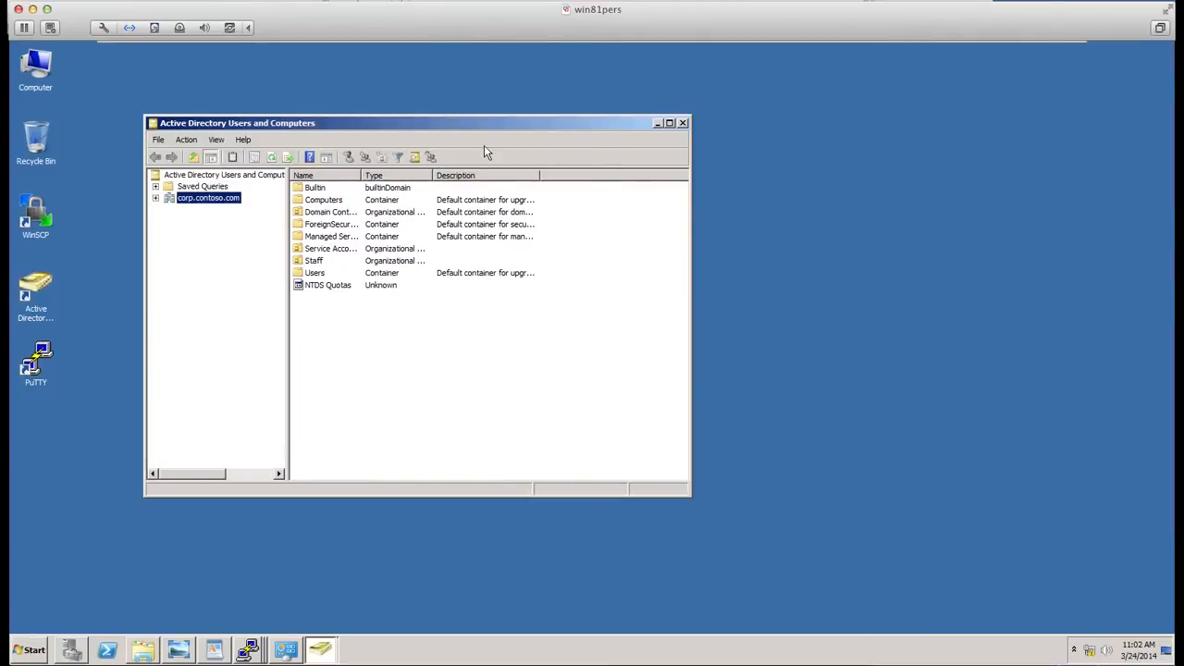
{"action": "left_click", "coordinate": [684, 123]}
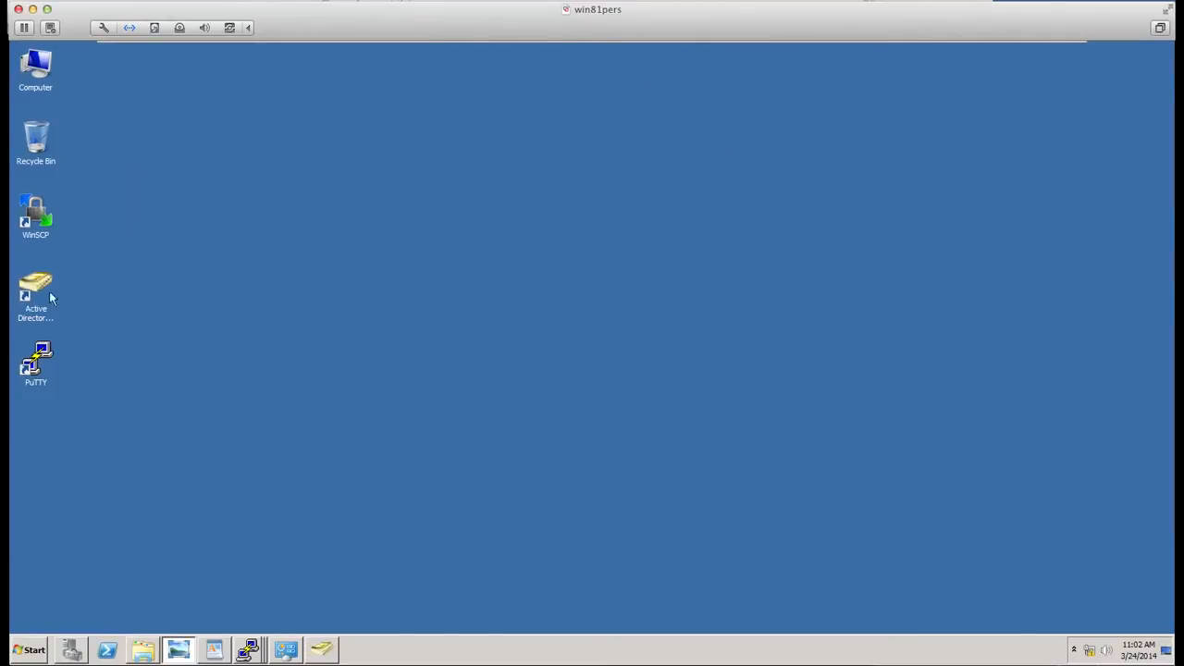
- Run Active Directory Users and Computers as a different user, entering the domain admin's username and password
{"action": "left_click", "coordinate": [35, 294]}
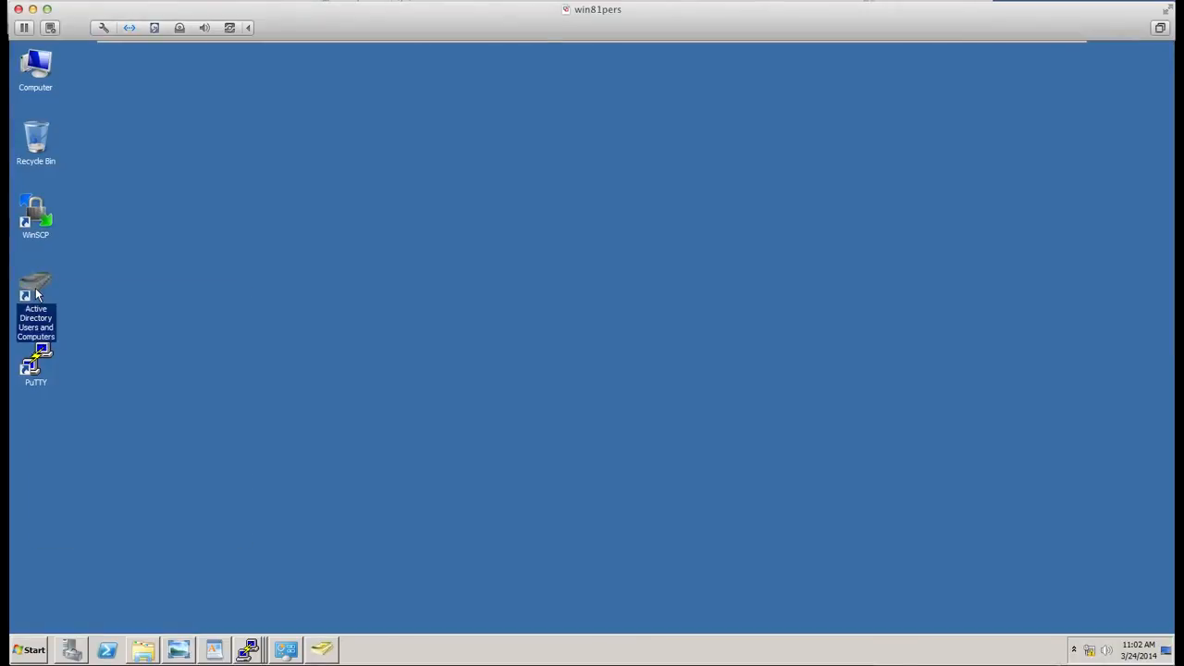
{"action": "right_click", "coordinate": [37, 294]}
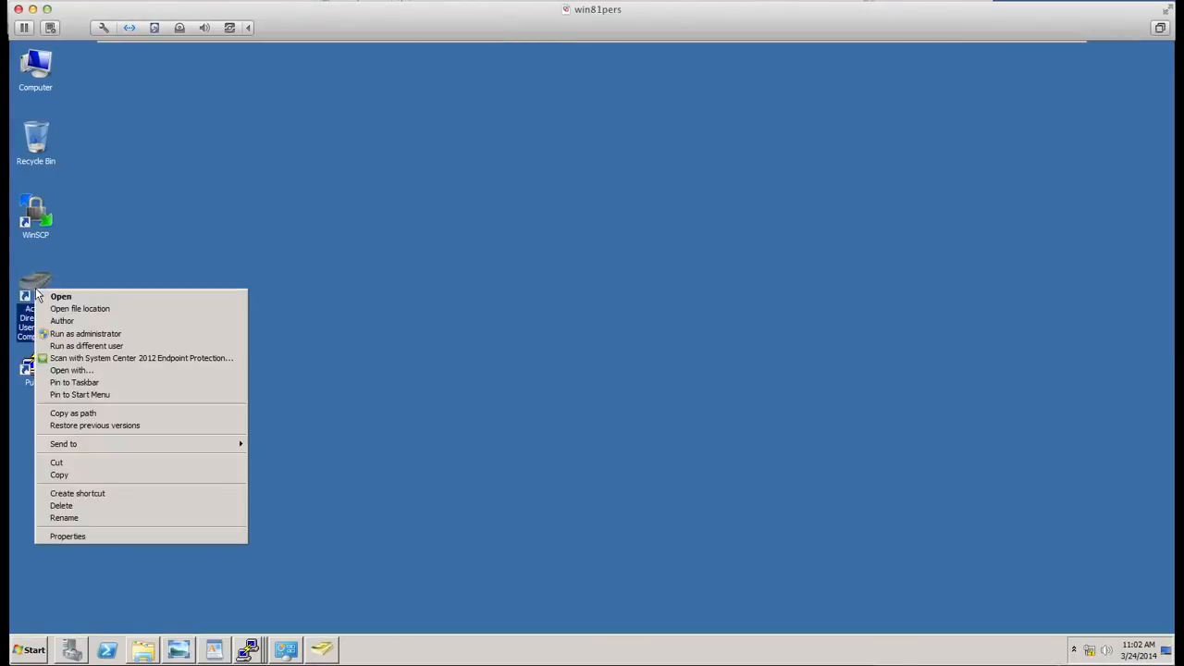
{"action": "left_click", "coordinate": [100, 346]}
{"action": "type", "text": "jerry.seinfeld"}
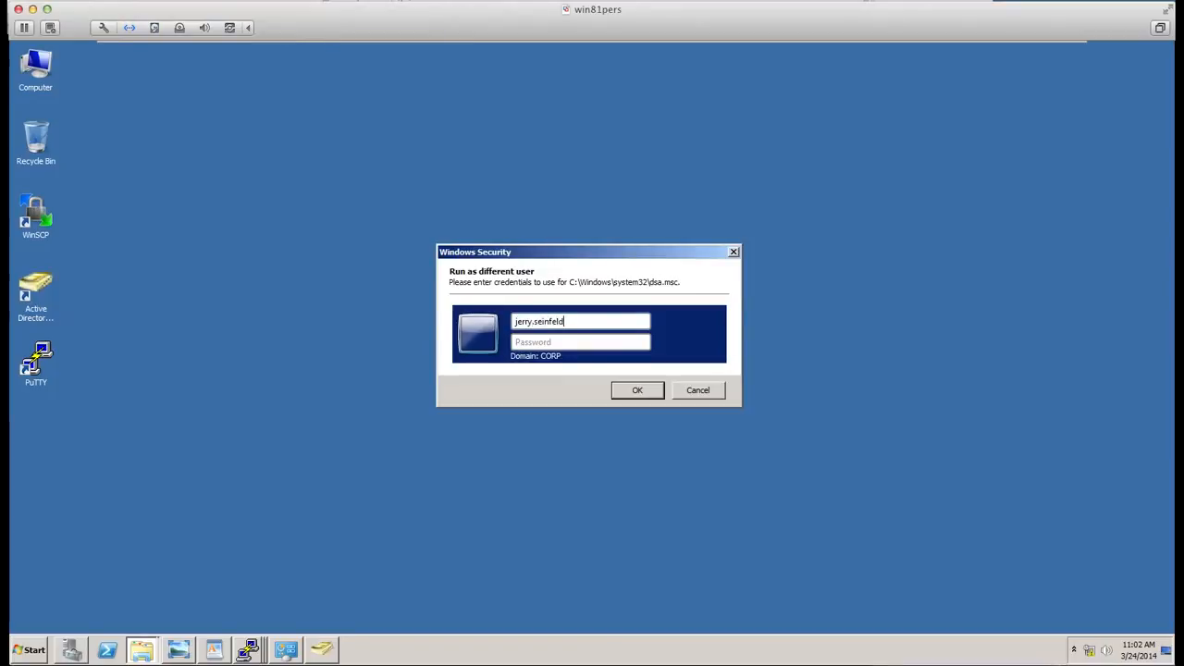
{"action": "key", "text": "Tab"}
{"action": "type", "text": "p"}
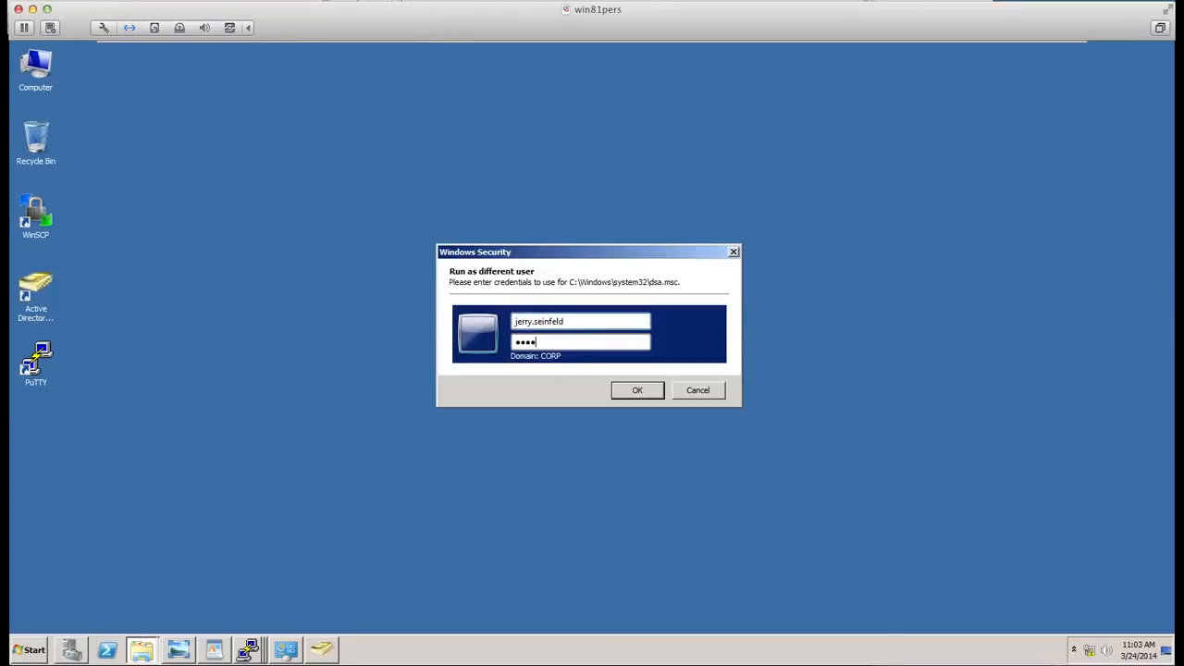
{"action": "key", "text": "BackSpace"}
{"action": "type", "text": "pa"}
{"action": "key", "text": "BackSpace"}
{"action": "key", "text": "BackSpace"}
{"action": "type", "text": "p"}
{"action": "key", "text": "Return"}
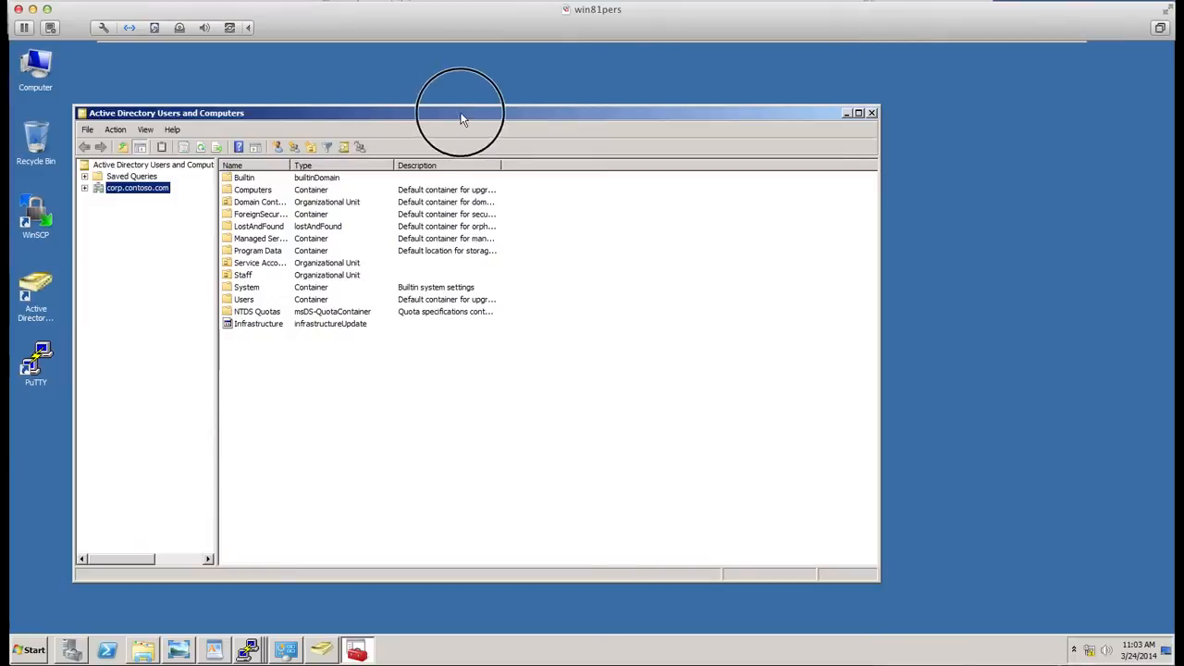
- Create an organizational unit named UNIX under corp.contoso.com with protection from accidental deletion turned off
{"action": "left_click_drag", "start_coordinate": [460, 116], "coordinate": [549, 114]}
{"action": "left_click", "coordinate": [174, 185]}
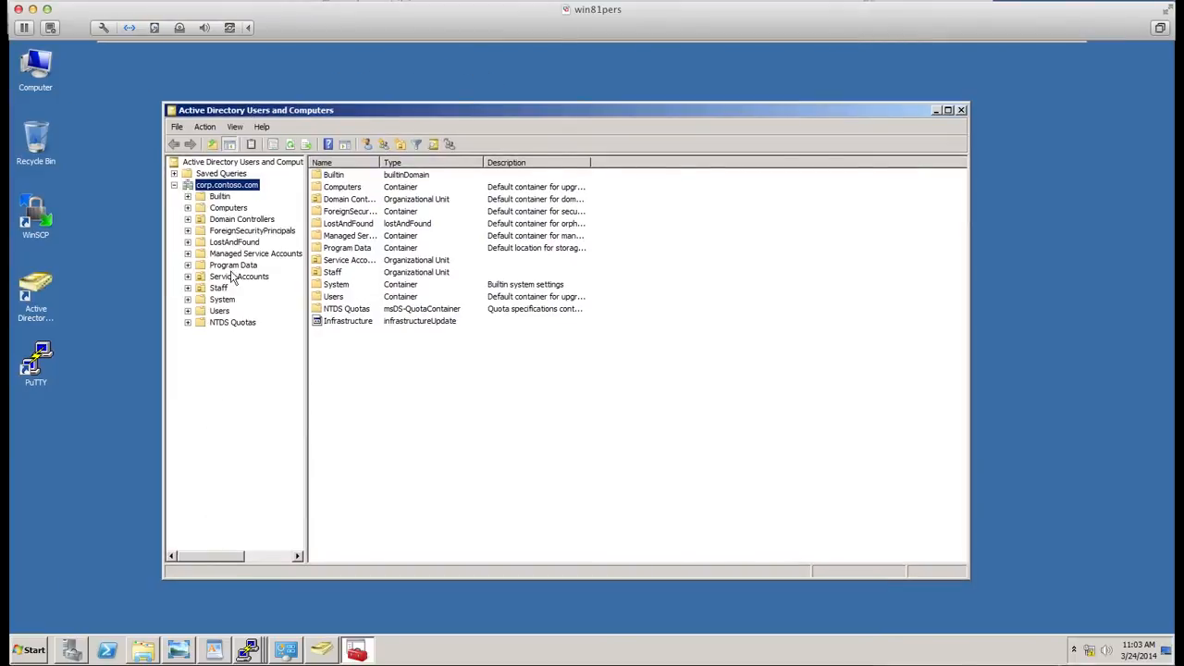
{"action": "left_click", "coordinate": [400, 145]}
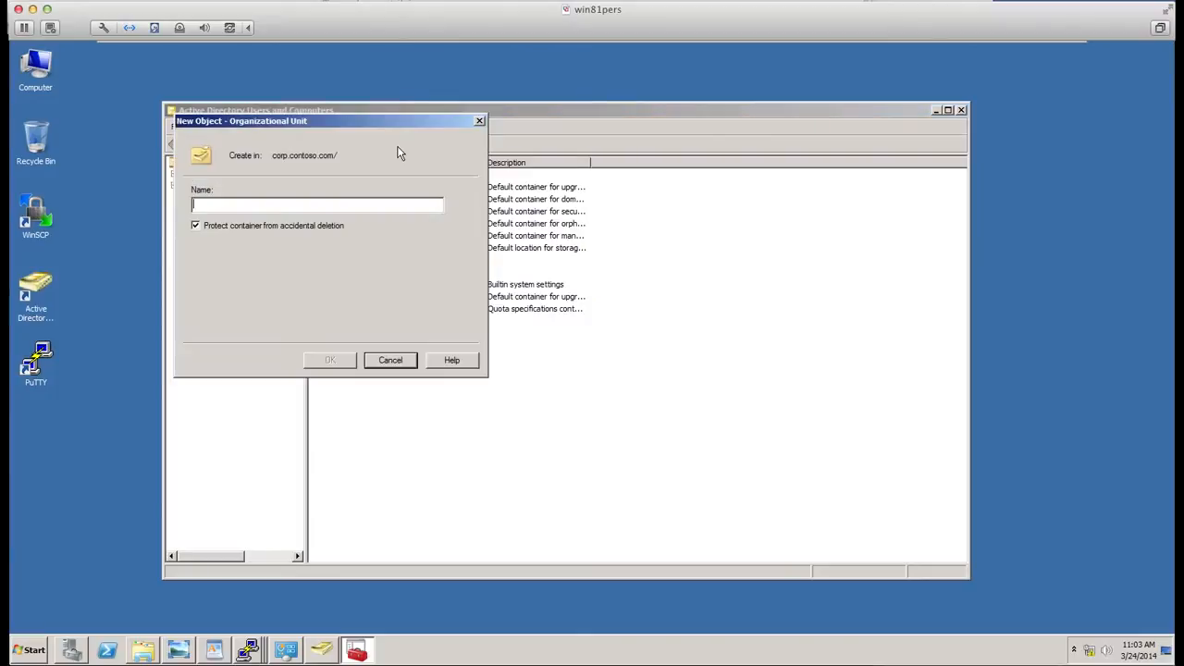
{"action": "type", "text": "UNIX"}
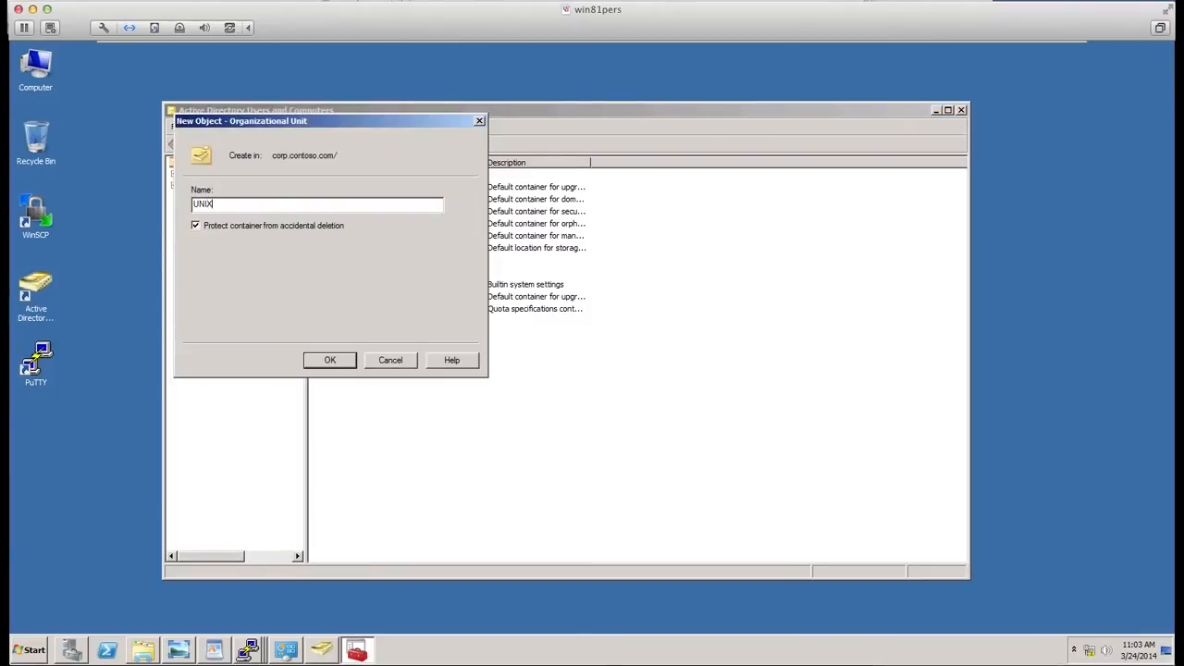
{"action": "left_click", "coordinate": [195, 225]}
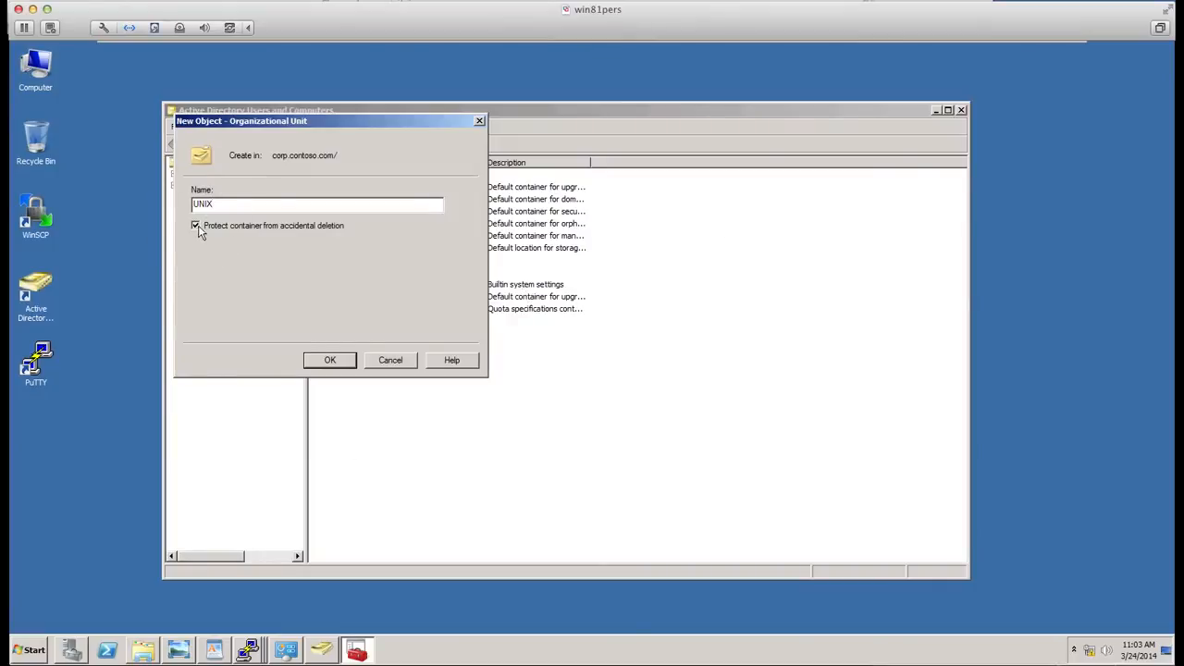
{"action": "left_click", "coordinate": [332, 360]}
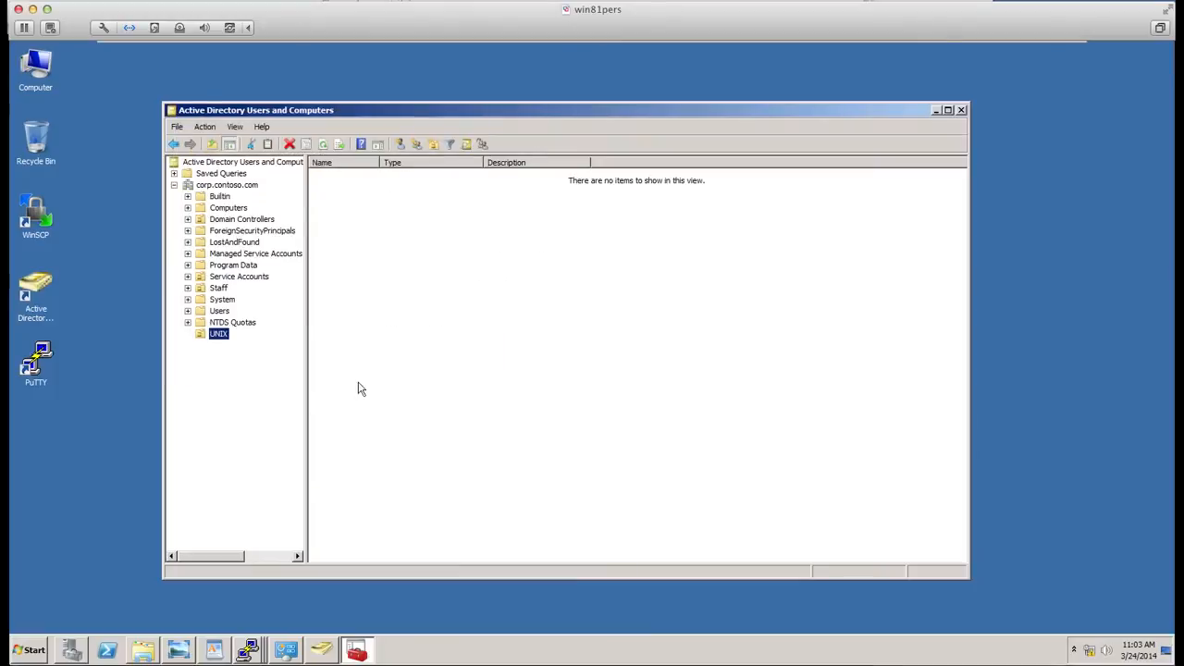
- Open the advanced security settings of the UNIX organizational unit
{"action": "right_click", "coordinate": [218, 339]}
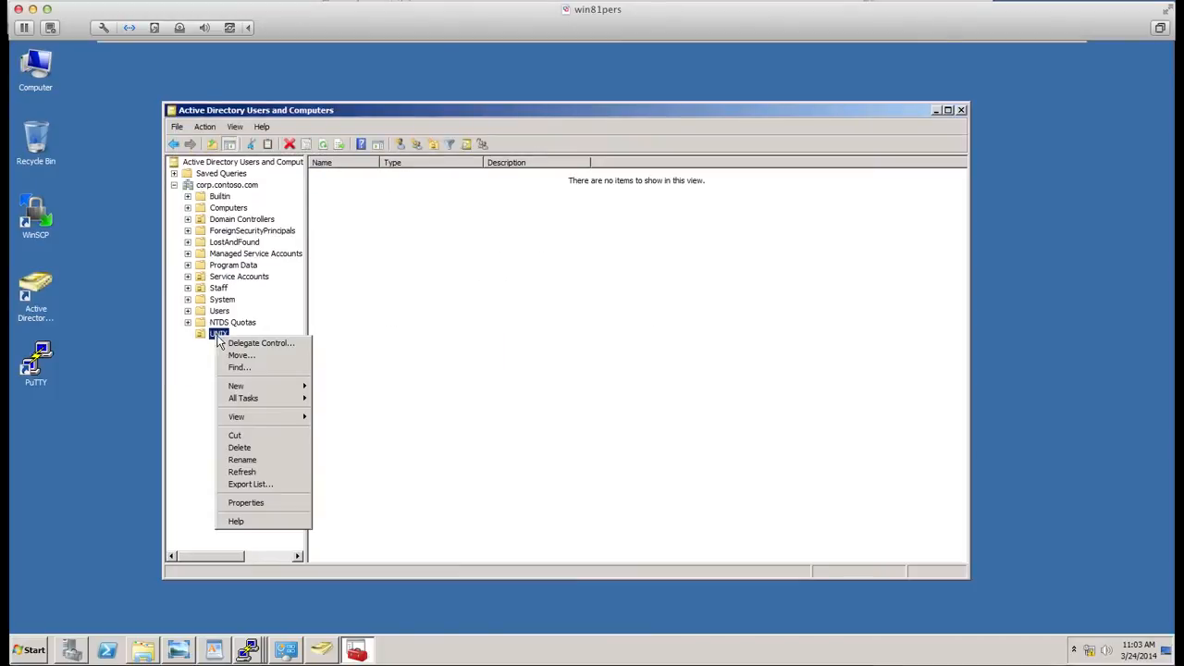
{"action": "left_click", "coordinate": [255, 502]}
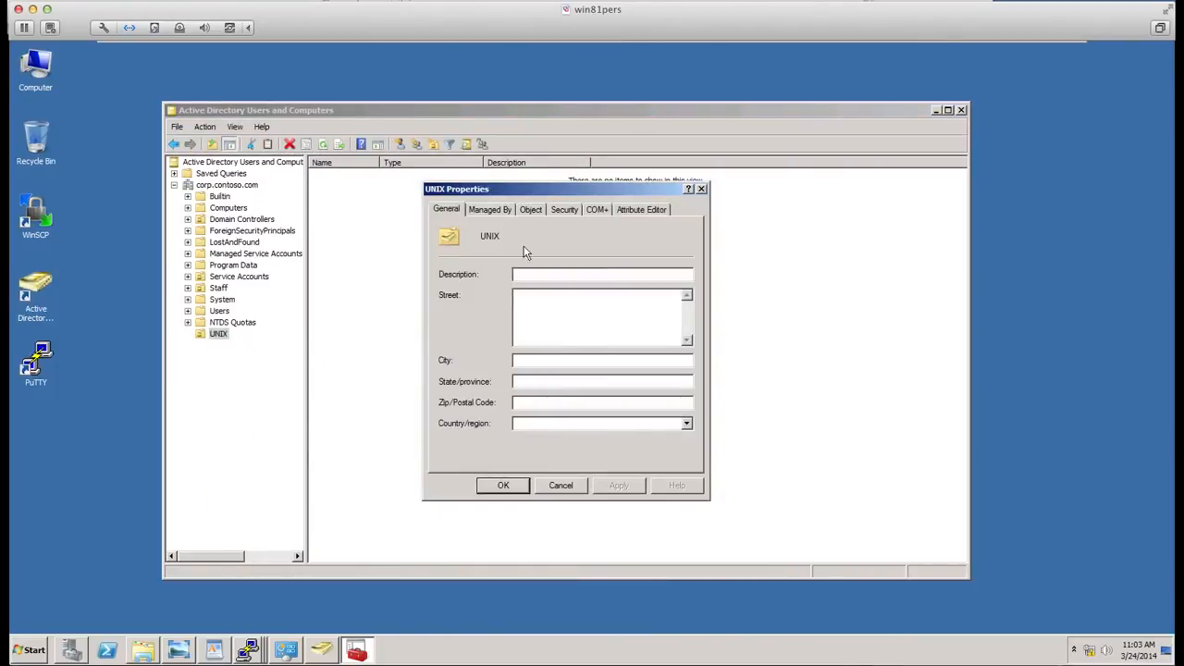
{"action": "left_click", "coordinate": [565, 210]}
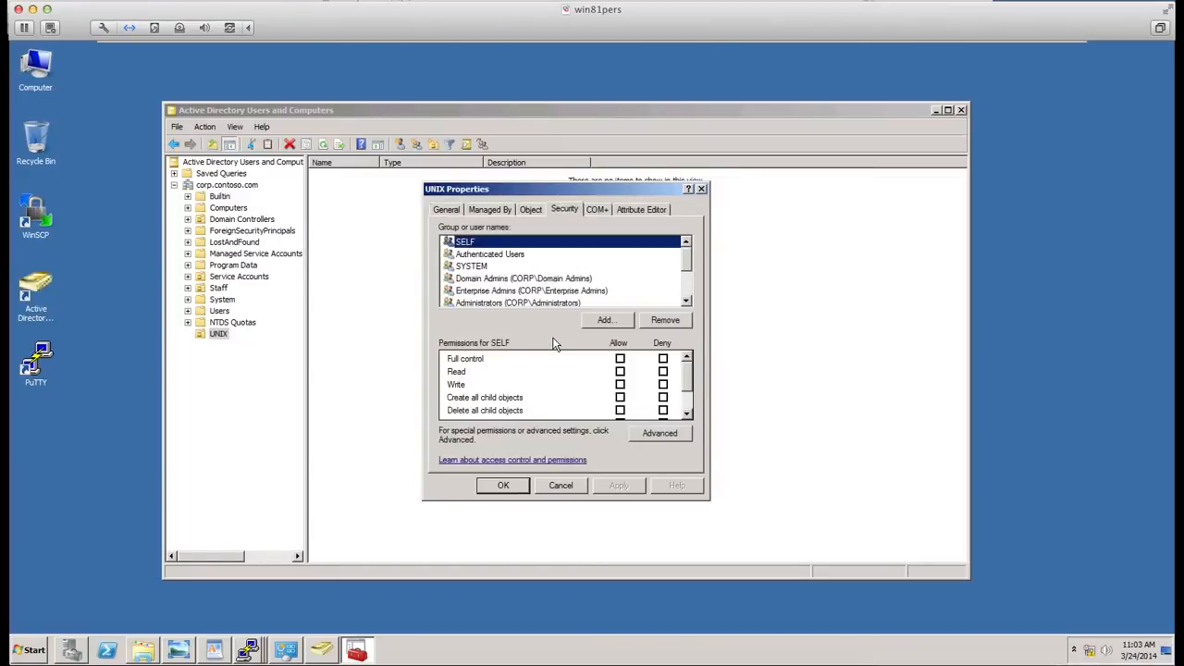
{"action": "left_click", "coordinate": [604, 320]}
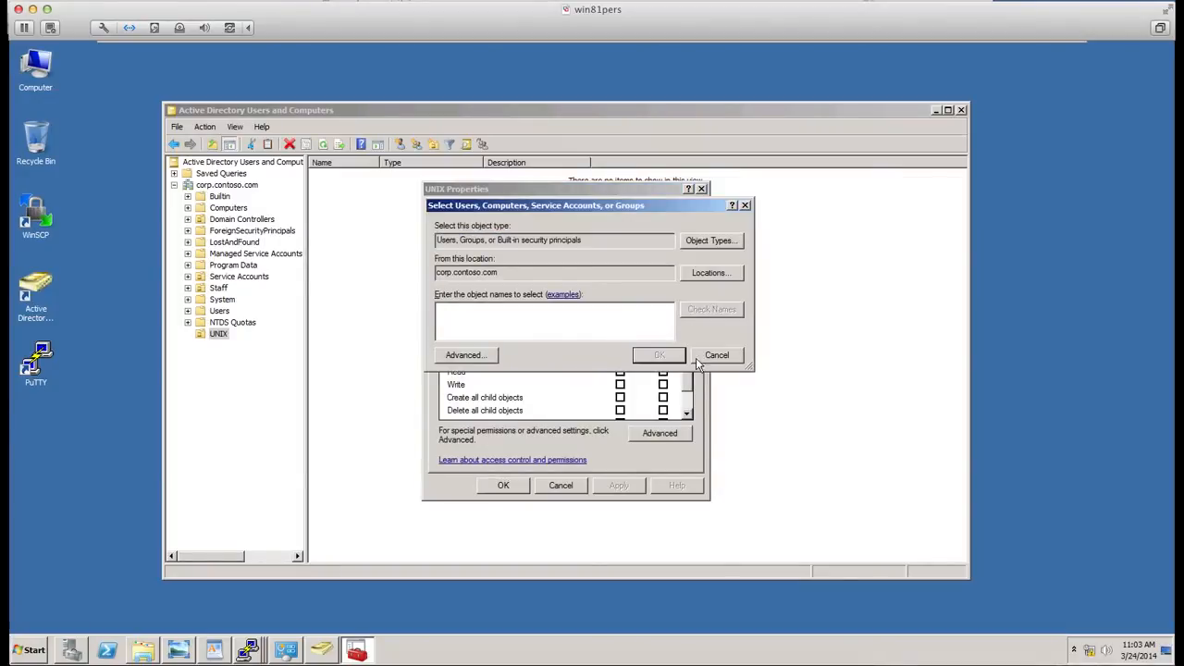
{"action": "left_click", "coordinate": [717, 356]}
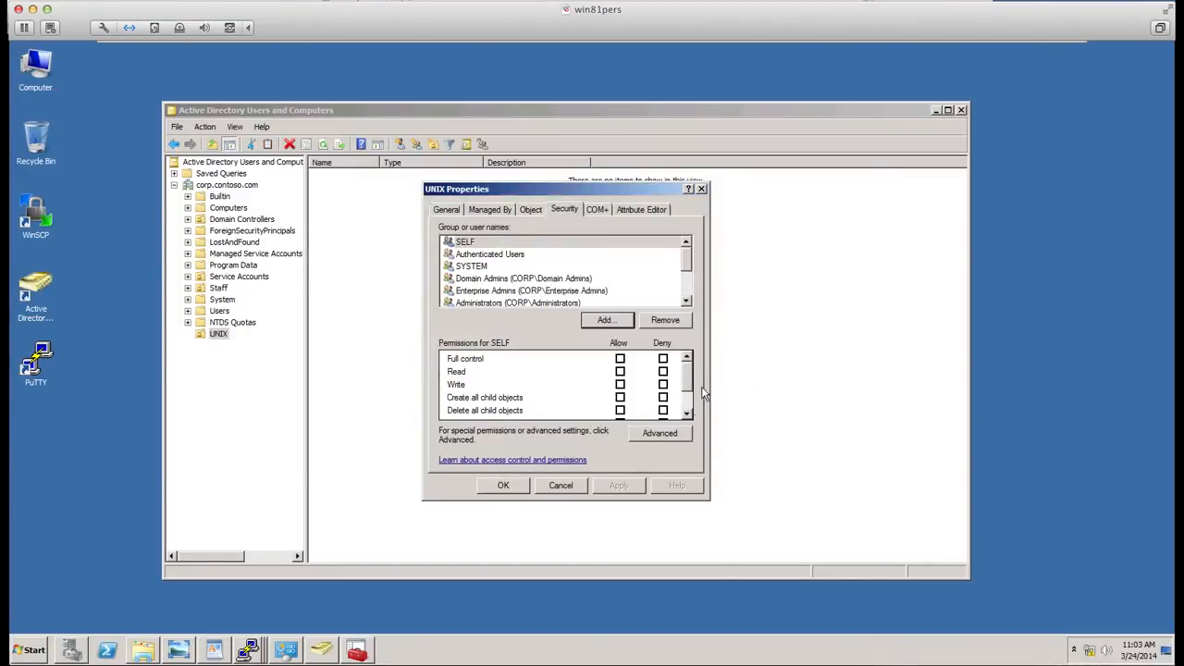
{"action": "left_click", "coordinate": [669, 433]}
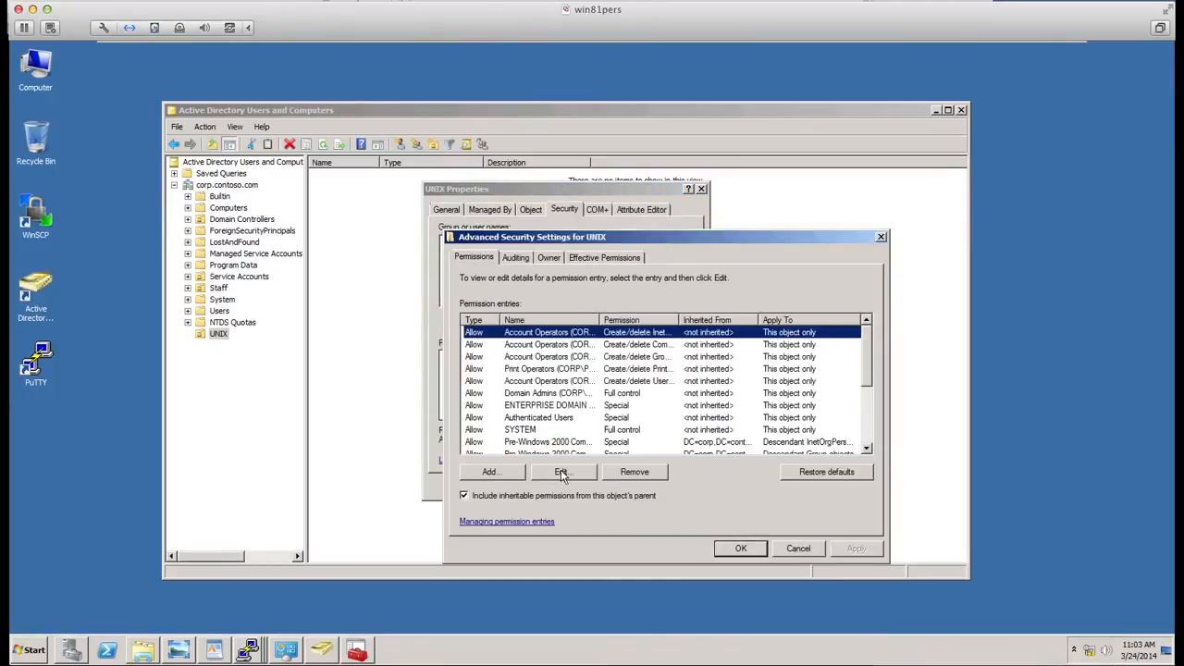
- Add a permission entry granting the UNIX administrator's user account Full control over the UNIX organizational unit and all descendant objects
{"action": "left_click", "coordinate": [512, 473]}
{"action": "type", "text": "g"}
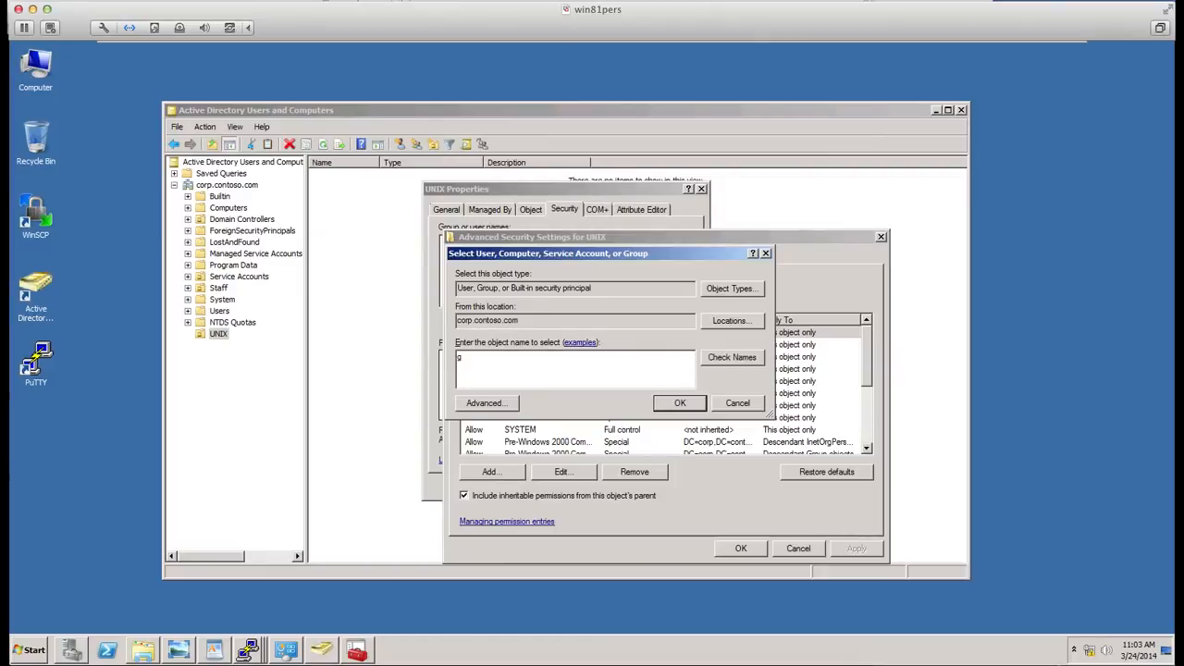
{"action": "type", "text": "eorge"}
{"action": "left_click", "coordinate": [723, 358]}
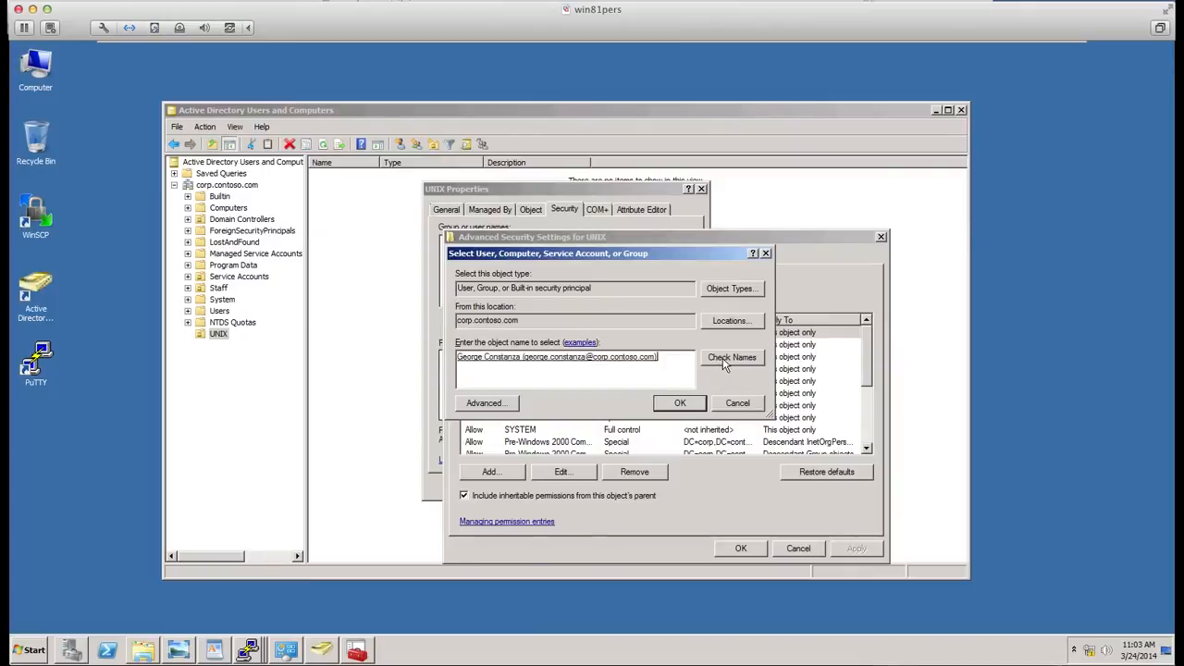
{"action": "left_click", "coordinate": [691, 406]}
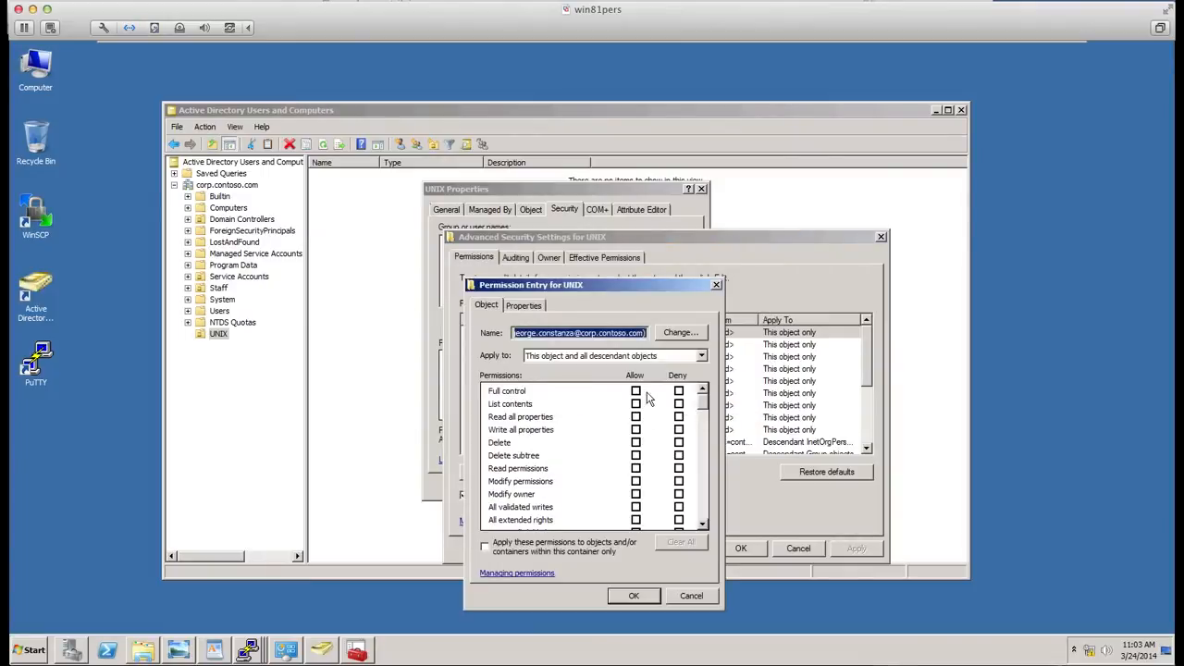
{"action": "left_click", "coordinate": [638, 391]}
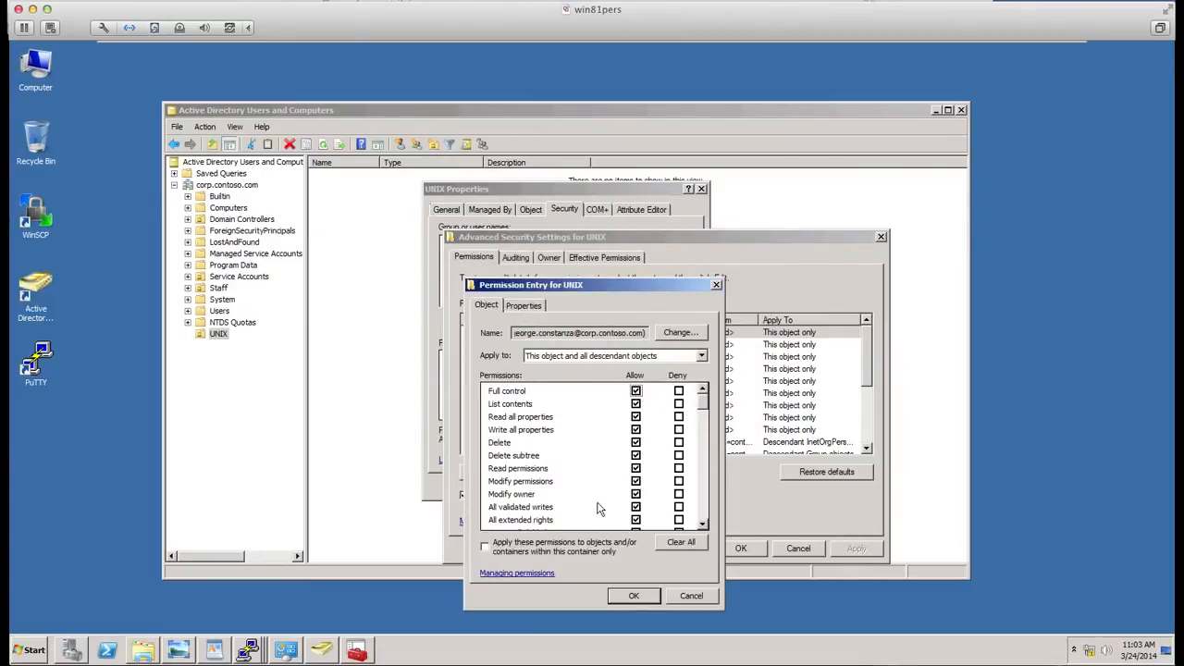
{"action": "left_click", "coordinate": [635, 597]}
{"action": "left_click", "coordinate": [745, 548]}
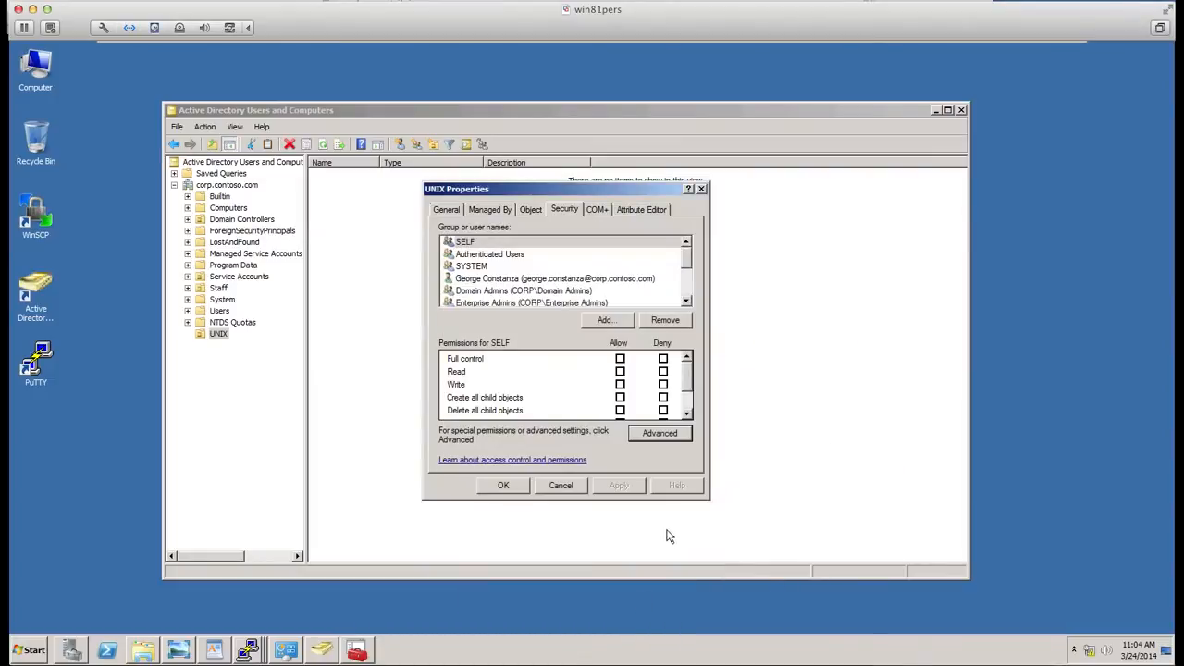
{"action": "left_click", "coordinate": [503, 486]}
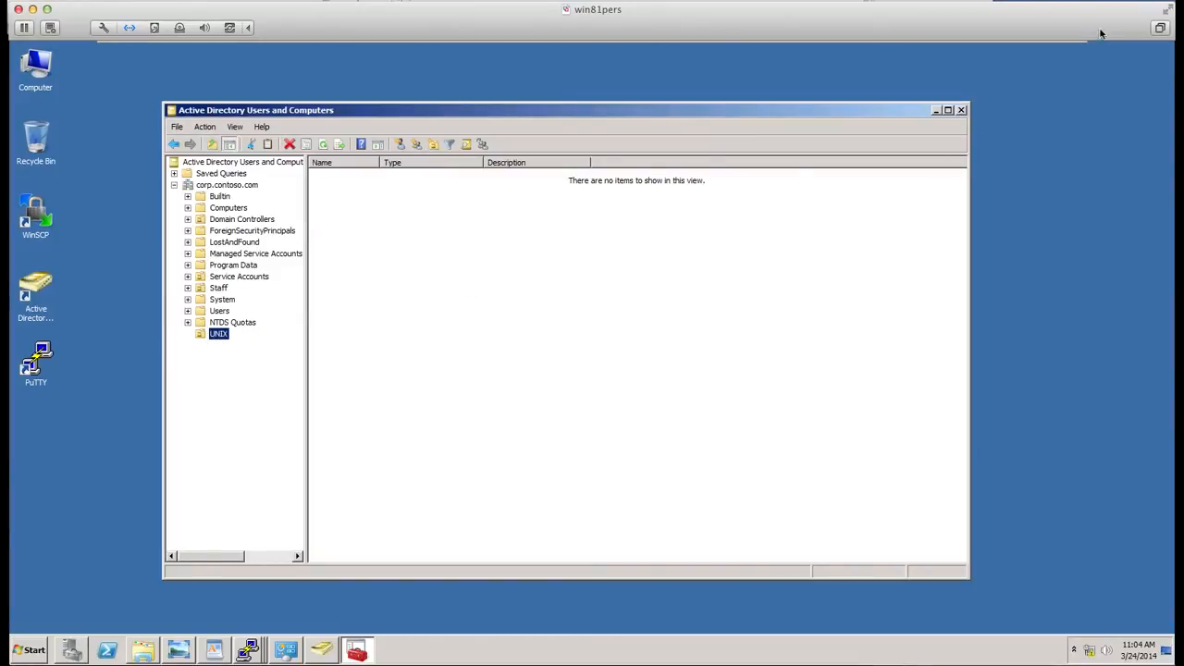
- Close the console, reopen Active Directory Users and Computers normally, and select the UNIX organizational unit
{"action": "left_click", "coordinate": [962, 110]}
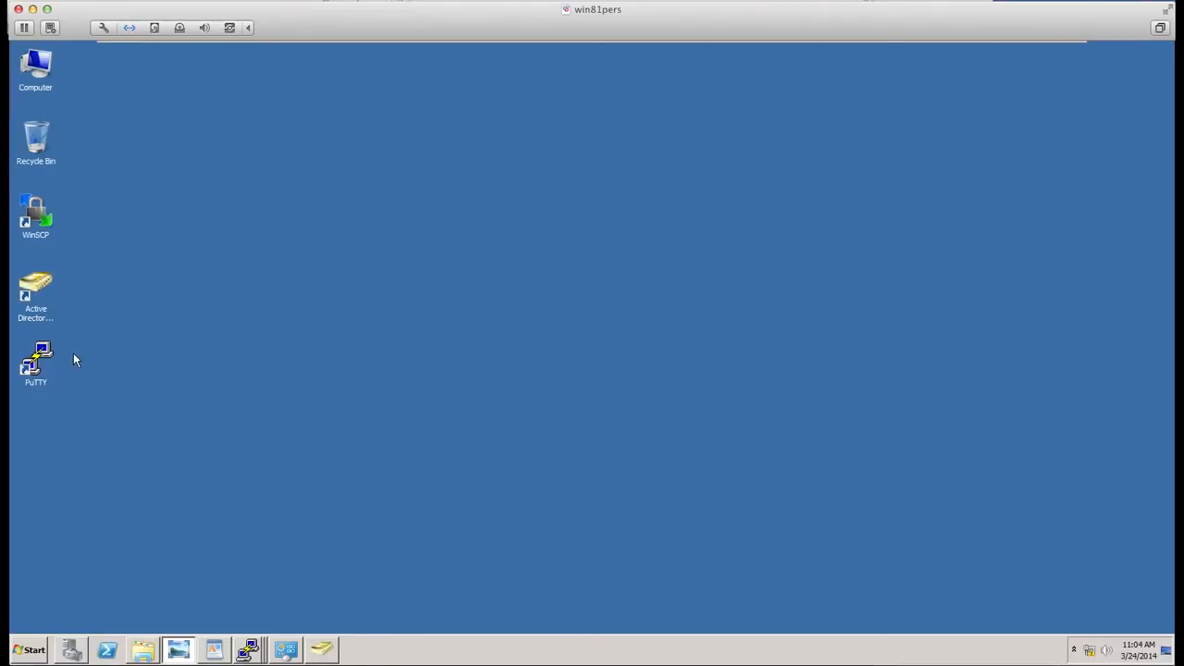
{"action": "left_click", "coordinate": [38, 305]}
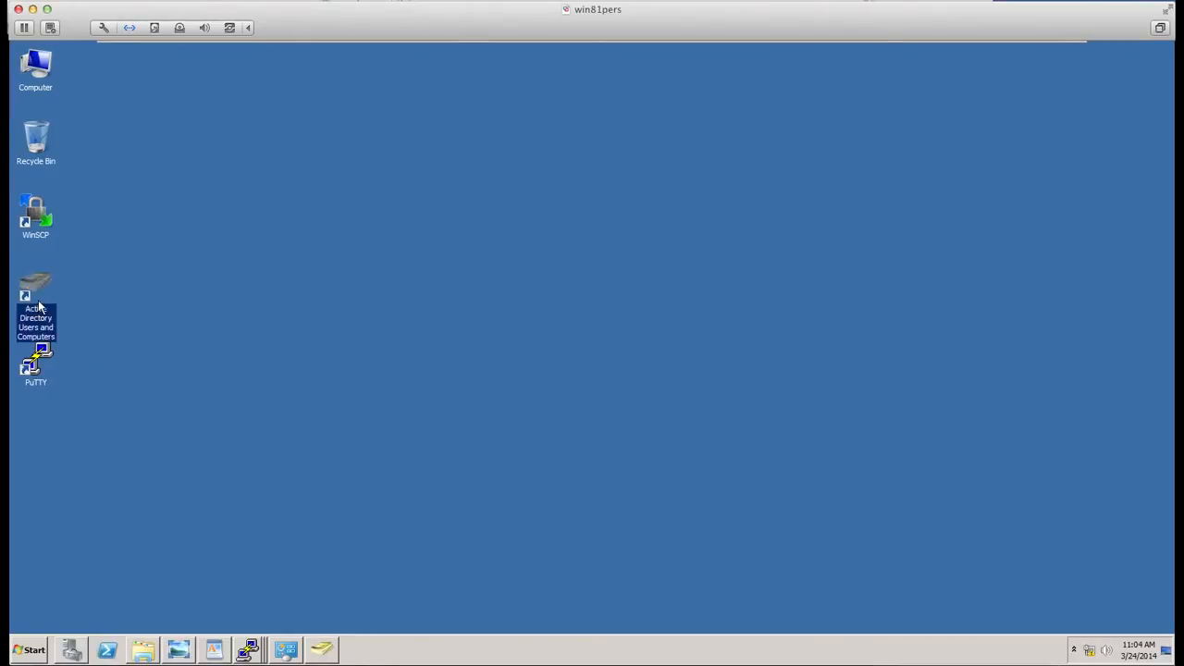
{"action": "right_click", "coordinate": [38, 306]}
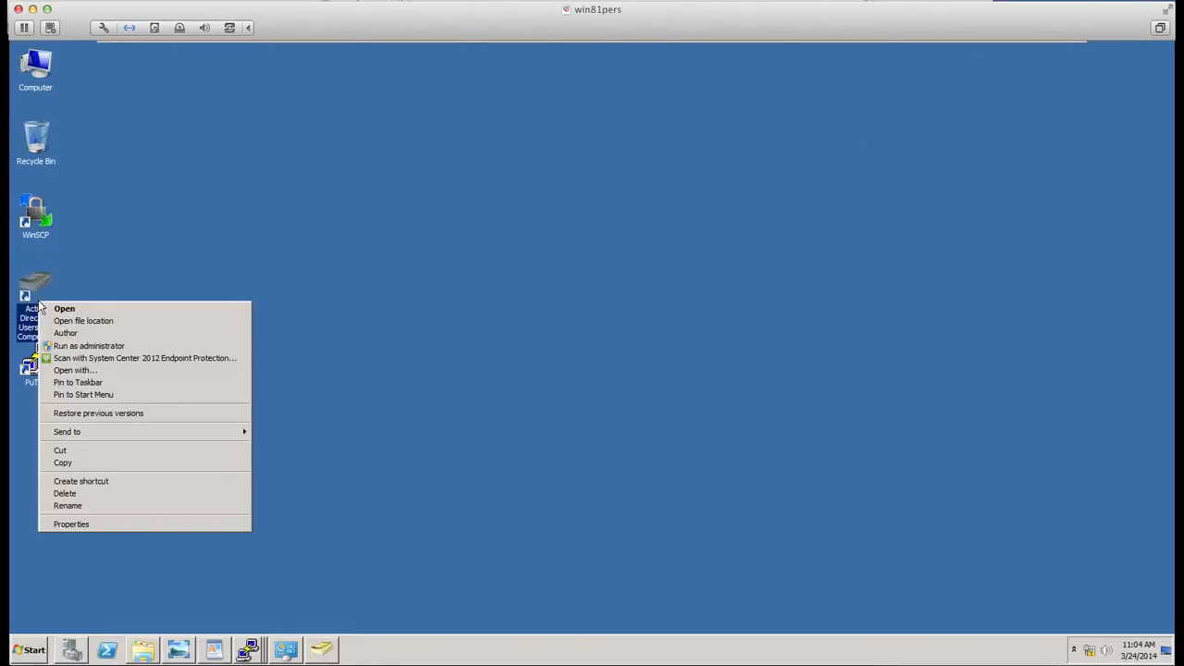
{"action": "left_click", "coordinate": [89, 311]}
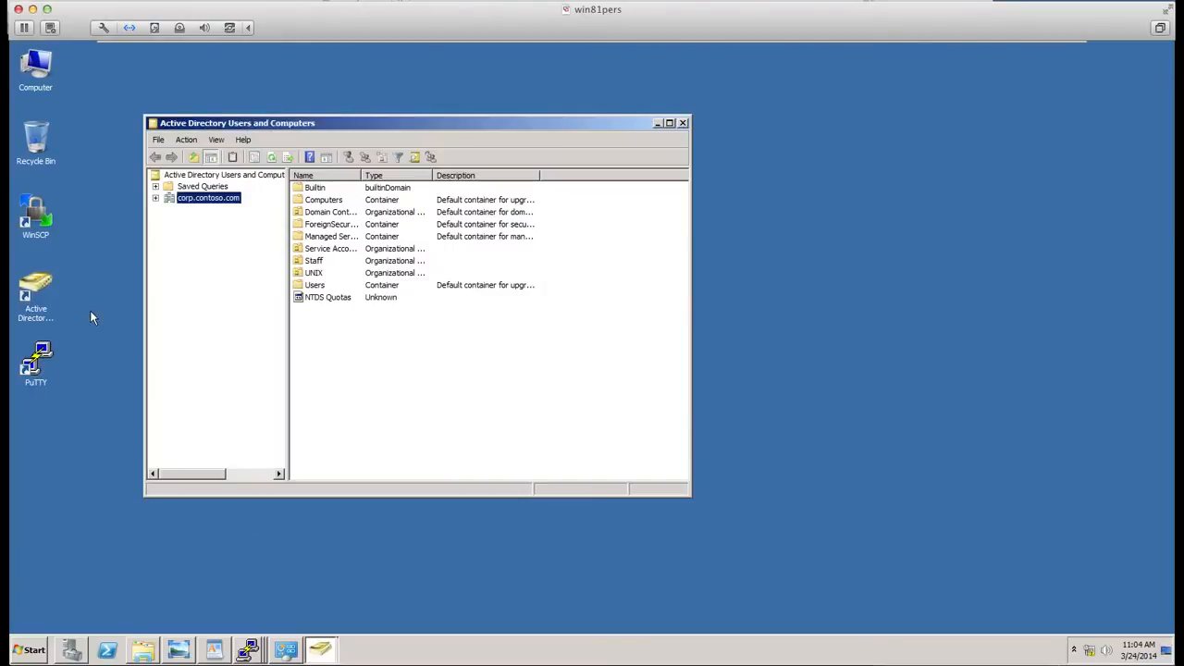
{"action": "left_click", "coordinate": [315, 283]}
{"action": "double_click", "coordinate": [317, 276]}
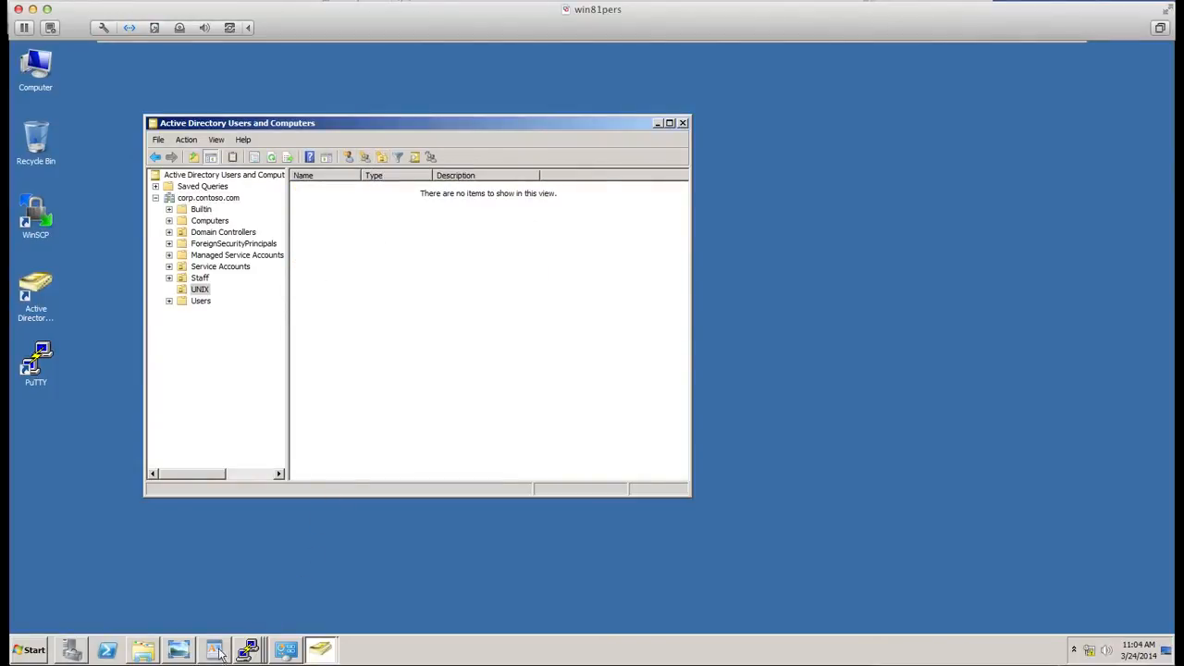
- Bring up the scenario diagram and review the planned sub-units beneath the UNIX organizational unit
{"action": "mouse_move", "coordinate": [243, 654]}
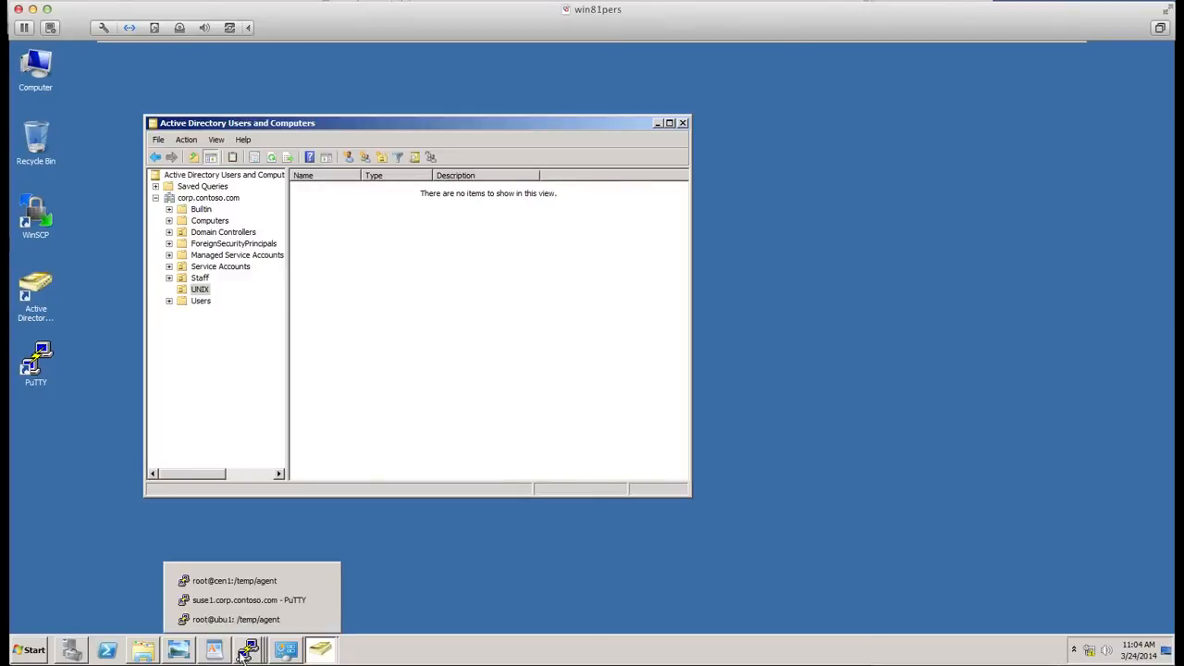
{"action": "left_click", "coordinate": [185, 654]}
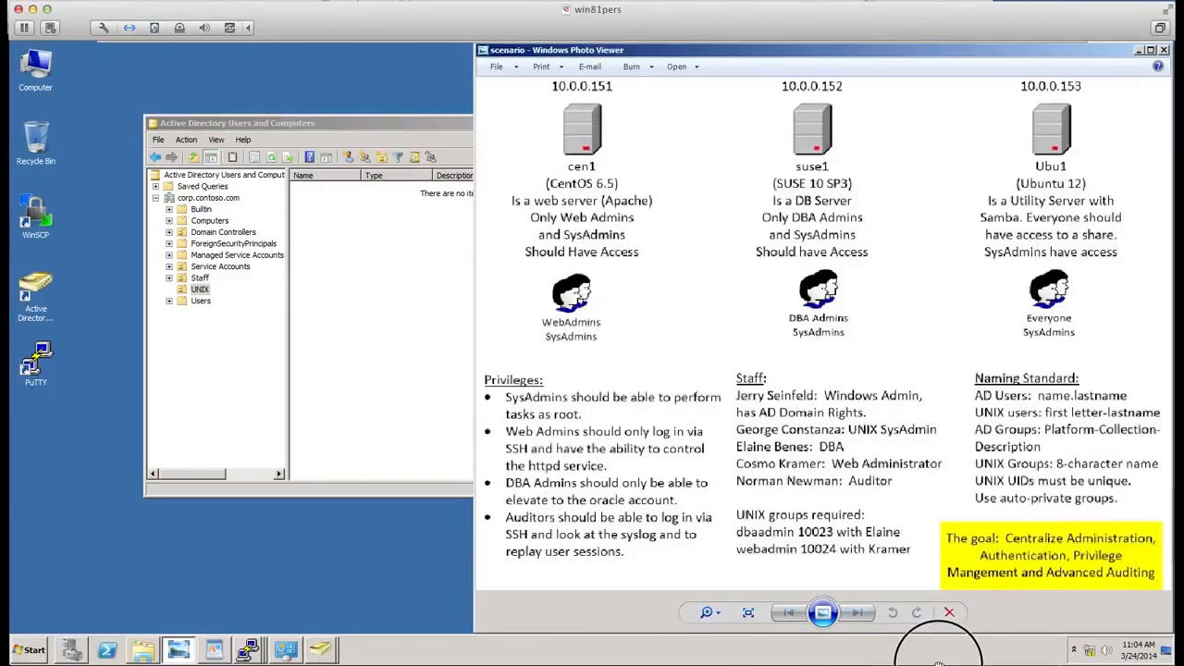
{"action": "scroll", "coordinate": [1031, 278], "scroll_direction": "up", "scroll_amount": 5}
{"action": "scroll", "coordinate": [1036, 318], "scroll_direction": "down", "scroll_amount": 1}
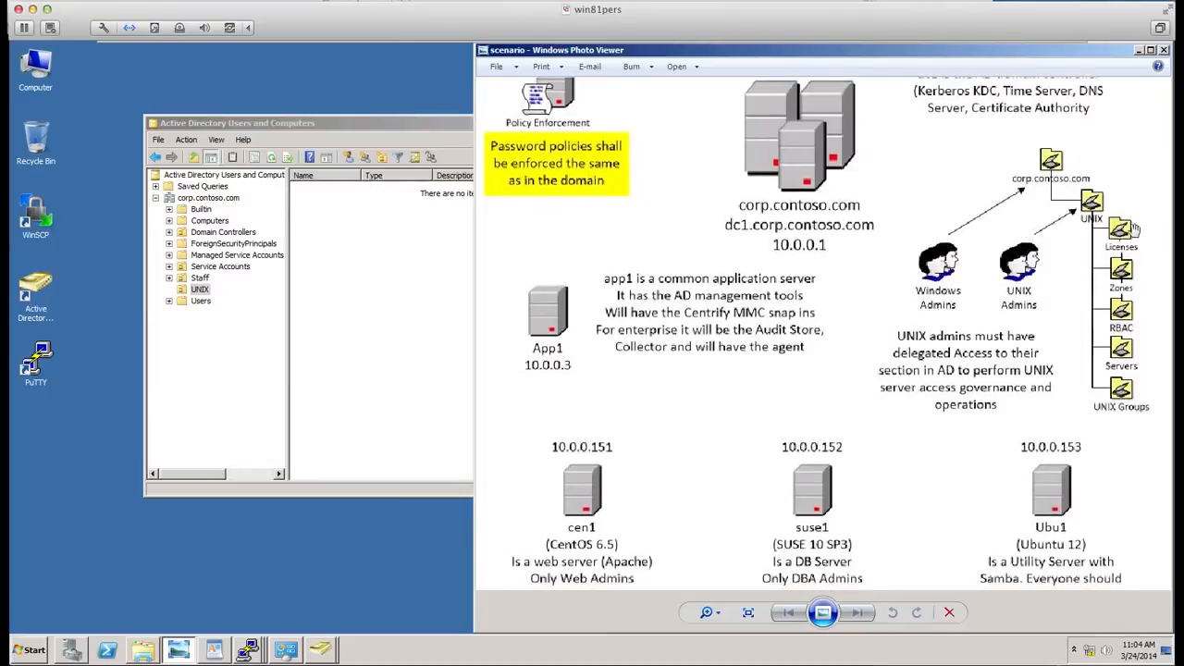
- Create an organizational unit named Zones under UNIX with accidental-deletion protection turned off
{"action": "left_click", "coordinate": [431, 132]}
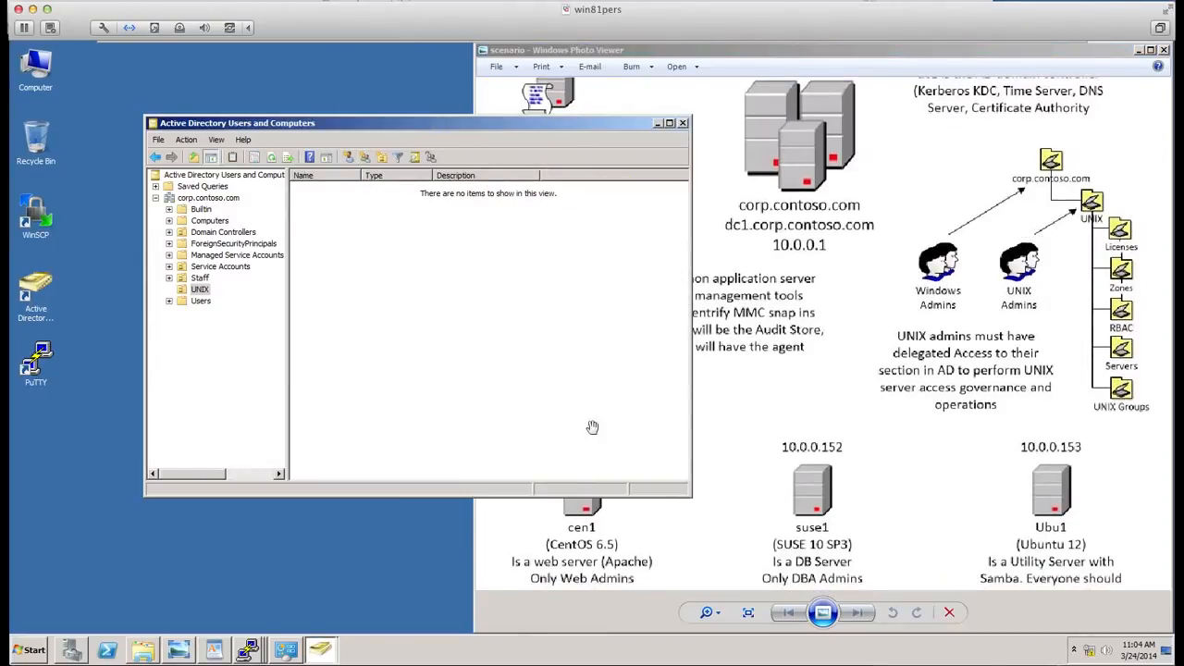
{"action": "left_click", "coordinate": [381, 158]}
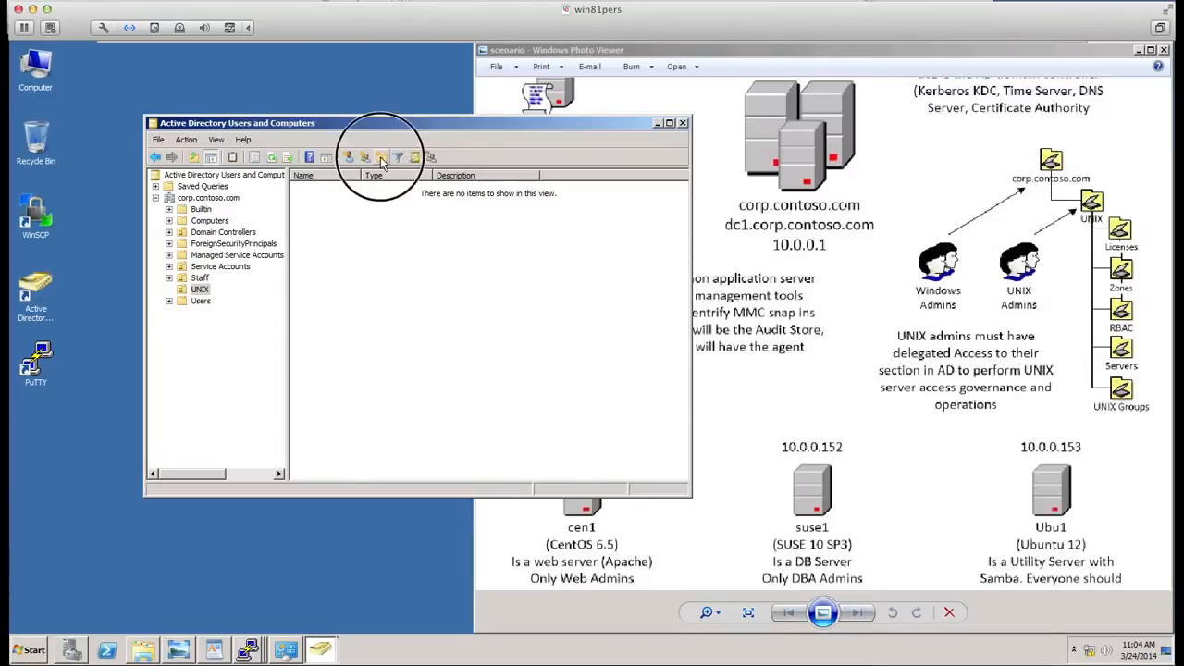
{"action": "type", "text": "Zones"}
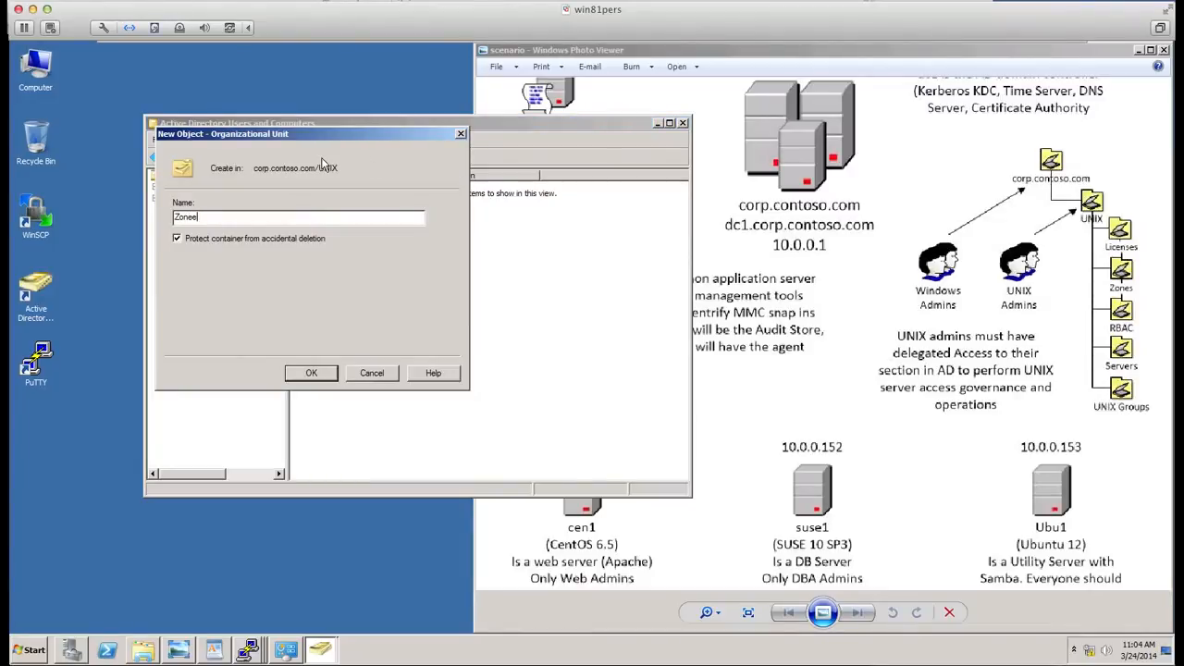
{"action": "key", "text": "BackSpace"}
{"action": "type", "text": "s"}
{"action": "left_click", "coordinate": [177, 241]}
{"action": "left_click", "coordinate": [306, 373]}
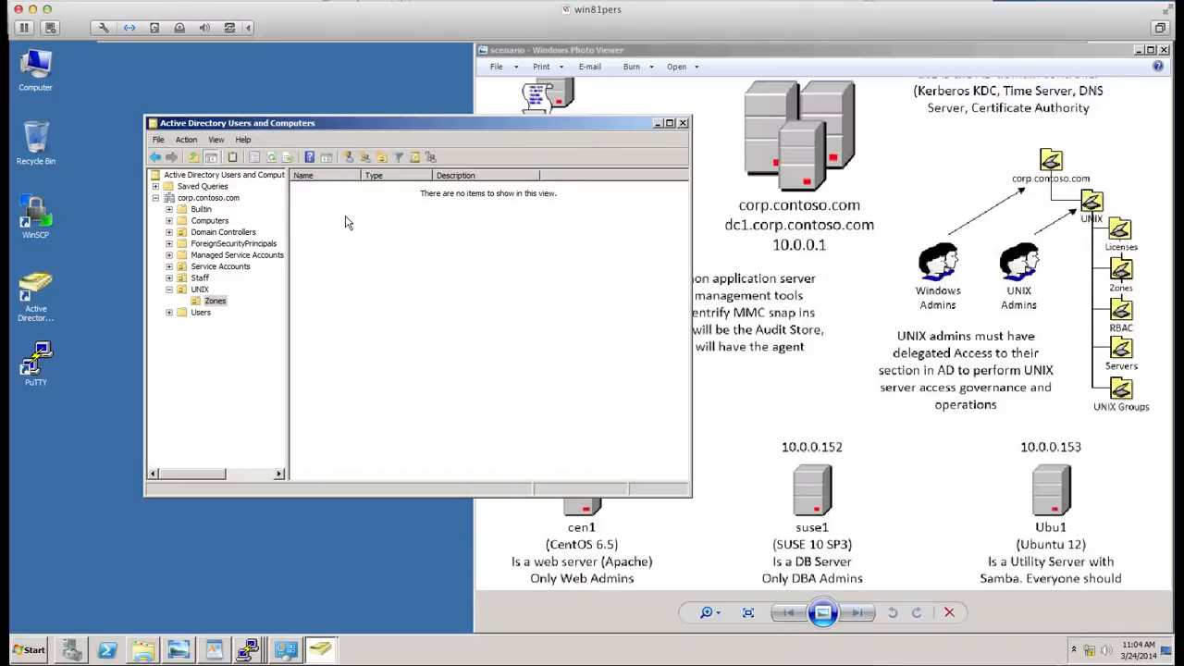
- Create an organizational unit named Licenses under UNIX with accidental-deletion protection turned off
{"action": "left_click", "coordinate": [185, 294]}
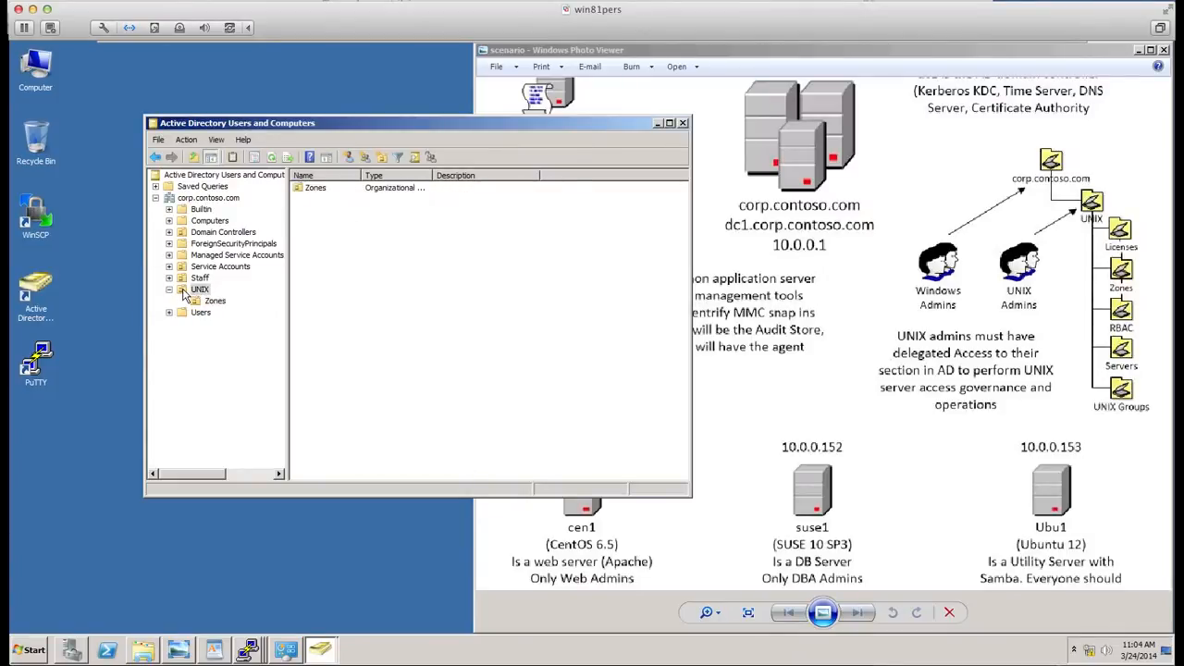
{"action": "left_click", "coordinate": [385, 159]}
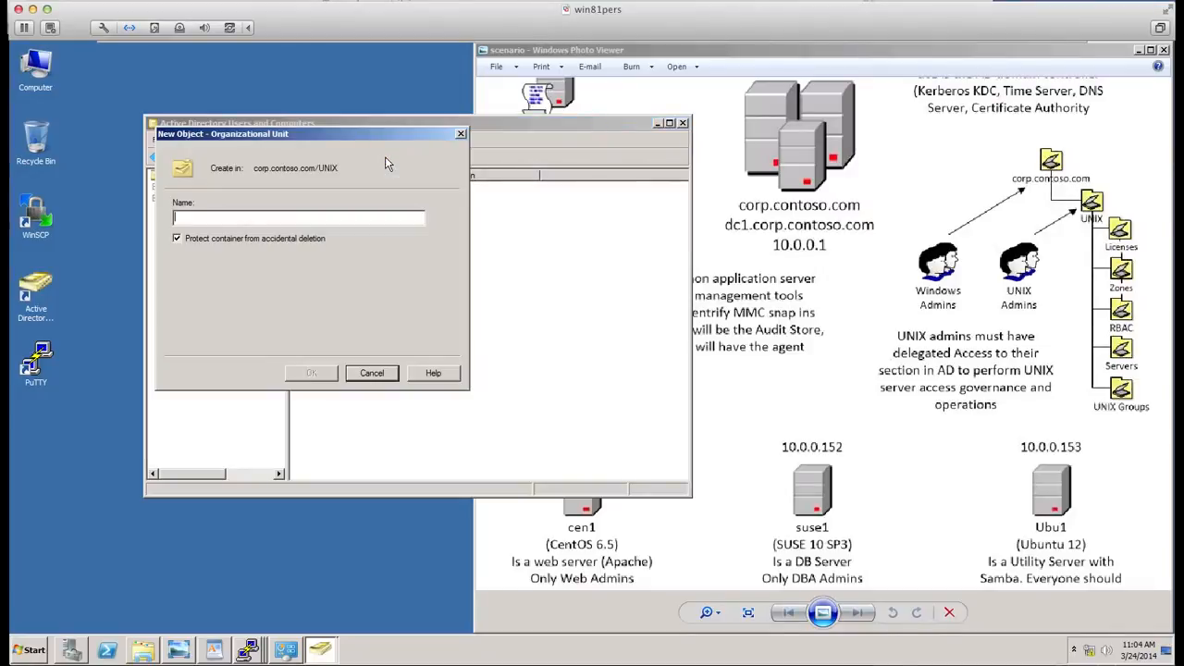
{"action": "left_click", "coordinate": [221, 238]}
{"action": "left_click", "coordinate": [218, 222]}
{"action": "type", "text": "L"}
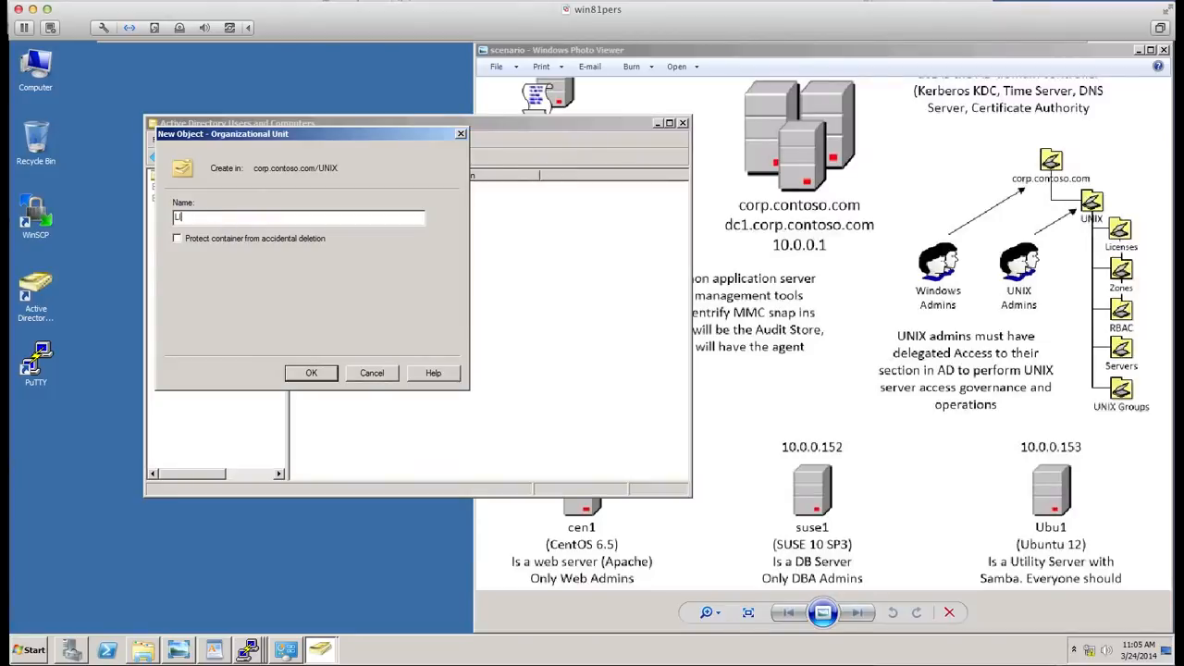
{"action": "type", "text": "icense"}
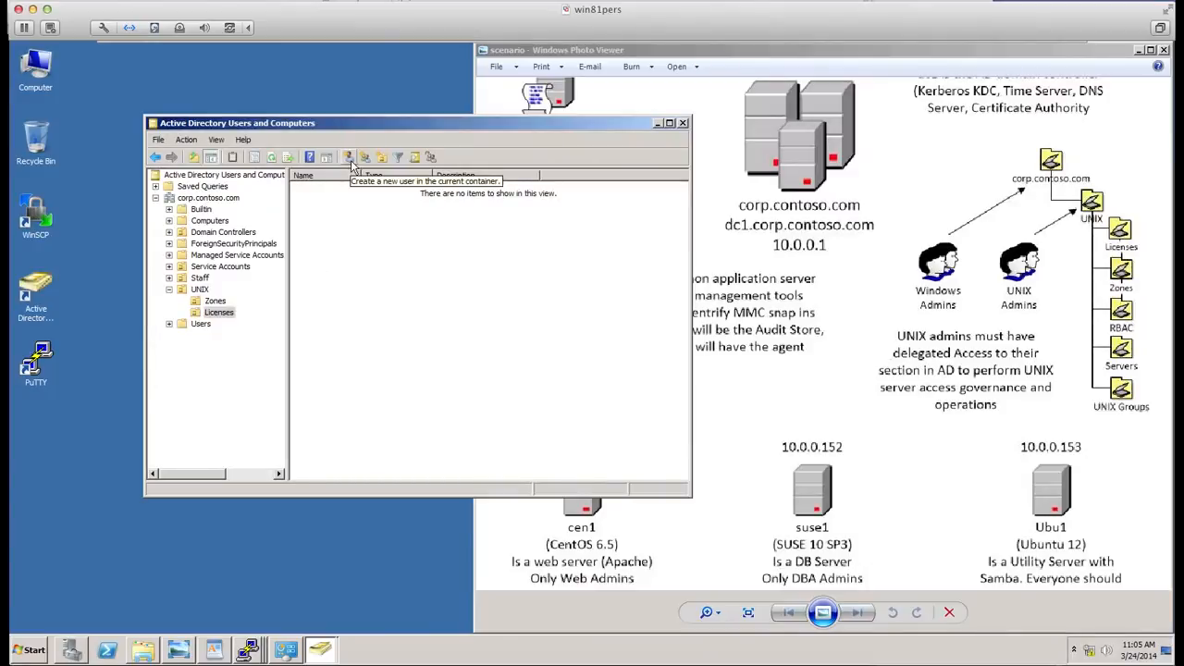
{"action": "left_click", "coordinate": [381, 158]}
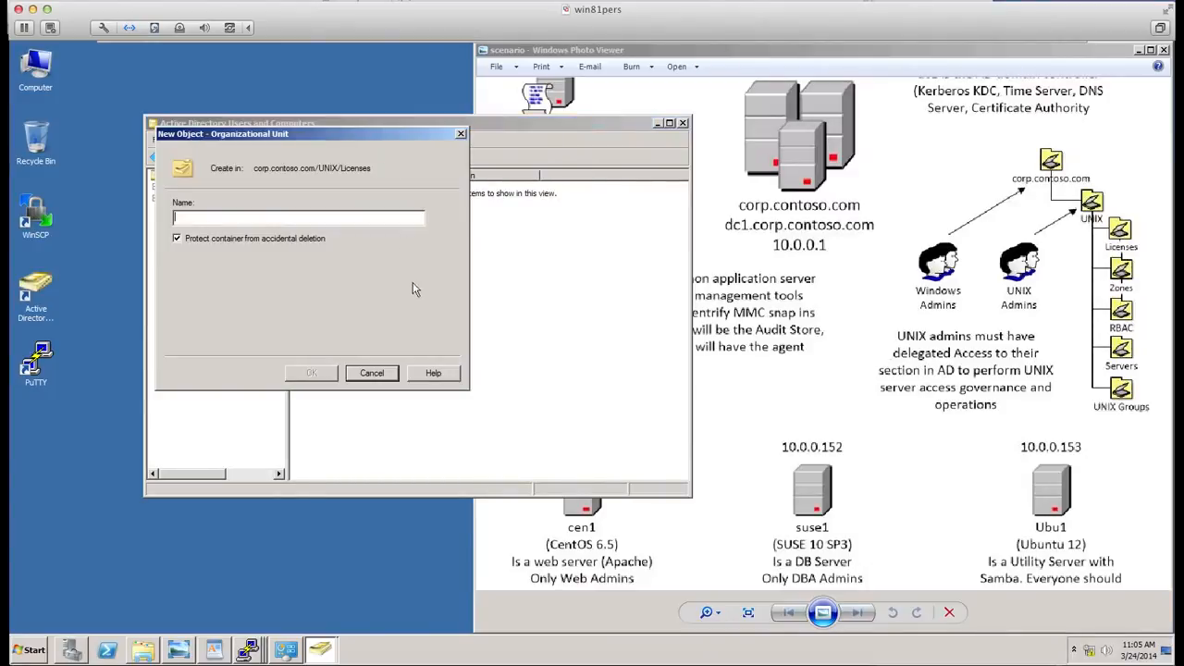
{"action": "left_click", "coordinate": [374, 374]}
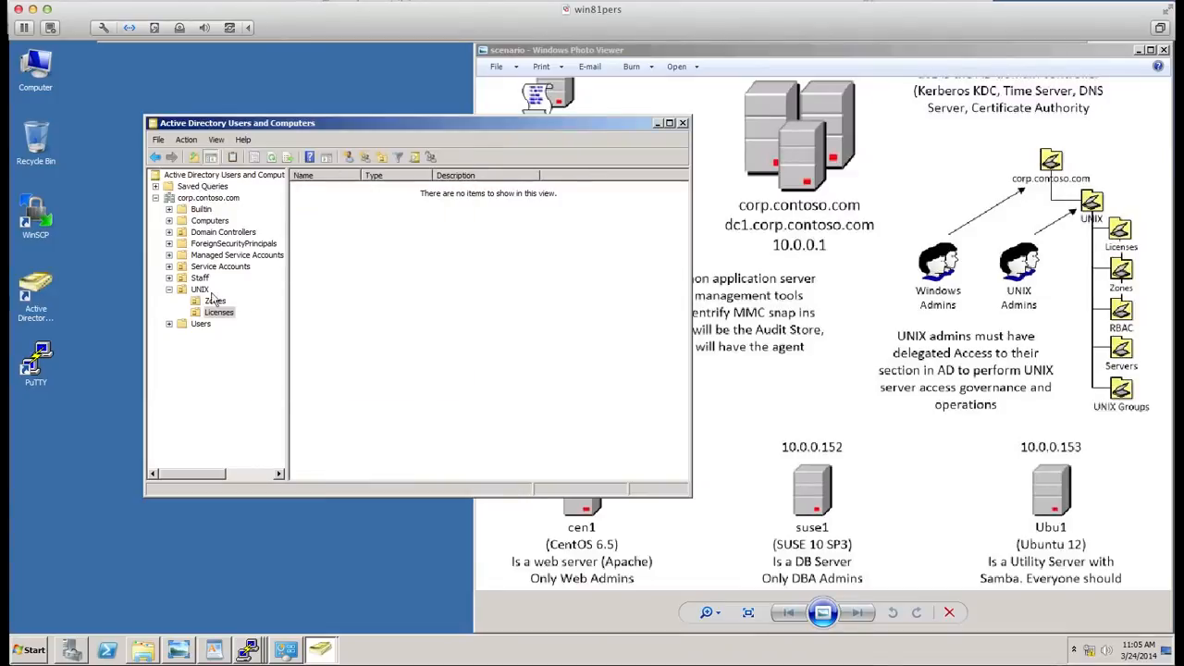
- Create an organizational unit named RBAC under UNIX with accidental-deletion protection turned off
{"action": "left_click", "coordinate": [197, 293]}
{"action": "left_click", "coordinate": [381, 159]}
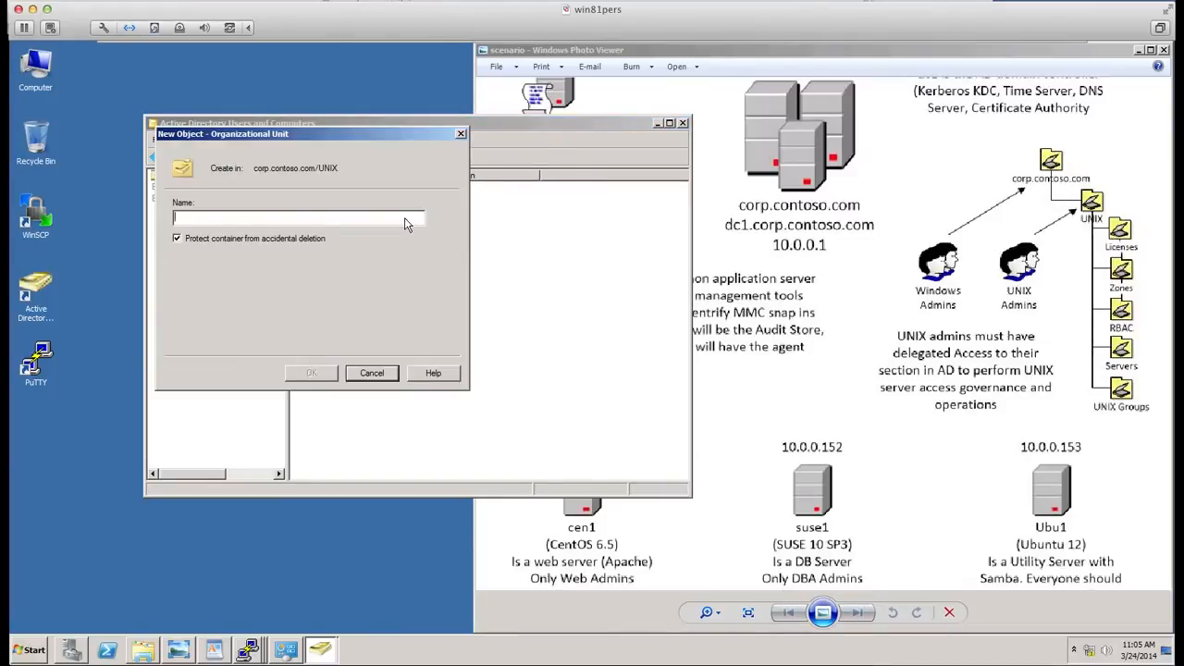
{"action": "type", "text": "RBAC"}
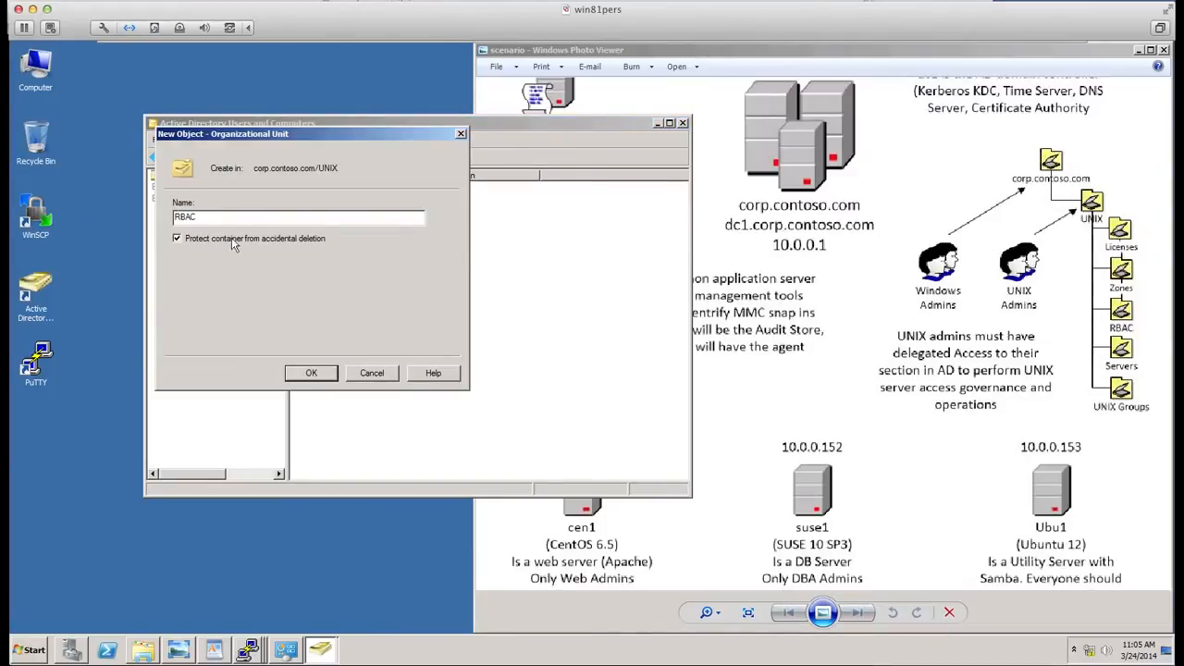
{"action": "left_click", "coordinate": [177, 239]}
{"action": "left_click", "coordinate": [306, 373]}
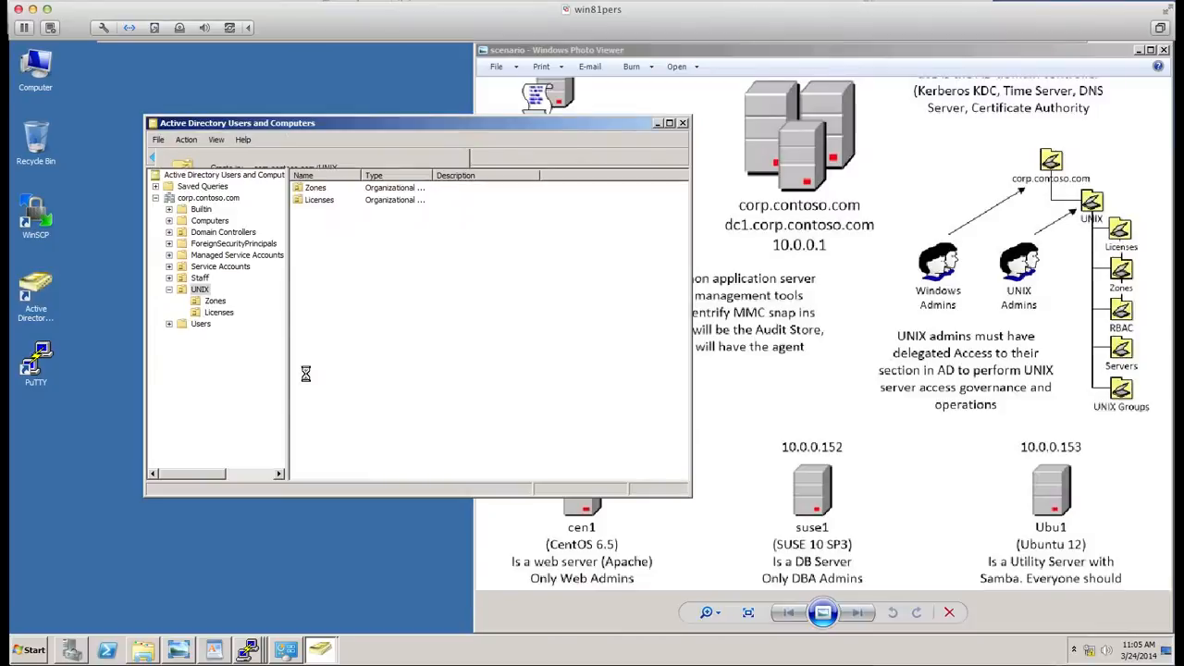
- Create an organizational unit named Servers under UNIX with accidental-deletion protection turned off
{"action": "left_click", "coordinate": [198, 290]}
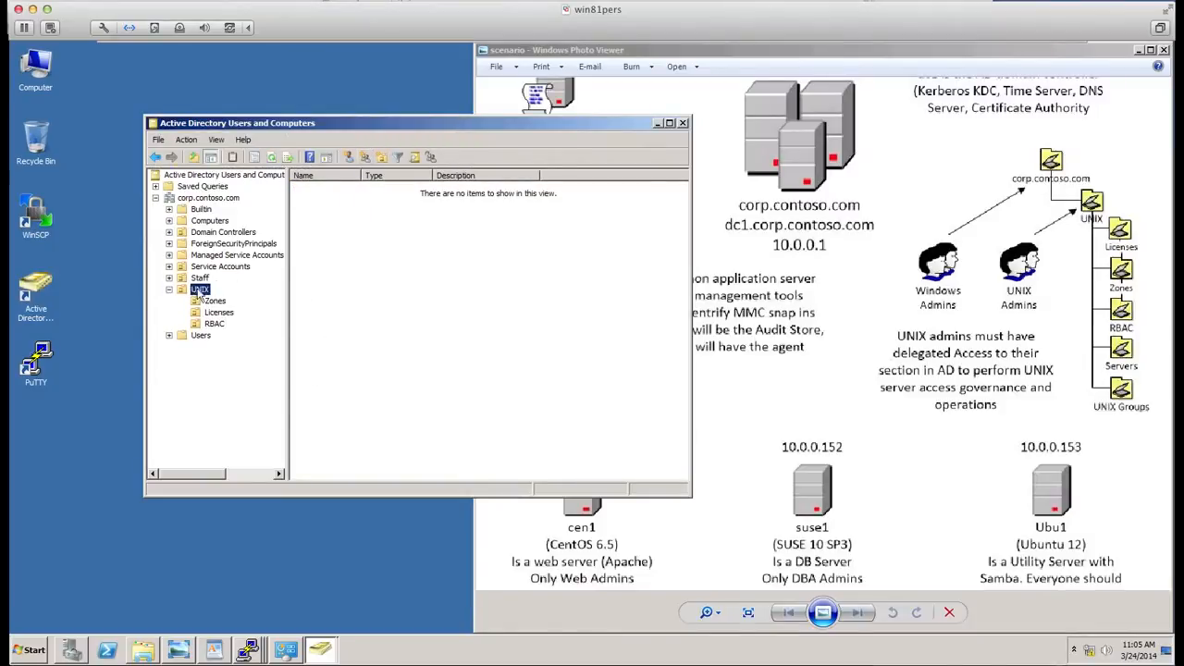
{"action": "left_click", "coordinate": [384, 157]}
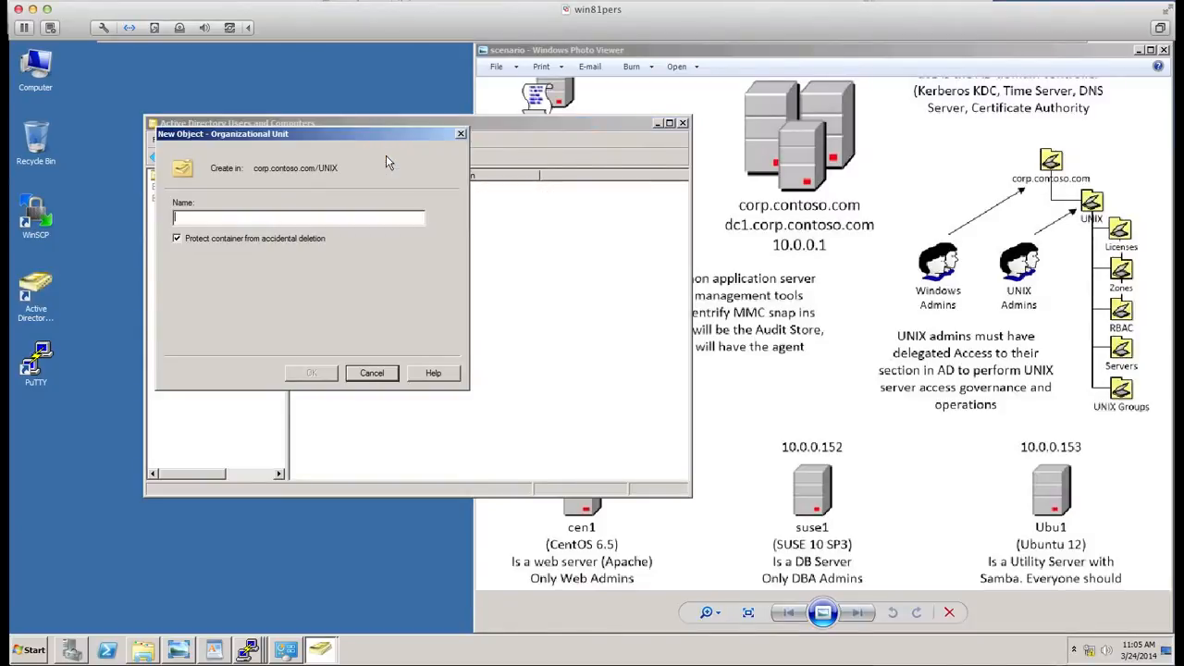
{"action": "type", "text": "Servers"}
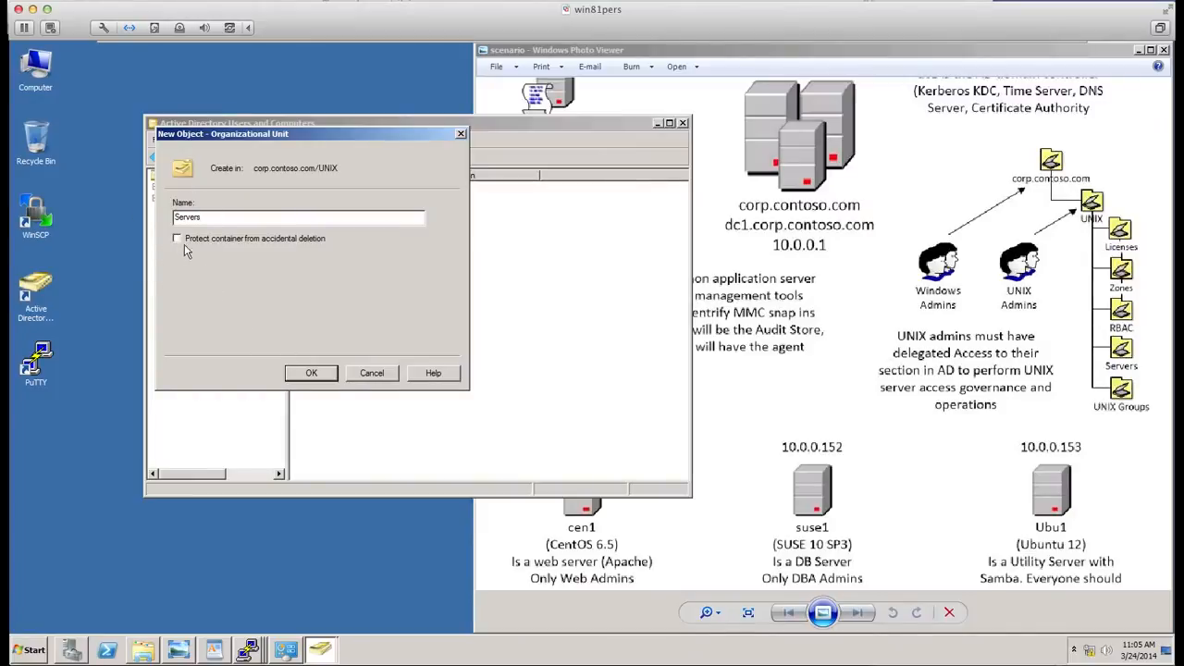
{"action": "left_click", "coordinate": [311, 373]}
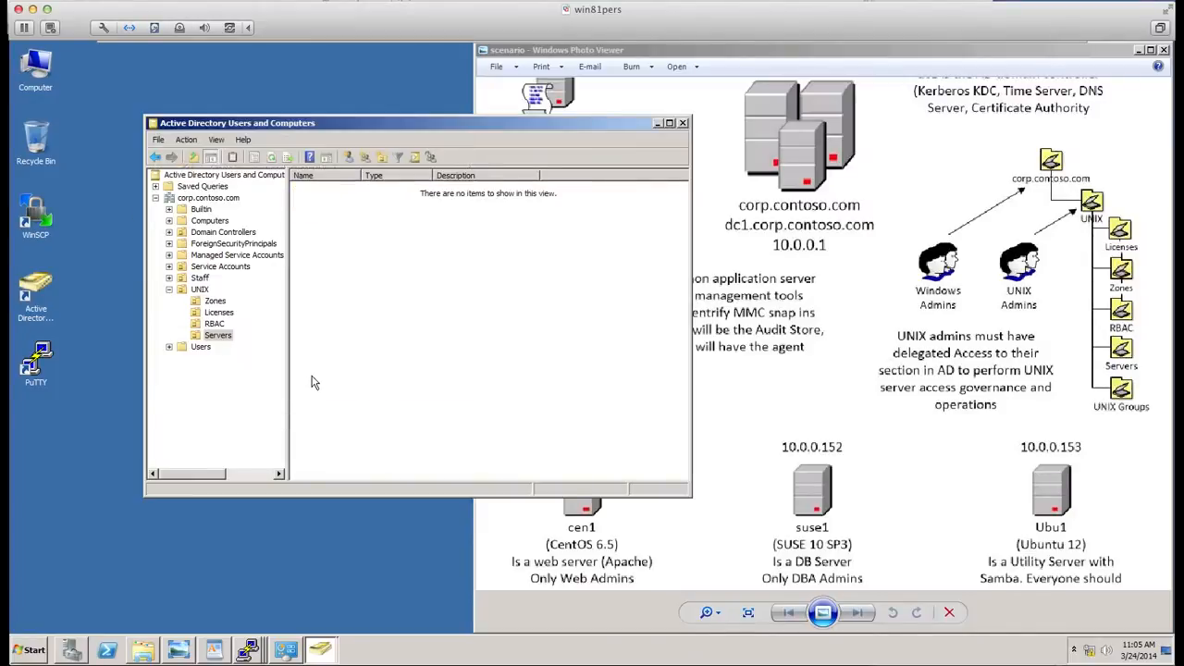
- Create an organizational unit named UNIX Groups under Servers and delete it again
{"action": "left_click_drag", "start_coordinate": [205, 290], "coordinate": [236, 282]}
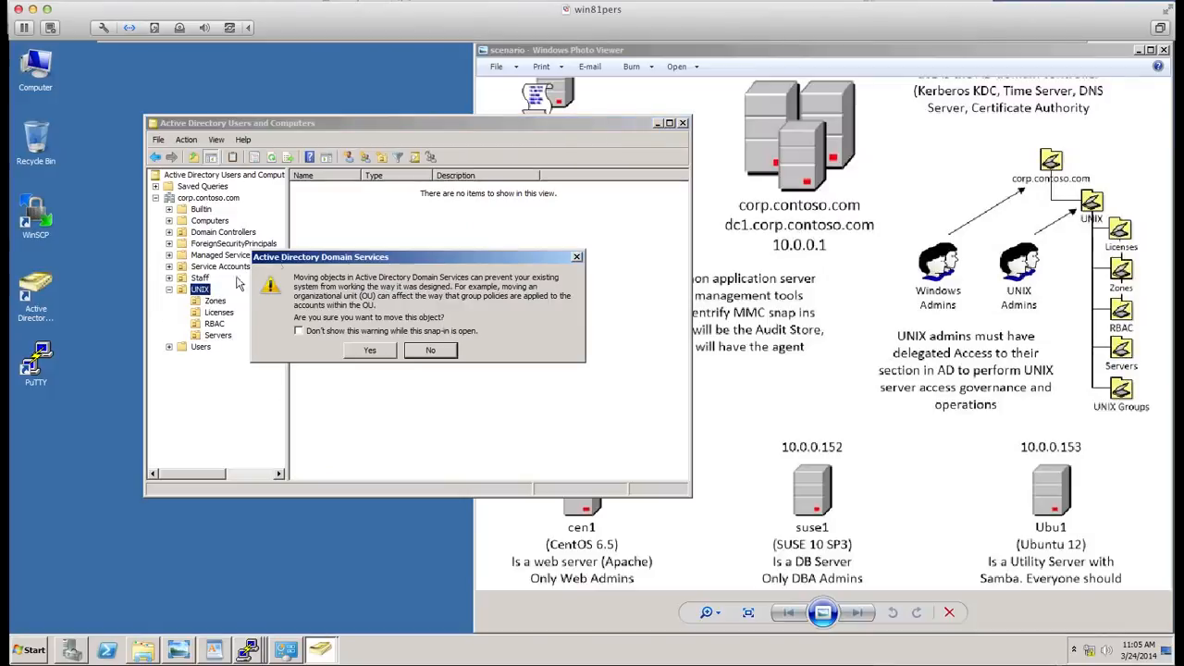
{"action": "left_click", "coordinate": [433, 352]}
{"action": "left_click", "coordinate": [382, 159]}
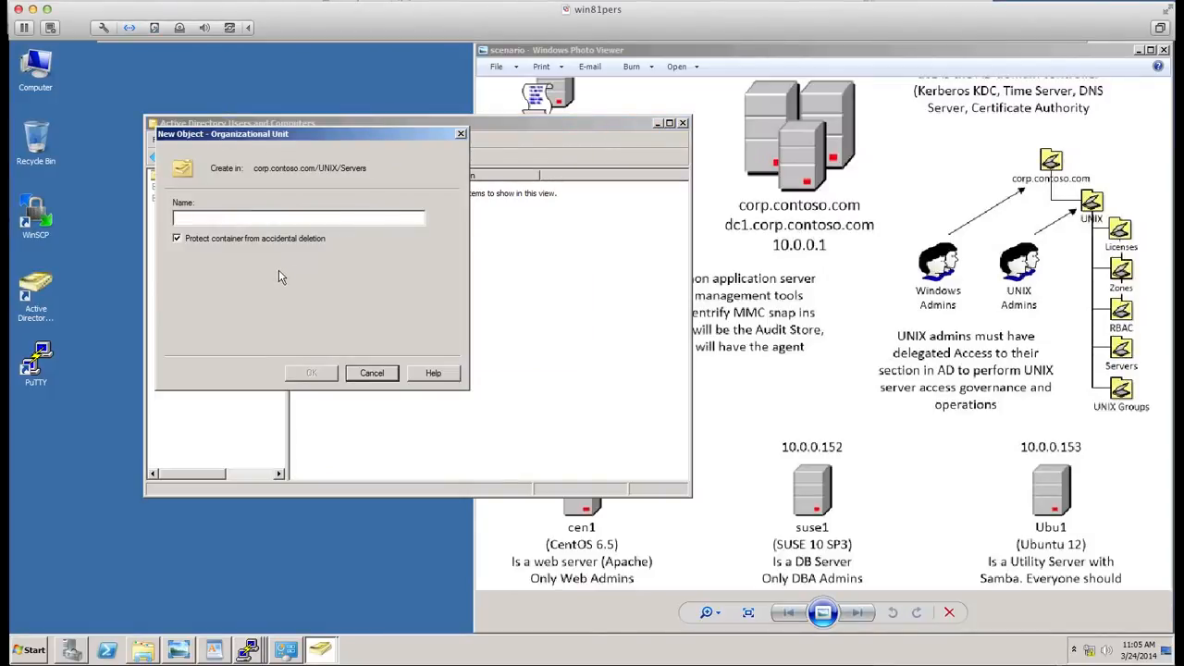
{"action": "left_click", "coordinate": [178, 240]}
{"action": "left_click", "coordinate": [208, 223]}
{"action": "type", "text": "UNIX Groups"}
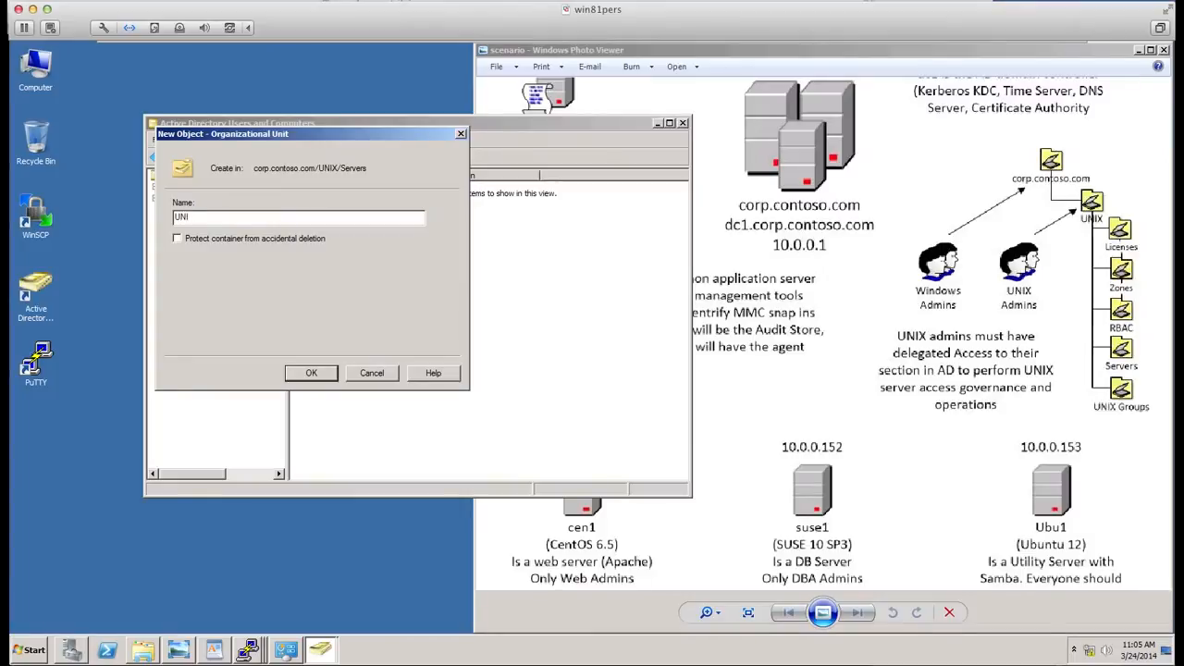
{"action": "left_click", "coordinate": [322, 374]}
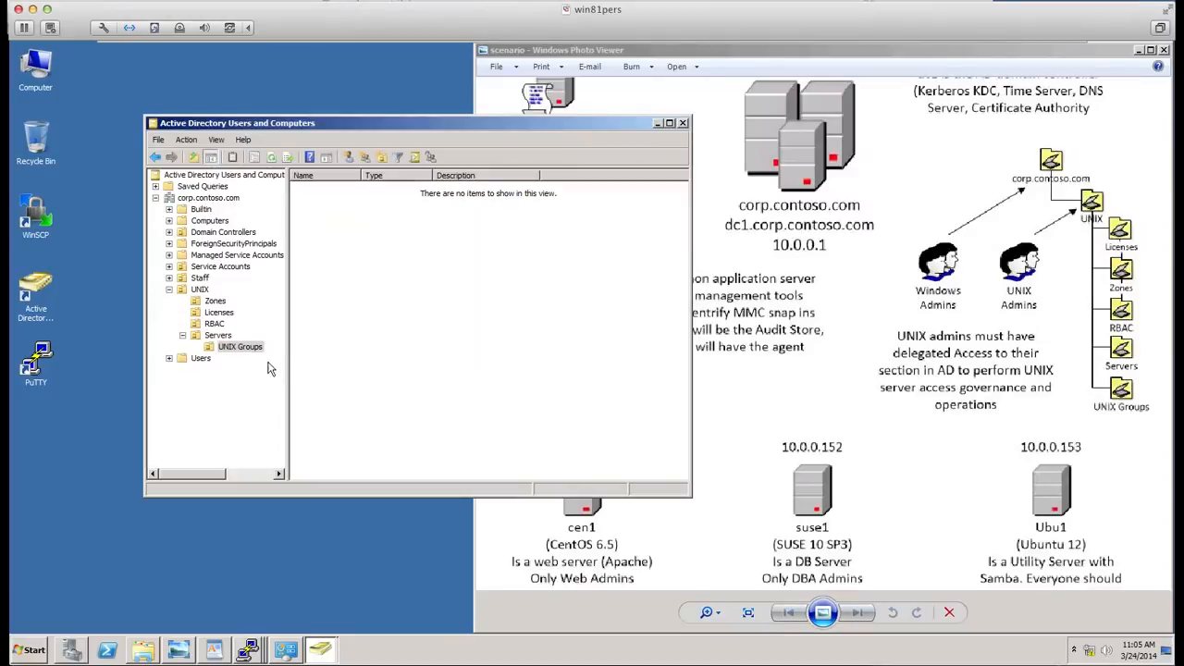
{"action": "left_click", "coordinate": [229, 349]}
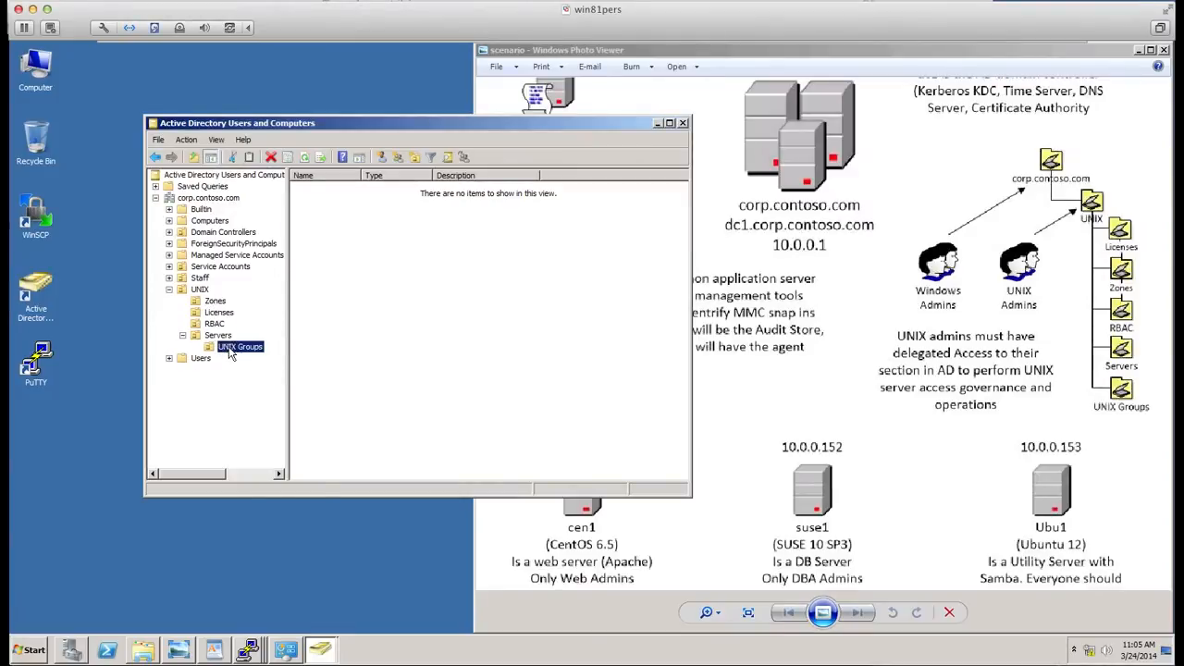
{"action": "right_click", "coordinate": [232, 351]}
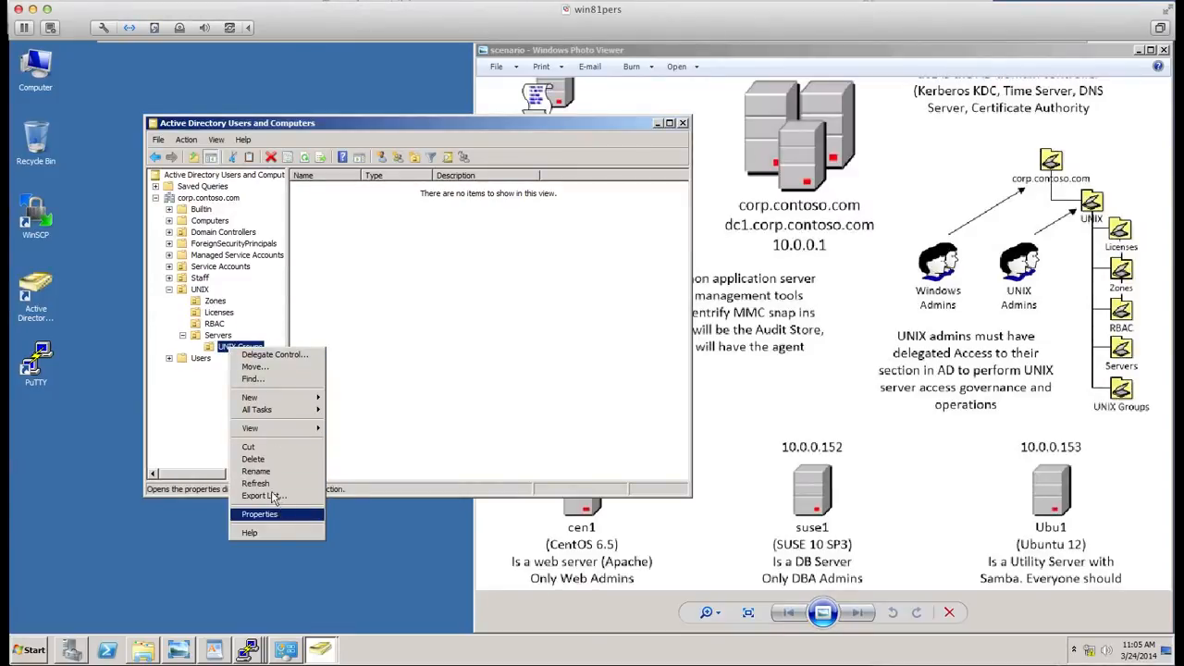
{"action": "left_click", "coordinate": [259, 459]}
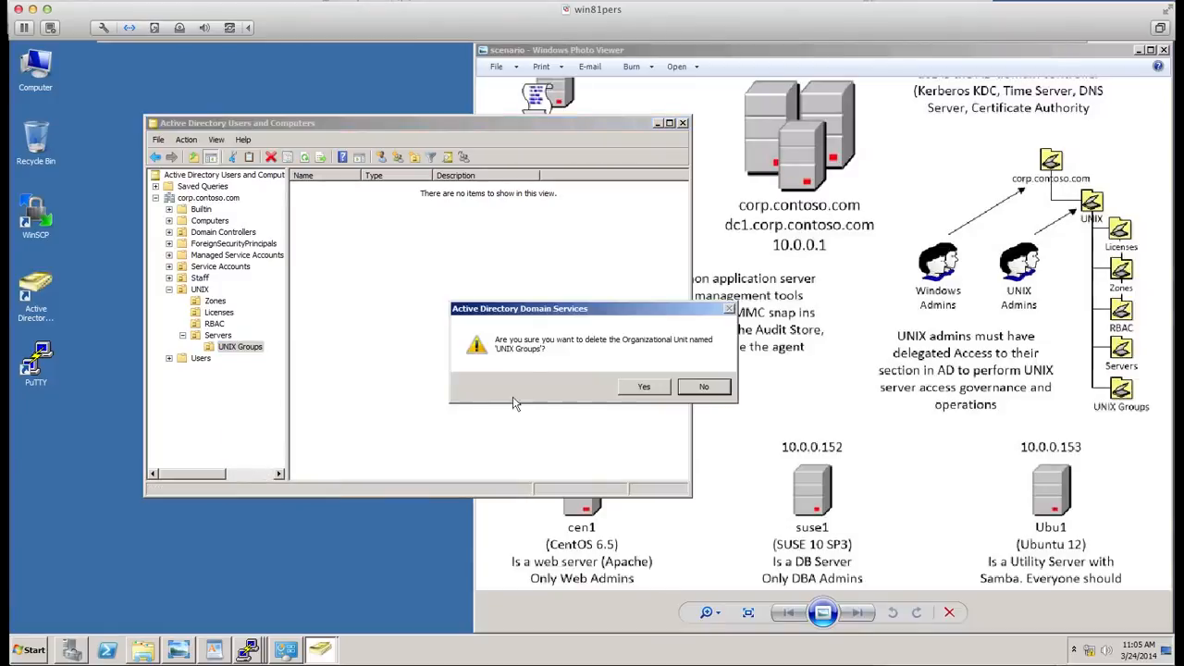
{"action": "left_click", "coordinate": [644, 386]}
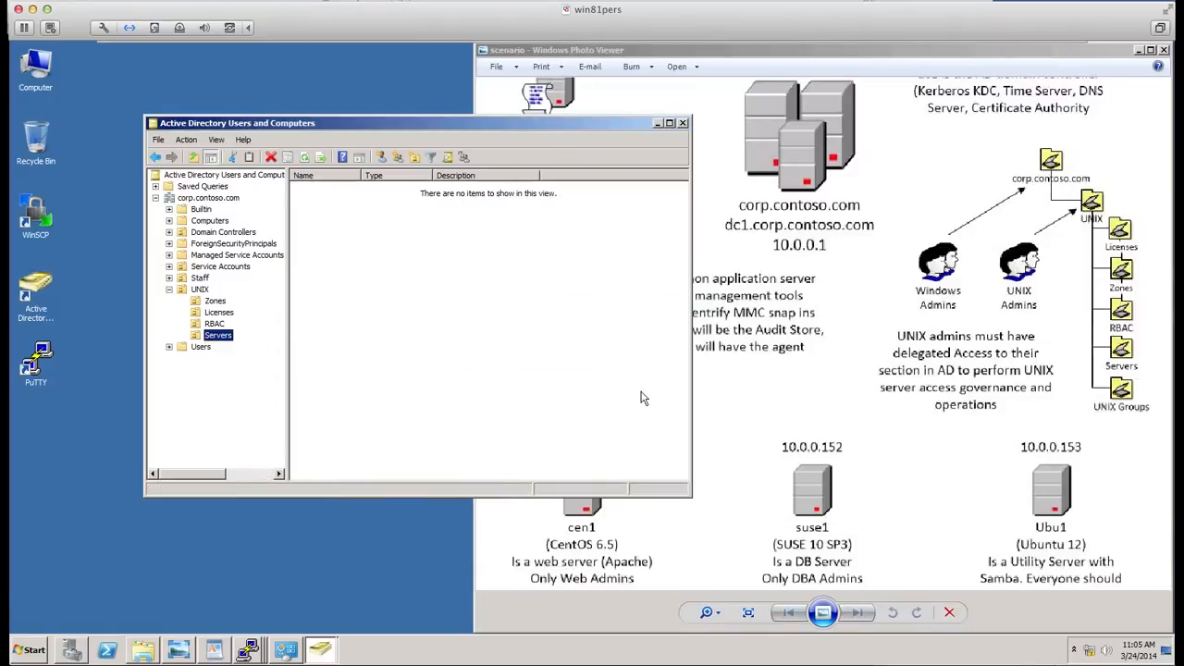
- Create an organizational unit named UNIX Groups under UNIX with accidental-deletion protection turned off
{"action": "left_click", "coordinate": [199, 289]}
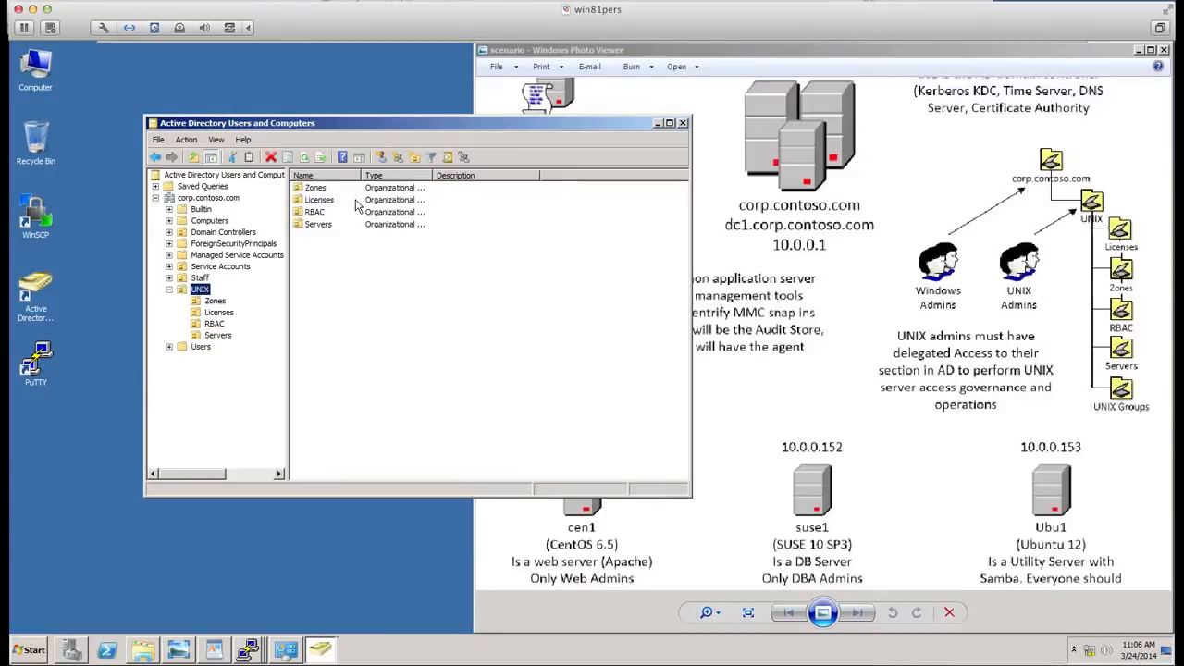
{"action": "left_click", "coordinate": [414, 158]}
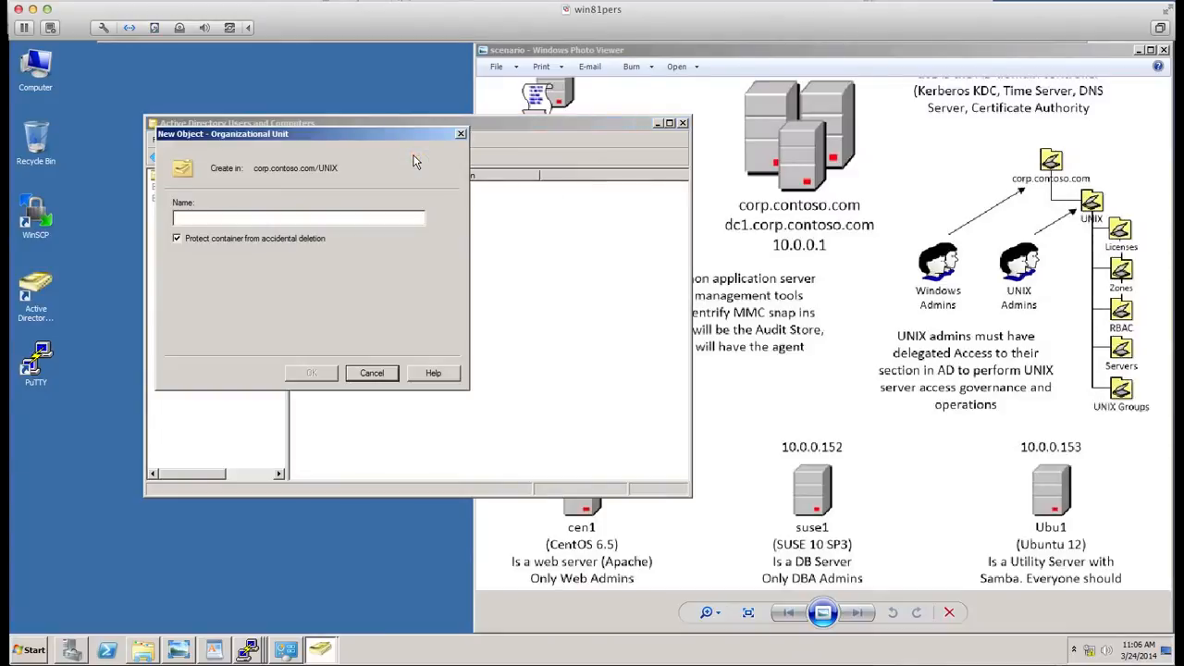
{"action": "type", "text": "UNI"}
{"action": "key", "text": "BackSpace"}
{"action": "key", "text": "BackSpace"}
{"action": "key", "text": "BackSpace"}
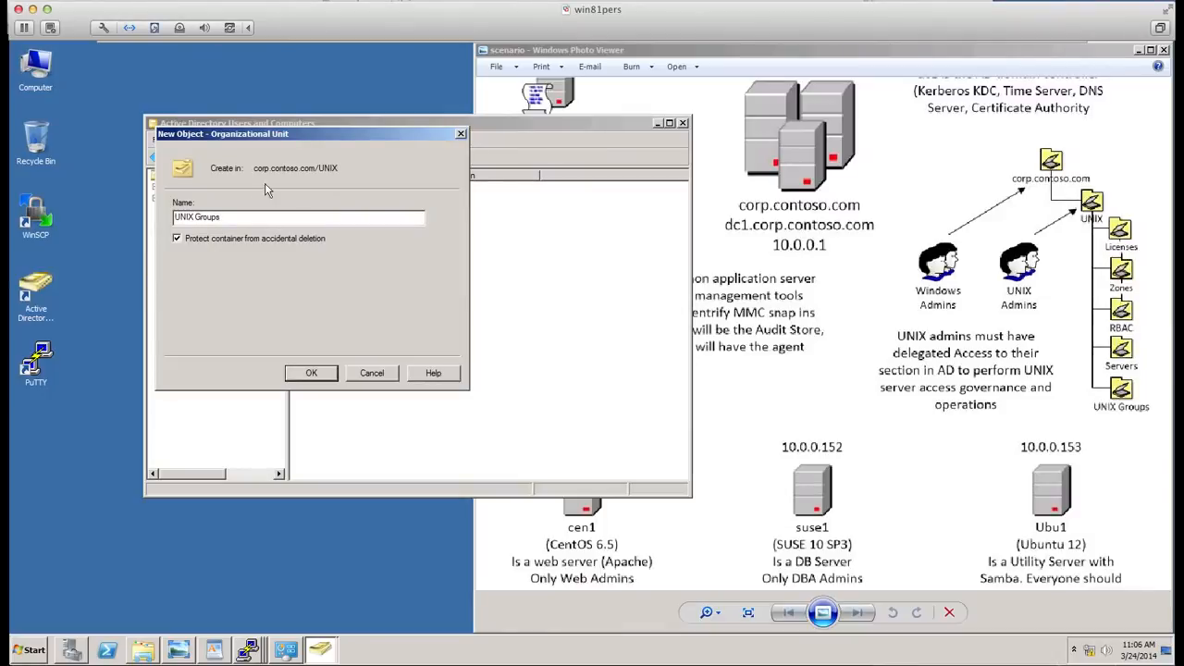
{"action": "left_click", "coordinate": [329, 374]}
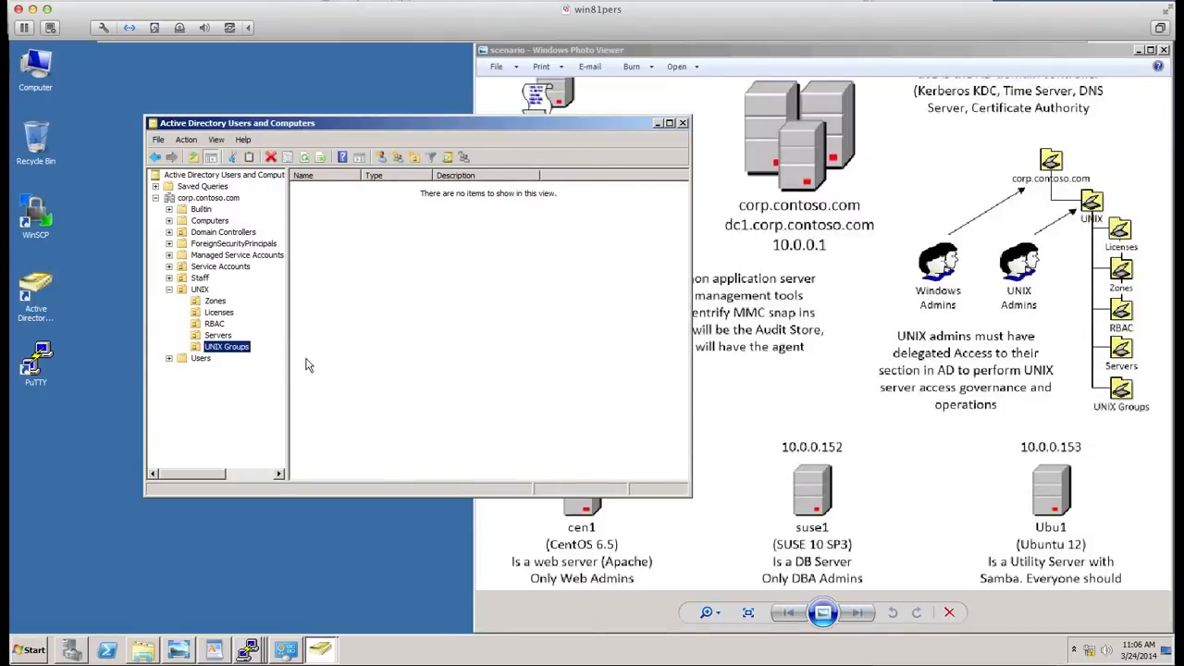
{"action": "left_click", "coordinate": [198, 293]}
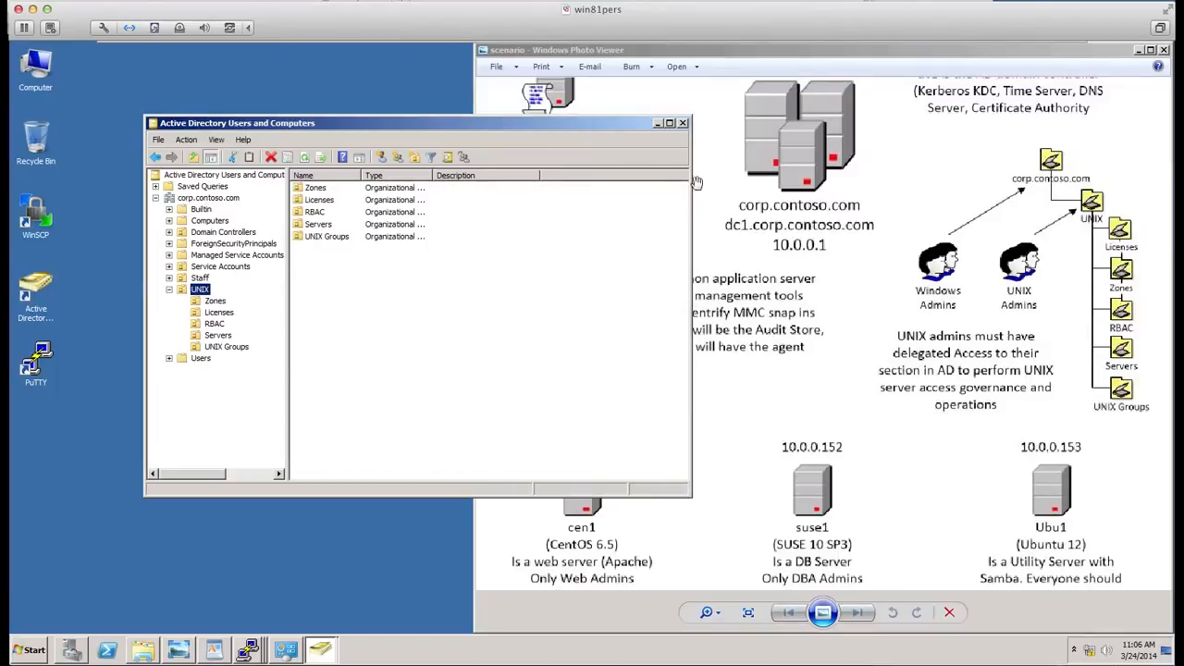
- Close the Active Directory Users and Computers and Server Manager windows
{"action": "left_click", "coordinate": [682, 123]}
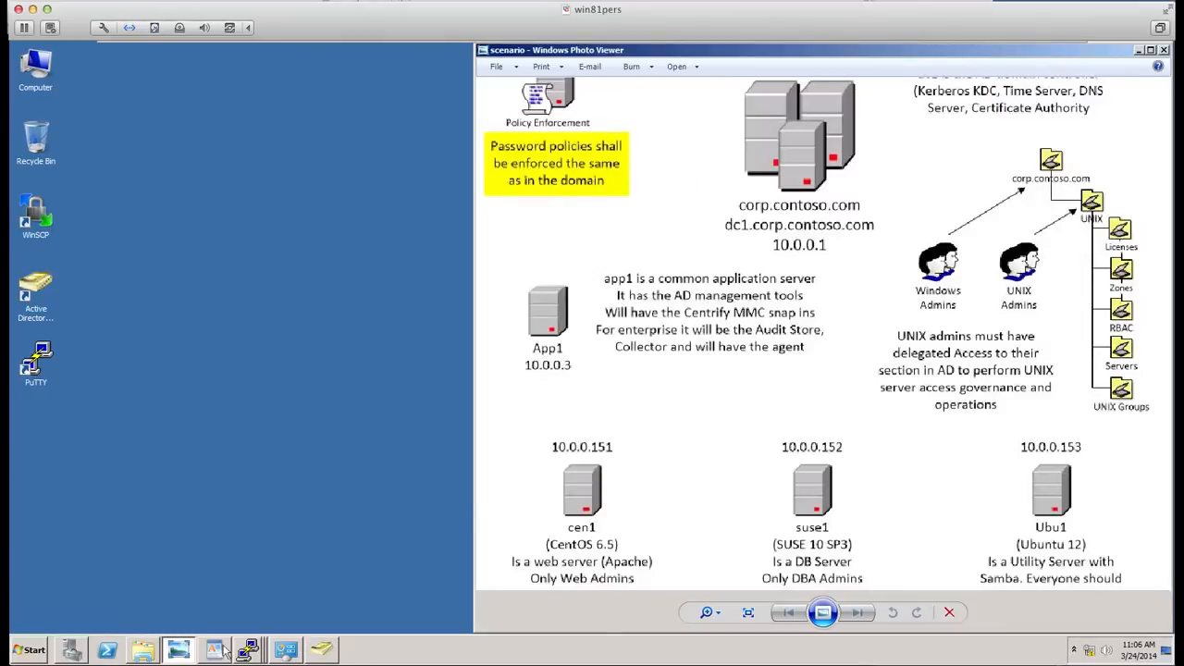
{"action": "right_click", "coordinate": [73, 649]}
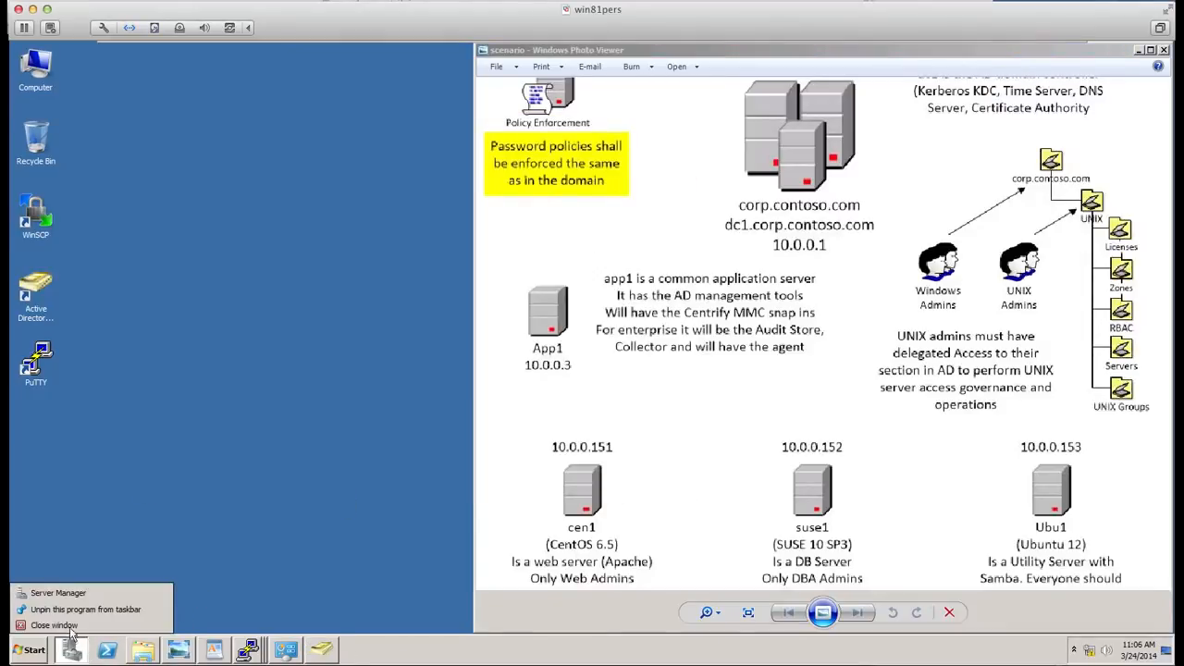
{"action": "left_click", "coordinate": [70, 630]}
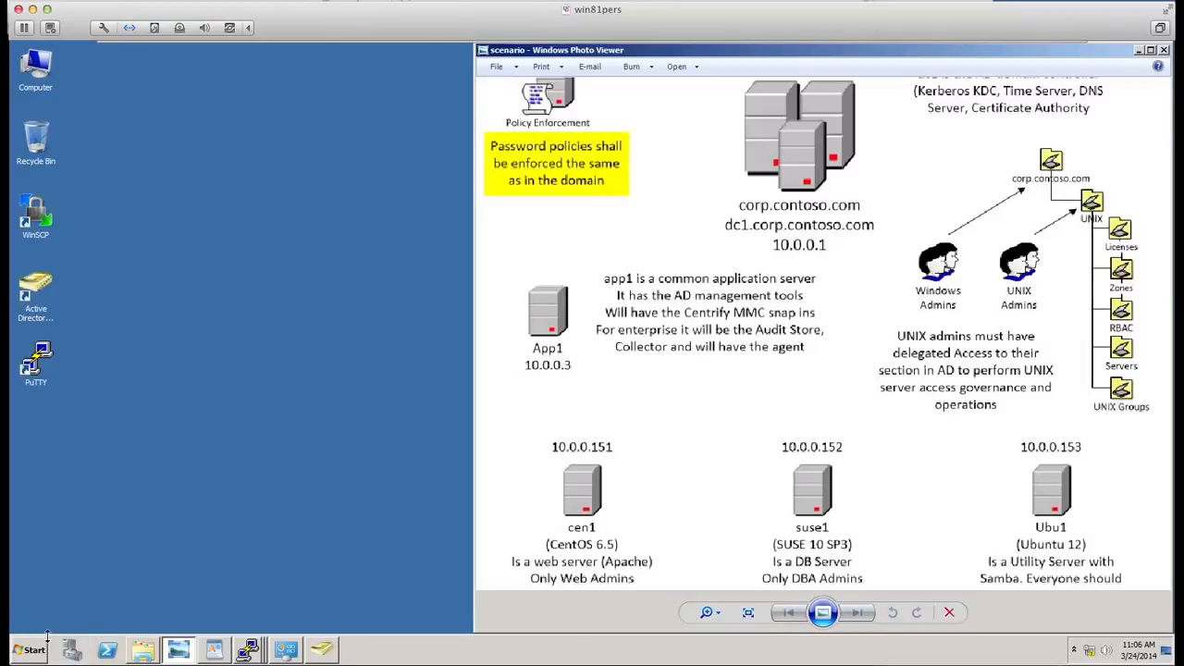
- Open the C:\Centrify\Suite\DirectManage64 folder using the Run dialog
{"action": "left_click", "coordinate": [37, 650]}
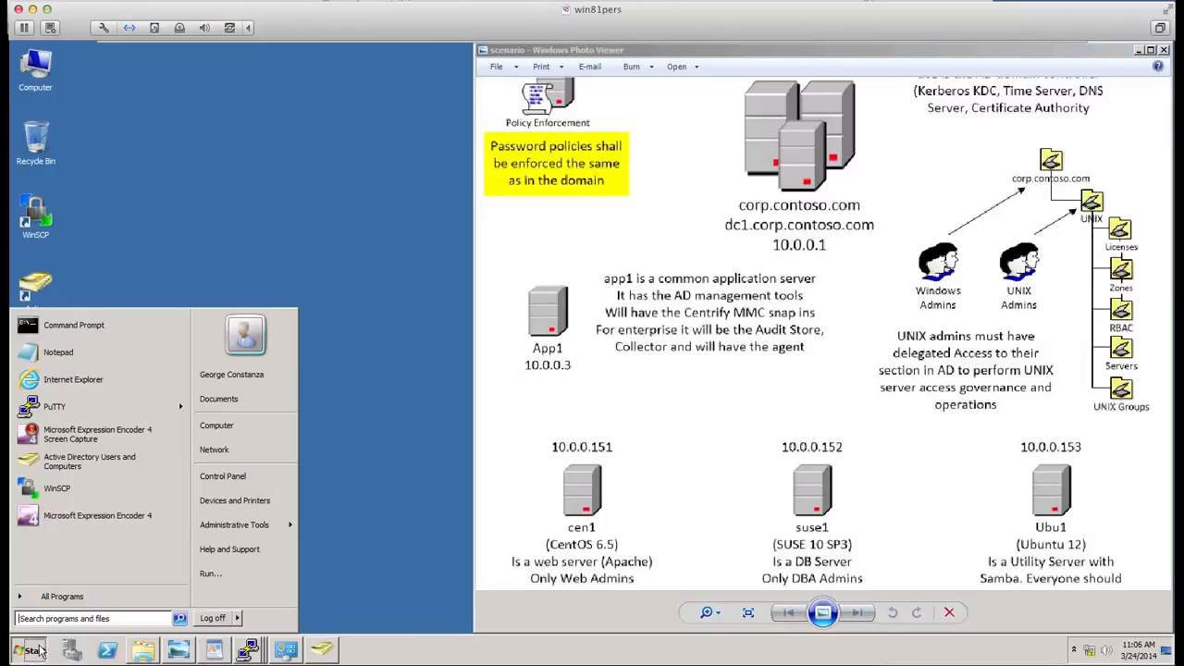
{"action": "left_click", "coordinate": [238, 574]}
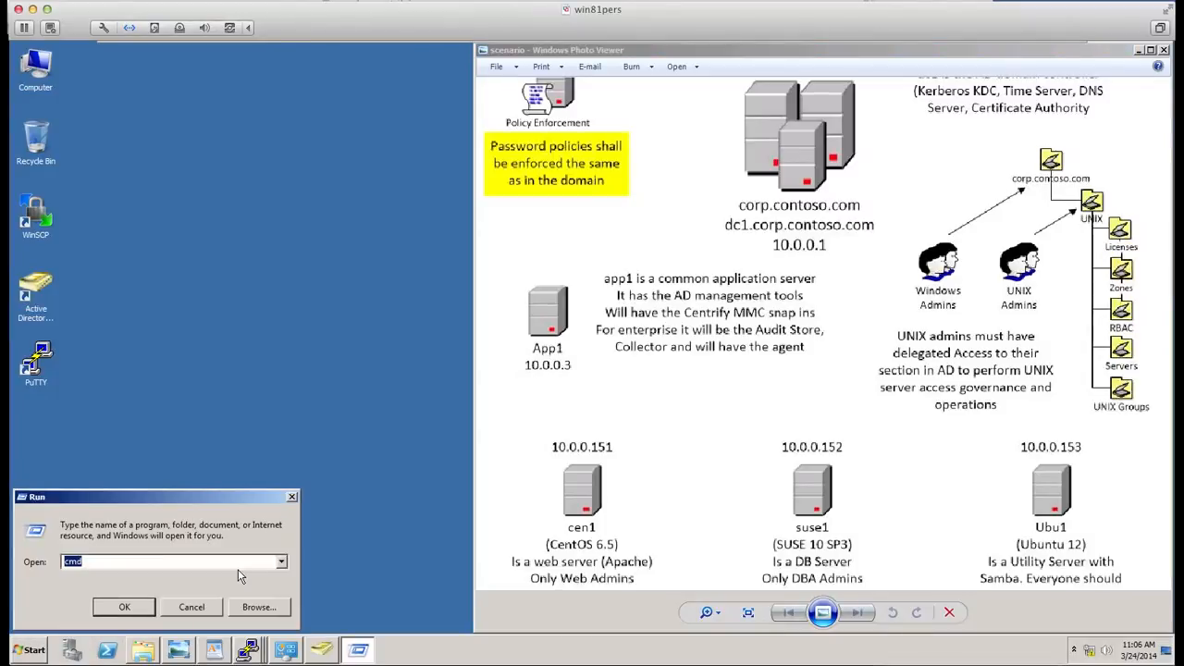
{"action": "type", "text": "c:\\"}
{"action": "key", "text": "Return"}
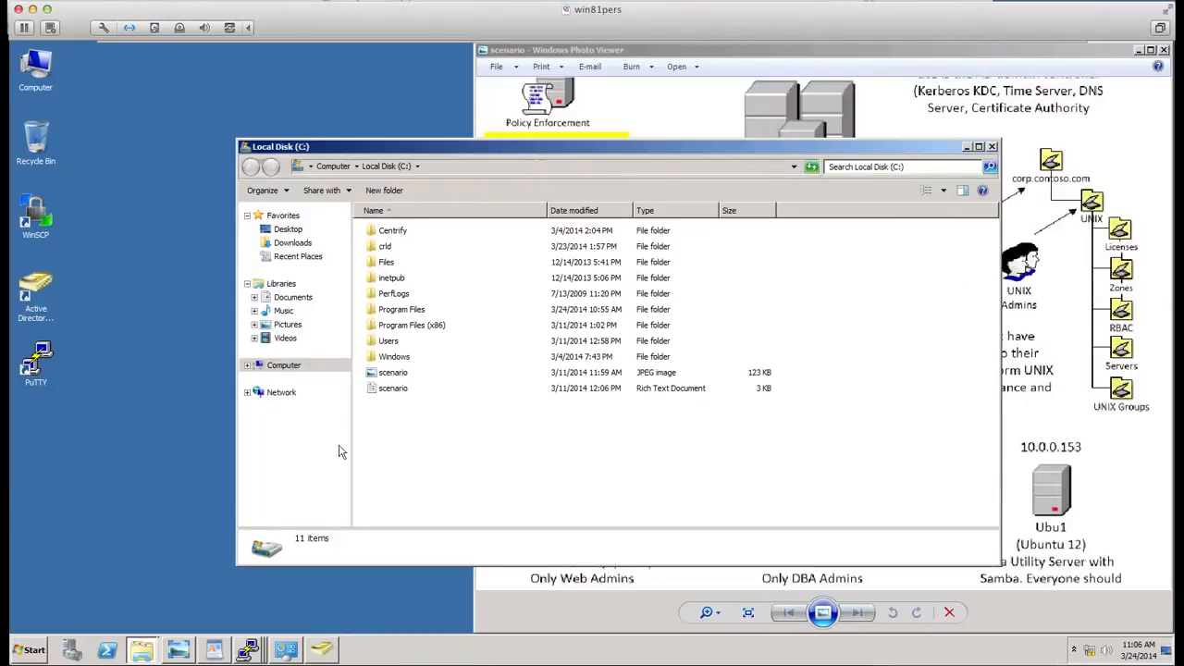
{"action": "double_click", "coordinate": [387, 233]}
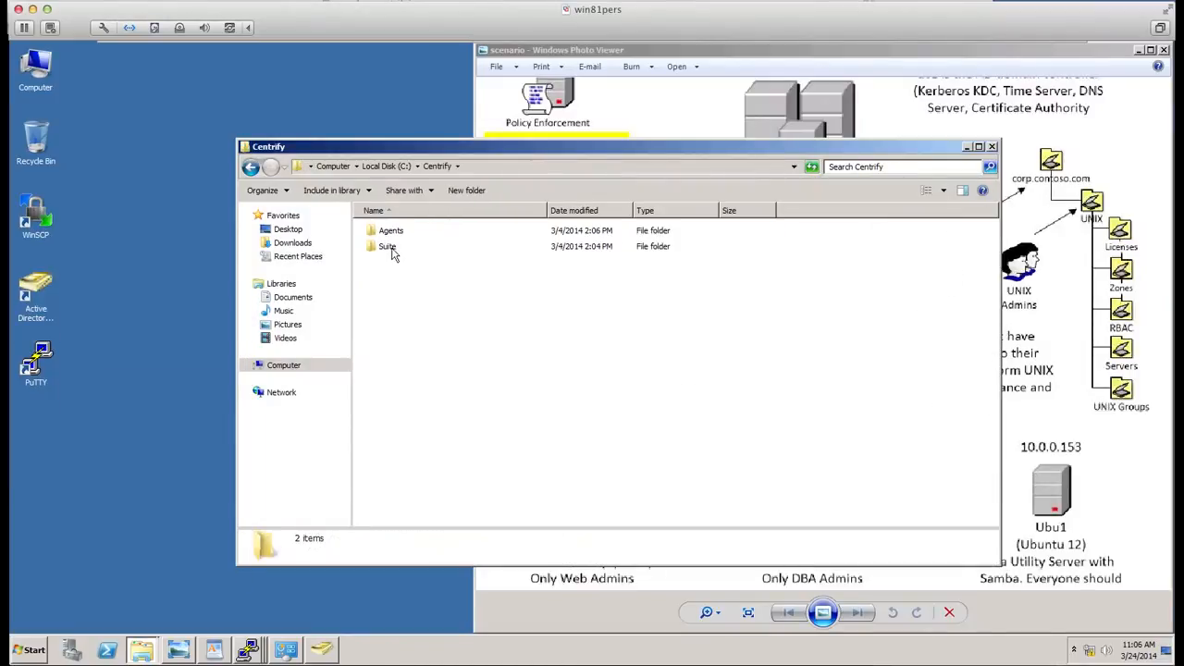
{"action": "double_click", "coordinate": [389, 246]}
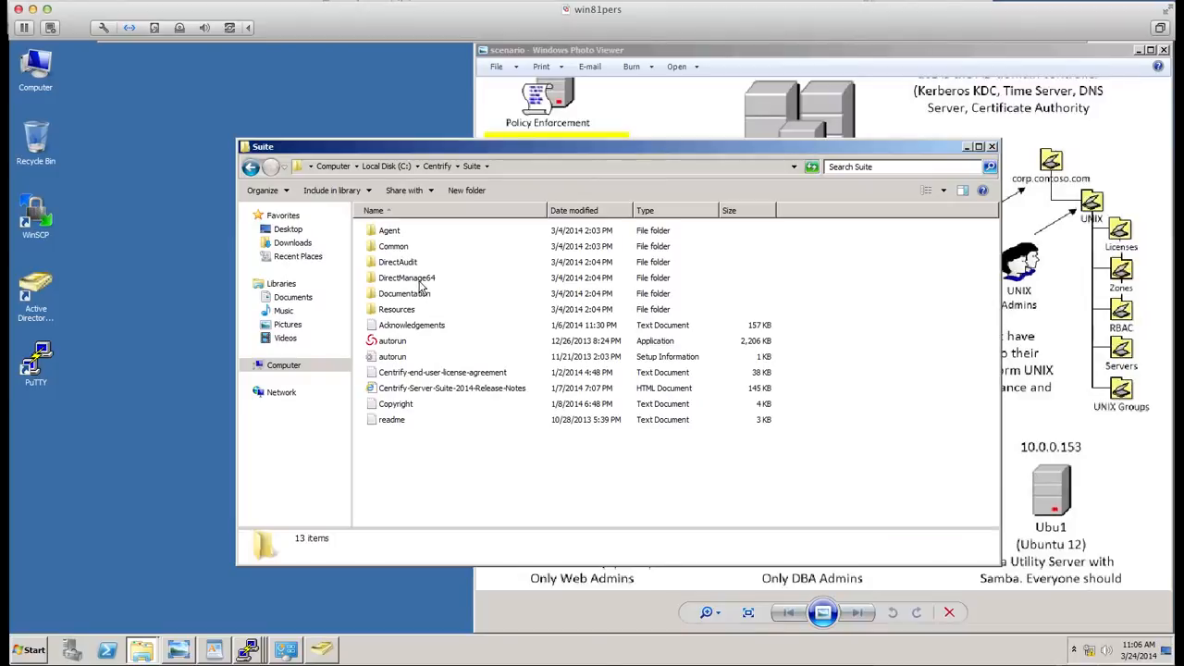
{"action": "left_click", "coordinate": [407, 283]}
{"action": "left_click", "coordinate": [407, 282]}
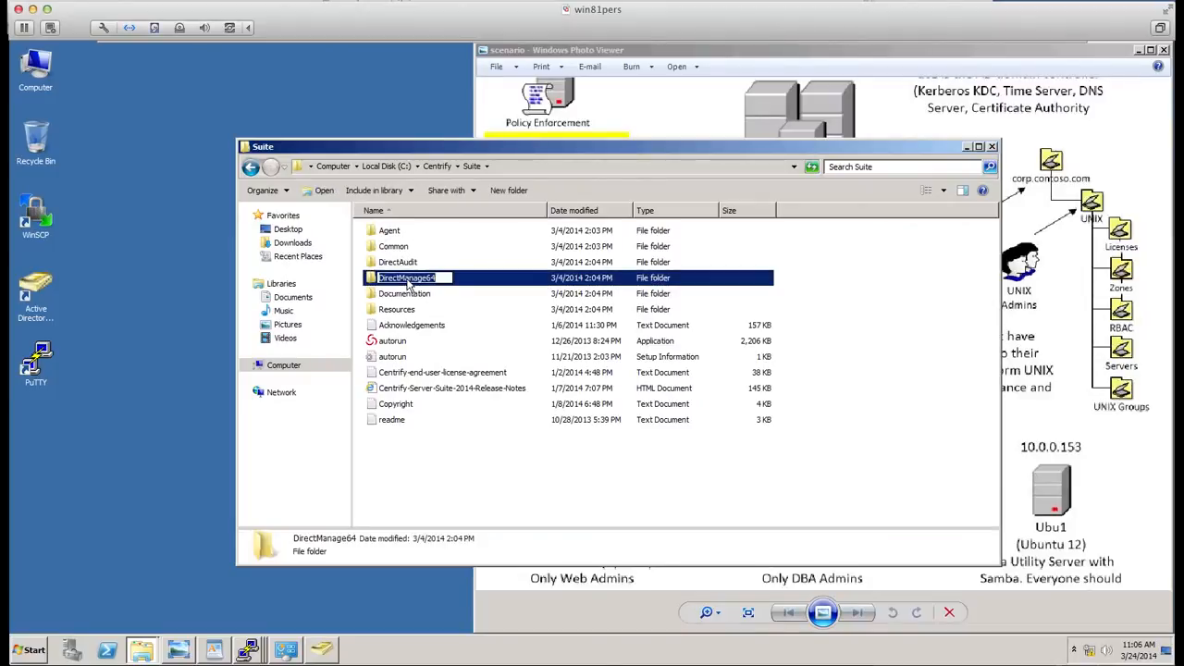
{"action": "left_click", "coordinate": [373, 283]}
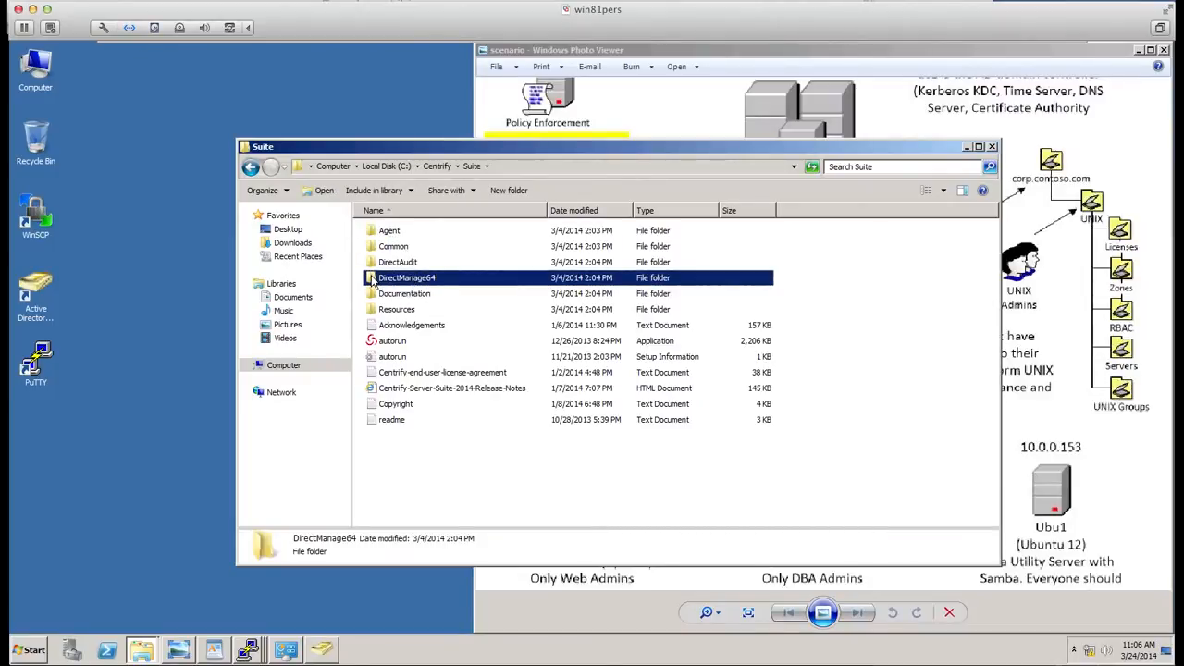
{"action": "right_click", "coordinate": [373, 283]}
{"action": "left_click", "coordinate": [388, 285]}
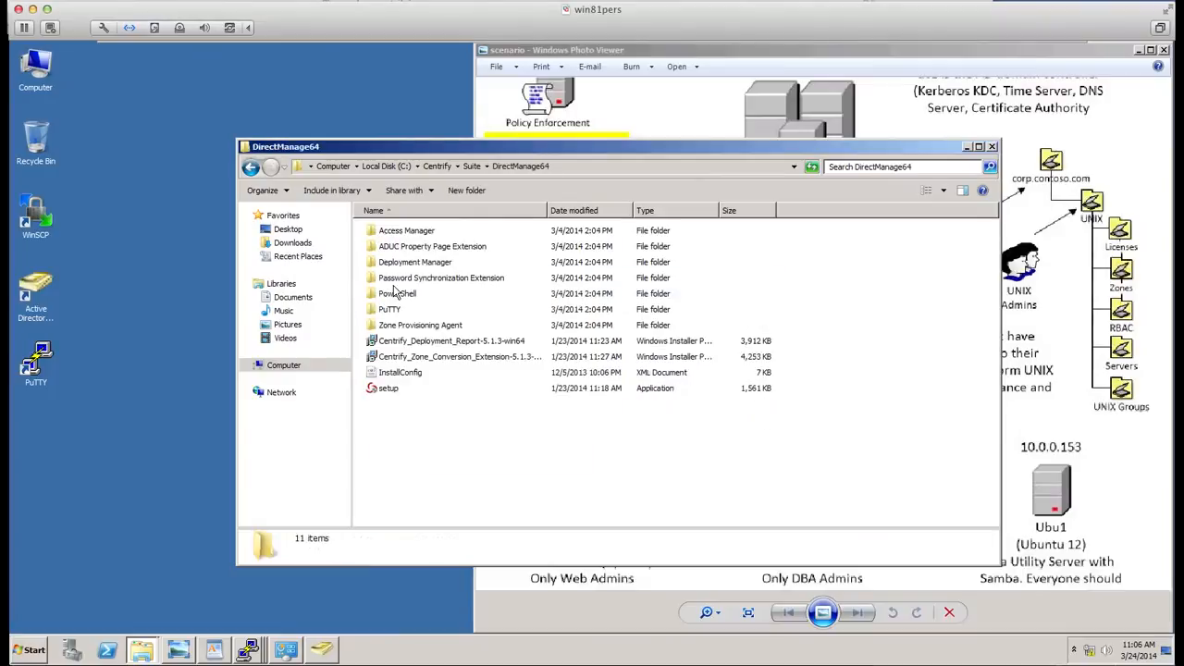
- Try to launch the setup program in the DirectManage64 folder
{"action": "left_click", "coordinate": [400, 372]}
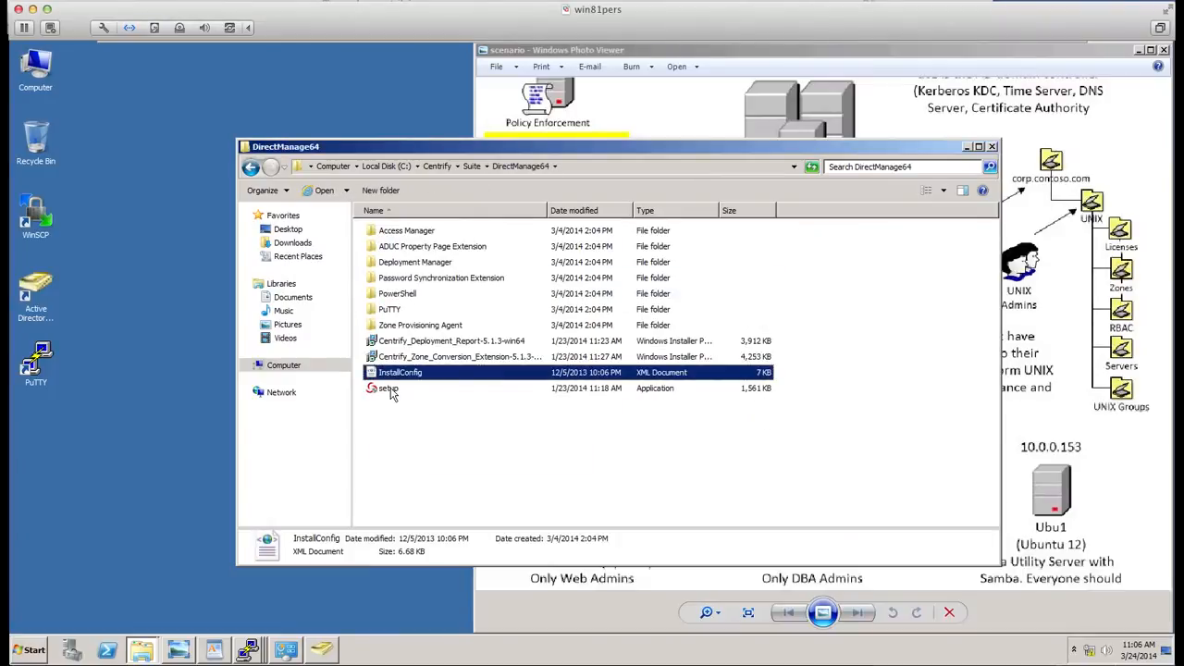
{"action": "left_click", "coordinate": [391, 391]}
{"action": "right_click", "coordinate": [391, 391]}
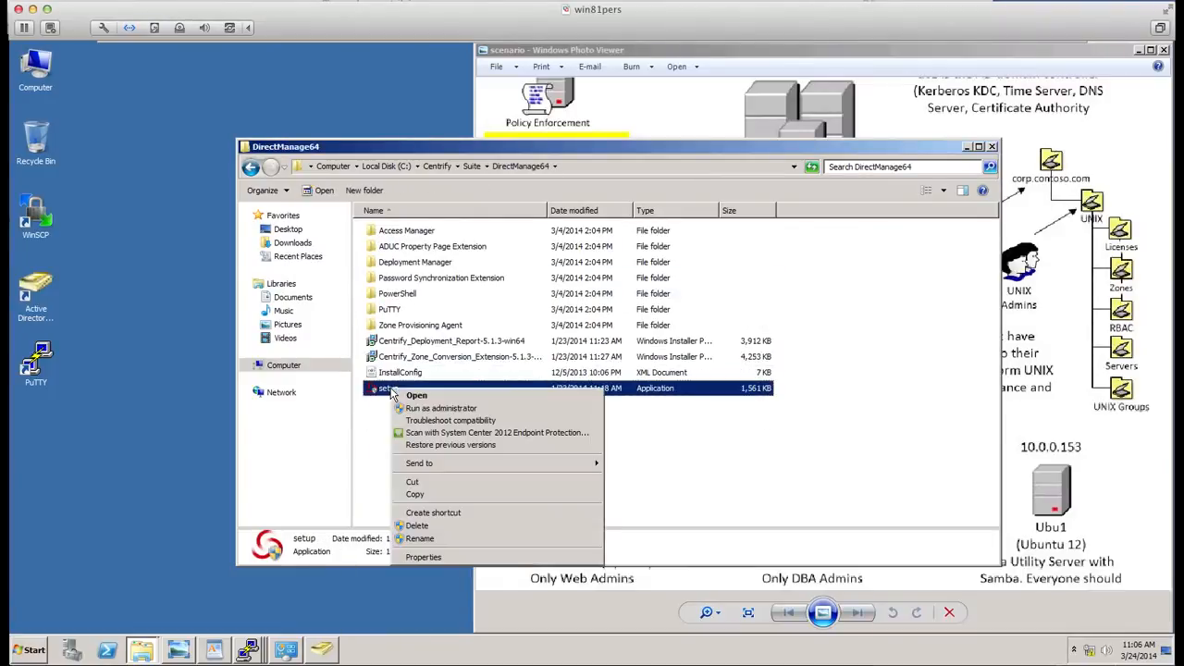
{"action": "left_click", "coordinate": [416, 397]}
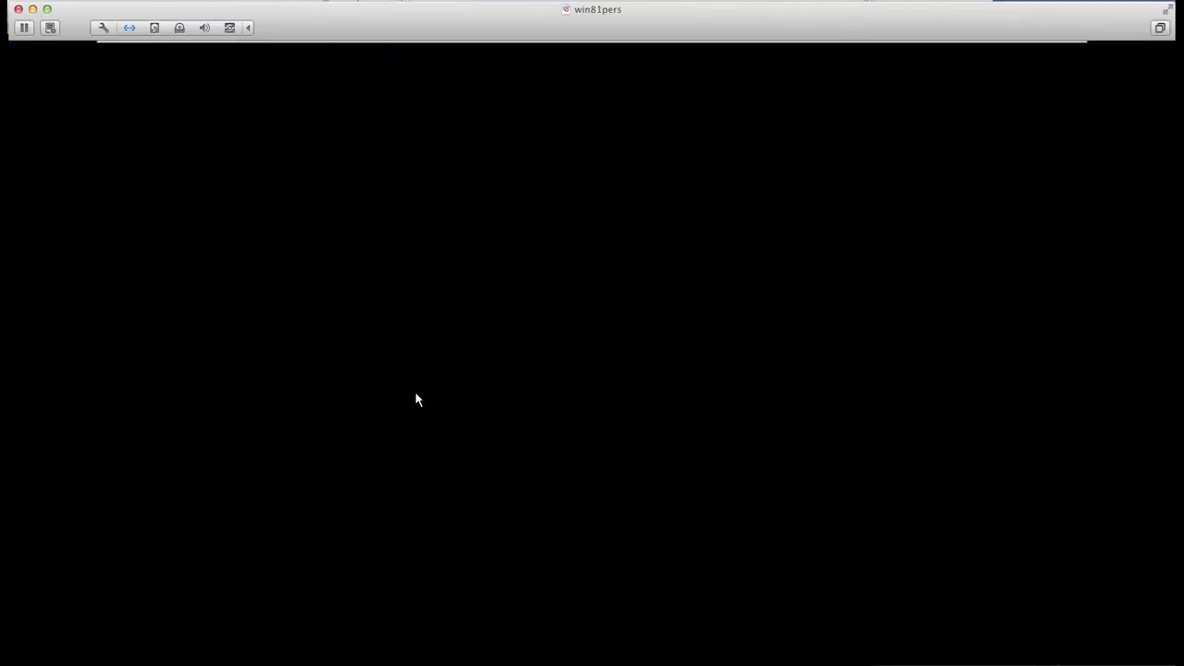
{"action": "left_click", "coordinate": [689, 396]}
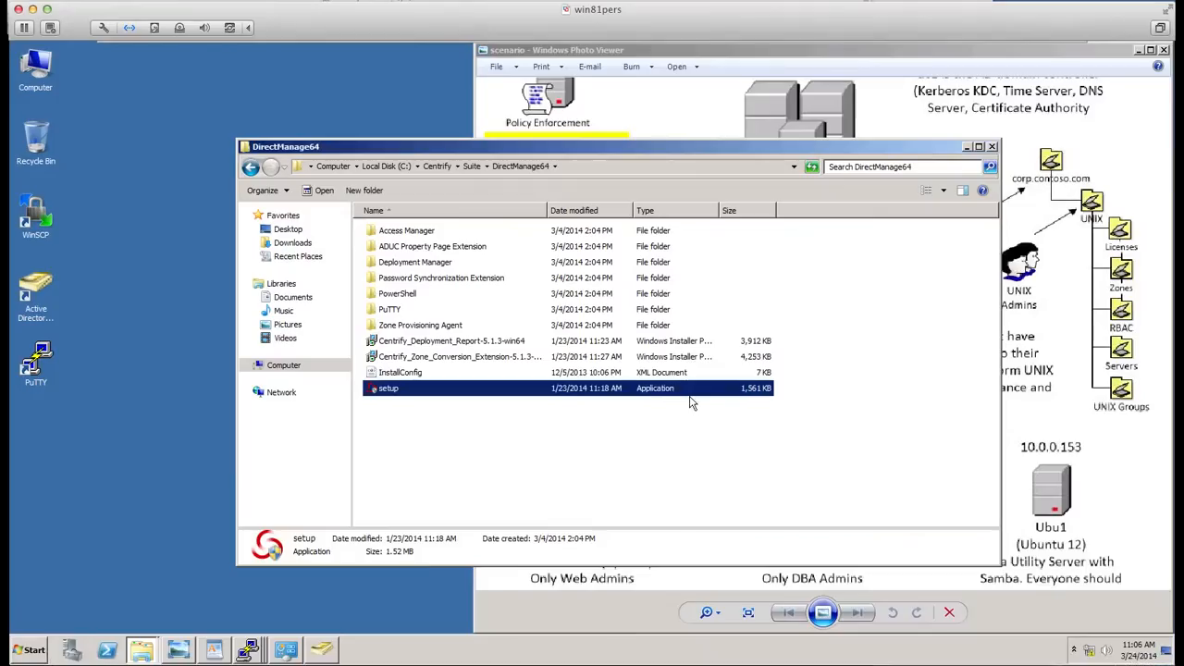
{"action": "left_click", "coordinate": [708, 389]}
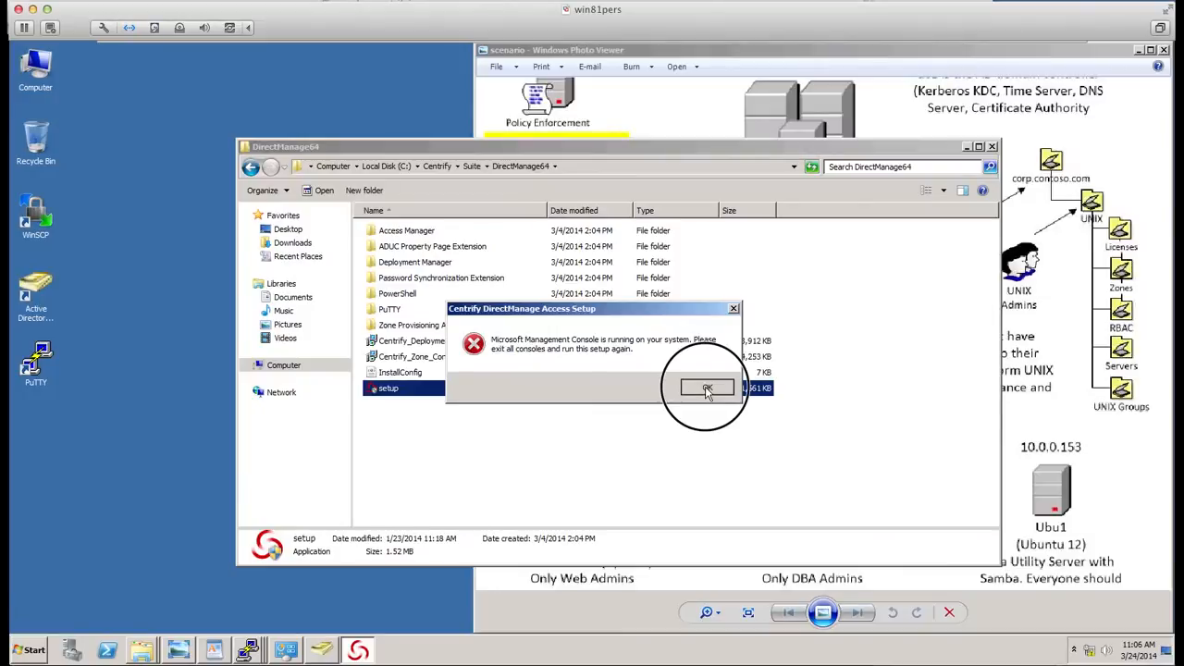
- End the Active Directory Users and Computers task in Task Manager and close Task Manager
{"action": "right_click", "coordinate": [463, 651]}
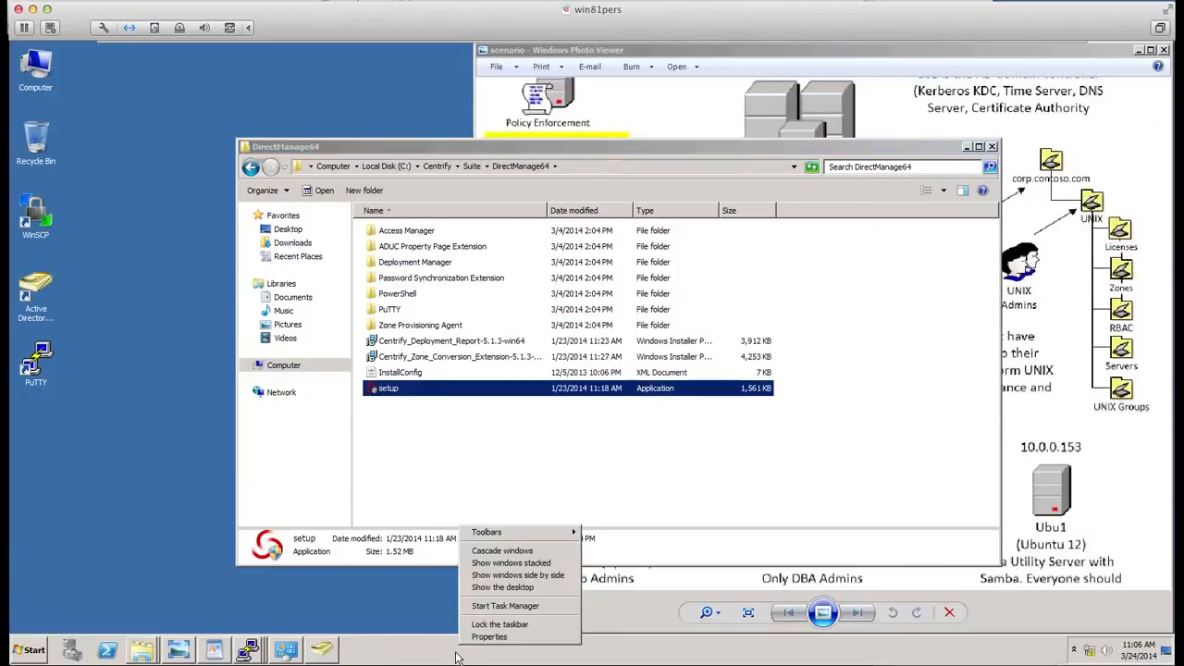
{"action": "left_click", "coordinate": [490, 609]}
{"action": "left_click_drag", "start_coordinate": [190, 57], "coordinate": [310, 155]}
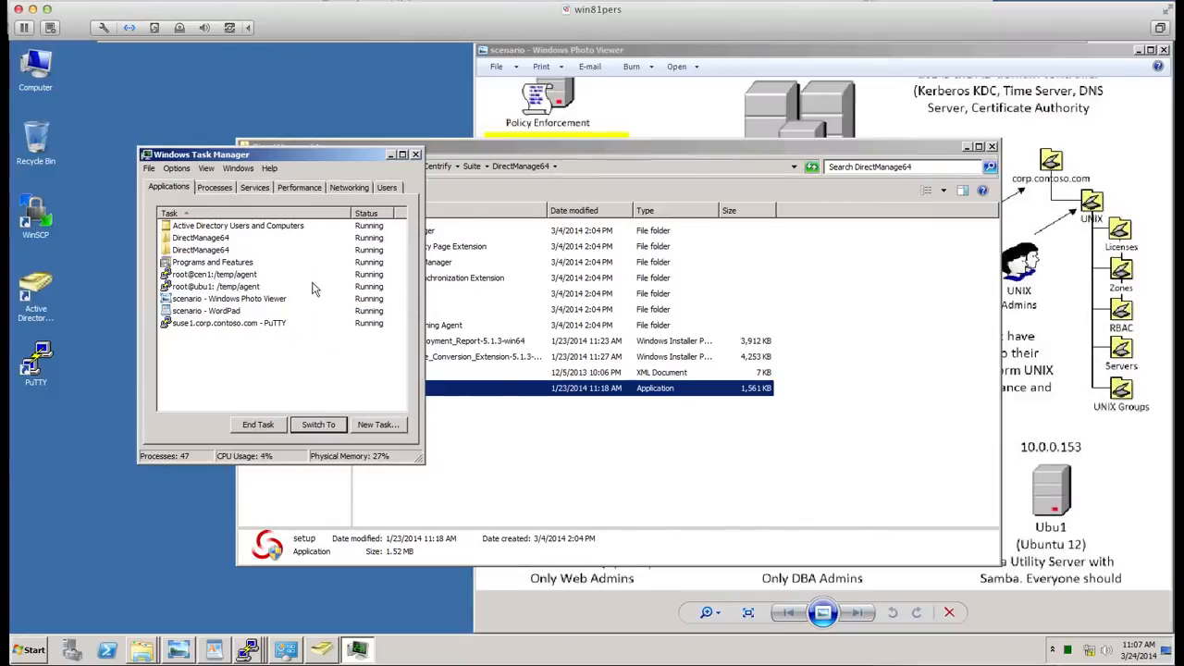
{"action": "left_click", "coordinate": [241, 225]}
{"action": "left_click", "coordinate": [267, 435]}
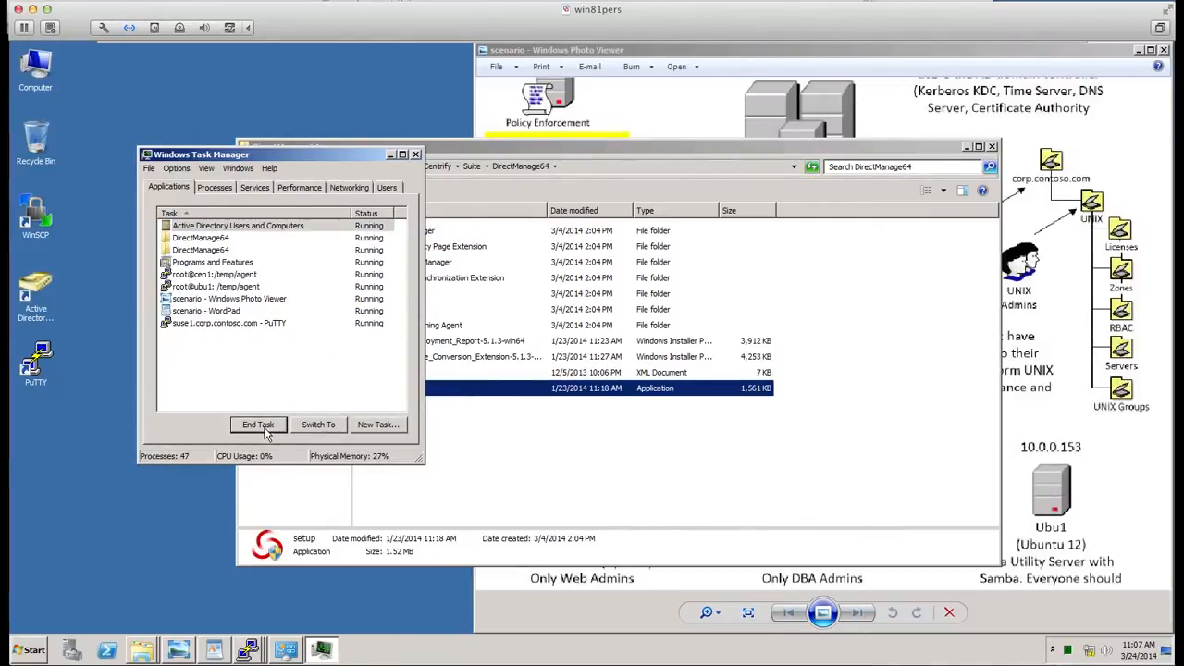
{"action": "left_click", "coordinate": [417, 155]}
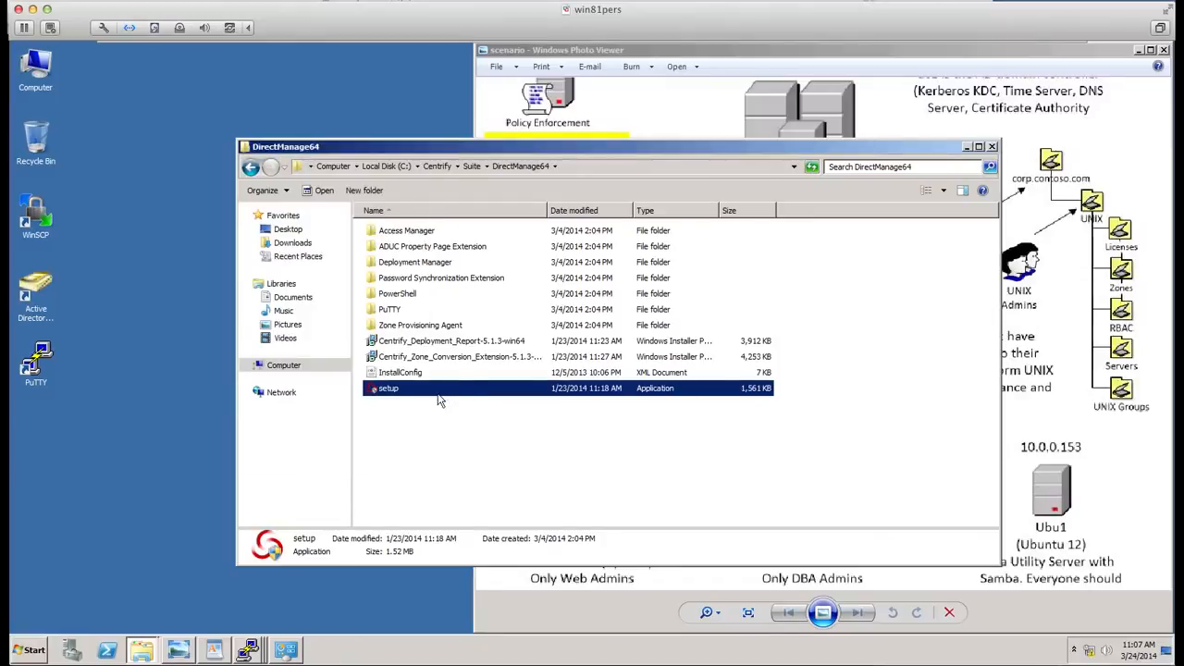
- Run the DirectManage64 setup program as administrator
{"action": "right_click", "coordinate": [438, 390]}
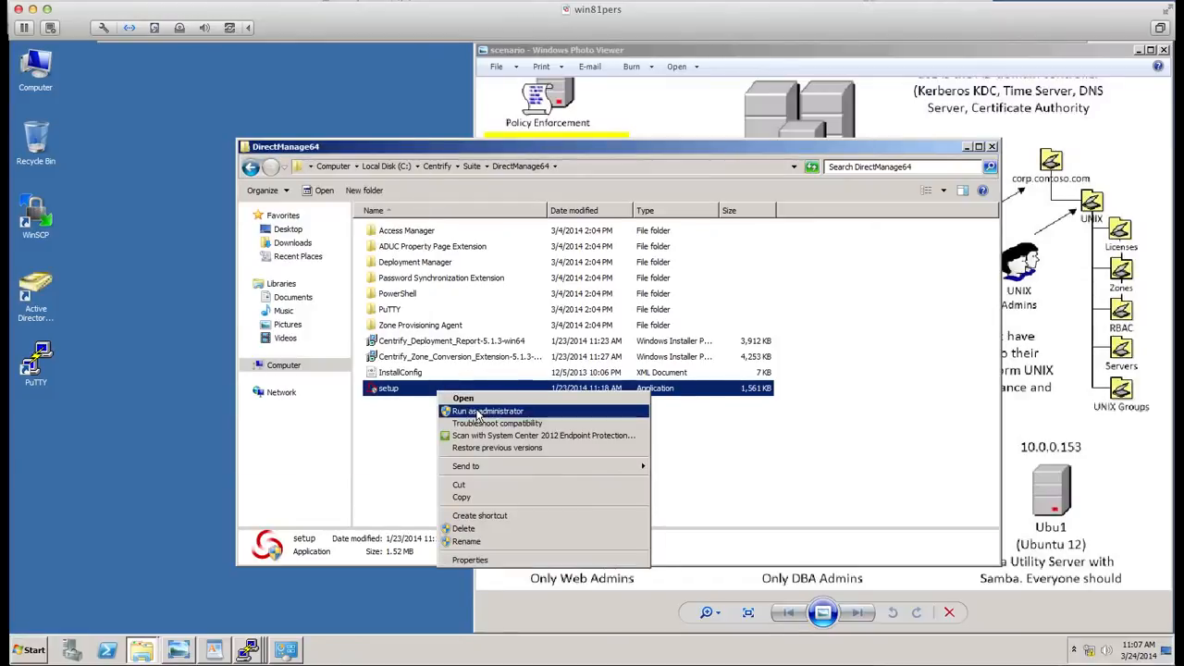
{"action": "left_click", "coordinate": [477, 411]}
{"action": "left_click", "coordinate": [671, 396]}
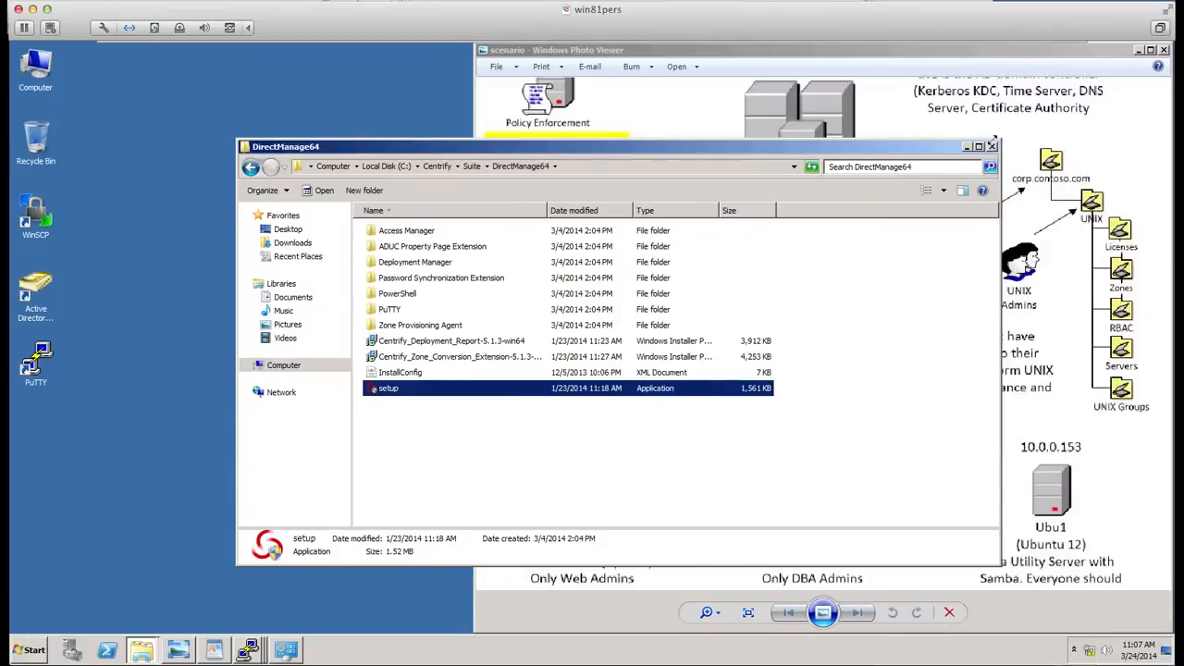
- Close the DirectManage64 folder window and advance the installer to adding or removing DirectManage Access components
{"action": "left_click", "coordinate": [992, 146]}
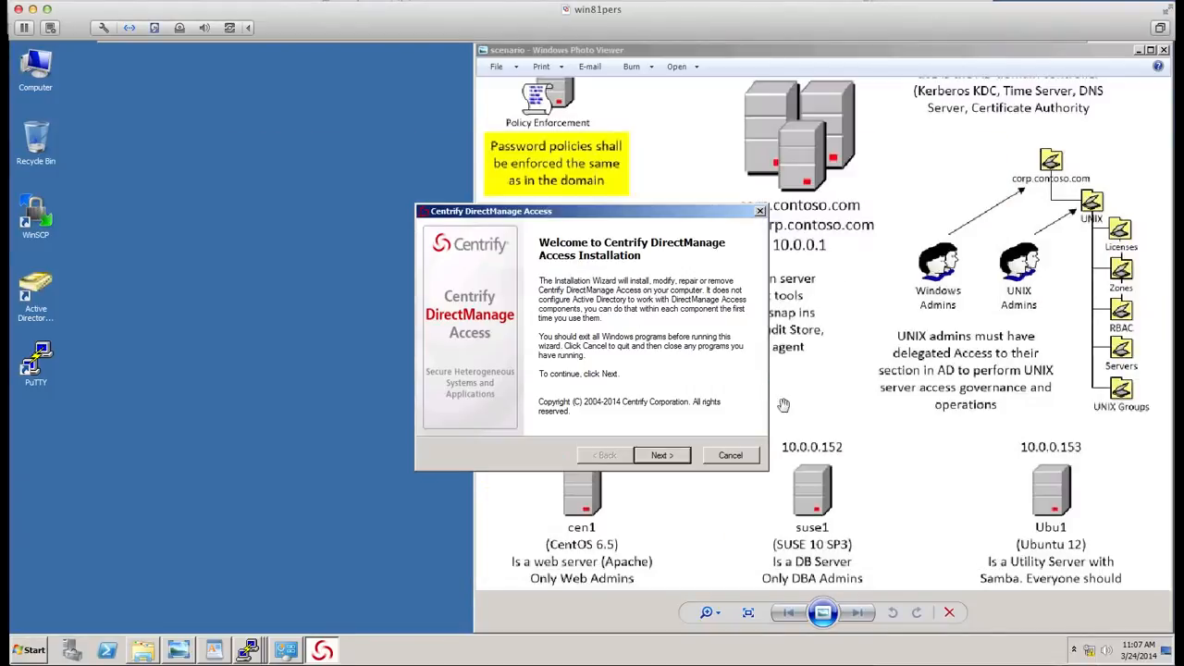
{"action": "left_click", "coordinate": [662, 455]}
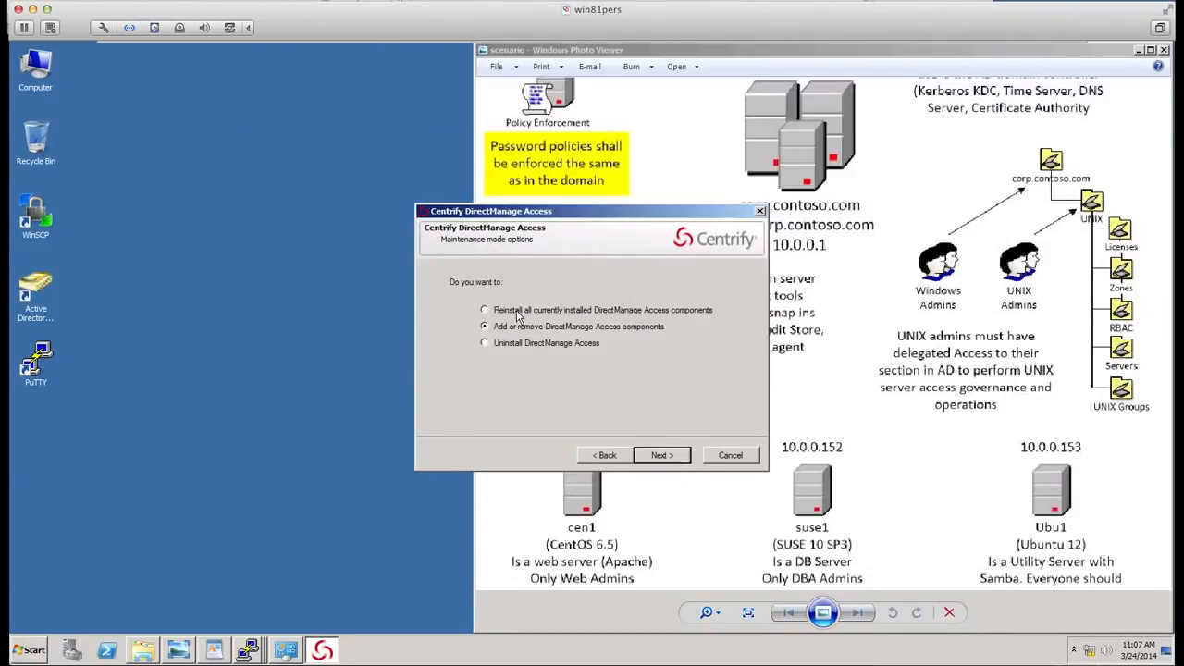
{"action": "left_click", "coordinate": [667, 456]}
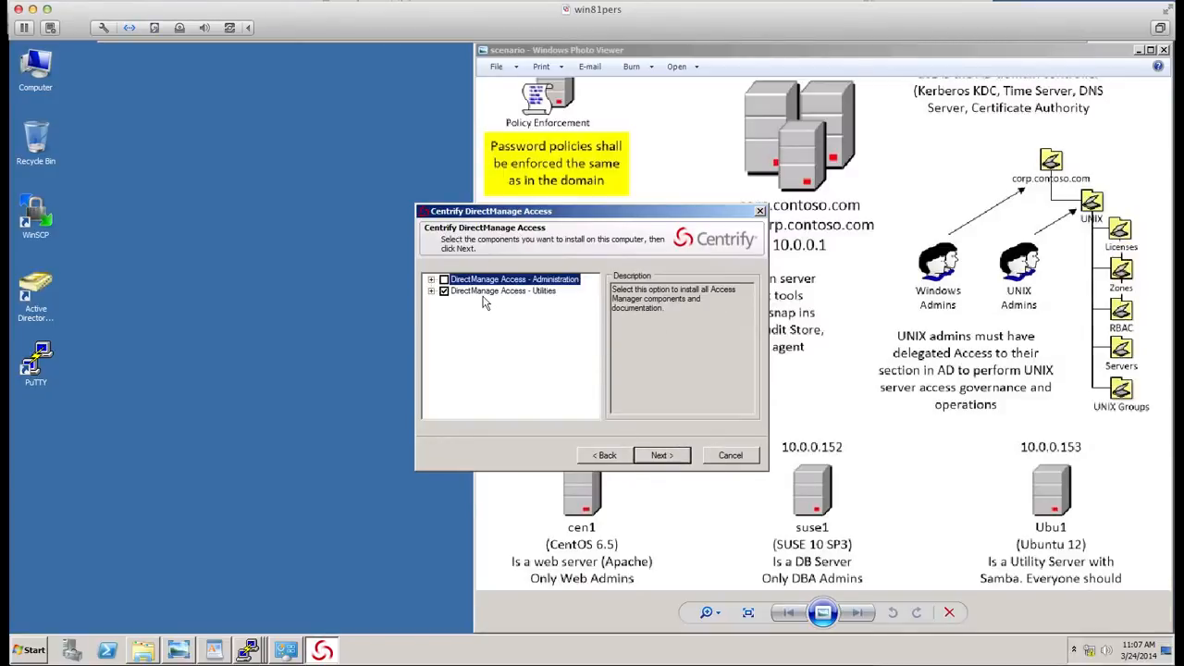
- Expand both component groups and select all DirectManage Access - Administration components
{"action": "left_click", "coordinate": [431, 291]}
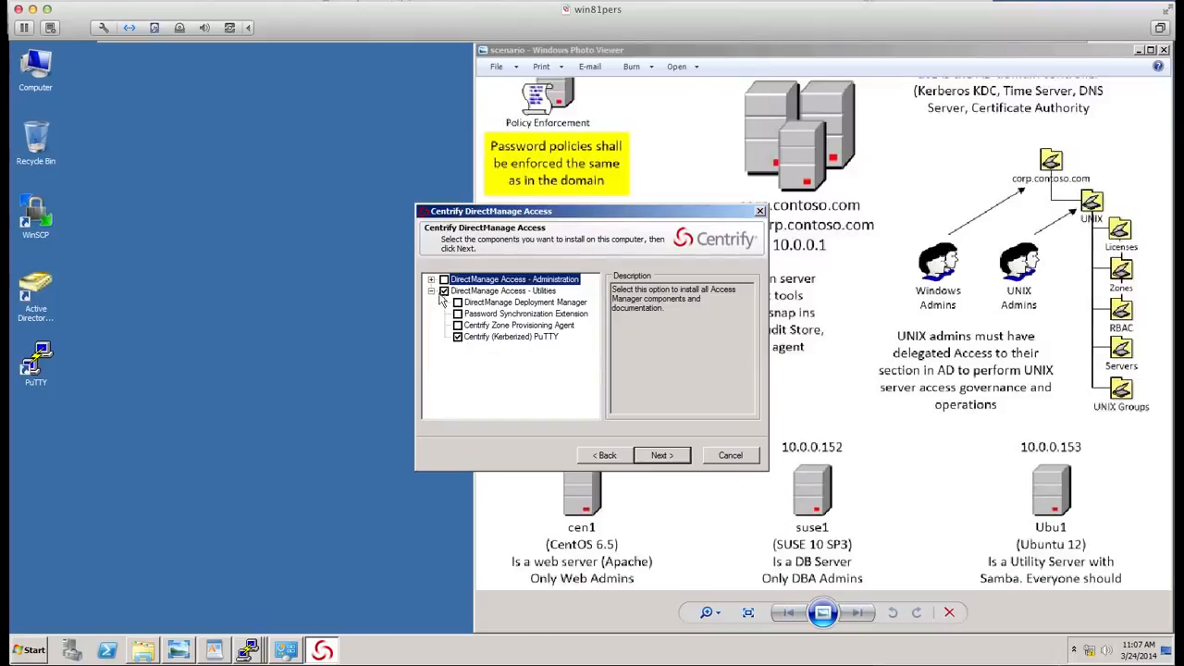
{"action": "left_click", "coordinate": [431, 279]}
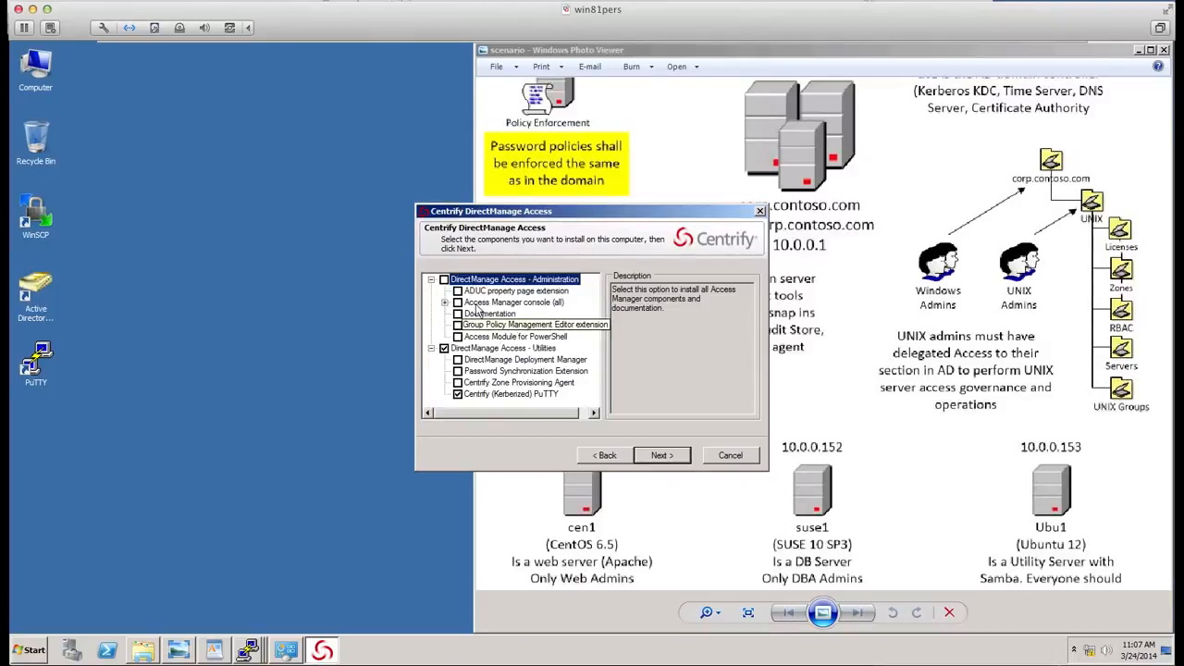
{"action": "left_click", "coordinate": [444, 281]}
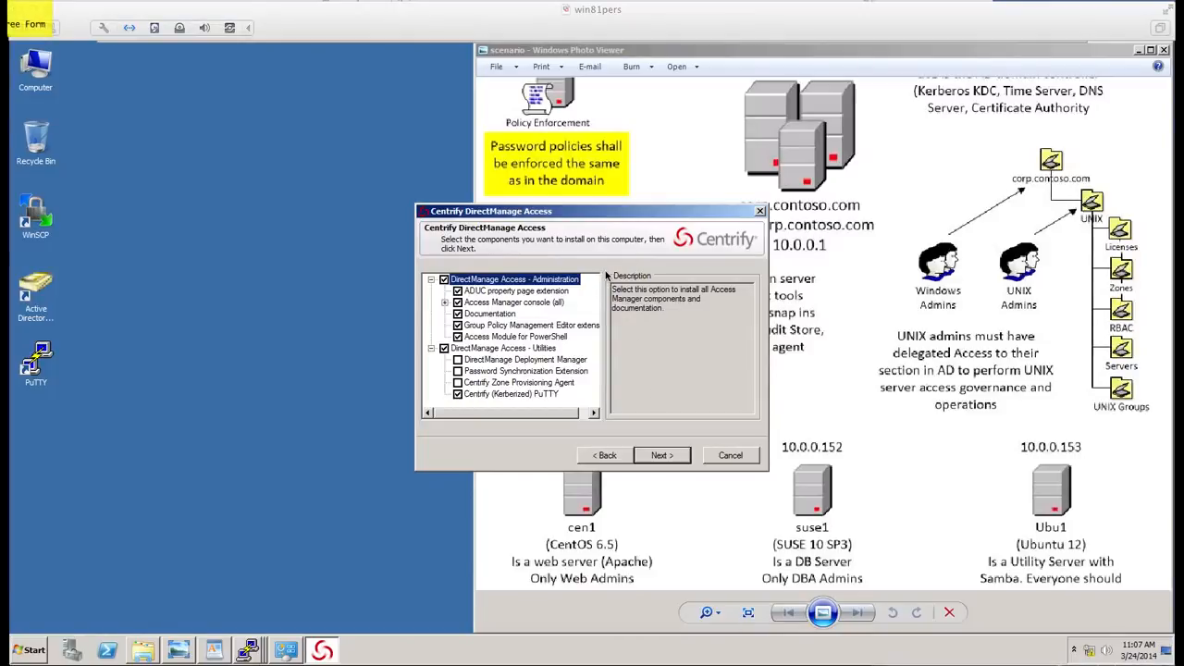
{"action": "key", "text": "a"}
{"action": "left_click_drag", "start_coordinate": [607, 272], "coordinate": [577, 292]}
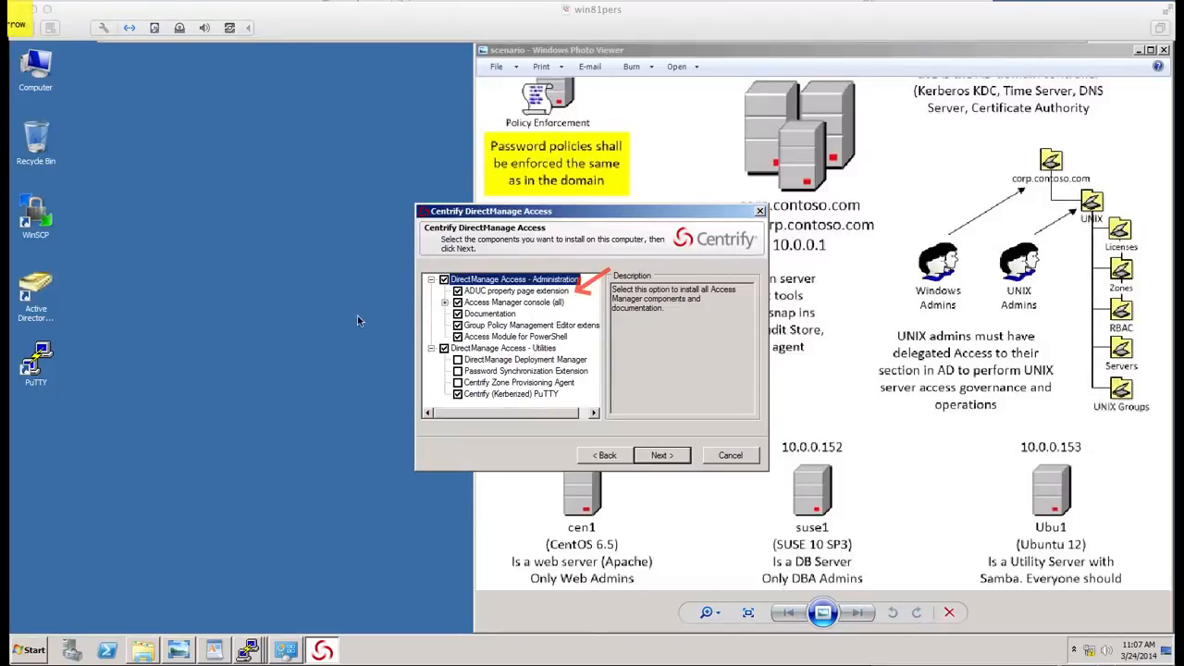
{"action": "left_click_drag", "start_coordinate": [367, 311], "coordinate": [436, 309]}
{"action": "left_click_drag", "start_coordinate": [388, 341], "coordinate": [449, 321]}
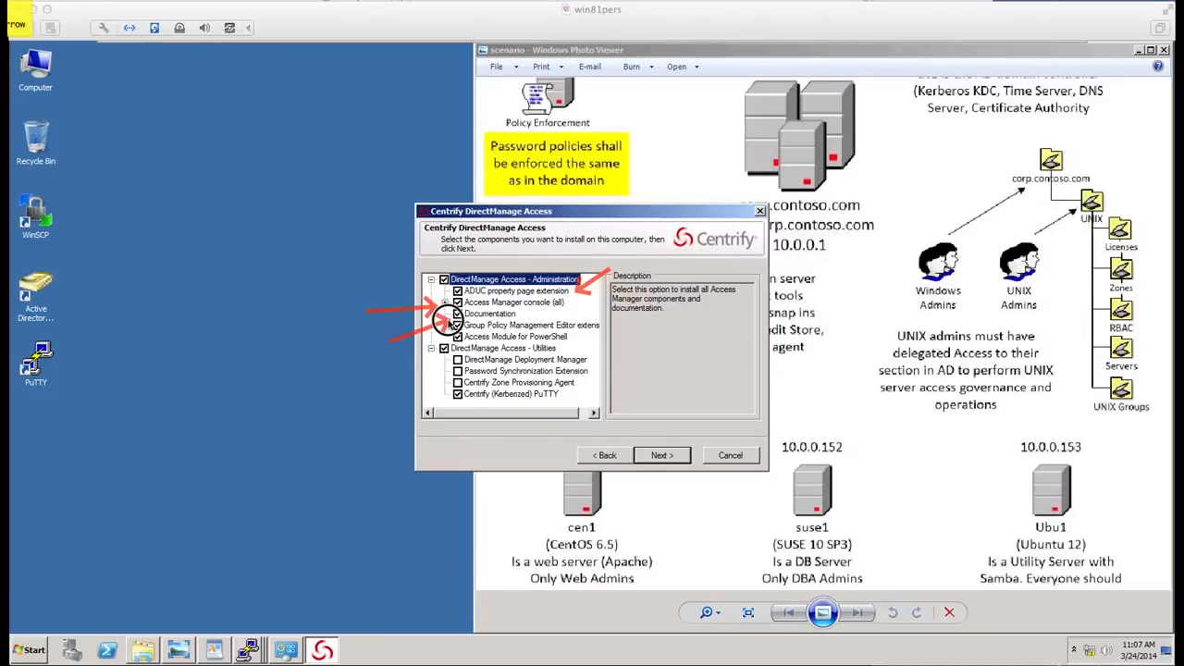
{"action": "left_click_drag", "start_coordinate": [676, 323], "coordinate": [604, 328]}
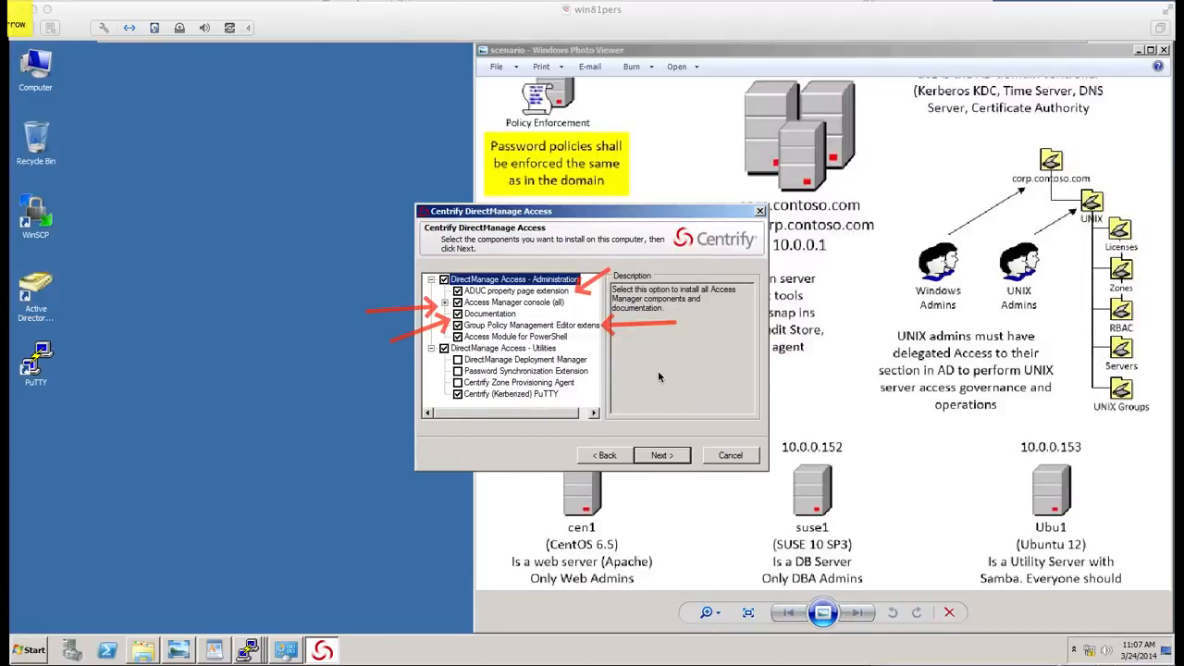
{"action": "left_click_drag", "start_coordinate": [645, 380], "coordinate": [569, 337]}
{"action": "key", "text": "f"}
{"action": "key", "text": "e"}
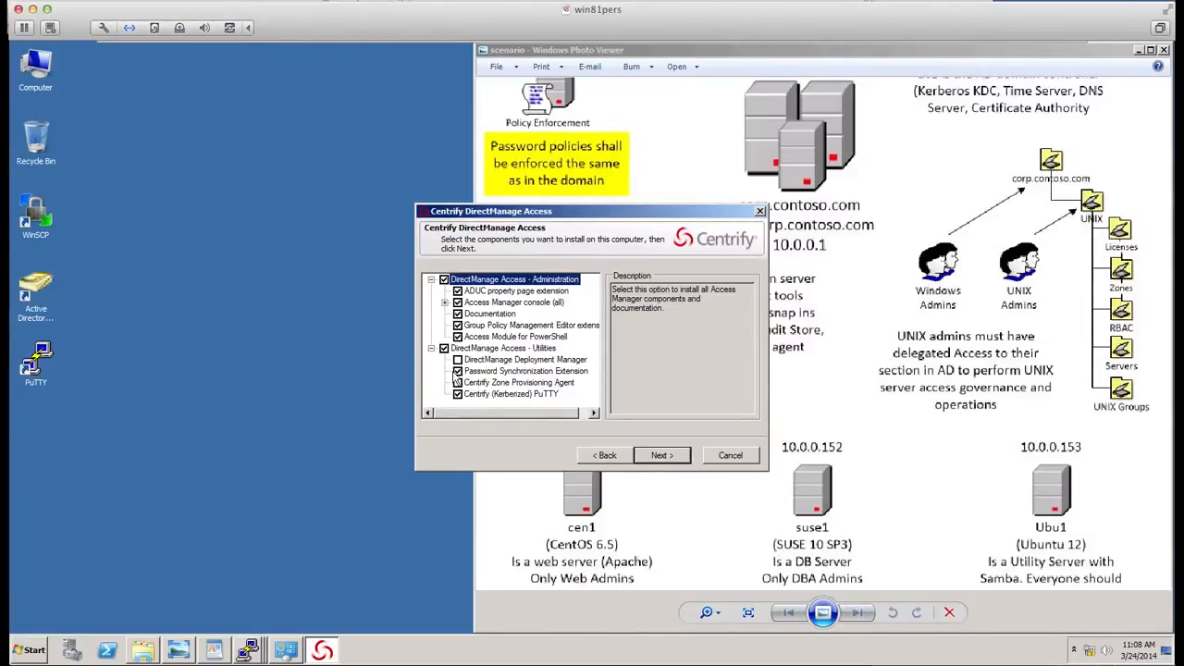
- Also select Centrify Zone Provisioning Agent, confirm the settings and start the installation
{"action": "left_click", "coordinate": [458, 382]}
{"action": "left_click", "coordinate": [664, 460]}
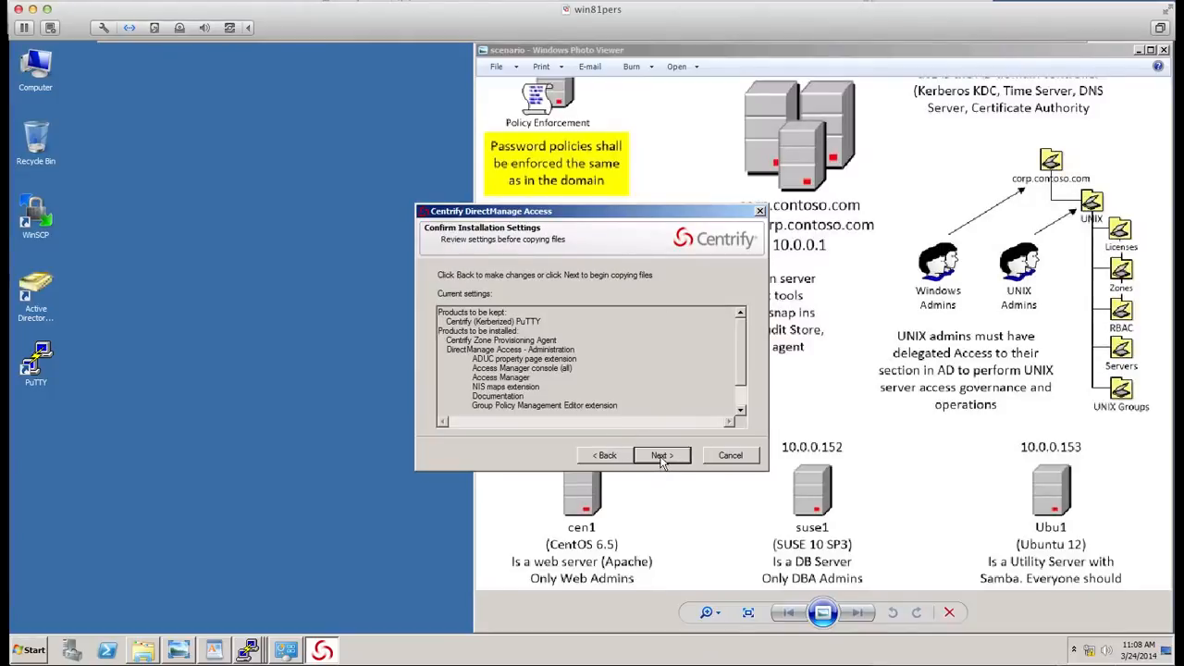
{"action": "left_click", "coordinate": [663, 460]}
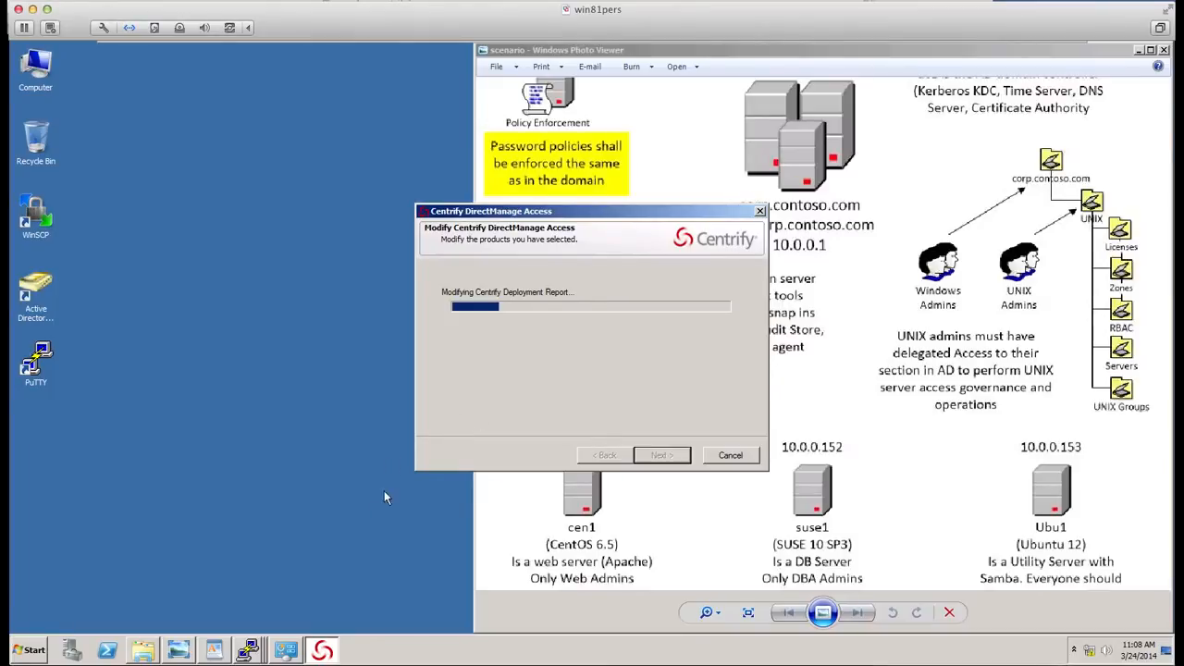
- Switch to the cen1 PuTTY session and list the contents of the agent directory
{"action": "left_click", "coordinate": [248, 650]}
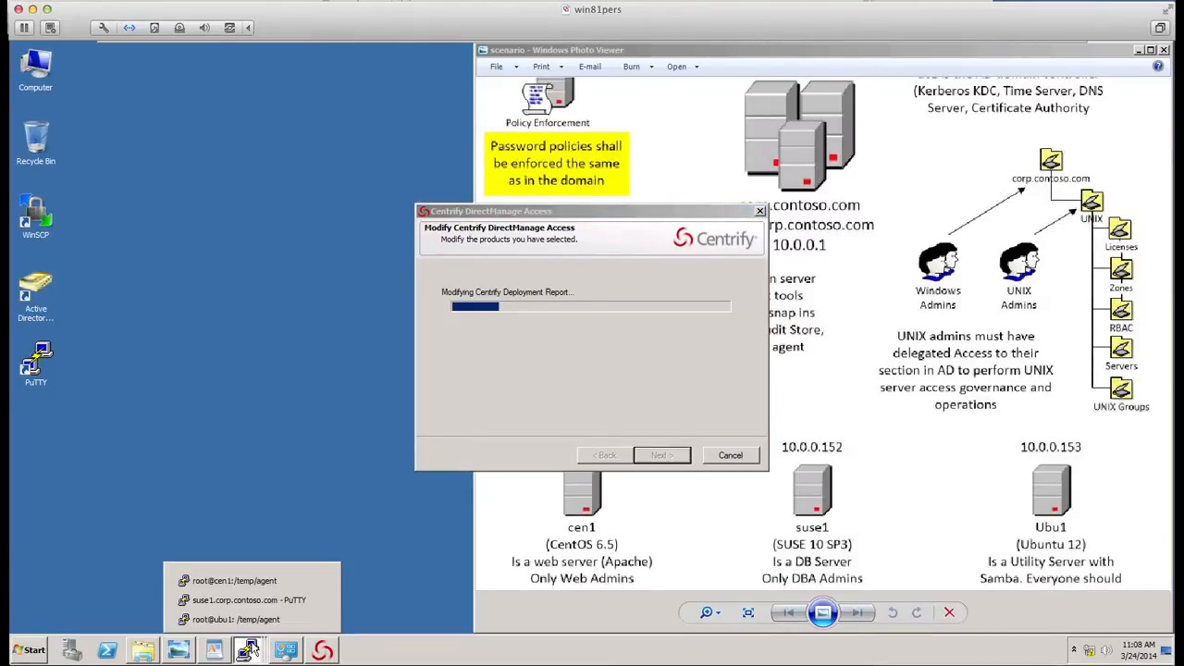
{"action": "left_click", "coordinate": [250, 581]}
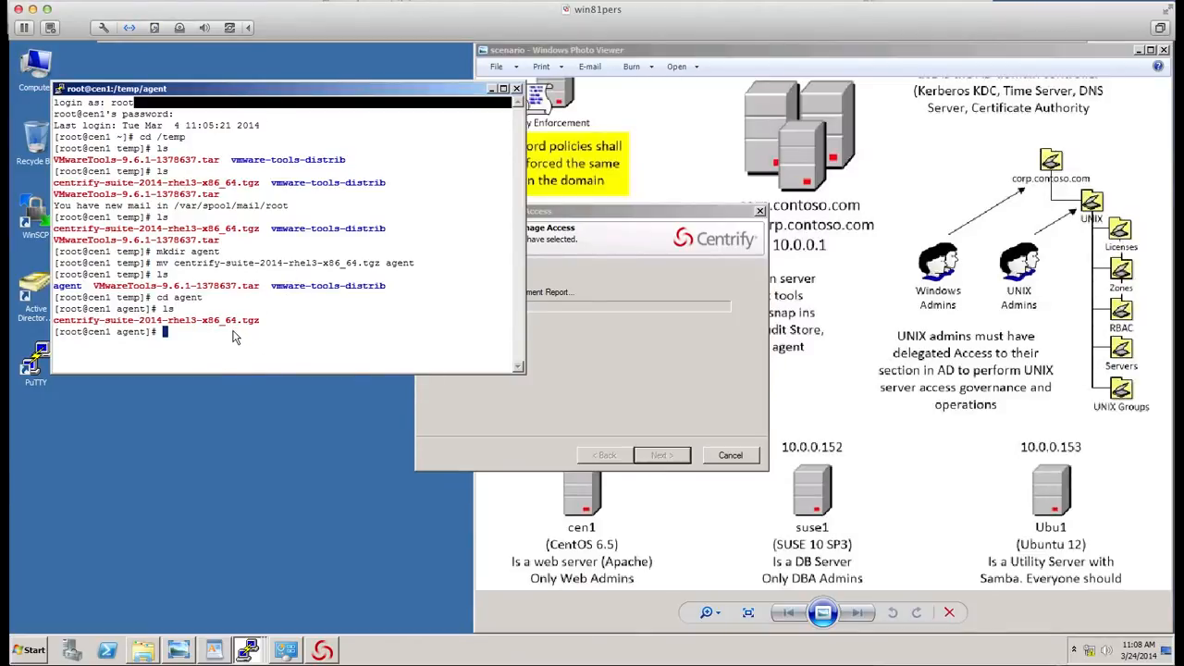
{"action": "type", "text": "ls"}
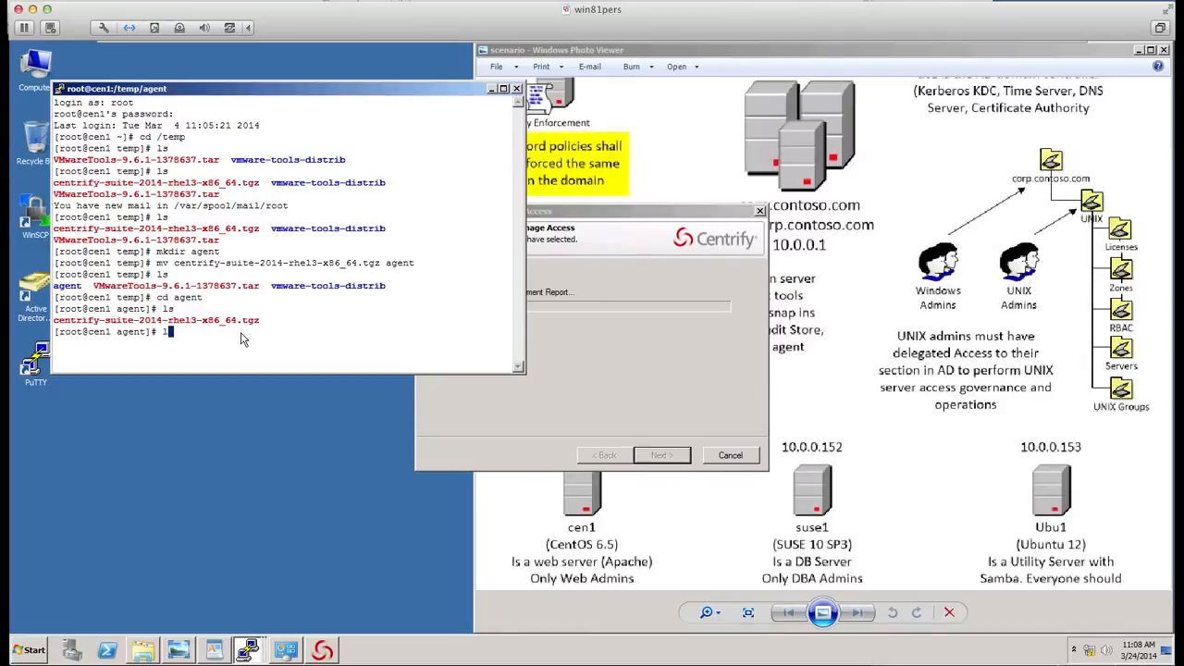
{"action": "key", "text": "Return"}
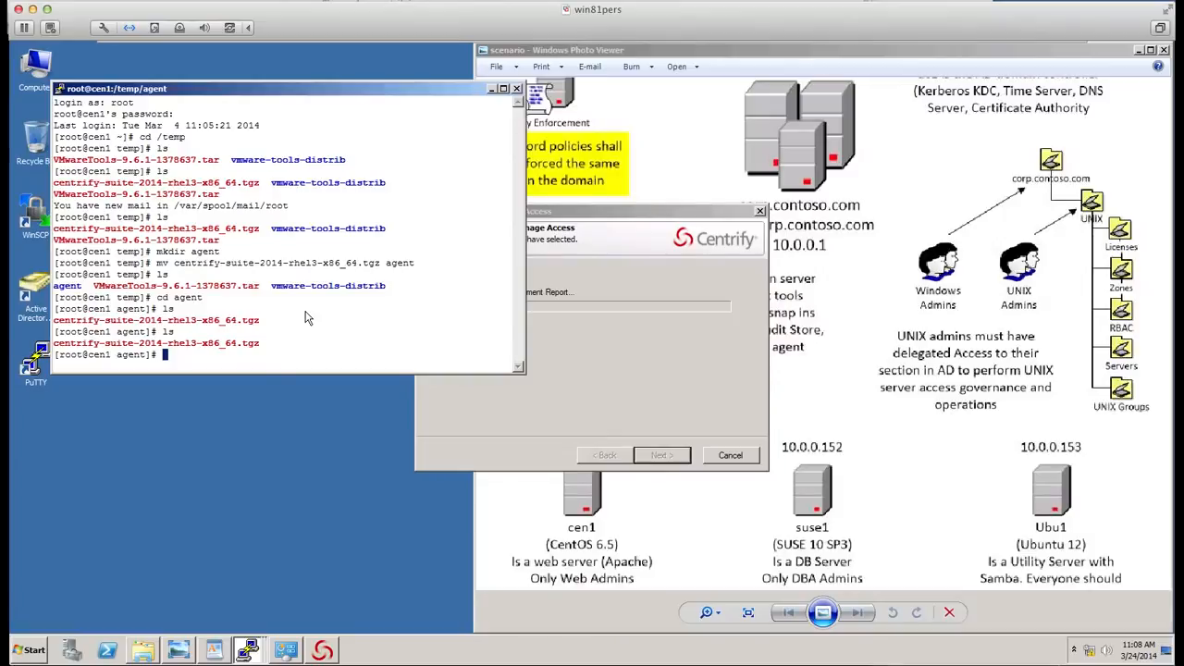
- Extract centrify-suite-2014-rhel3-x86_64.tgz on cen1 with tar zxvf
{"action": "type", "text": "tar xf"}
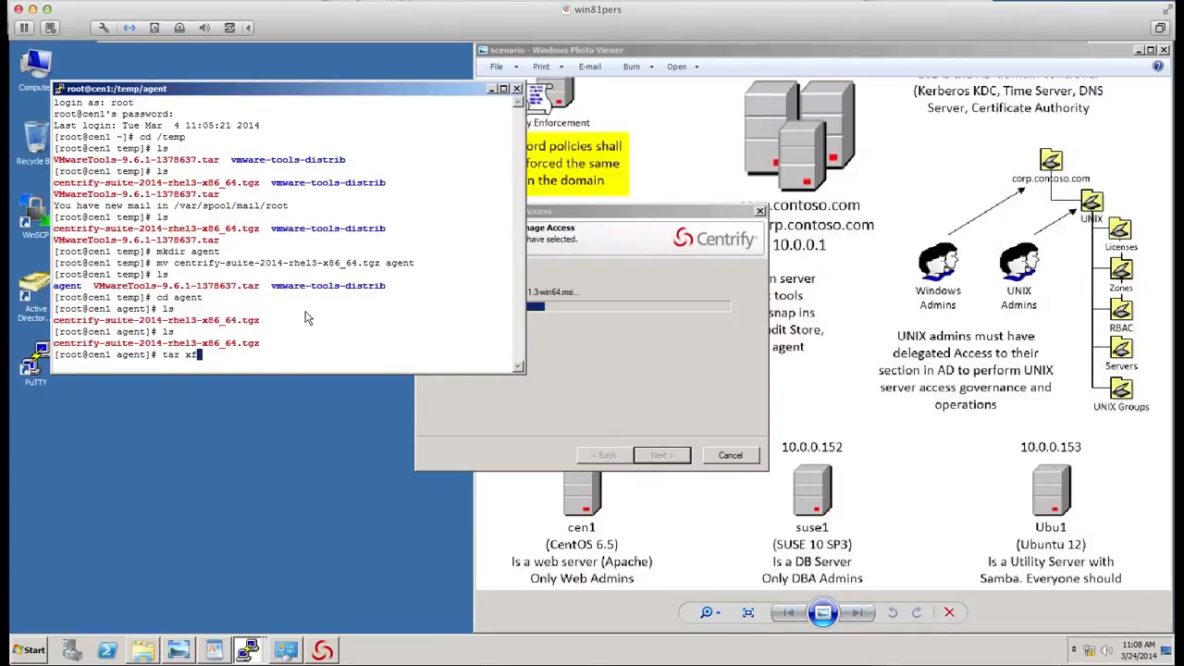
{"action": "key", "text": "BackSpace"}
{"action": "key", "text": "BackSpace"}
{"action": "type", "text": "z"}
{"action": "type", "text": "x"}
{"action": "type", "text": "fv"}
{"action": "key", "text": "BackSpace"}
{"action": "key", "text": "BackSpace"}
{"action": "type", "text": "vf ce"}
{"action": "key", "text": "Tab"}
{"action": "key", "text": "Return"}
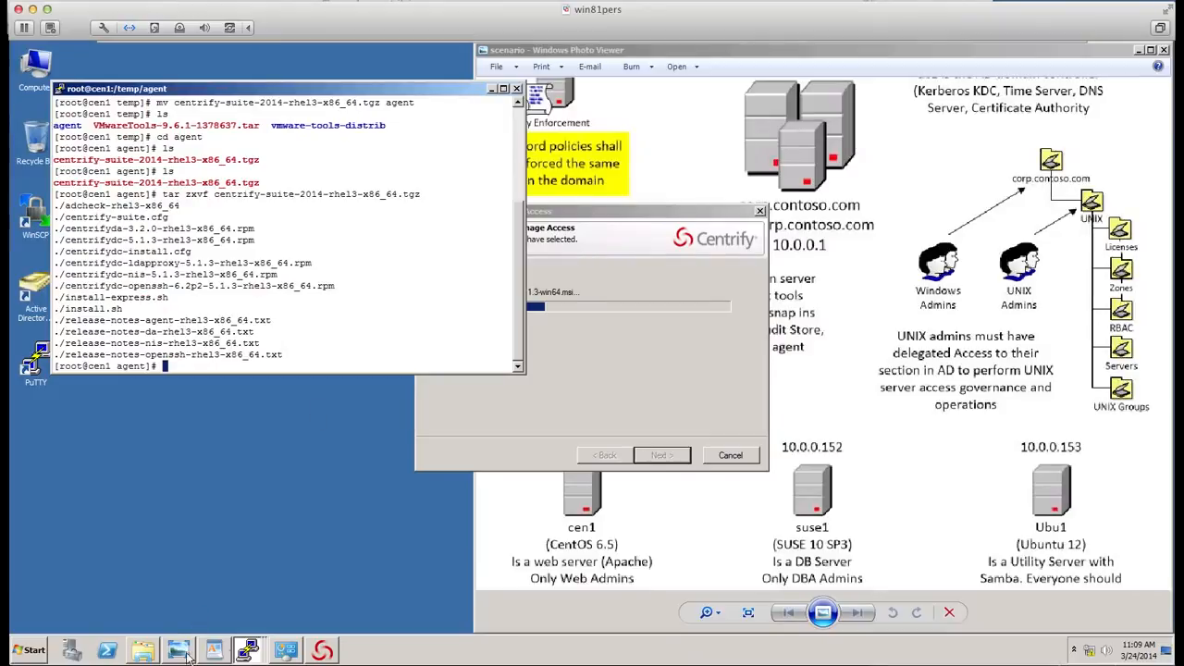
- Switch to the suse1 session and extract centrify-suite-2014-suse9-x86_64.tgz with tar xzvf
{"action": "left_click", "coordinate": [246, 650]}
{"action": "left_click", "coordinate": [254, 600]}
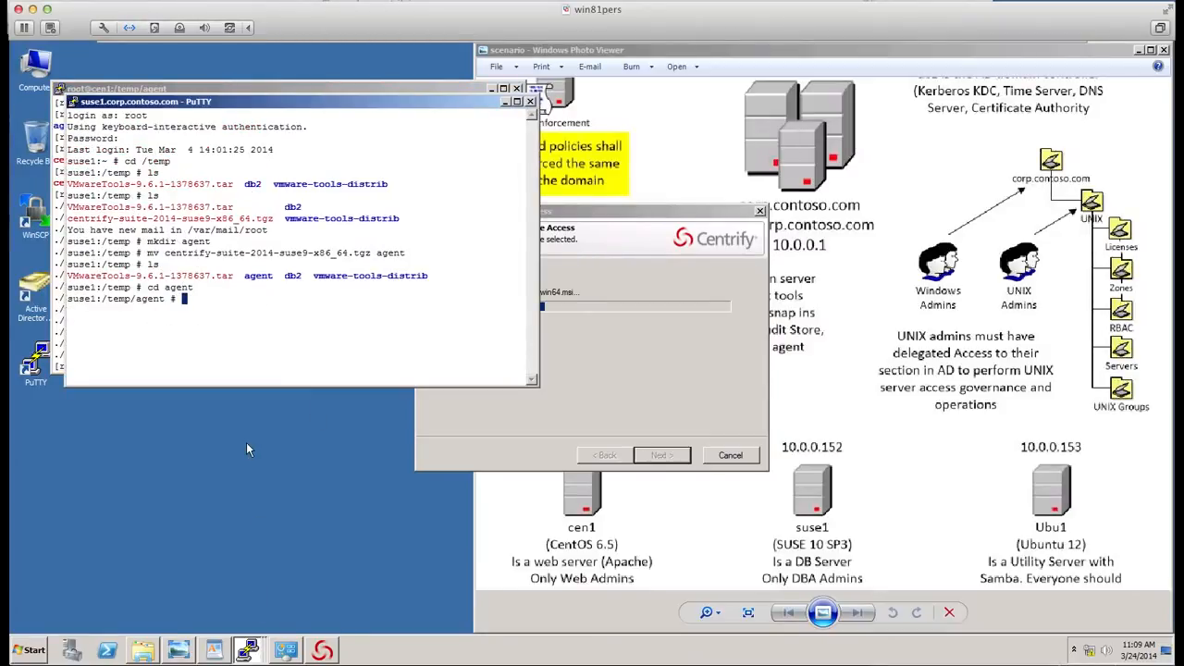
{"action": "type", "text": "tar xzvf c"}
{"action": "key", "text": "Tab"}
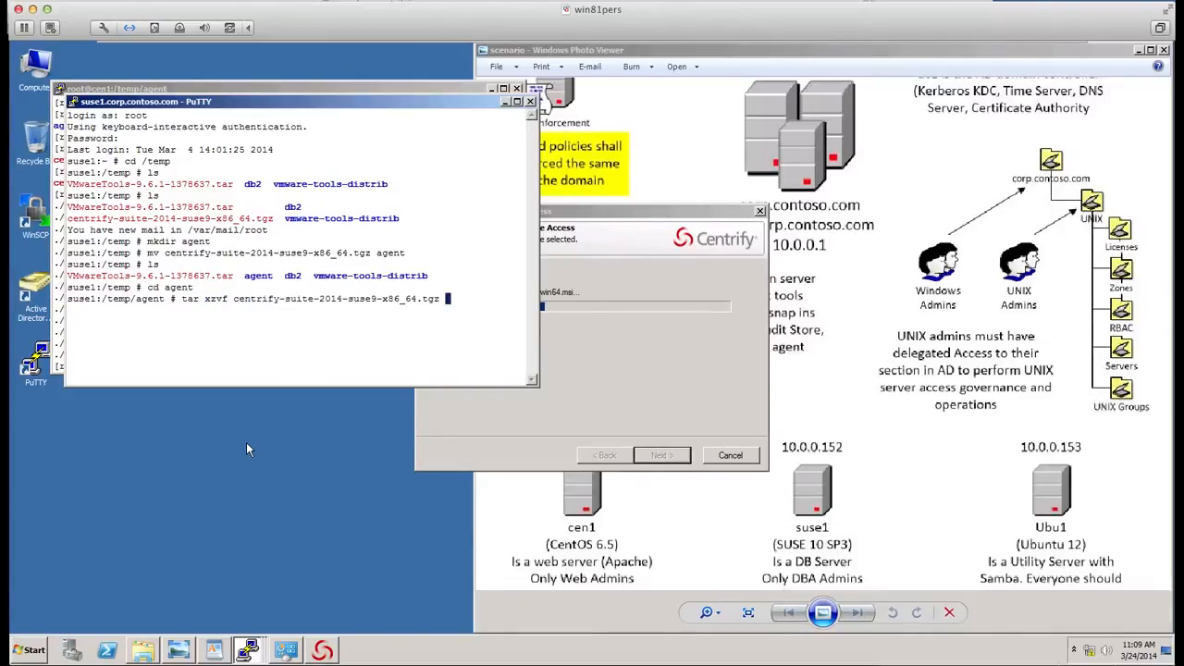
{"action": "key", "text": "Return"}
- Switch to the ubu1 session and extract centrify-suite-2014-deb5-x86_64.tgz with tar xzvf
{"action": "left_click", "coordinate": [246, 650]}
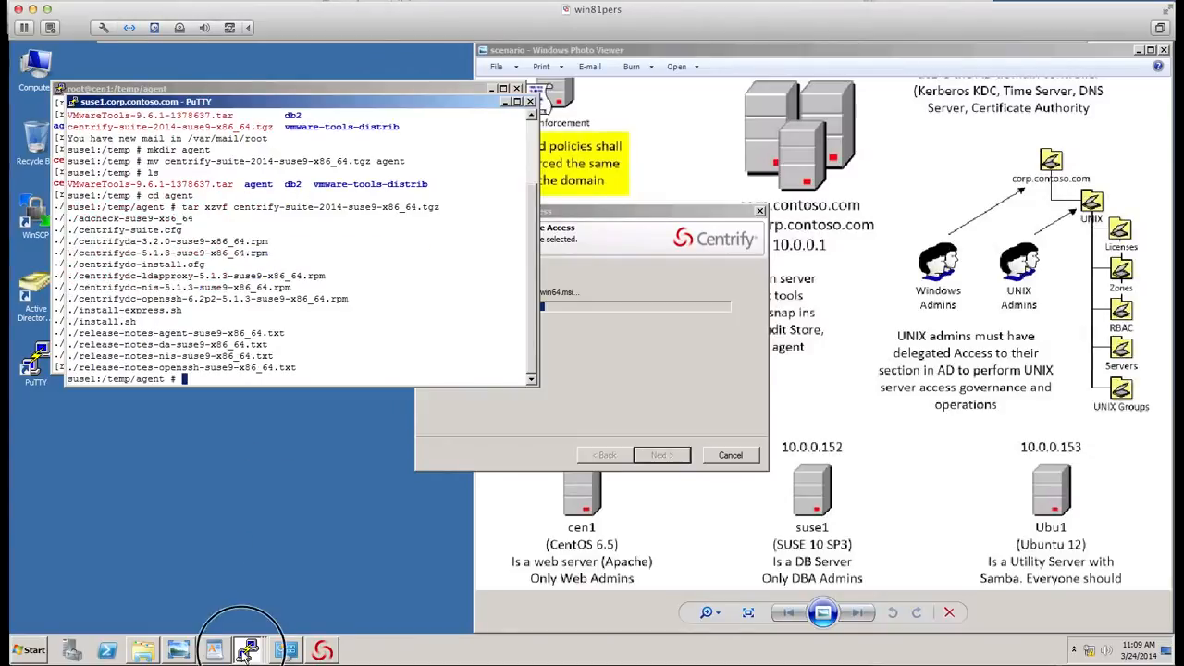
{"action": "left_click", "coordinate": [259, 603]}
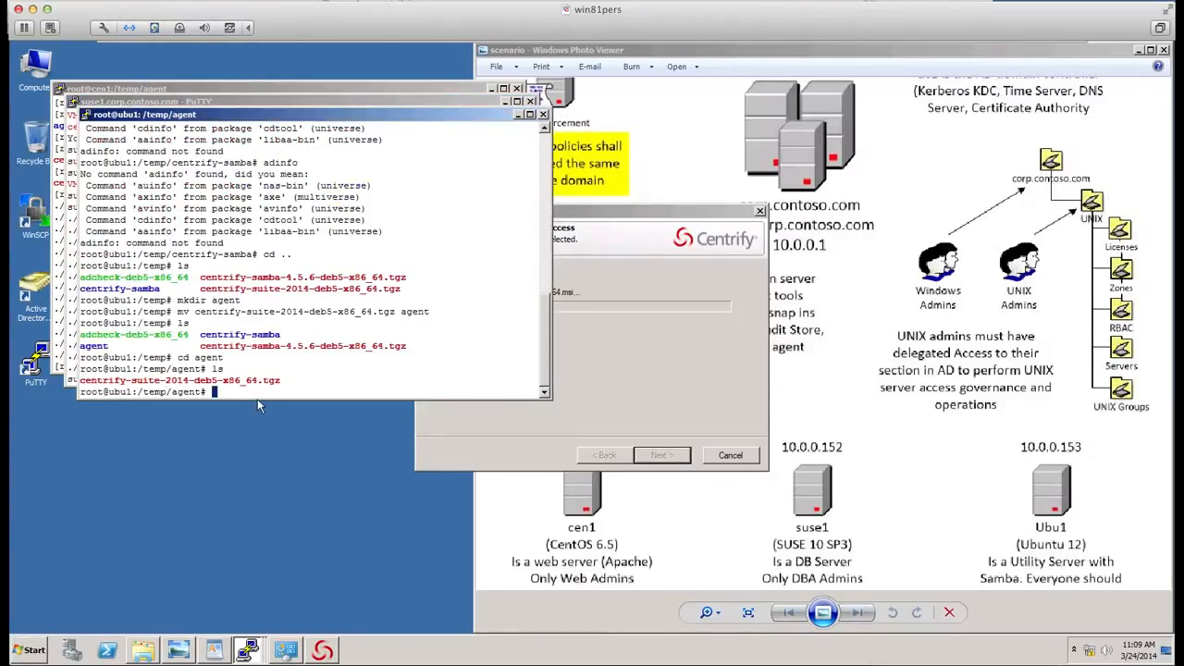
{"action": "type", "text": "tar xzvf cen"}
{"action": "key", "text": "Tab"}
{"action": "key", "text": "Return"}
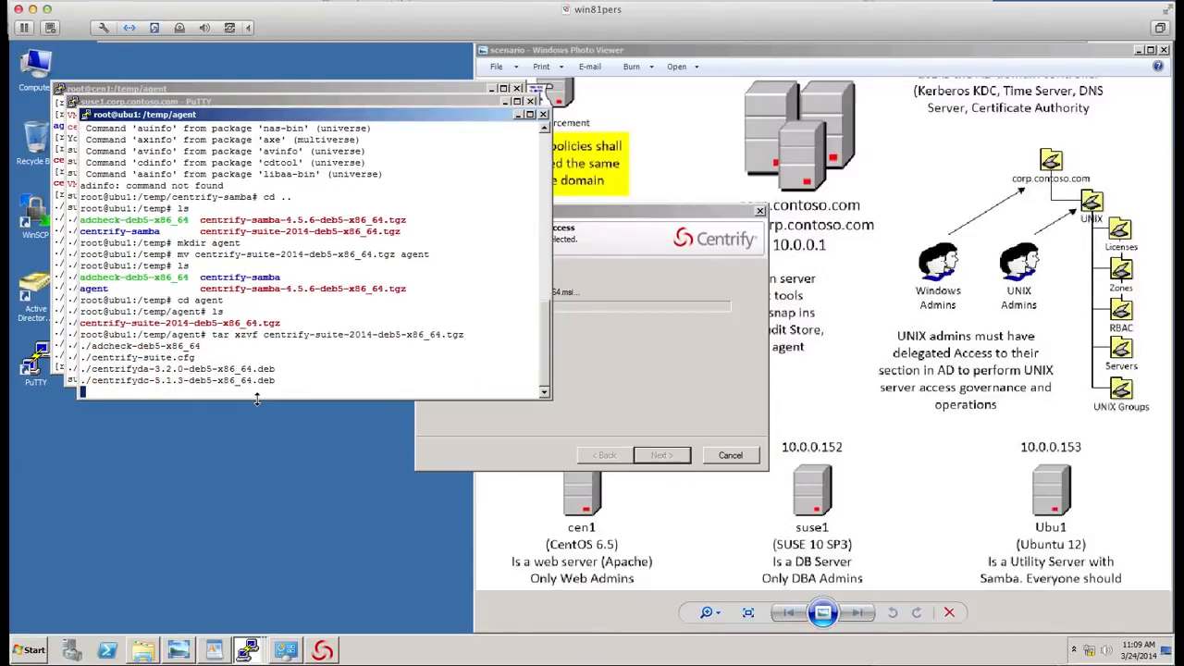
- Bring the cen1 terminal window to the front and move it lower on the desktop
{"action": "left_click", "coordinate": [259, 657]}
{"action": "left_click", "coordinate": [243, 577]}
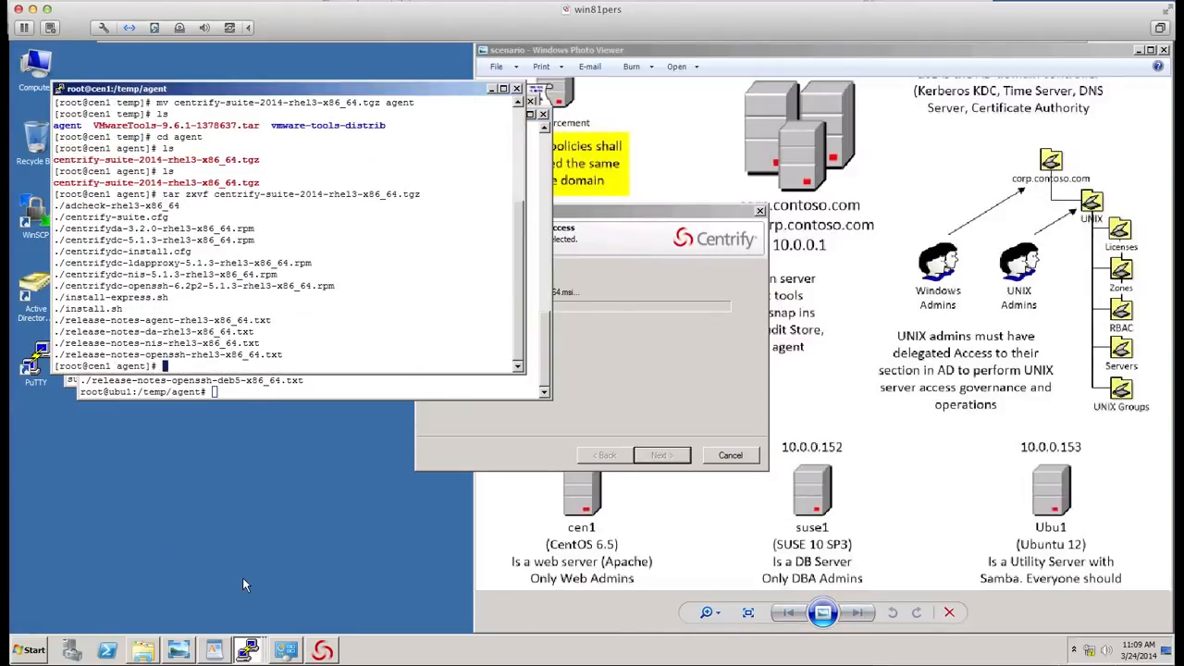
{"action": "left_click", "coordinate": [283, 88]}
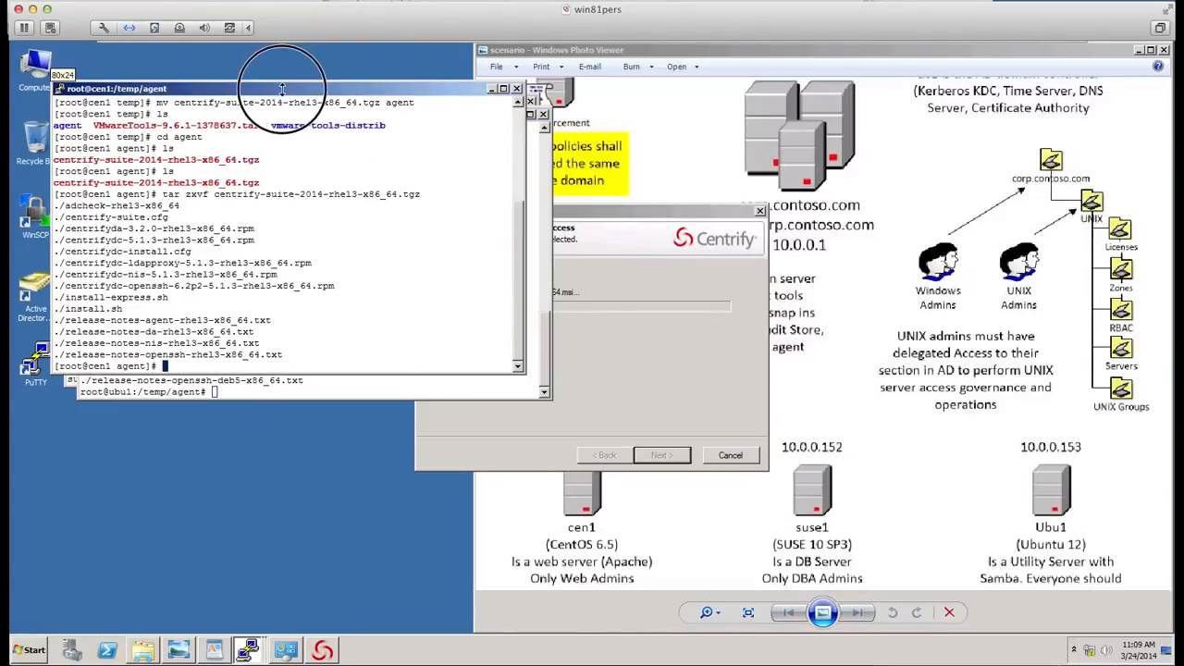
{"action": "left_click_drag", "start_coordinate": [282, 88], "coordinate": [345, 159]}
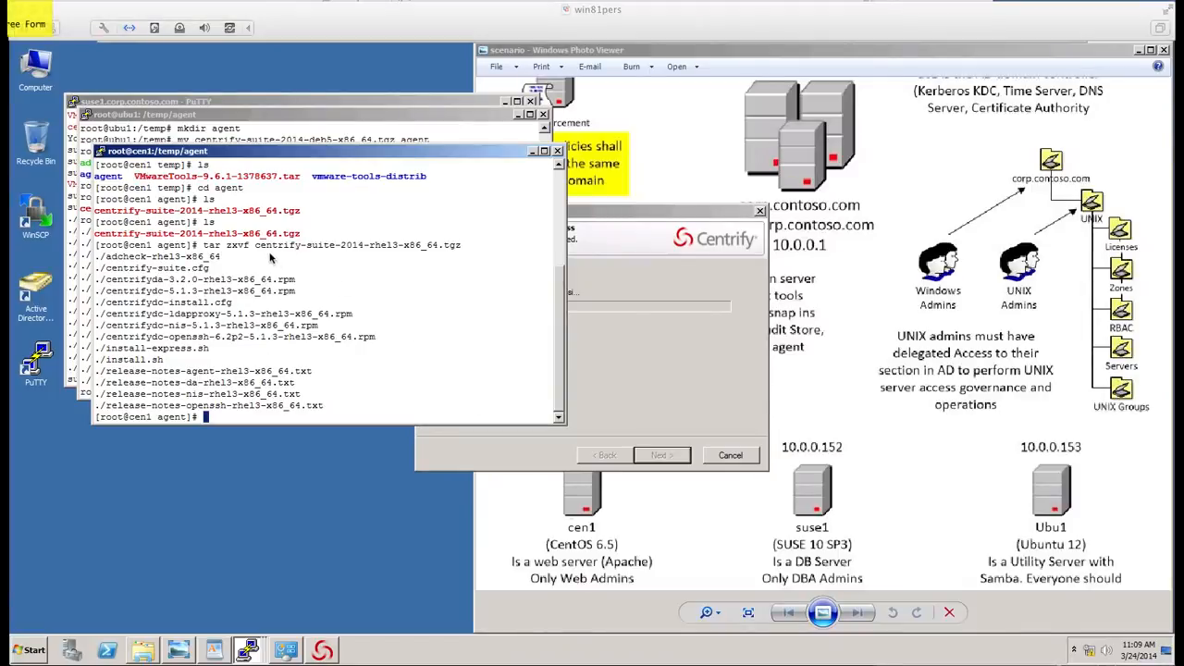
- Examine the extracted adcheck tool and centrifyda and centrifydc packages in the cen1 listing
{"action": "key", "text": "a"}
{"action": "left_click_drag", "start_coordinate": [275, 254], "coordinate": [231, 260]}
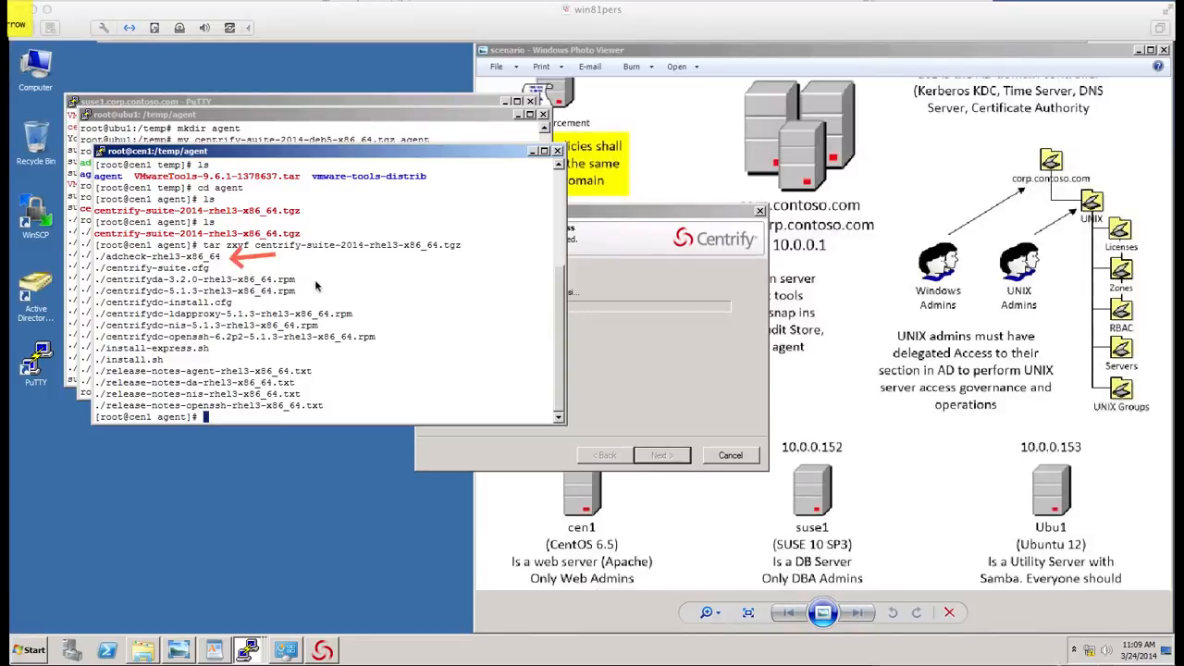
{"action": "key", "text": "f"}
{"action": "key", "text": "r"}
{"action": "left_click_drag", "start_coordinate": [91, 273], "coordinate": [314, 304]}
{"action": "key", "text": "f"}
{"action": "key", "text": "o"}
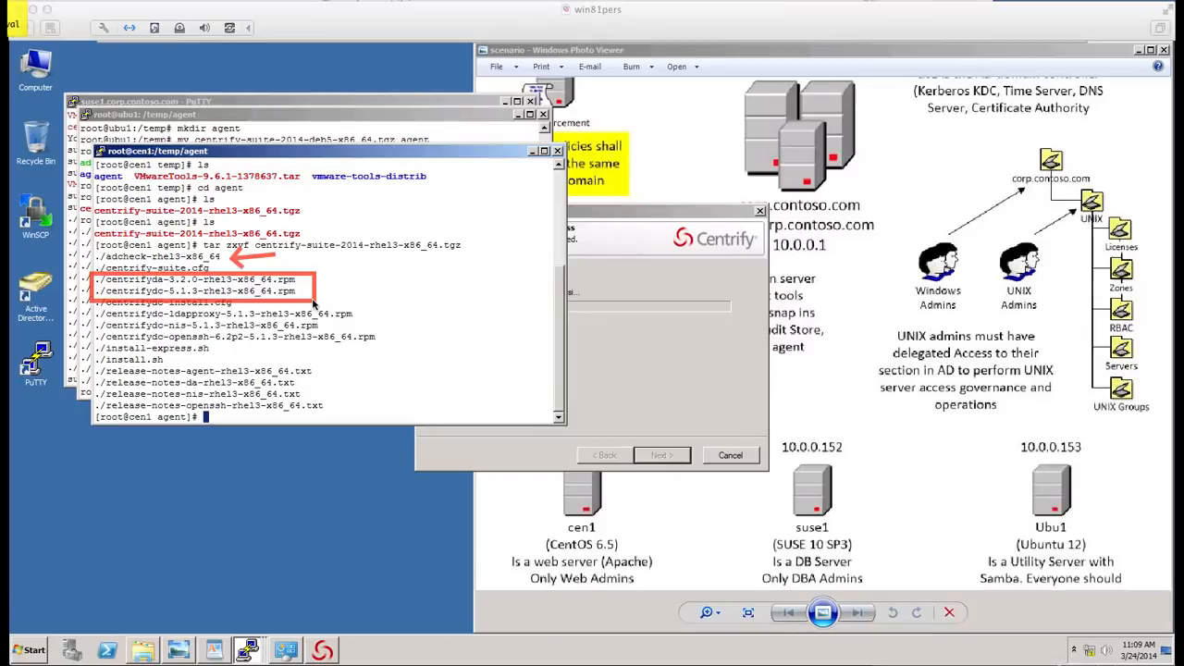
{"action": "key", "text": "f"}
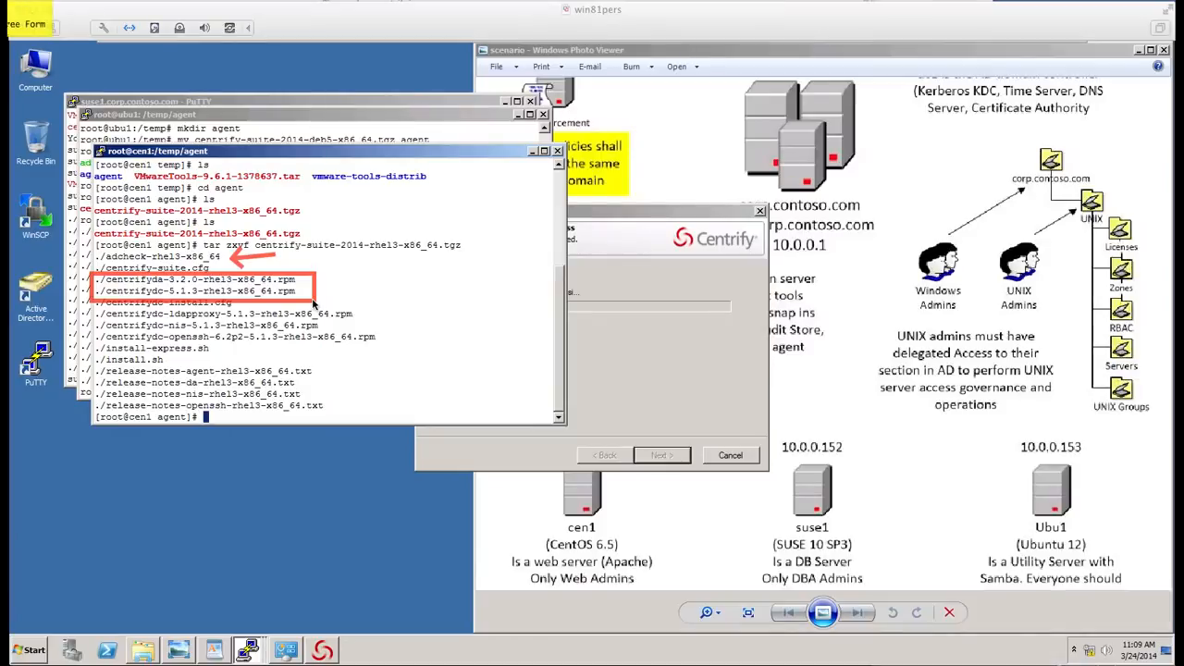
{"action": "key", "text": "Escape"}
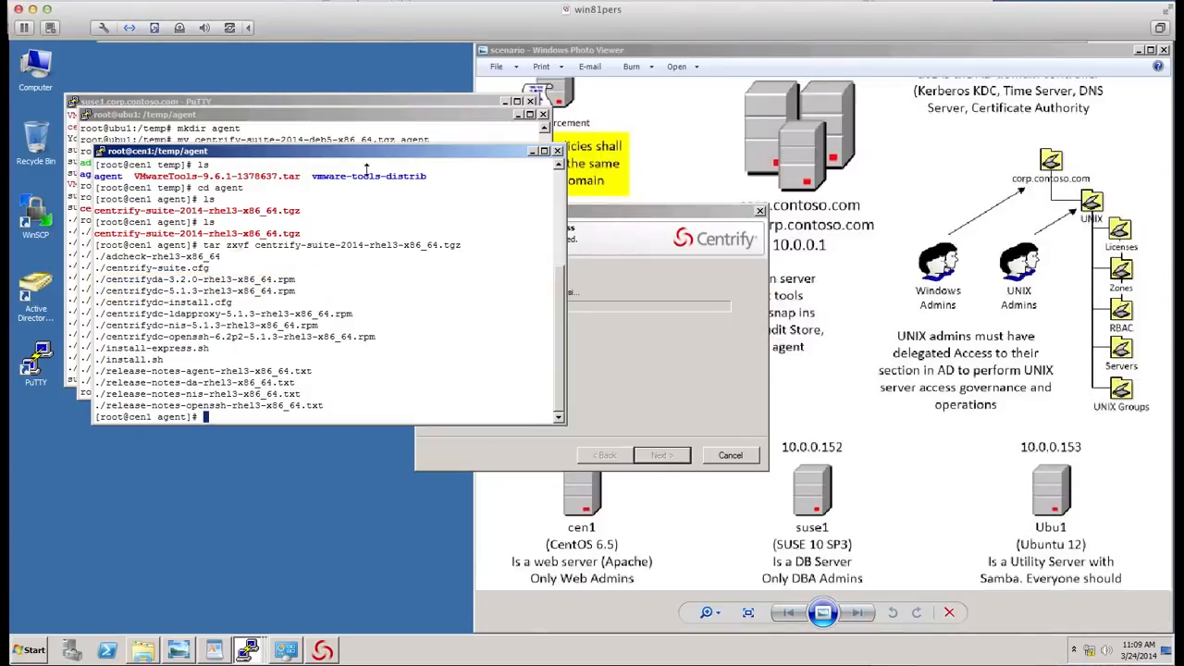
- Review the extraction output in each PuTTY session, bringing the suse1, ubu1 and cen1 windows forward in turn
{"action": "right_click", "coordinate": [247, 650]}
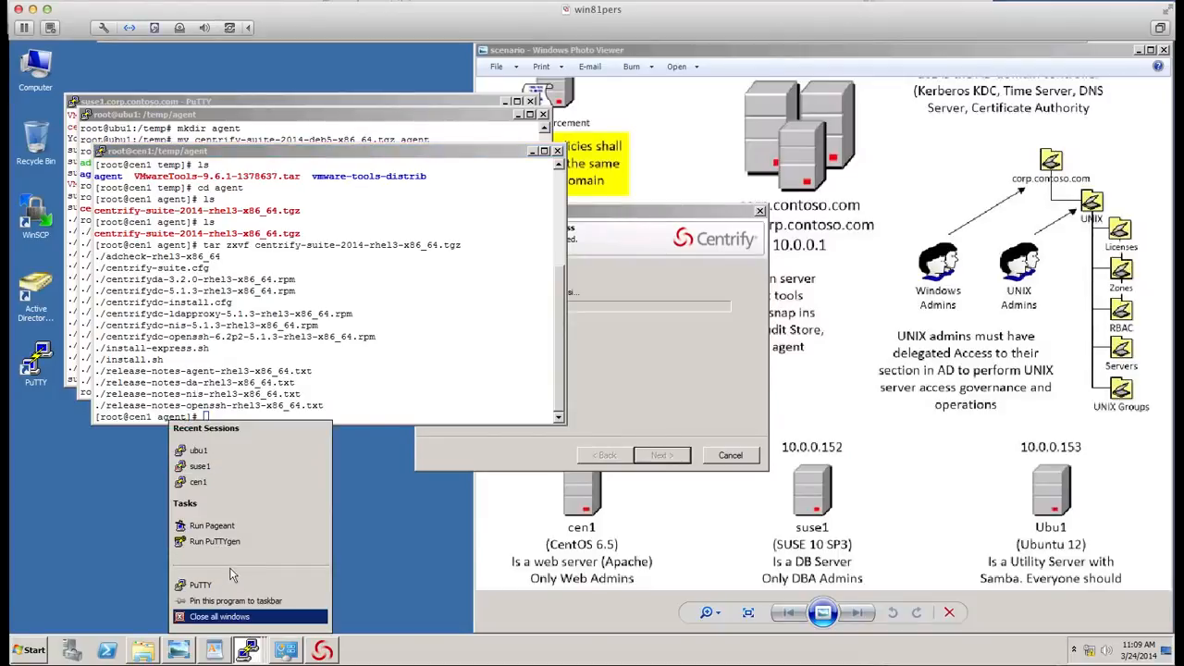
{"action": "left_click", "coordinate": [398, 569]}
{"action": "left_click", "coordinate": [316, 100]}
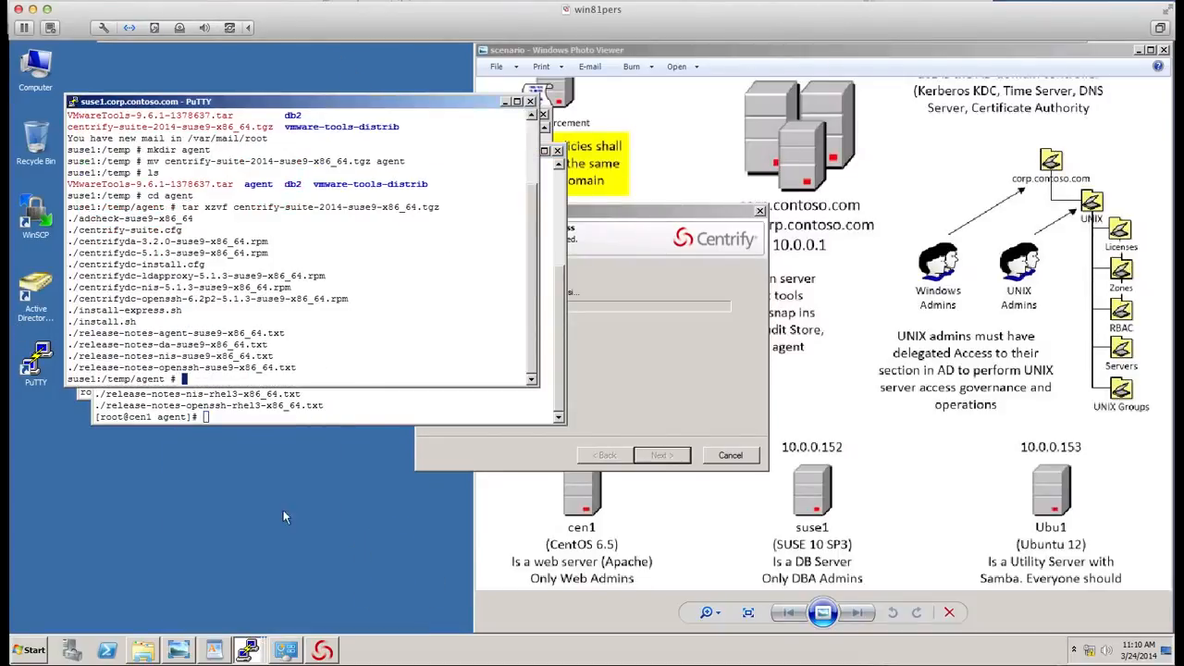
{"action": "mouse_move", "coordinate": [248, 650]}
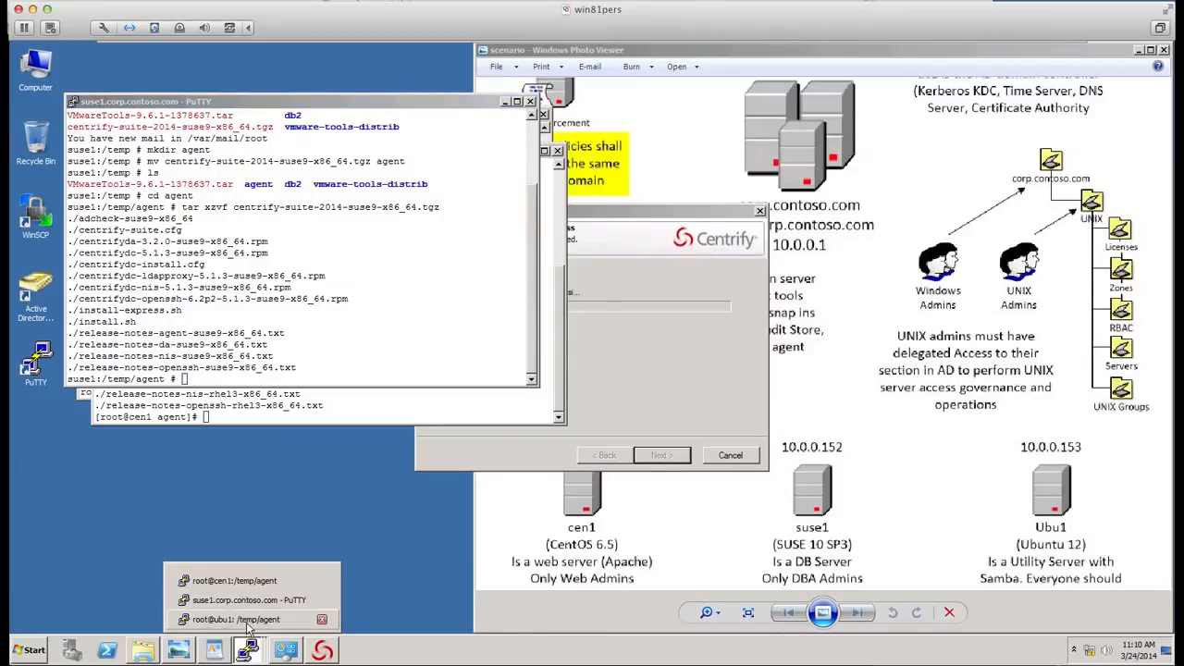
{"action": "left_click", "coordinate": [247, 625]}
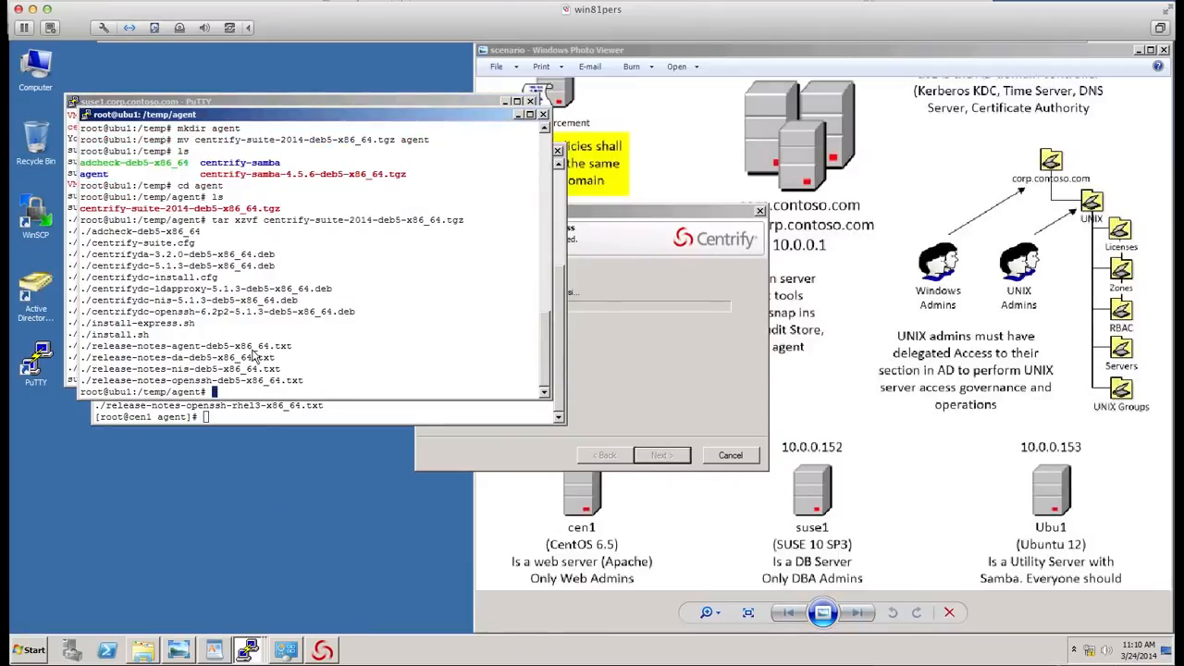
{"action": "scroll", "coordinate": [256, 422], "scroll_direction": "up", "scroll_amount": 3}
{"action": "left_click", "coordinate": [268, 420]}
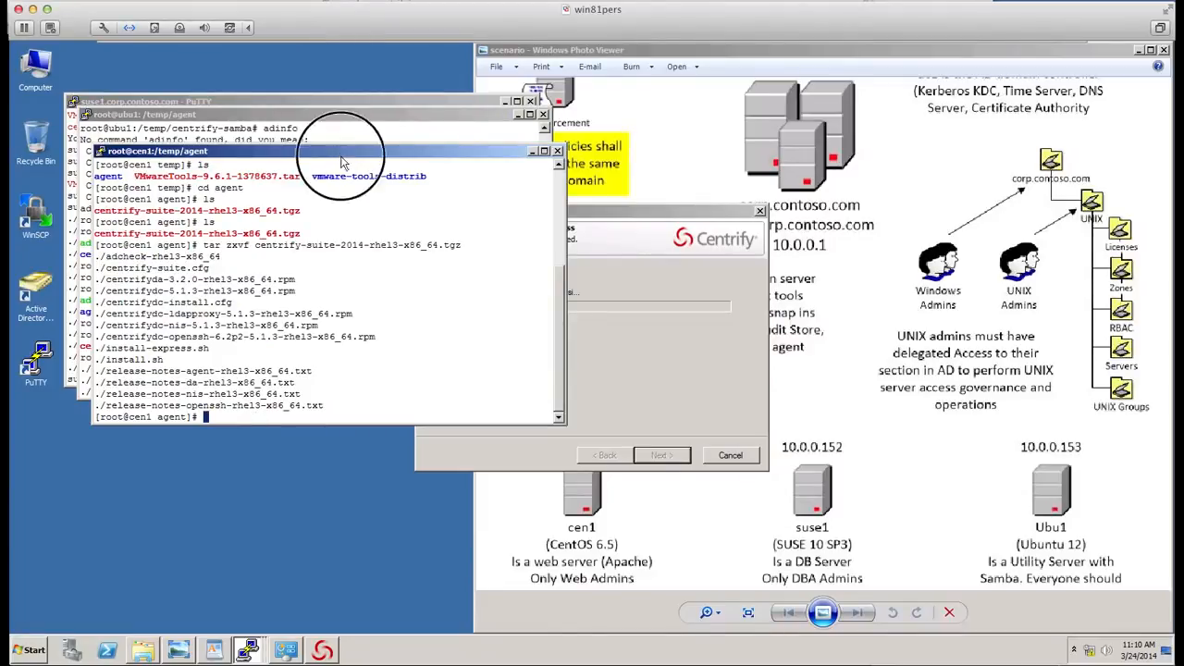
{"action": "left_click_drag", "start_coordinate": [338, 151], "coordinate": [384, 181]}
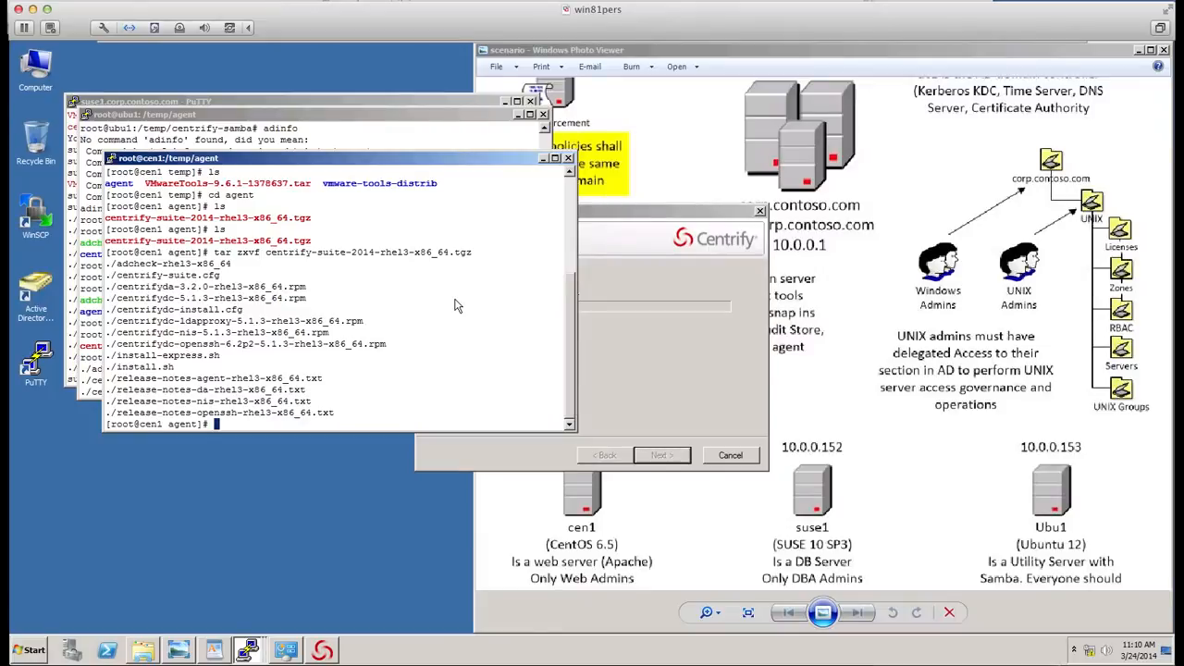
- Install centrifydc-5.1.3-rhel3-x86_64.rpm on cen1 with rpm -Uvh
{"action": "type", "text": "rpm -Uvh centrifydc-5"}
{"action": "key", "text": "Tab"}
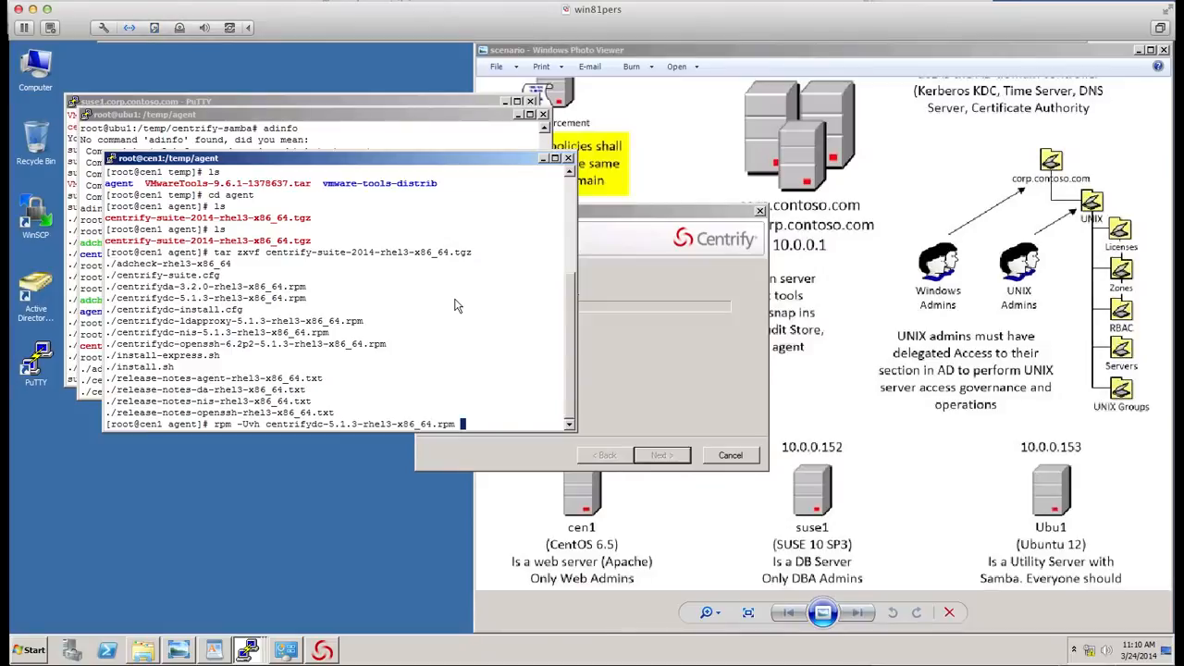
{"action": "key", "text": "Return"}
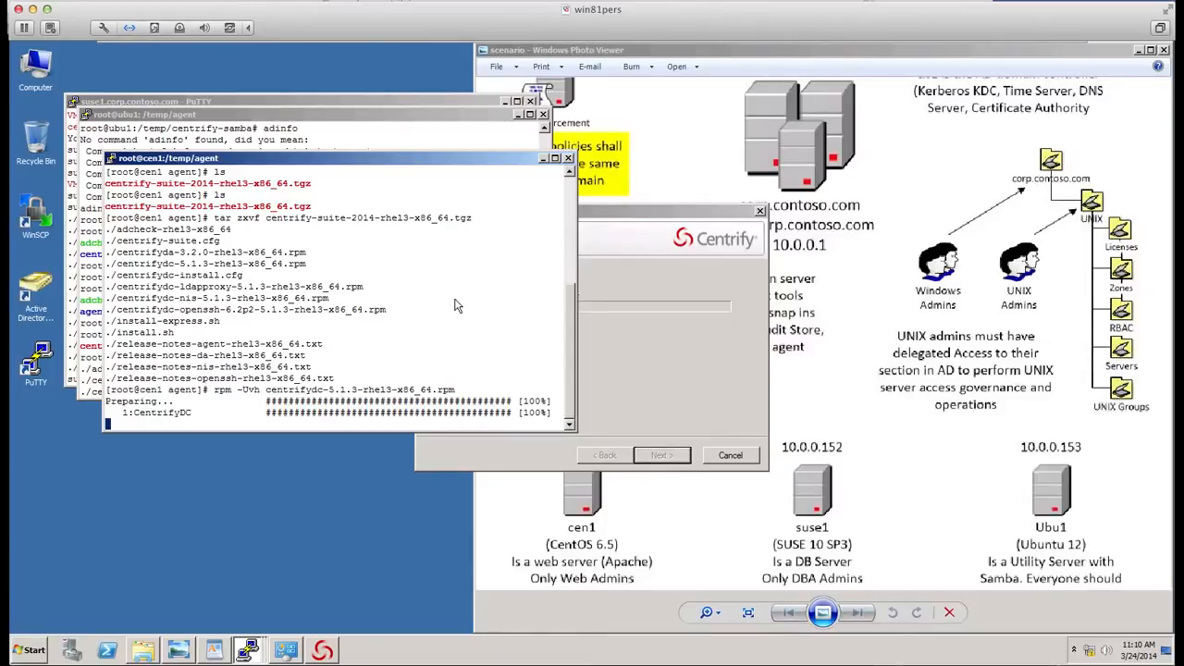
- In the ubu1 session, run ./adcheck-deb5-x86_64 against the domain corp.contoso.com
{"action": "left_click", "coordinate": [423, 135]}
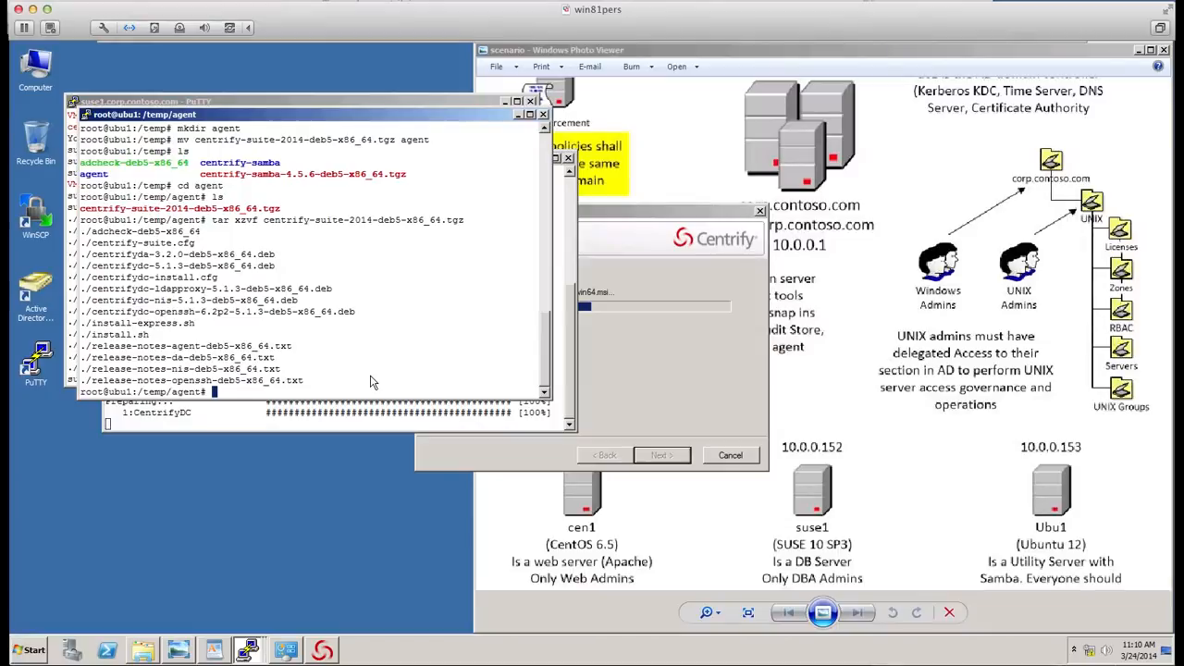
{"action": "type", "text": "./ad"}
{"action": "key", "text": "Tab"}
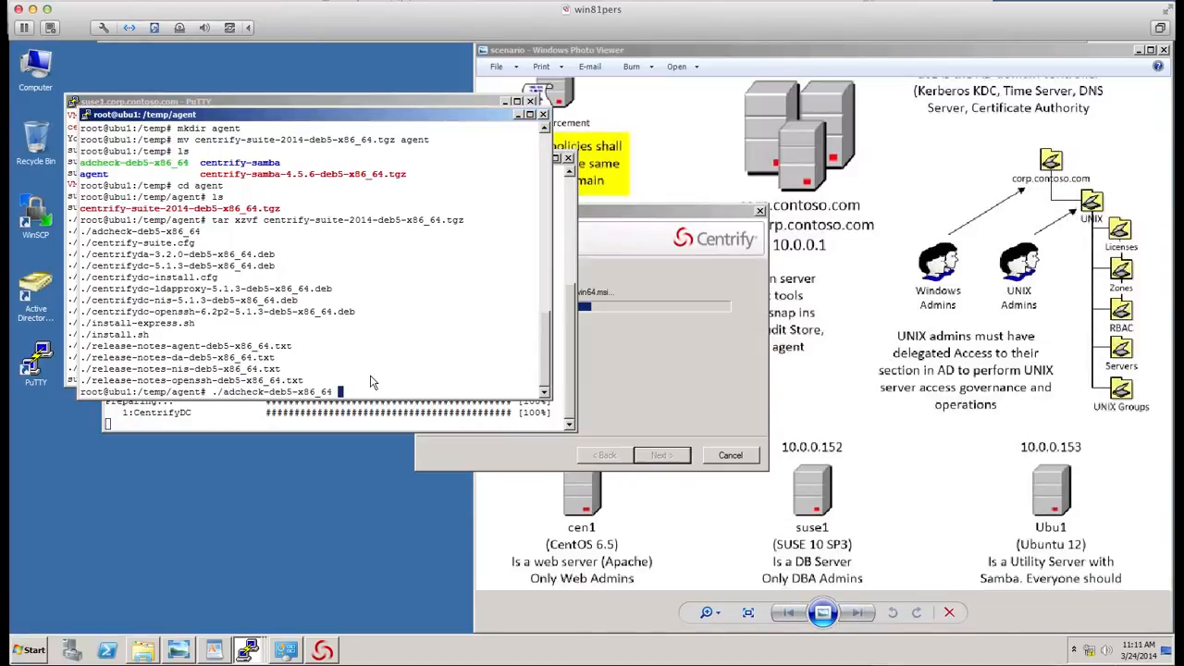
{"action": "type", "text": "corp.contoso.com"}
{"action": "key", "text": "Return"}
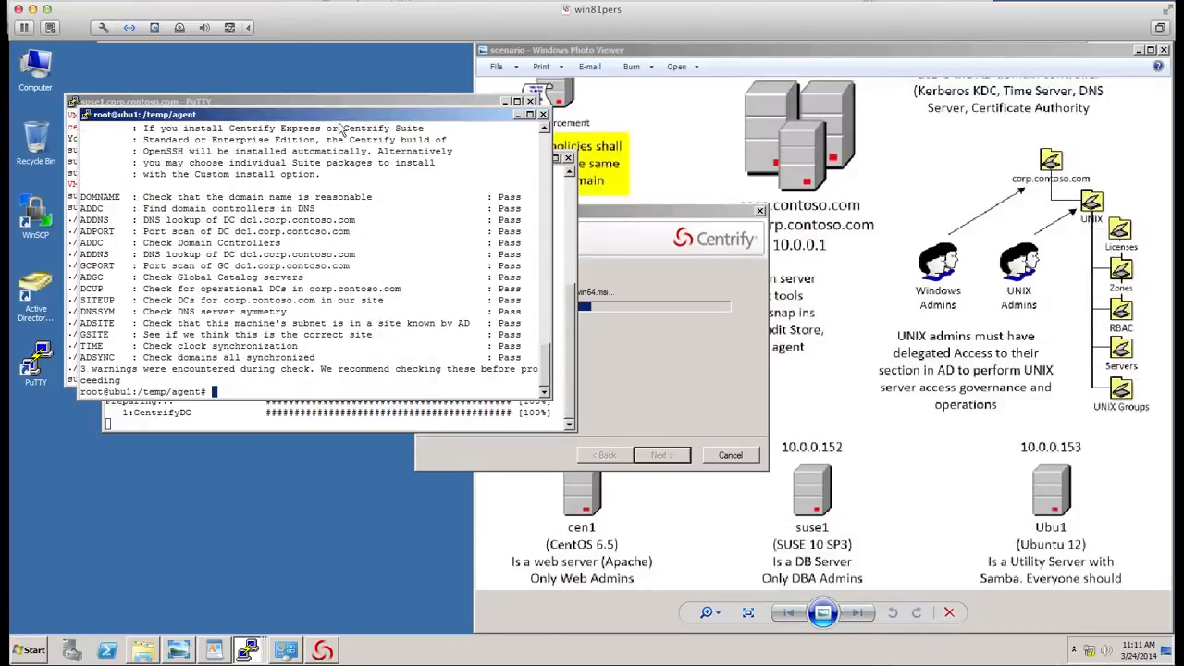
- Review the adcheck results in the ubu1 window, moving it and scrolling through the output
{"action": "left_click_drag", "start_coordinate": [342, 114], "coordinate": [348, 161]}
{"action": "left_click_drag", "start_coordinate": [553, 417], "coordinate": [550, 335]}
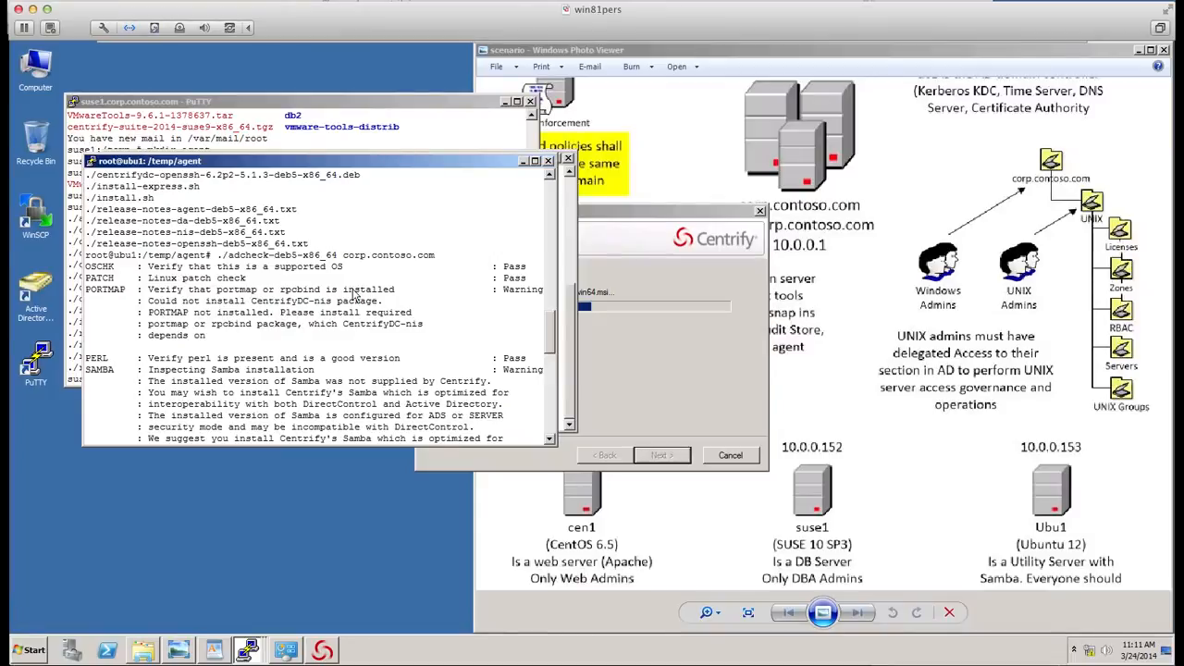
{"action": "left_click", "coordinate": [553, 340]}
{"action": "left_click_drag", "start_coordinate": [552, 340], "coordinate": [540, 426]}
{"action": "left_click", "coordinate": [552, 373]}
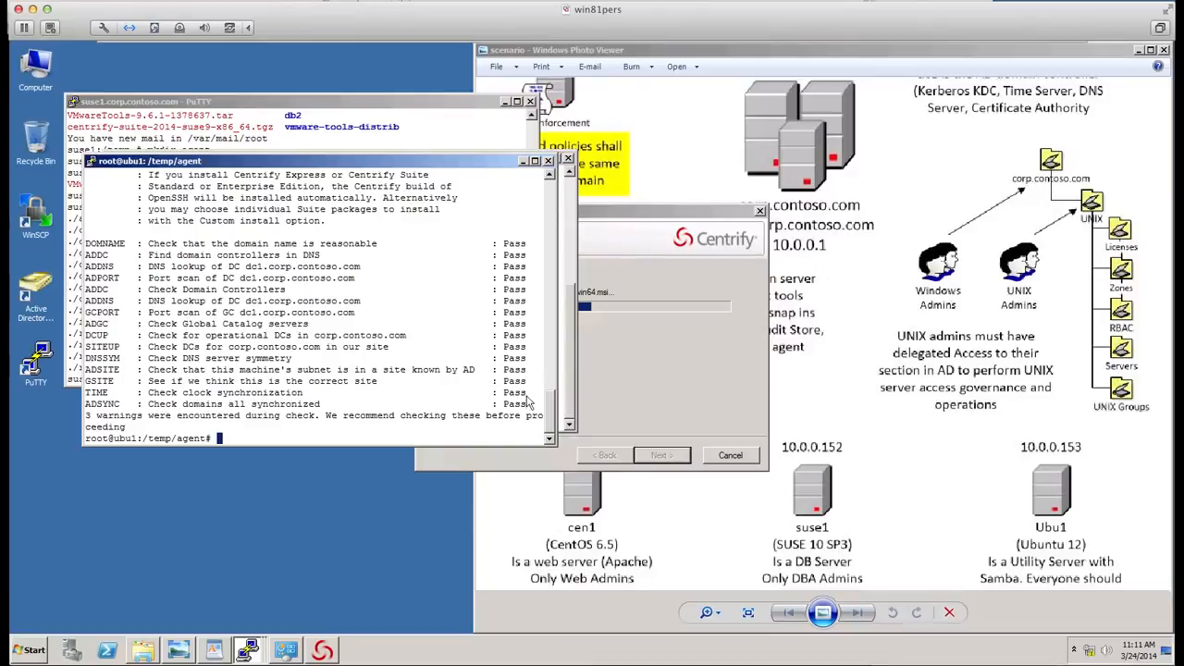
{"action": "left_click_drag", "start_coordinate": [552, 416], "coordinate": [550, 390]}
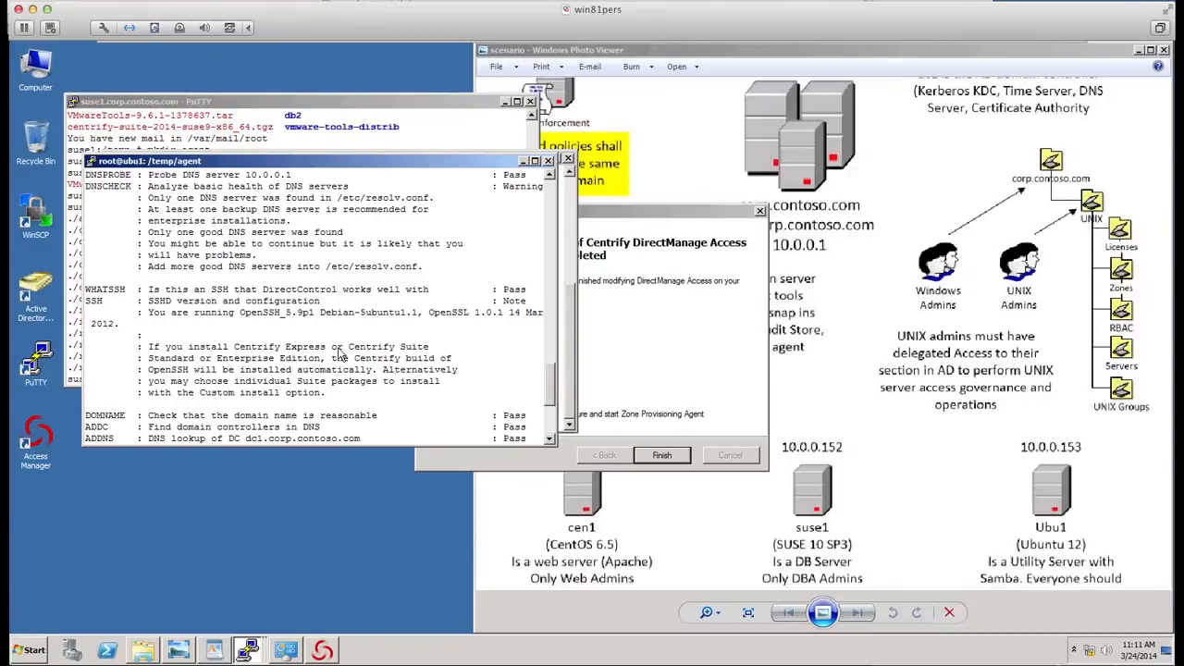
- Minimize the ubu1, cen1 and suse1 PuTTY windows to uncover the DirectManage Access setup dialog
{"action": "left_click", "coordinate": [549, 161]}
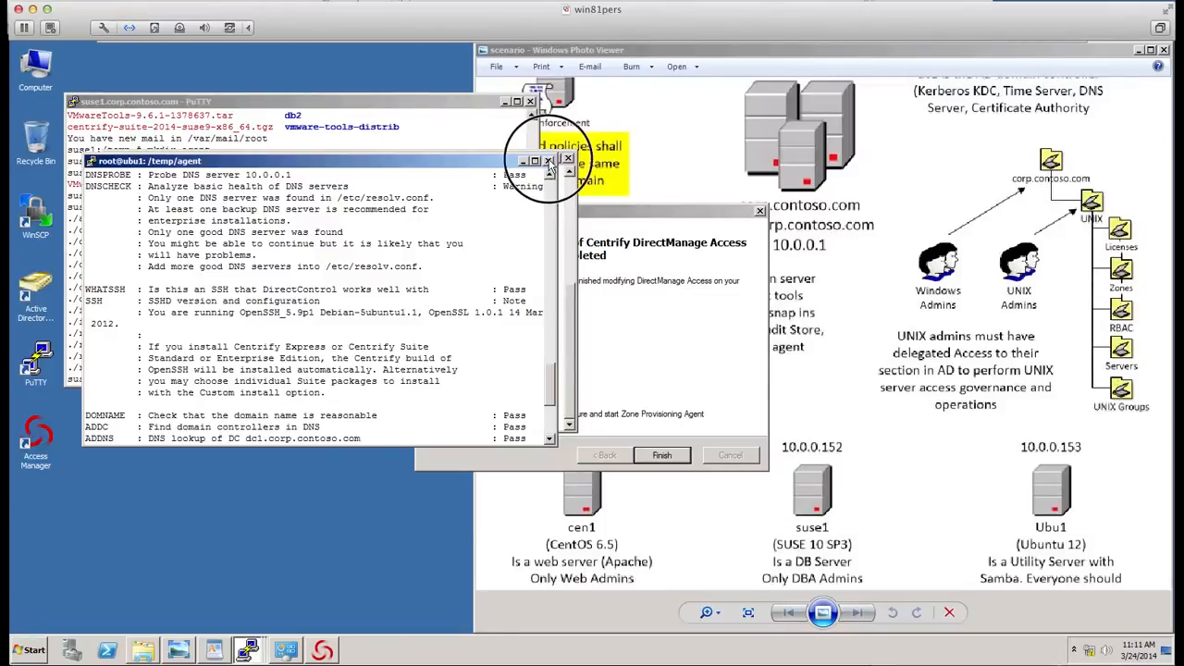
{"action": "left_click", "coordinate": [659, 389]}
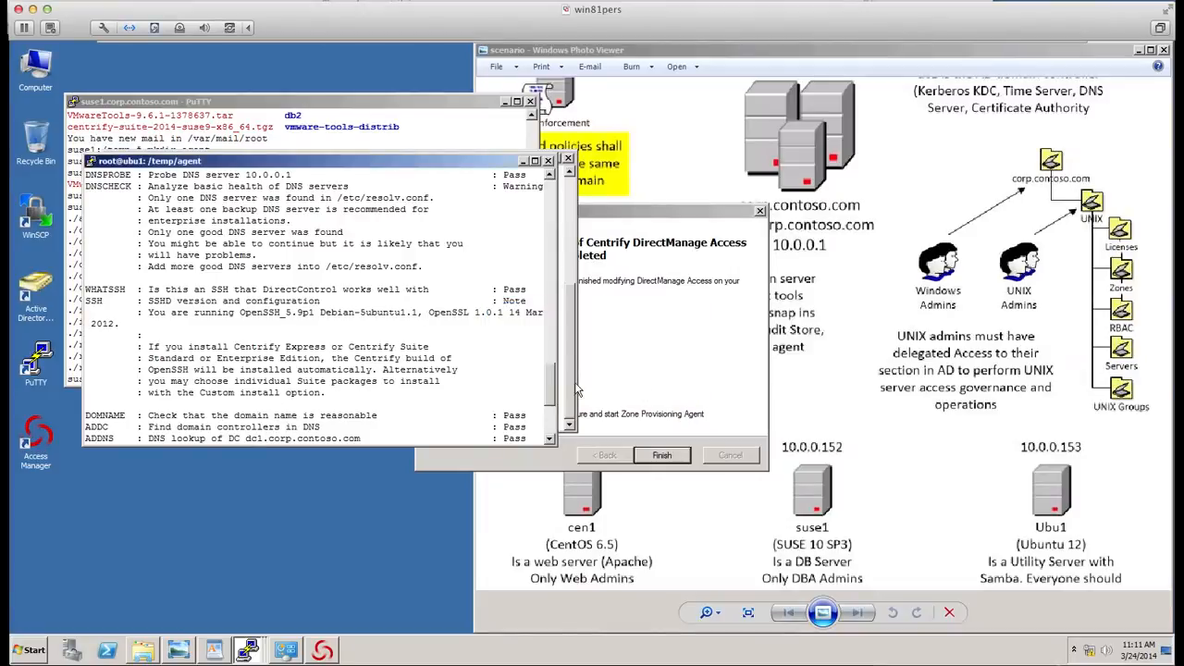
{"action": "double_click", "coordinate": [385, 396]}
{"action": "scroll", "coordinate": [385, 399], "scroll_direction": "down", "scroll_amount": 5}
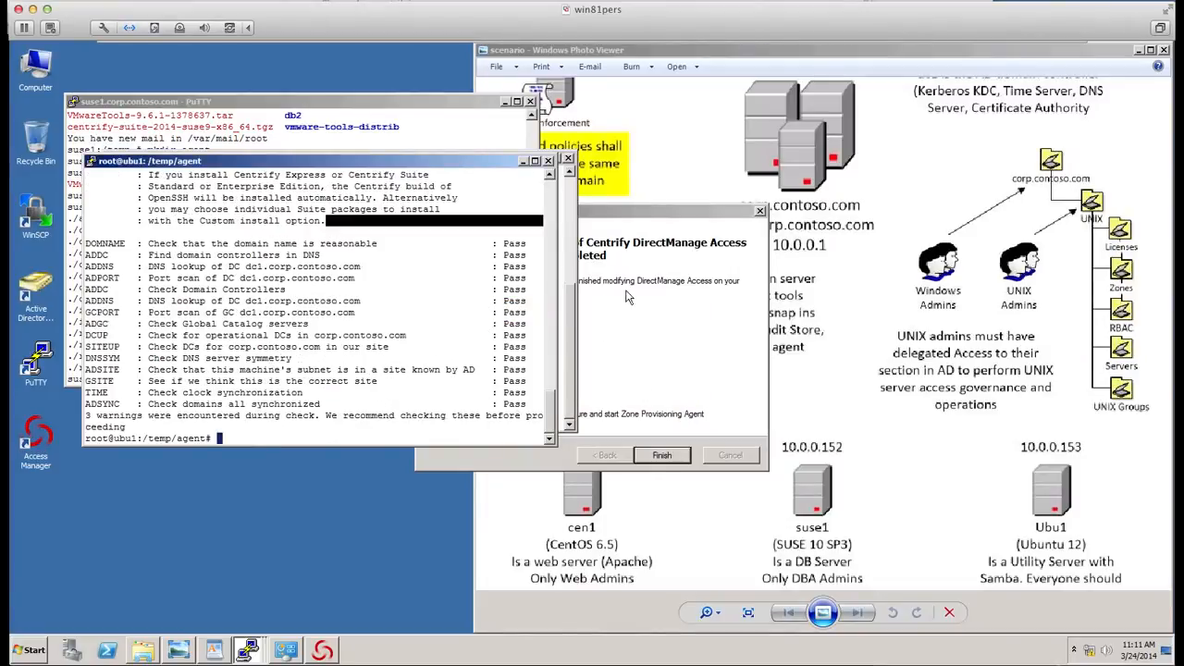
{"action": "left_click", "coordinate": [523, 161]}
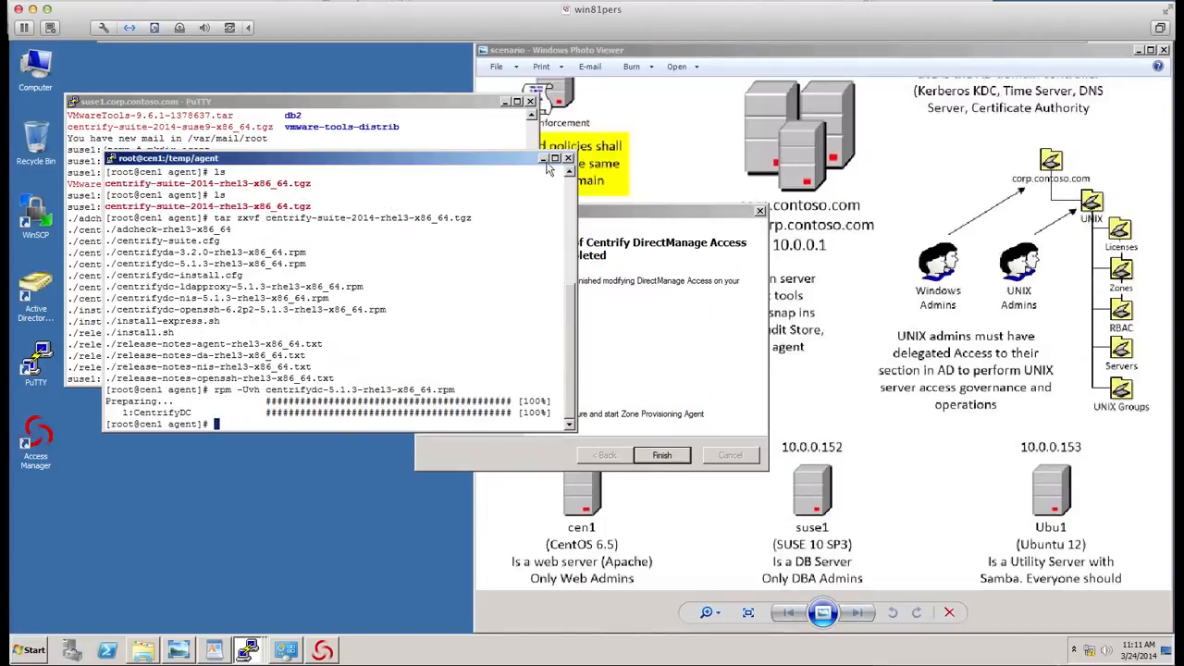
{"action": "left_click", "coordinate": [544, 159]}
{"action": "left_click", "coordinate": [506, 102]}
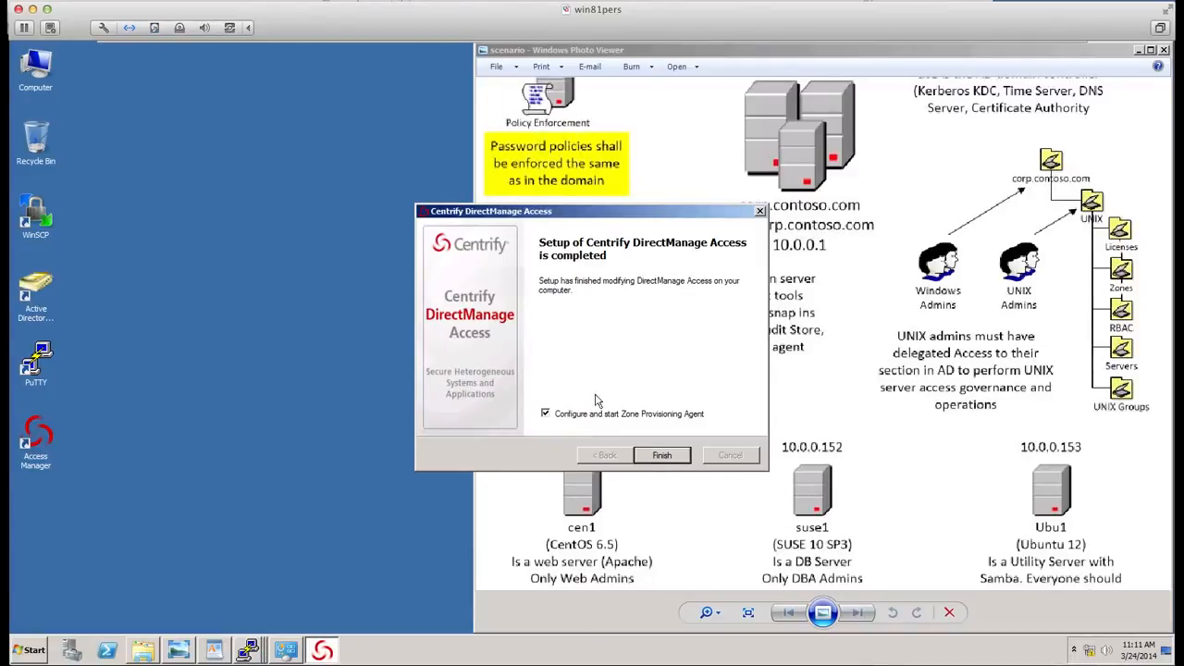
- Finish the DirectManage Access setup and continue without setting a ZPA service account
{"action": "left_click", "coordinate": [544, 415]}
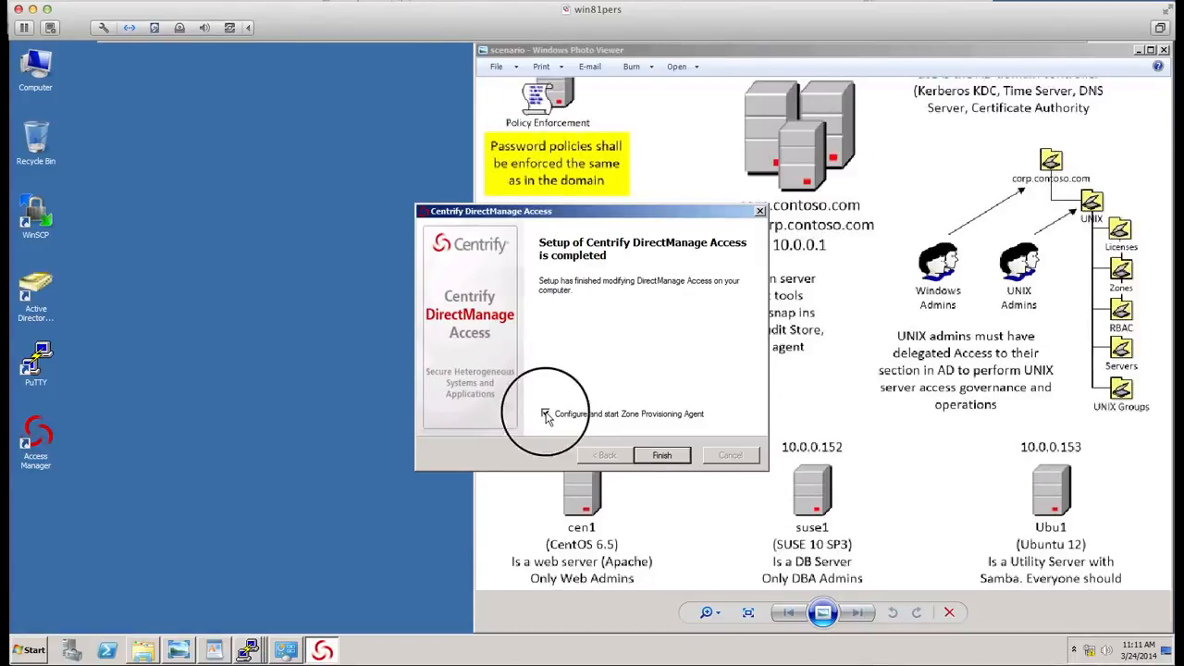
{"action": "left_click", "coordinate": [665, 456]}
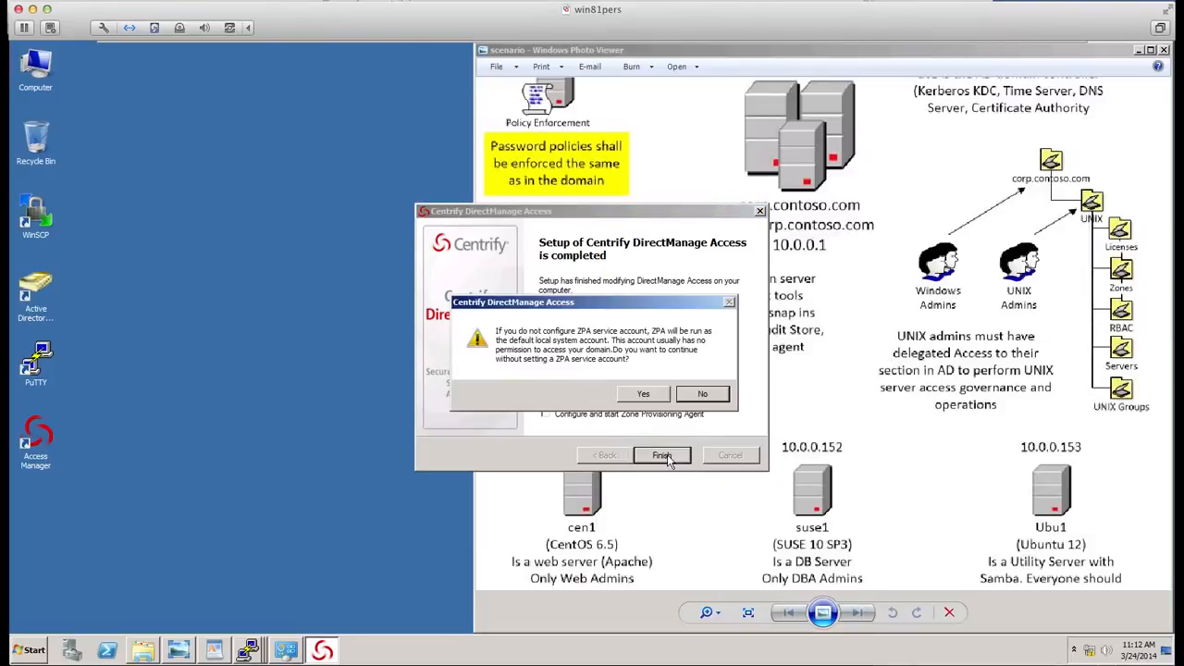
{"action": "left_click", "coordinate": [645, 395]}
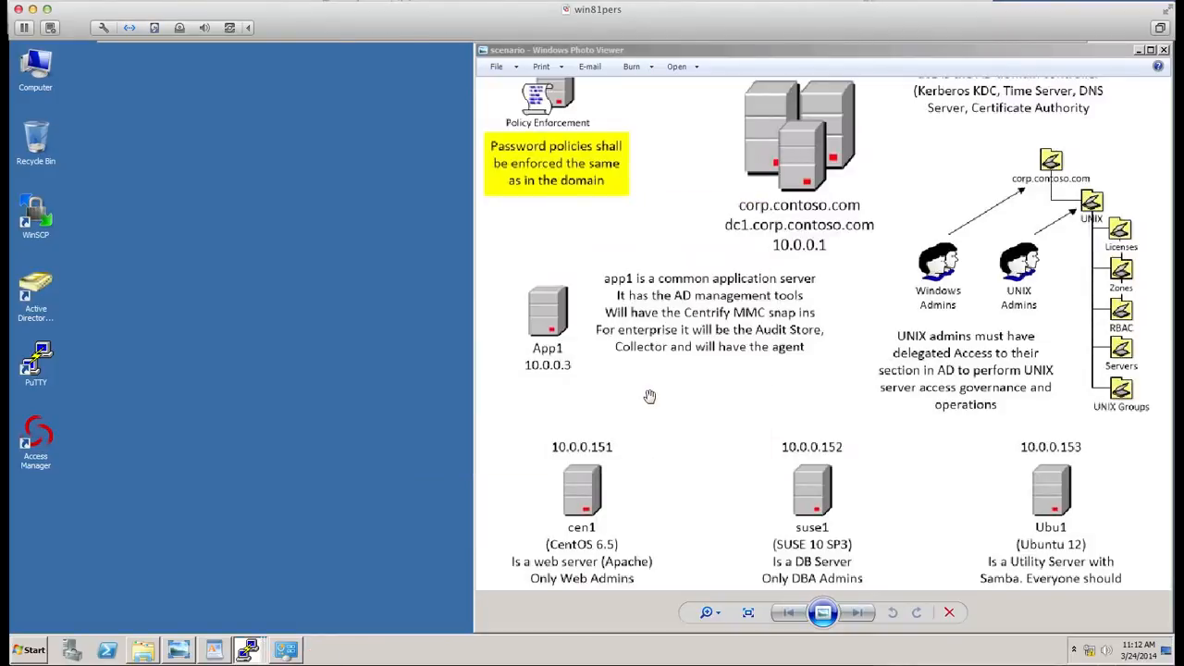
- Close the scenario picture and launch Access Manager, connecting to the forest through dc1.corp.contoso.com
{"action": "left_click_drag", "start_coordinate": [1137, 44], "coordinate": [1138, 48]}
{"action": "left_click", "coordinate": [1139, 53]}
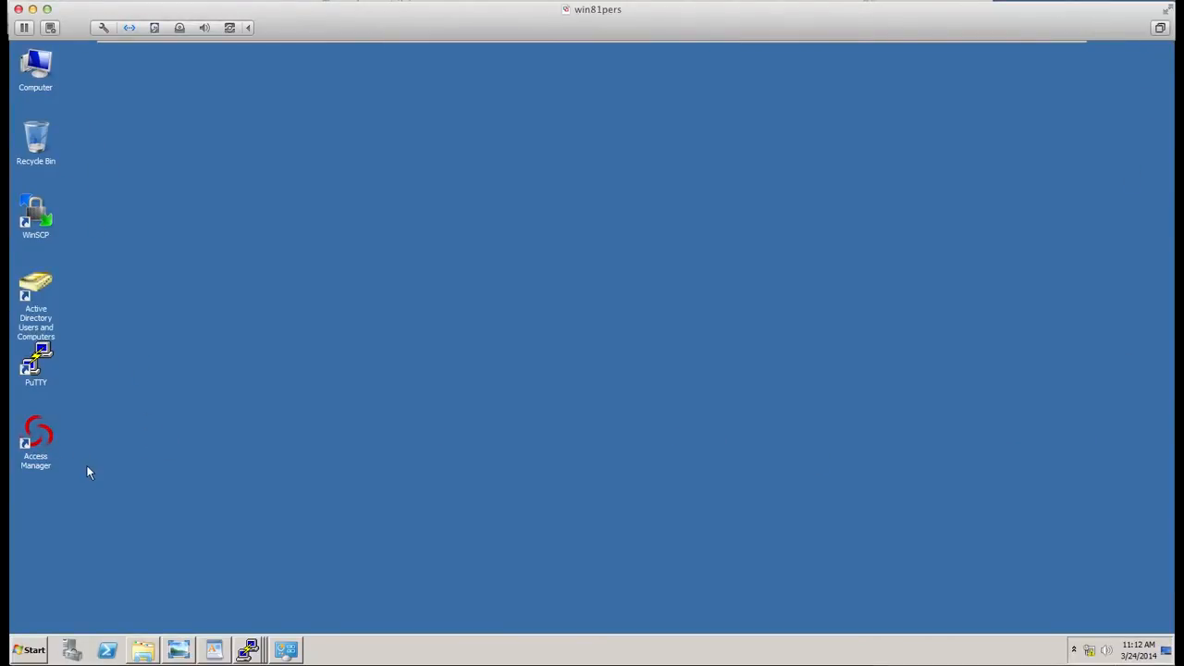
{"action": "left_click", "coordinate": [32, 444]}
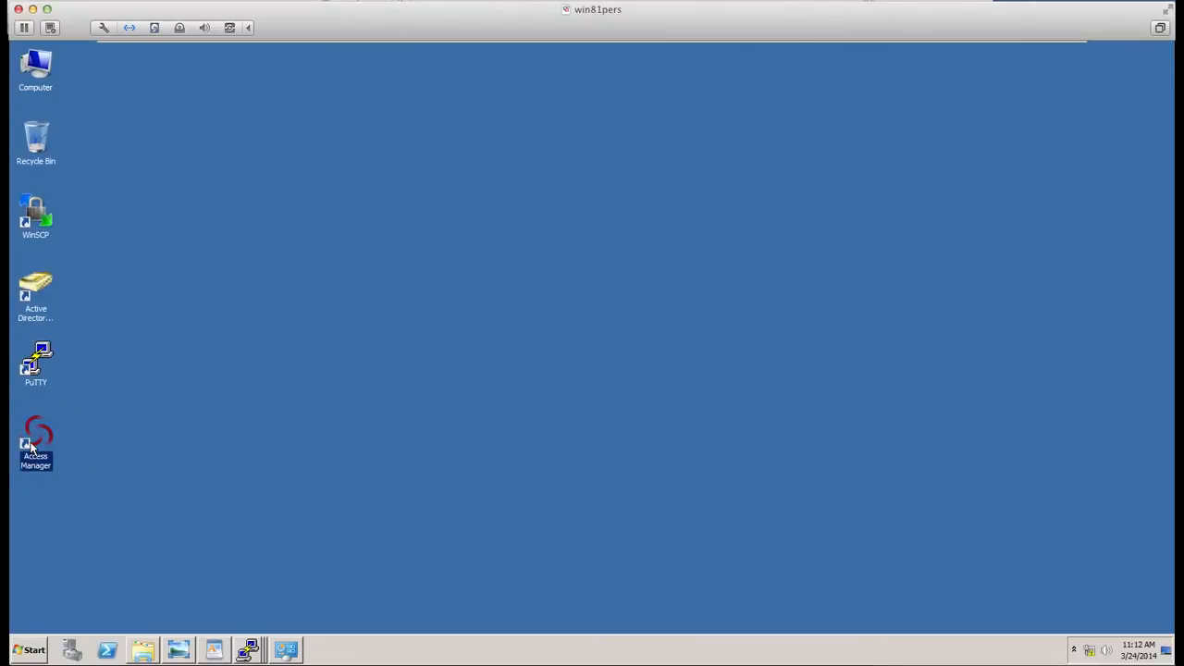
{"action": "right_click", "coordinate": [31, 447]}
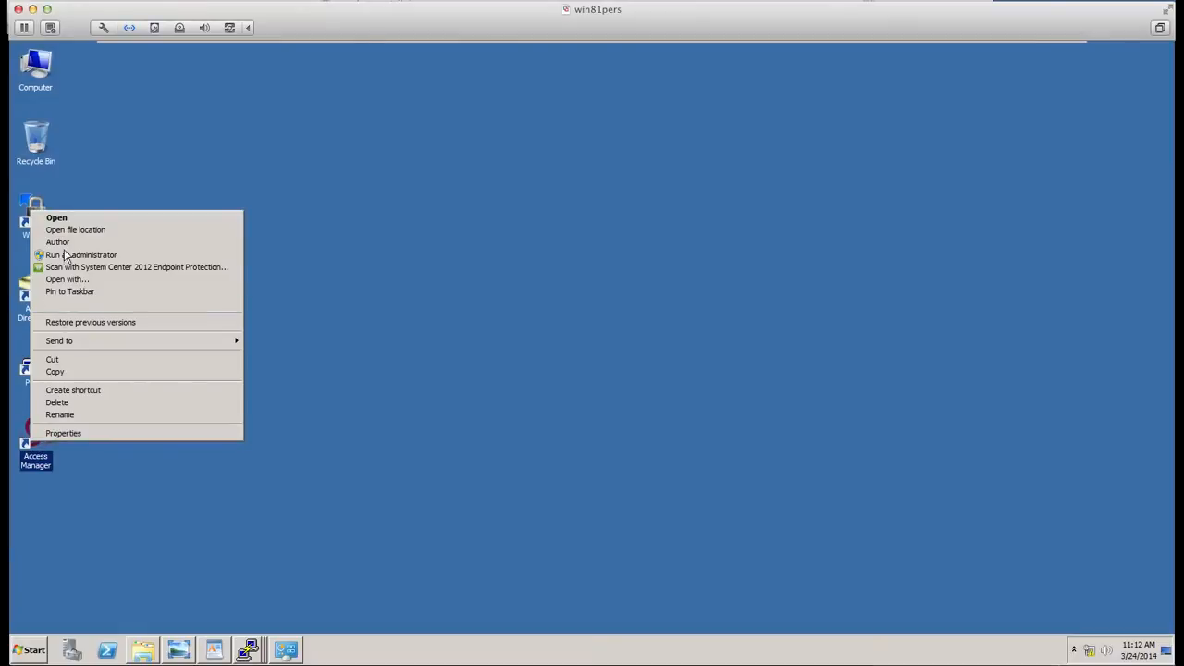
{"action": "left_click", "coordinate": [61, 221]}
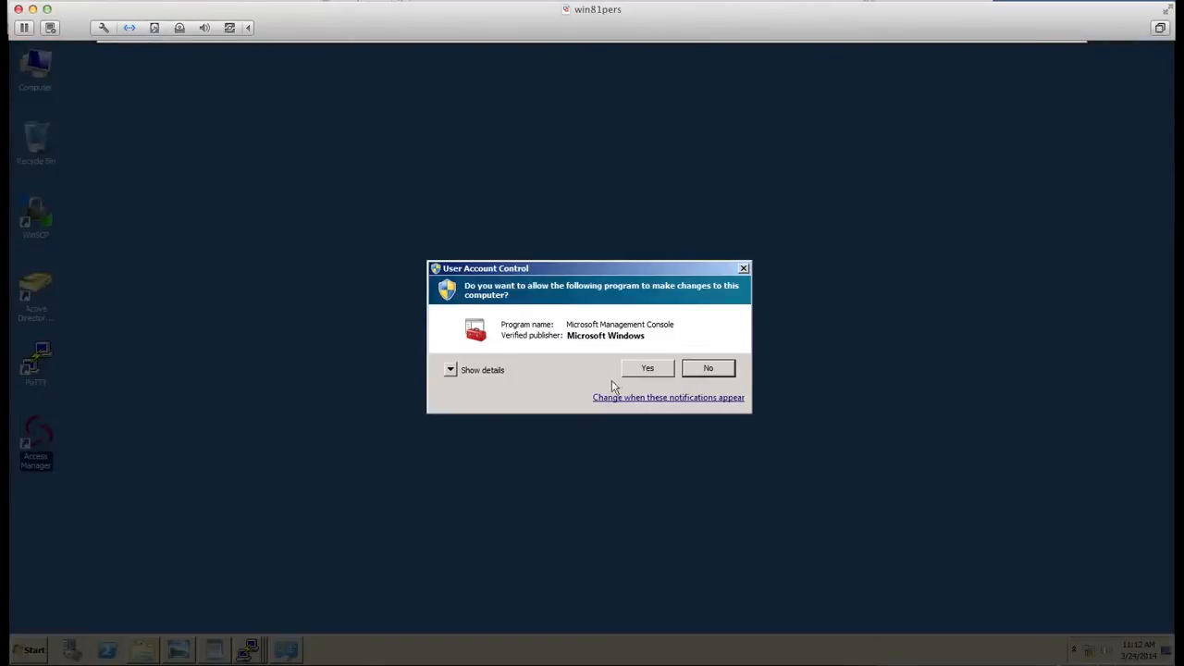
{"action": "left_click", "coordinate": [627, 371]}
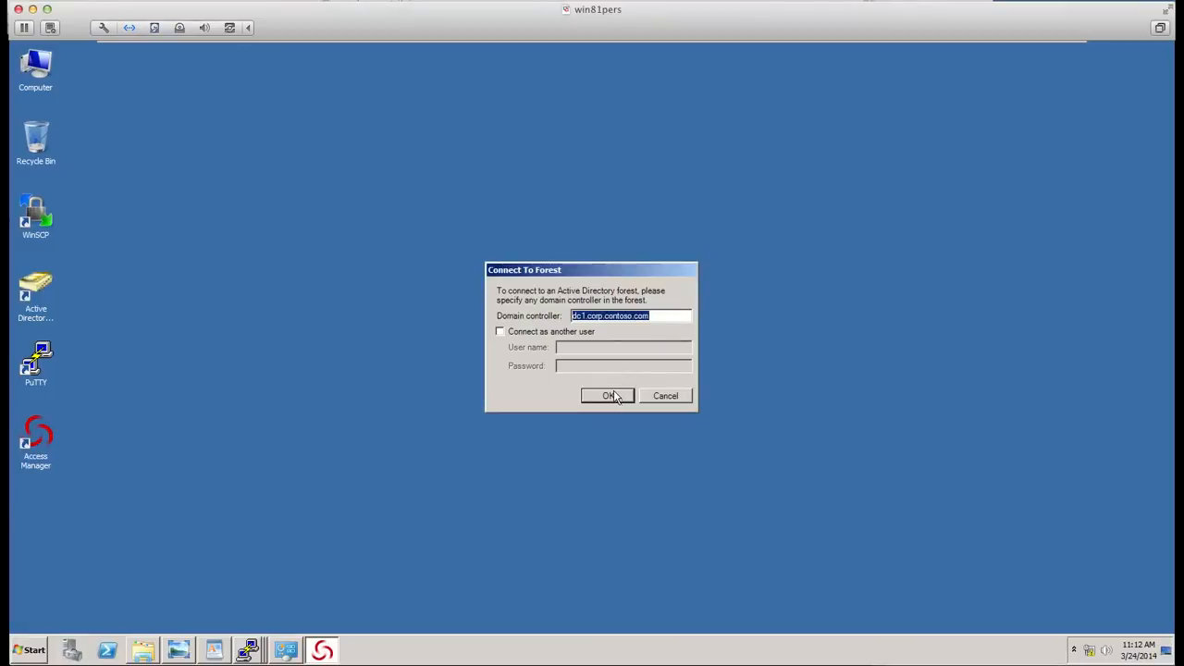
{"action": "left_click", "coordinate": [614, 397]}
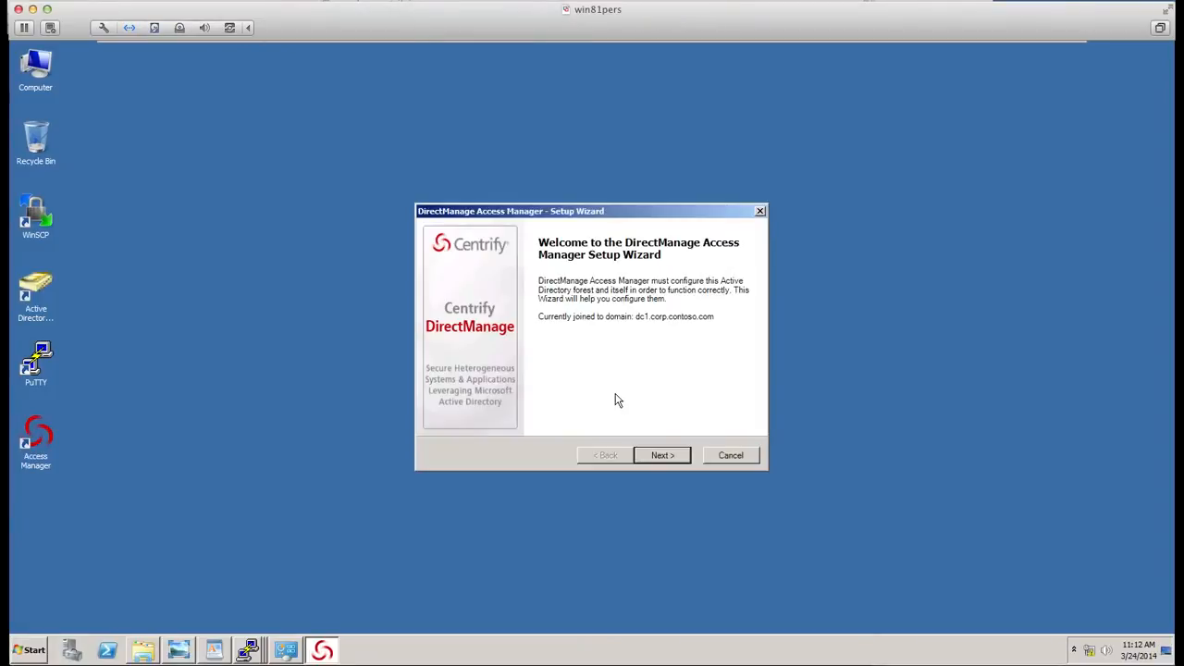
- Advance the setup wizard with current user credentials and set the license container to corp.contoso.com/UNIX/Licenses
{"action": "left_click", "coordinate": [666, 456]}
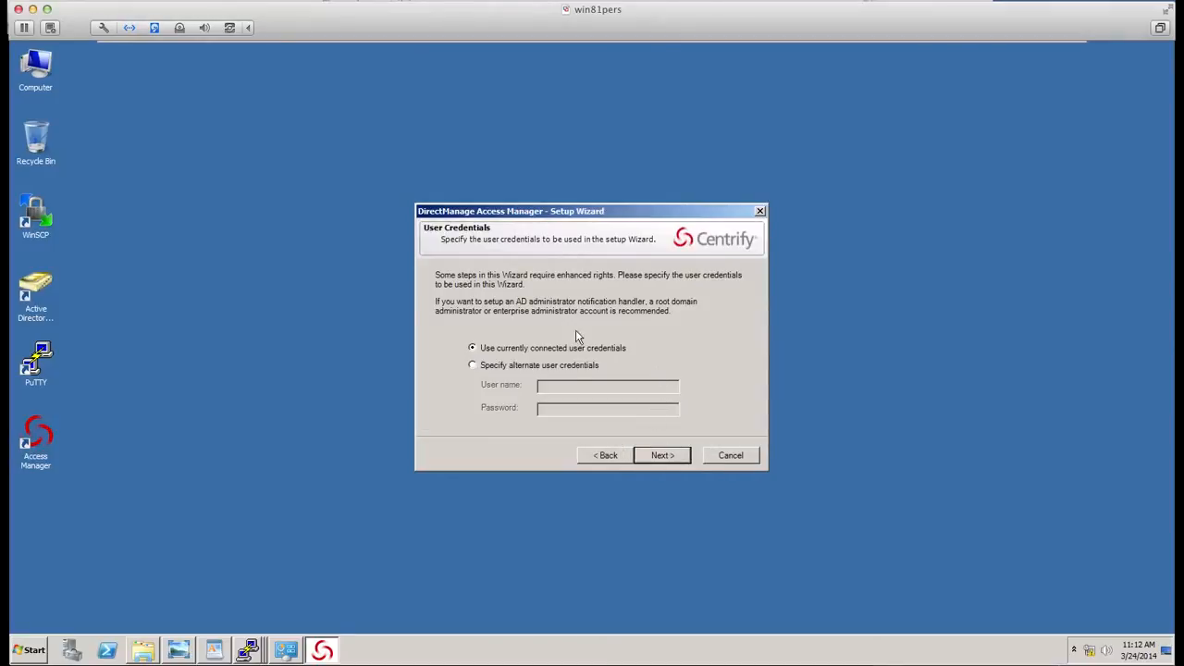
{"action": "left_click", "coordinate": [673, 455]}
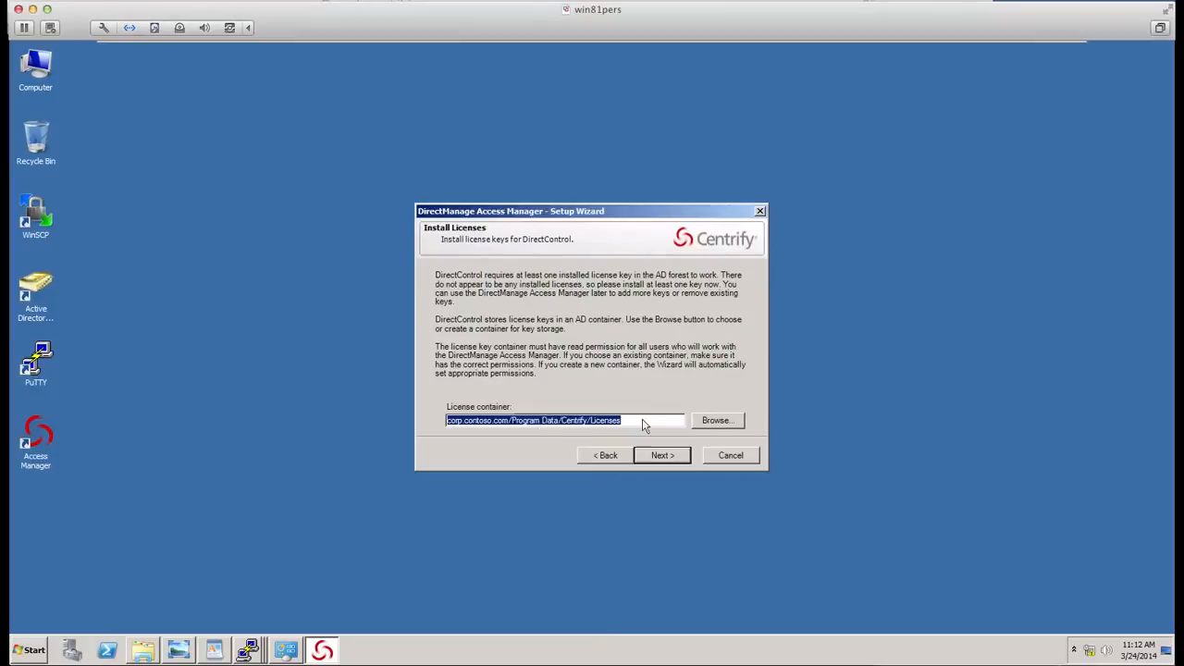
{"action": "left_click", "coordinate": [709, 422]}
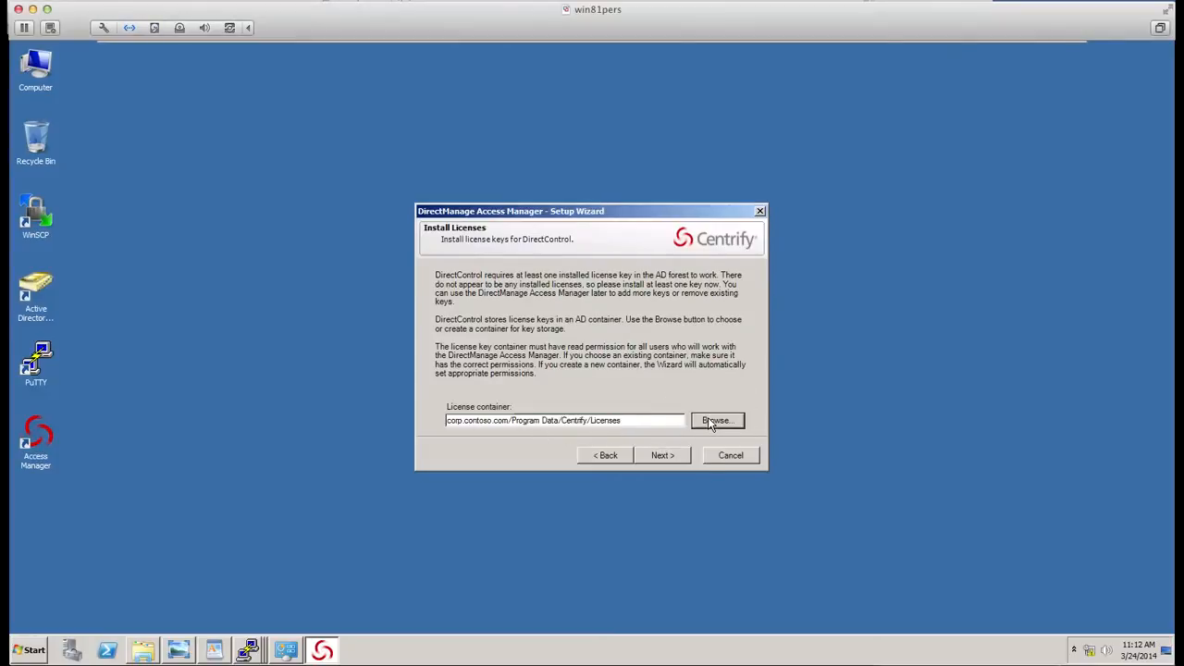
{"action": "left_click", "coordinate": [505, 366]}
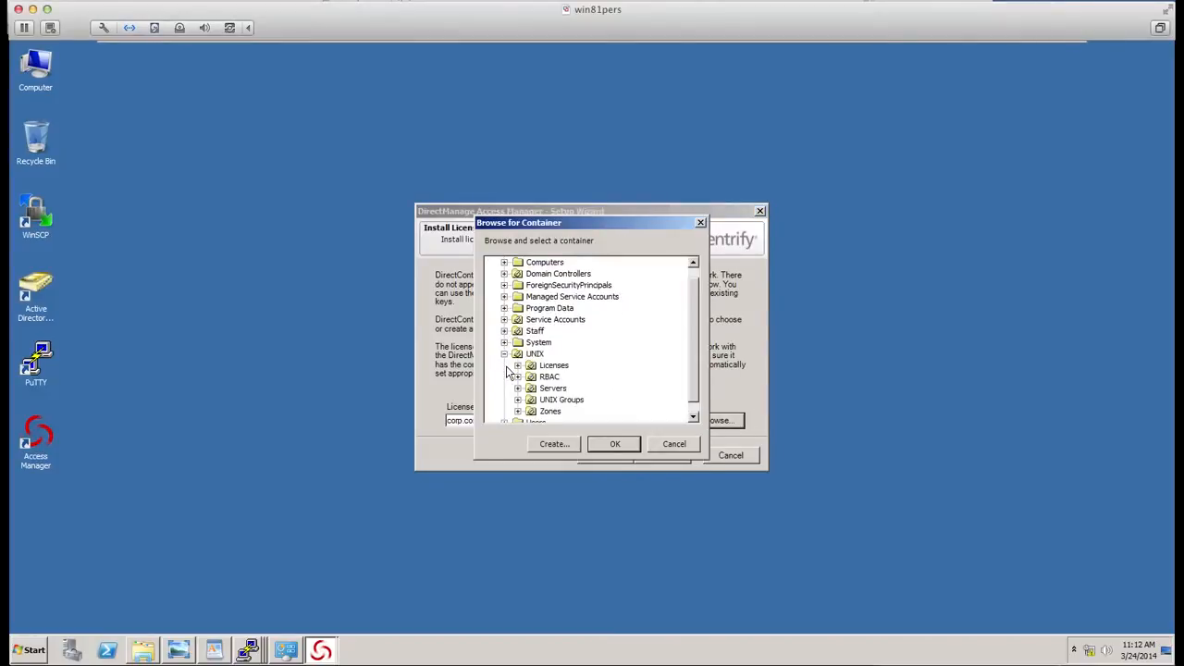
{"action": "left_click_drag", "start_coordinate": [566, 222], "coordinate": [706, 217]}
{"action": "left_click", "coordinate": [694, 362]}
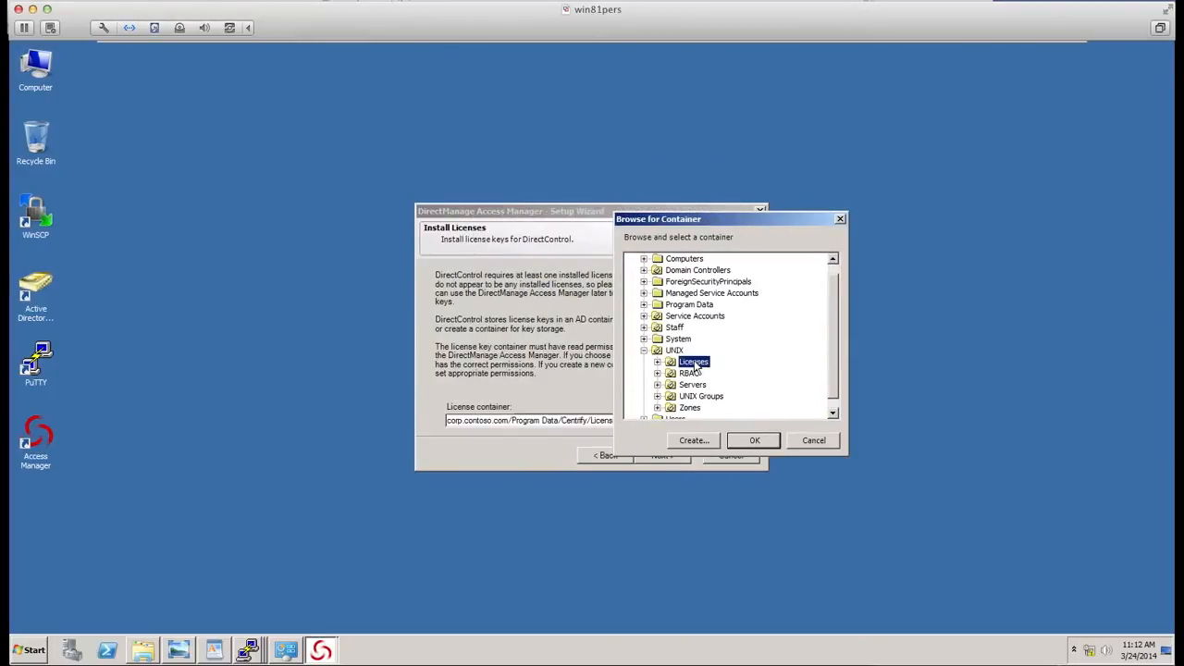
{"action": "left_click", "coordinate": [753, 441]}
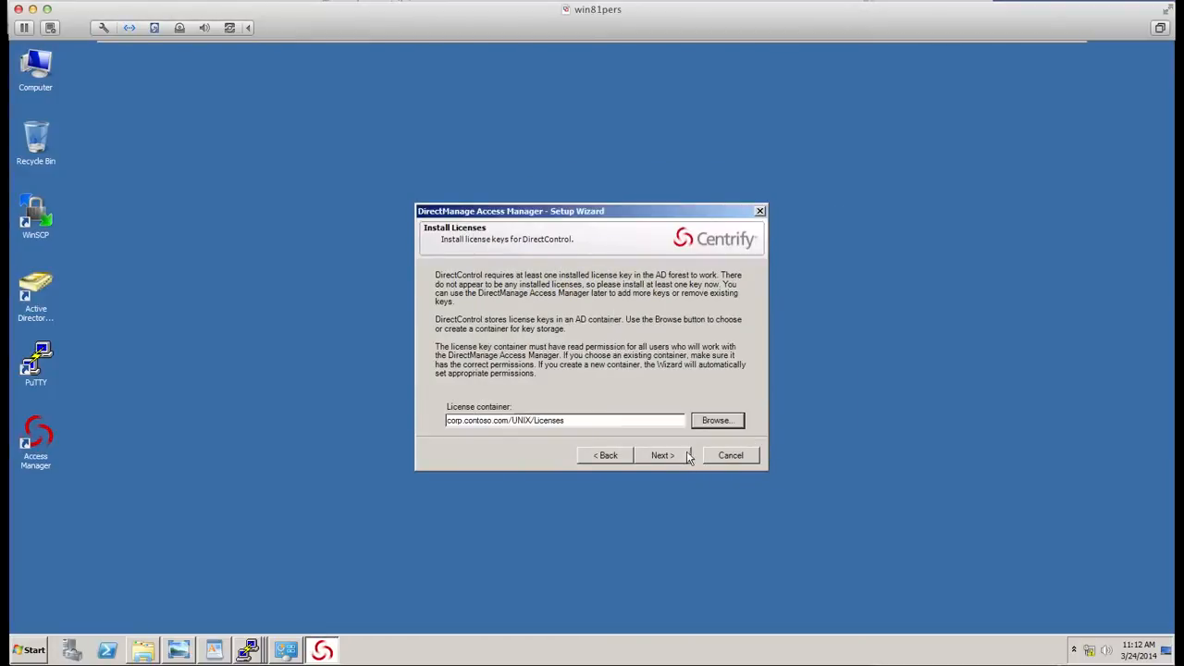
- Accept granting read permission on the license container and proceed past the license keys page
{"action": "left_click", "coordinate": [663, 455]}
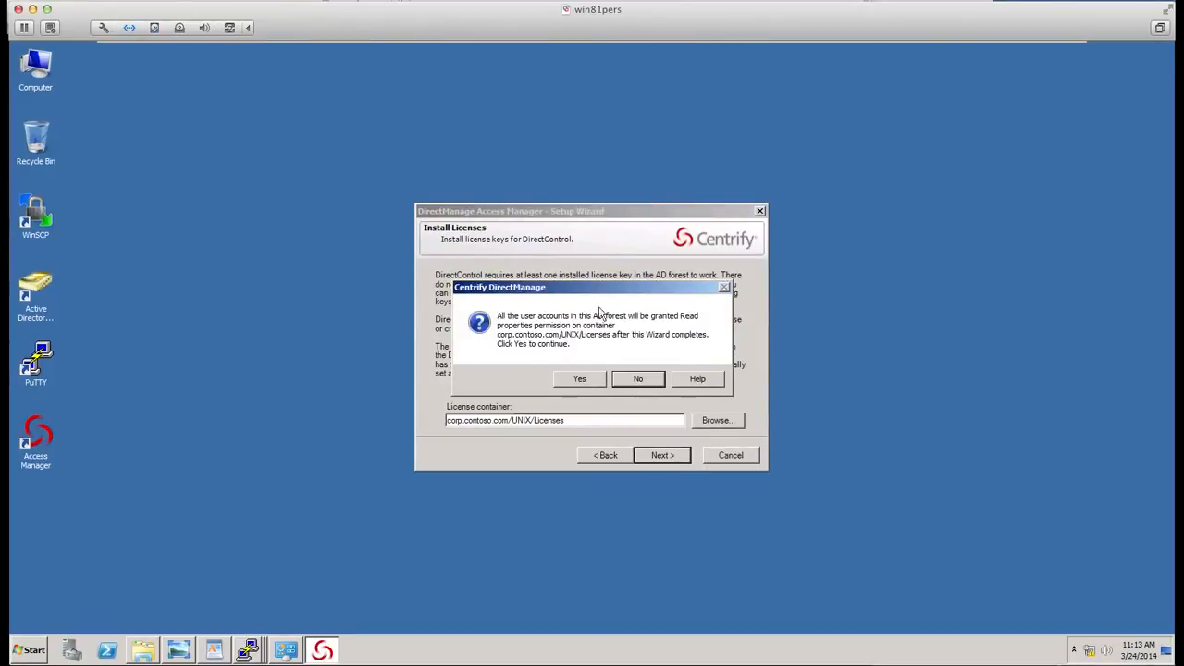
{"action": "left_click", "coordinate": [581, 380]}
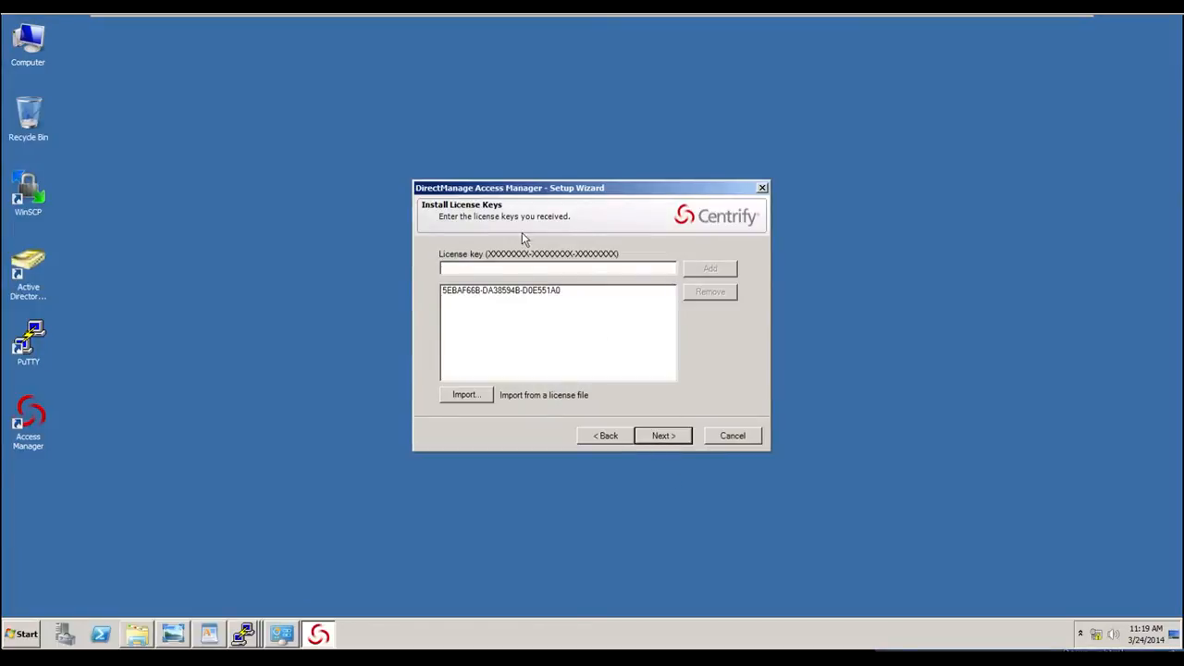
{"action": "left_click", "coordinate": [678, 439]}
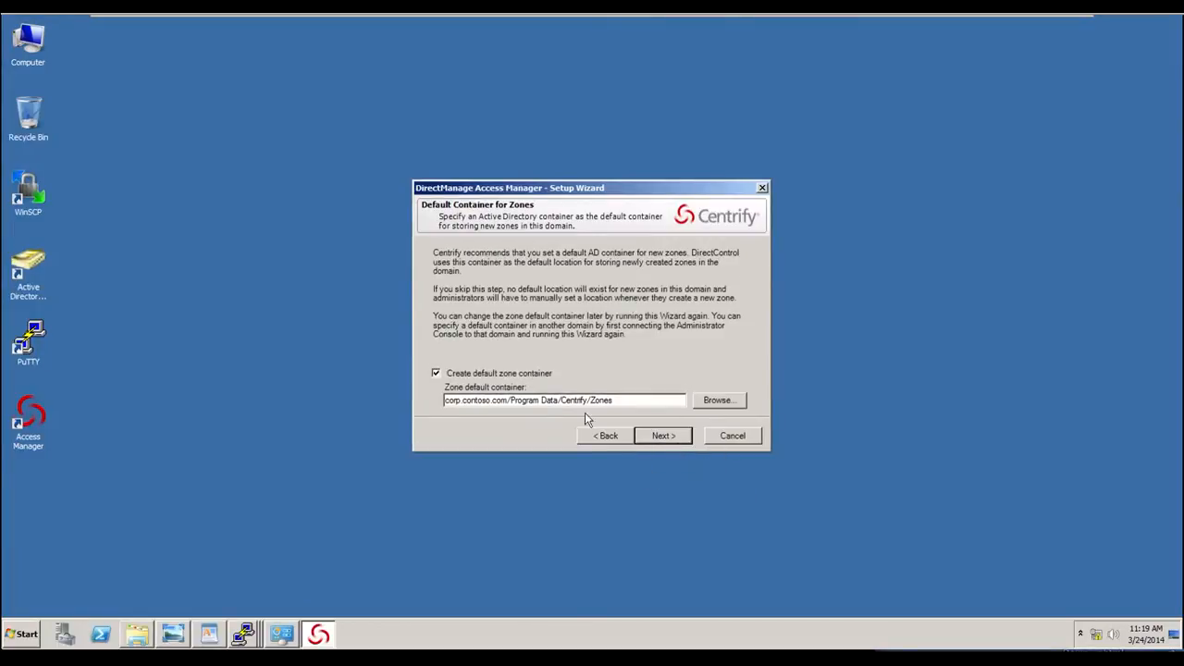
- Set the default zone container to corp.contoso.com/UNIX/Zones and continue the wizard
{"action": "left_click", "coordinate": [464, 376]}
{"action": "left_click", "coordinate": [467, 376]}
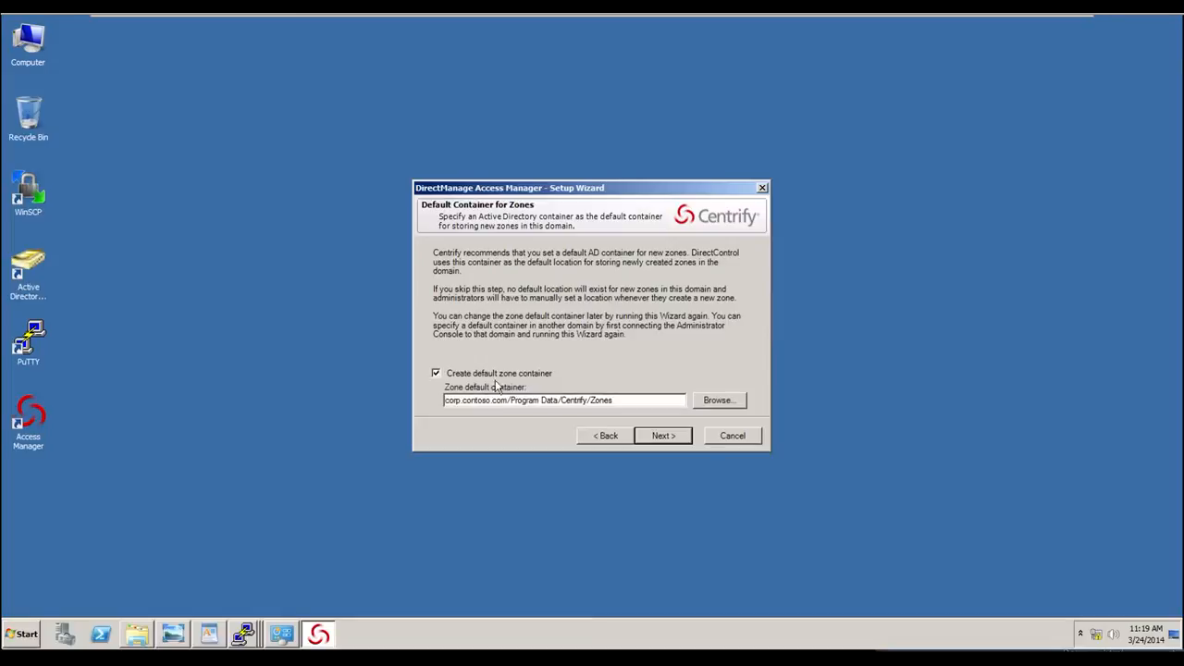
{"action": "left_click", "coordinate": [706, 404]}
{"action": "left_click", "coordinate": [505, 345]}
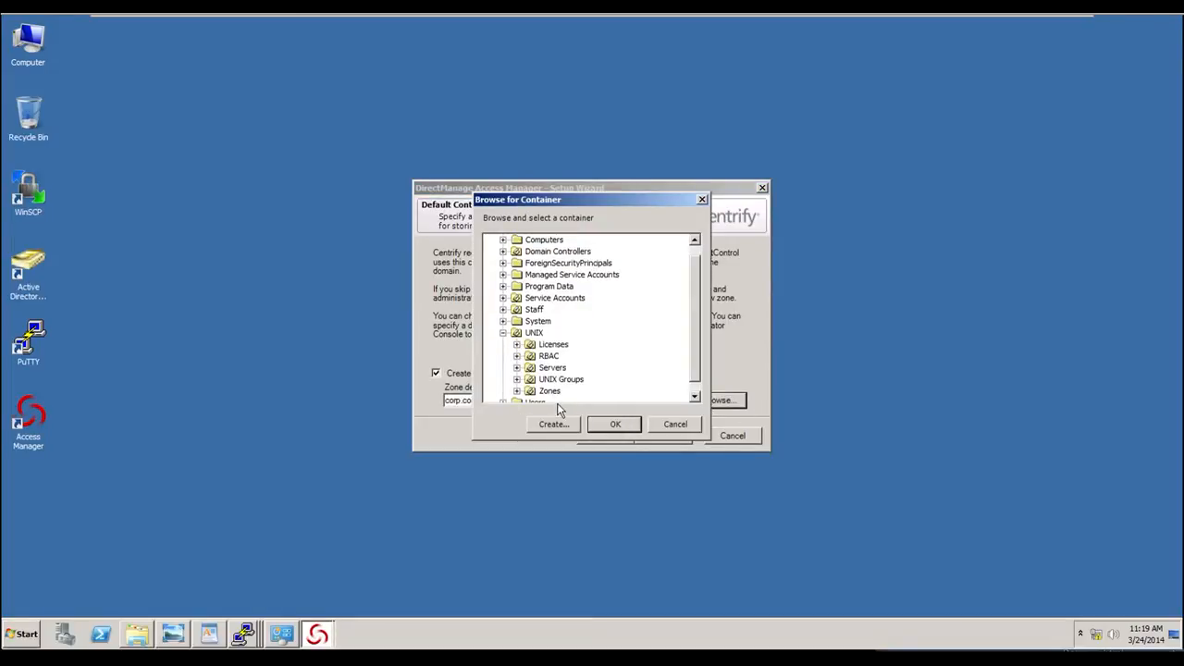
{"action": "left_click", "coordinate": [550, 391]}
{"action": "left_click", "coordinate": [612, 423]}
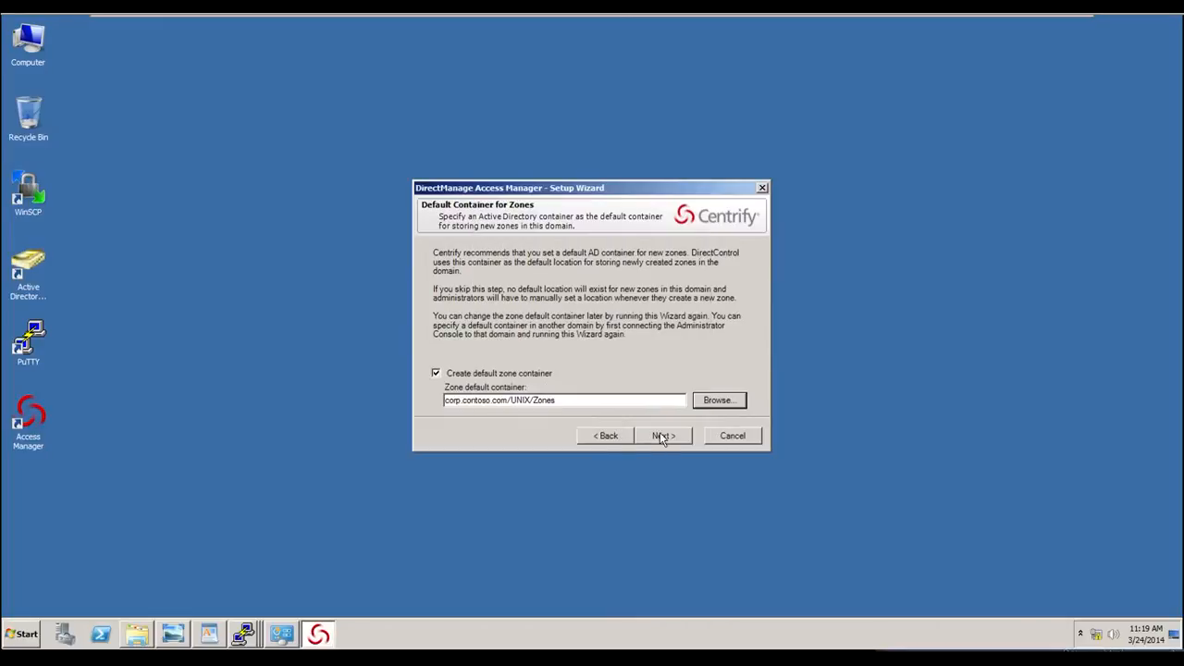
{"action": "left_click", "coordinate": [664, 437]}
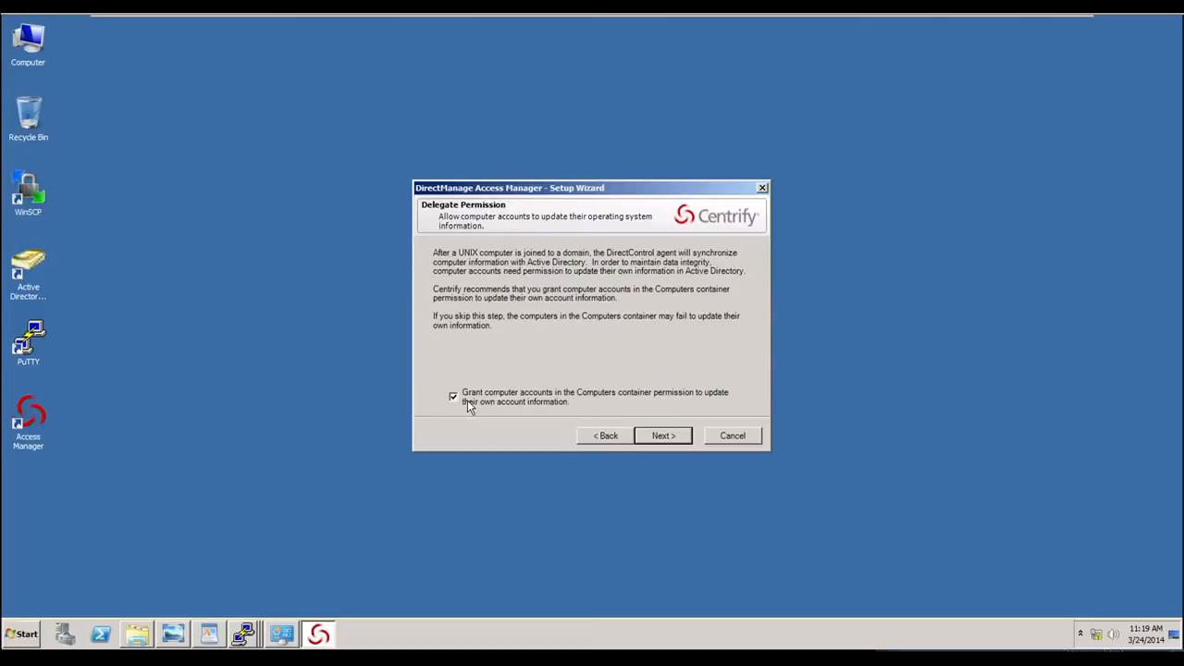
- Grant computer accounts permission to update their information and skip registering the ADUC notification handler
{"action": "left_click", "coordinate": [667, 437]}
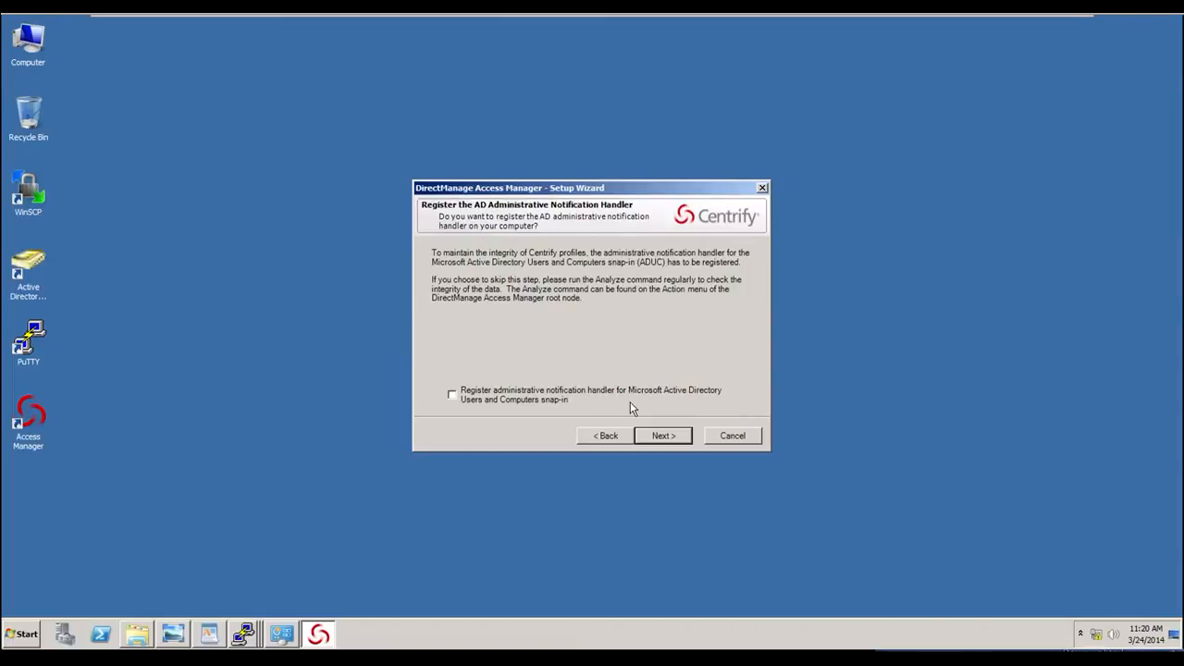
{"action": "left_click", "coordinate": [680, 444]}
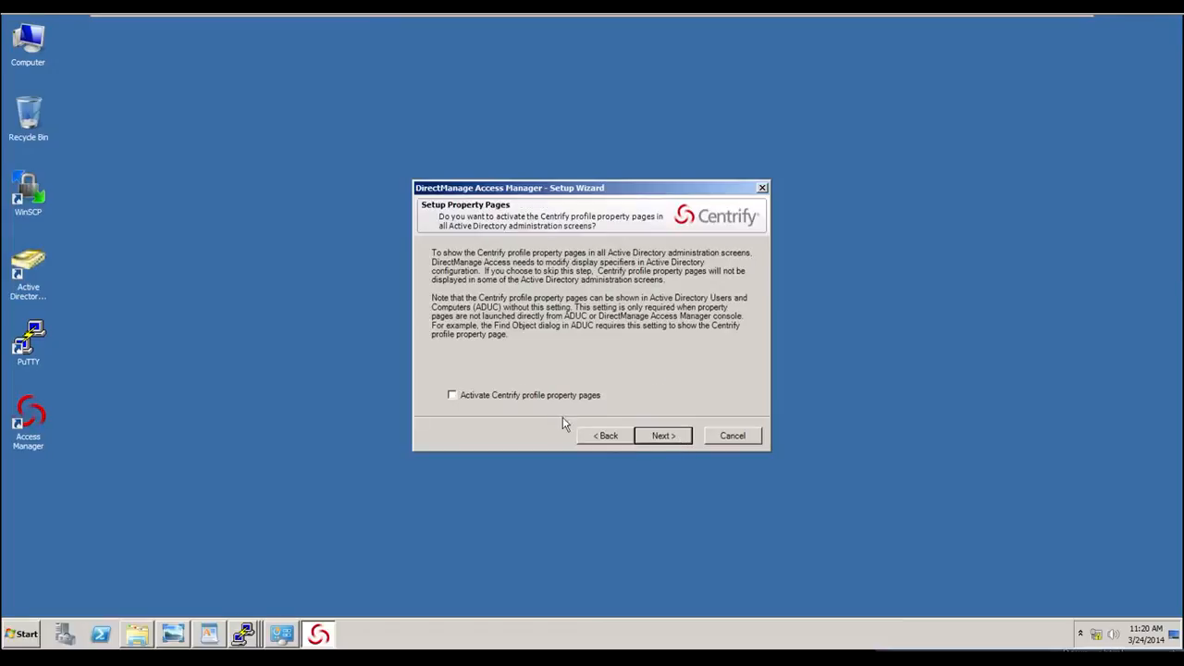
- Enable the Centrify profile property pages option, dismiss the insufficient-rights warning, and advance to the summary page
{"action": "left_click", "coordinate": [496, 398]}
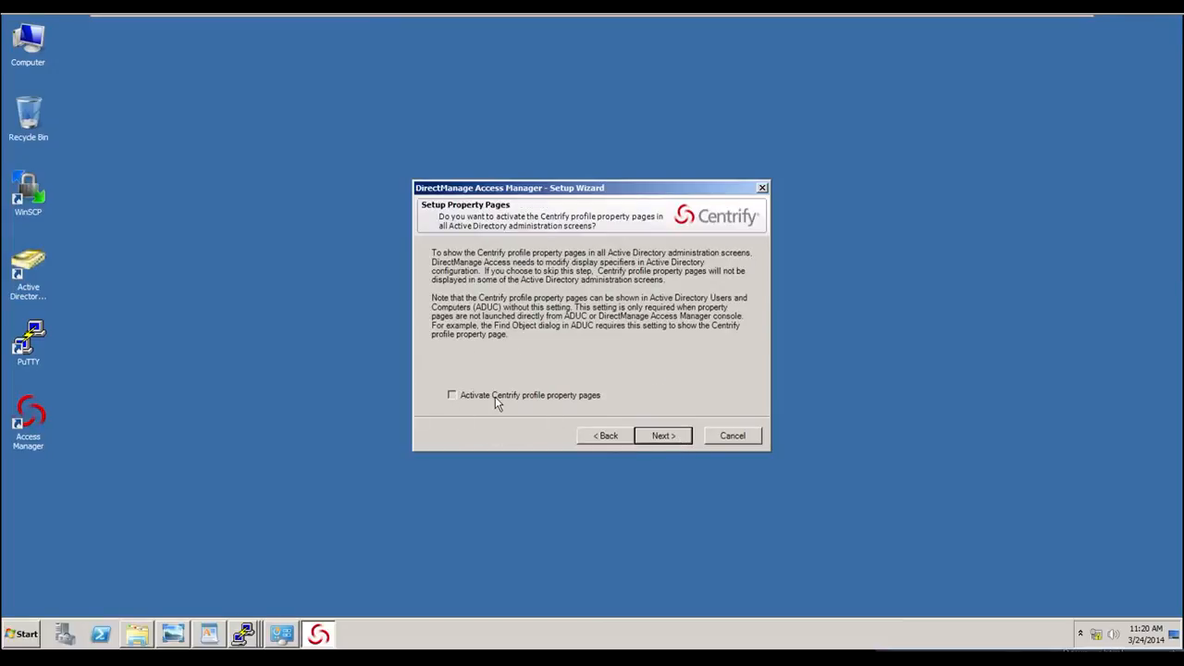
{"action": "left_click", "coordinate": [676, 438]}
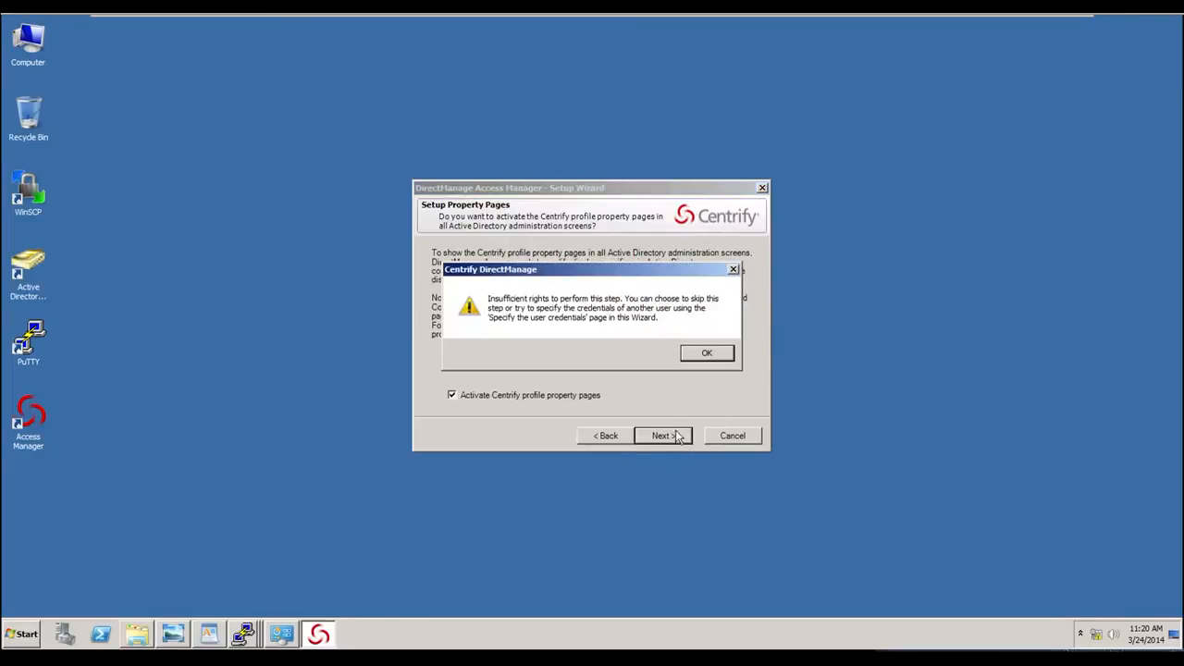
{"action": "left_click", "coordinate": [705, 355]}
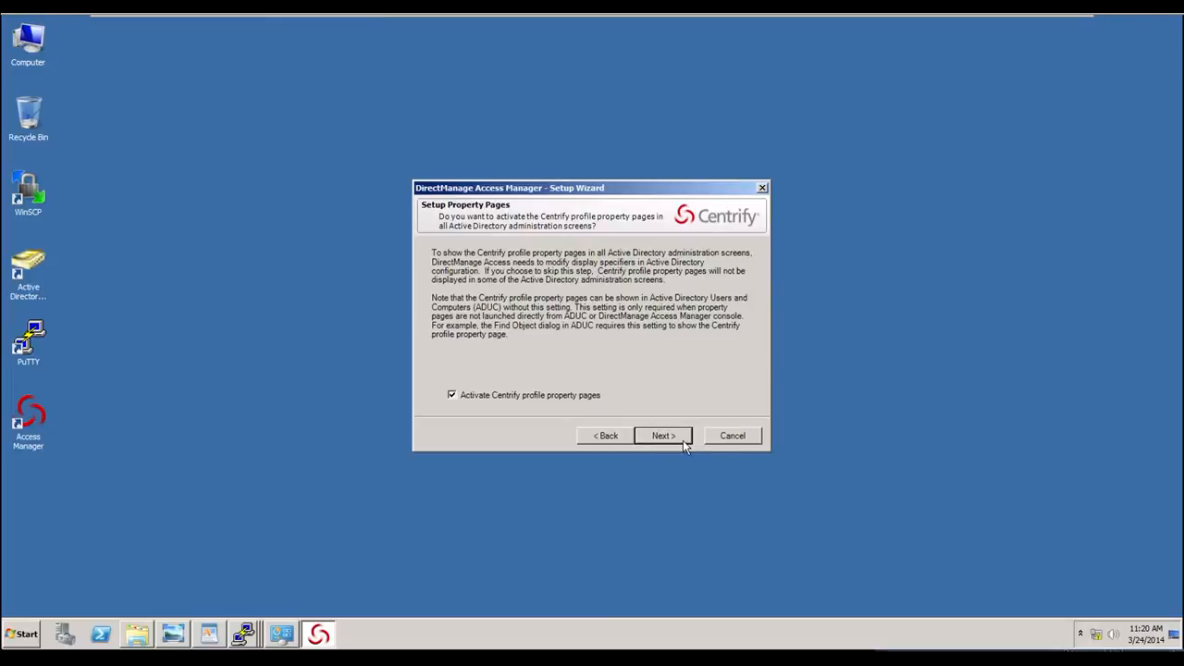
{"action": "left_click", "coordinate": [677, 436]}
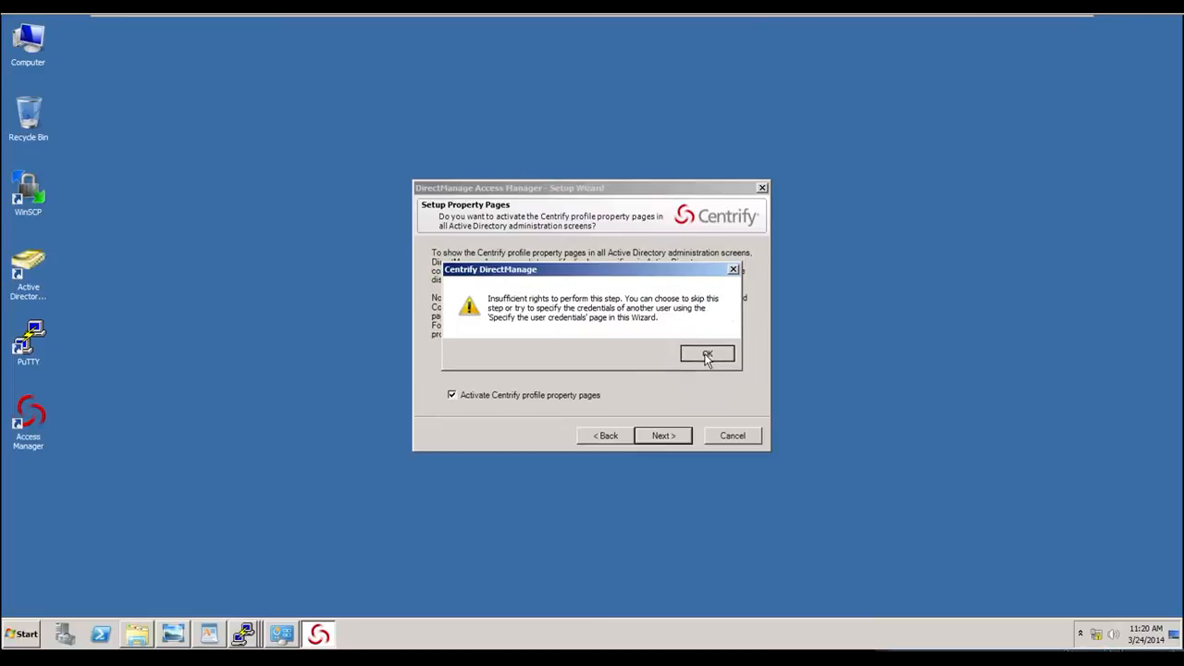
{"action": "left_click", "coordinate": [706, 357]}
{"action": "left_click", "coordinate": [656, 435]}
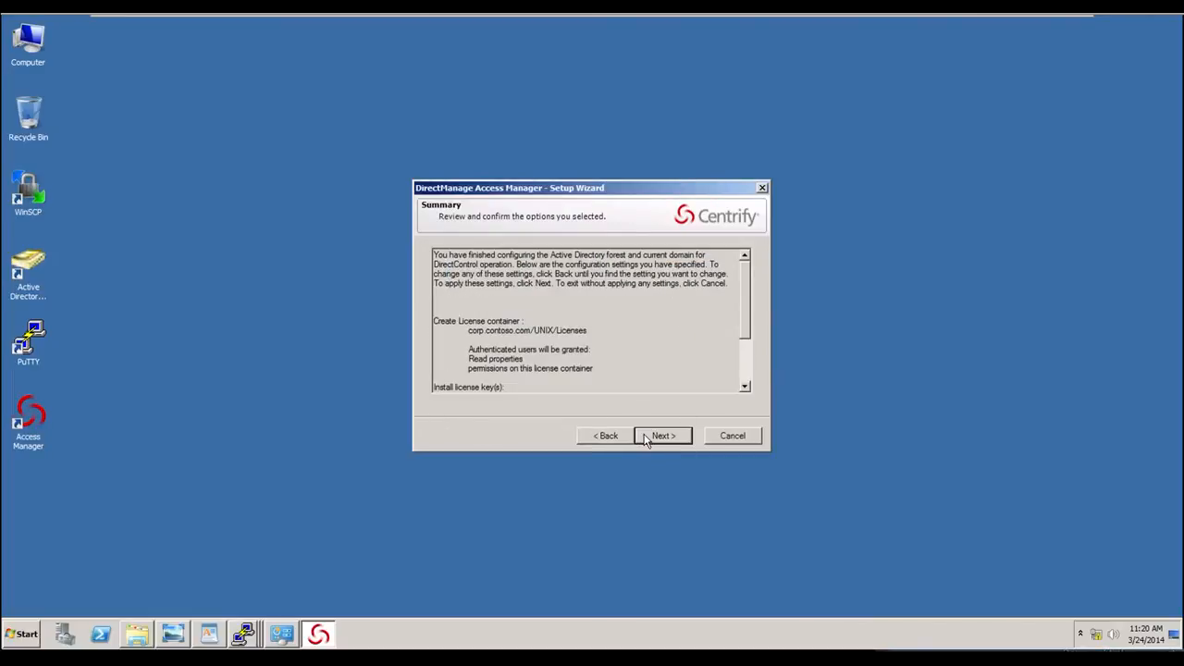
- Finish the setup wizard, then reposition and minimize the Access Manager console
{"action": "left_click", "coordinate": [654, 436]}
{"action": "left_click", "coordinate": [657, 434]}
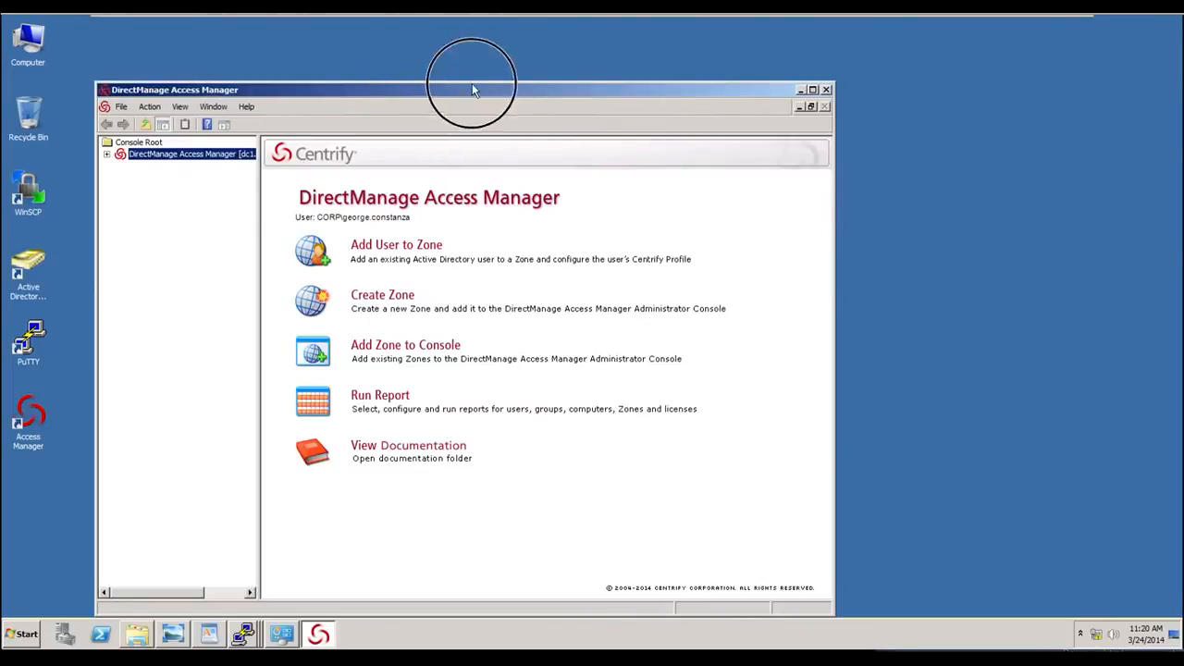
{"action": "left_click_drag", "start_coordinate": [476, 90], "coordinate": [577, 49]}
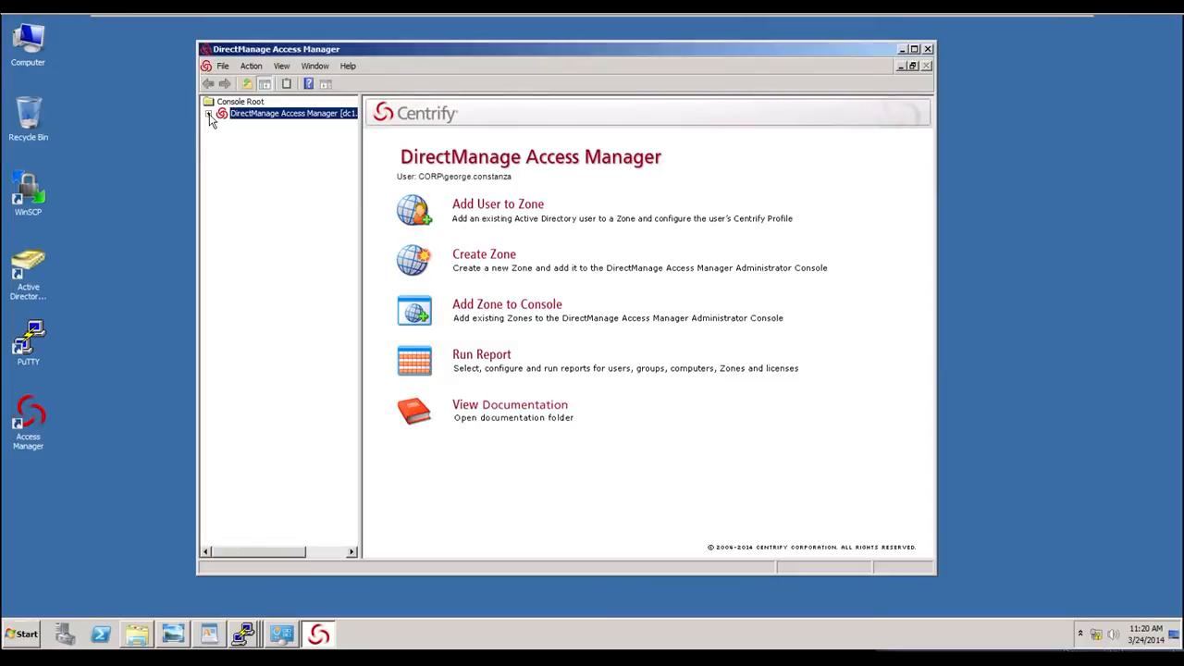
{"action": "left_click", "coordinate": [903, 50]}
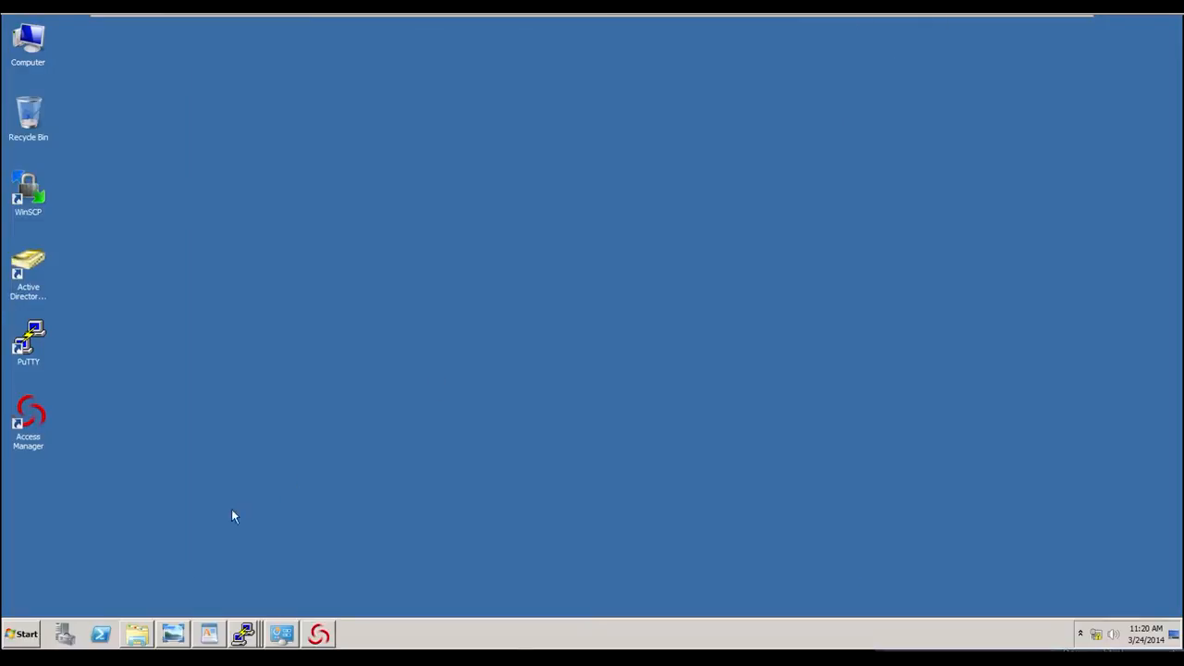
- Open the C:\ drive through the Run dialog
{"action": "left_click", "coordinate": [23, 632]}
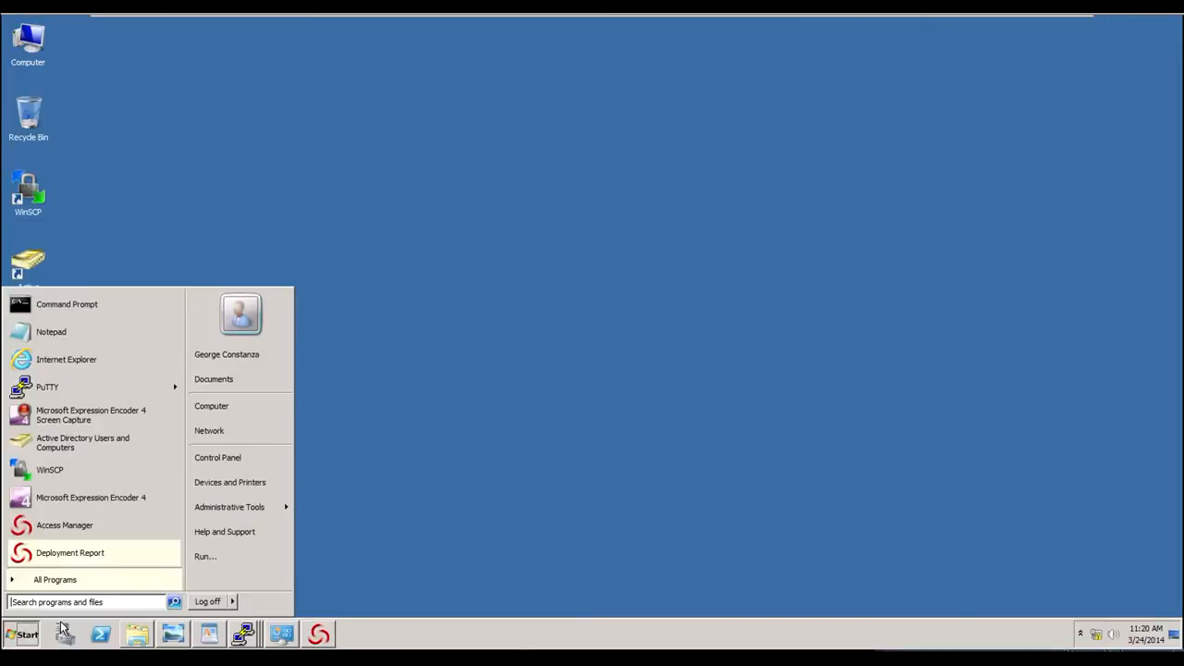
{"action": "left_click", "coordinate": [231, 555]}
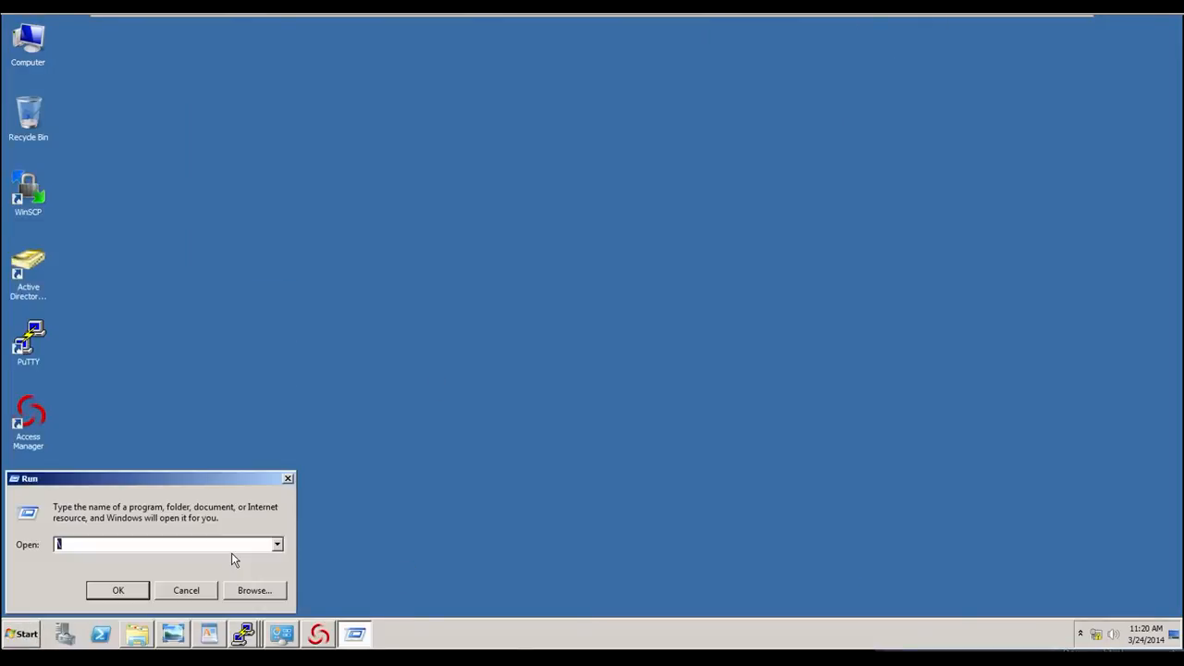
{"action": "type", "text": "c:\\"}
{"action": "key", "text": "Return"}
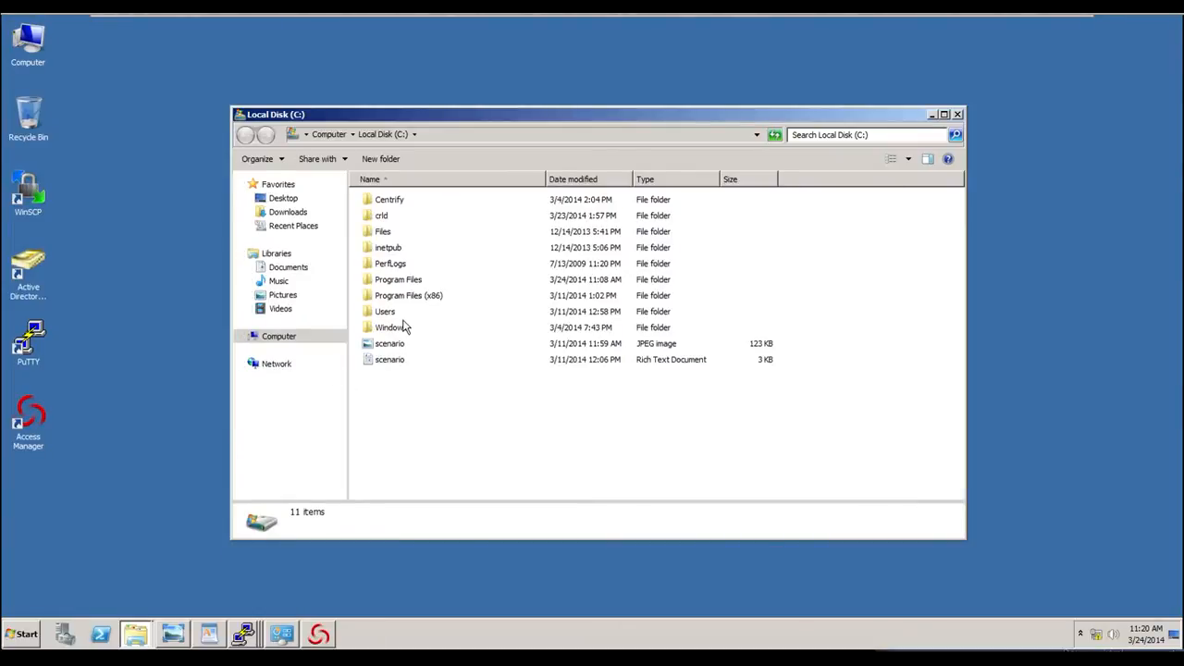
- Browse into the Centrify, Suite and DirectAudit folders on the C: drive
{"action": "left_click", "coordinate": [388, 201]}
{"action": "key", "text": "F2"}
{"action": "right_click", "coordinate": [385, 202]}
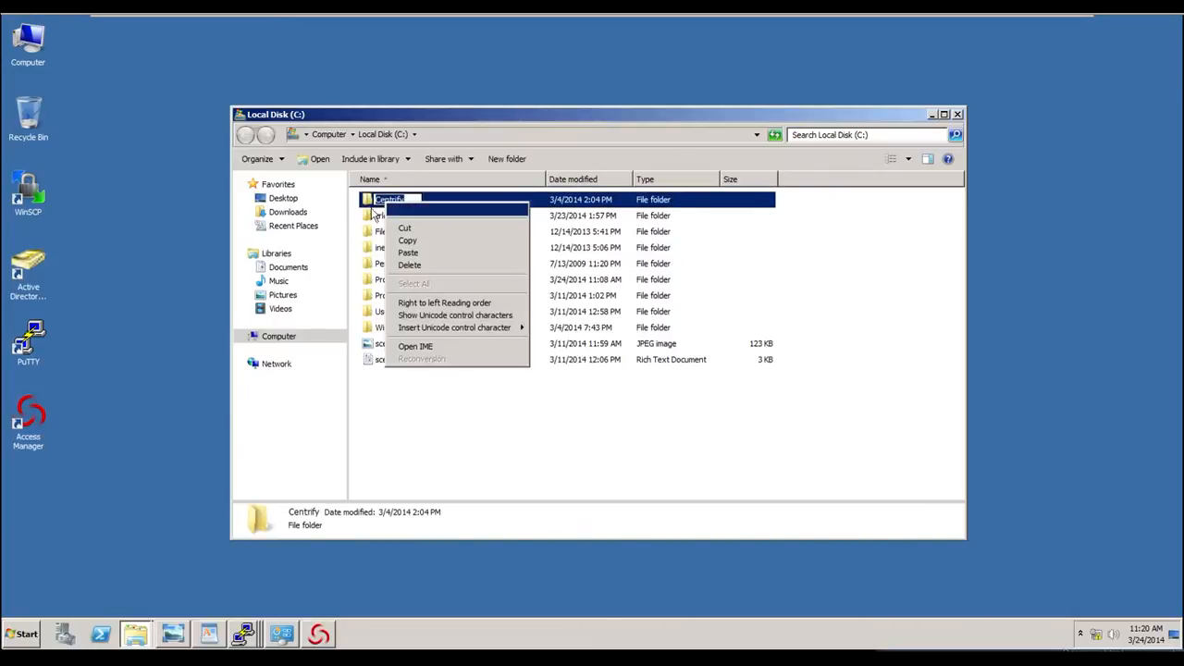
{"action": "left_click", "coordinate": [367, 200]}
{"action": "left_click", "coordinate": [367, 199]}
{"action": "right_click", "coordinate": [366, 204]}
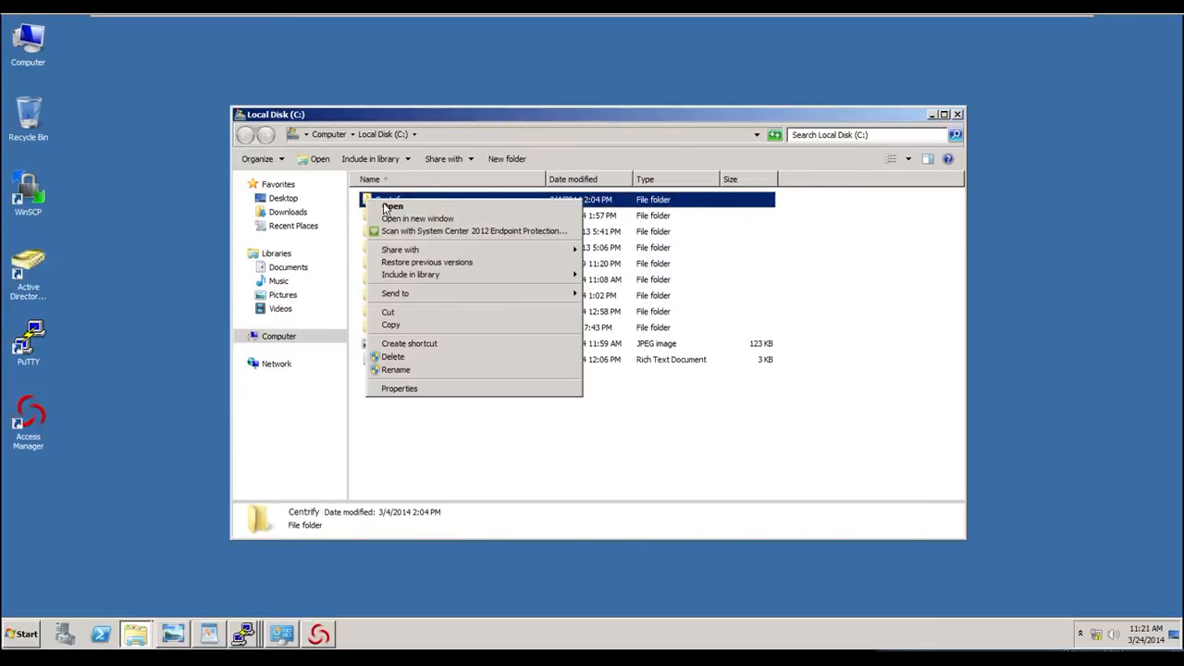
{"action": "left_click", "coordinate": [385, 205]}
{"action": "right_click", "coordinate": [384, 217]}
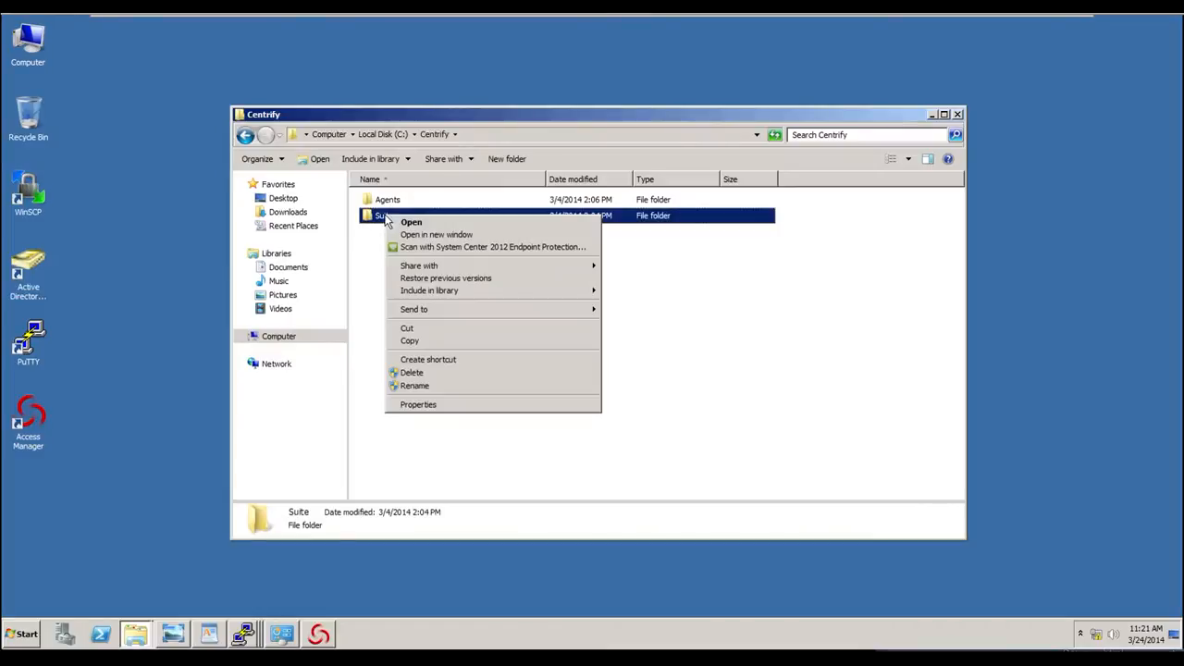
{"action": "left_click", "coordinate": [392, 222]}
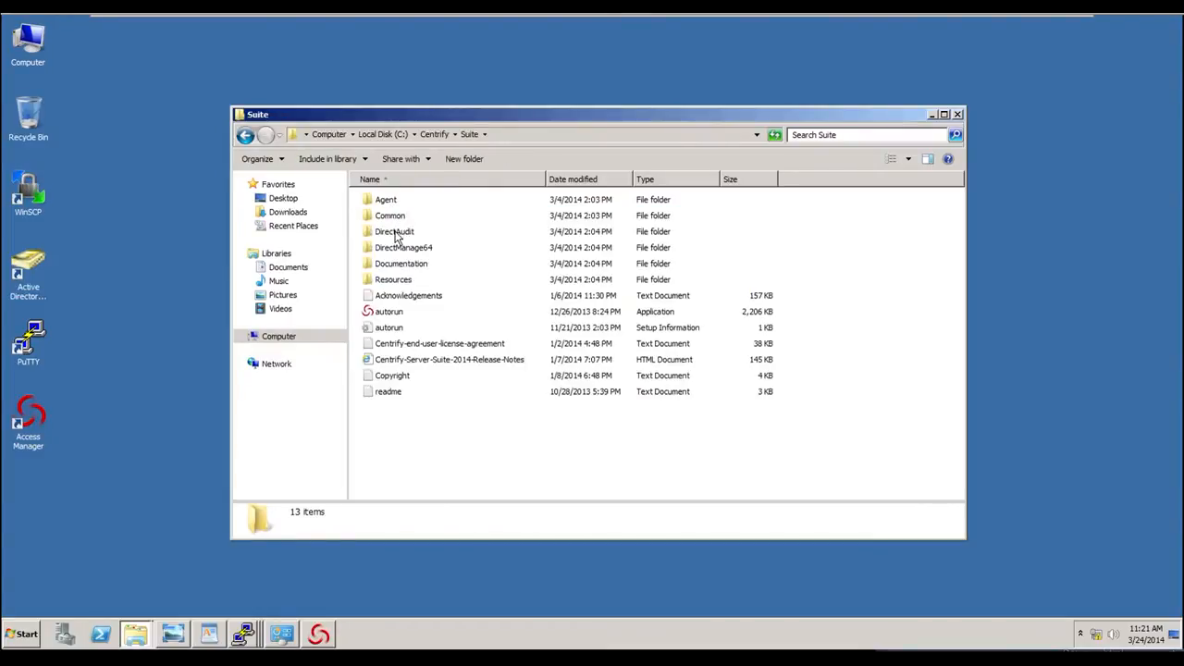
{"action": "right_click", "coordinate": [396, 233]}
{"action": "left_click", "coordinate": [413, 238]}
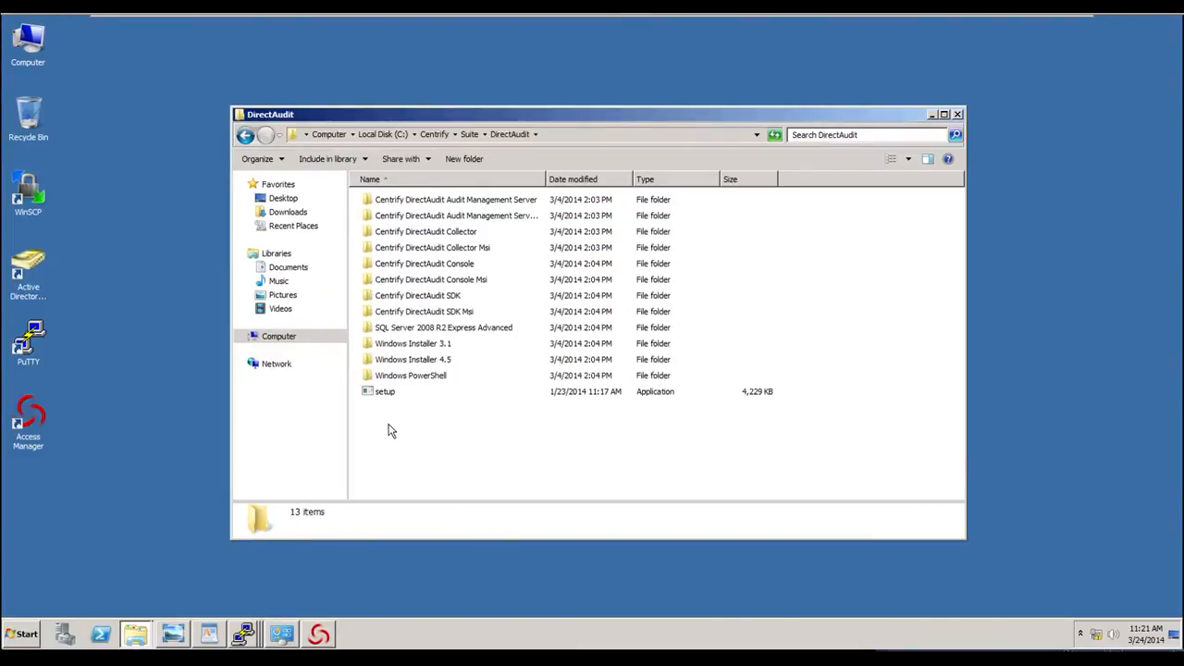
- Run the DirectAudit setup program as administrator and allow it to start
{"action": "right_click", "coordinate": [385, 395]}
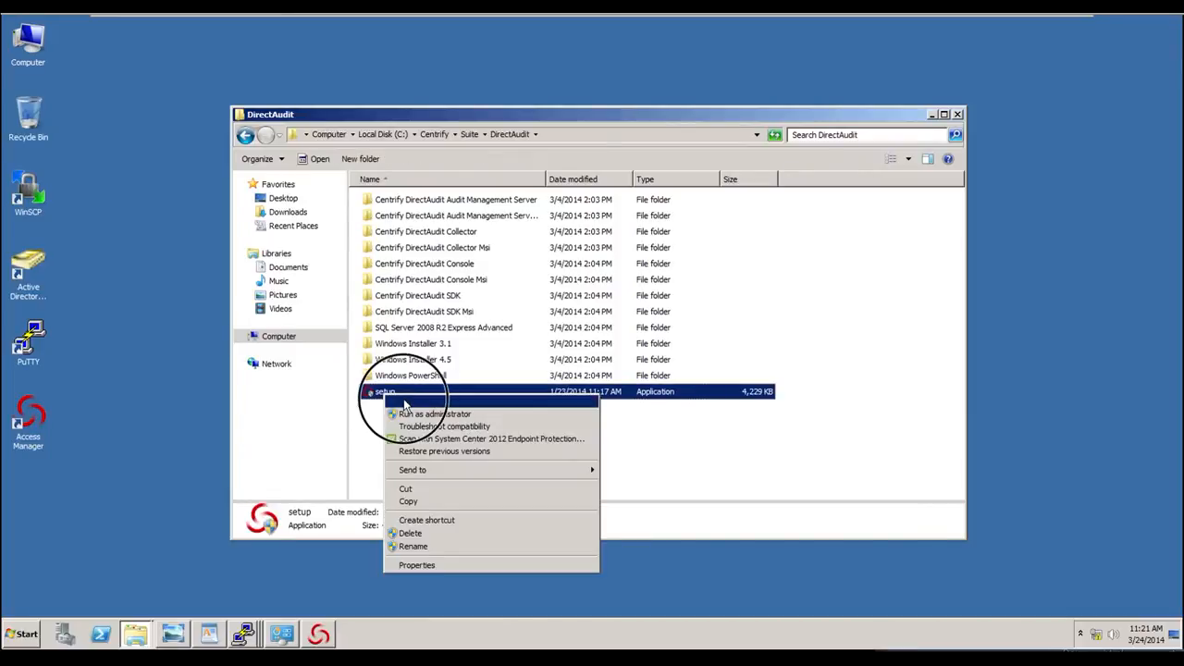
{"action": "left_click", "coordinate": [408, 401]}
{"action": "left_click", "coordinate": [672, 366]}
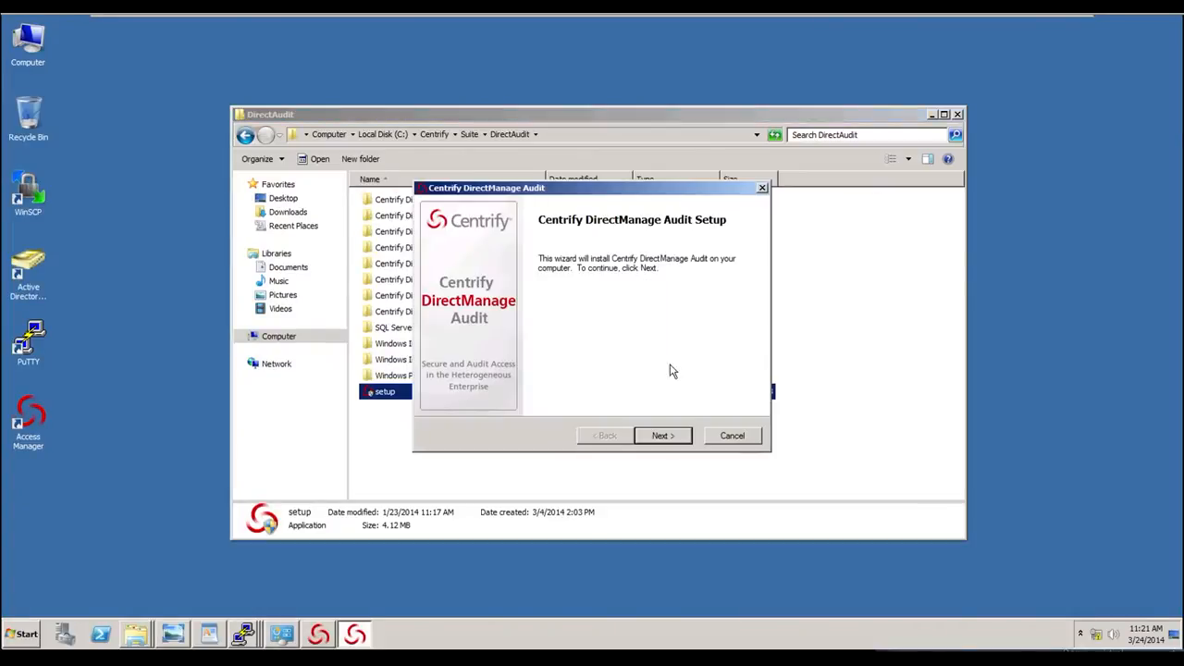
- Advance the DirectManage Audit installer and accept the license agreement
{"action": "left_click", "coordinate": [663, 436]}
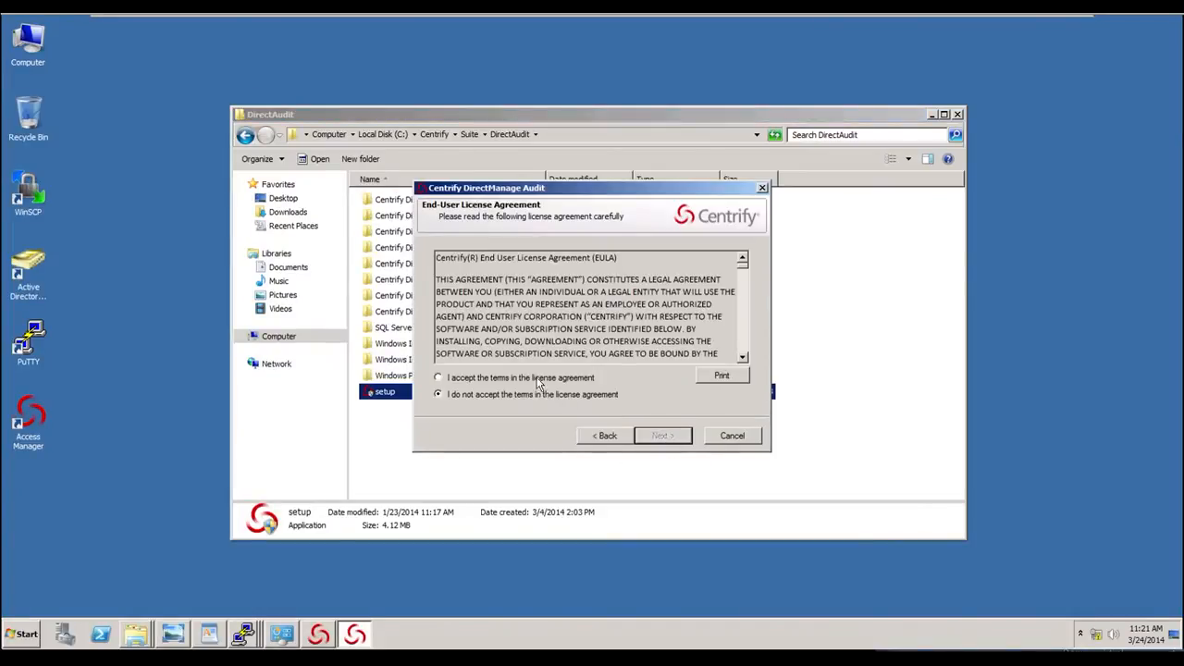
{"action": "left_click", "coordinate": [530, 379]}
{"action": "left_click", "coordinate": [675, 438]}
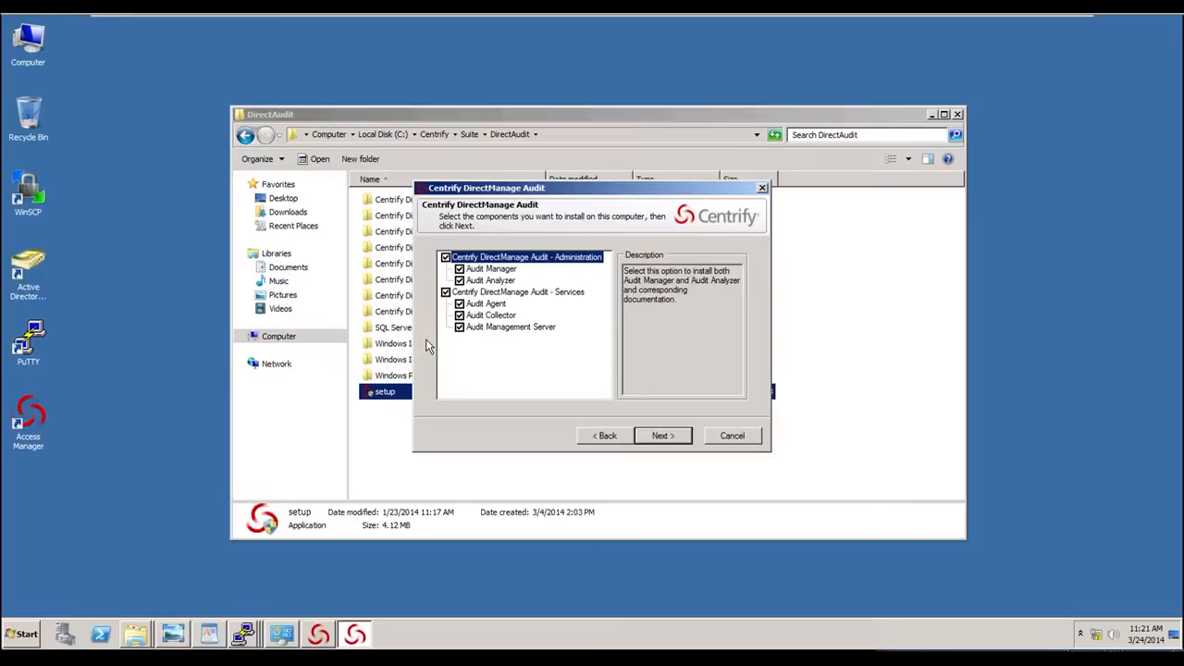
- Keep all Administration and Services components selected and start the DirectManage Audit installation
{"action": "left_click", "coordinate": [681, 440]}
{"action": "left_click", "coordinate": [680, 440]}
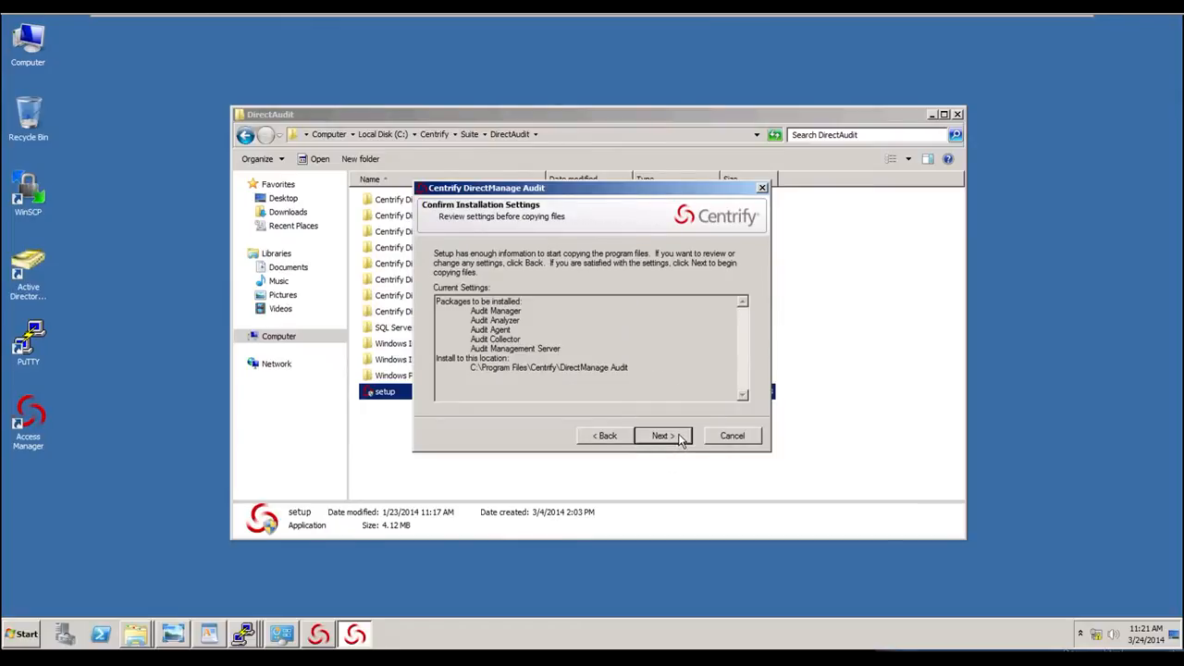
{"action": "left_click", "coordinate": [681, 439]}
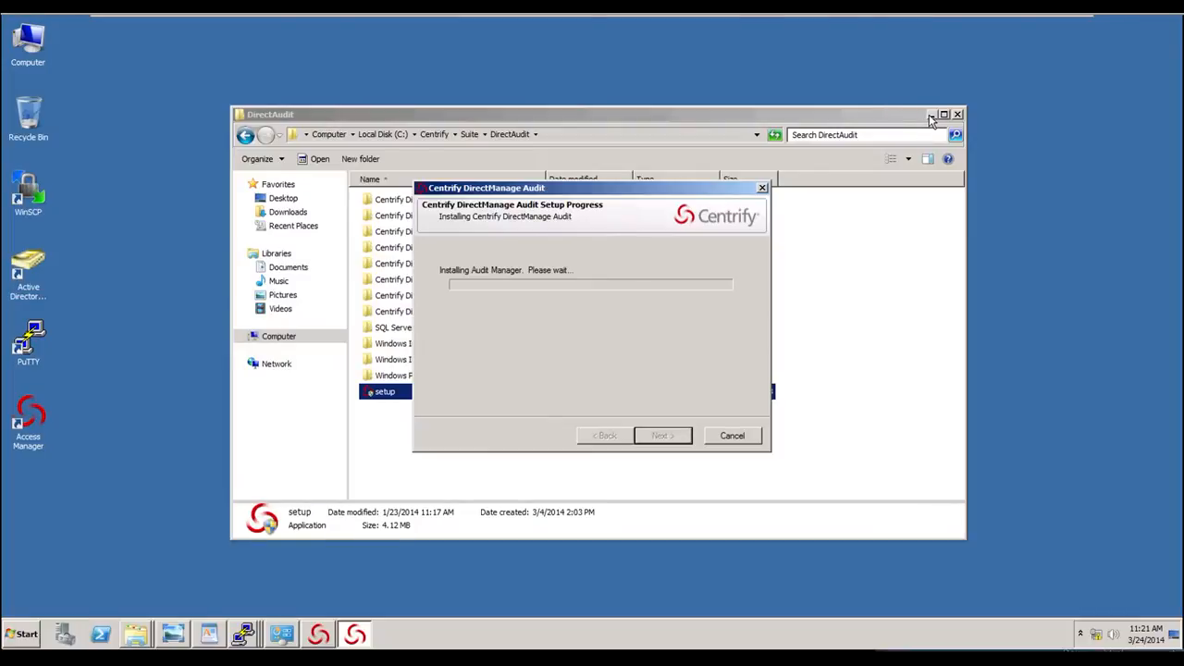
- Minimize the folder window and bring the Access Manager console back to the front
{"action": "left_click", "coordinate": [932, 115]}
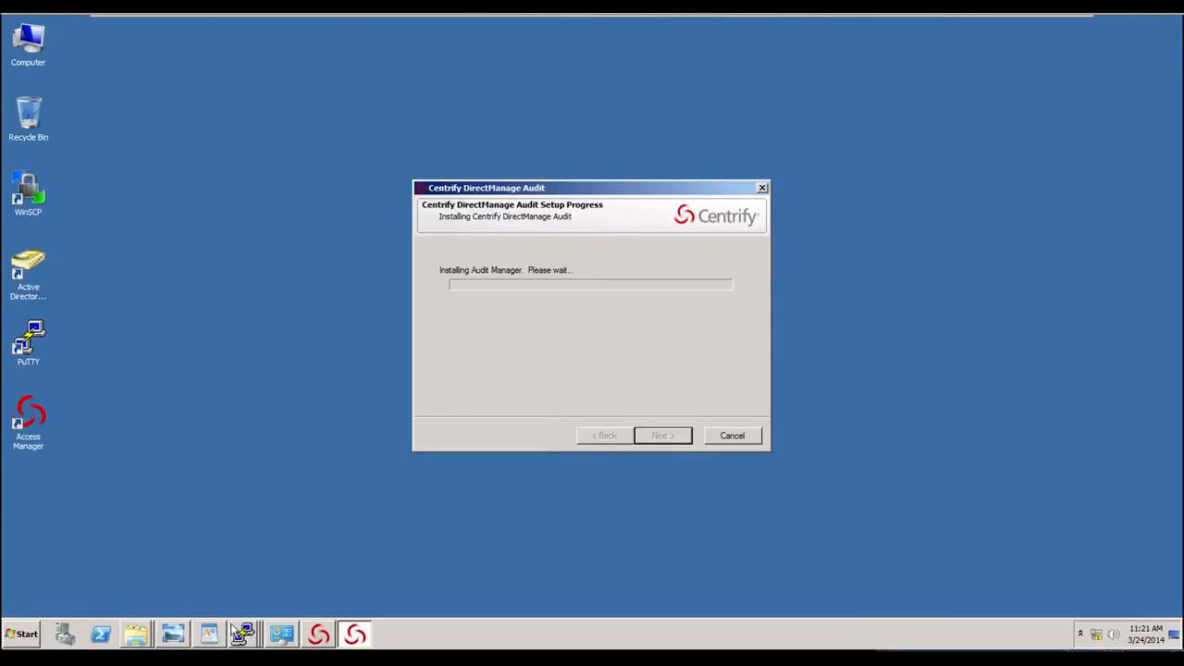
{"action": "left_click_drag", "start_coordinate": [293, 633], "coordinate": [328, 630]}
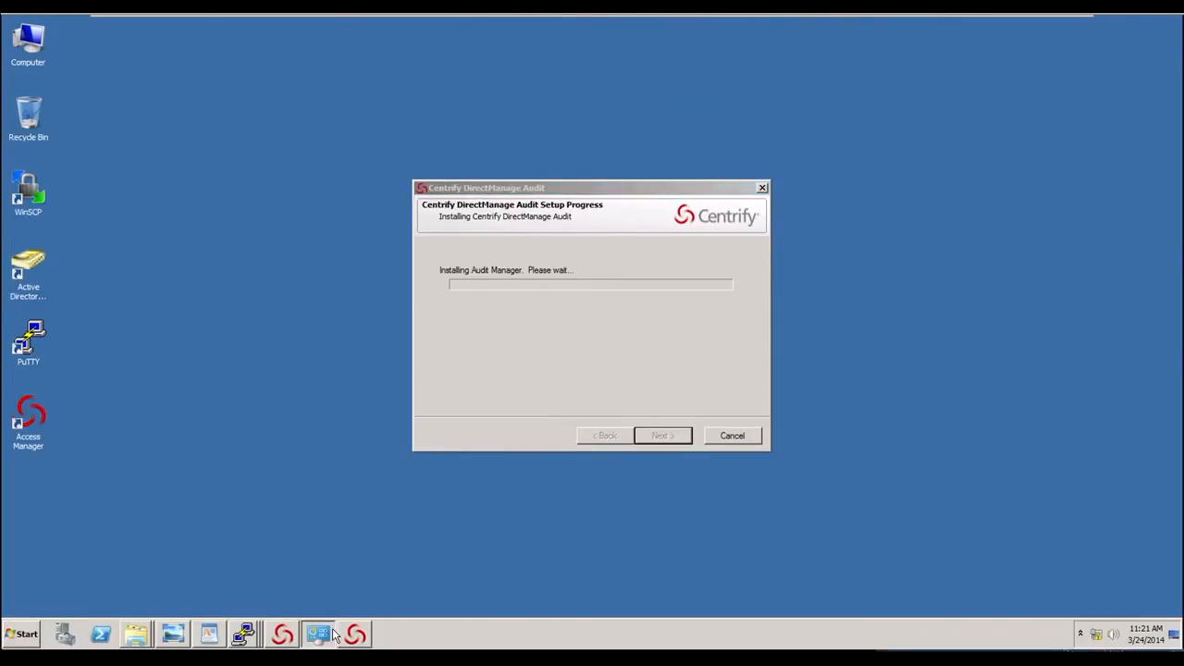
{"action": "left_click", "coordinate": [282, 634]}
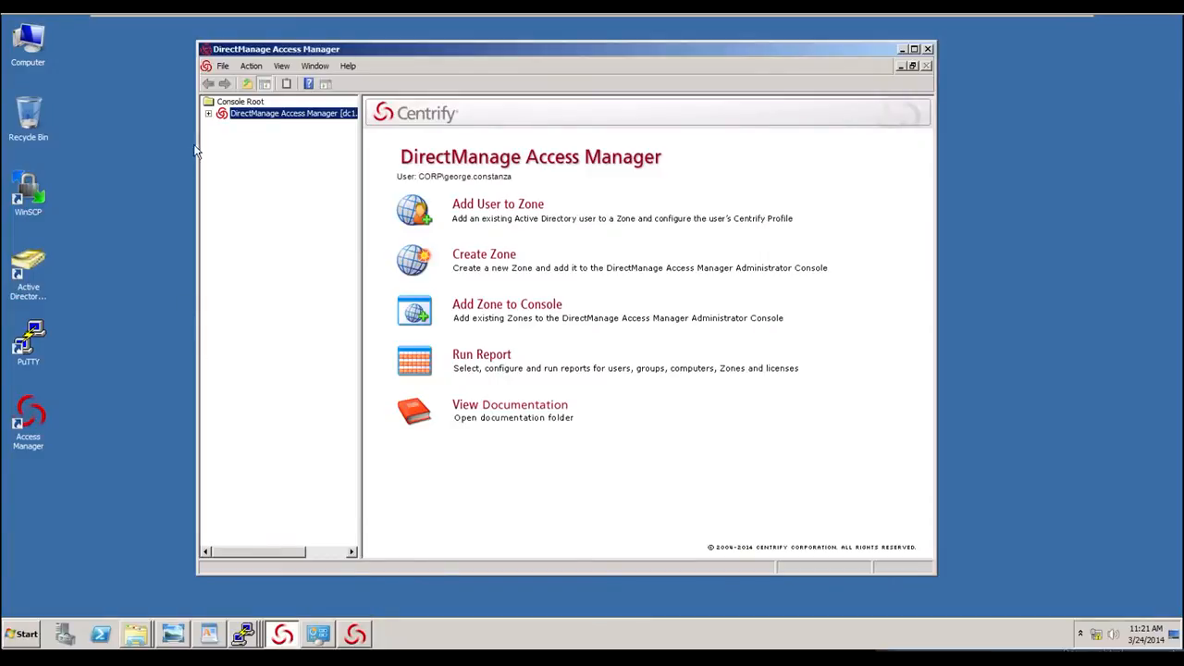
- Create a new zone named Model in corp.contoso.com/UNIX/Zones using the default zone type
{"action": "left_click", "coordinate": [209, 113]}
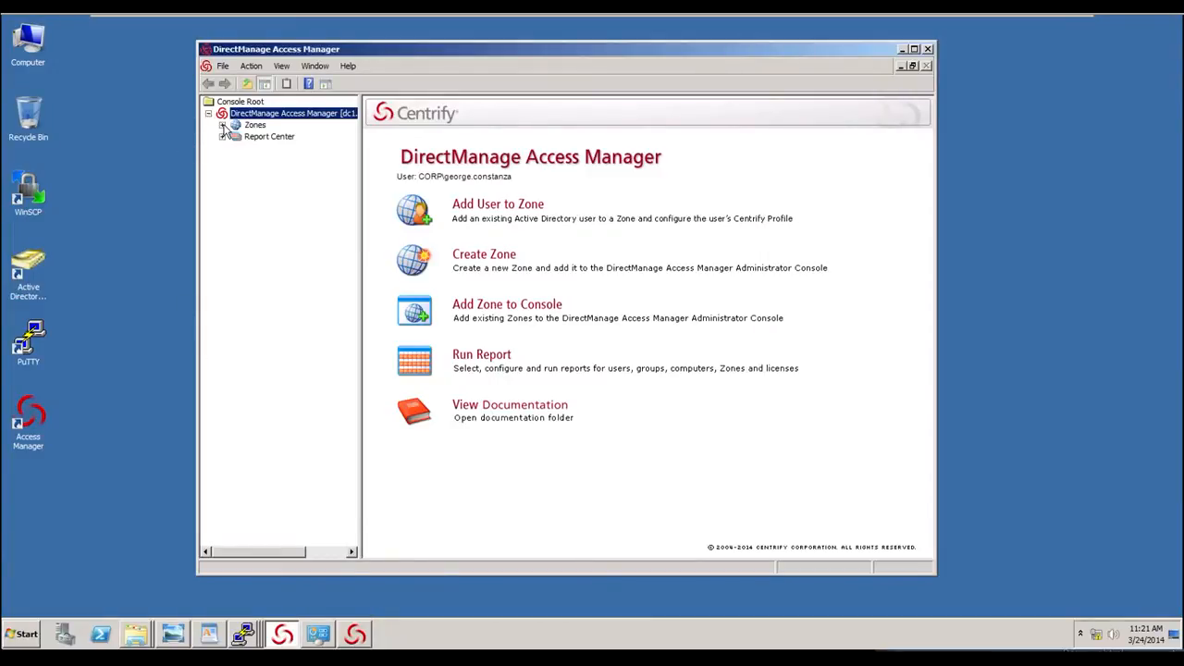
{"action": "left_click", "coordinate": [222, 126]}
{"action": "right_click", "coordinate": [254, 132]}
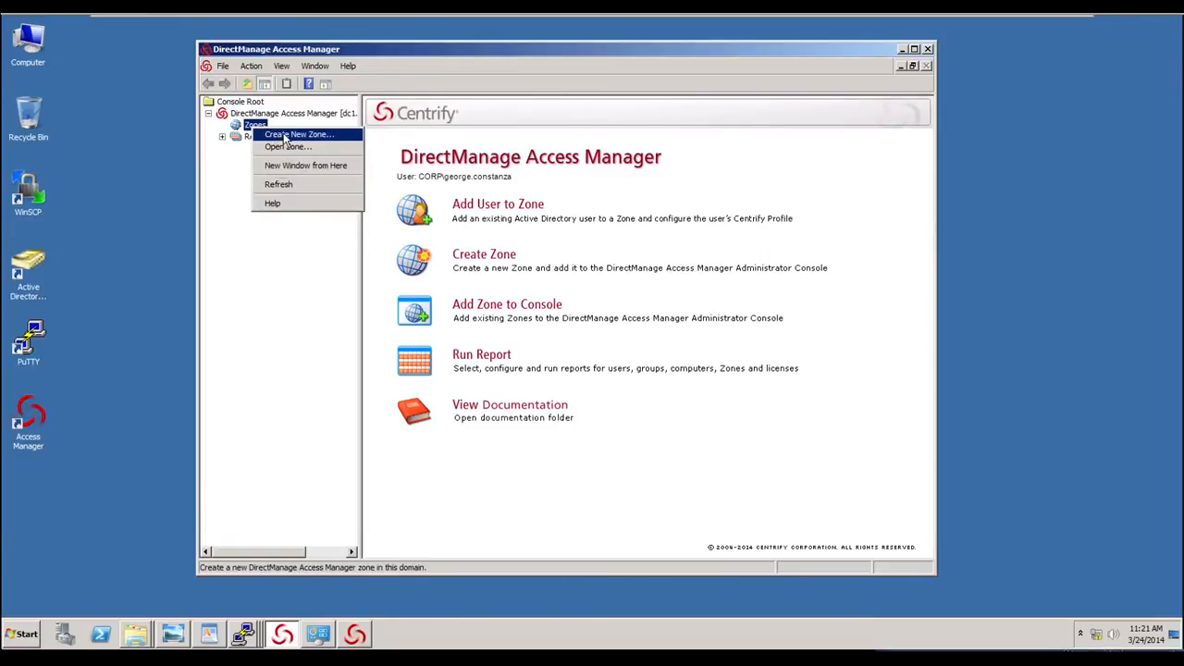
{"action": "left_click", "coordinate": [285, 139]}
{"action": "type", "text": "Model"}
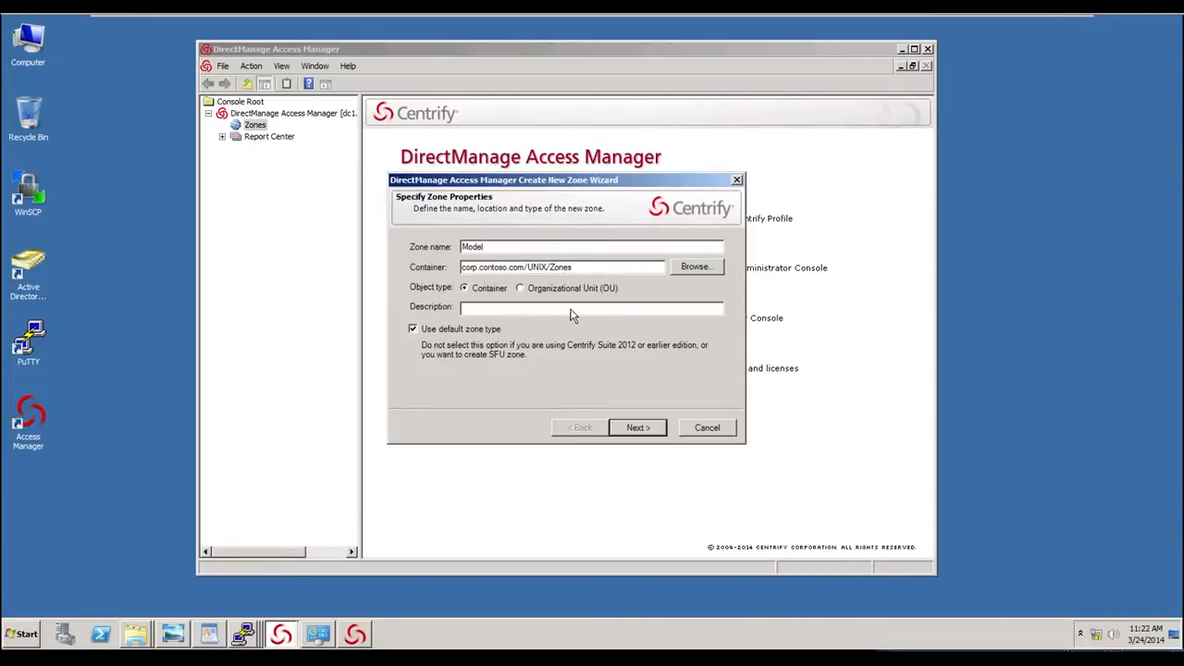
{"action": "left_click", "coordinate": [638, 428]}
{"action": "left_click", "coordinate": [641, 430]}
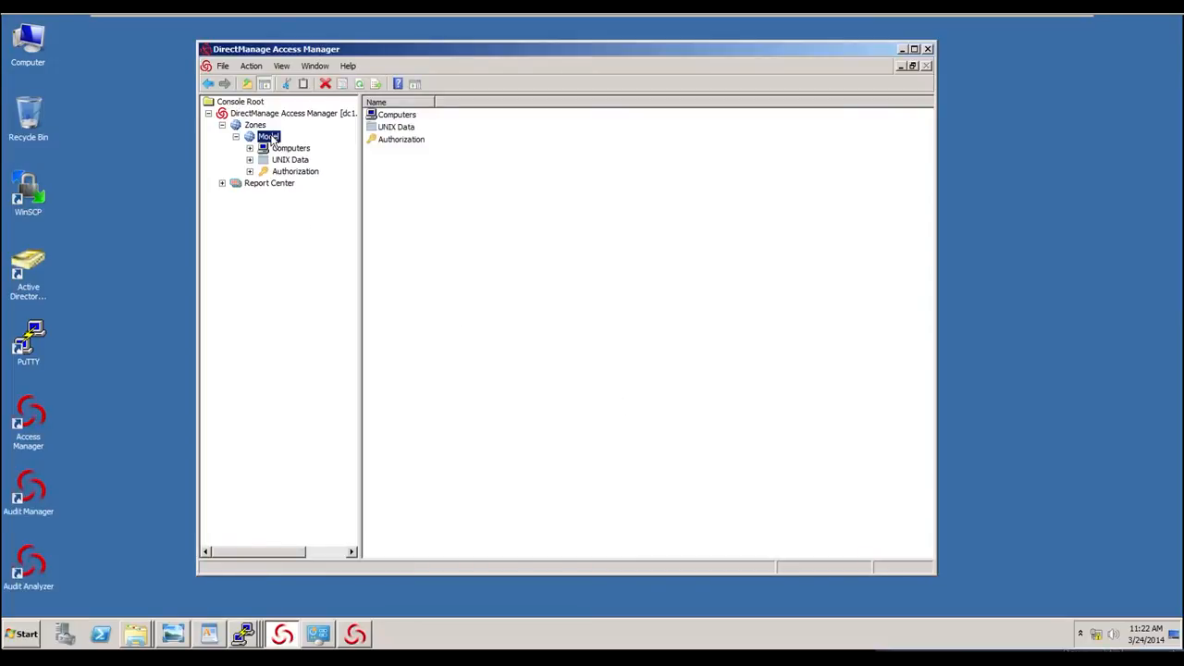
- Open the Model zone's properties on the User Defaults tab
{"action": "right_click", "coordinate": [272, 137]}
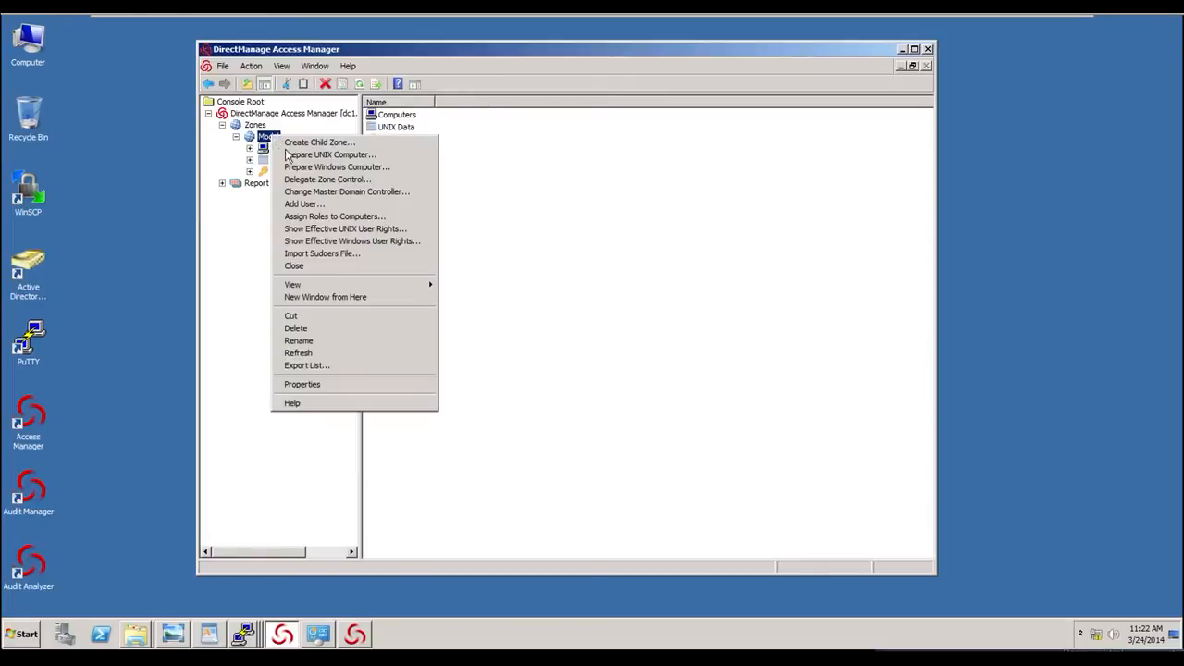
{"action": "left_click", "coordinate": [327, 385]}
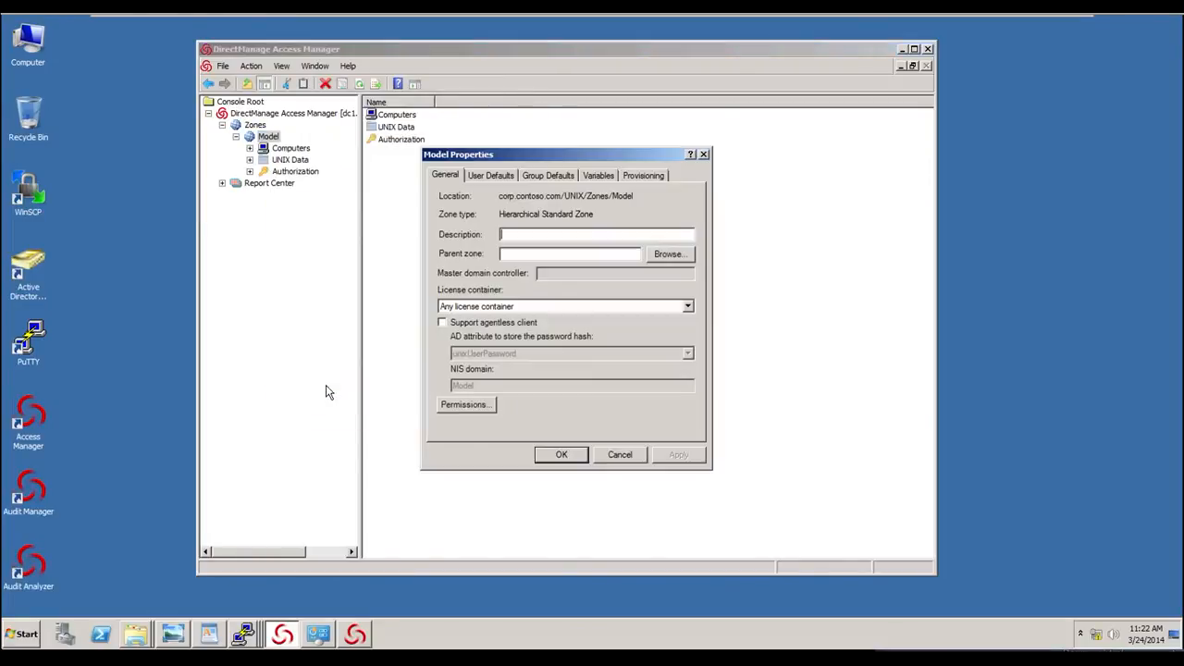
{"action": "left_click", "coordinate": [489, 175]}
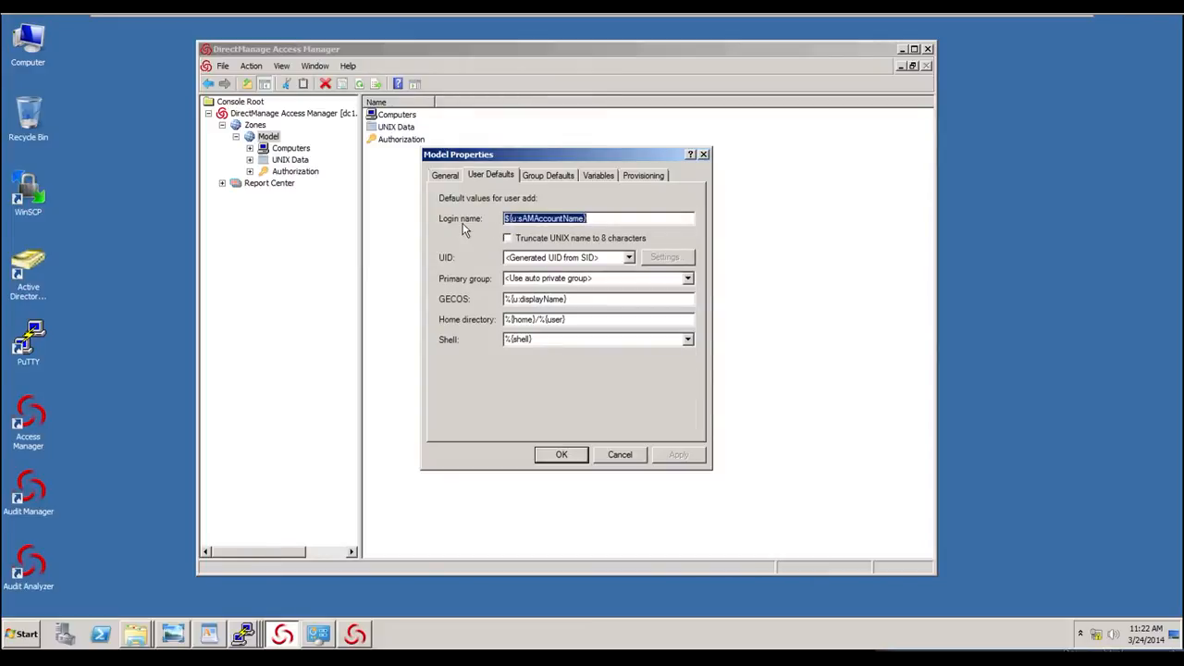
- Try the auto incremented UID option, view its UID settings, and set the UID default back to Generated UID from SID
{"action": "left_click", "coordinate": [629, 257]}
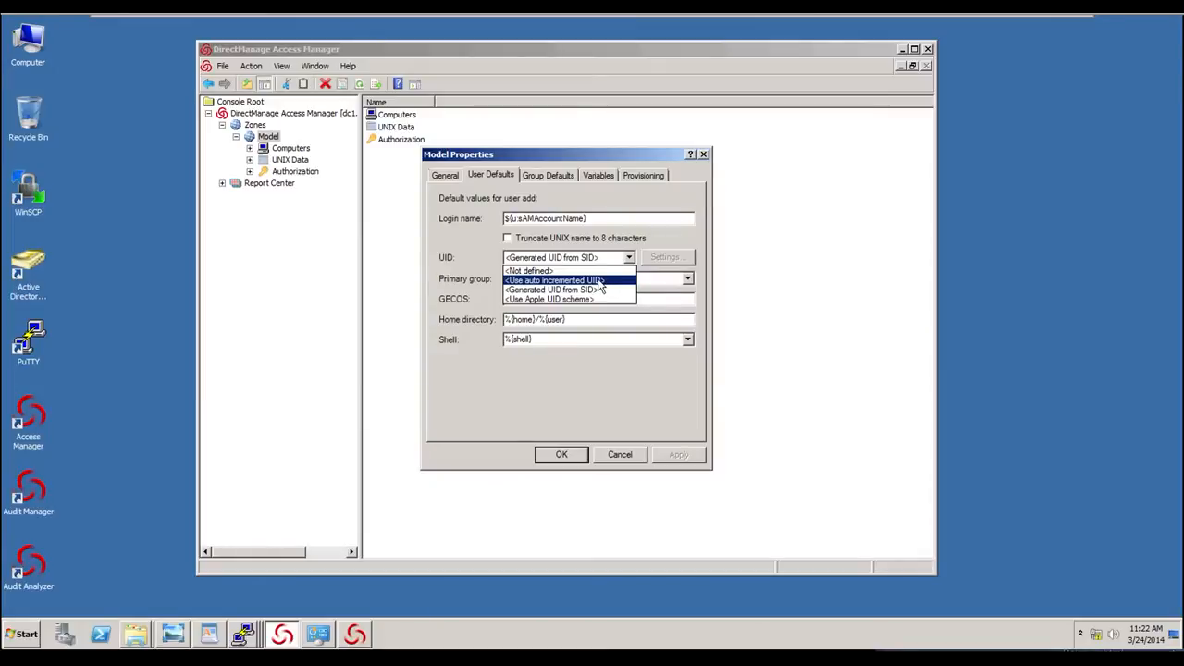
{"action": "left_click", "coordinate": [599, 280]}
{"action": "left_click", "coordinate": [663, 261]}
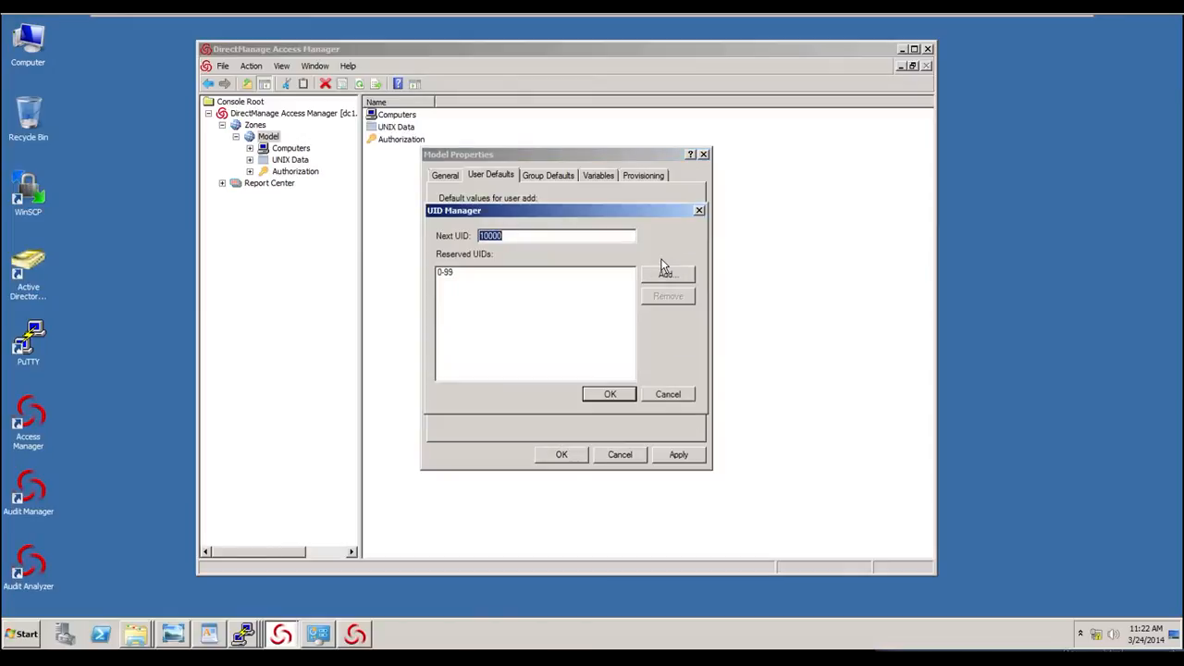
{"action": "left_click", "coordinate": [670, 394]}
{"action": "left_click", "coordinate": [629, 257]}
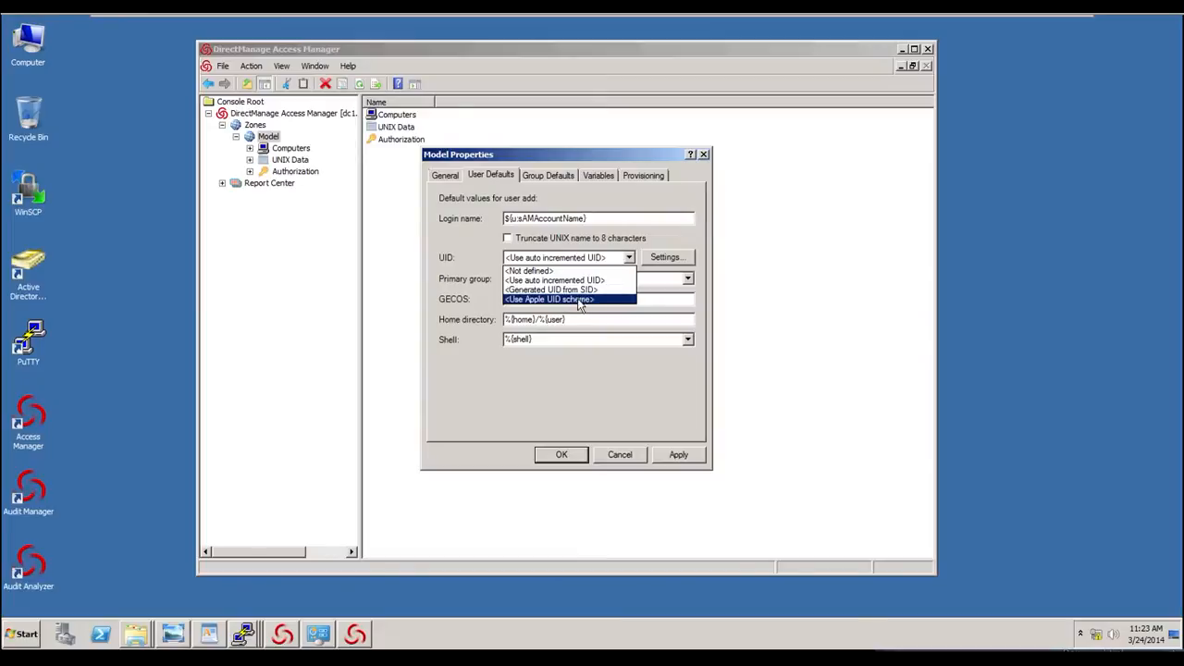
{"action": "left_click", "coordinate": [597, 289]}
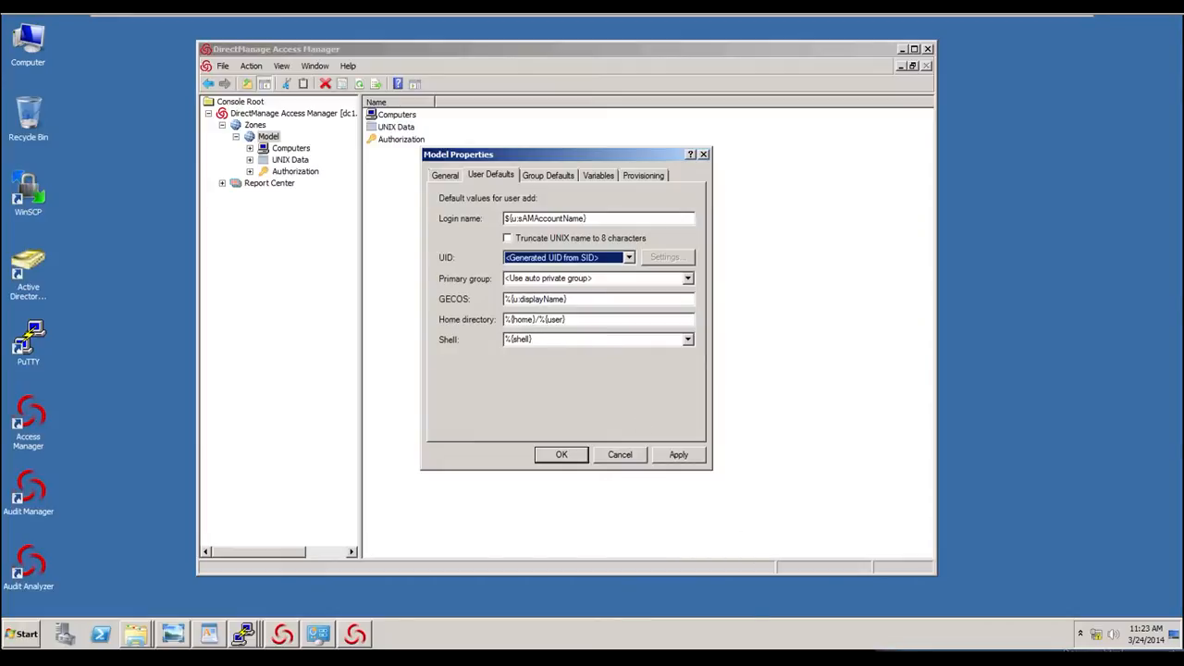
- Review the home directory, shell choices and group defaults, and confirm the Model zone properties
{"action": "mouse_move", "coordinate": [416, 313]}
{"action": "left_mouse_down"}
{"action": "mouse_move", "coordinate": [417, 327]}
{"action": "mouse_move", "coordinate": [521, 362]}
{"action": "mouse_move", "coordinate": [738, 368]}
{"action": "left_mouse_up"}
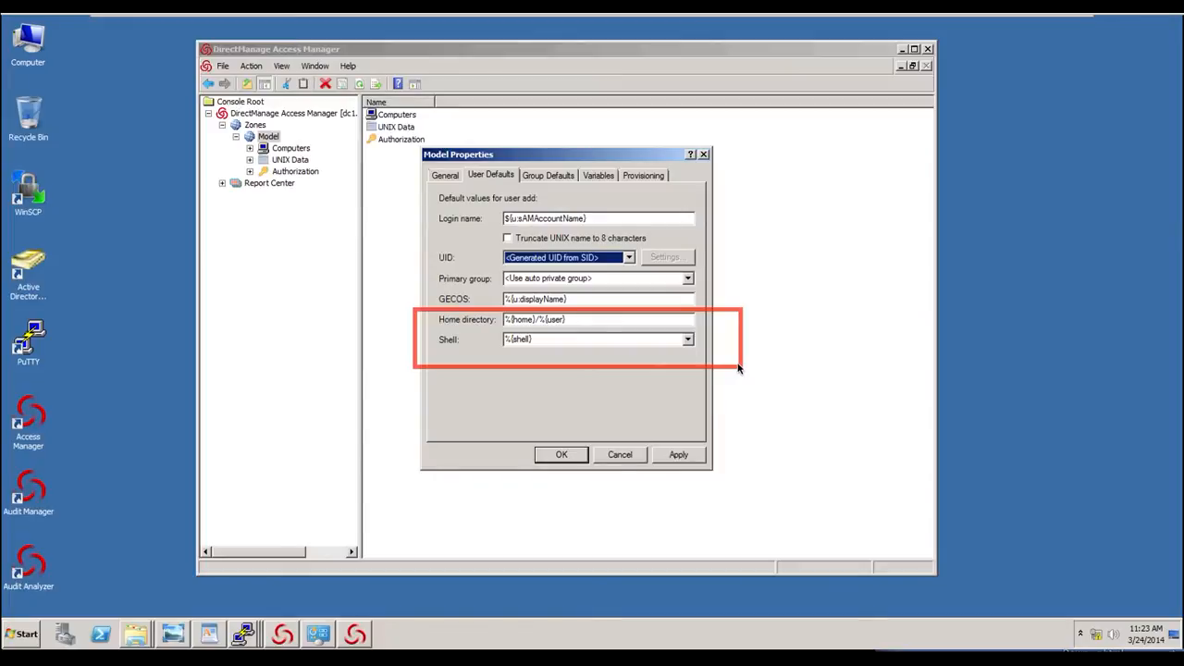
{"action": "key", "text": "Escape"}
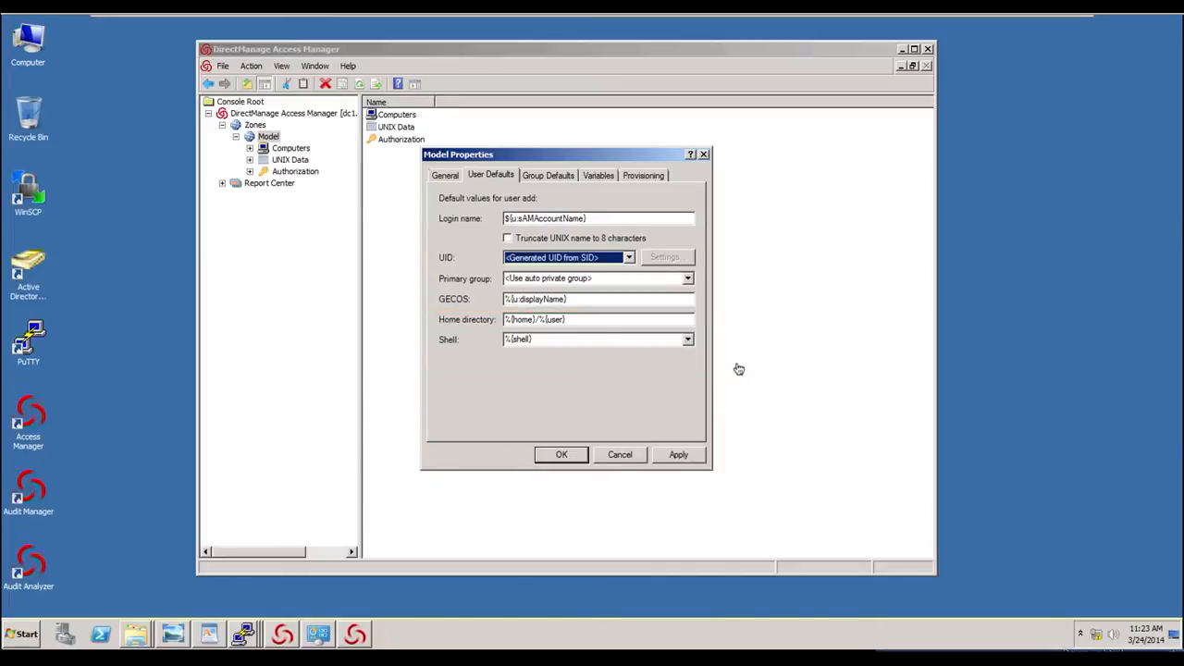
{"action": "left_click", "coordinate": [687, 338]}
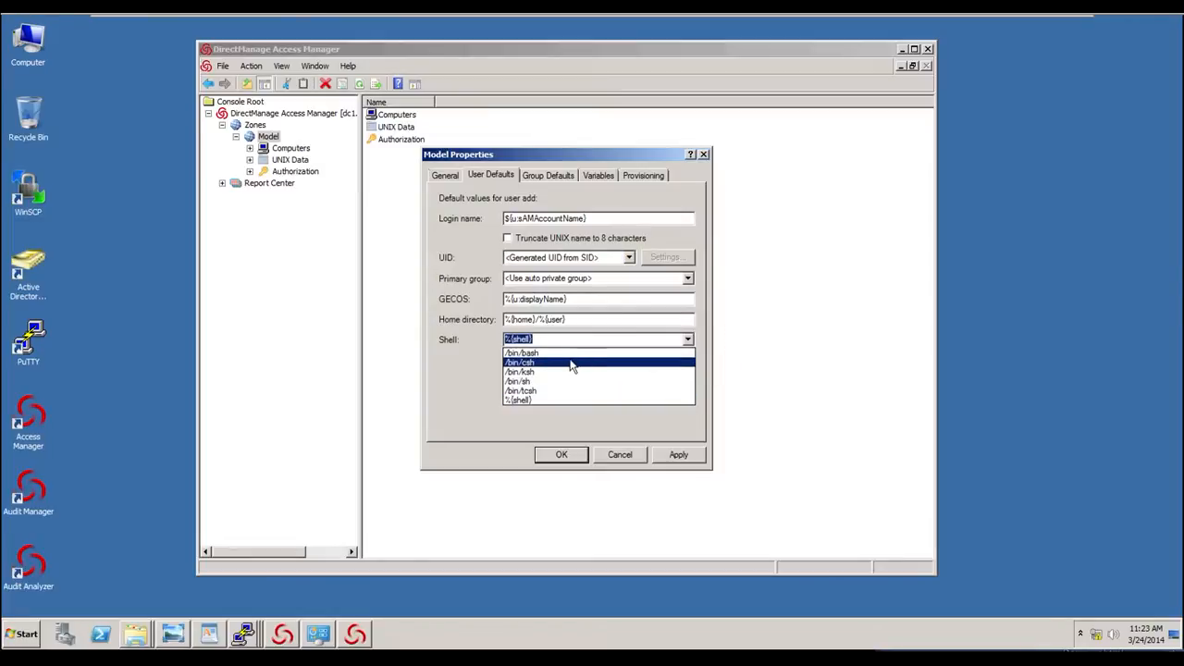
{"action": "left_click", "coordinate": [441, 376]}
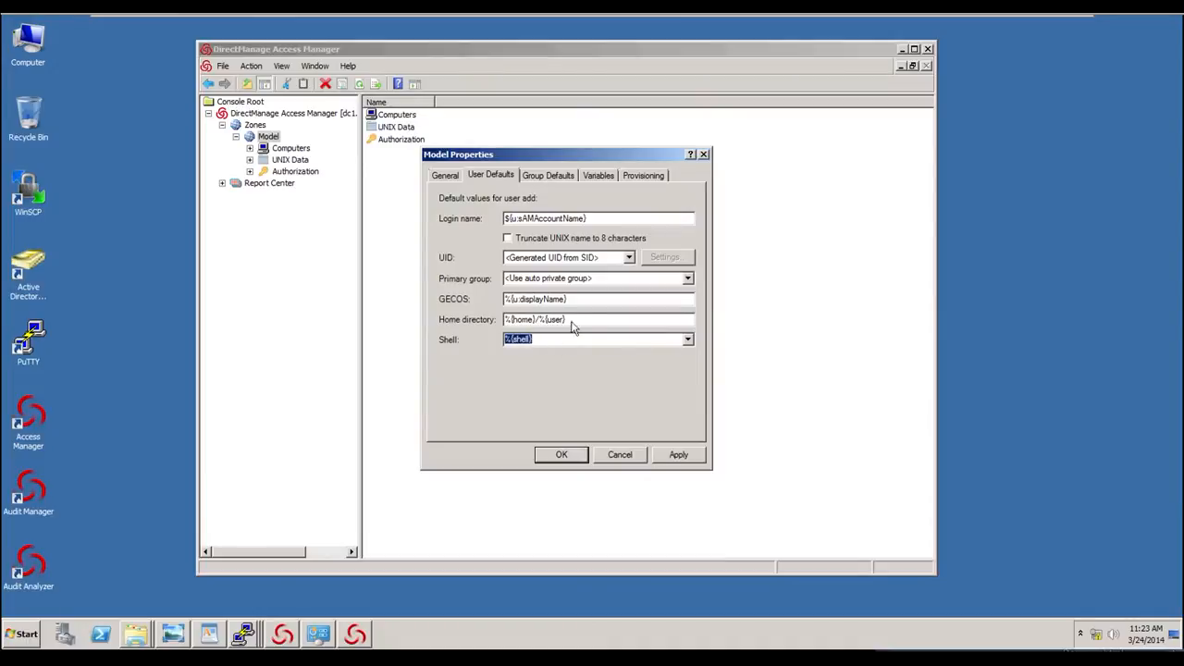
{"action": "left_click", "coordinate": [552, 177]}
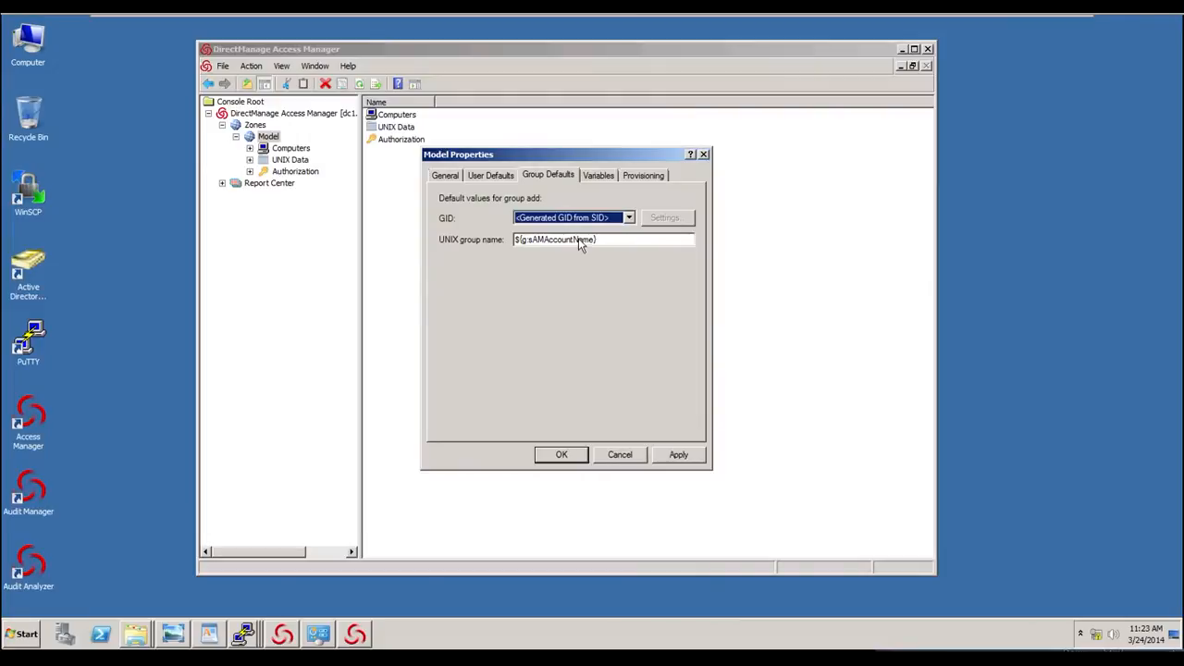
{"action": "left_click", "coordinate": [576, 457]}
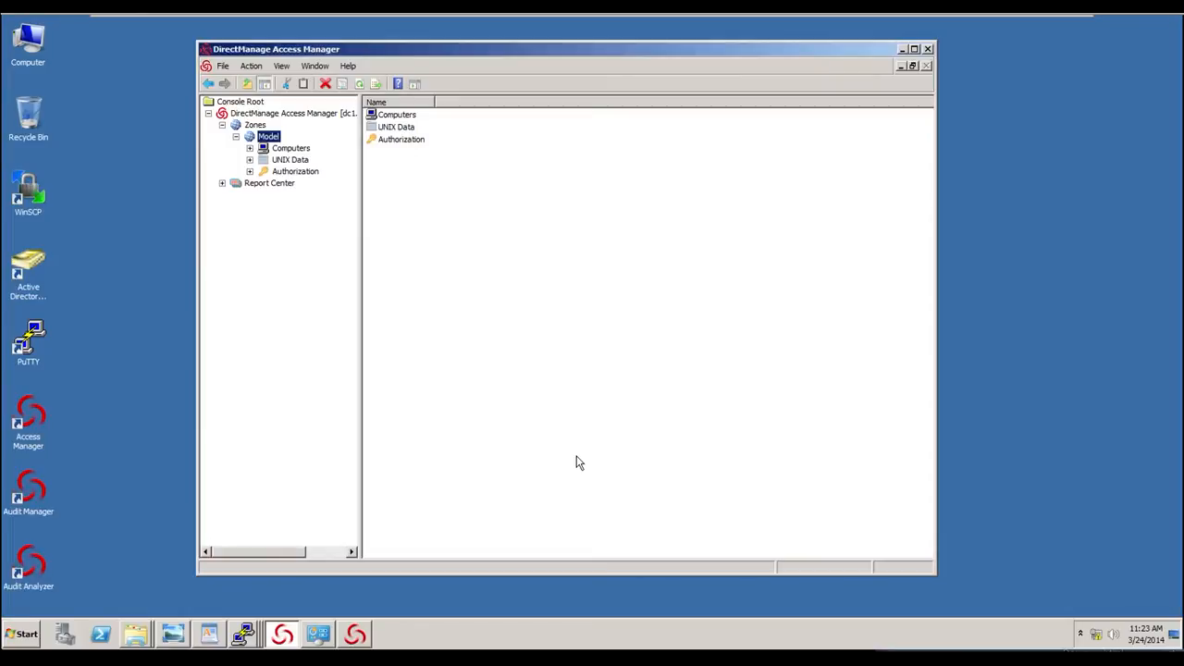
- Finish the DirectManage Audit setup, launch its configuration wizard, and advance past the new DefaultInstallation and license pages
{"action": "left_click", "coordinate": [356, 636]}
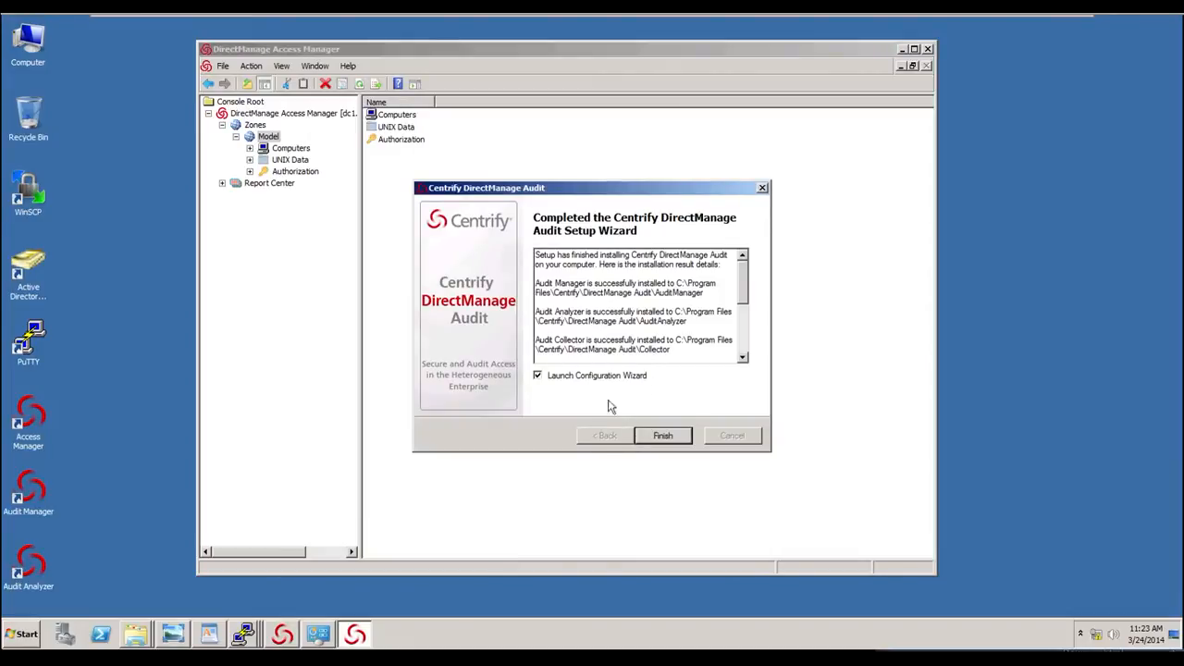
{"action": "left_click", "coordinate": [678, 439]}
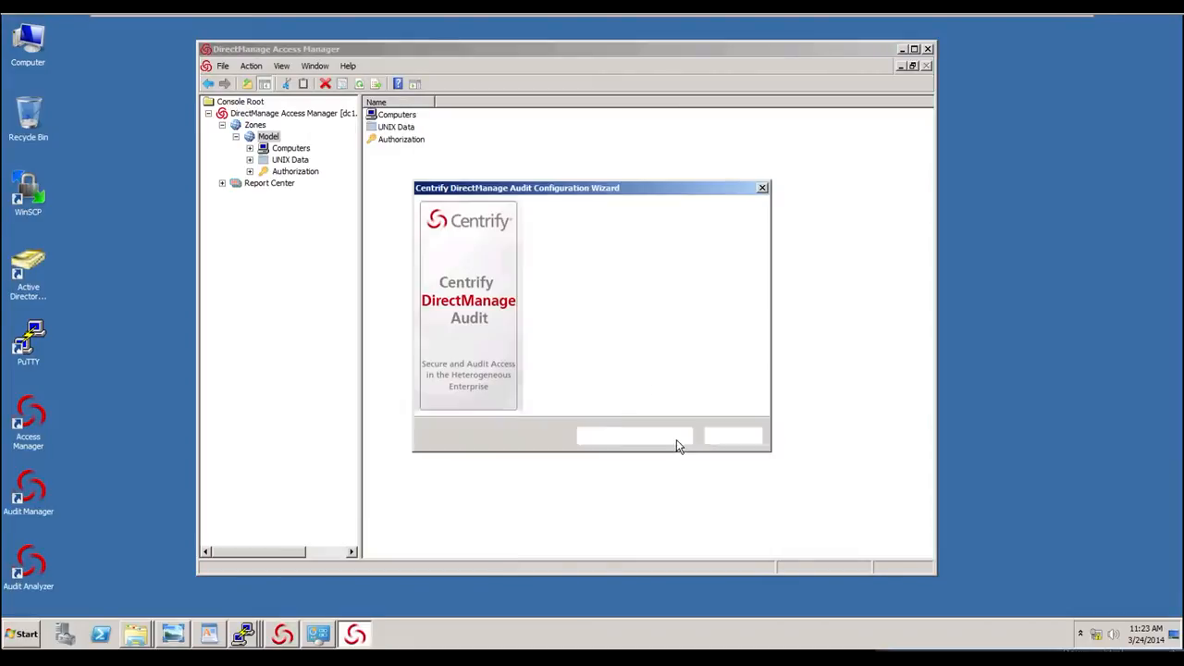
{"action": "left_click", "coordinate": [678, 439]}
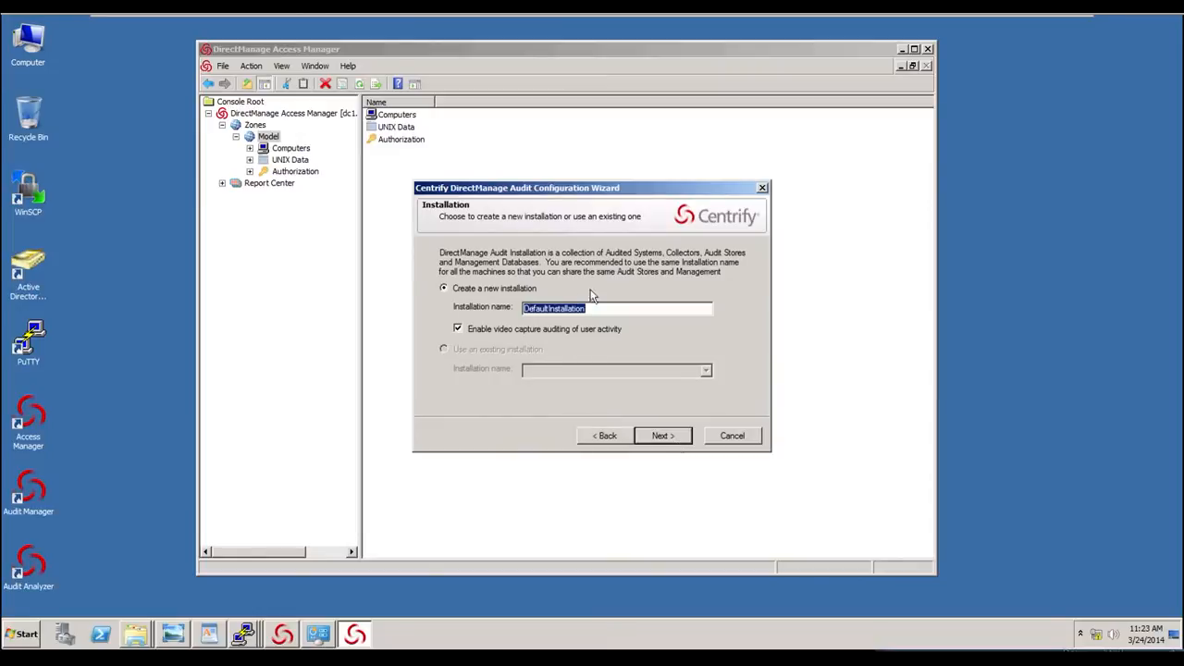
{"action": "left_click", "coordinate": [679, 438]}
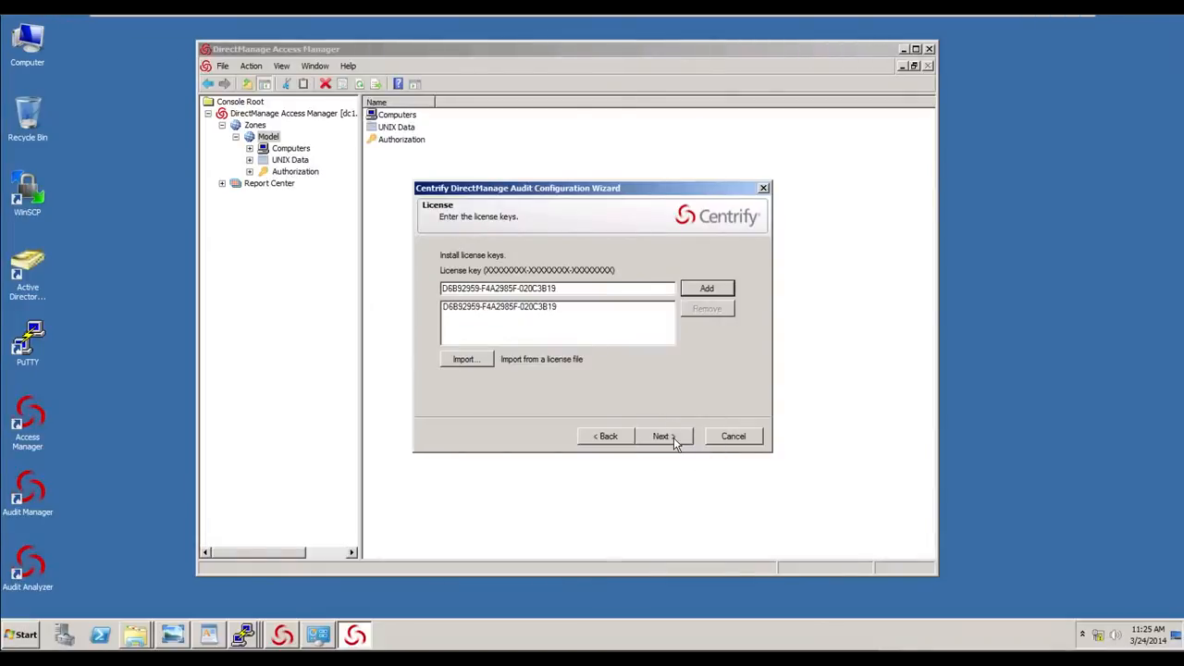
{"action": "left_click", "coordinate": [674, 439]}
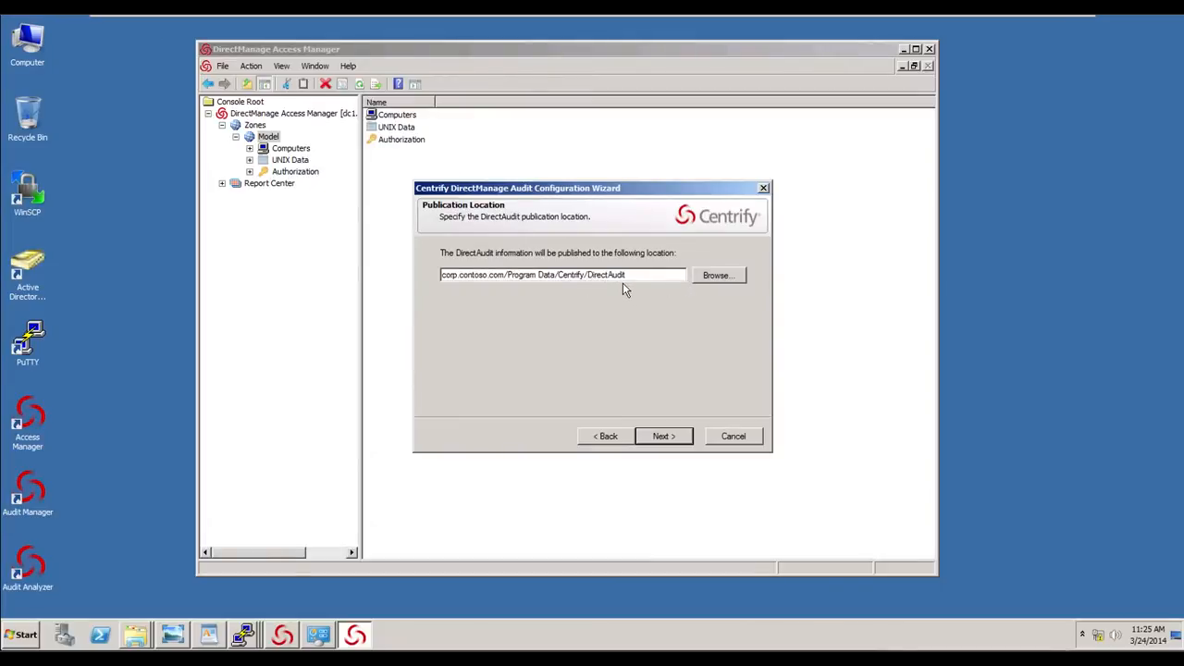
- Set the DirectAudit publication location to corp.contoso.com/UNIX/Licenses and continue the configuration wizard
{"action": "left_click", "coordinate": [714, 275]}
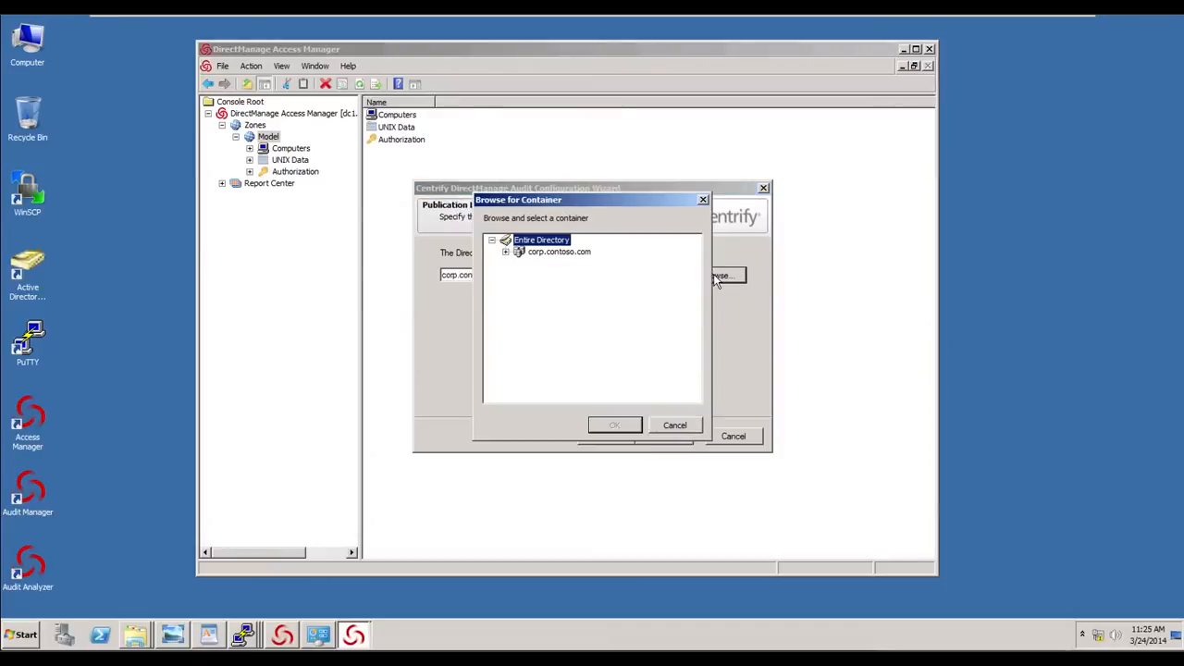
{"action": "left_click", "coordinate": [507, 252]}
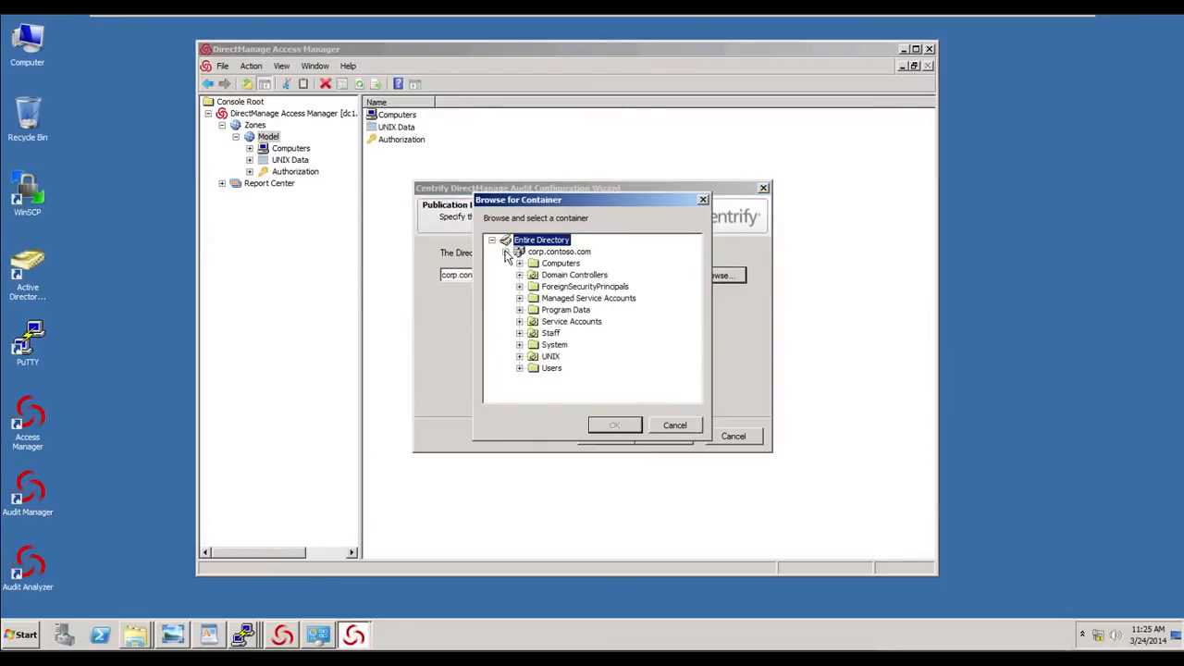
{"action": "left_click", "coordinate": [519, 357]}
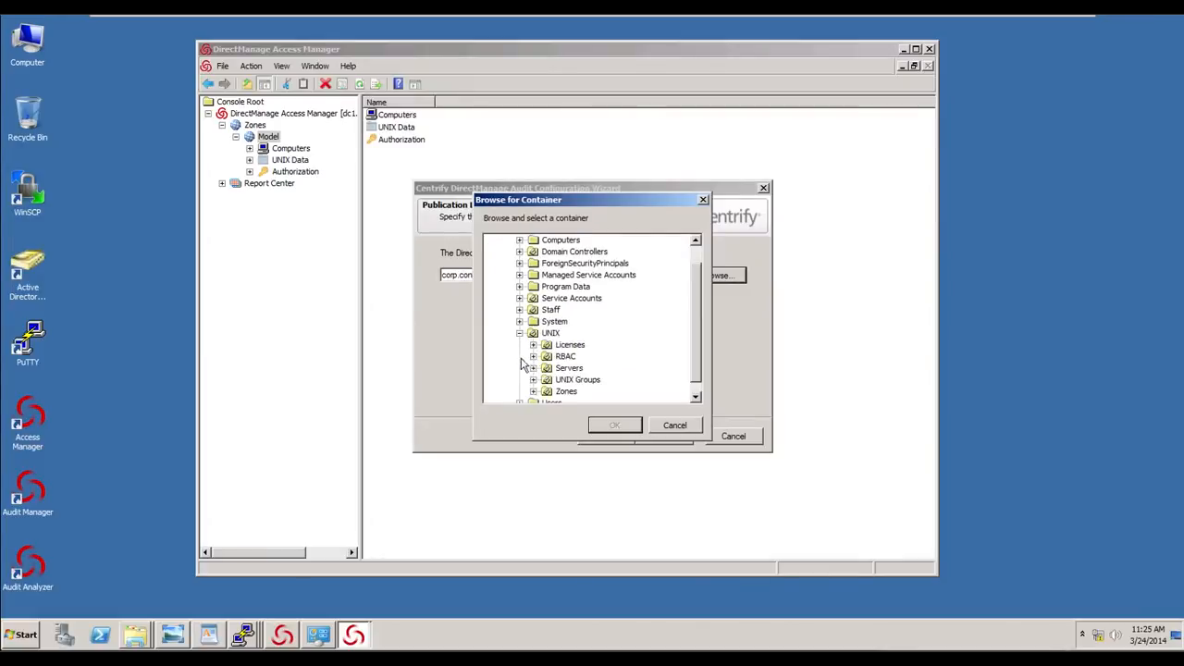
{"action": "left_click", "coordinate": [570, 345]}
{"action": "left_click", "coordinate": [636, 430]}
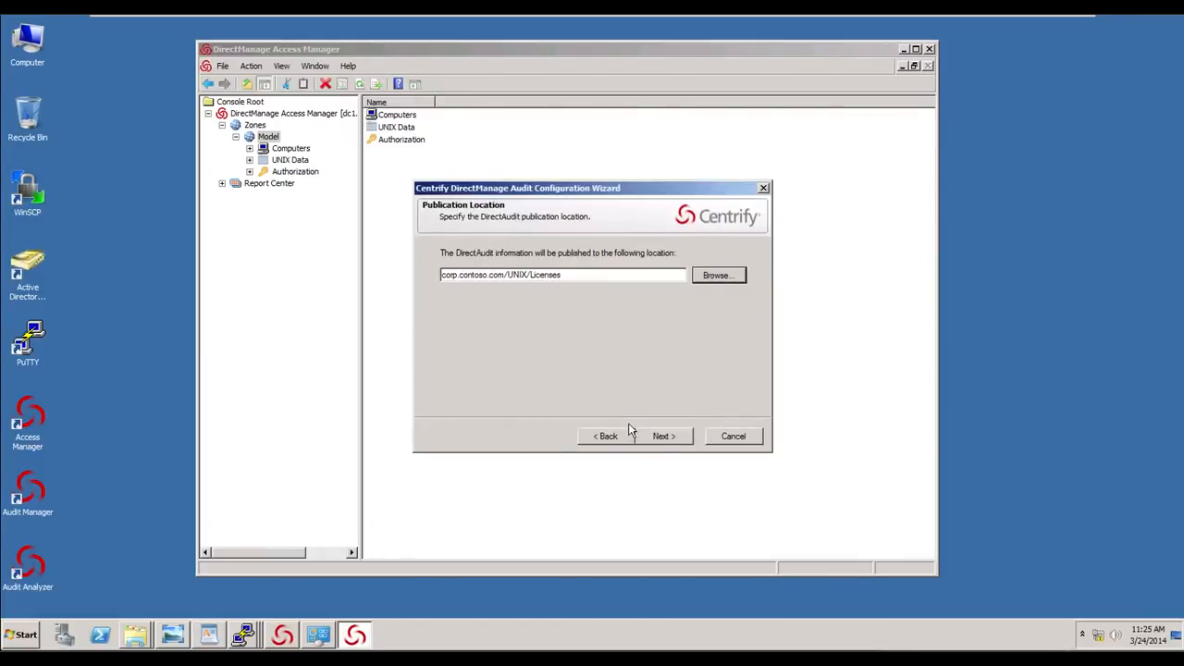
{"action": "left_click", "coordinate": [675, 437]}
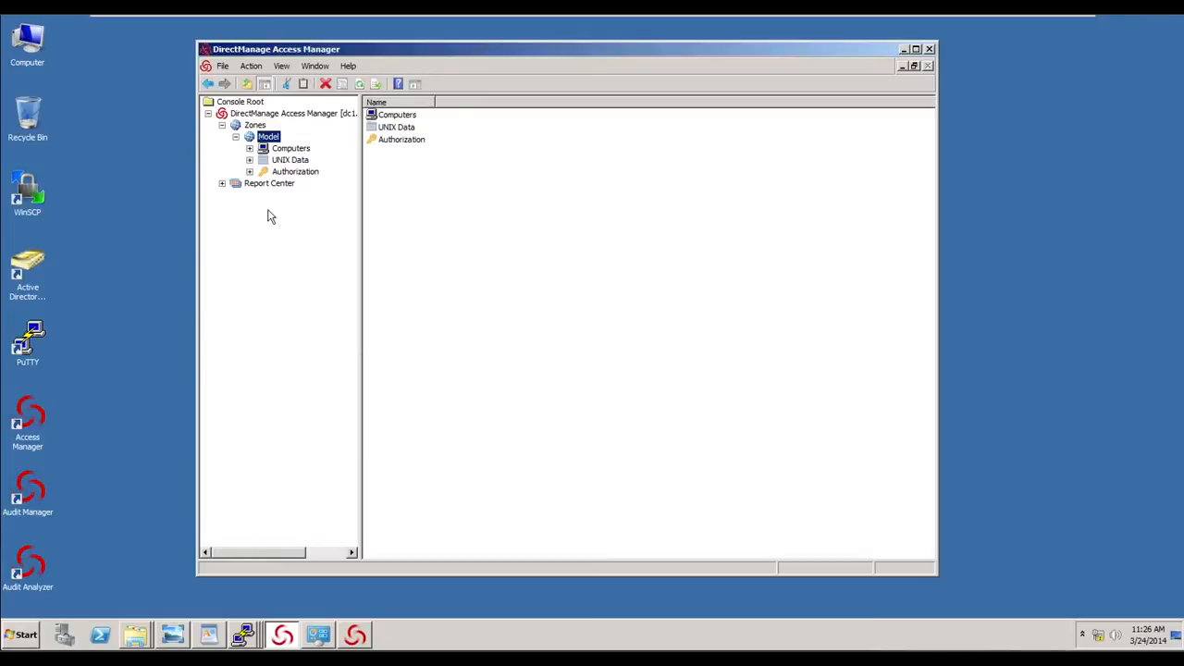
- Open the scenario diagram and review the servers, privileges, staff and naming standards
{"action": "left_click", "coordinate": [173, 636]}
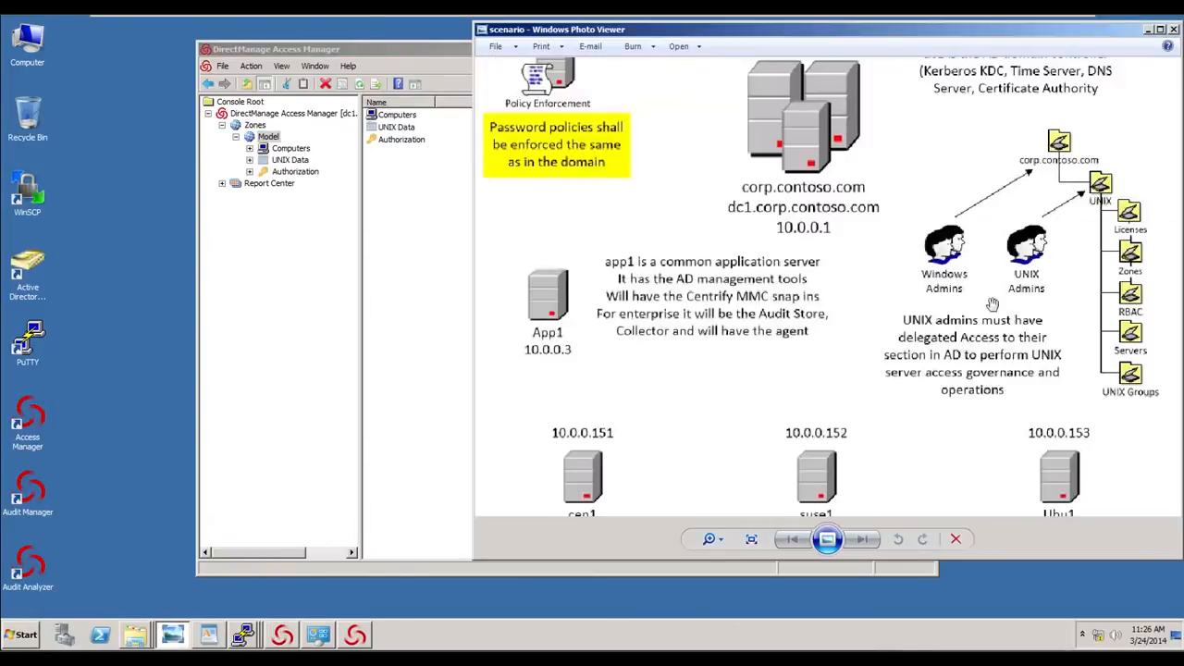
{"action": "scroll", "coordinate": [905, 357], "scroll_direction": "up", "scroll_amount": 3}
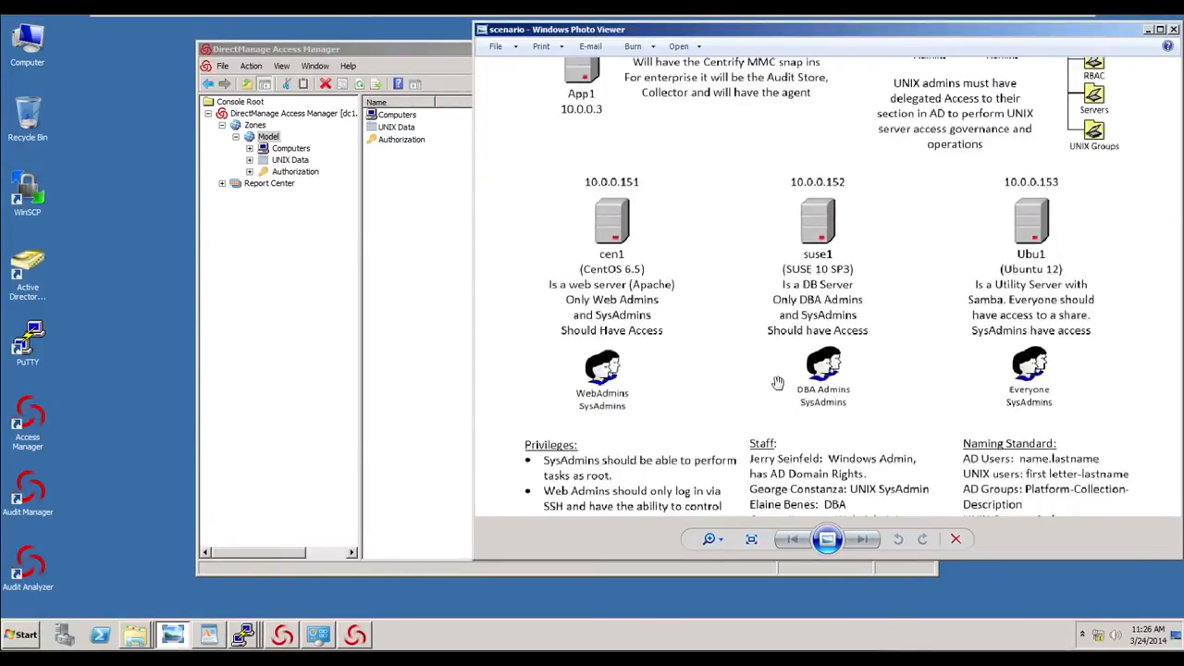
{"action": "left_click_drag", "start_coordinate": [779, 385], "coordinate": [769, 250]}
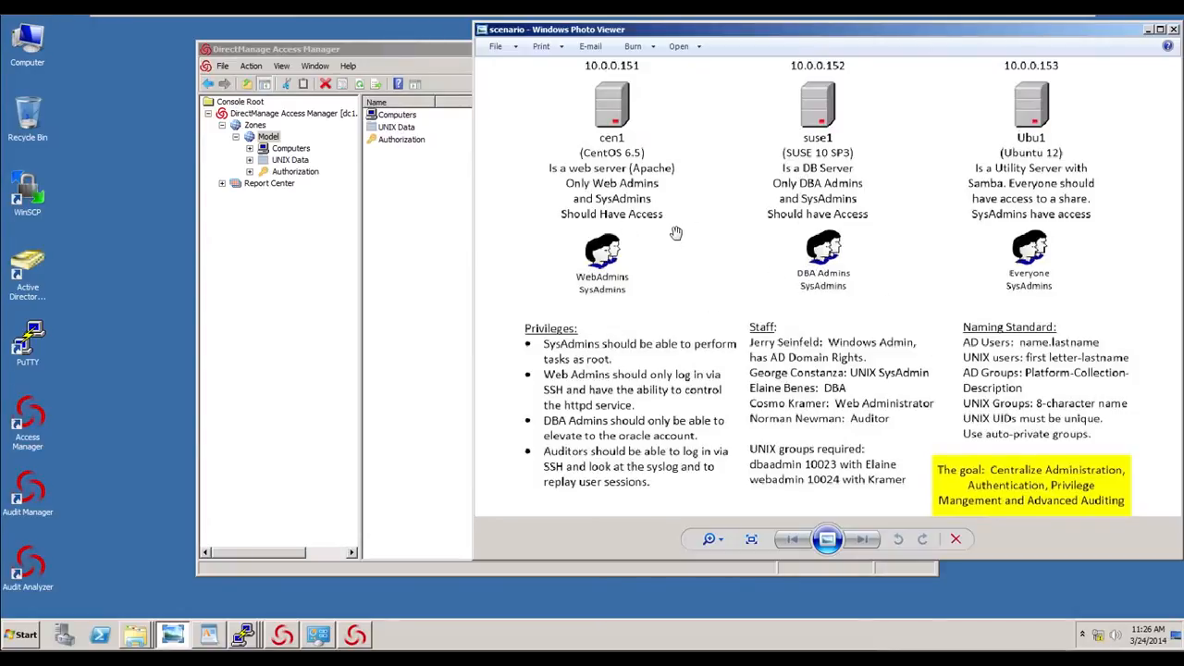
{"action": "left_click", "coordinate": [415, 61]}
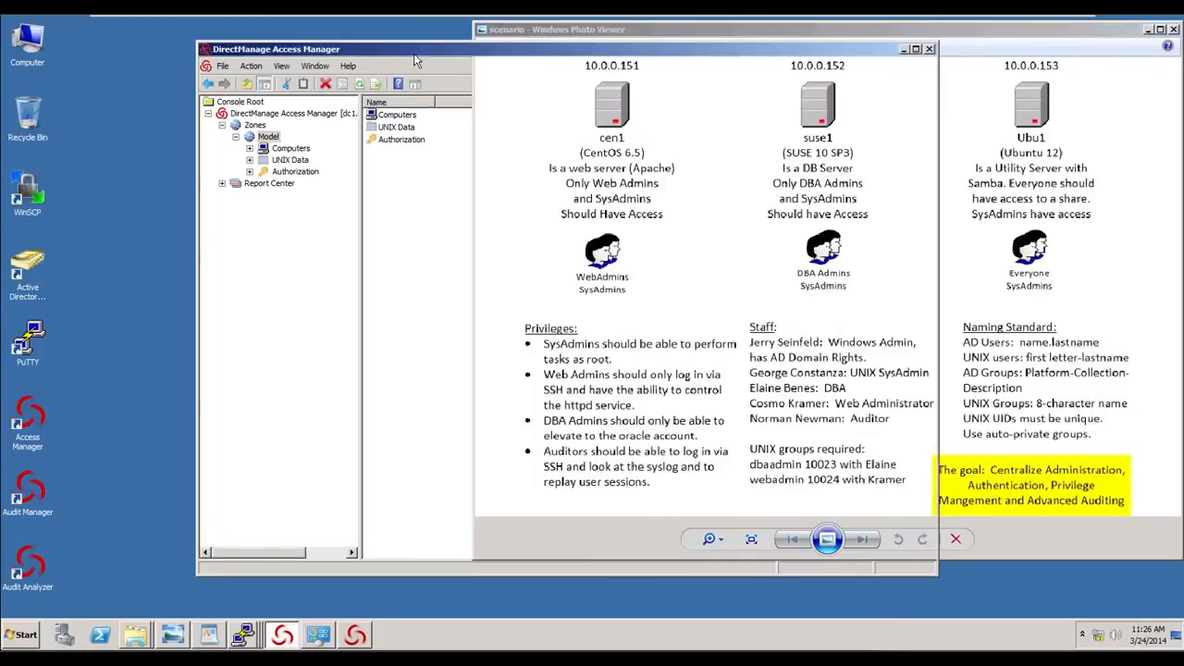
- Expand the Model zone's Authorization node and view its Role Assignments and Computer Roles
{"action": "left_click", "coordinate": [250, 172]}
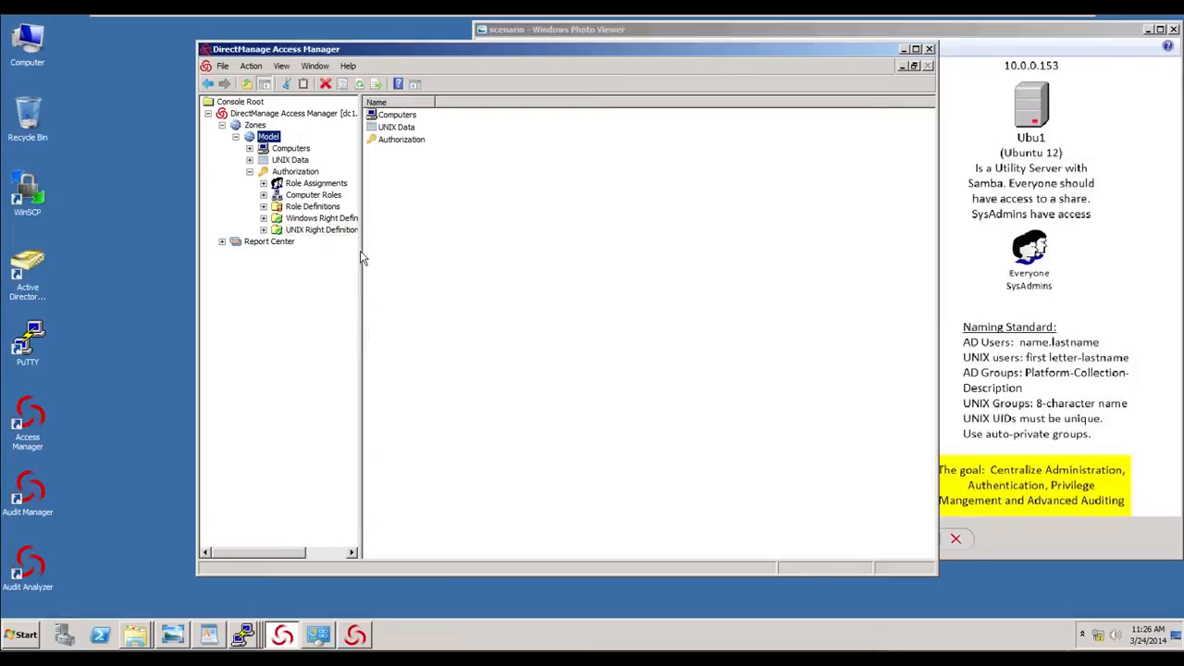
{"action": "left_click_drag", "start_coordinate": [361, 253], "coordinate": [430, 254]}
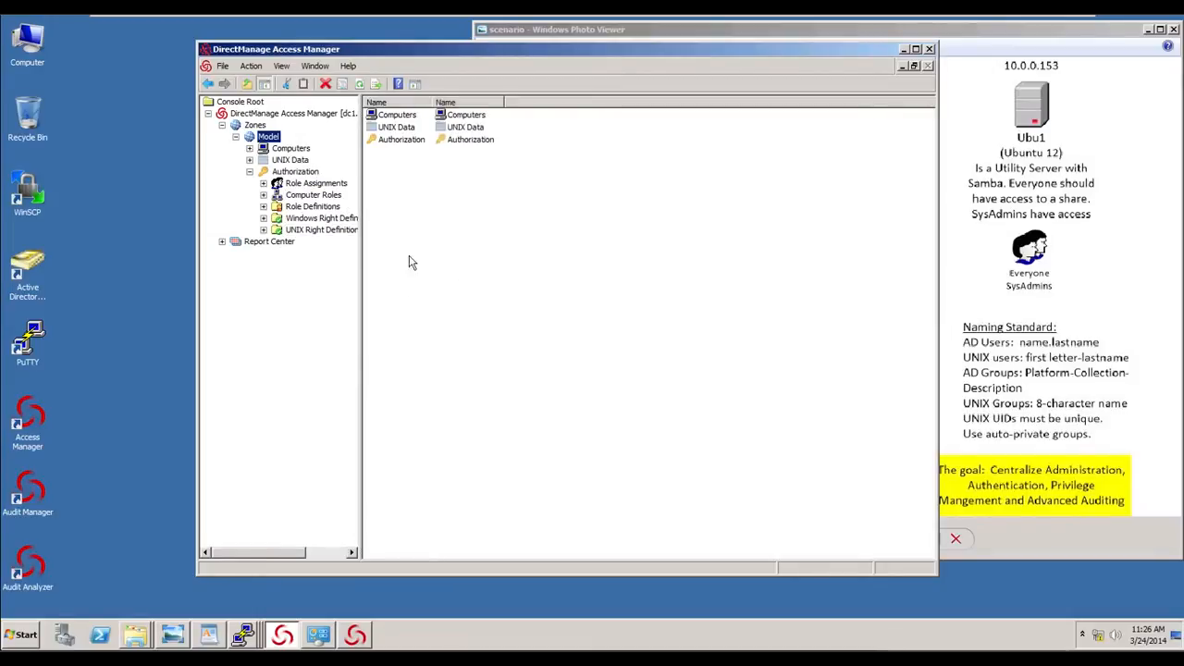
{"action": "left_click", "coordinate": [264, 184]}
{"action": "left_click", "coordinate": [313, 186]}
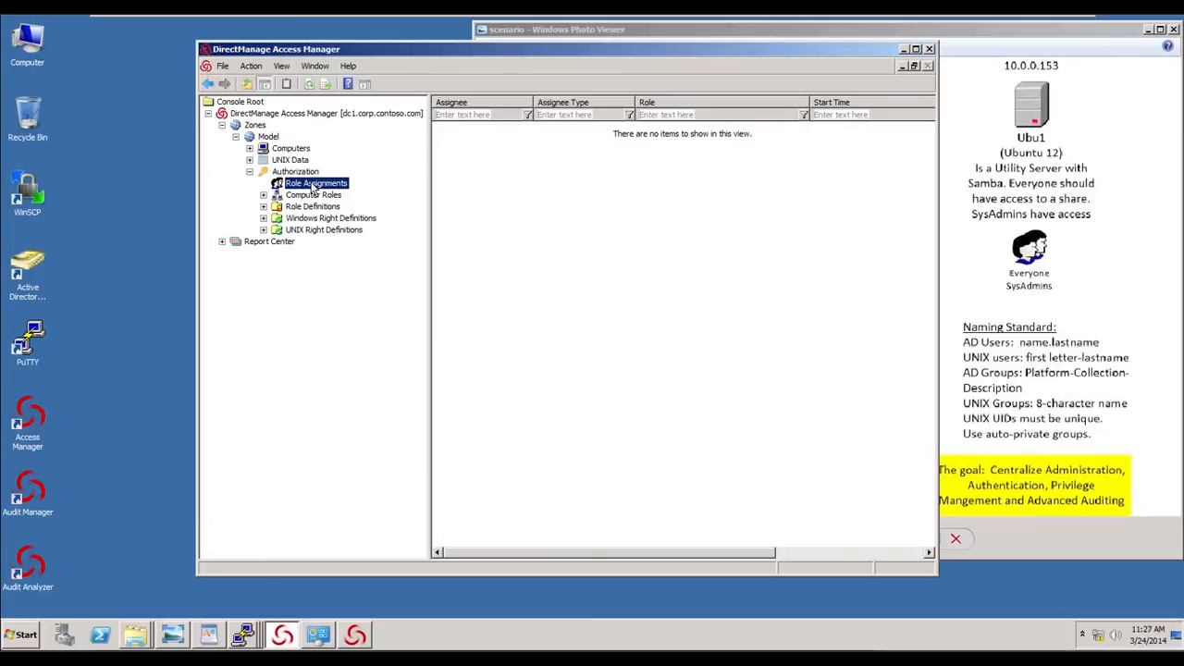
{"action": "left_click", "coordinate": [266, 195]}
{"action": "left_click", "coordinate": [312, 197]}
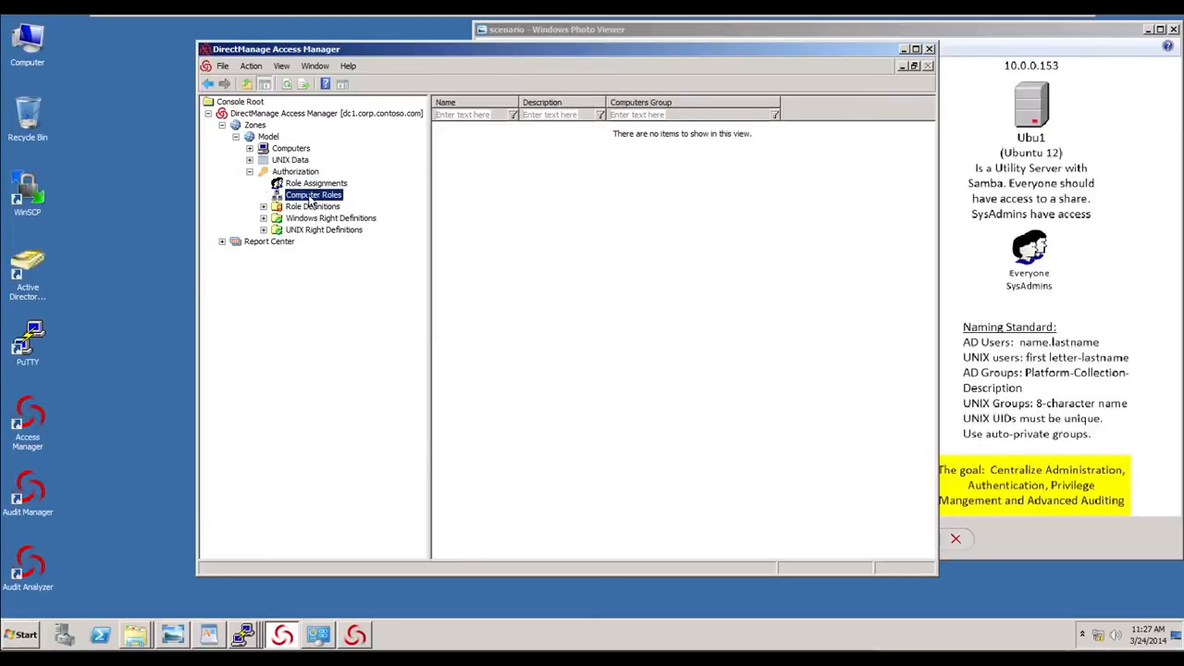
- Start a new computer role named Web Servers and choose to create a new computers group for it
{"action": "right_click", "coordinate": [312, 202]}
{"action": "left_click", "coordinate": [338, 207]}
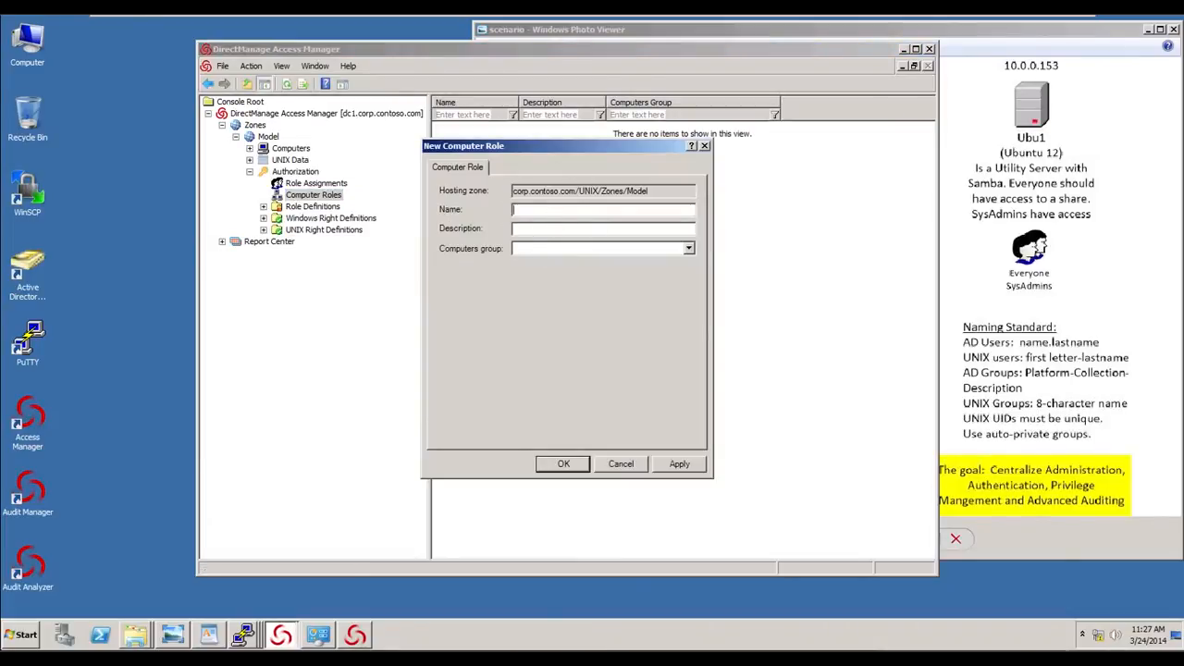
{"action": "type", "text": "Web Servers"}
{"action": "left_click", "coordinate": [689, 250]}
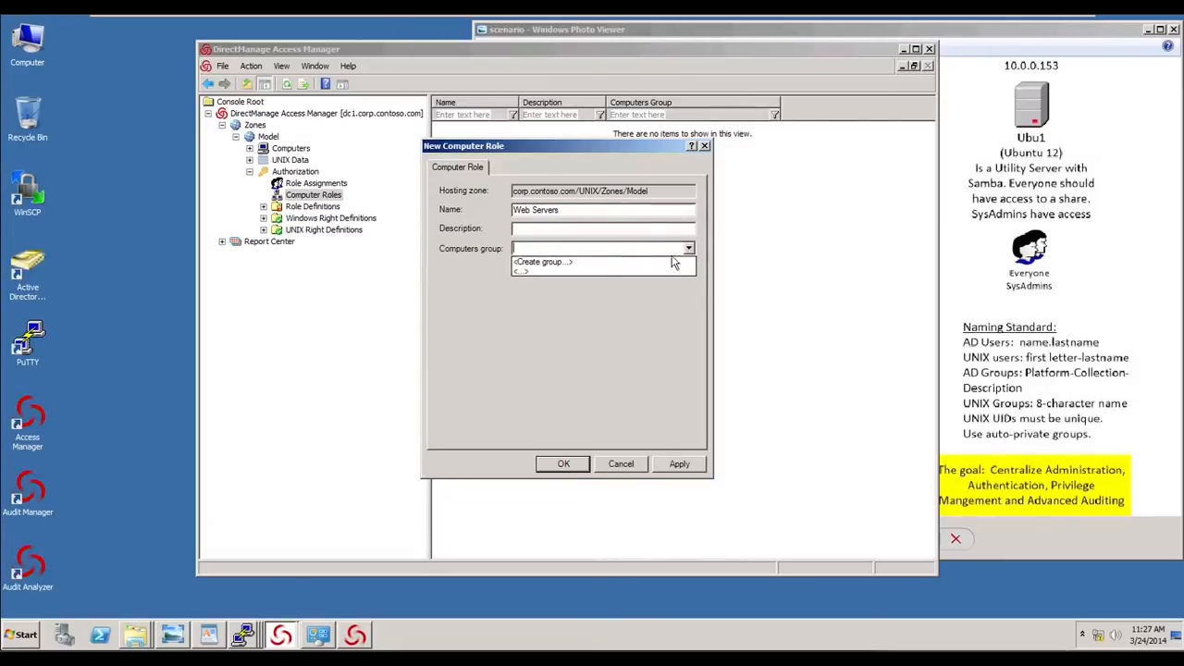
{"action": "left_click", "coordinate": [594, 265]}
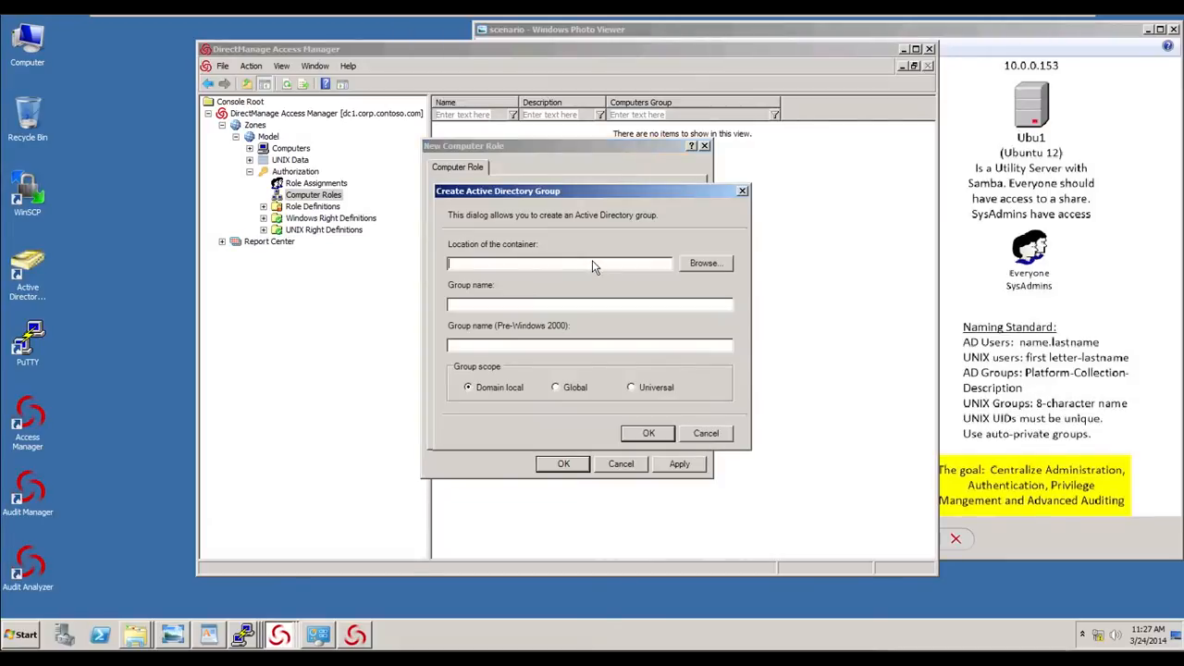
- Create the group UNIX-Model-WebServers in corp.contoso.com/UNIX/RBAC and save the Web Servers computer role with it
{"action": "left_click", "coordinate": [712, 265]}
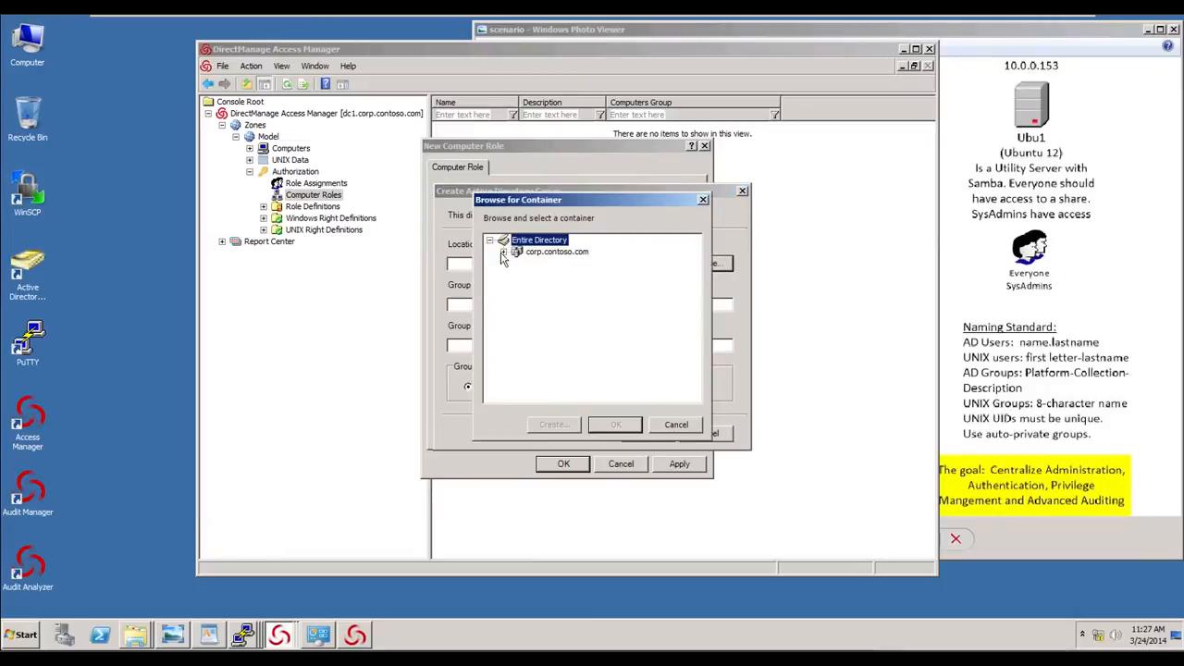
{"action": "left_click", "coordinate": [503, 252]}
{"action": "left_click", "coordinate": [517, 357]}
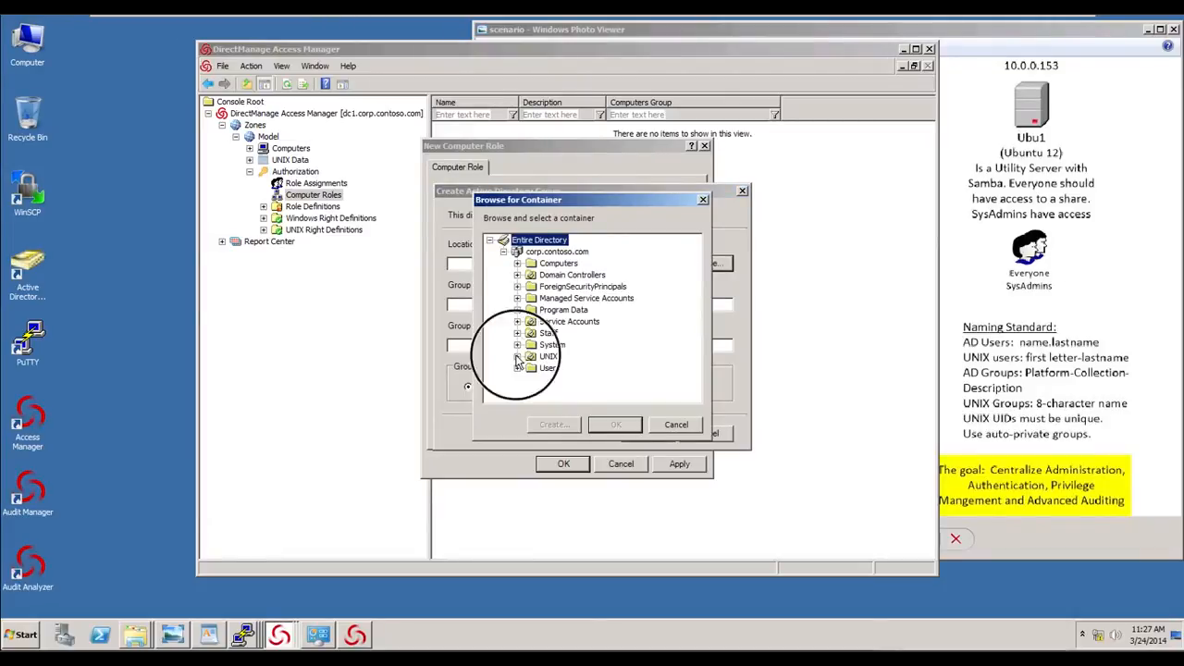
{"action": "left_click", "coordinate": [567, 358]}
{"action": "left_click", "coordinate": [616, 425]}
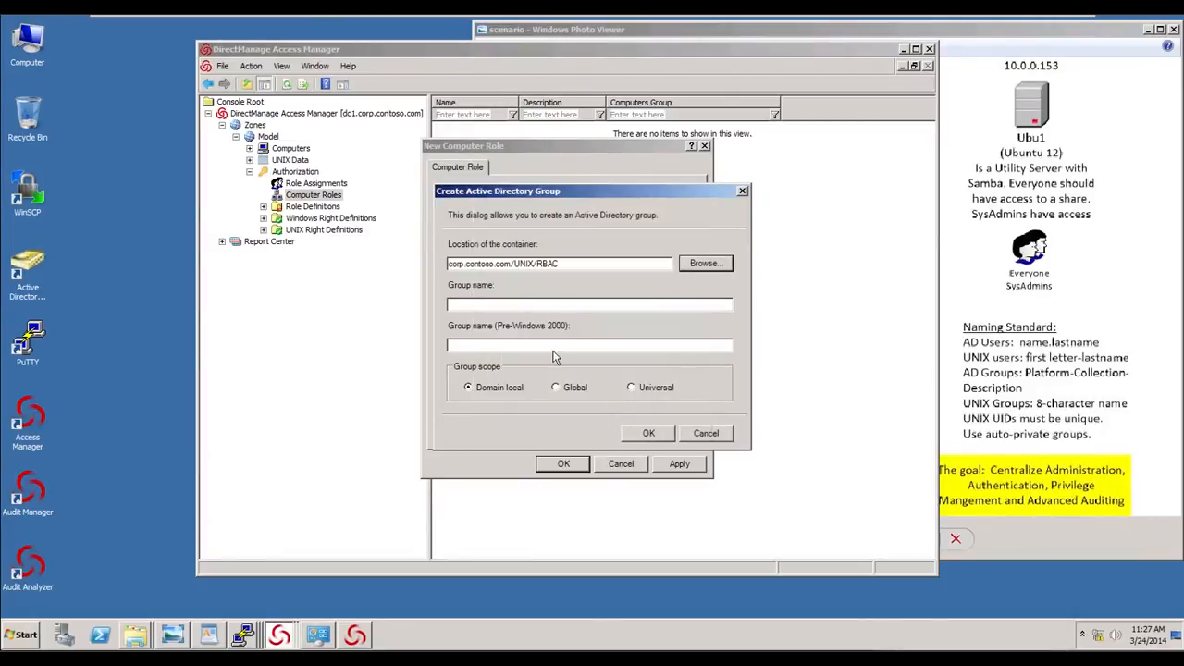
{"action": "left_click", "coordinate": [515, 309]}
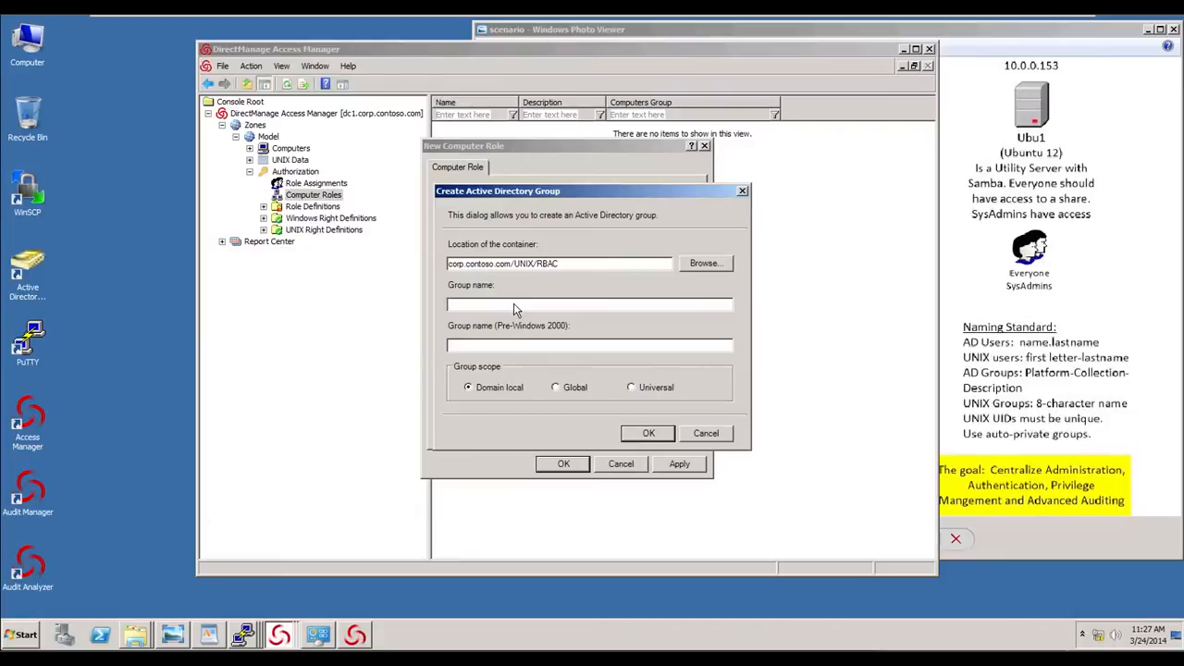
{"action": "type", "text": "UNIX-Model-WebServers"}
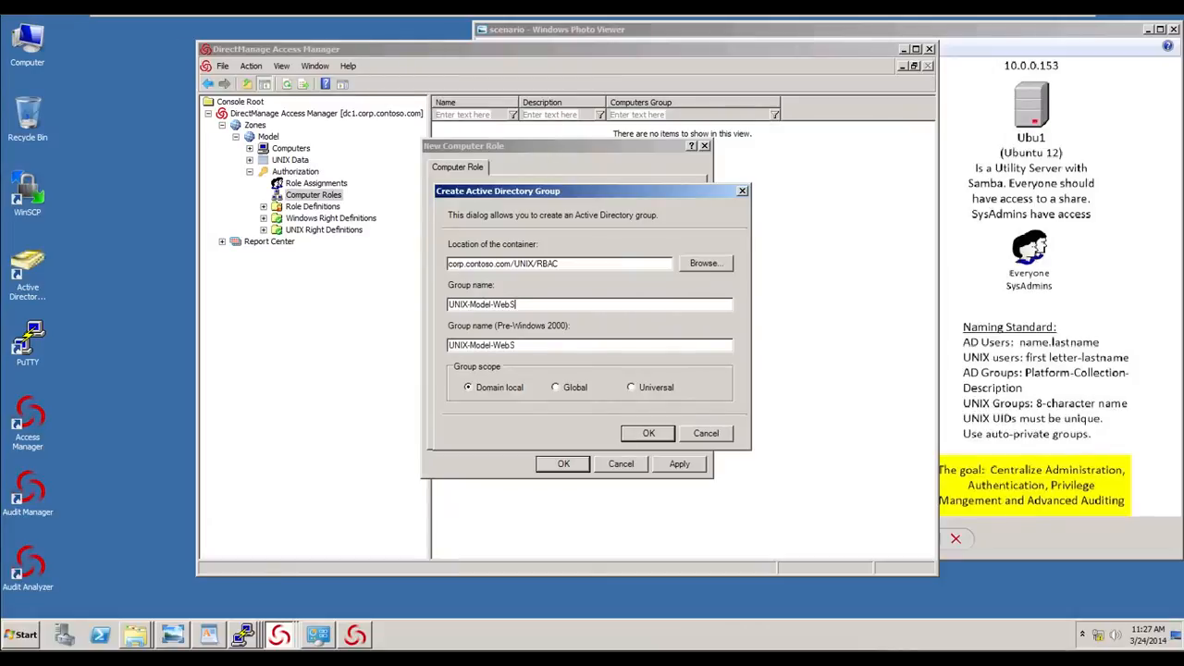
{"action": "left_click", "coordinate": [653, 439]}
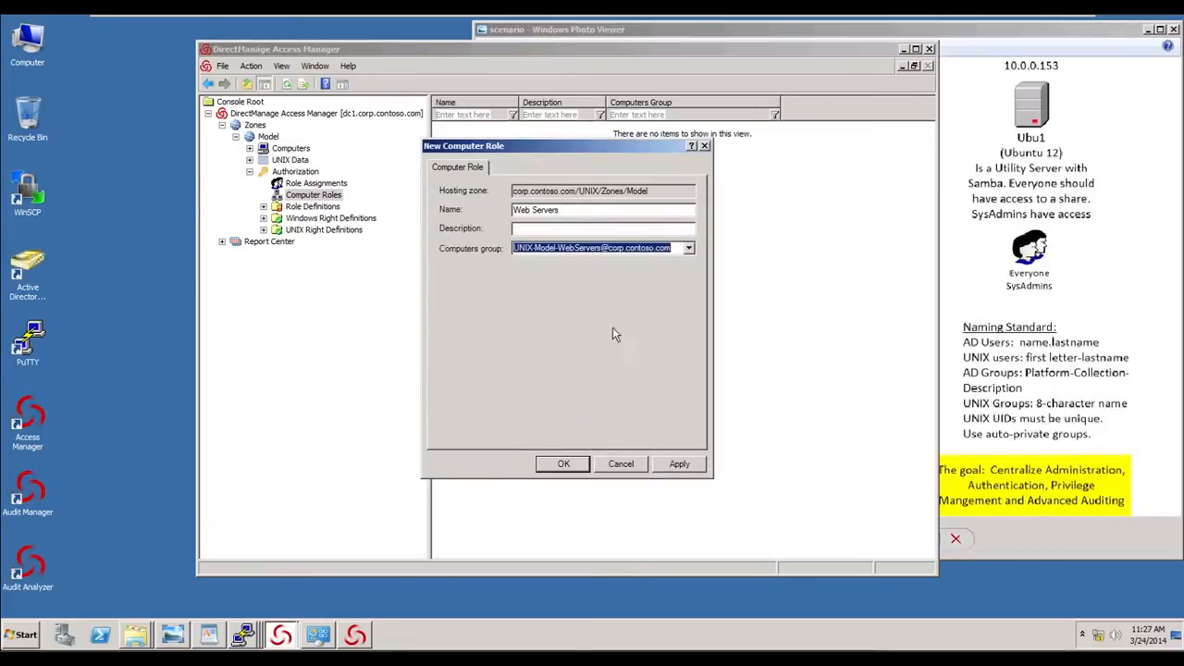
{"action": "left_click", "coordinate": [573, 467]}
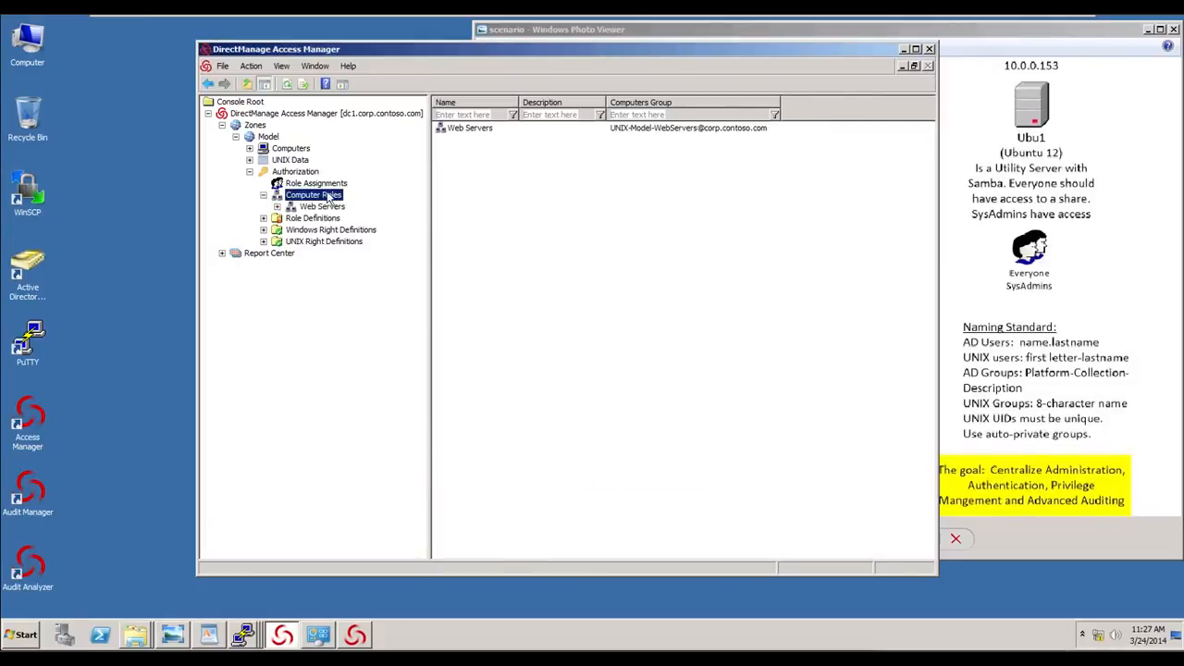
- Start a new computer role named Database Systems and choose to create a new computers group for it
{"action": "right_click", "coordinate": [495, 174]}
{"action": "left_click", "coordinate": [520, 185]}
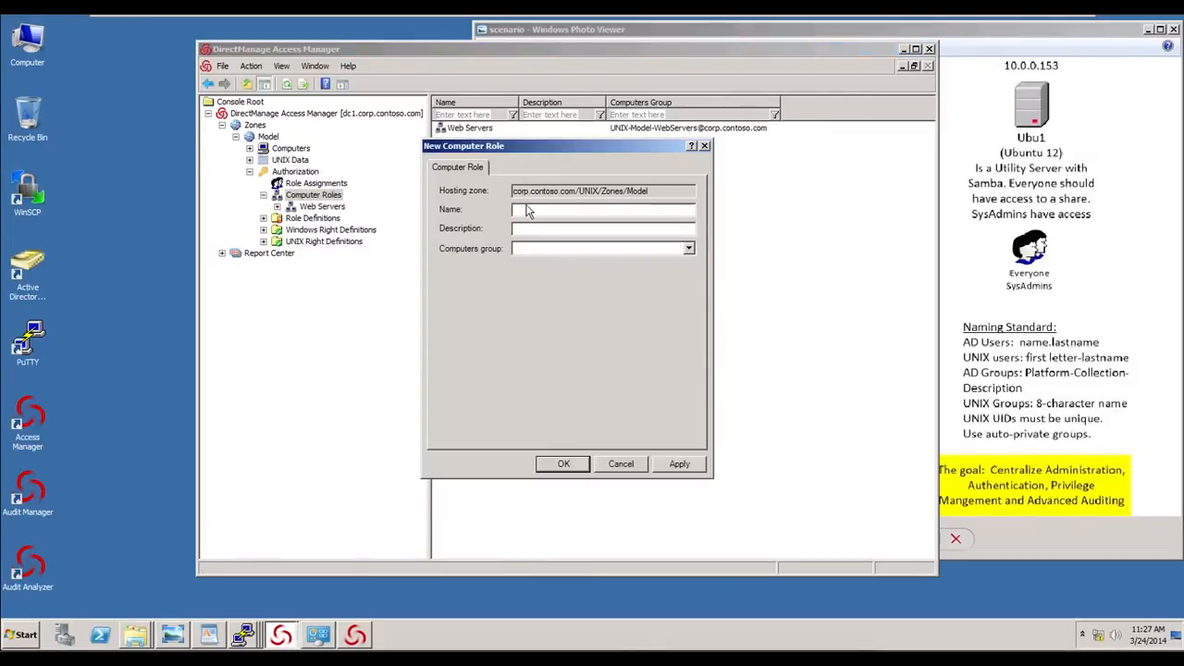
{"action": "type", "text": "Dart"}
{"action": "type", "text": "abase Syst"}
{"action": "type", "text": "ems"}
{"action": "left_click", "coordinate": [689, 248]}
{"action": "left_click", "coordinate": [604, 264]}
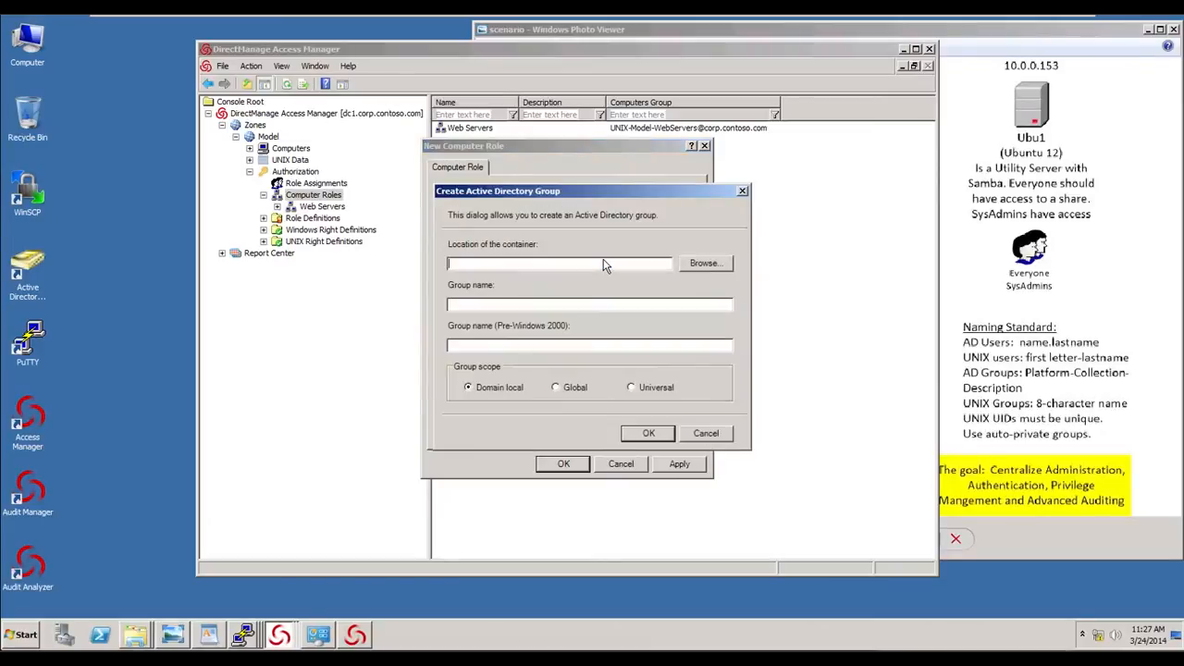
- Create the group UNIX-Model-Database Servers in corp.contoso.com/UNIX/RBAC and save the Database Systems computer role with it
{"action": "left_click", "coordinate": [694, 266]}
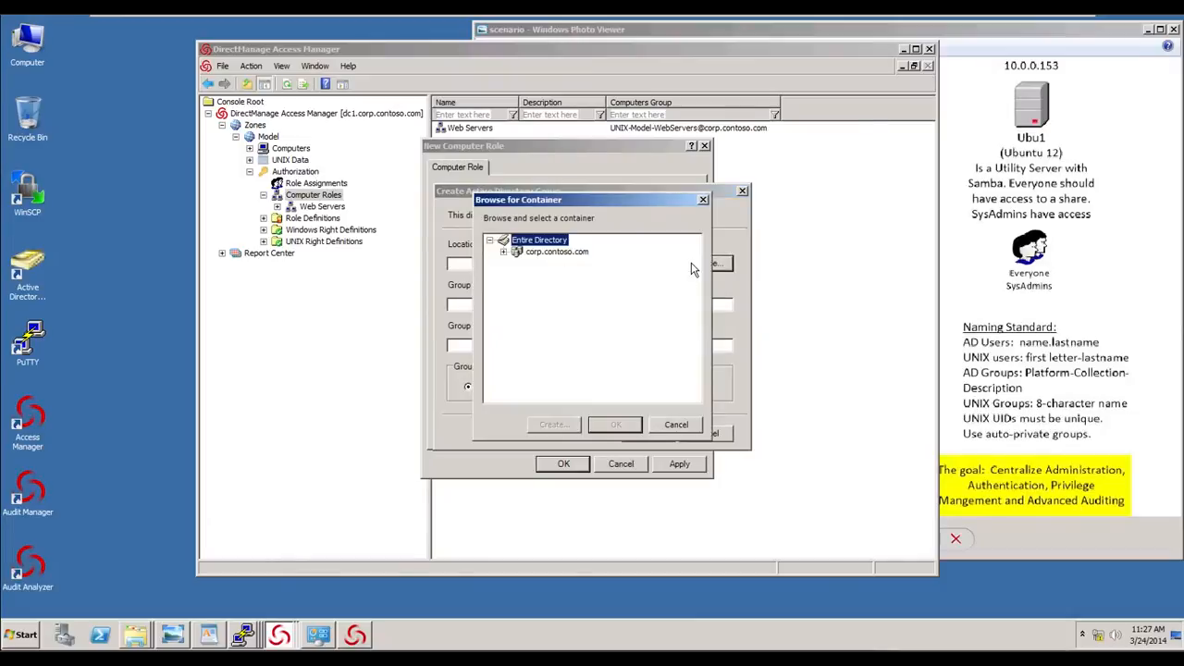
{"action": "left_click", "coordinate": [503, 251]}
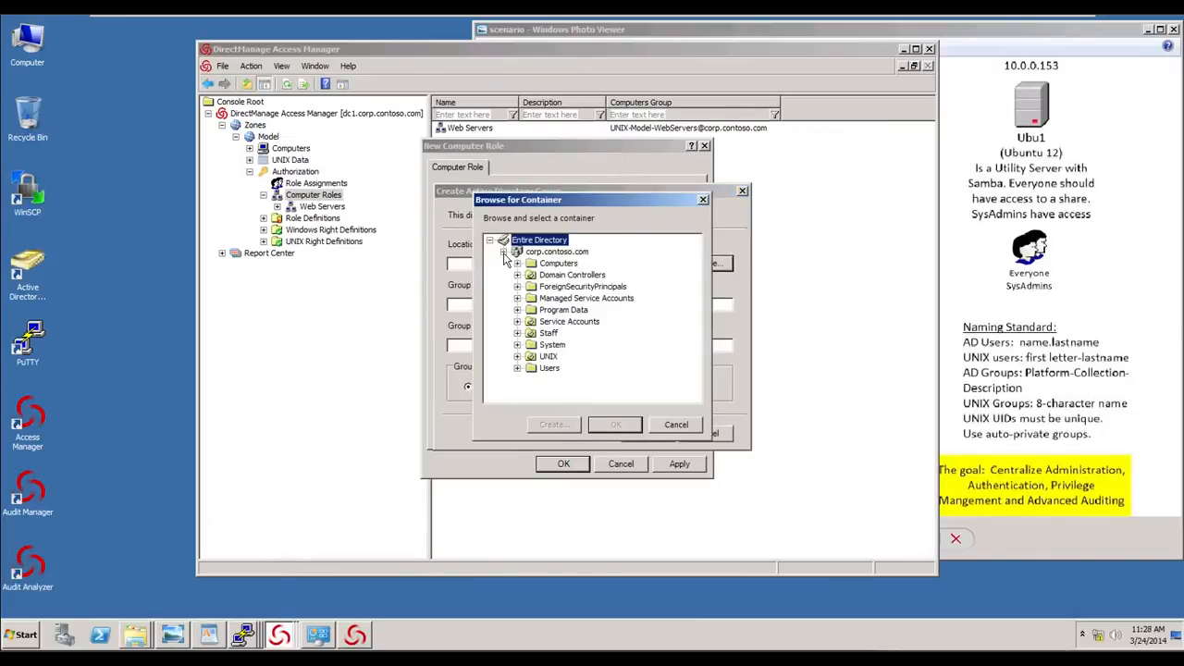
{"action": "left_click", "coordinate": [518, 356]}
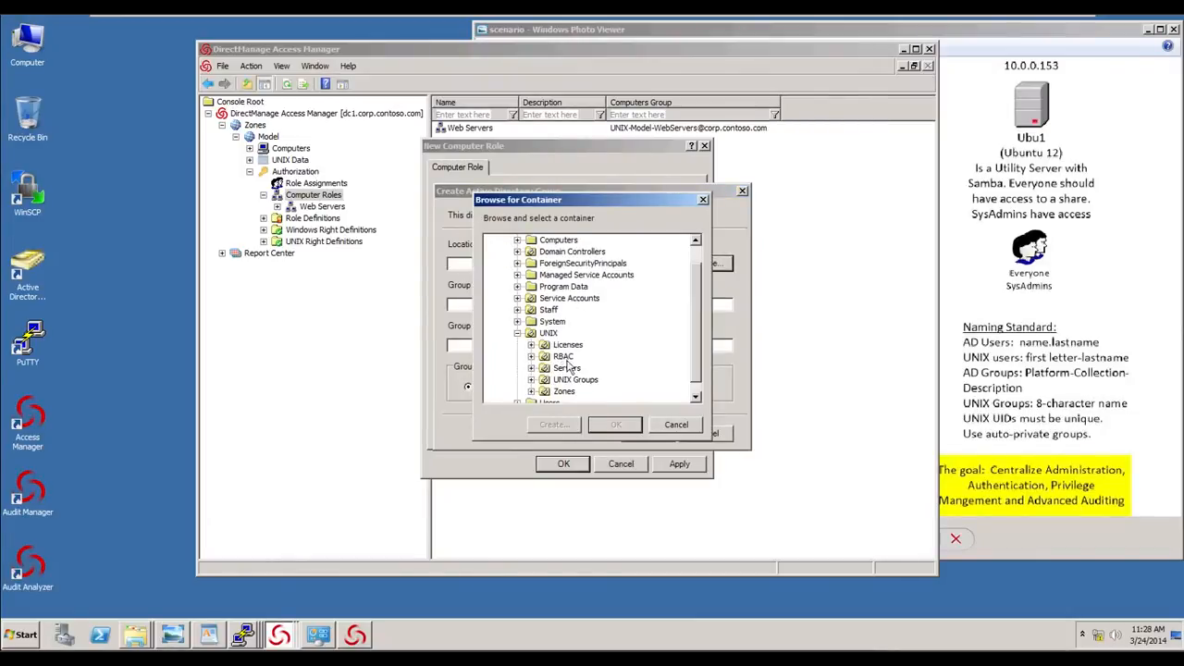
{"action": "left_click", "coordinate": [565, 358]}
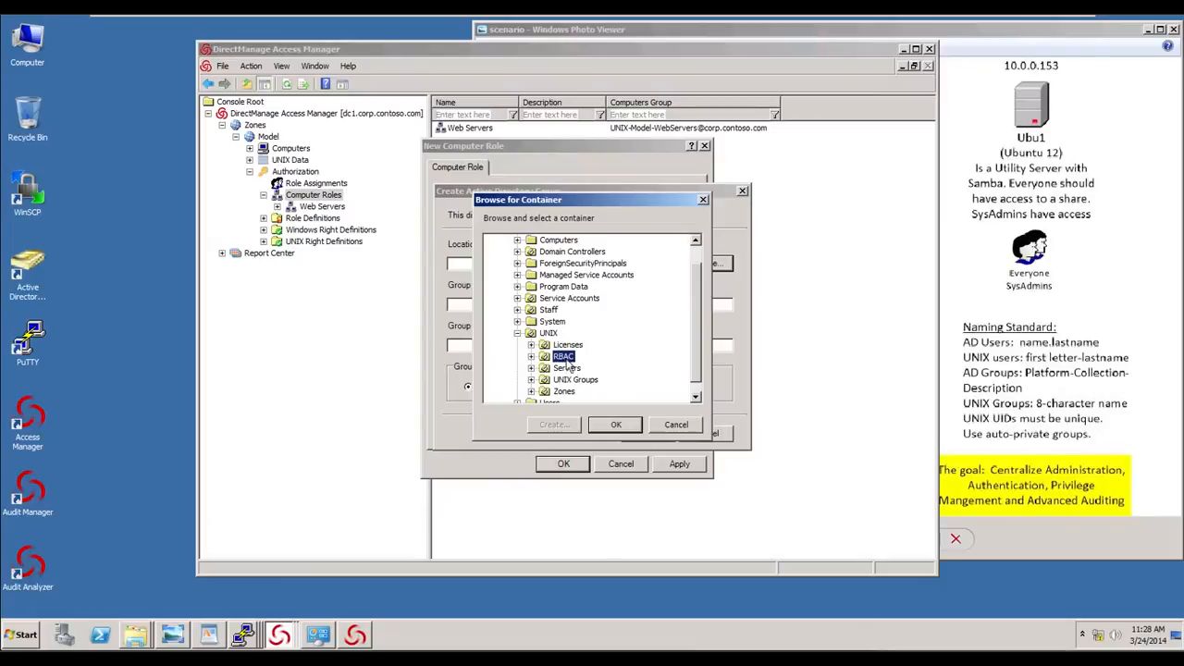
{"action": "left_click", "coordinate": [618, 424]}
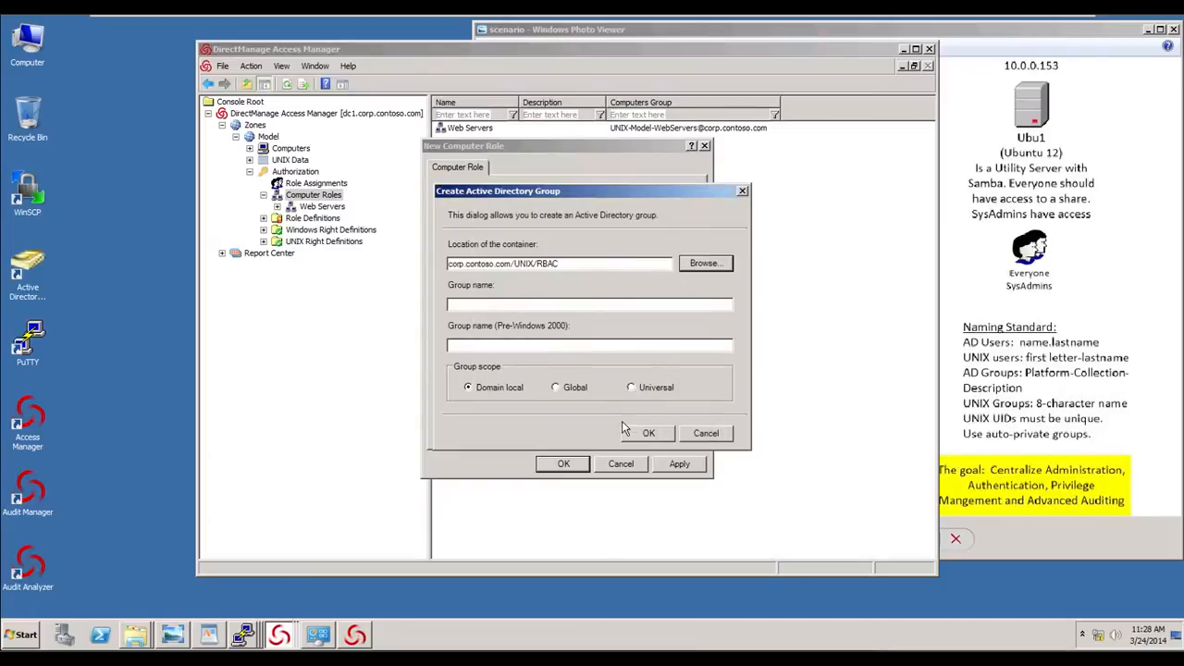
{"action": "left_click", "coordinate": [518, 306]}
{"action": "type", "text": "UNIX-Mo"}
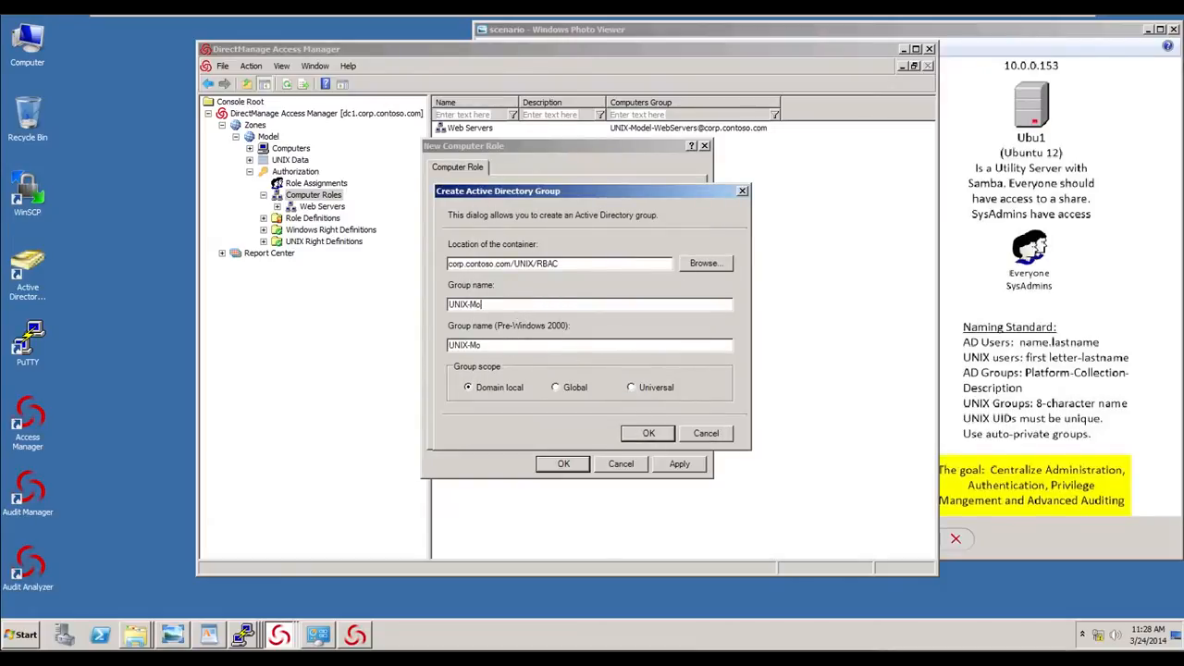
{"action": "type", "text": "del-D"}
{"action": "type", "text": "atabase S"}
{"action": "key", "text": "BackSpace"}
{"action": "key", "text": "BackSpace"}
{"action": "key", "text": "BackSpace"}
{"action": "type", "text": "Servers"}
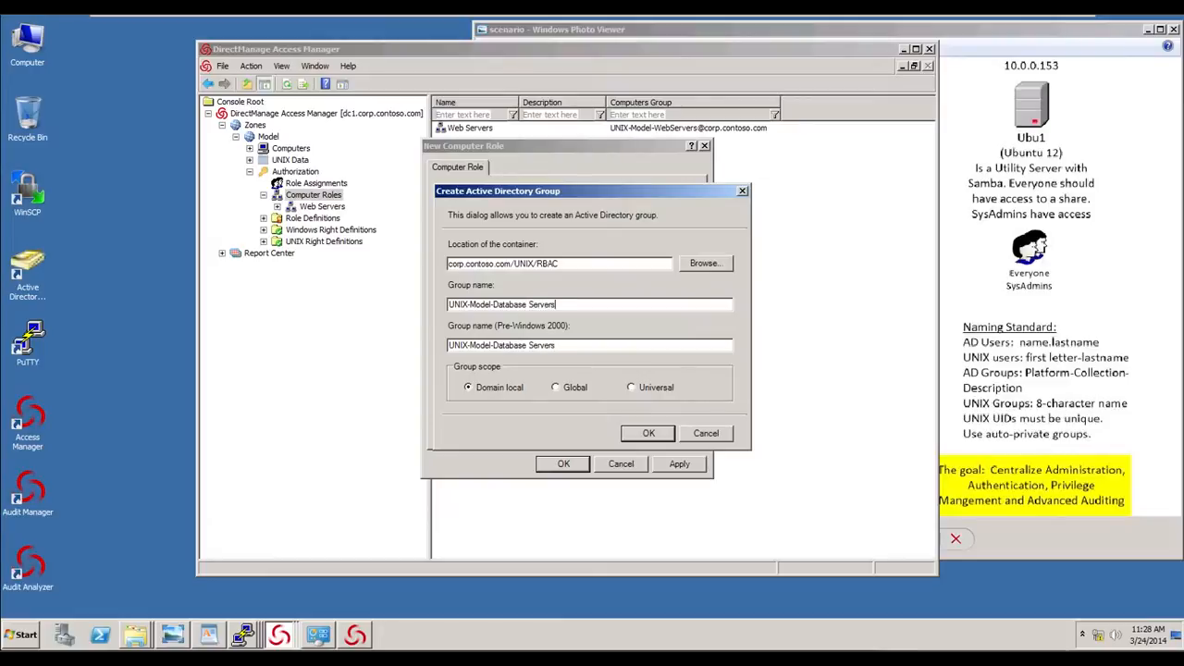
{"action": "left_click", "coordinate": [652, 435]}
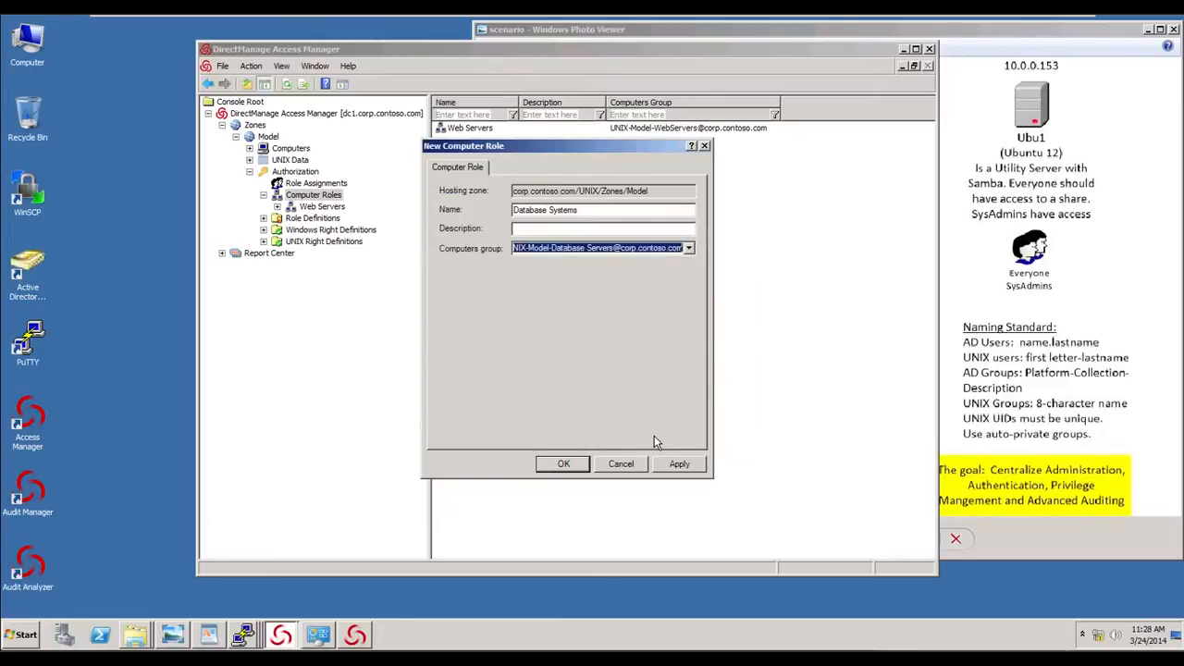
{"action": "left_click", "coordinate": [576, 465]}
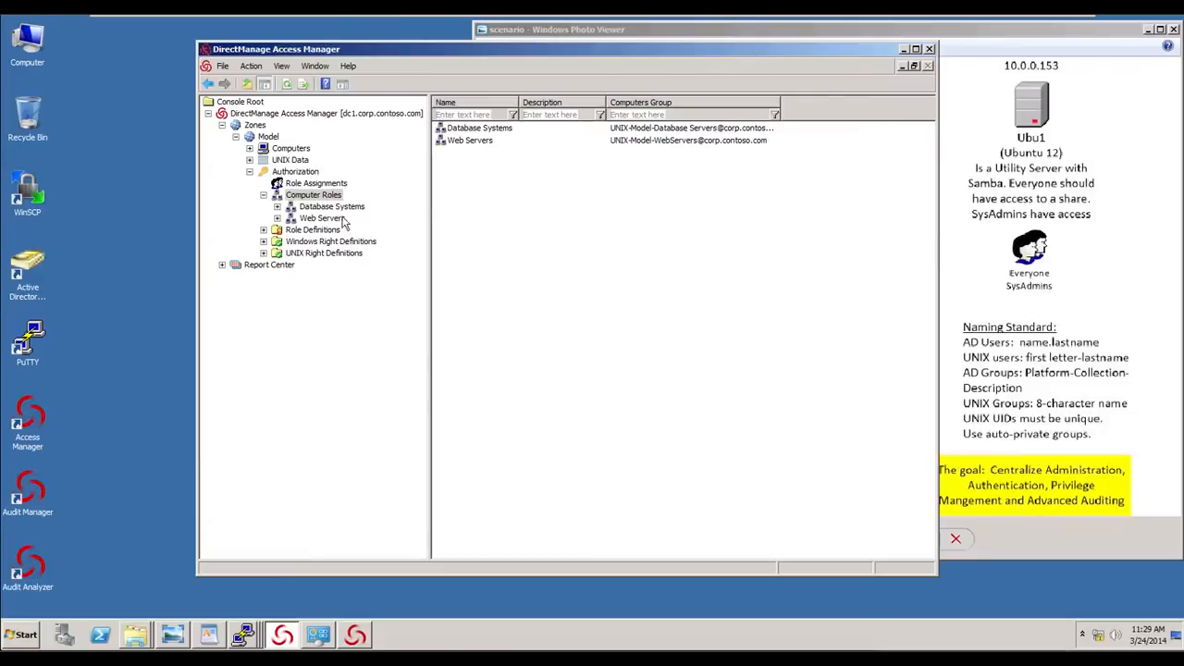
- Create a new privileged UNIX command named Run any command as root, with command * and specific path *
{"action": "left_click", "coordinate": [264, 253]}
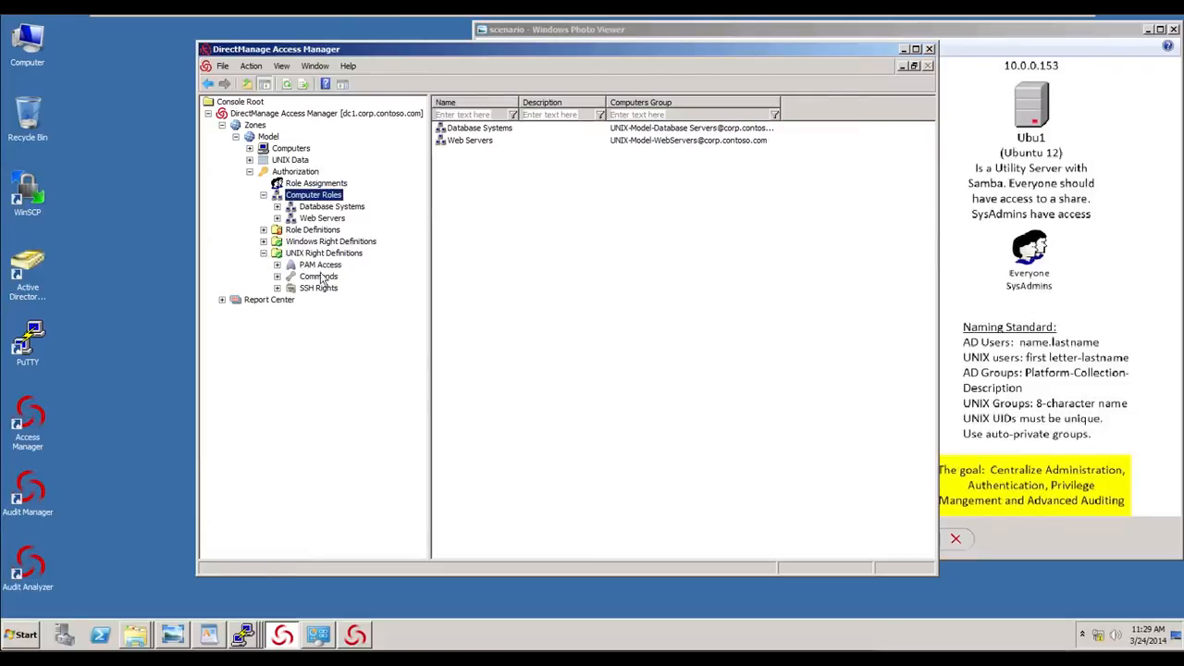
{"action": "left_click", "coordinate": [319, 266]}
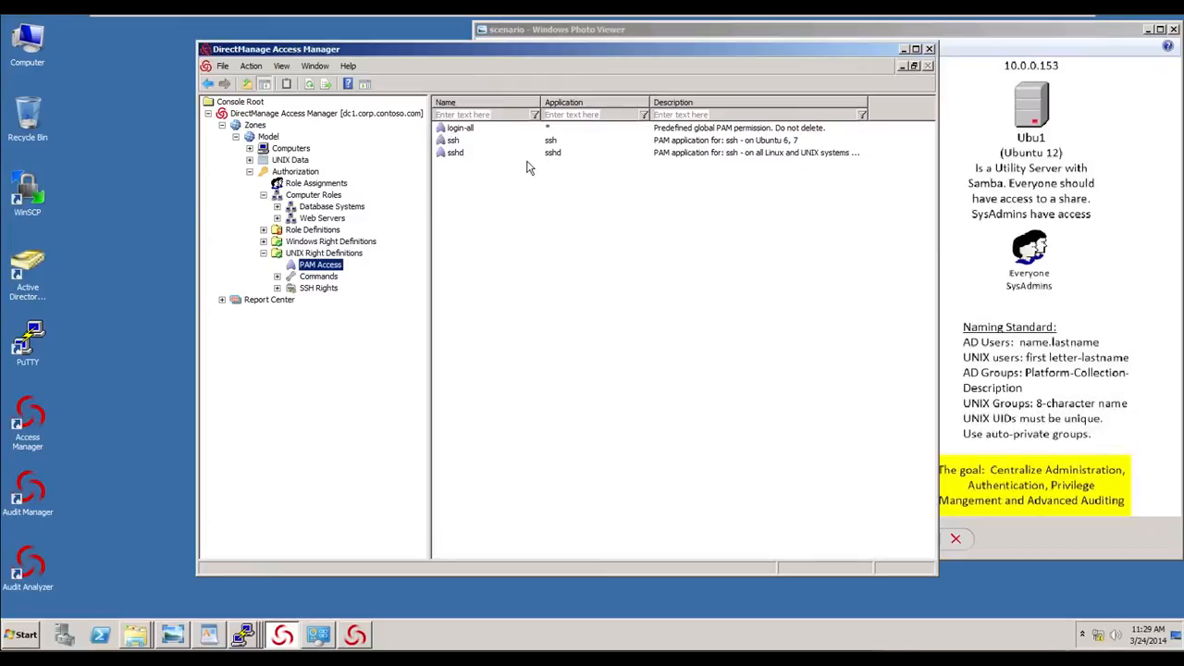
{"action": "left_click", "coordinate": [319, 276]}
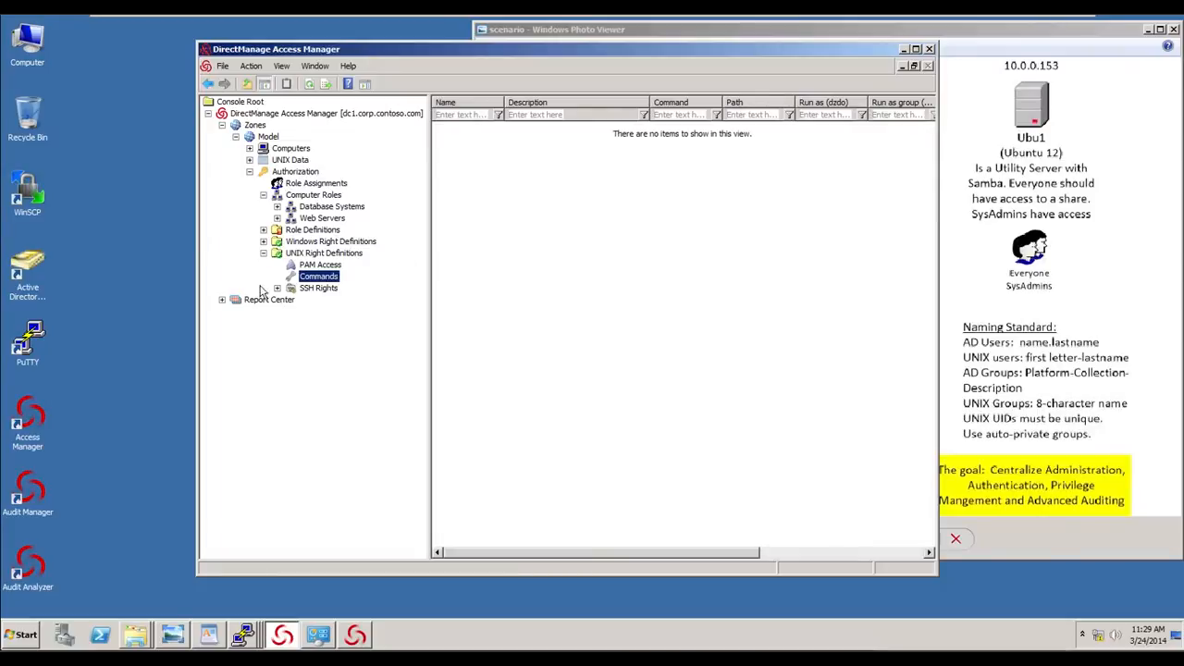
{"action": "right_click", "coordinate": [524, 184]}
{"action": "left_click", "coordinate": [547, 191]}
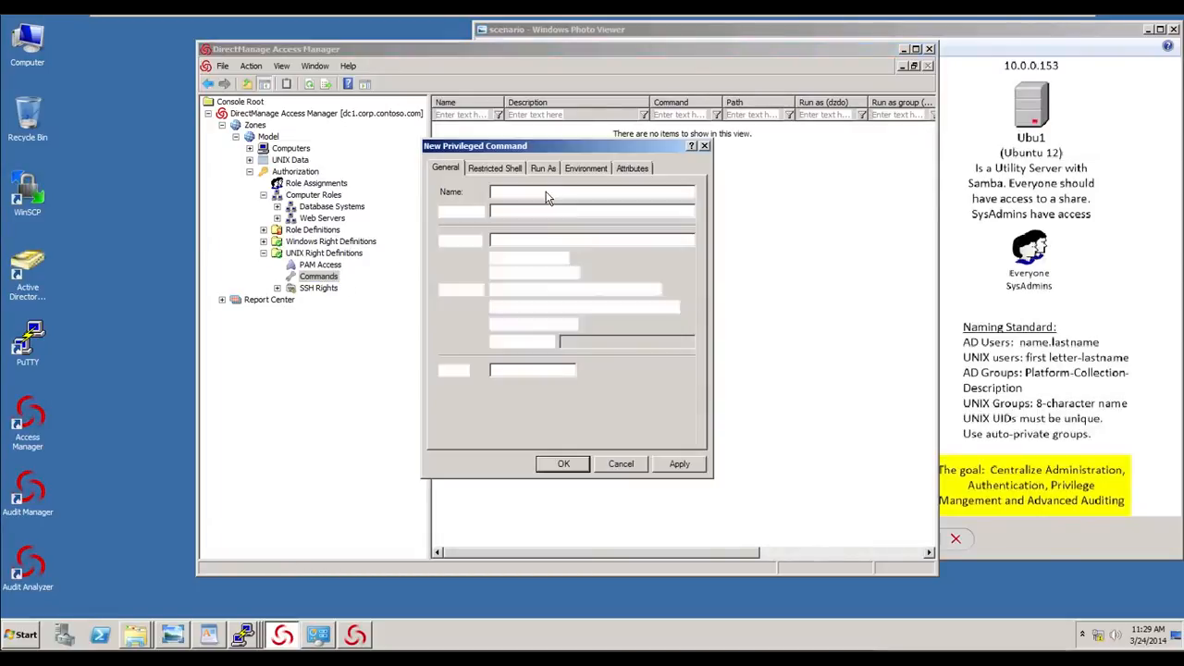
{"action": "type", "text": "Ru"}
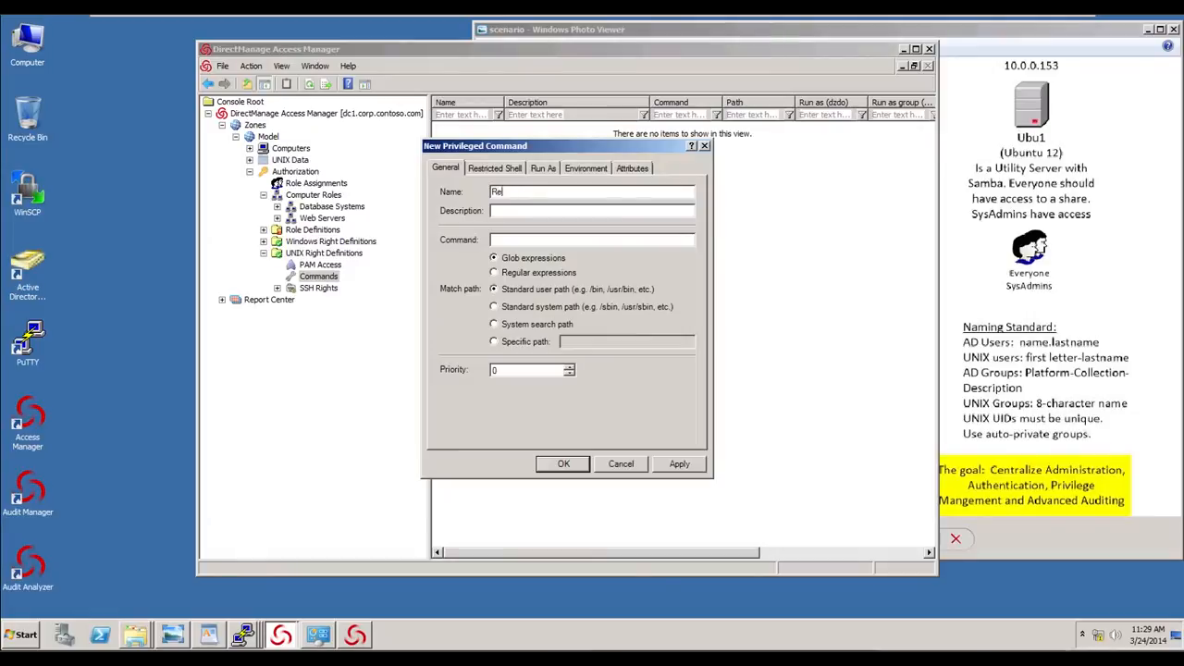
{"action": "type", "text": "n any command as root"}
{"action": "left_click", "coordinate": [505, 241]}
{"action": "type", "text": "*"}
{"action": "left_click", "coordinate": [495, 342]}
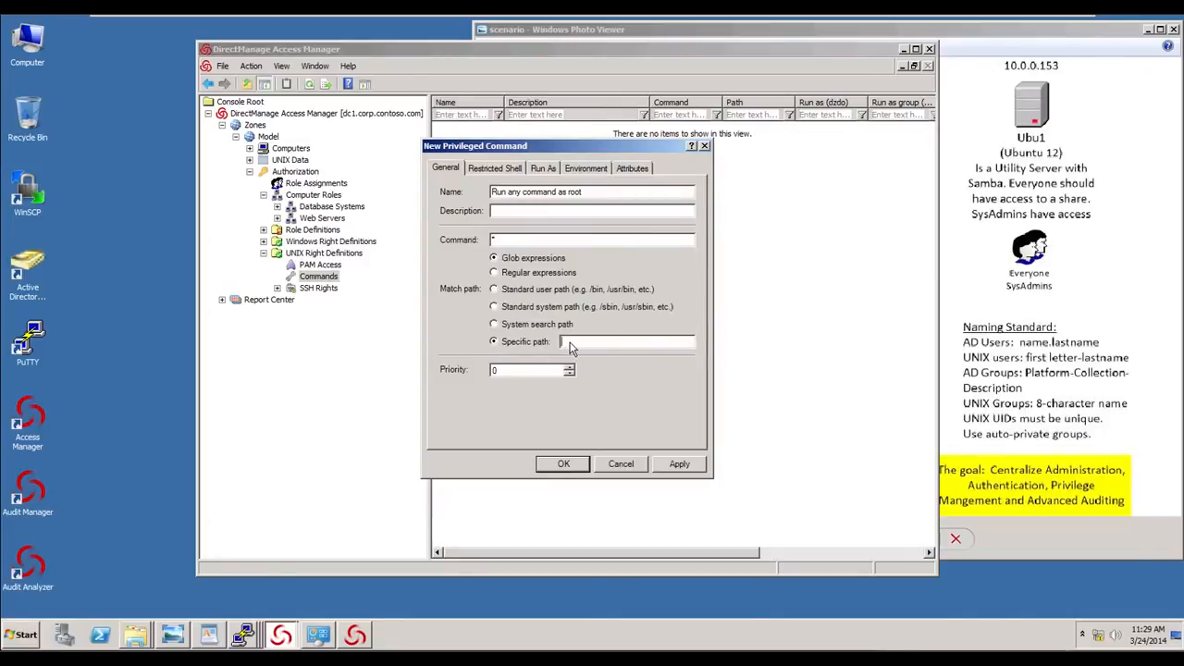
{"action": "type", "text": "*"}
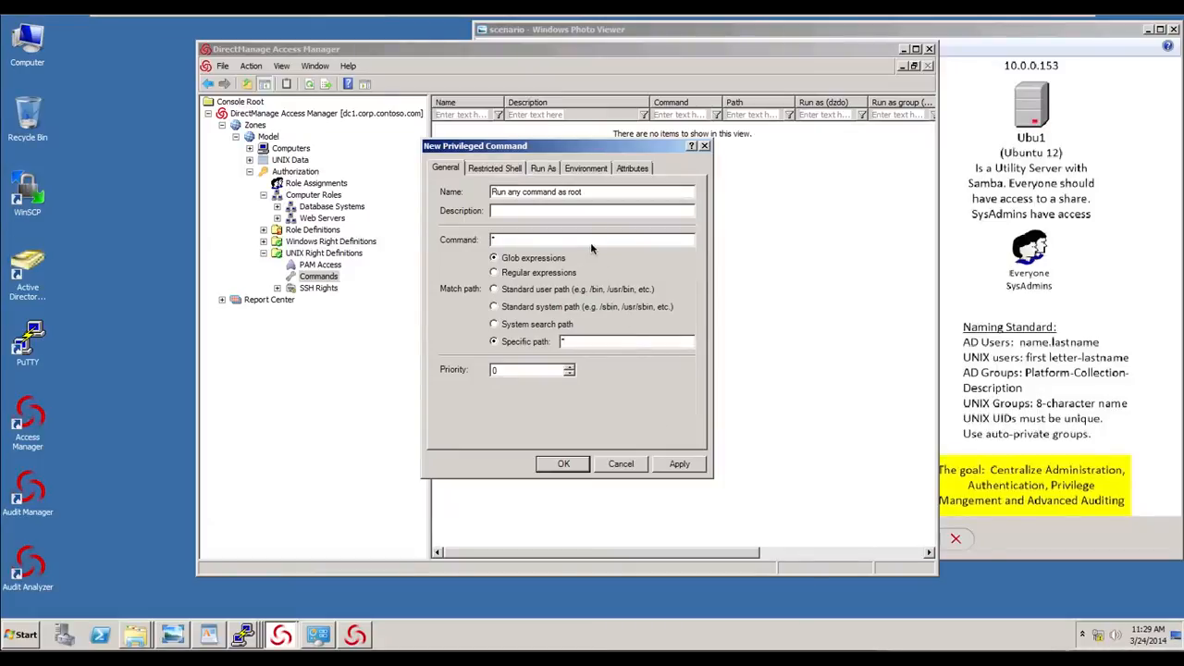
{"action": "left_click_drag", "start_coordinate": [600, 221], "coordinate": [528, 237]}
{"action": "left_click_drag", "start_coordinate": [667, 373], "coordinate": [596, 346]}
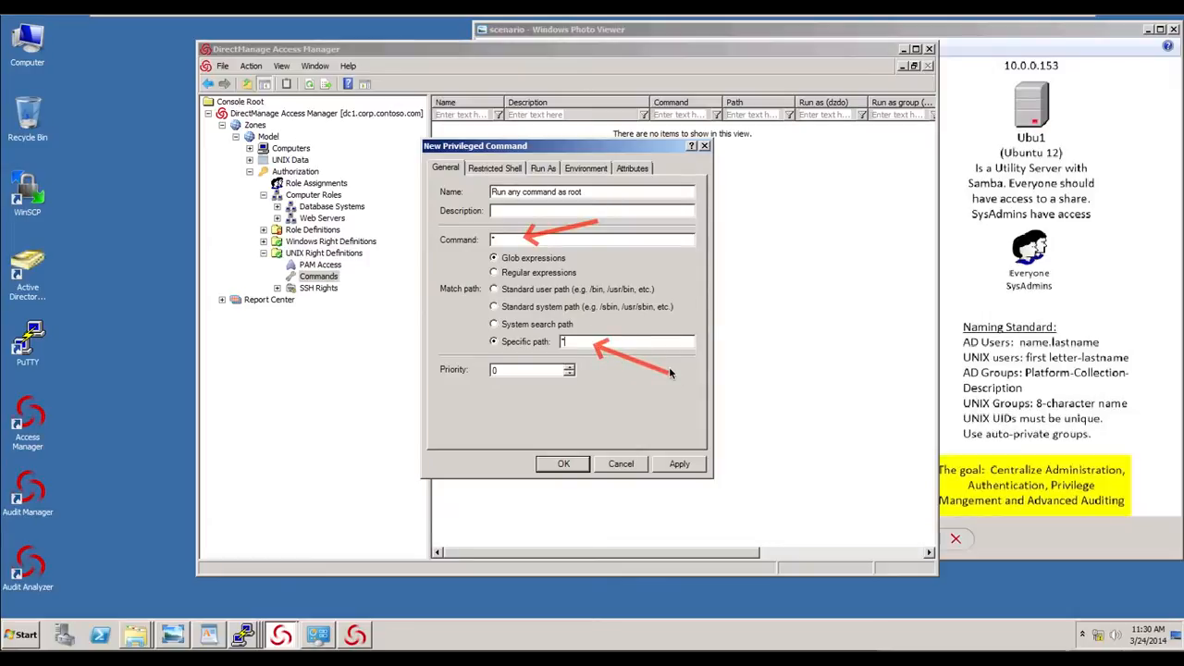
{"action": "key", "text": "Escape"}
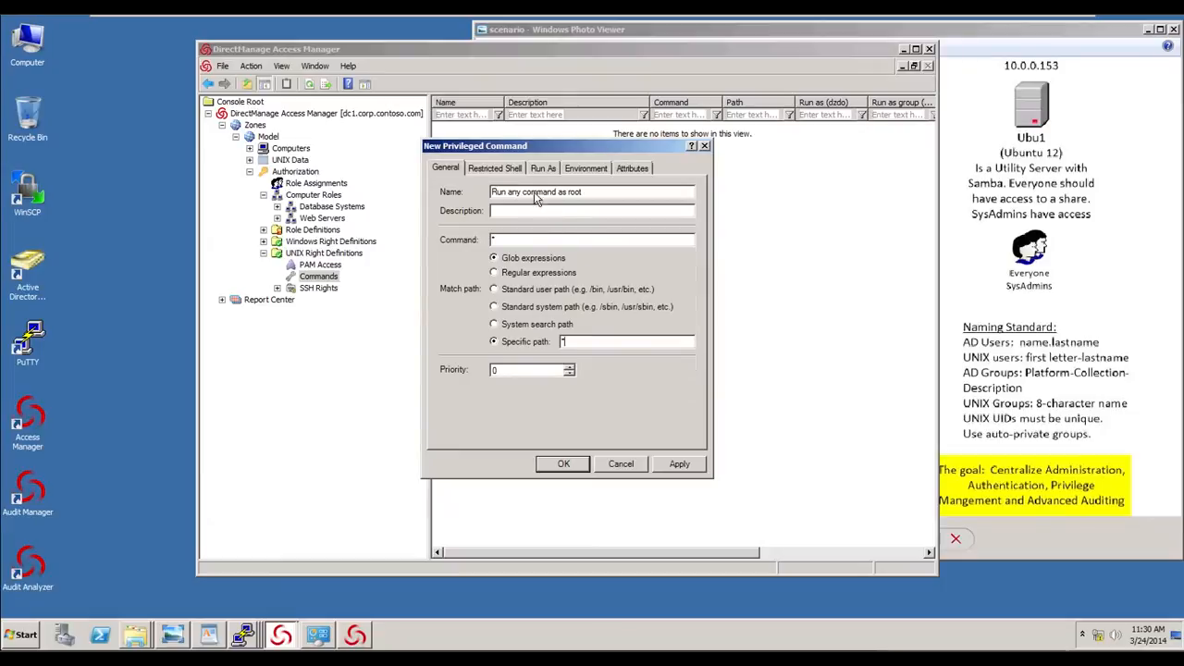
- Clear the command's restricted-role option, require authentication with the user's password, and save the command
{"action": "left_click", "coordinate": [504, 170]}
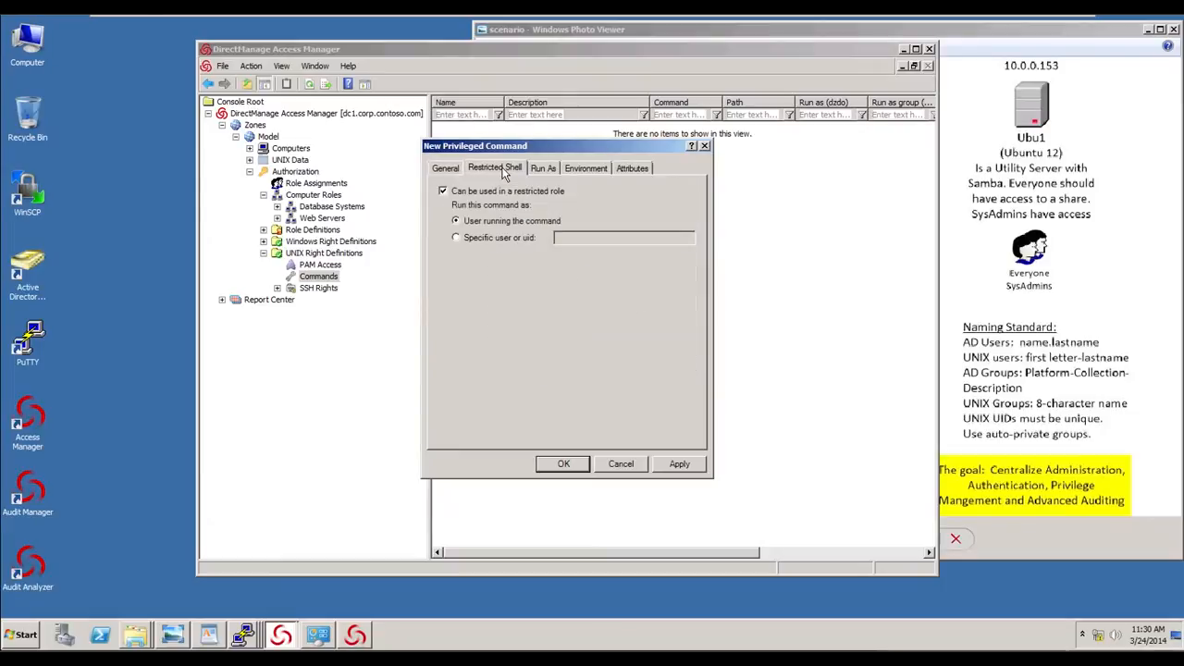
{"action": "left_click", "coordinate": [450, 195]}
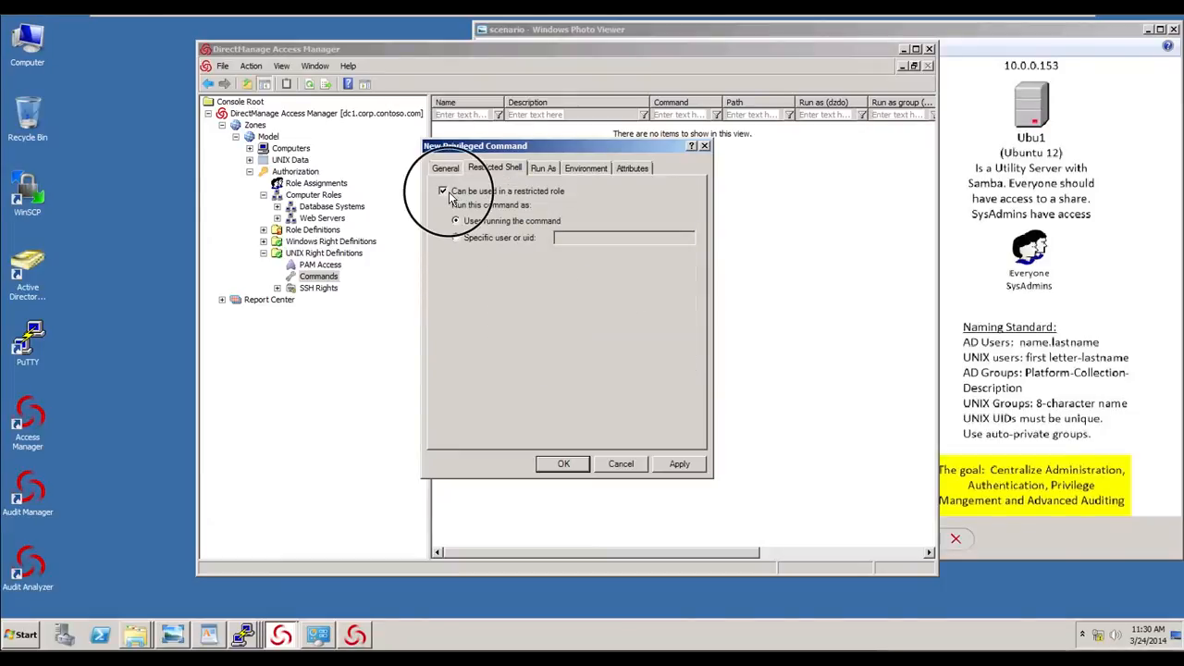
{"action": "left_click", "coordinate": [541, 168]}
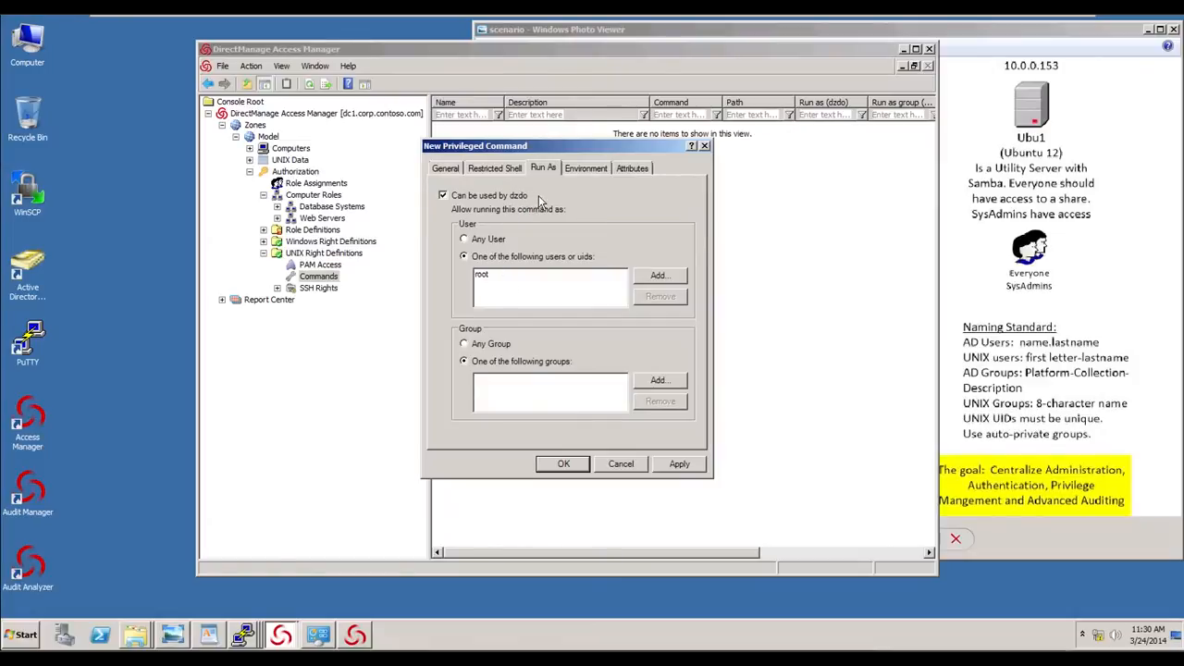
{"action": "left_click", "coordinate": [585, 168]}
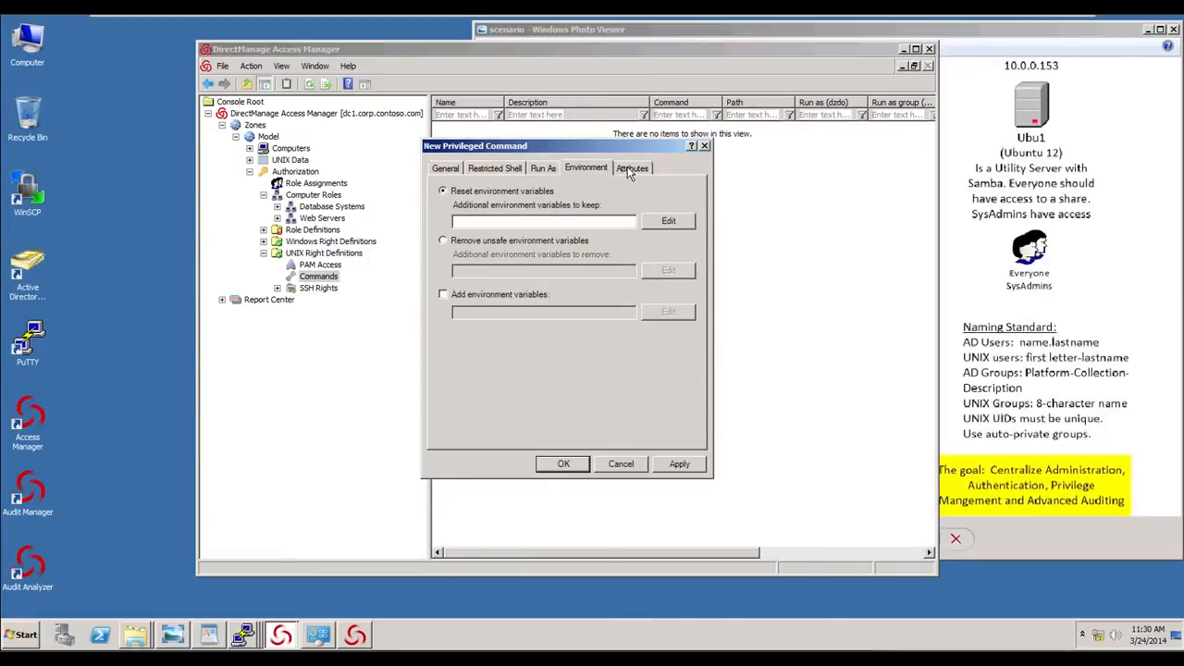
{"action": "left_click", "coordinate": [627, 168]}
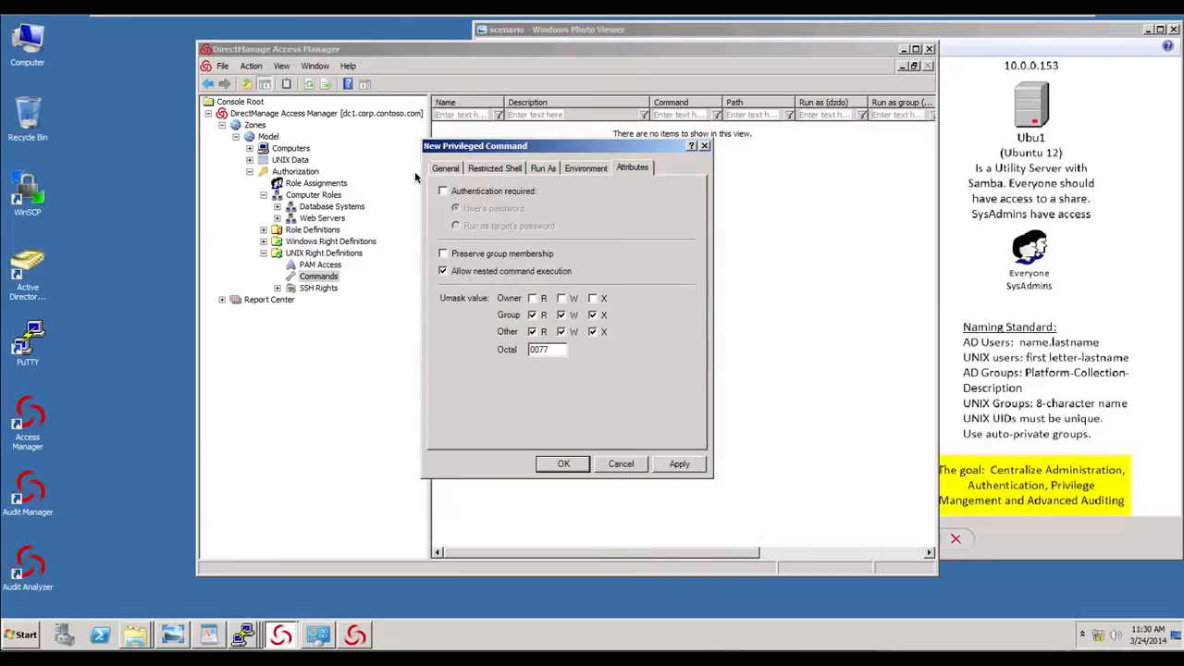
{"action": "mouse_move", "coordinate": [415, 173]}
{"action": "left_mouse_down"}
{"action": "mouse_move", "coordinate": [421, 213]}
{"action": "mouse_move", "coordinate": [528, 241]}
{"action": "mouse_move", "coordinate": [712, 248]}
{"action": "left_mouse_up"}
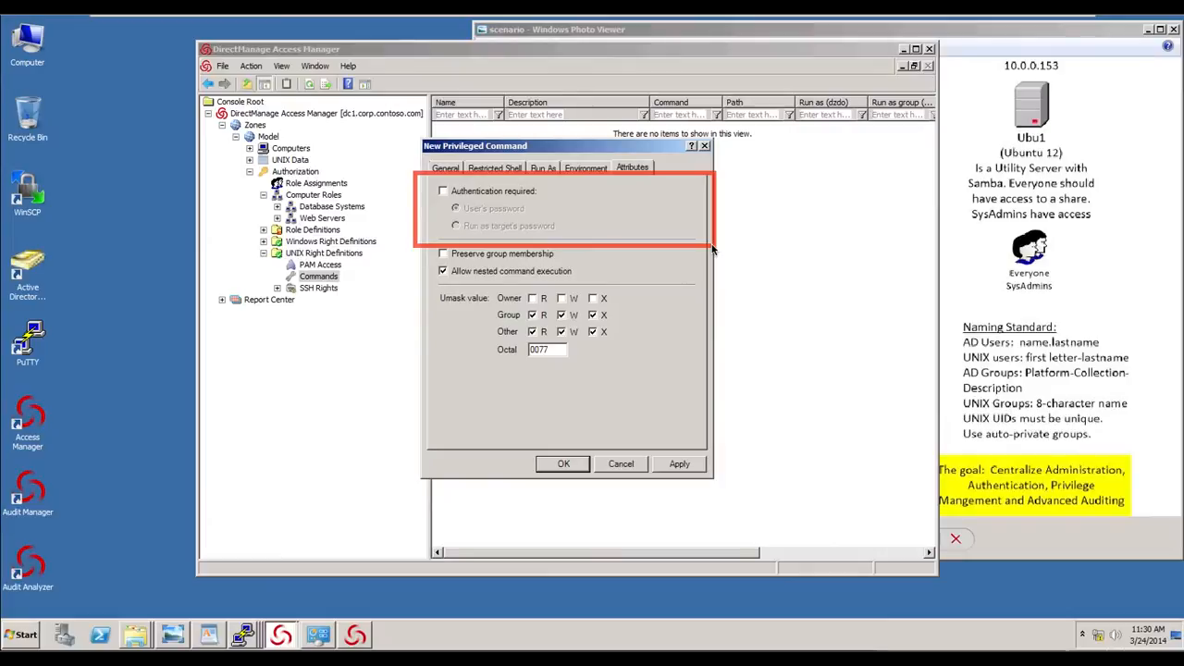
{"action": "key", "text": "Escape"}
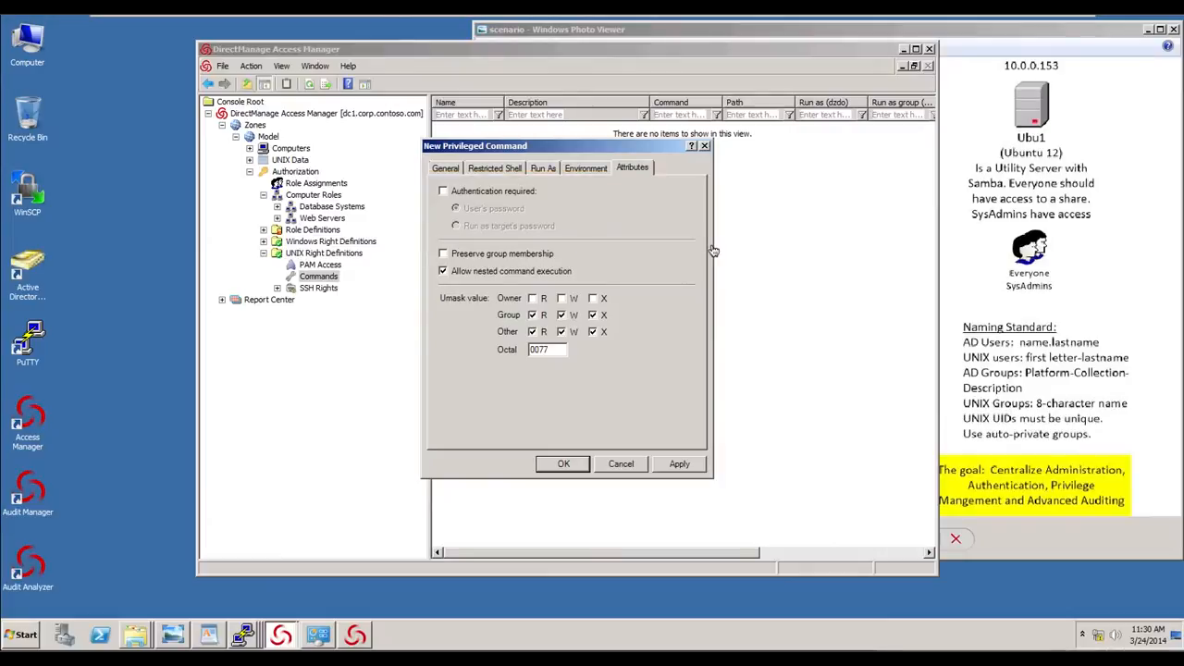
{"action": "left_click", "coordinate": [443, 192]}
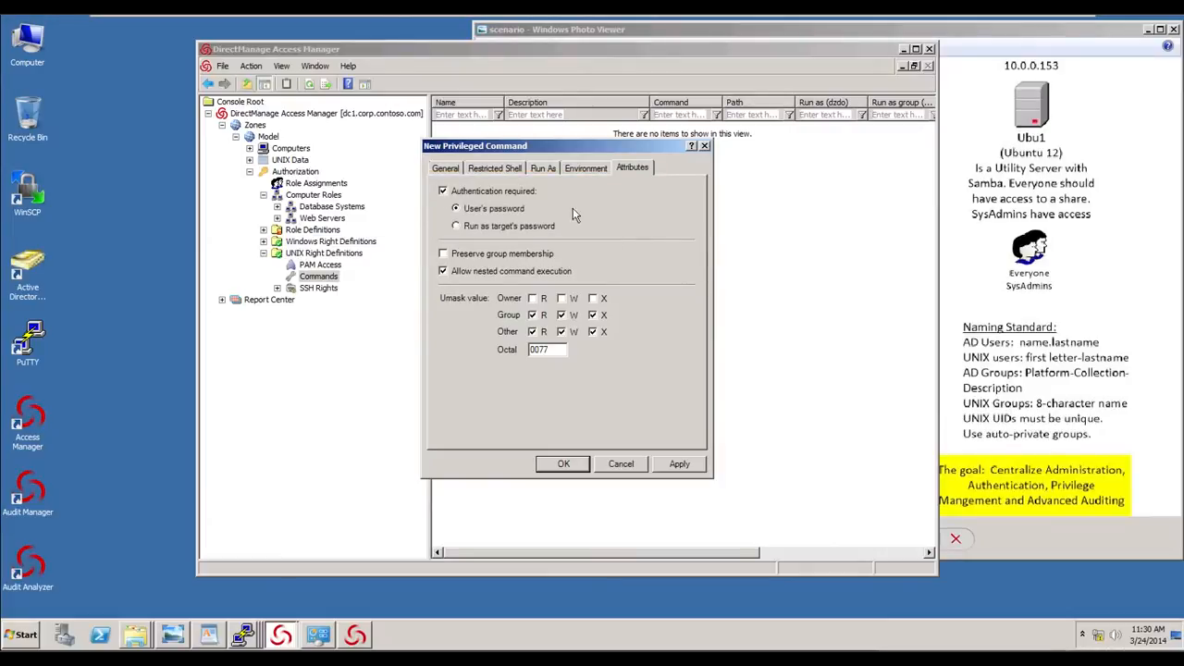
{"action": "left_click", "coordinate": [577, 473]}
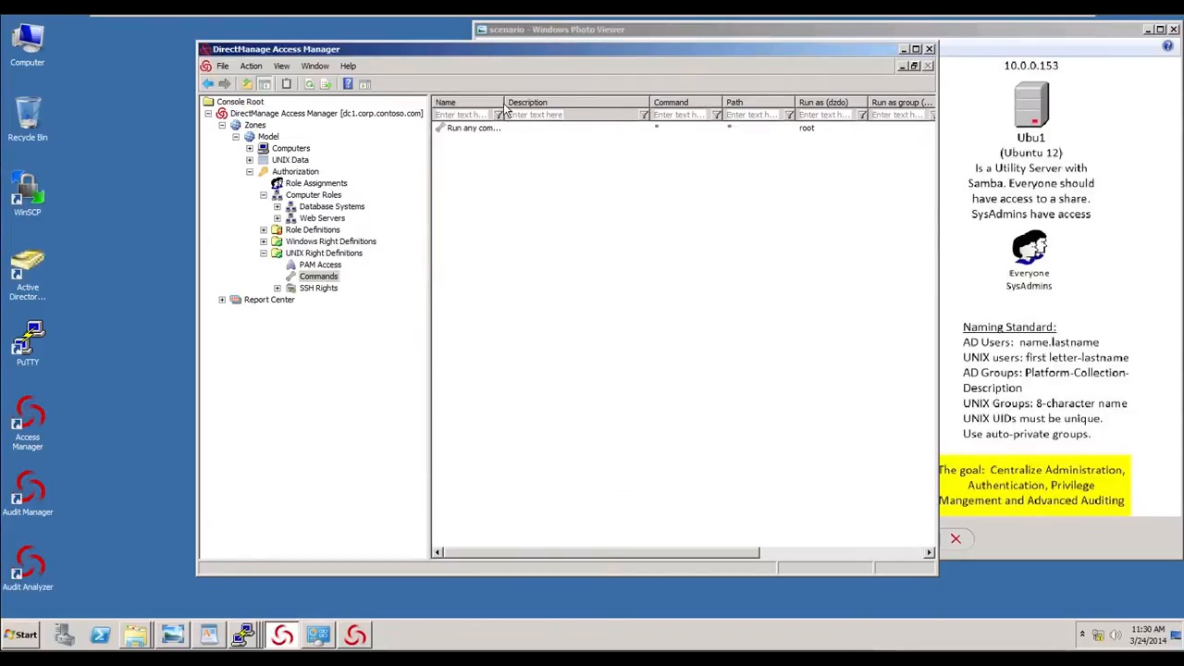
- Start a new role definition named UNIX - Sysadmin, leaving its available times unchanged
{"action": "left_click_drag", "start_coordinate": [505, 109], "coordinate": [564, 109]}
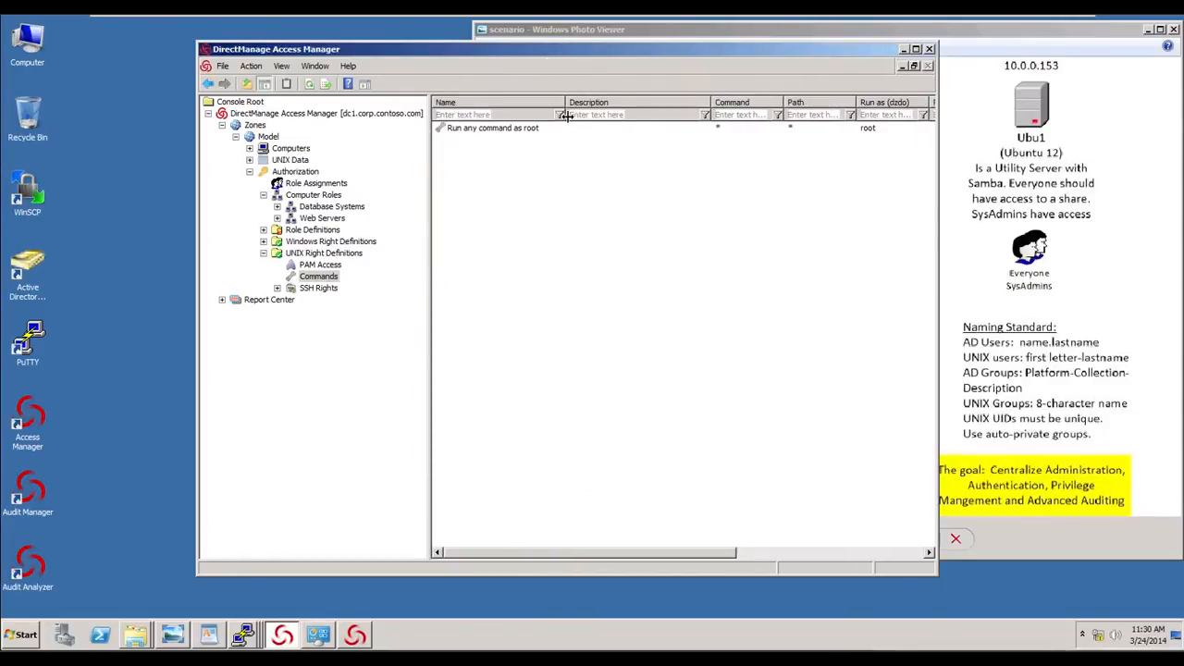
{"action": "left_click", "coordinate": [331, 266]}
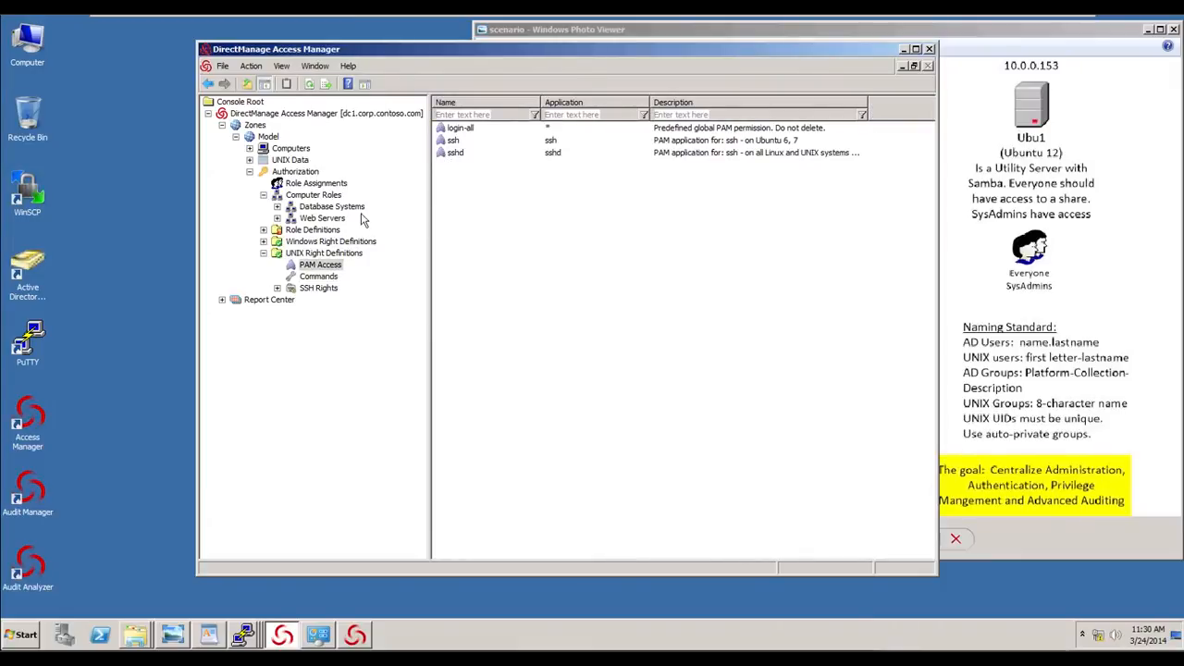
{"action": "left_click", "coordinate": [264, 230]}
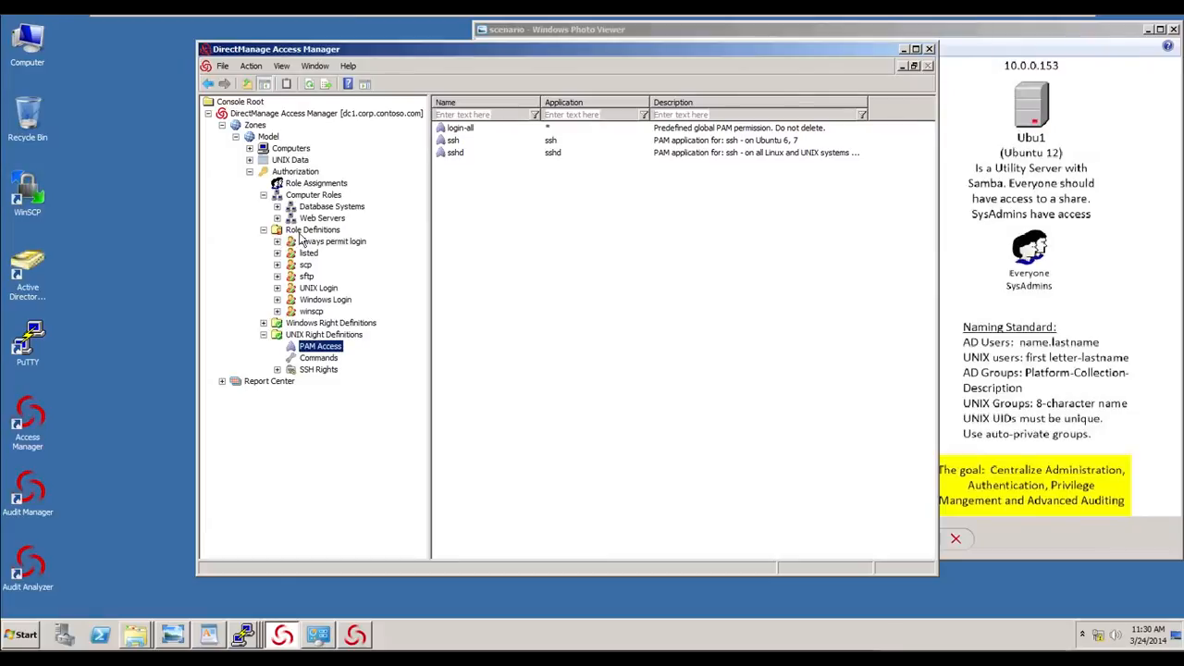
{"action": "right_click", "coordinate": [308, 231]}
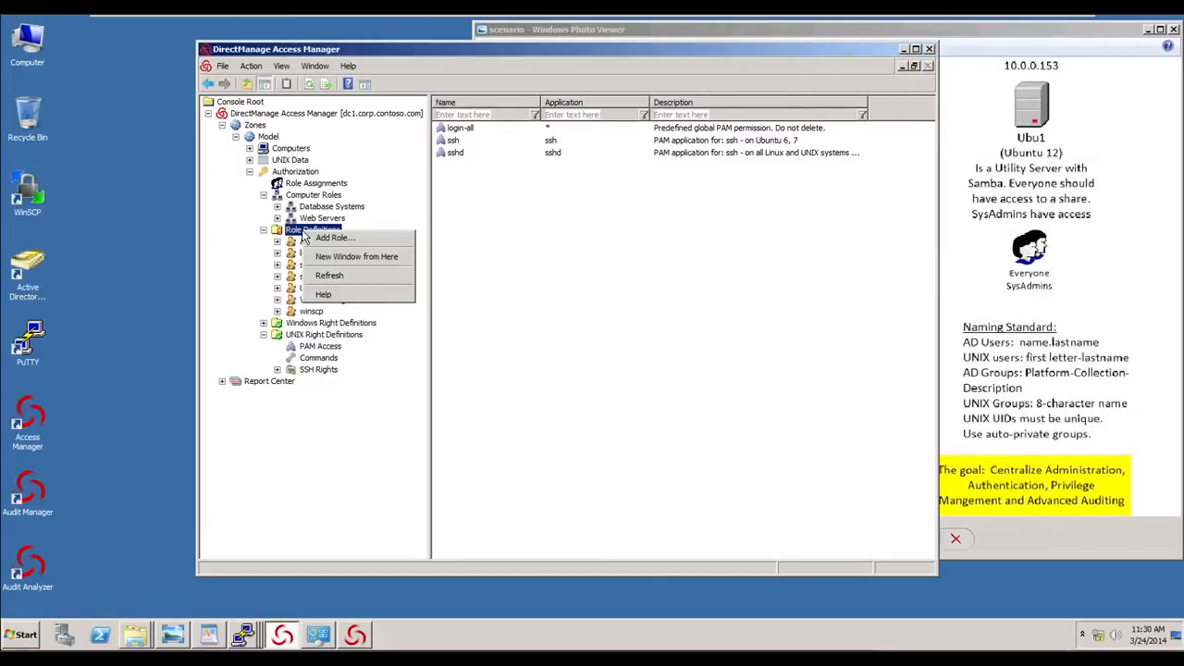
{"action": "left_click", "coordinate": [333, 238]}
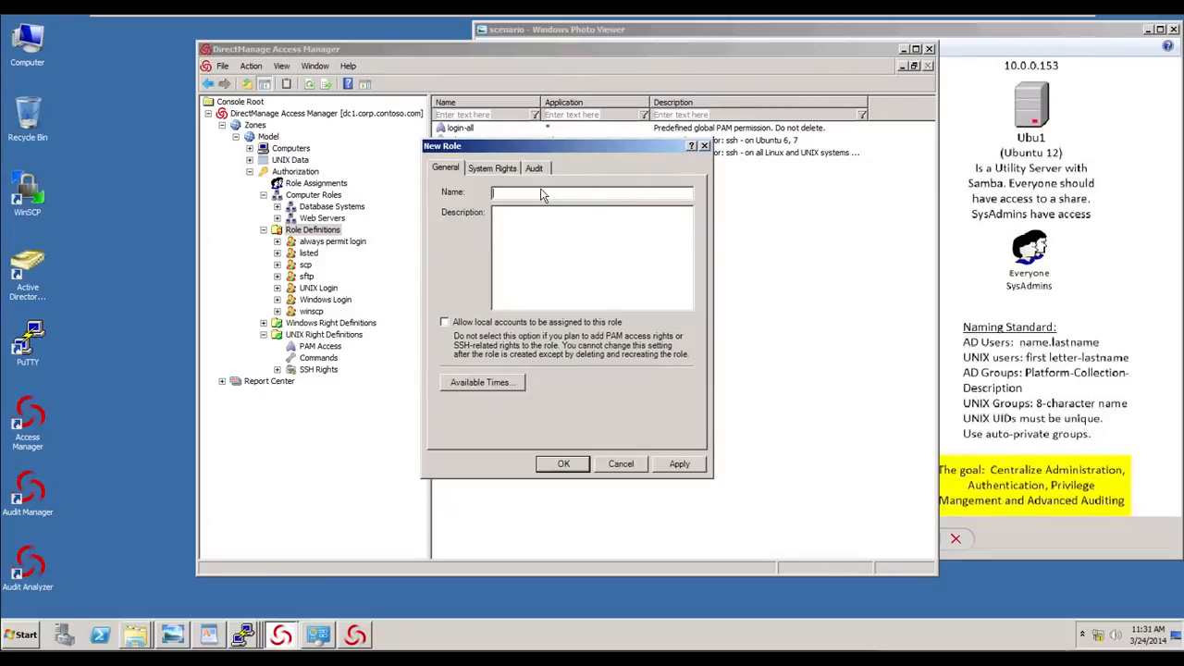
{"action": "type", "text": "UNIX - Sysadmin"}
{"action": "left_click", "coordinate": [506, 383]}
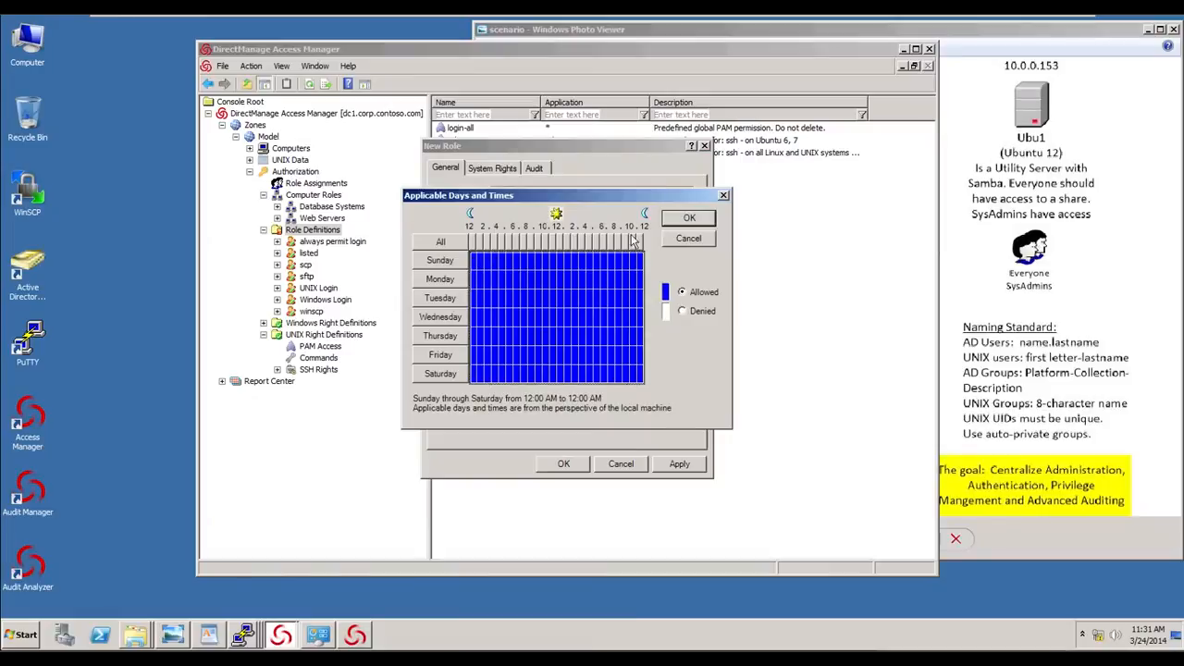
{"action": "left_click", "coordinate": [685, 243]}
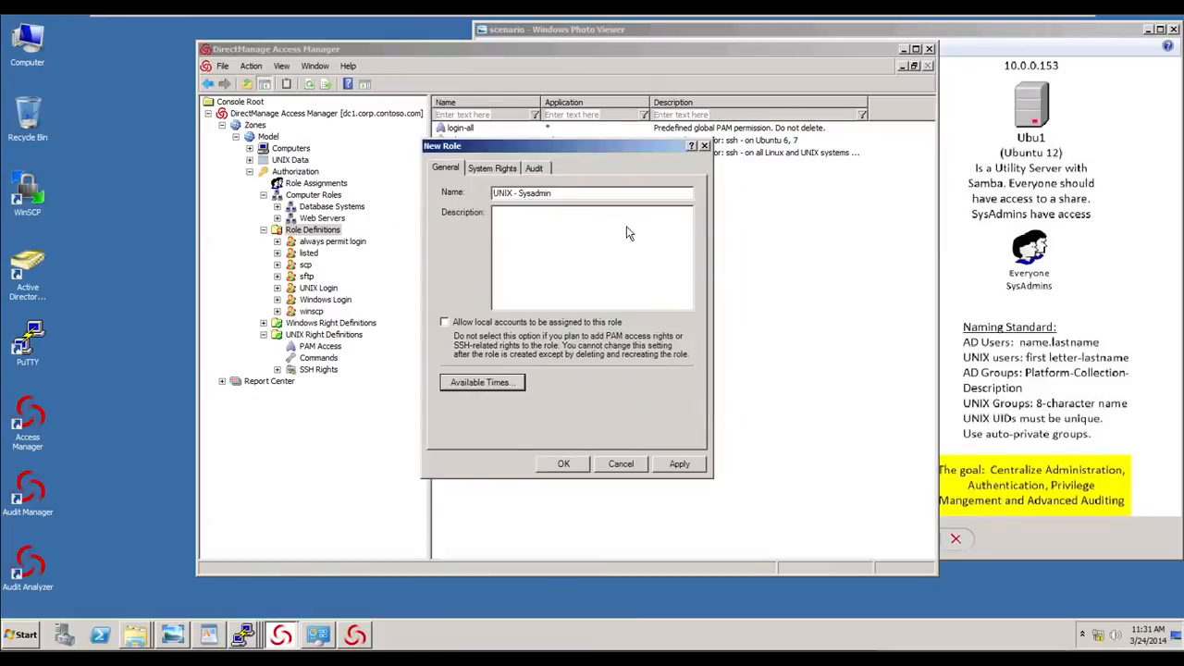
- Grant the role password and SSO login, SSO-only login and non-restricted shell login rights, then save it
{"action": "left_click", "coordinate": [504, 170]}
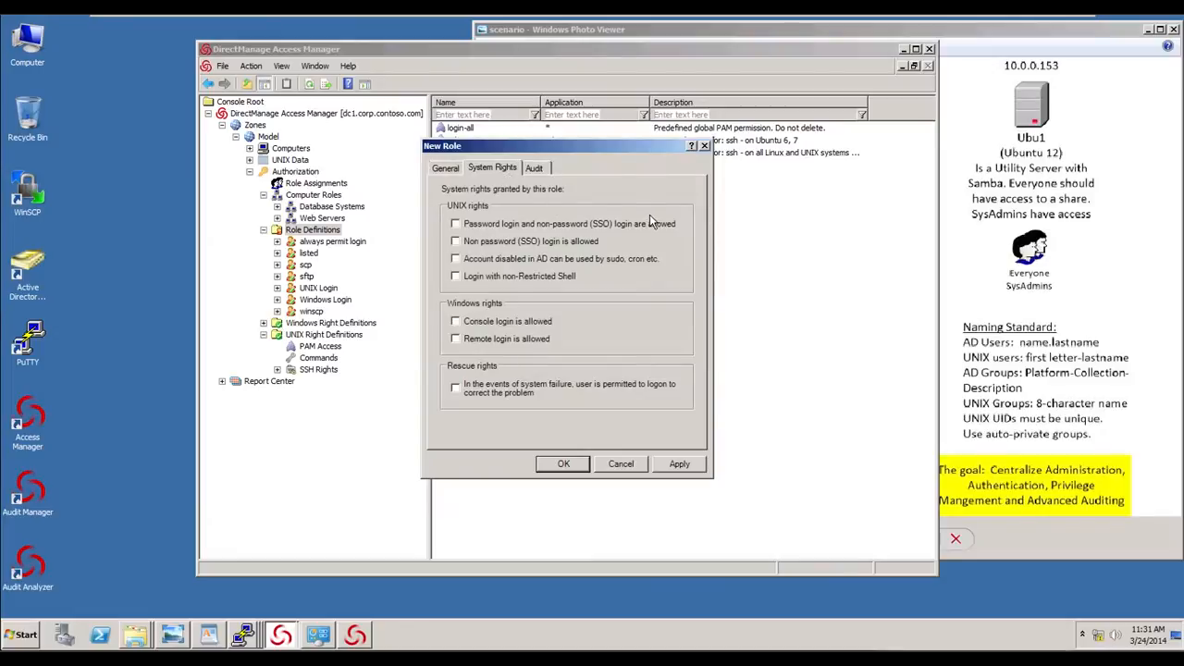
{"action": "left_click", "coordinate": [456, 225]}
{"action": "left_click", "coordinate": [458, 241]}
{"action": "left_click", "coordinate": [457, 278]}
{"action": "left_click", "coordinate": [534, 169]}
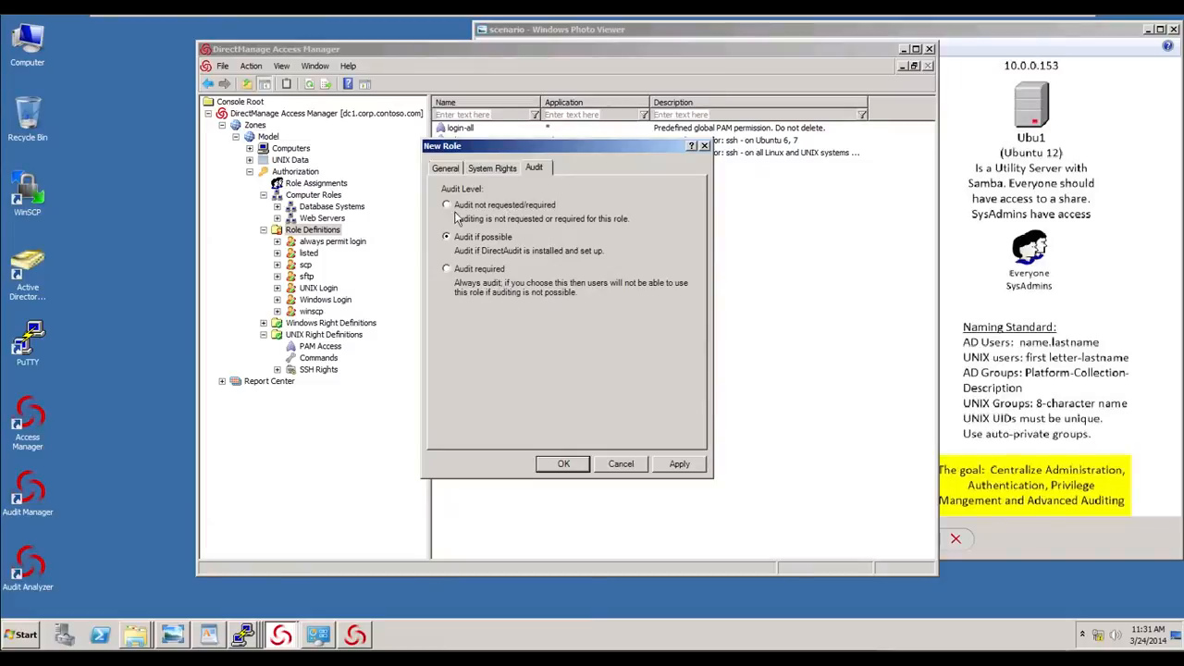
{"action": "left_click", "coordinate": [565, 465]}
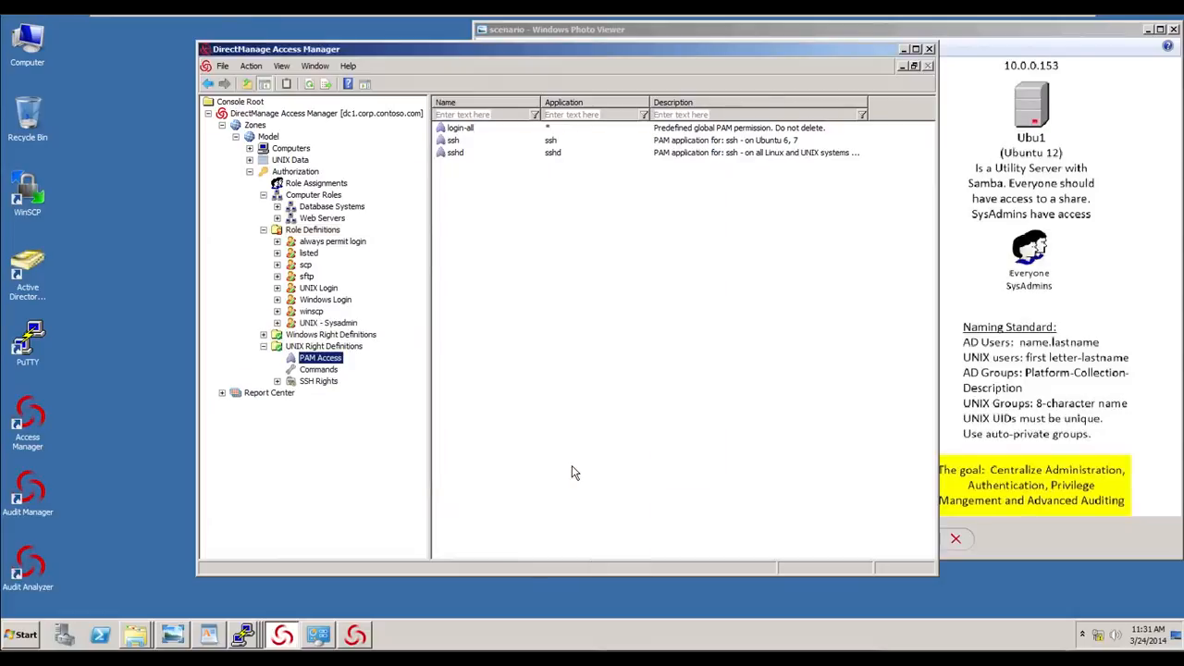
- Add the login-all and Run any command as root rights to the UNIX - Sysadmin role
{"action": "left_click", "coordinate": [325, 325]}
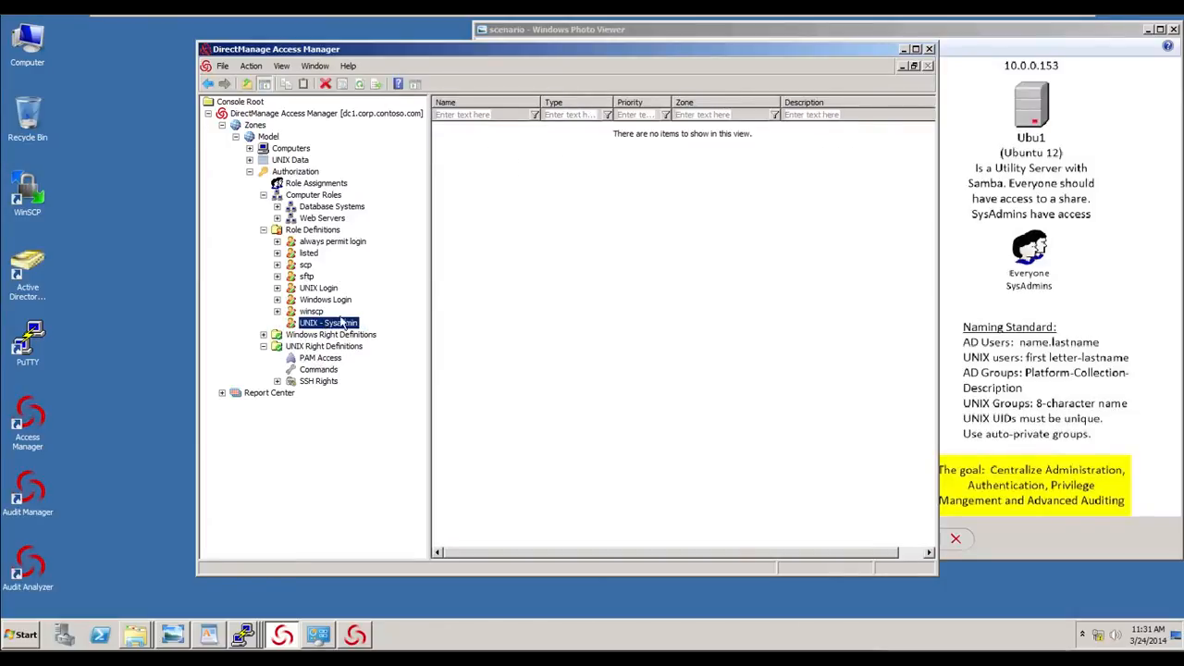
{"action": "right_click", "coordinate": [502, 181]}
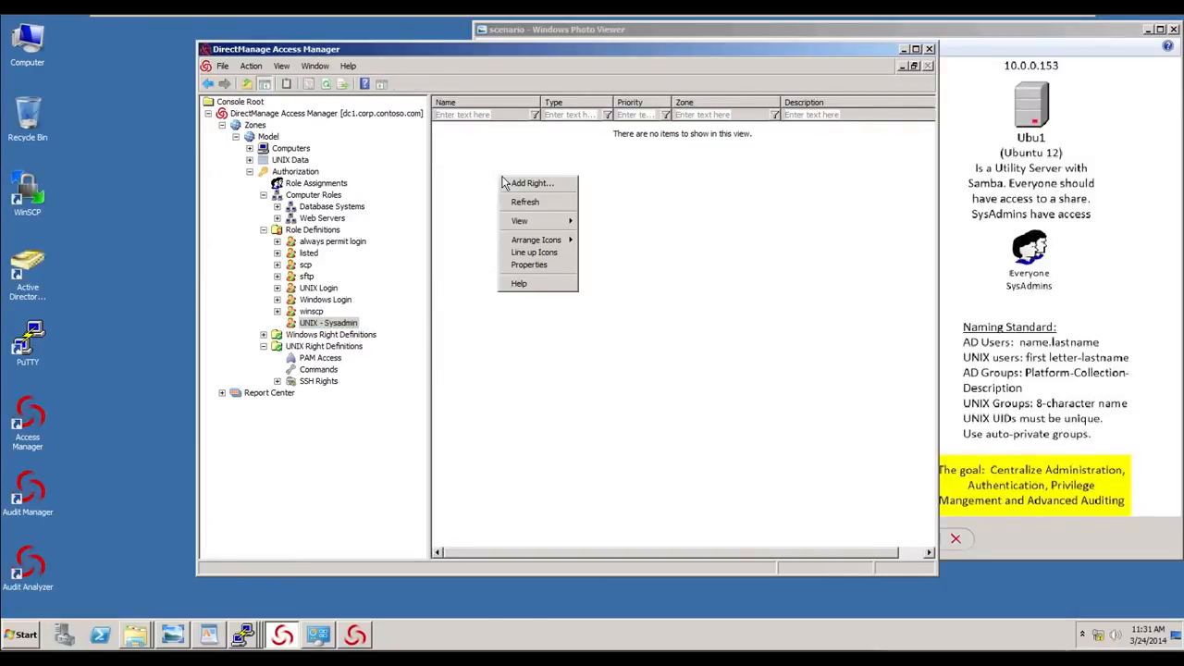
{"action": "left_click", "coordinate": [511, 184]}
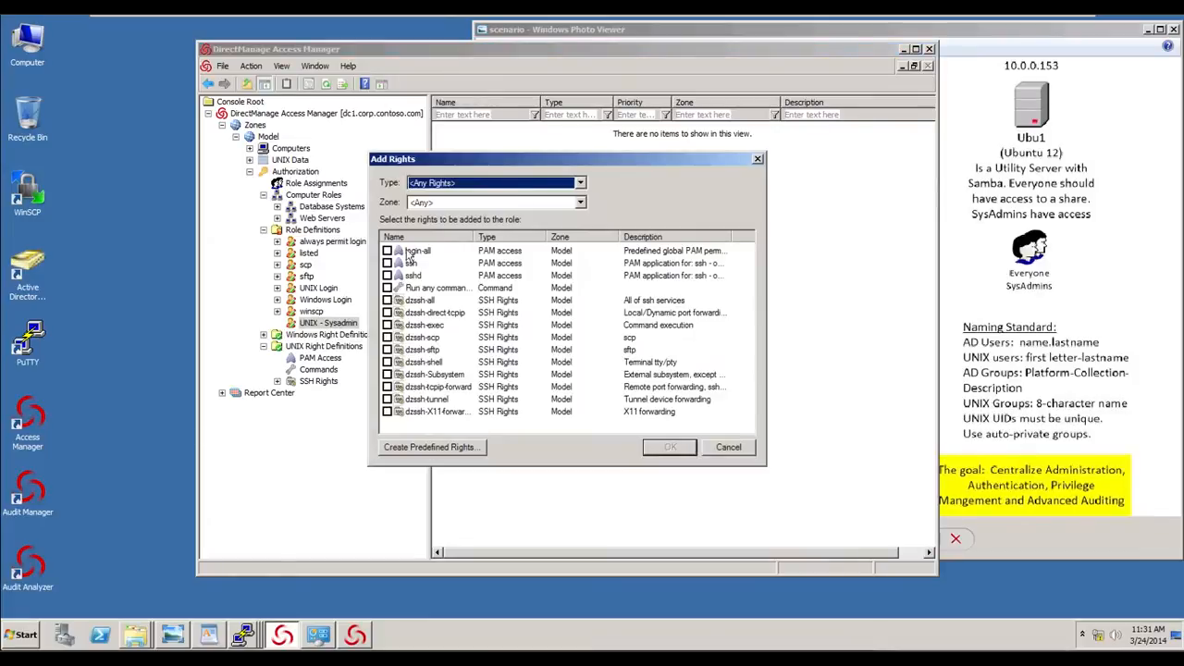
{"action": "left_click", "coordinate": [388, 252]}
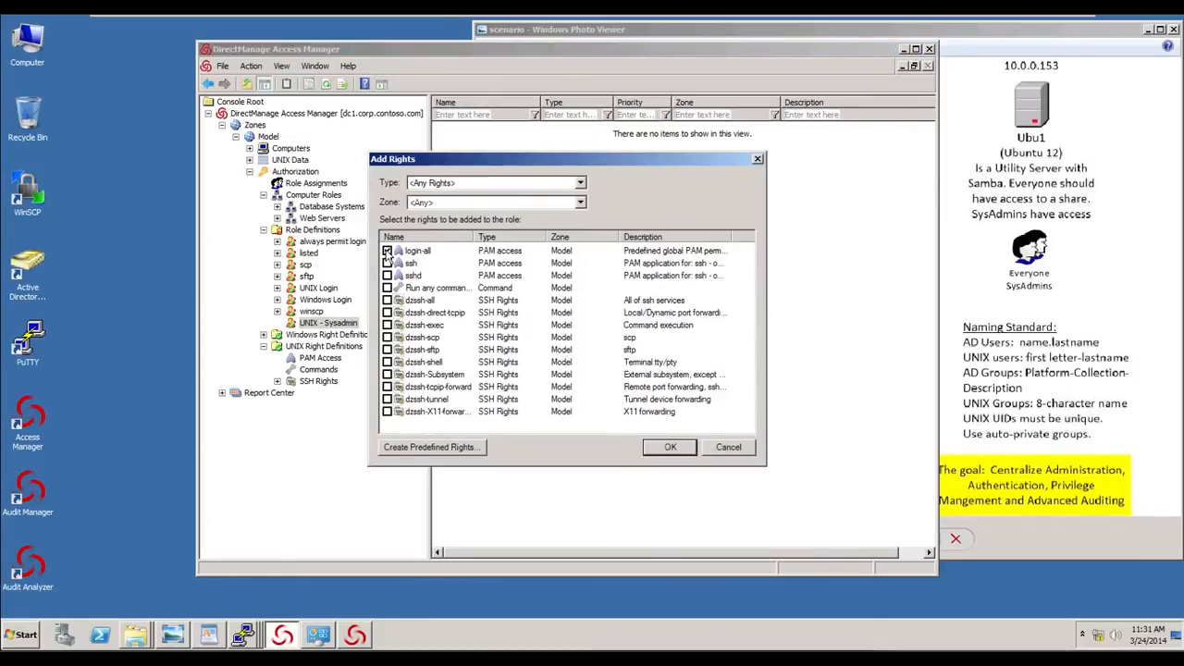
{"action": "left_click", "coordinate": [388, 288]}
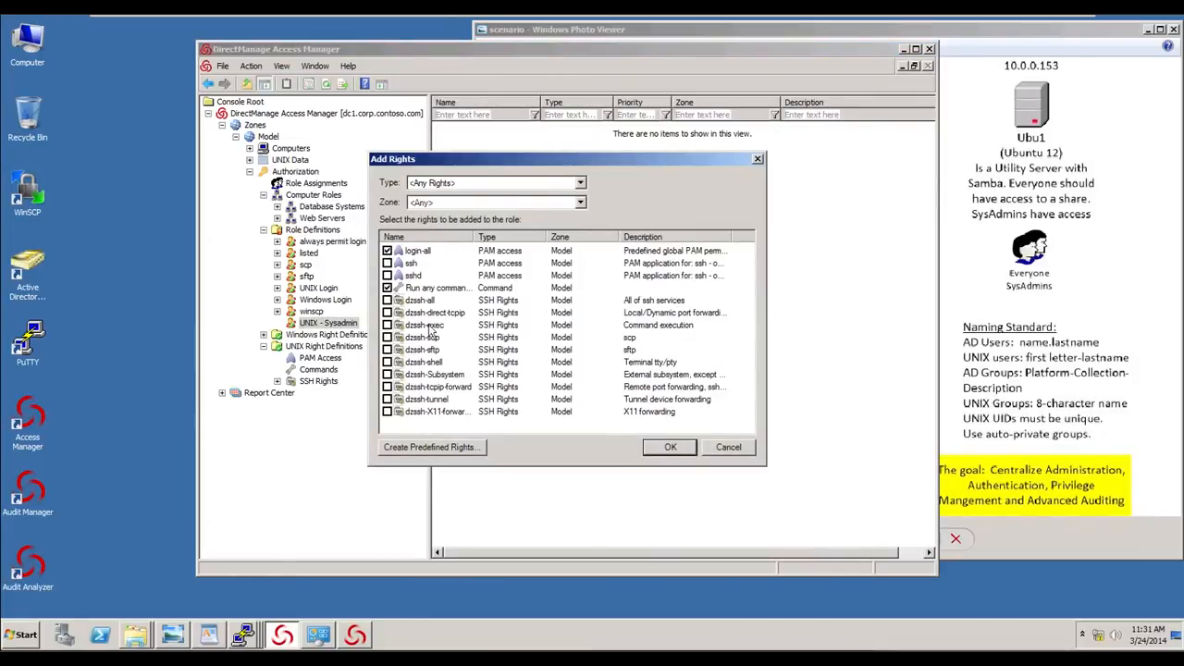
{"action": "left_click", "coordinate": [669, 450]}
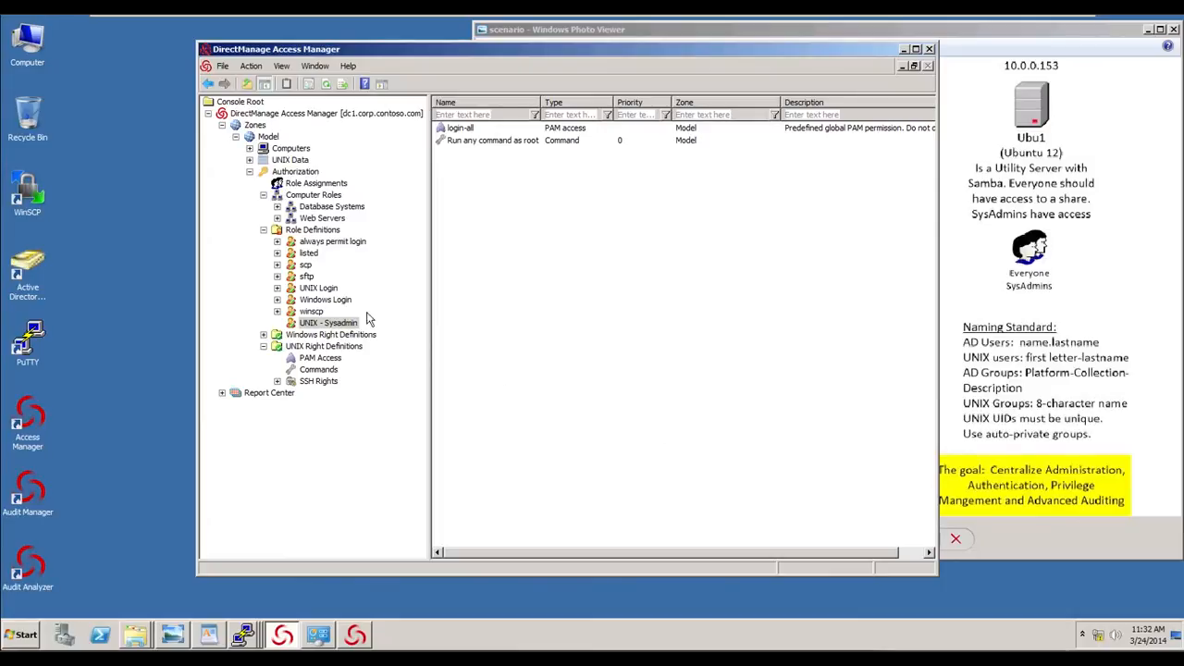
- Expand the Database Systems computer role to view its role assignments and members
{"action": "left_click", "coordinate": [277, 207]}
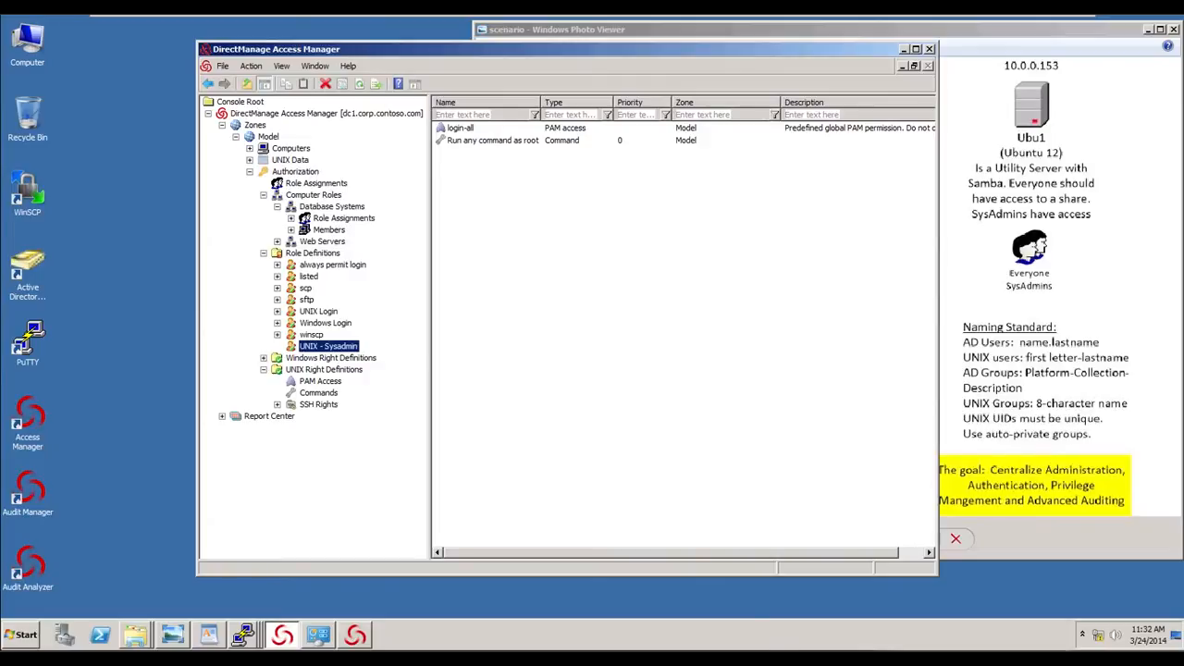
{"action": "left_click", "coordinate": [377, 159]}
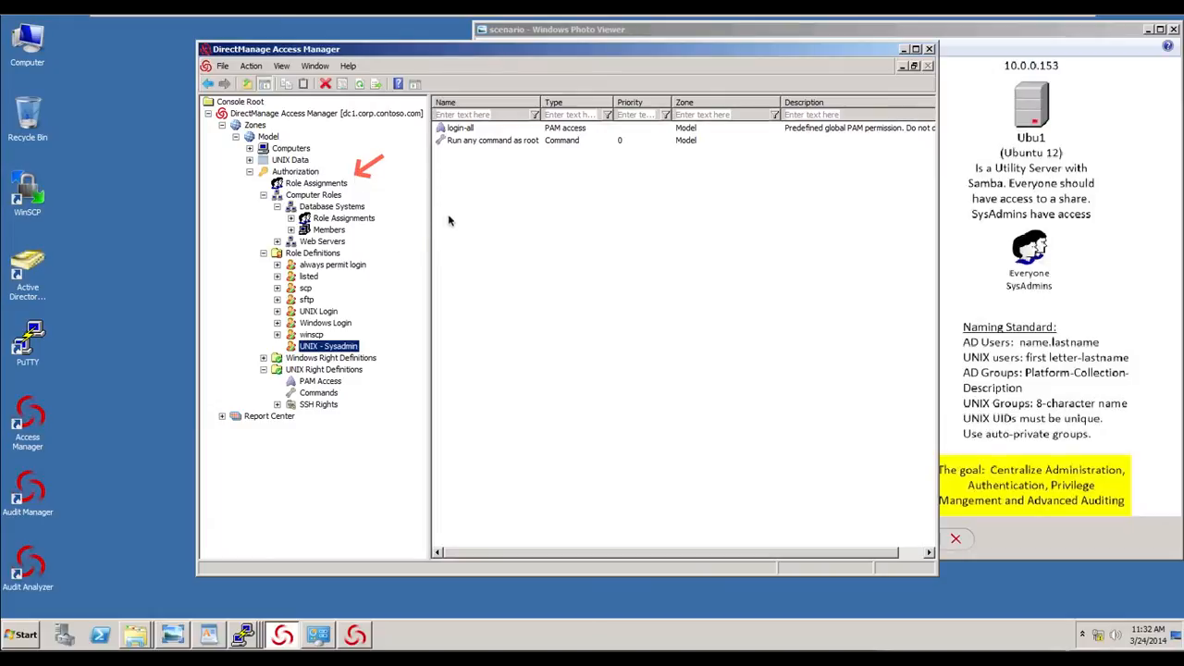
{"action": "left_click_drag", "start_coordinate": [454, 213], "coordinate": [395, 215]}
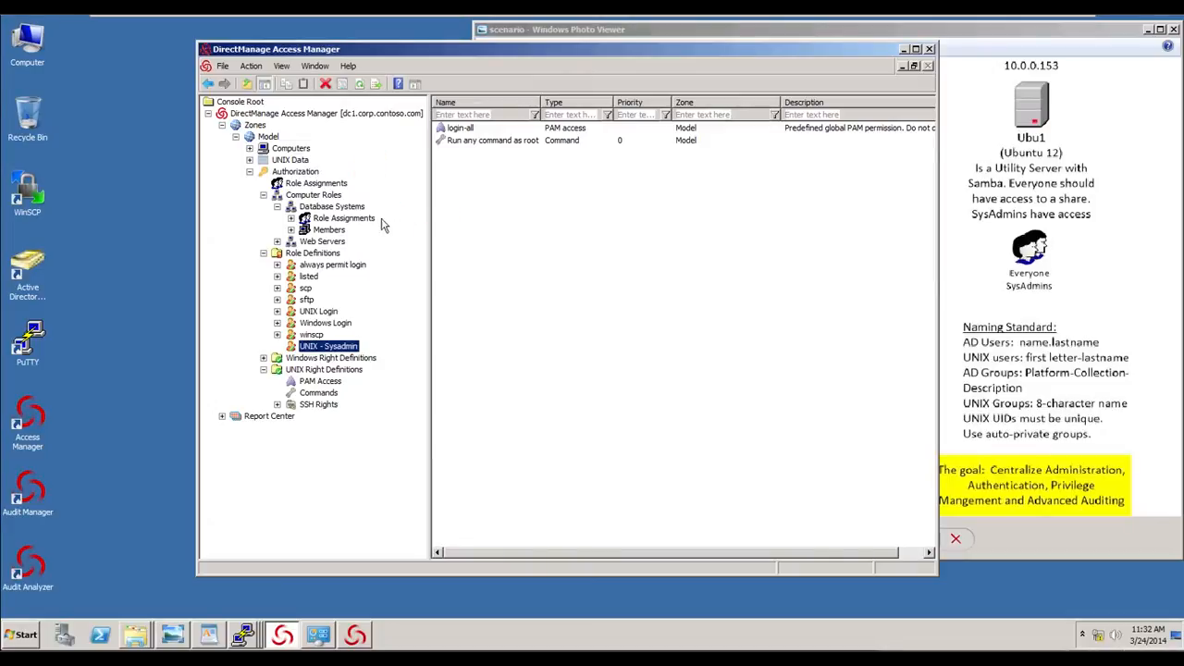
- Start a zone-level role assignment in the Model zone and pick the UNIX - Sysadmin role
{"action": "left_click", "coordinate": [333, 185]}
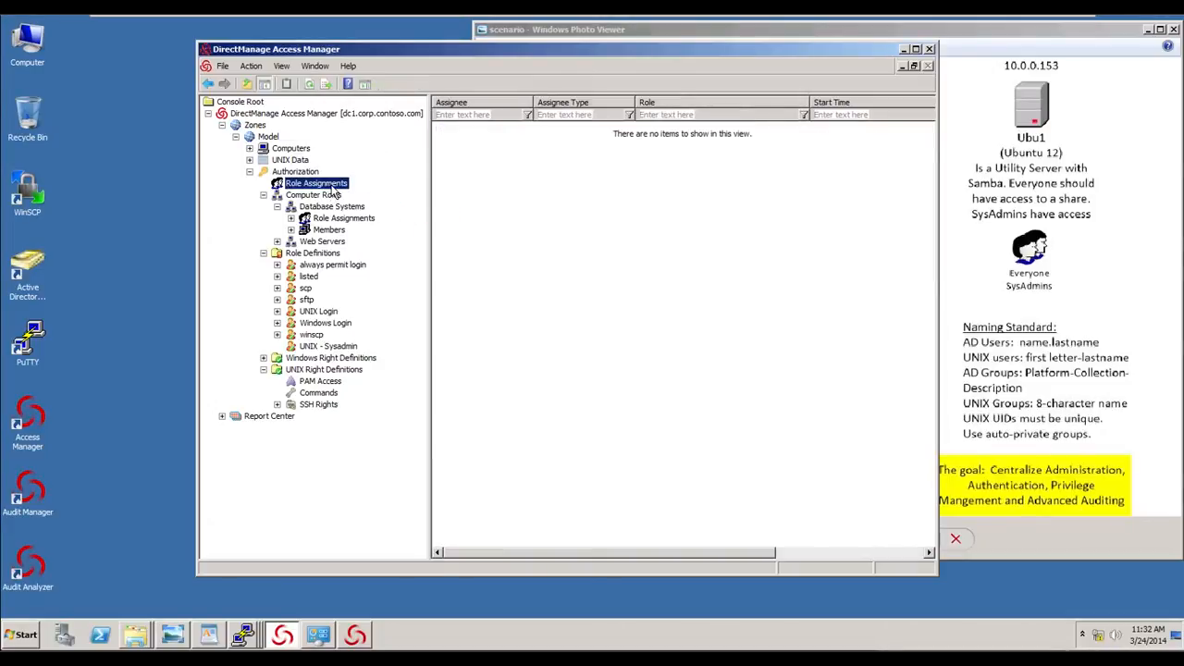
{"action": "left_click", "coordinate": [470, 169]}
{"action": "right_click", "coordinate": [469, 169]}
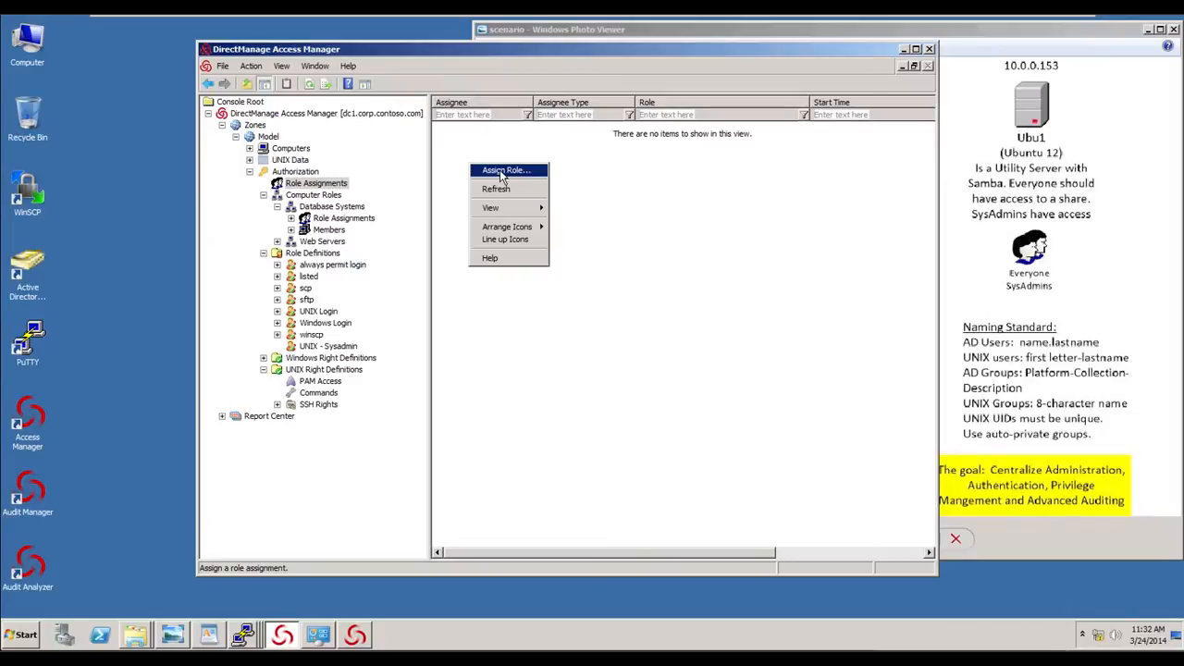
{"action": "left_click", "coordinate": [502, 173]}
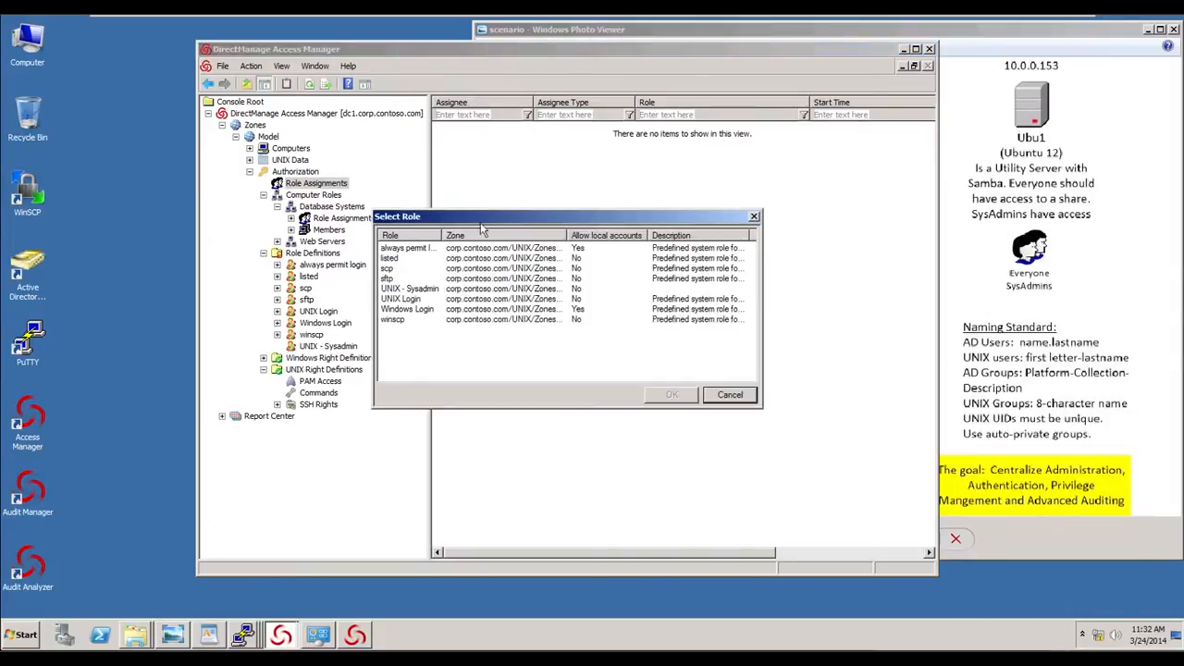
{"action": "left_click", "coordinate": [412, 290]}
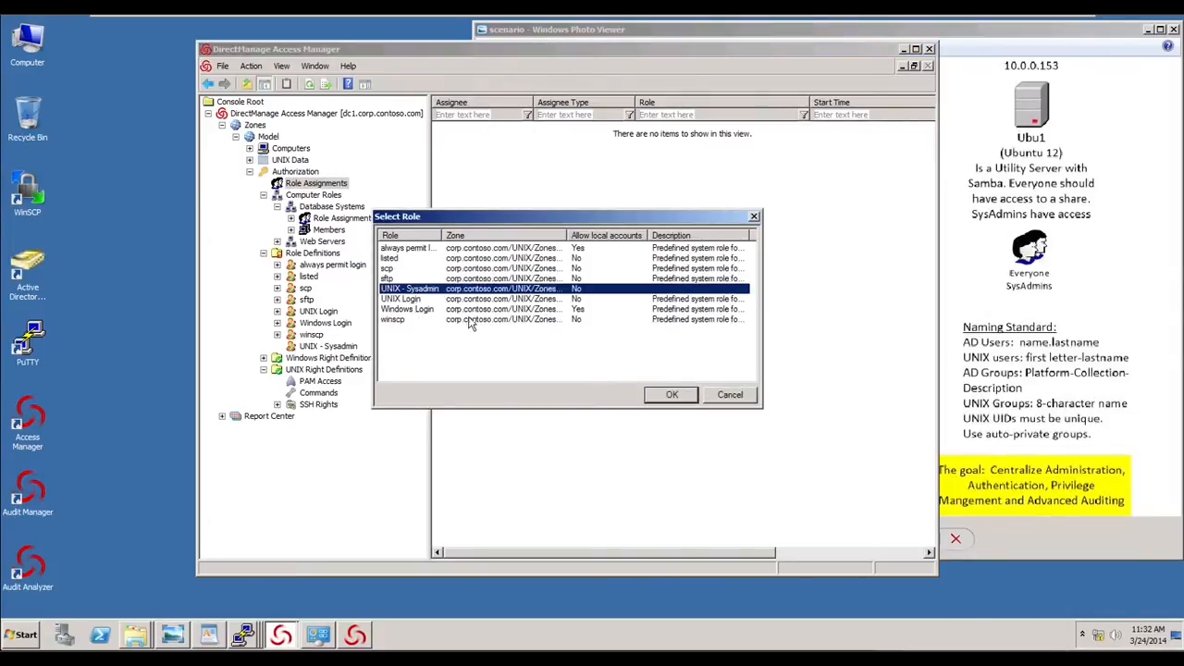
{"action": "left_click", "coordinate": [673, 396]}
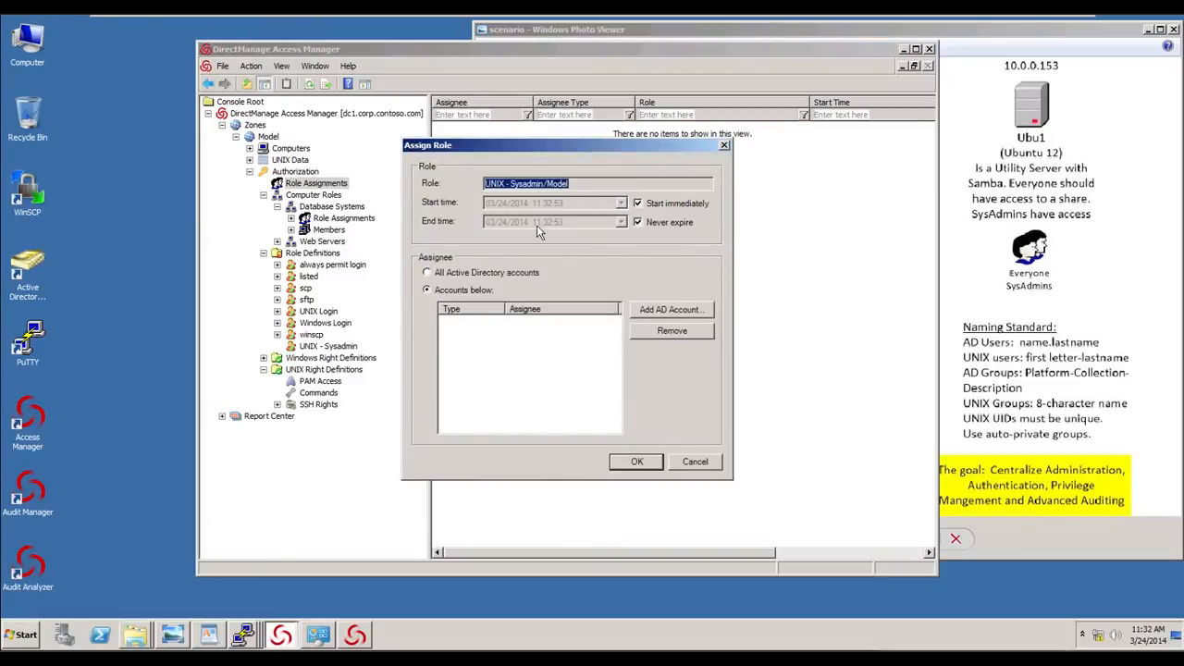
{"action": "left_click", "coordinate": [638, 203]}
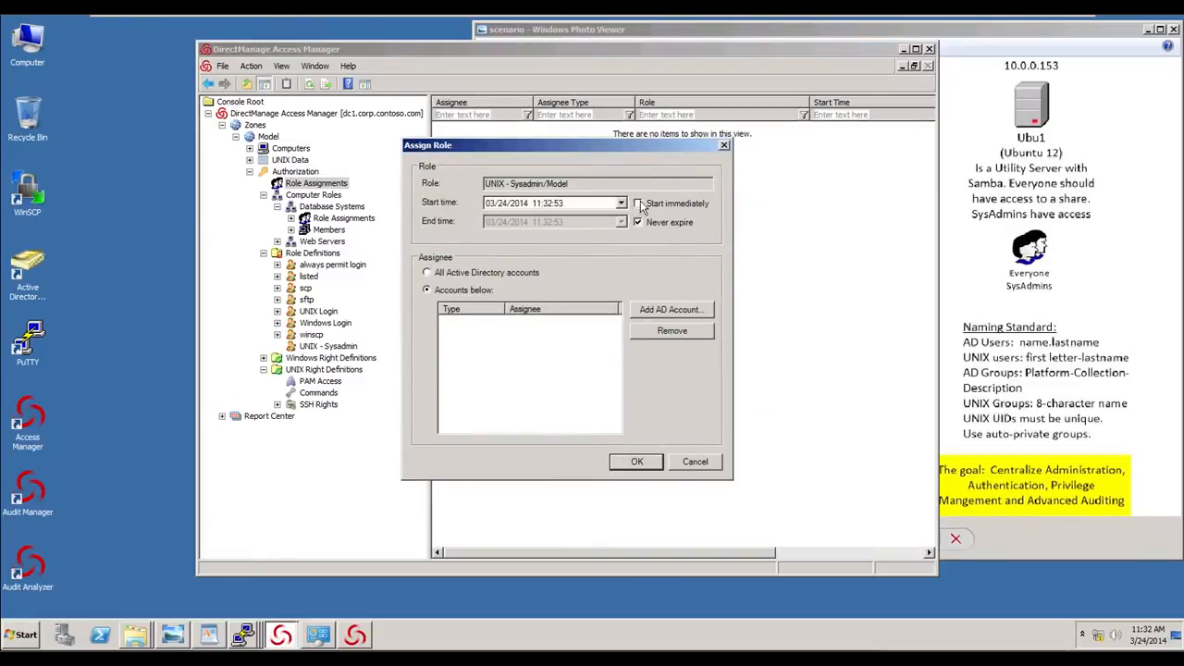
{"action": "left_click", "coordinate": [638, 222]}
{"action": "left_click", "coordinate": [621, 203]}
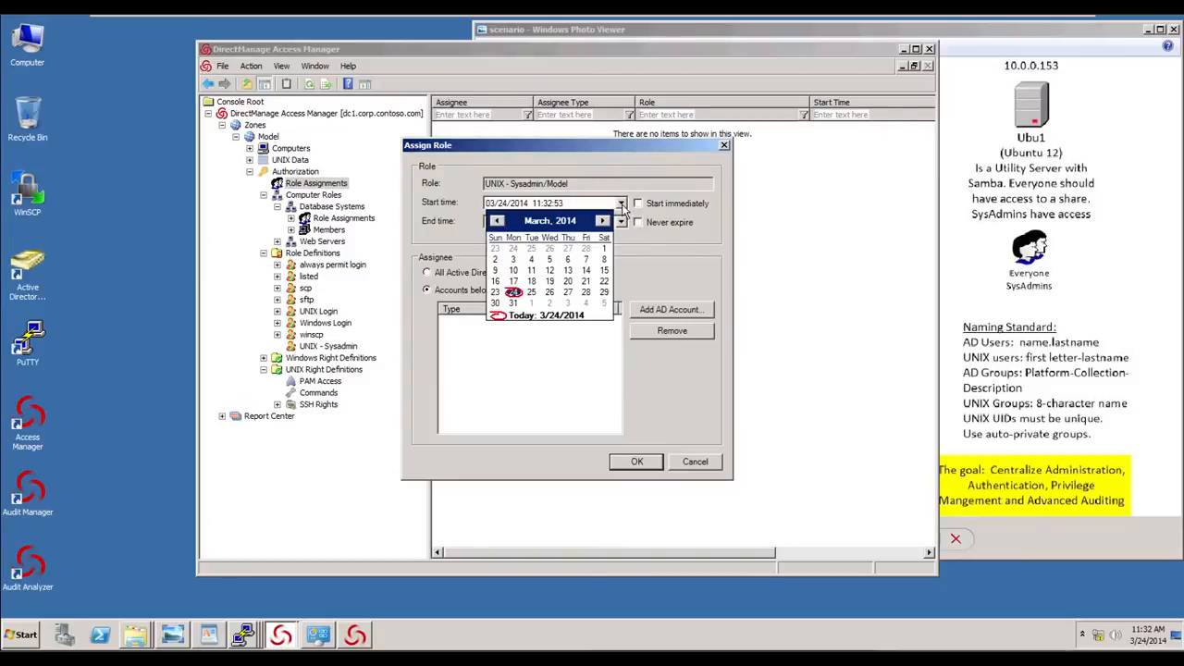
{"action": "left_click", "coordinate": [660, 246]}
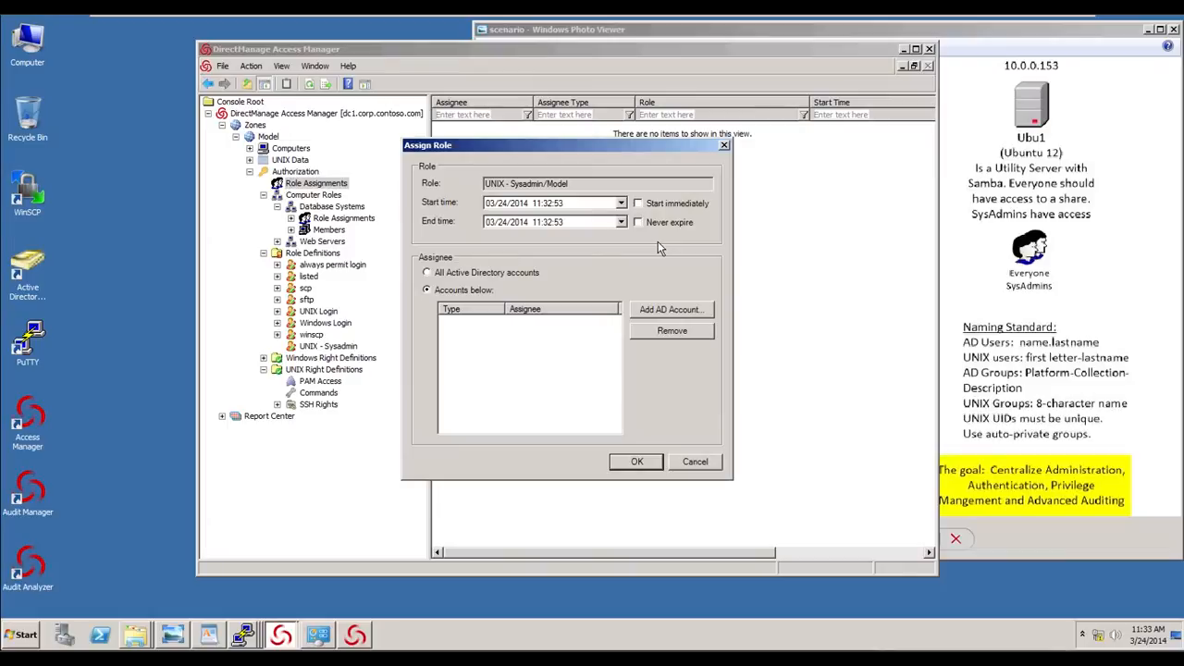
{"action": "left_click", "coordinate": [637, 203]}
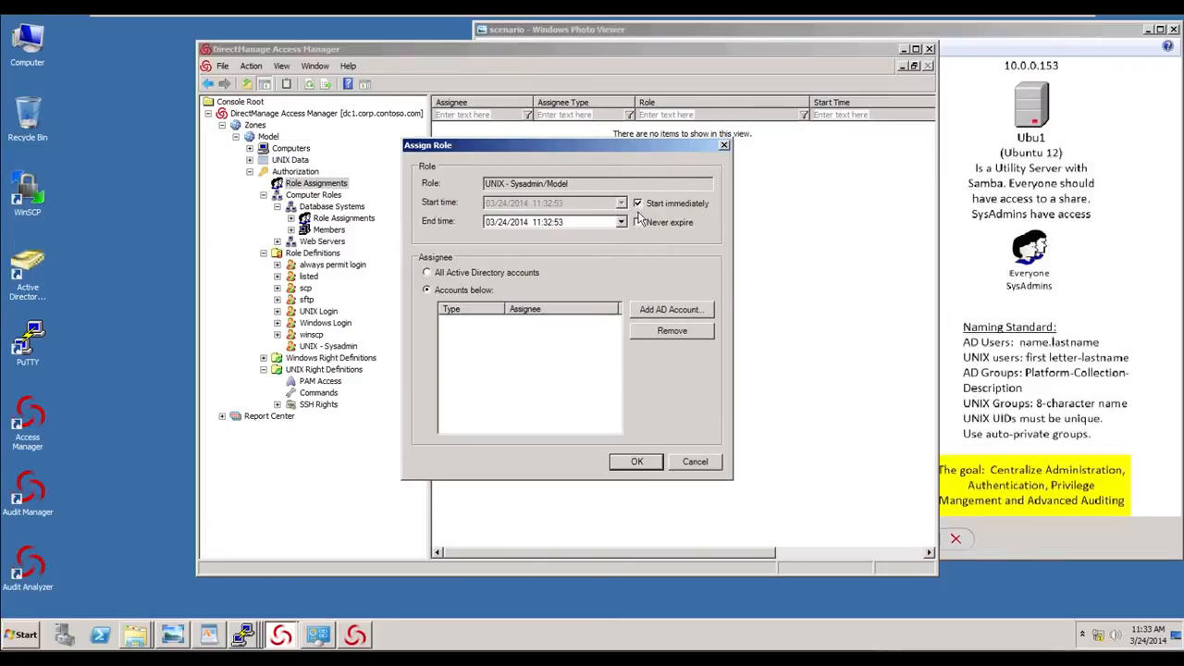
{"action": "left_click", "coordinate": [638, 222]}
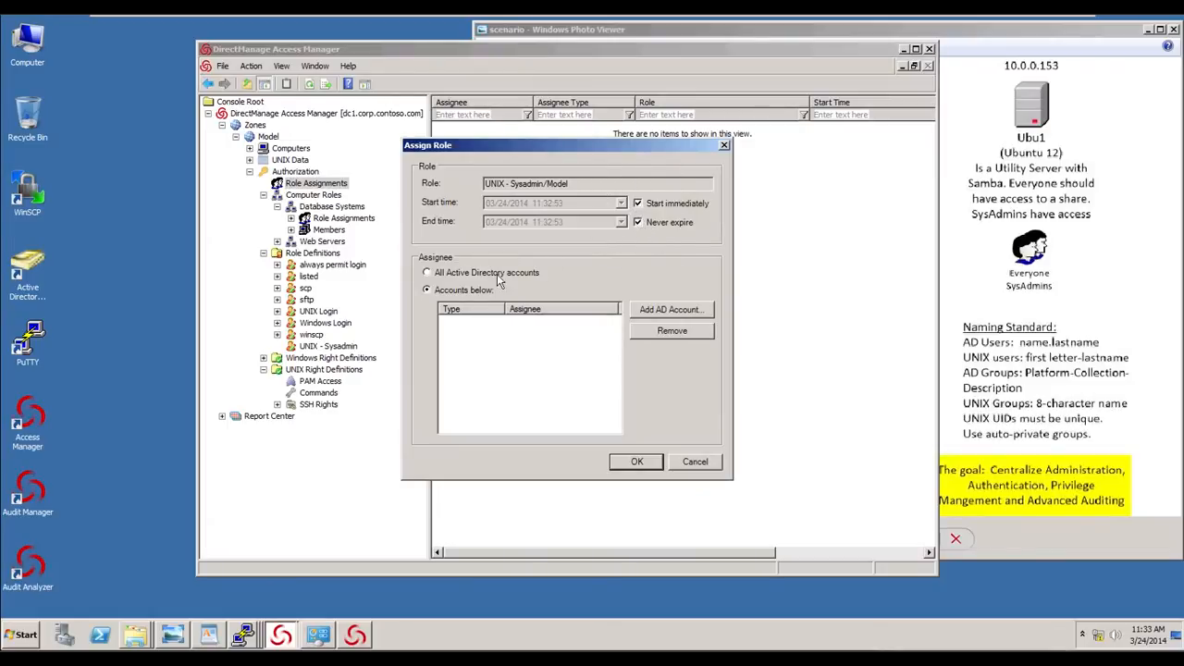
- Open the search for an AD account to assign to the role
{"action": "left_click", "coordinate": [666, 311]}
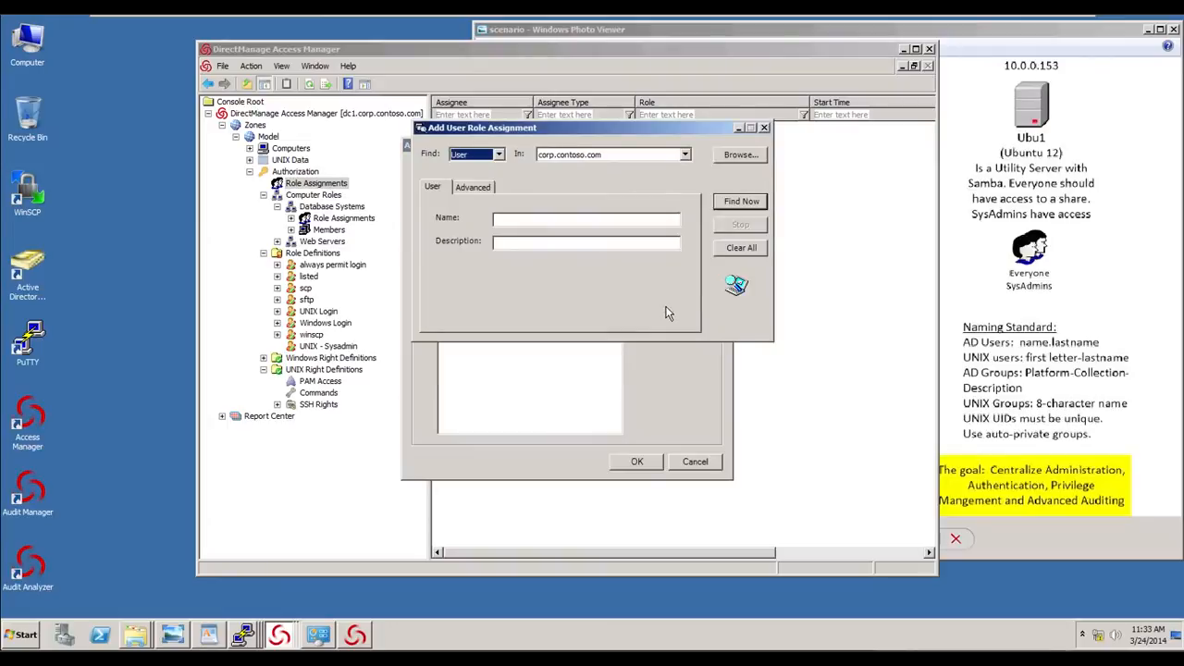
{"action": "left_click", "coordinate": [499, 155]}
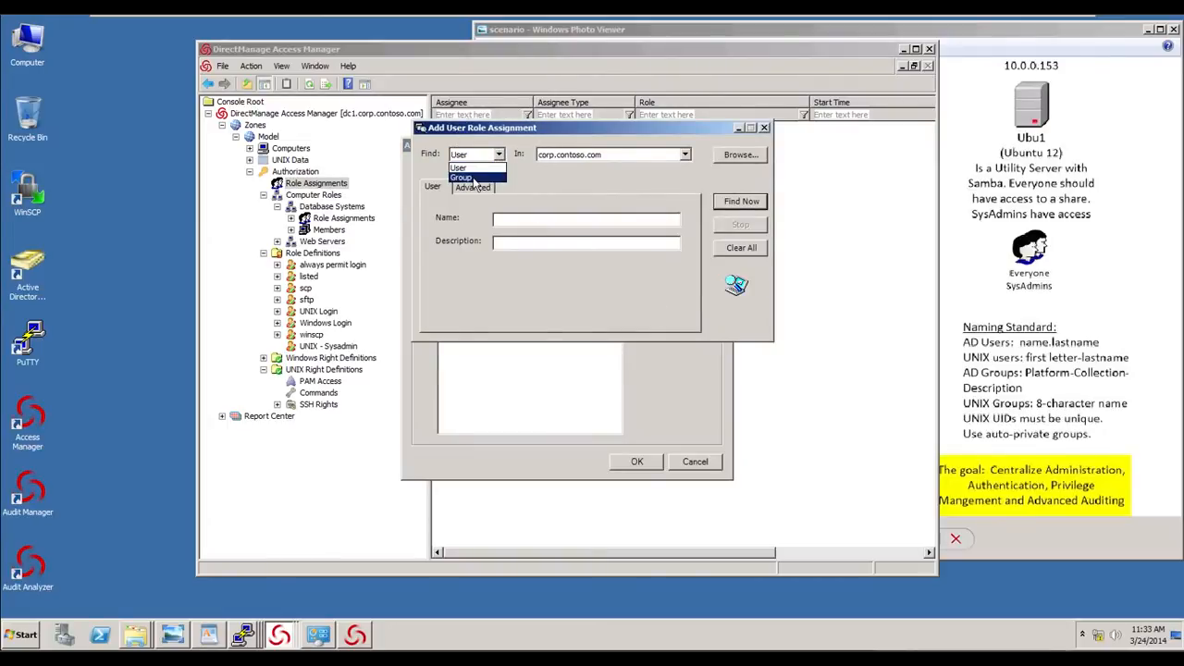
{"action": "left_click", "coordinate": [476, 170]}
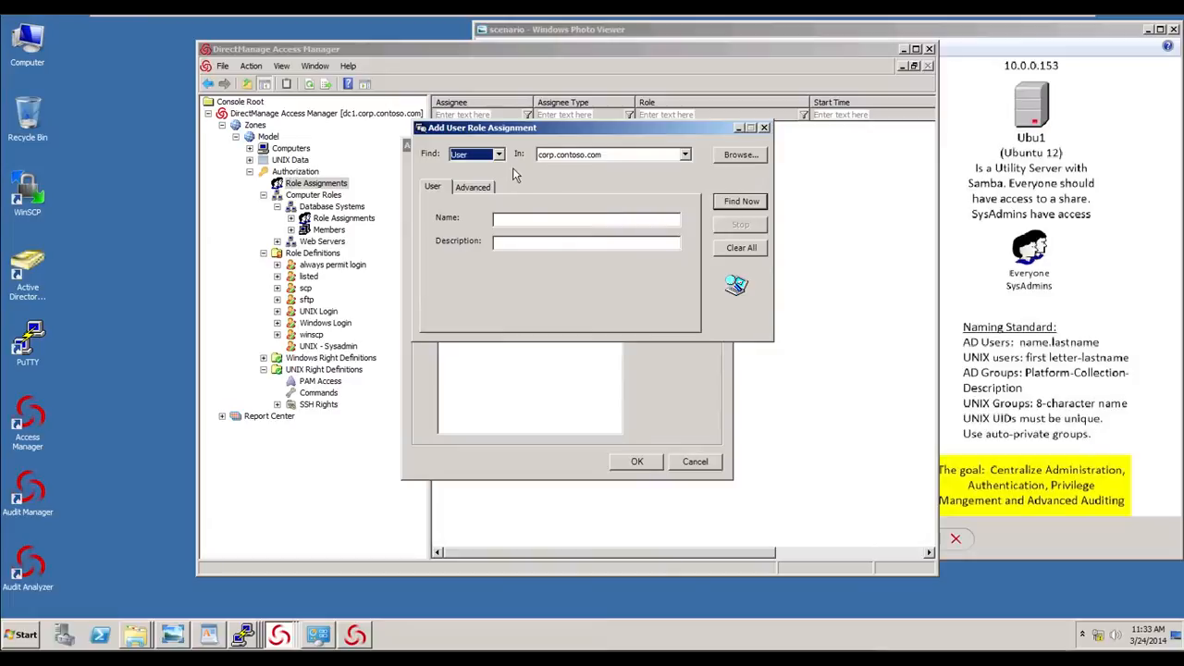
- In Active Directory Users and Computers, create the global security group UNIX-Model-Sysadmins in the UNIX > RBAC container
{"action": "left_click", "coordinate": [27, 274]}
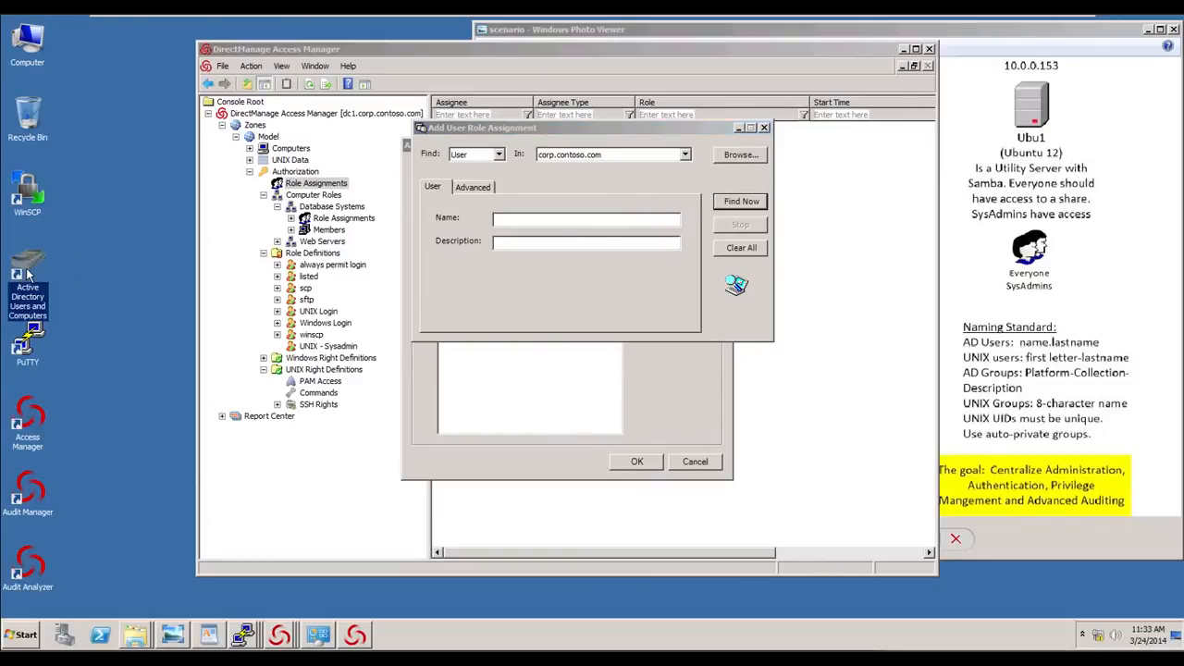
{"action": "right_click", "coordinate": [27, 271]}
{"action": "left_click", "coordinate": [48, 276]}
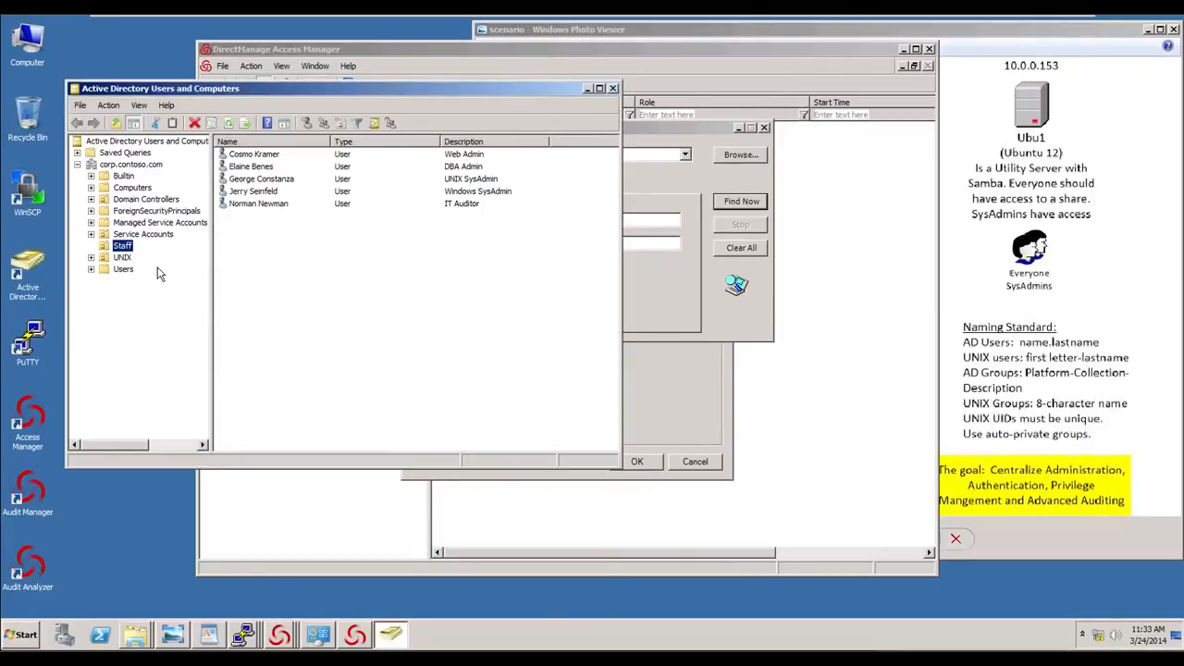
{"action": "left_click", "coordinate": [91, 258]}
{"action": "left_click", "coordinate": [137, 281]}
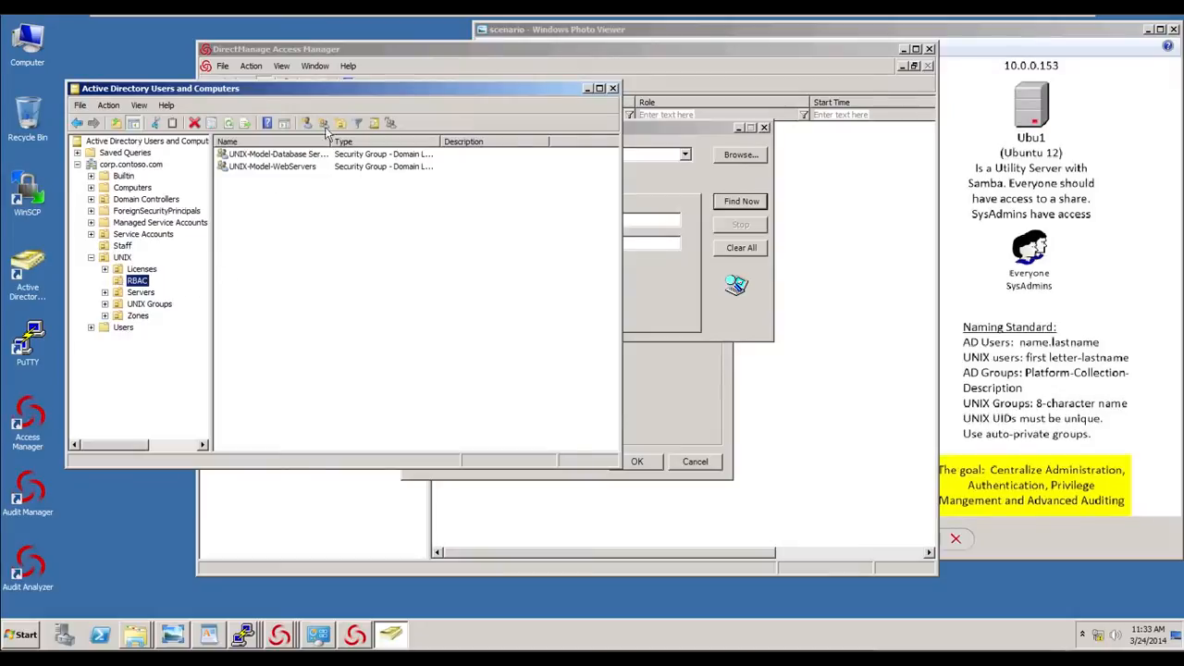
{"action": "left_click", "coordinate": [322, 123]}
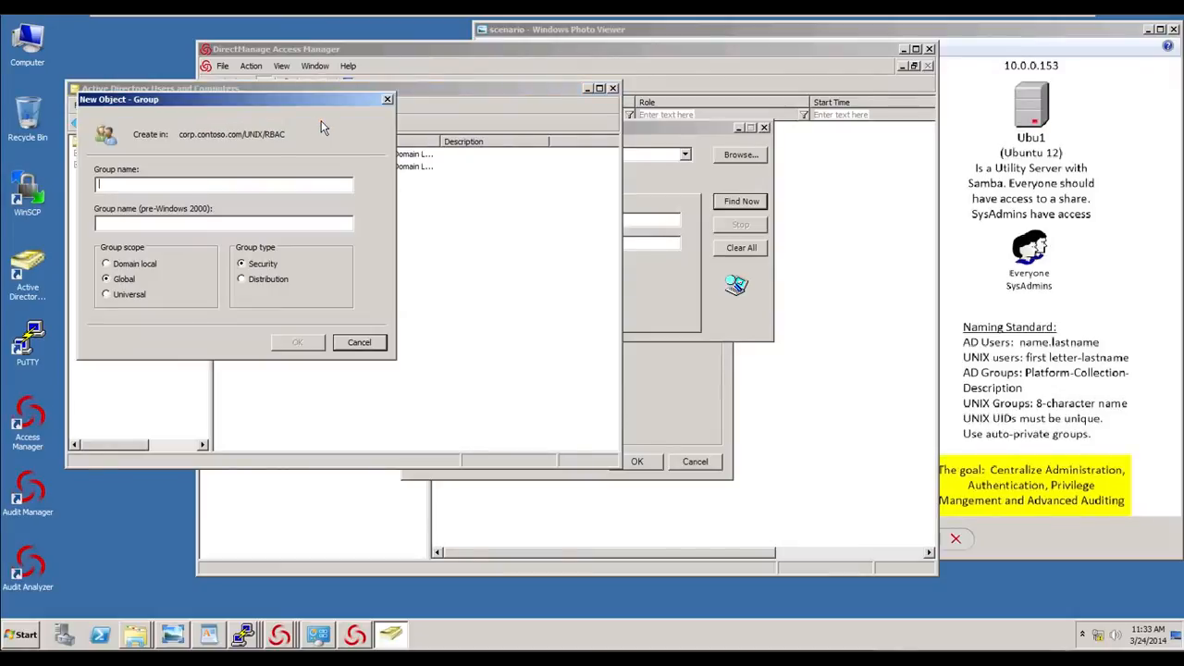
{"action": "type", "text": "UNIX"}
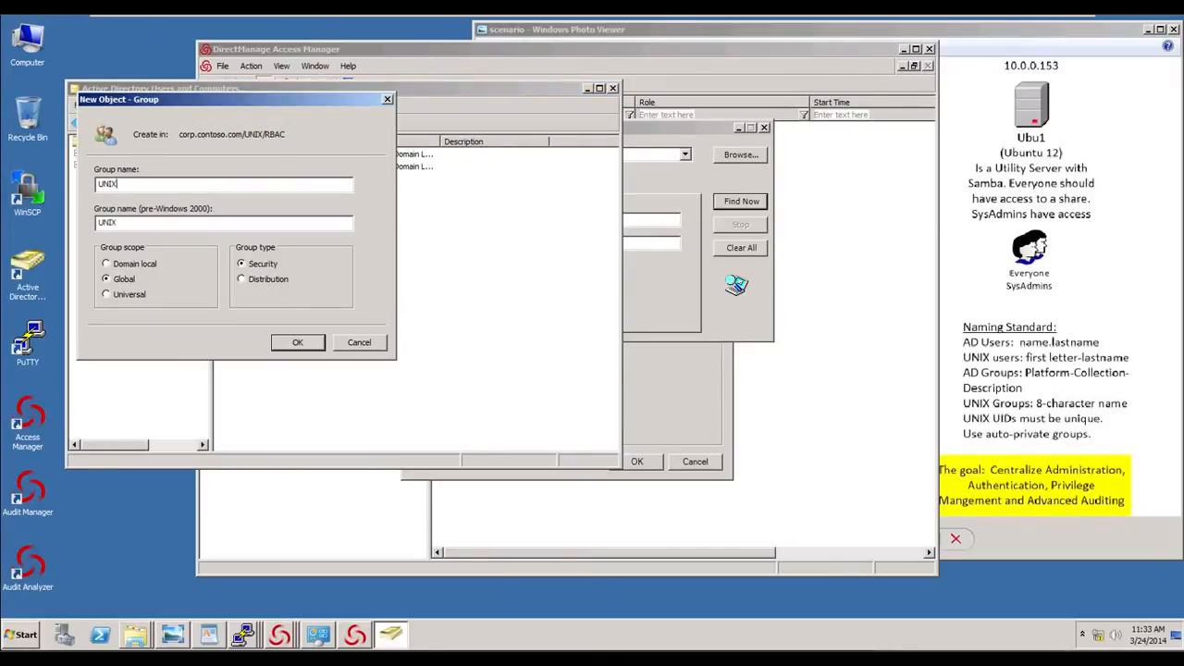
{"action": "type", "text": "-Model-Sysadmins"}
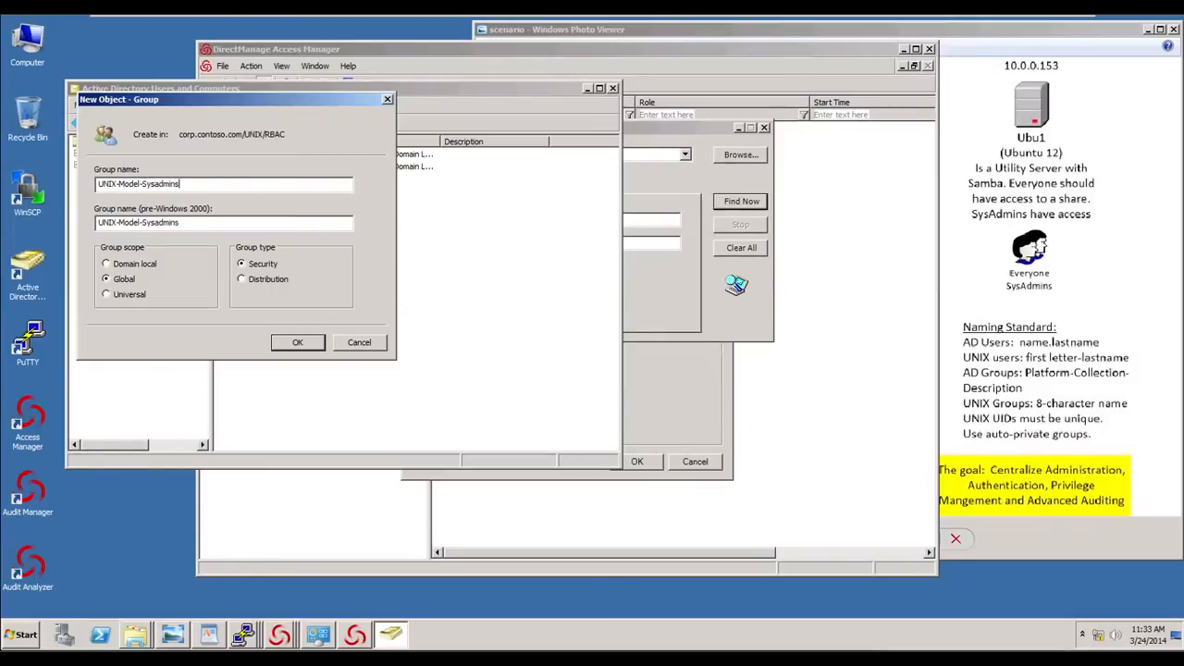
{"action": "left_click", "coordinate": [304, 341]}
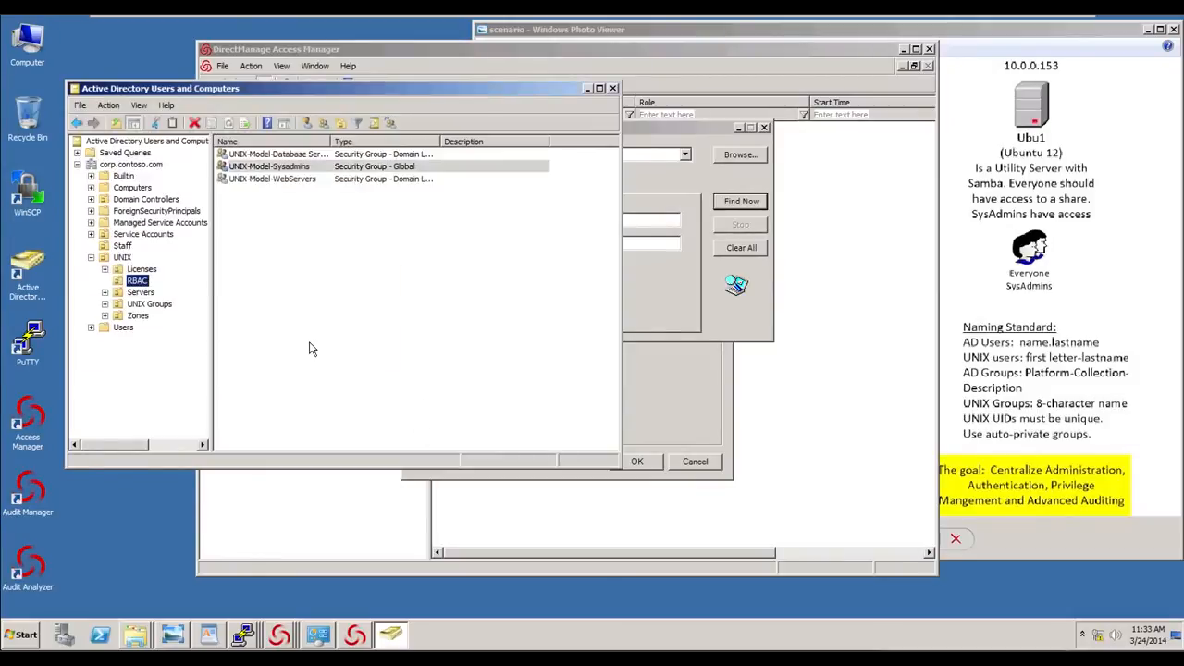
- Search for groups named unix, assign UNIX-Model-Sysadmins to the UNIX - Sysadmin role, and confirm the assignment
{"action": "left_click", "coordinate": [672, 179]}
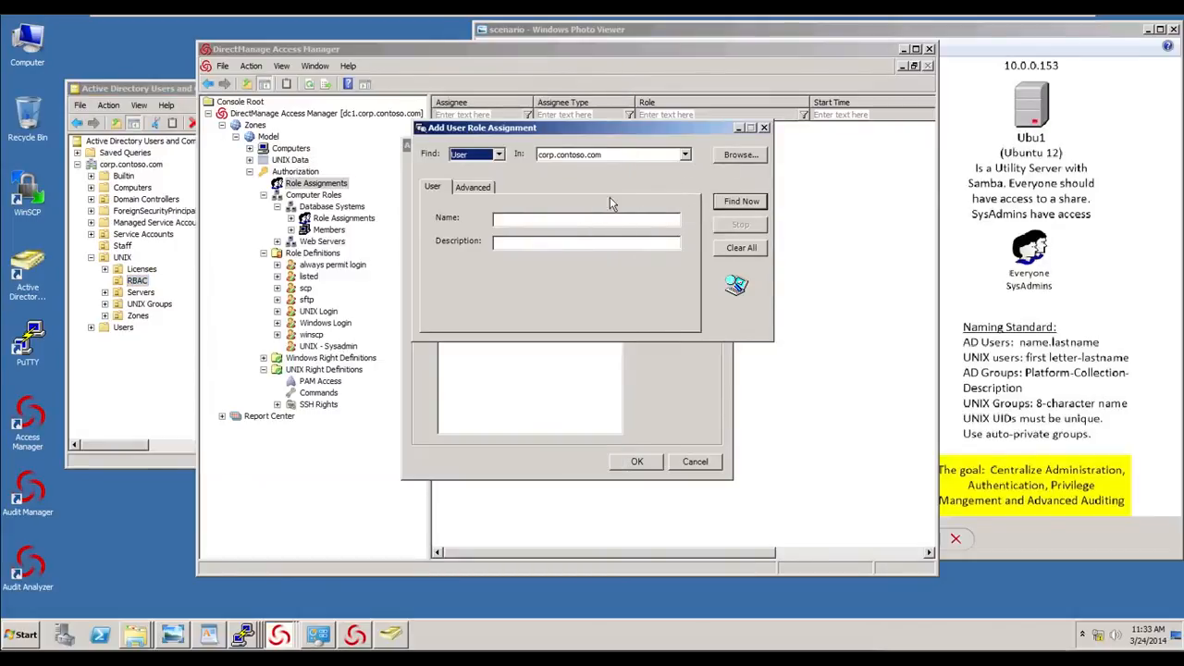
{"action": "left_click", "coordinate": [500, 154]}
{"action": "left_click", "coordinate": [479, 178]}
{"action": "left_click", "coordinate": [524, 222]}
{"action": "type", "text": "uix"}
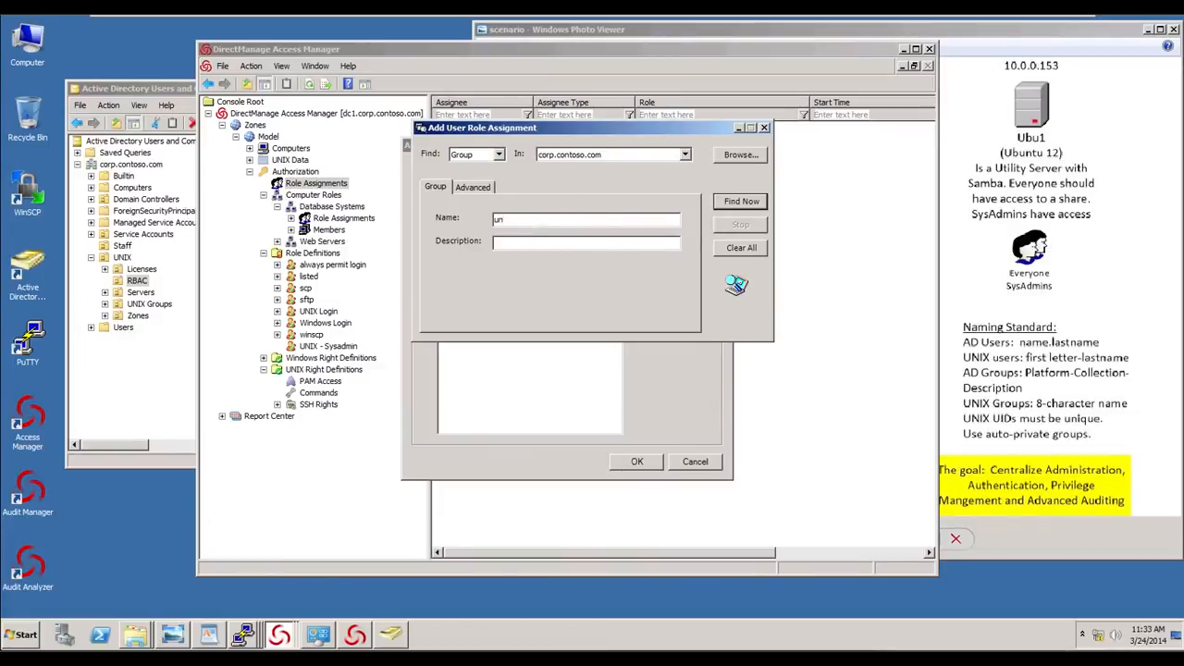
{"action": "type", "text": "ix"}
{"action": "left_click", "coordinate": [755, 204]}
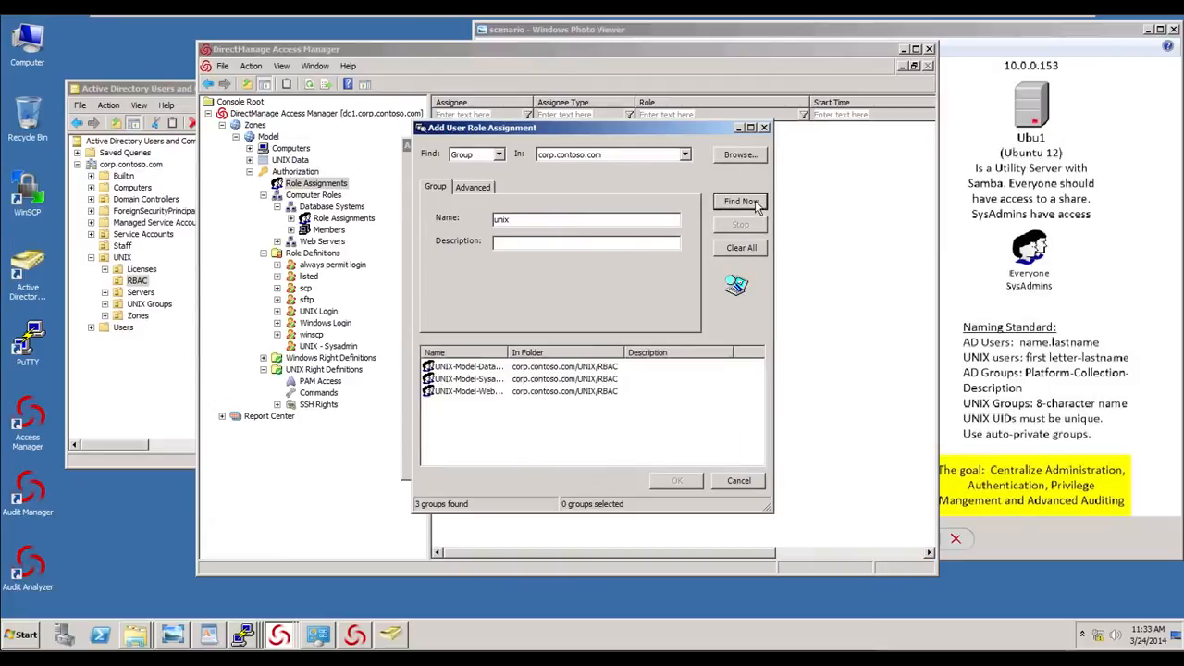
{"action": "left_click_drag", "start_coordinate": [508, 352], "coordinate": [546, 353]}
{"action": "left_click", "coordinate": [490, 379]}
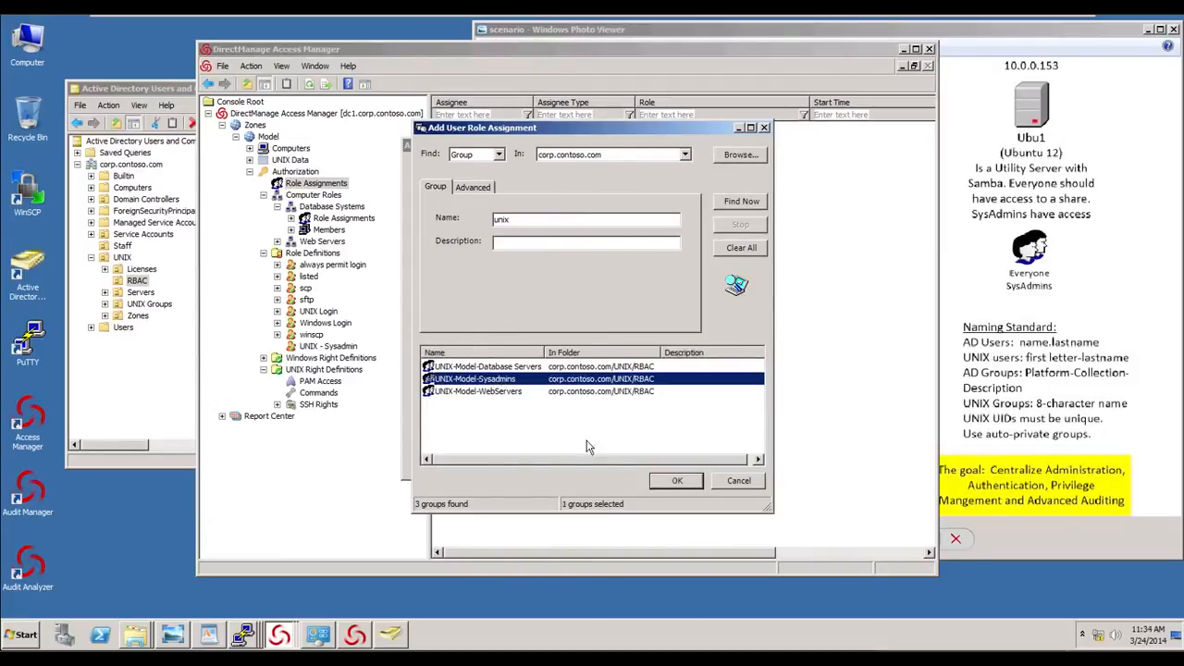
{"action": "left_click", "coordinate": [674, 483]}
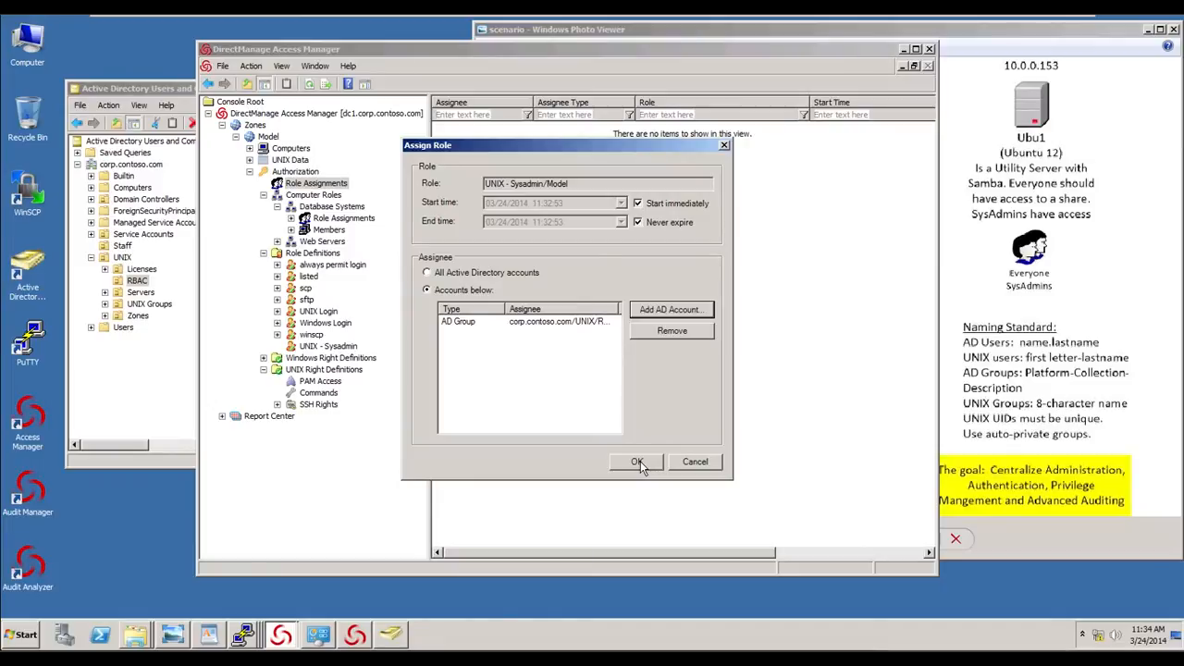
{"action": "left_click", "coordinate": [638, 463]}
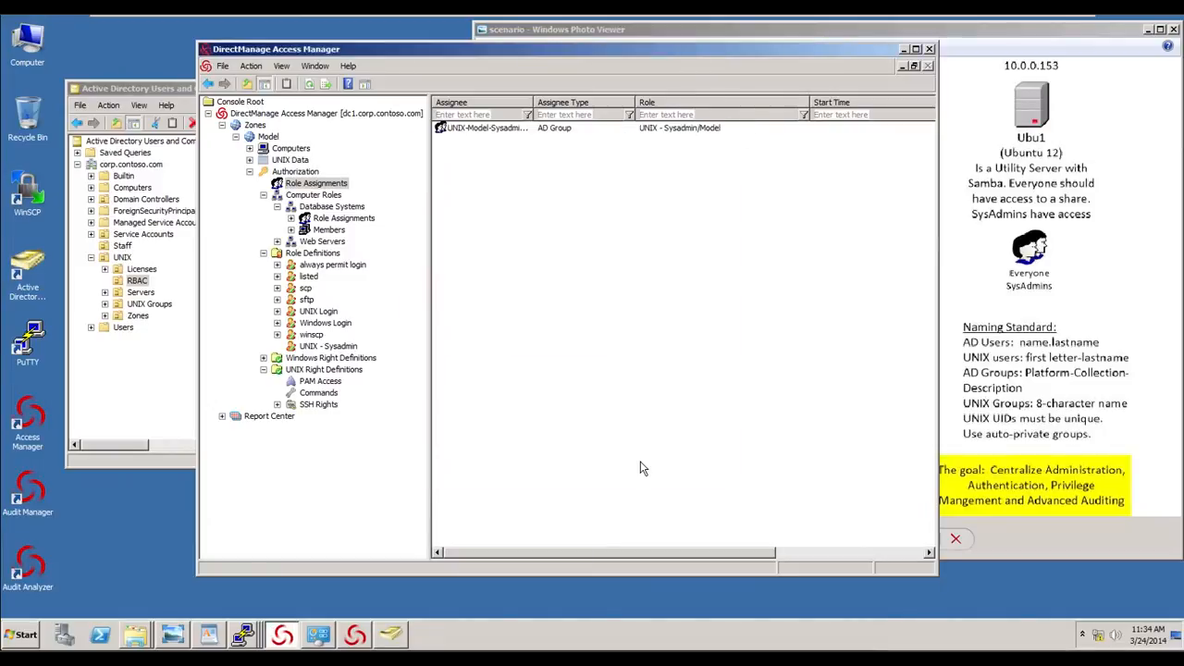
- Create a new privileged command named Service Control for HTTPD with the command service httpd*
{"action": "left_click_drag", "start_coordinate": [533, 108], "coordinate": [560, 108]}
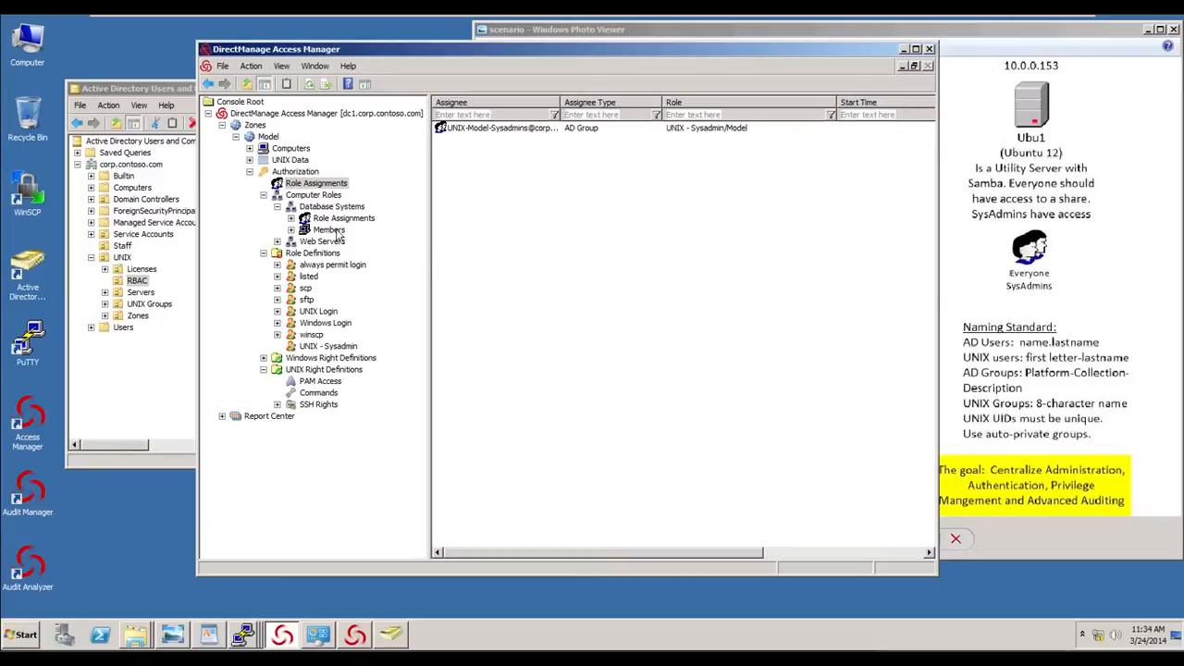
{"action": "left_click", "coordinate": [277, 241]}
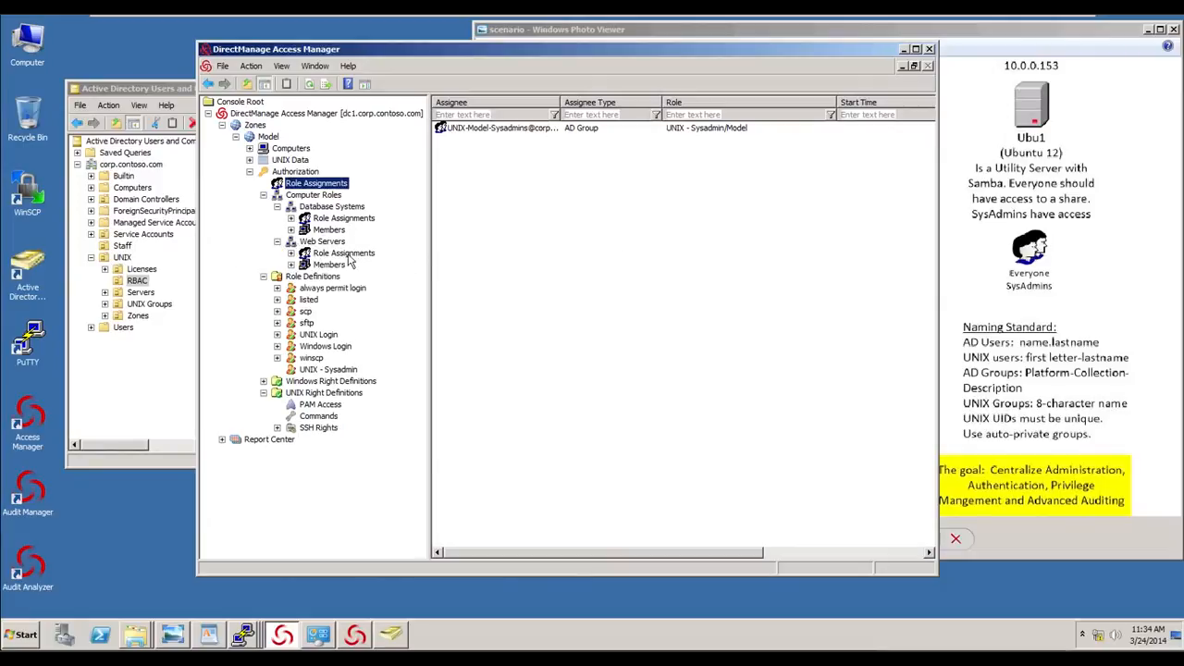
{"action": "left_click", "coordinate": [330, 407]}
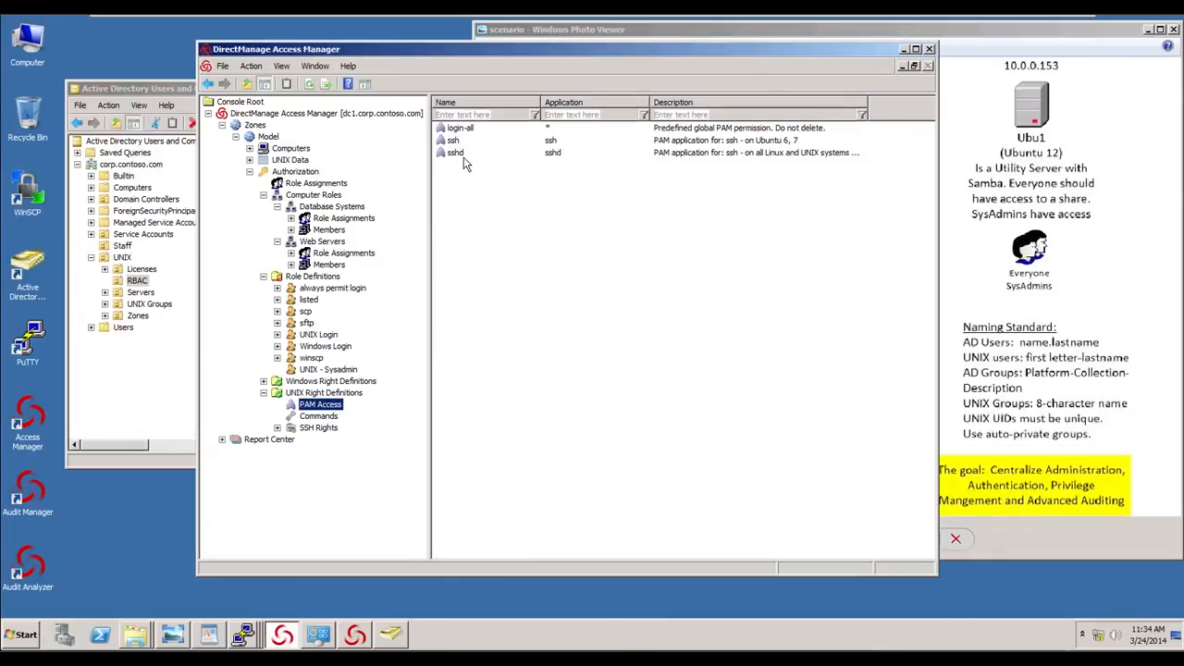
{"action": "left_click", "coordinate": [324, 420]}
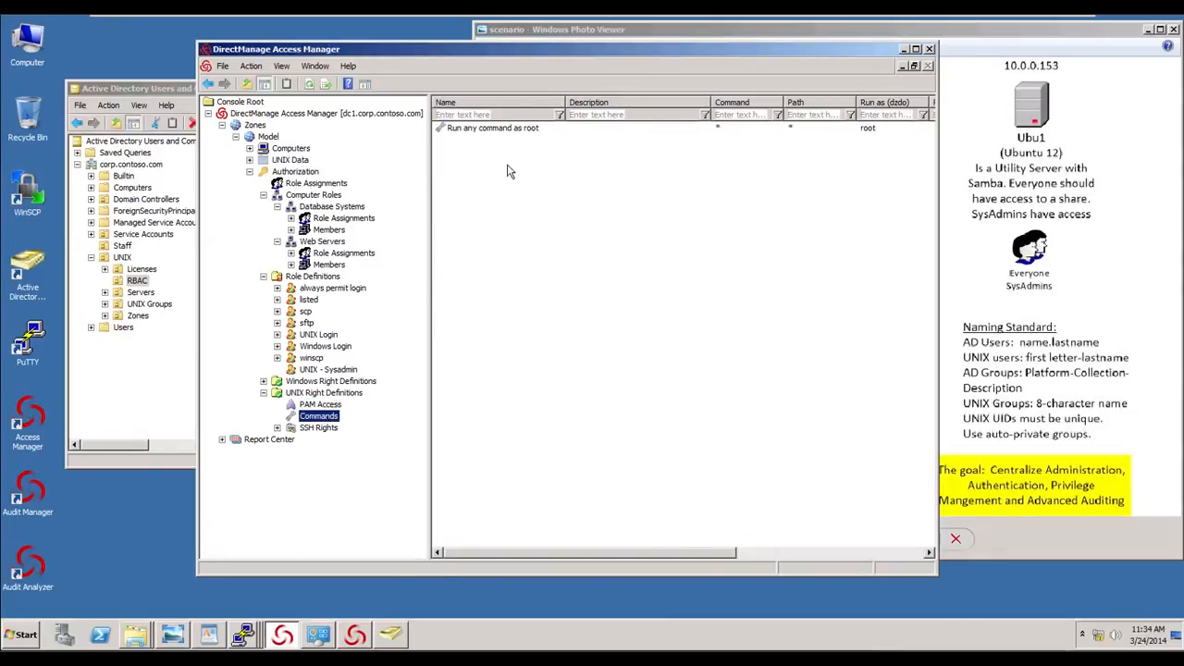
{"action": "right_click", "coordinate": [503, 170]}
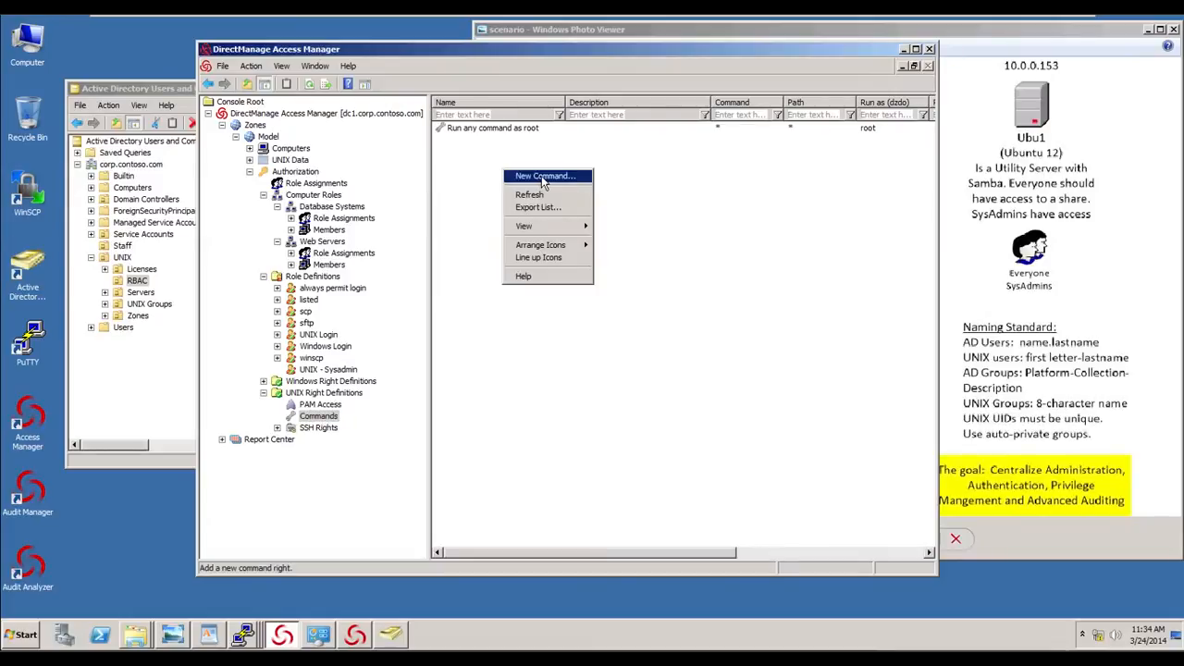
{"action": "left_click", "coordinate": [544, 178]}
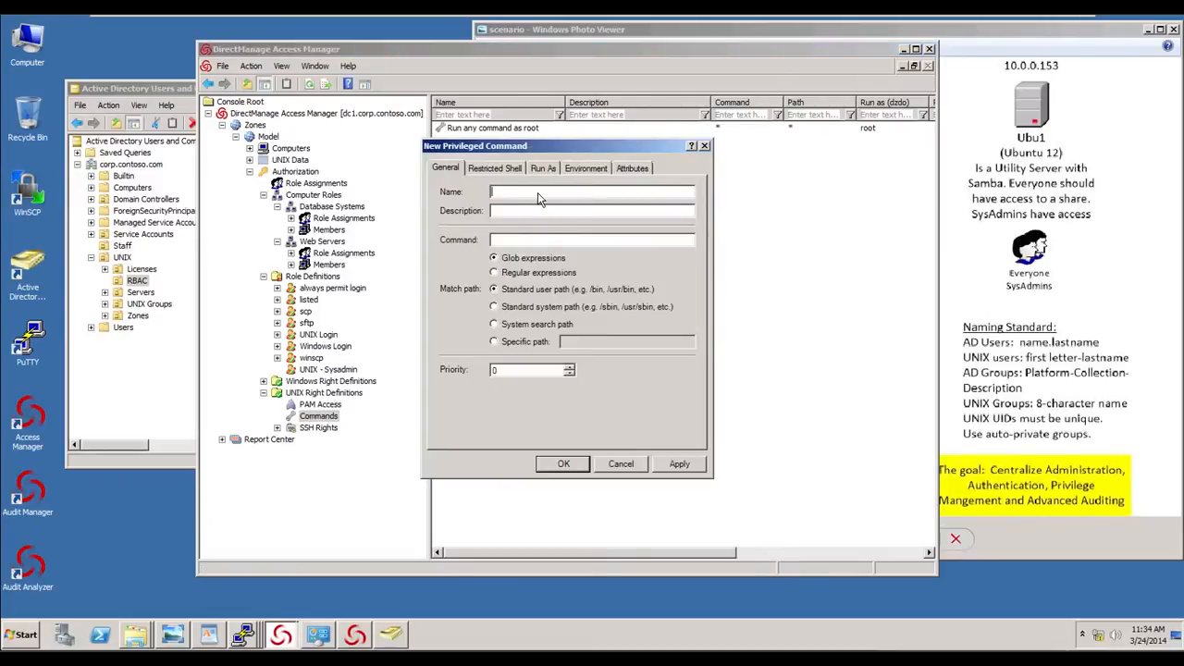
{"action": "type", "text": "Service Control for HTTPD"}
{"action": "left_click", "coordinate": [506, 241]}
{"action": "type", "text": "service httpd"}
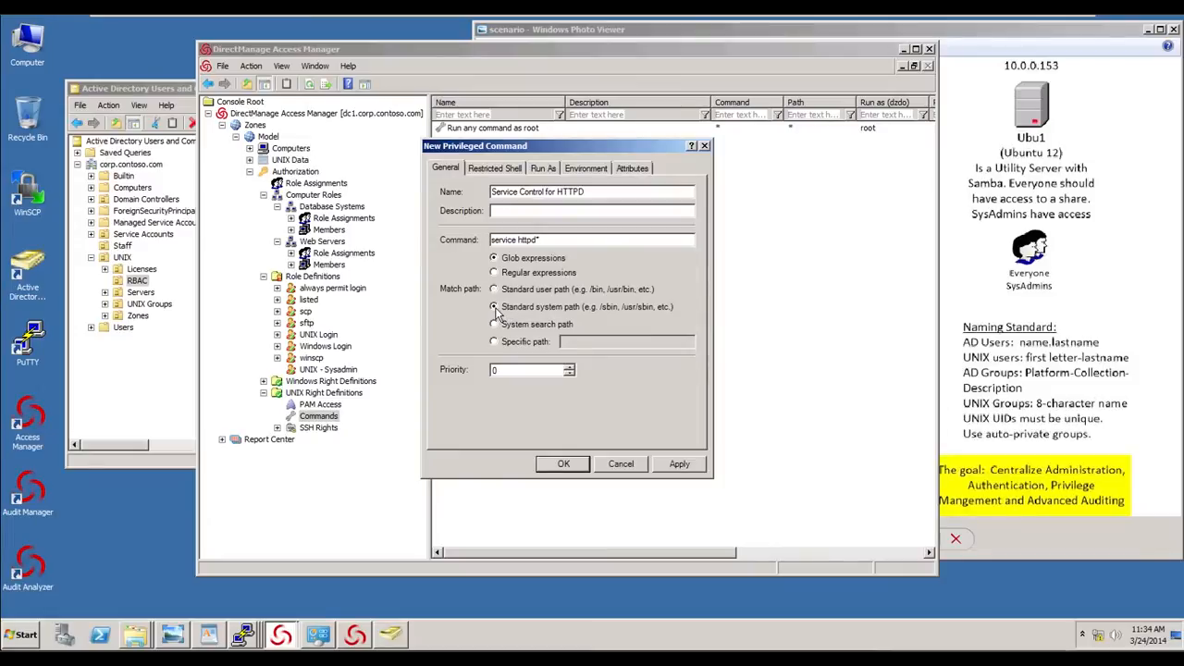
- Require authentication for the Service Control for HTTPD command and save the new command
{"action": "left_click", "coordinate": [501, 171]}
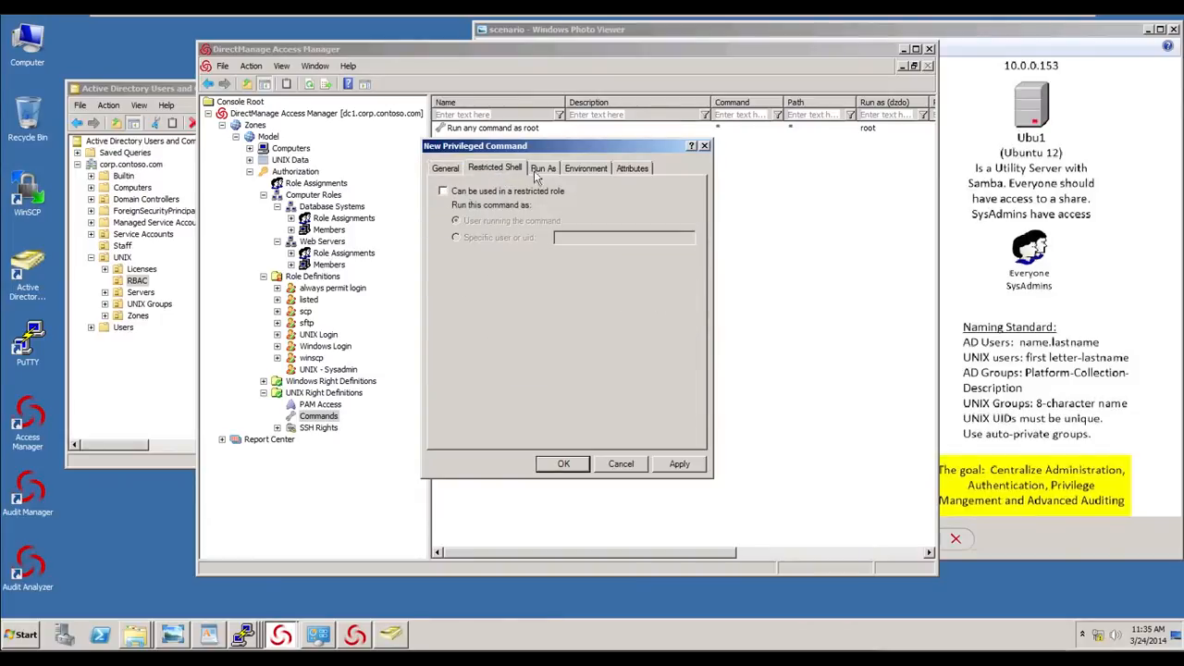
{"action": "left_click", "coordinate": [542, 169]}
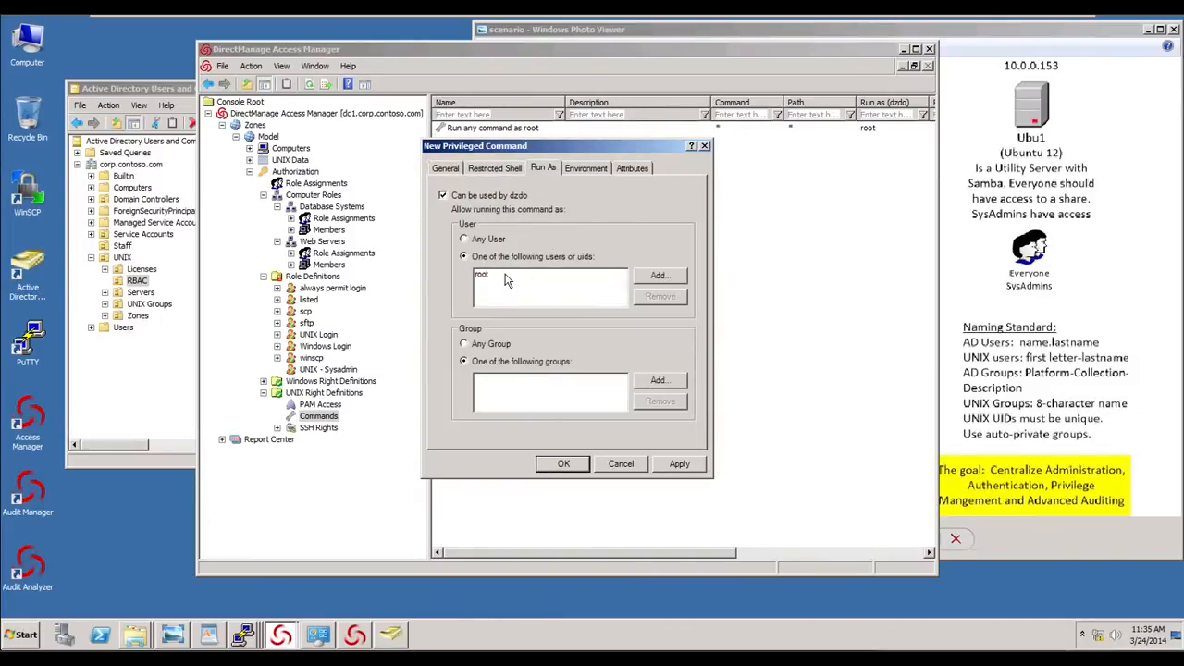
{"action": "left_click", "coordinate": [587, 171]}
{"action": "left_click", "coordinate": [631, 167]}
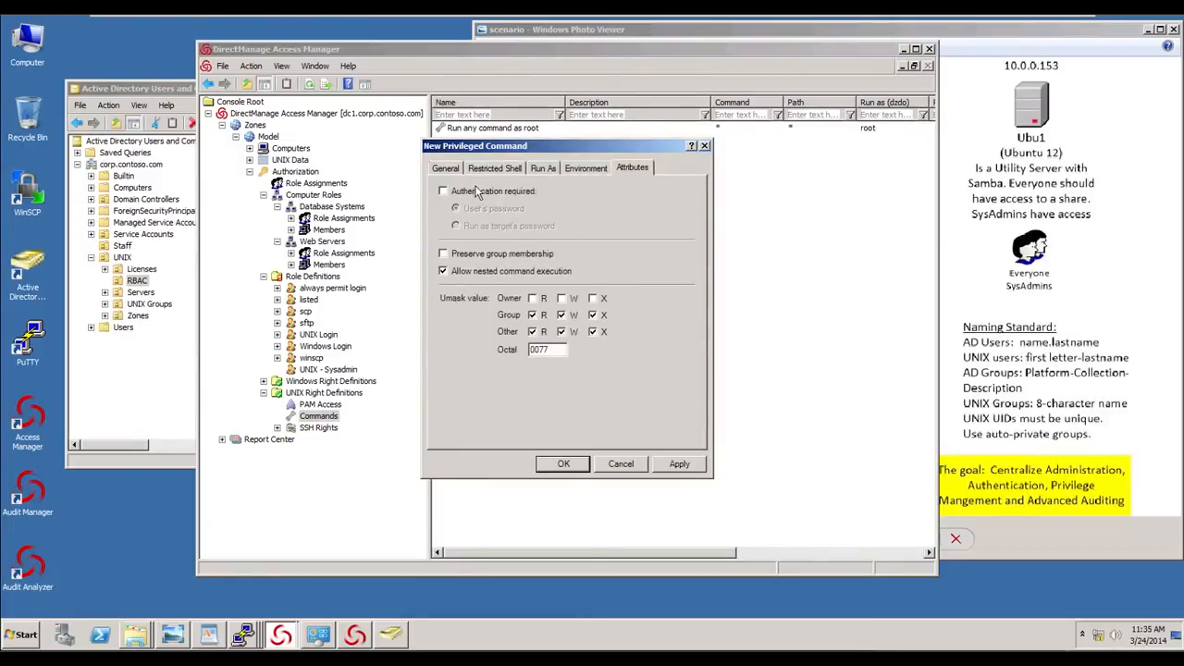
{"action": "left_click", "coordinate": [472, 189]}
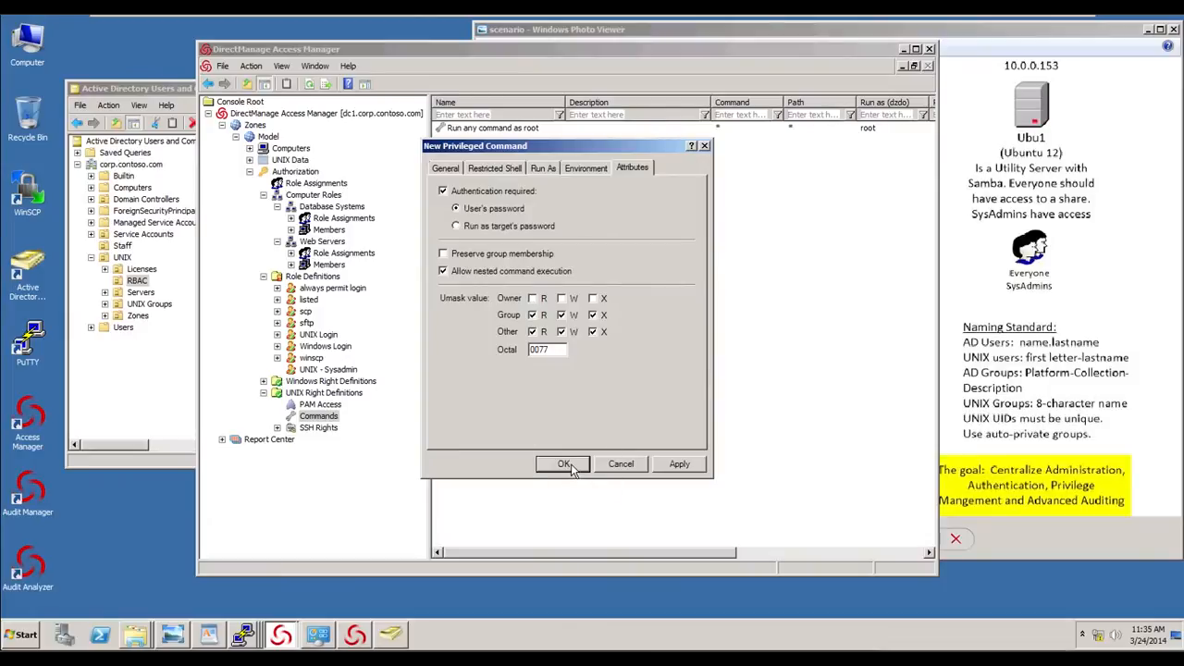
{"action": "left_click", "coordinate": [572, 465]}
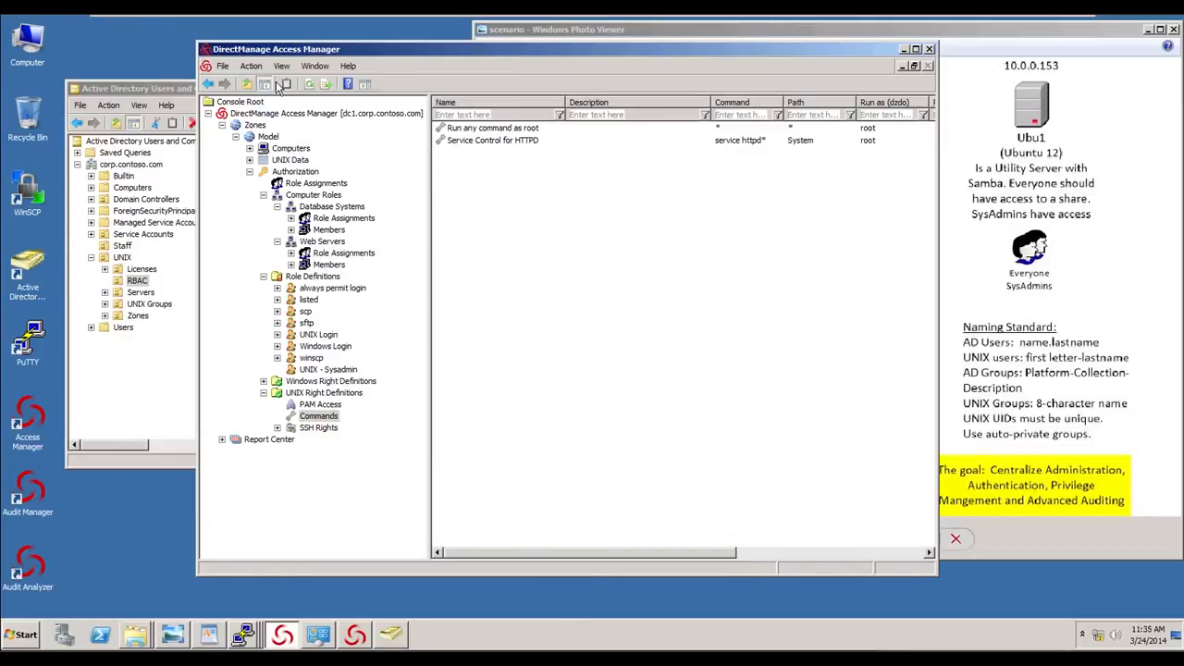
- Create a new privileged command named Edit HTTP Config with the command vi /etc/httpd/httpd.conf
{"action": "right_click", "coordinate": [556, 196]}
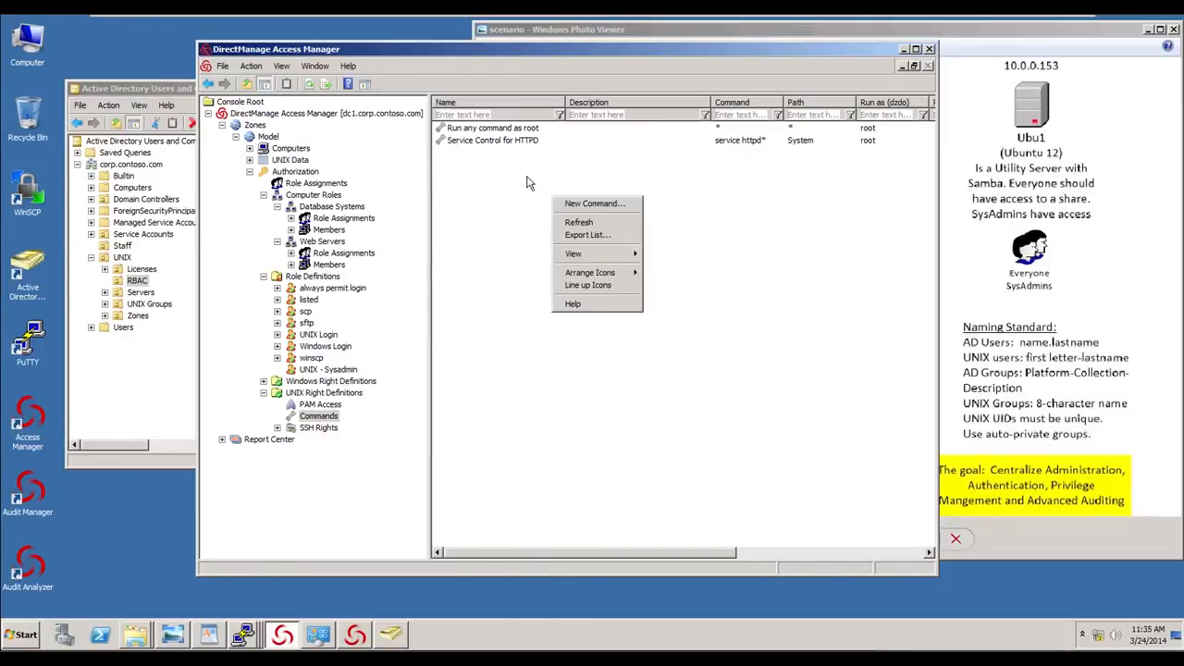
{"action": "left_click", "coordinate": [580, 201]}
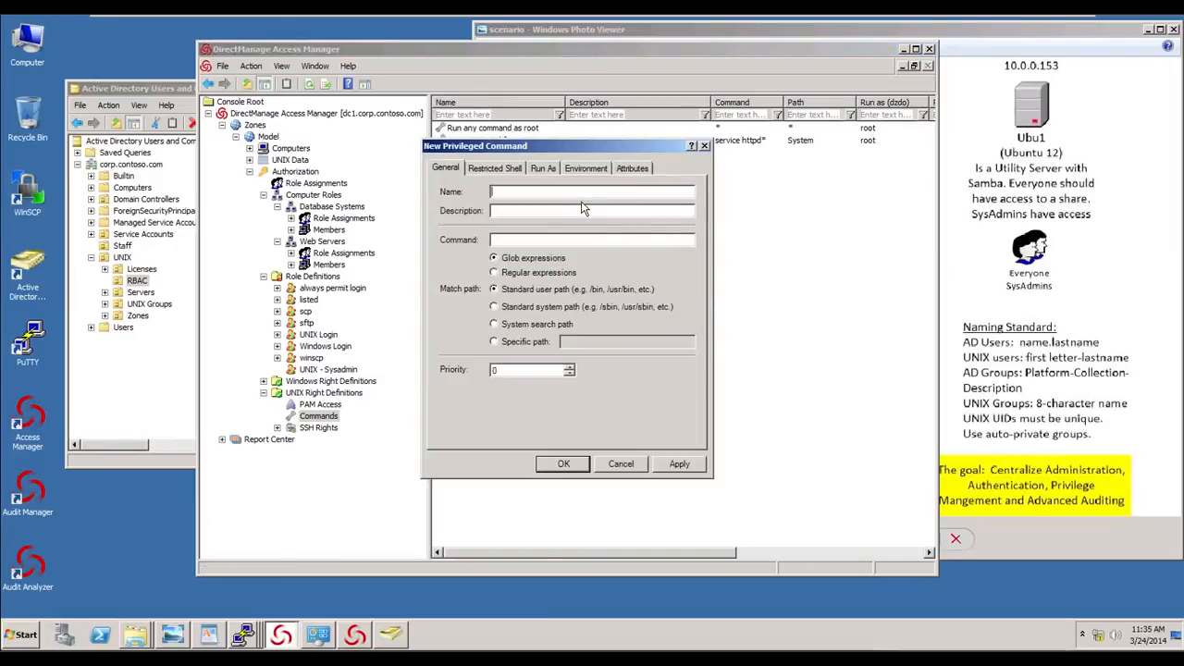
{"action": "type", "text": "Edit HTTP Config"}
{"action": "key", "text": "Tab"}
{"action": "type", "text": "vi /etc/ht"}
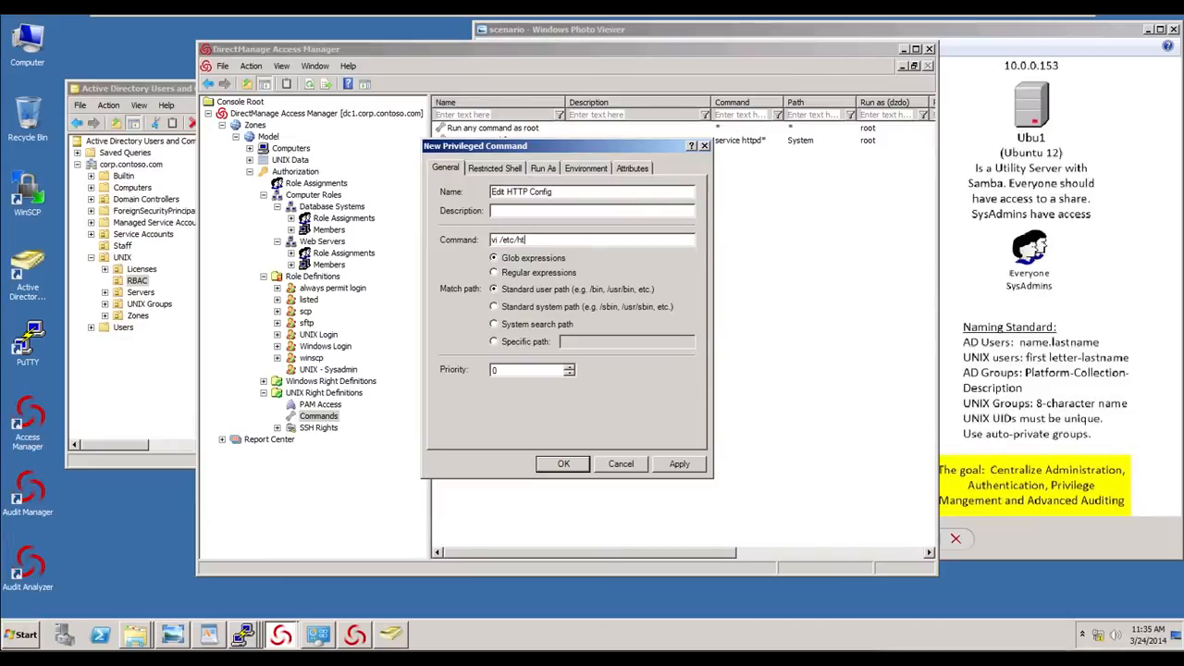
{"action": "type", "text": "tpd/httpd.conf"}
- Allow the Edit HTTP Config command in a restricted role, require authentication, and save it
{"action": "left_click", "coordinate": [494, 167]}
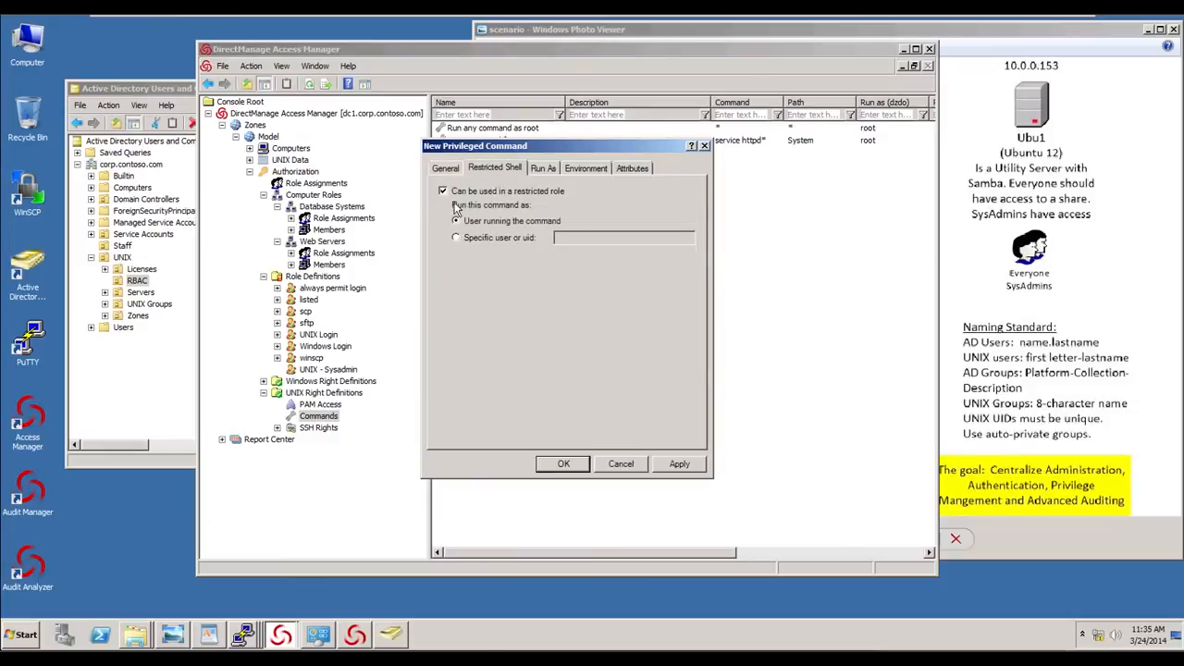
{"action": "left_click", "coordinate": [443, 192]}
{"action": "left_click", "coordinate": [543, 168]}
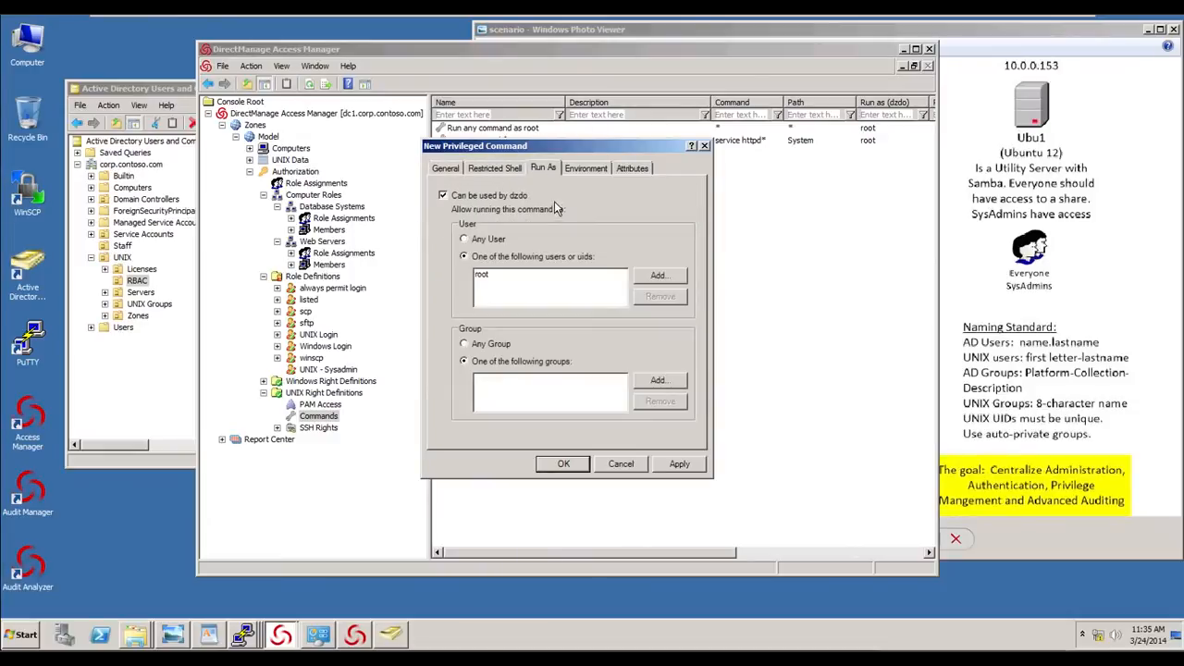
{"action": "left_click", "coordinate": [633, 169]}
{"action": "left_click", "coordinate": [483, 192]}
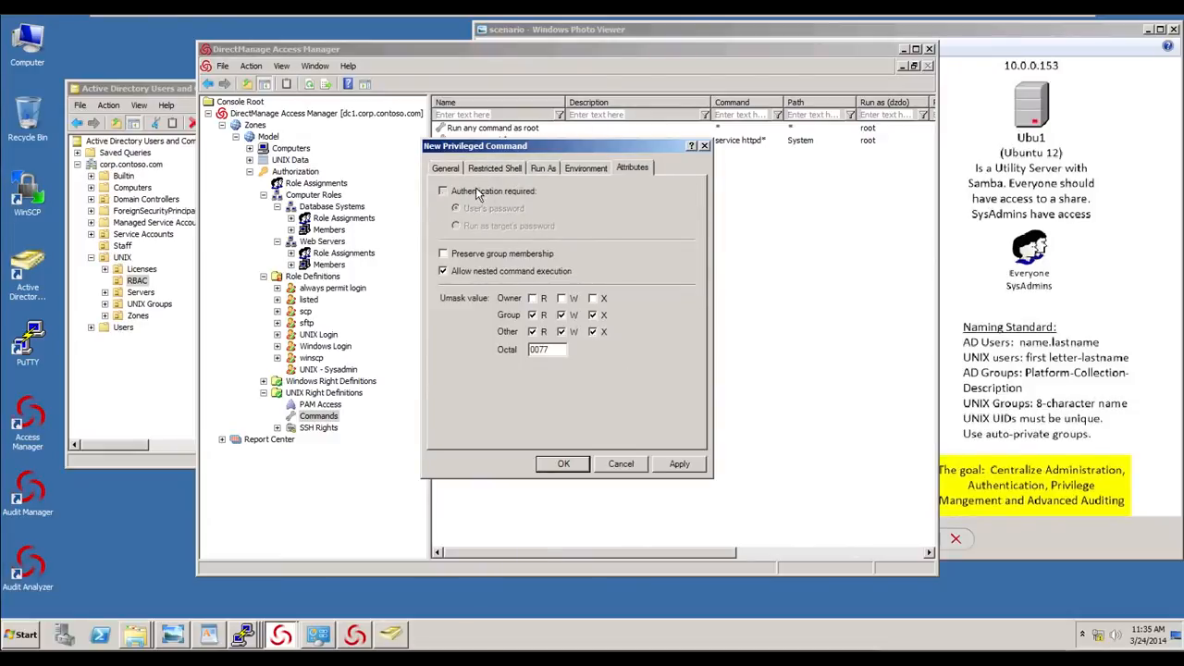
{"action": "left_click", "coordinate": [564, 465]}
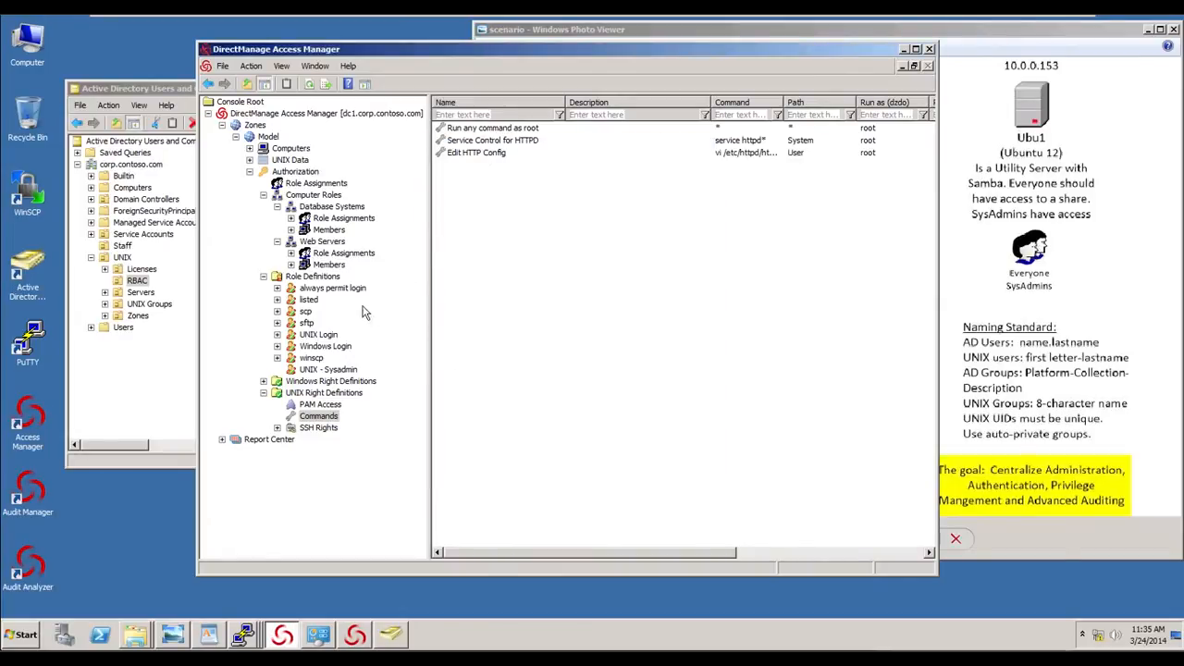
- Add a role named UNIX - Web Admin allowing password and SSO login, non-password login, and non-restricted shell login
{"action": "left_click", "coordinate": [319, 279]}
{"action": "right_click", "coordinate": [321, 281]}
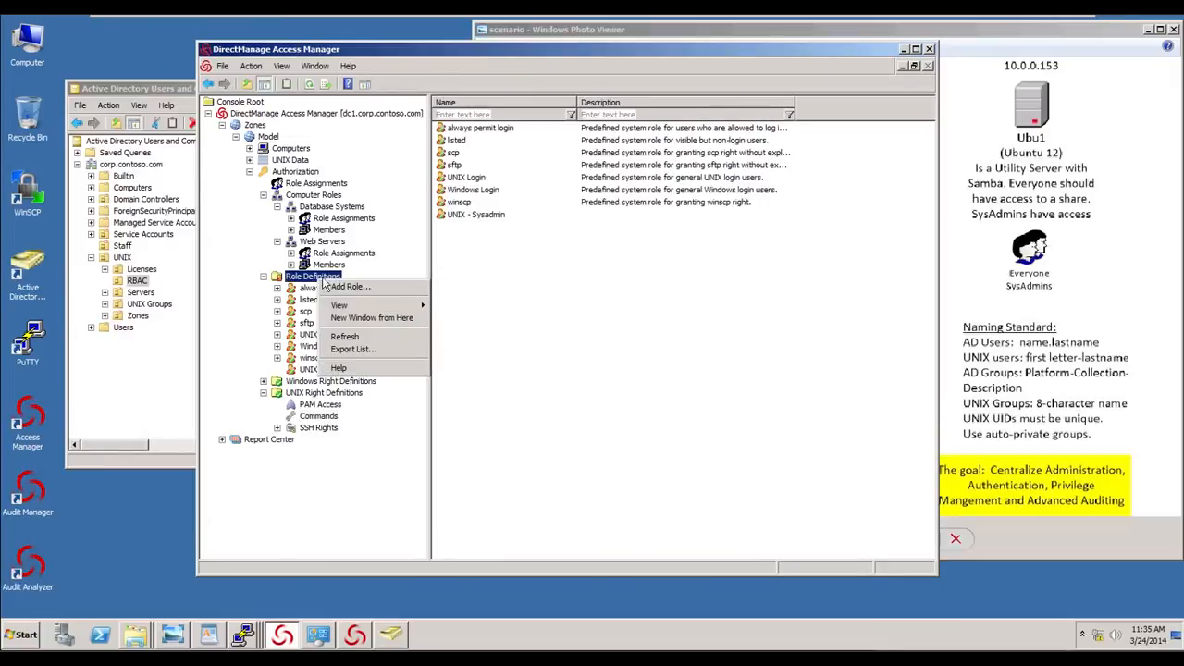
{"action": "left_click", "coordinate": [347, 287]}
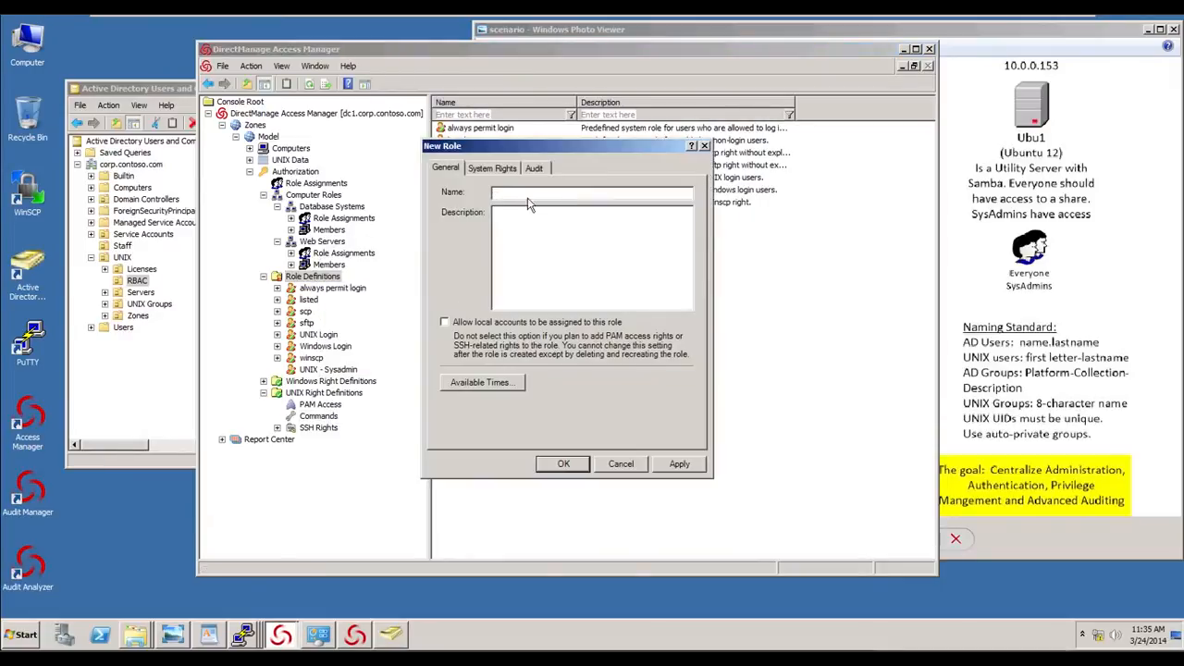
{"action": "left_click", "coordinate": [529, 196]}
{"action": "type", "text": "UBN"}
{"action": "left_click", "coordinate": [488, 168]}
{"action": "left_click", "coordinate": [458, 224]}
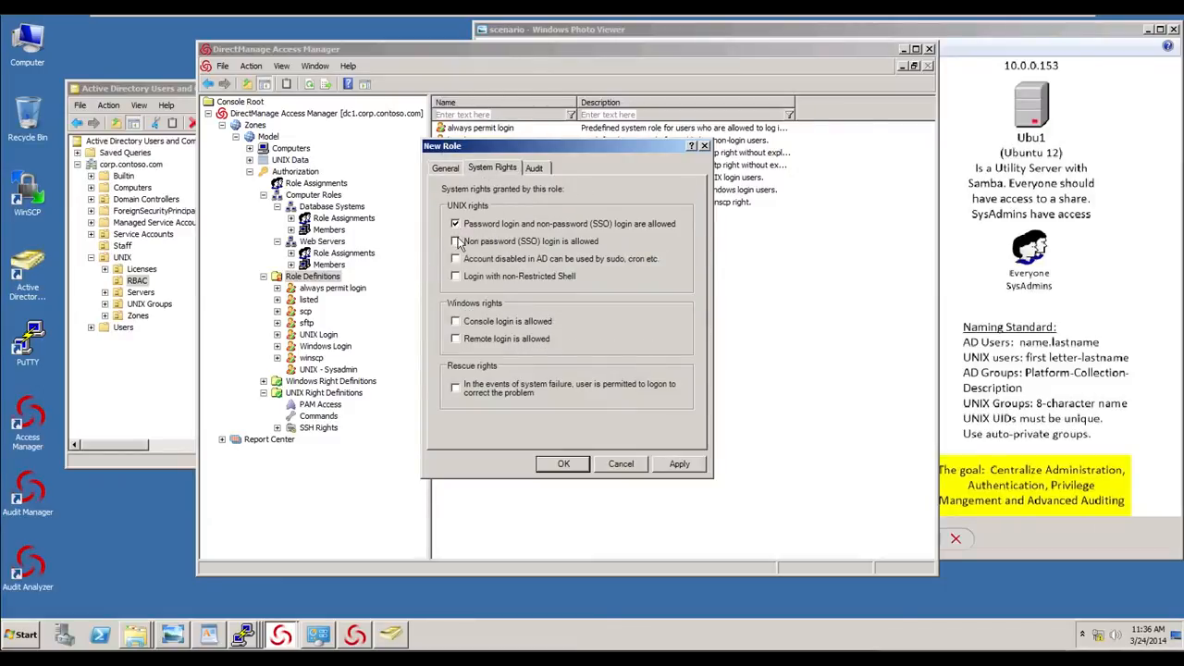
{"action": "left_click", "coordinate": [458, 242]}
{"action": "left_click", "coordinate": [456, 277]}
{"action": "left_click", "coordinate": [558, 464]}
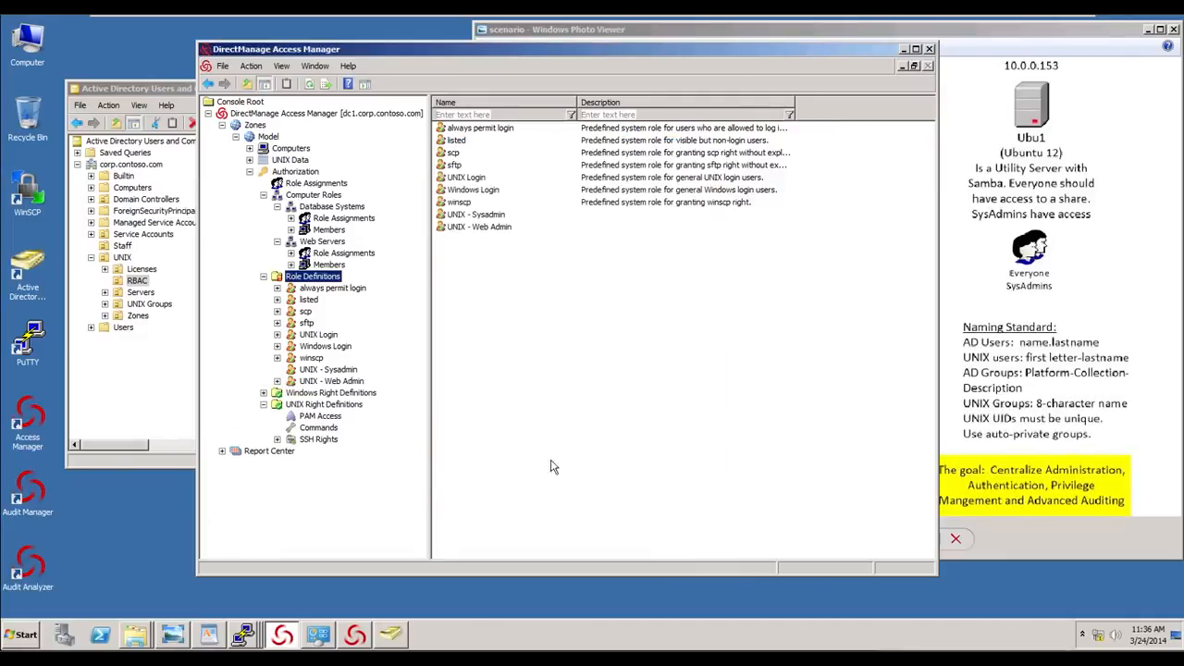
- Add the sshd, ssh, Edit HTTP Config and Service Control for HTTPD rights to the UNIX - Web Admin role
{"action": "left_click", "coordinate": [330, 382]}
{"action": "right_click", "coordinate": [465, 187]}
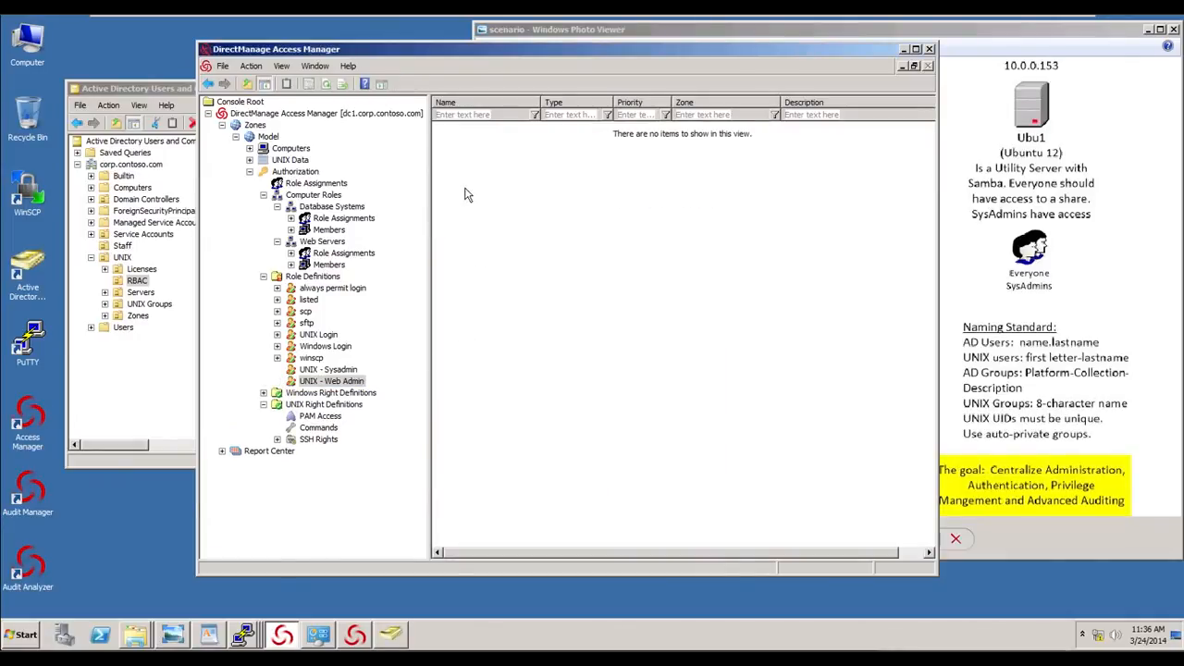
{"action": "left_click", "coordinate": [496, 193]}
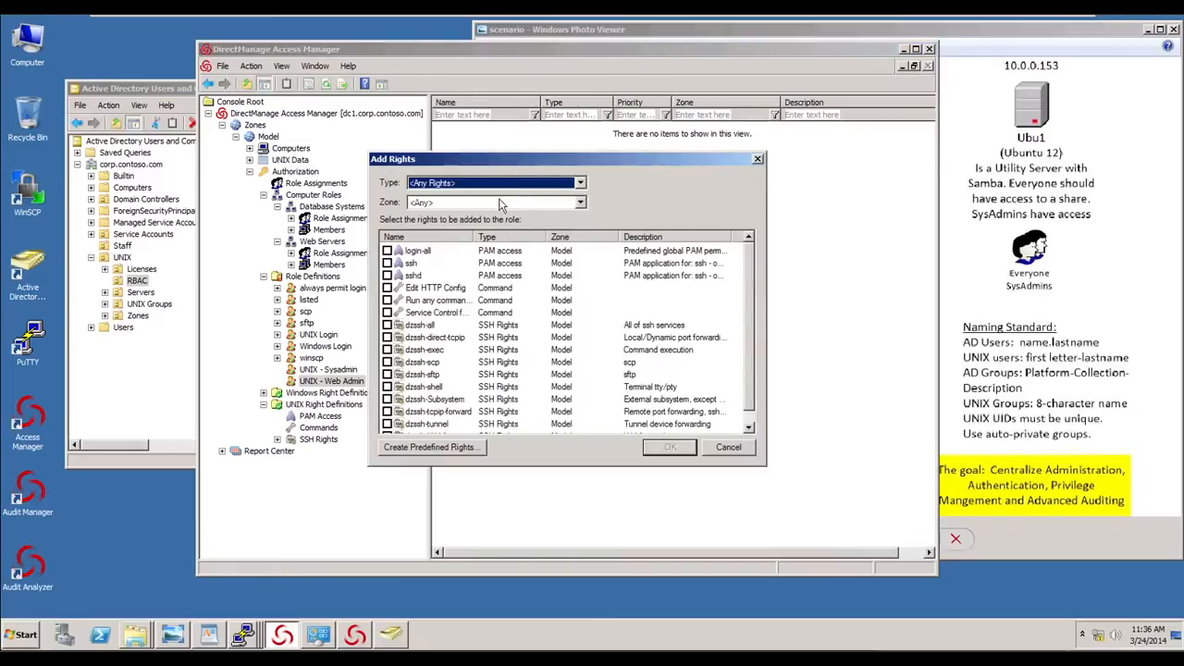
{"action": "left_click", "coordinate": [387, 264]}
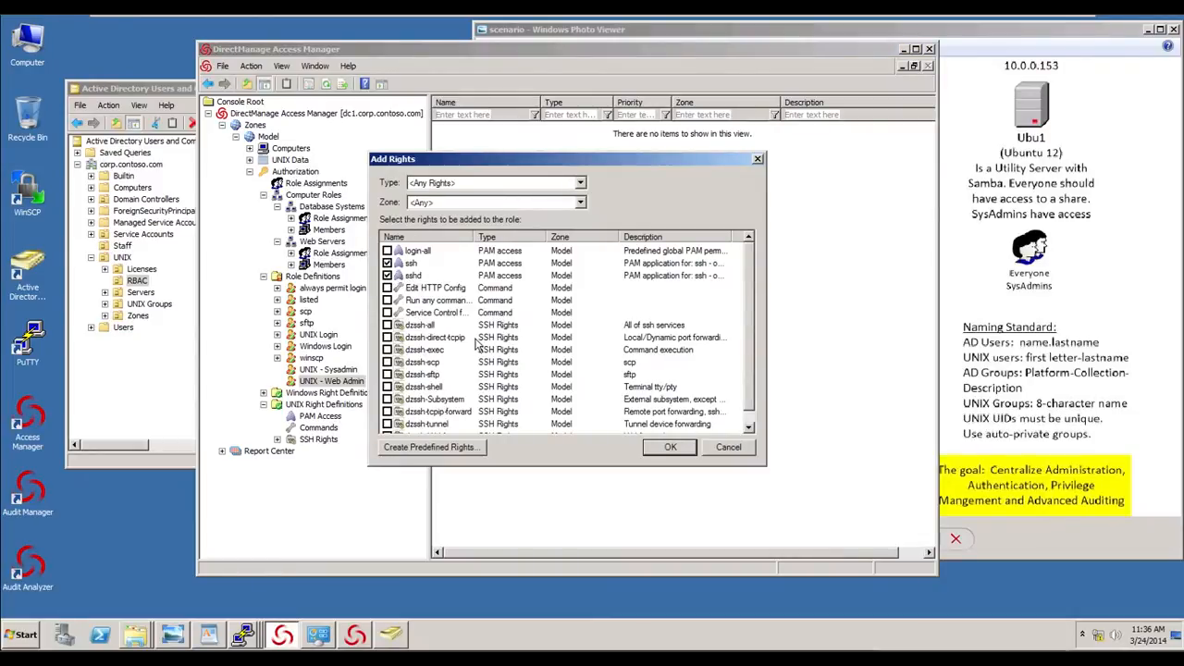
{"action": "left_click", "coordinate": [386, 288]}
{"action": "left_click", "coordinate": [387, 312]}
{"action": "left_click", "coordinate": [672, 449]}
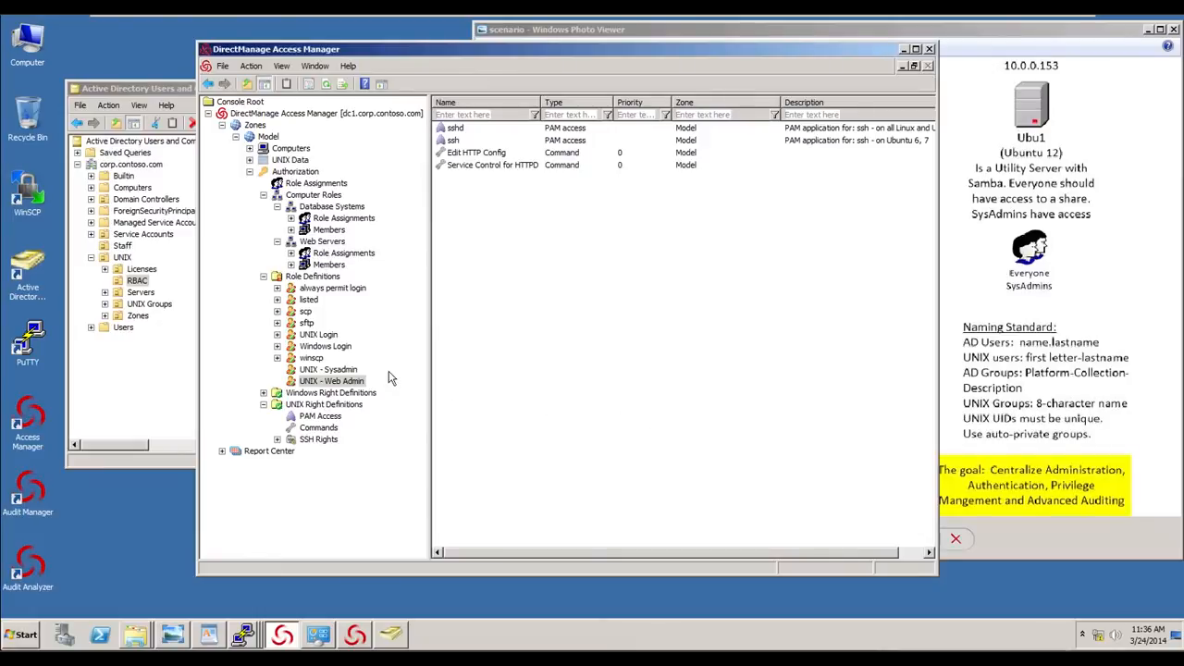
- Create the global security group UNIX-Model-Web Admins in the UNIX > RBAC container
{"action": "right_click", "coordinate": [357, 255]}
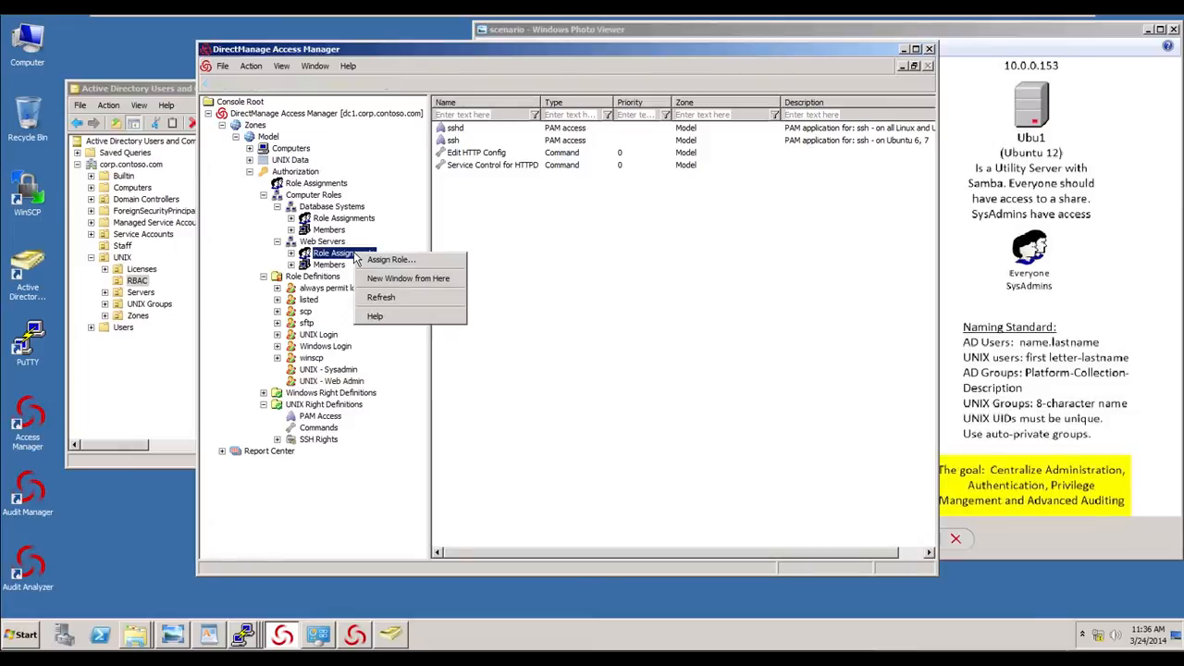
{"action": "left_click", "coordinate": [325, 252]}
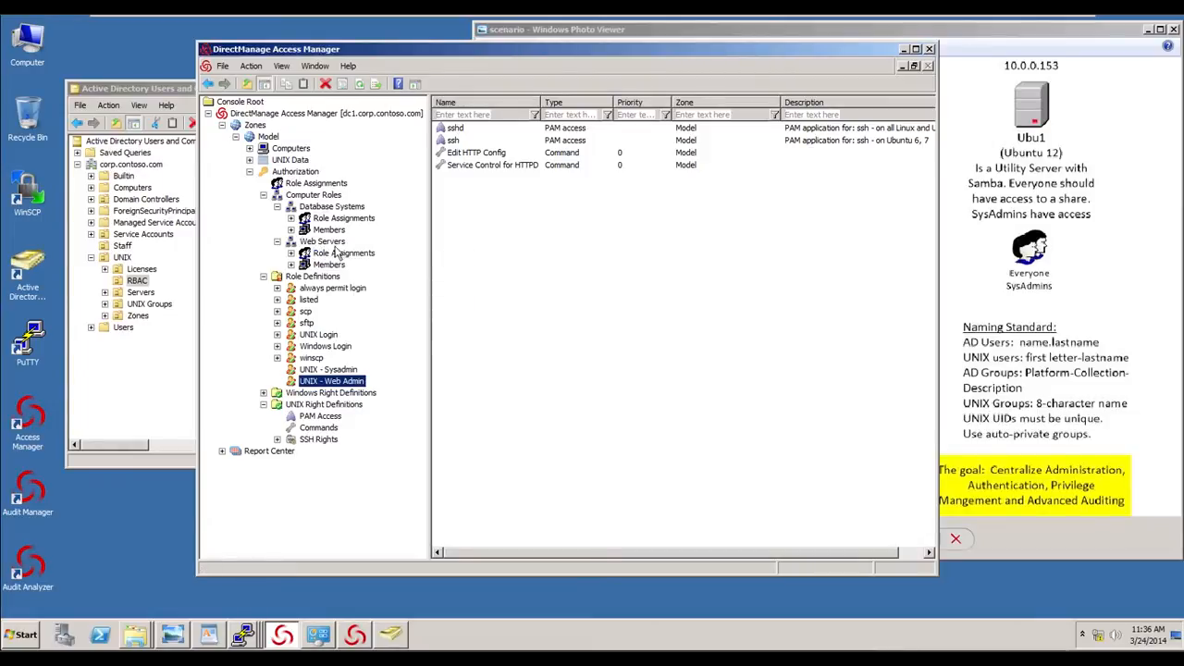
{"action": "left_click", "coordinate": [133, 285]}
{"action": "left_click", "coordinate": [281, 220]}
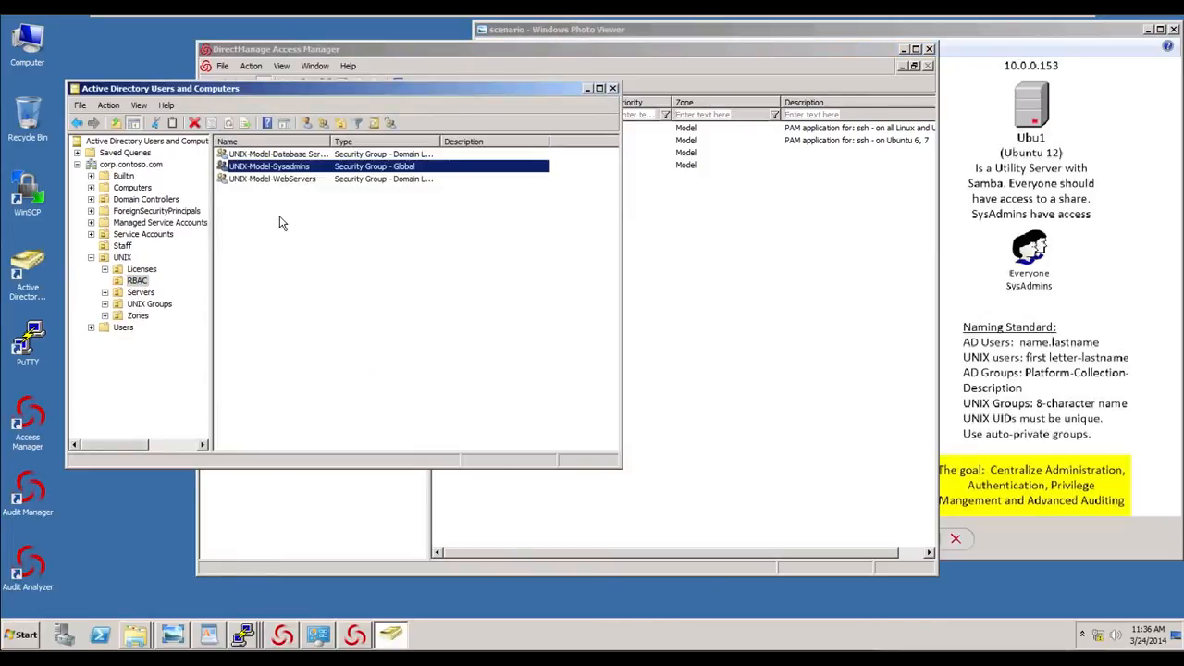
{"action": "left_click", "coordinate": [323, 123]}
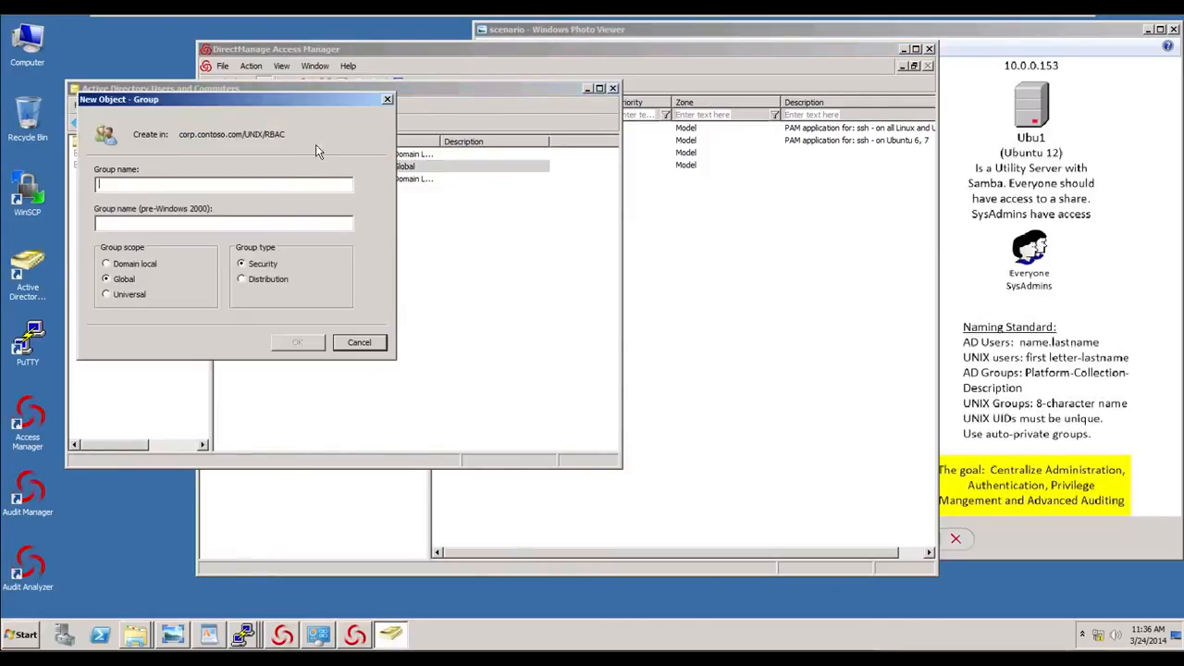
{"action": "type", "text": "UNIx"}
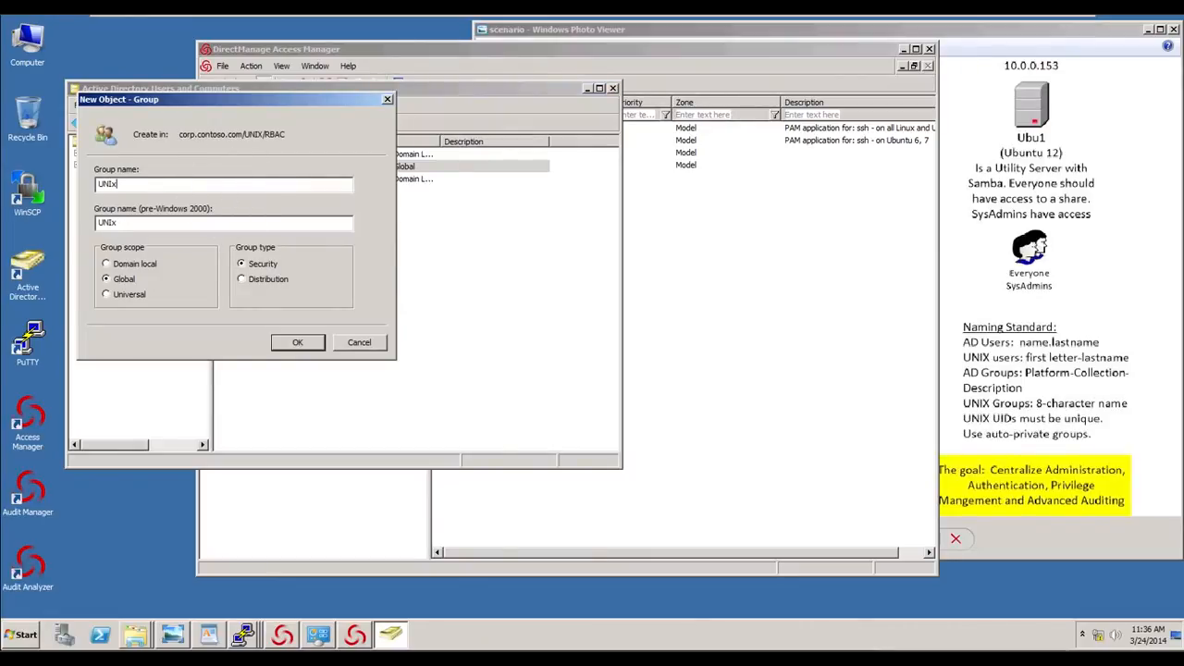
{"action": "type", "text": "-MOd"}
{"action": "key", "text": "BackSpace"}
{"action": "key", "text": "BackSpace"}
{"action": "type", "text": "odel-Web Admins"}
{"action": "left_click", "coordinate": [298, 343]}
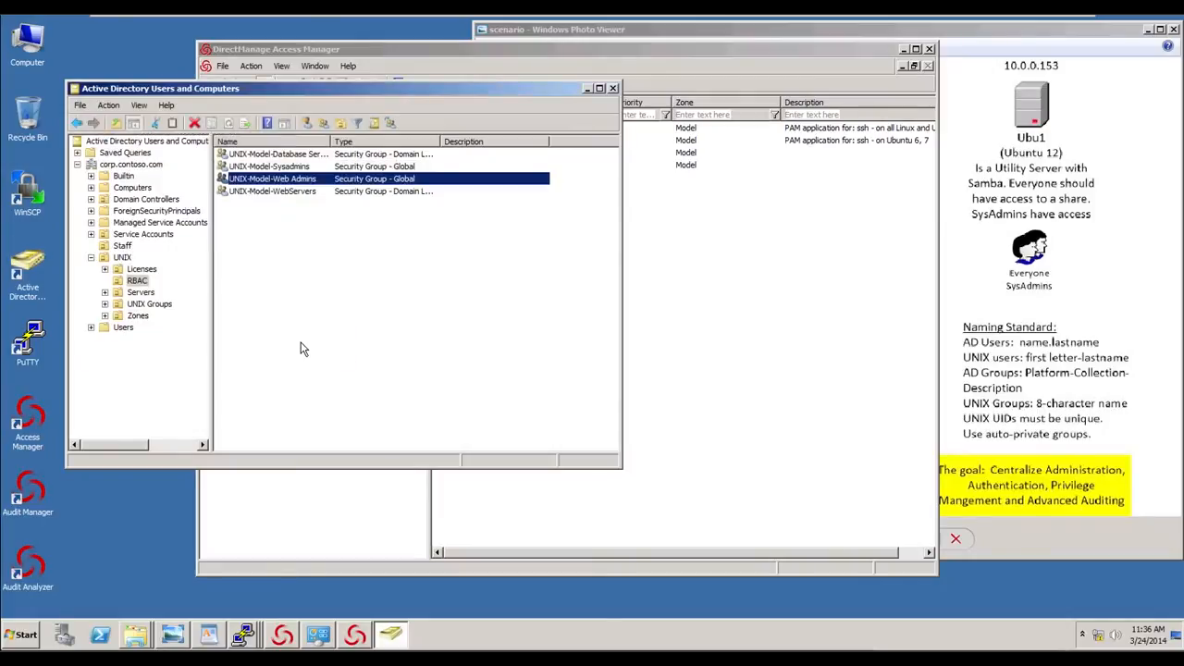
- Assign the UNIX - Web Admin role under Web Servers role assignments and open the AD account search
{"action": "left_click", "coordinate": [725, 323]}
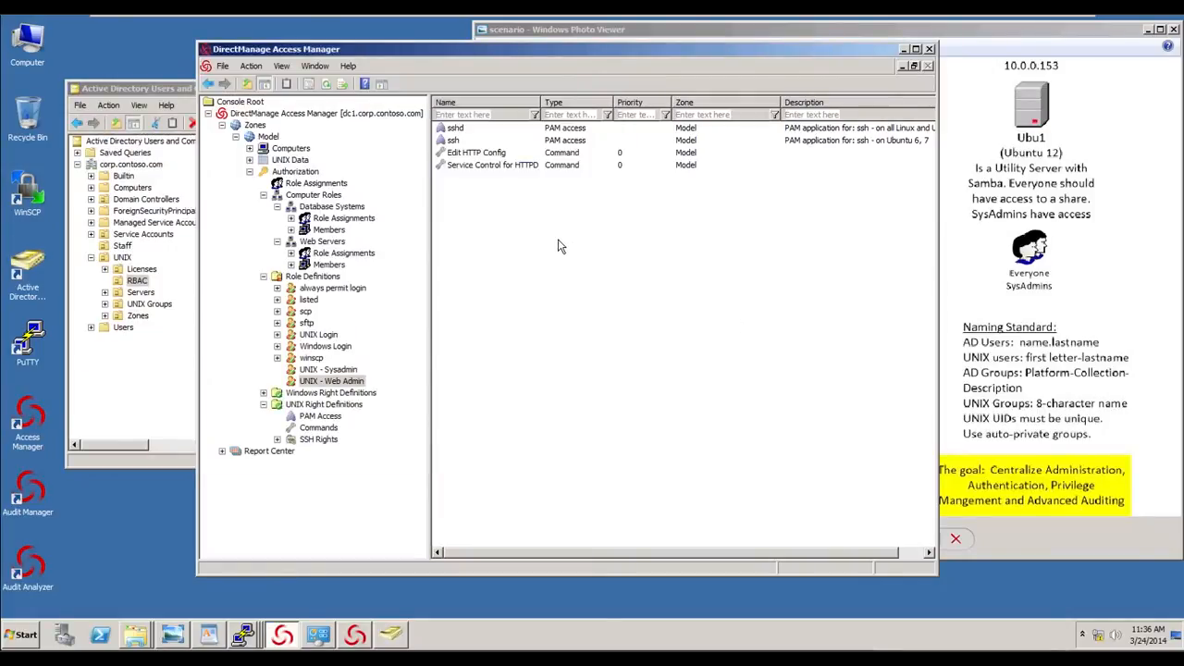
{"action": "left_click", "coordinate": [332, 252]}
{"action": "right_click", "coordinate": [504, 170]}
{"action": "left_click", "coordinate": [518, 172]}
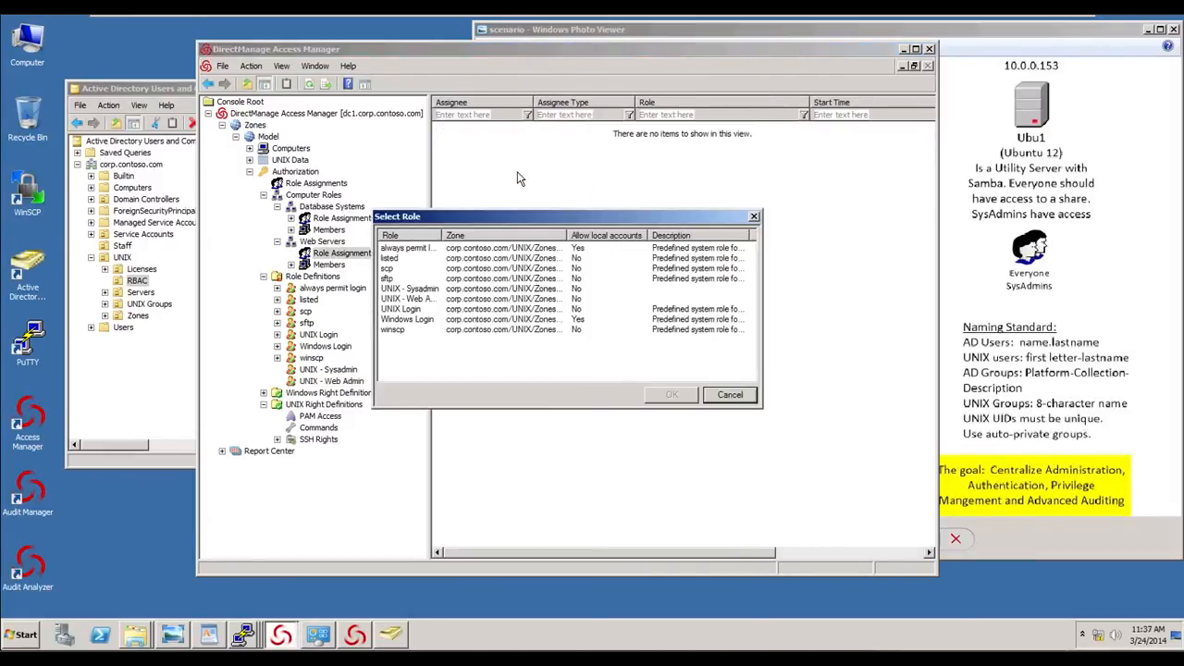
{"action": "double_click", "coordinate": [424, 299]}
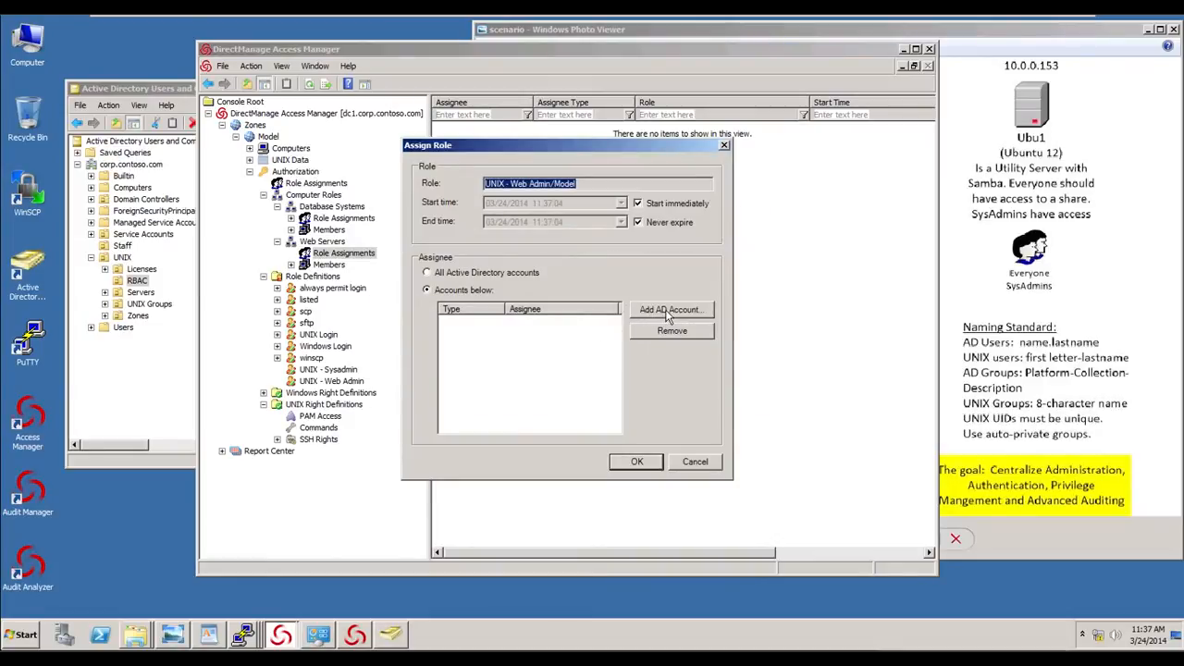
{"action": "left_click", "coordinate": [668, 314]}
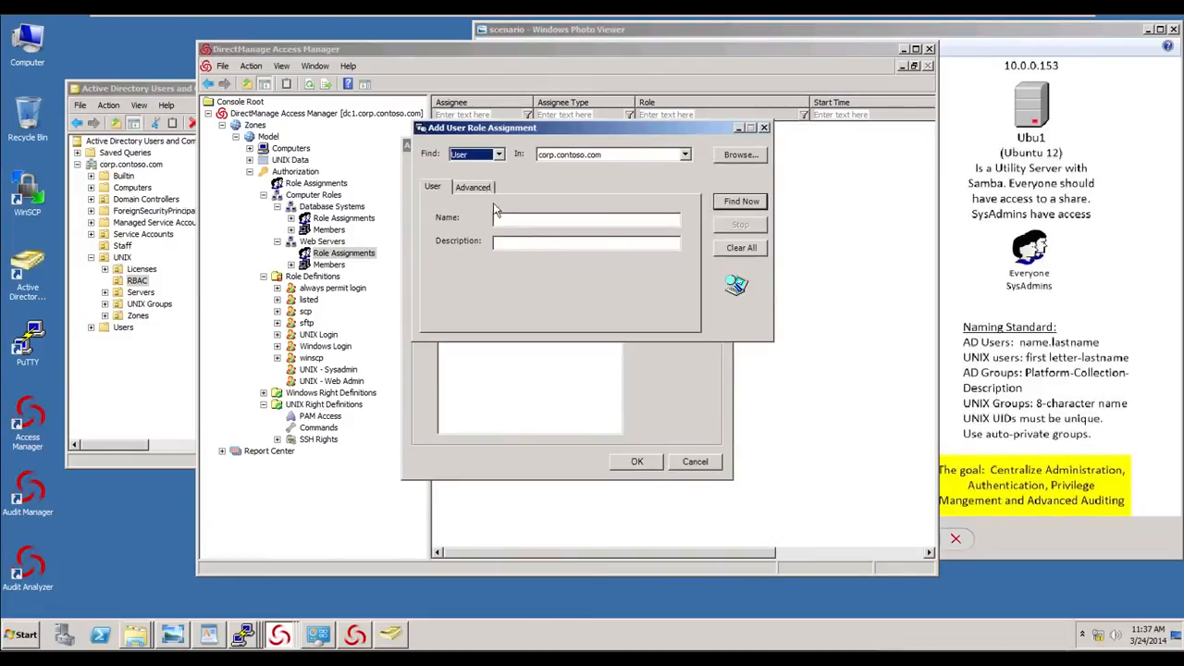
- Search for groups named unix, assign UNIX-Model-Web Admins to the role, and confirm the assignment
{"action": "left_click", "coordinate": [488, 155]}
{"action": "left_click", "coordinate": [472, 177]}
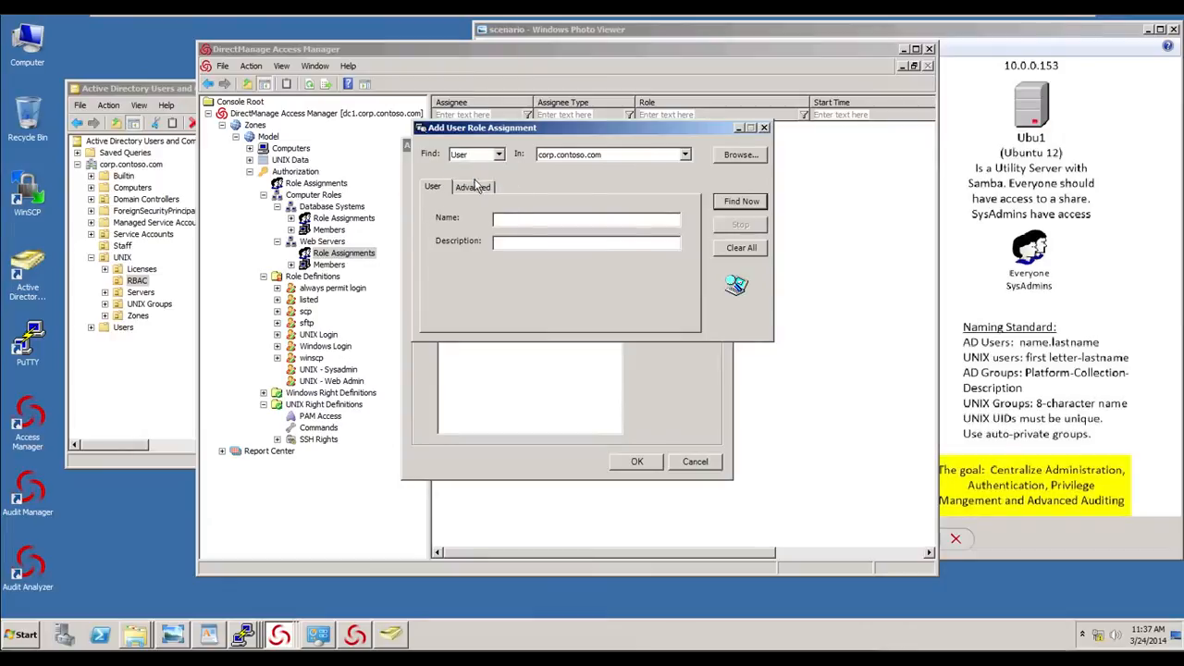
{"action": "left_click", "coordinate": [516, 220]}
{"action": "type", "text": "unix"}
{"action": "key", "text": "Return"}
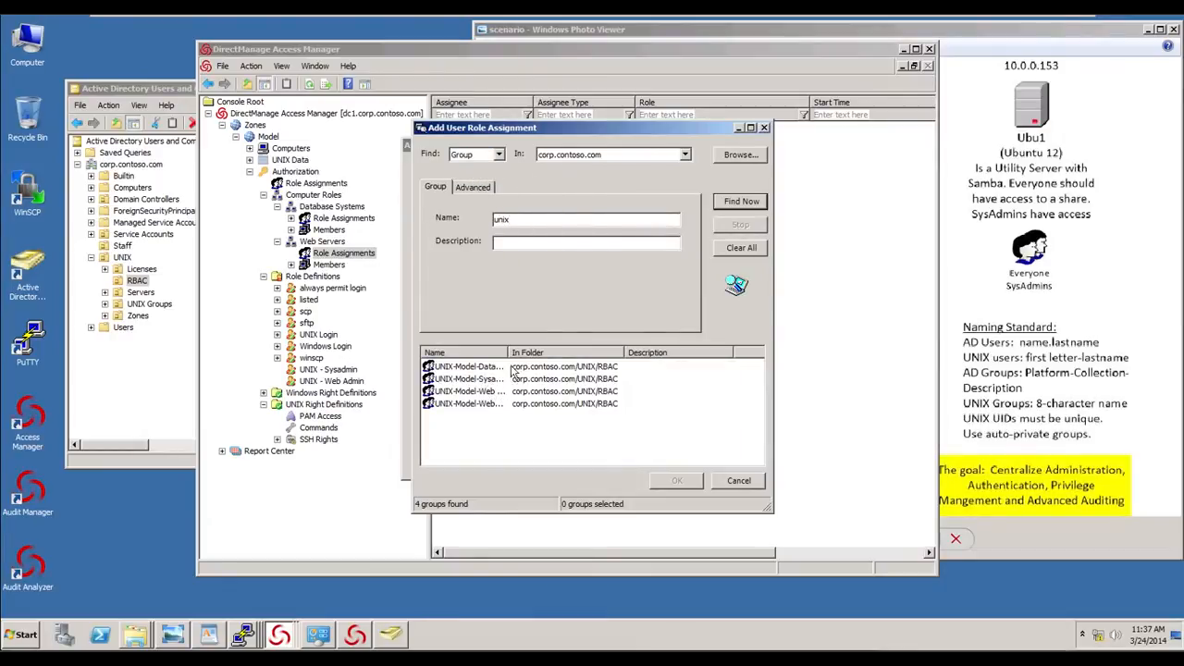
{"action": "left_click_drag", "start_coordinate": [506, 352], "coordinate": [581, 353]}
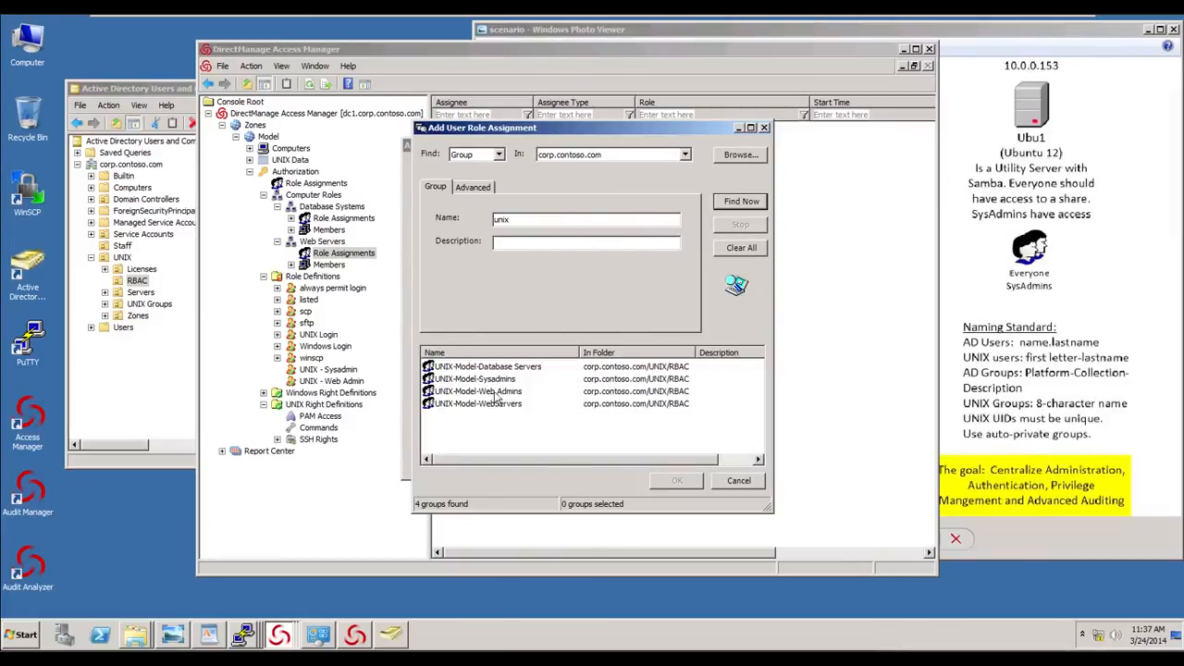
{"action": "double_click", "coordinate": [488, 391]}
{"action": "left_click", "coordinate": [643, 463]}
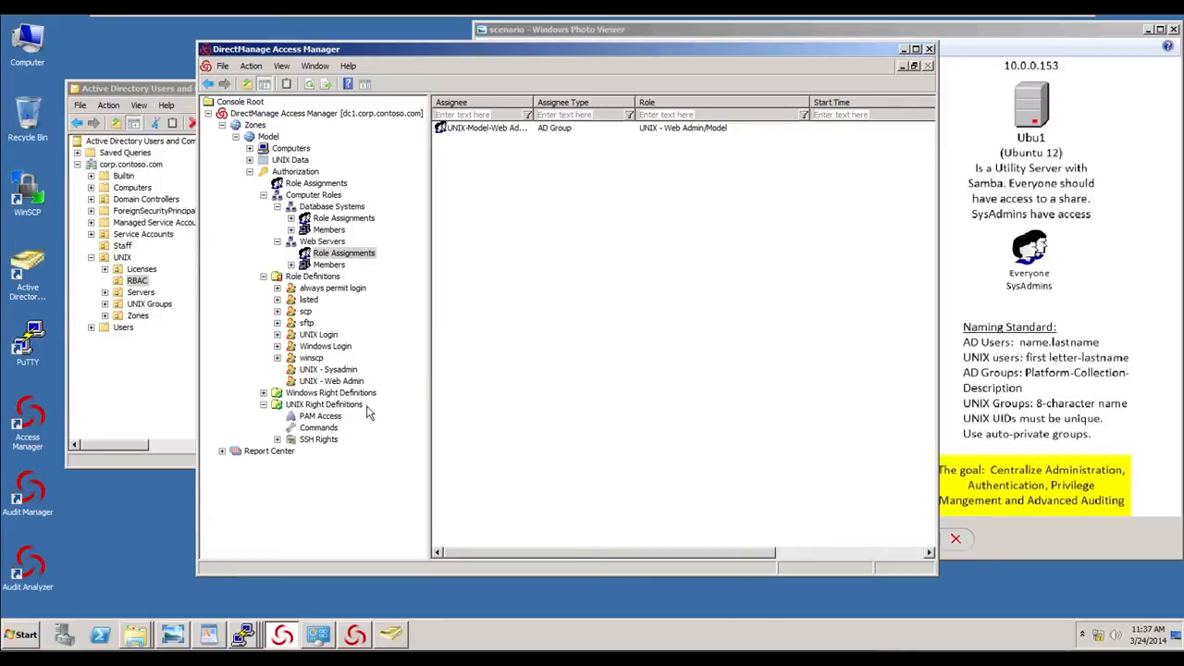
- Review the PAM Access and Commands rights definitions in the Model zone
{"action": "left_click", "coordinate": [313, 416]}
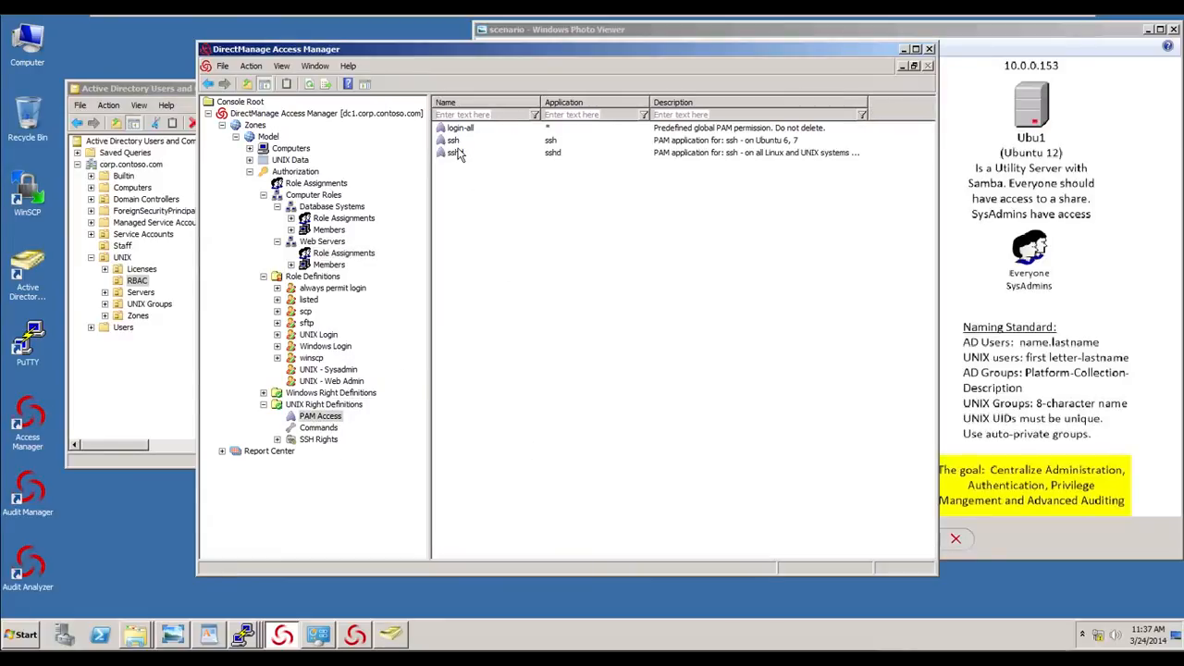
{"action": "left_click", "coordinate": [329, 430]}
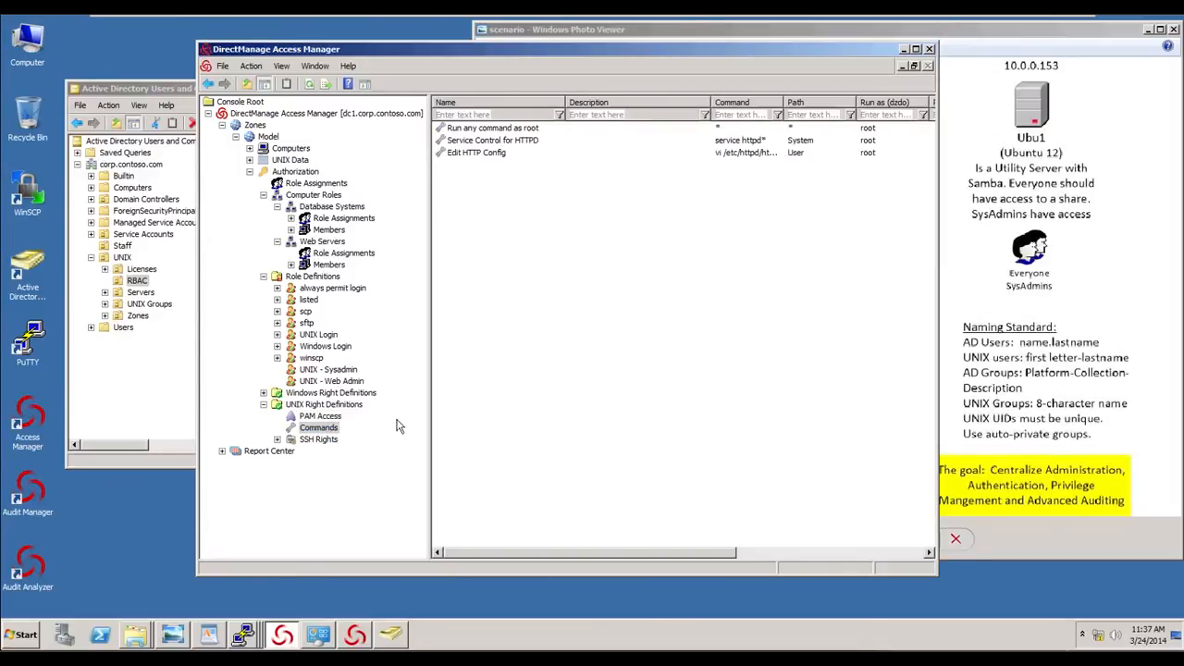
- Create a command right named Elevate to Oracle for su - oracle, run as root, requiring the user's password
{"action": "right_click", "coordinate": [482, 208]}
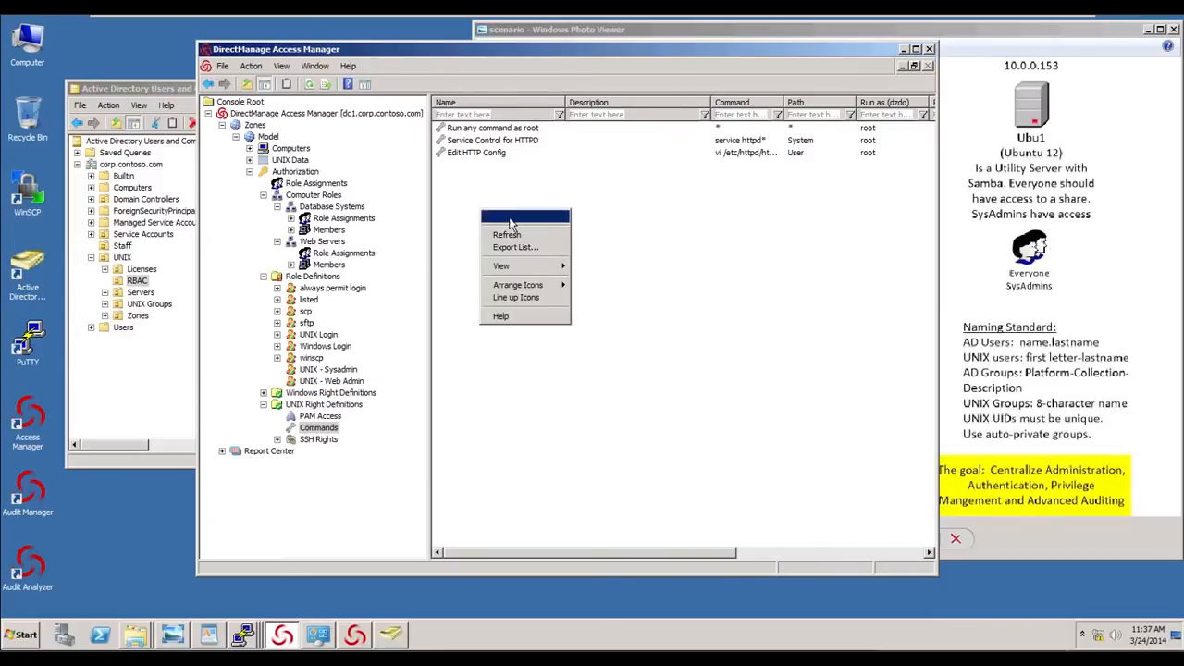
{"action": "left_click", "coordinate": [499, 216]}
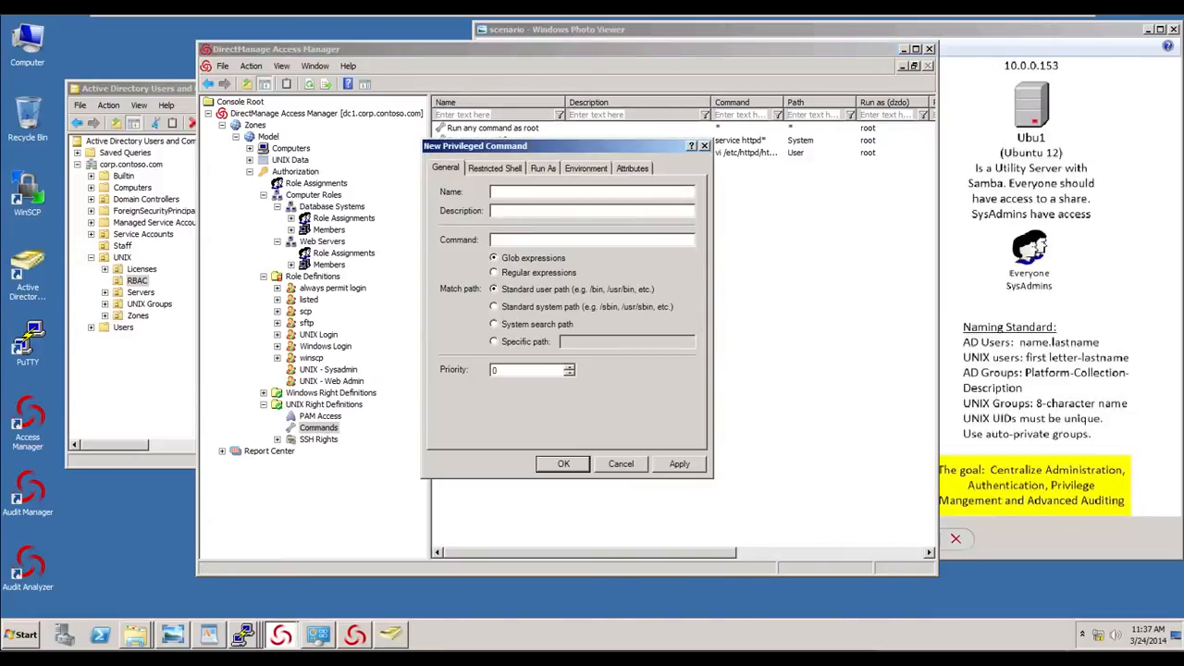
{"action": "type", "text": "Elevate to Oracl"}
{"action": "type", "text": "*"}
{"action": "type", "text": "-"}
{"action": "type", "text": " oracle"}
{"action": "left_click", "coordinate": [505, 171]}
{"action": "left_click", "coordinate": [451, 190]}
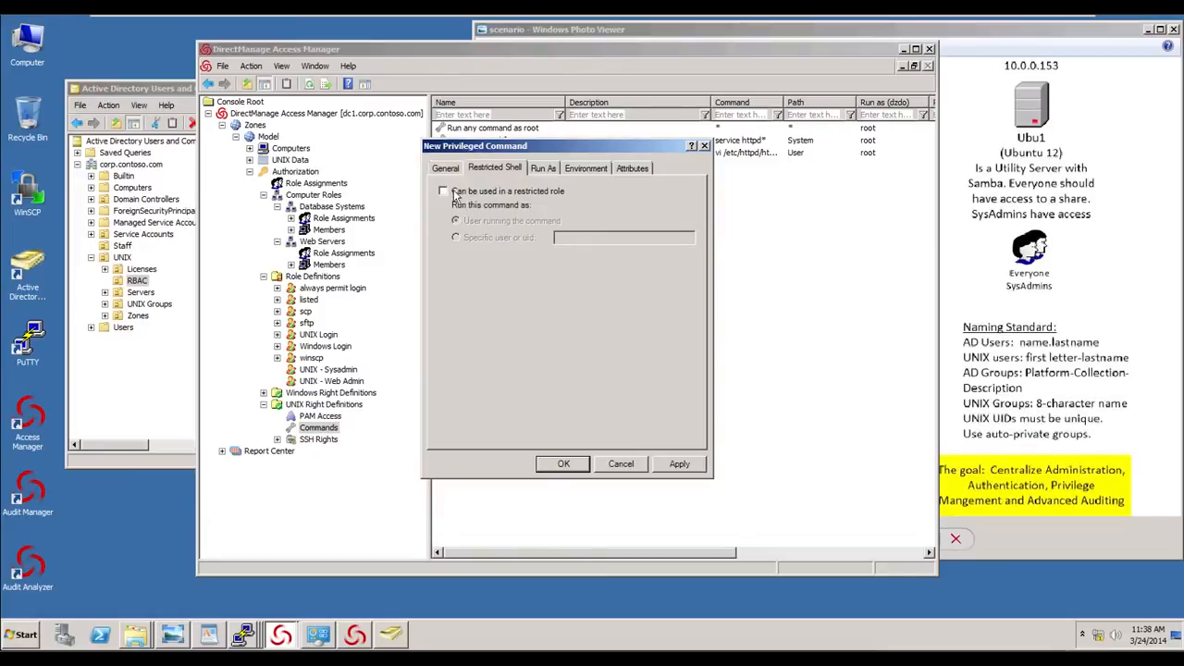
{"action": "left_click", "coordinate": [546, 169]}
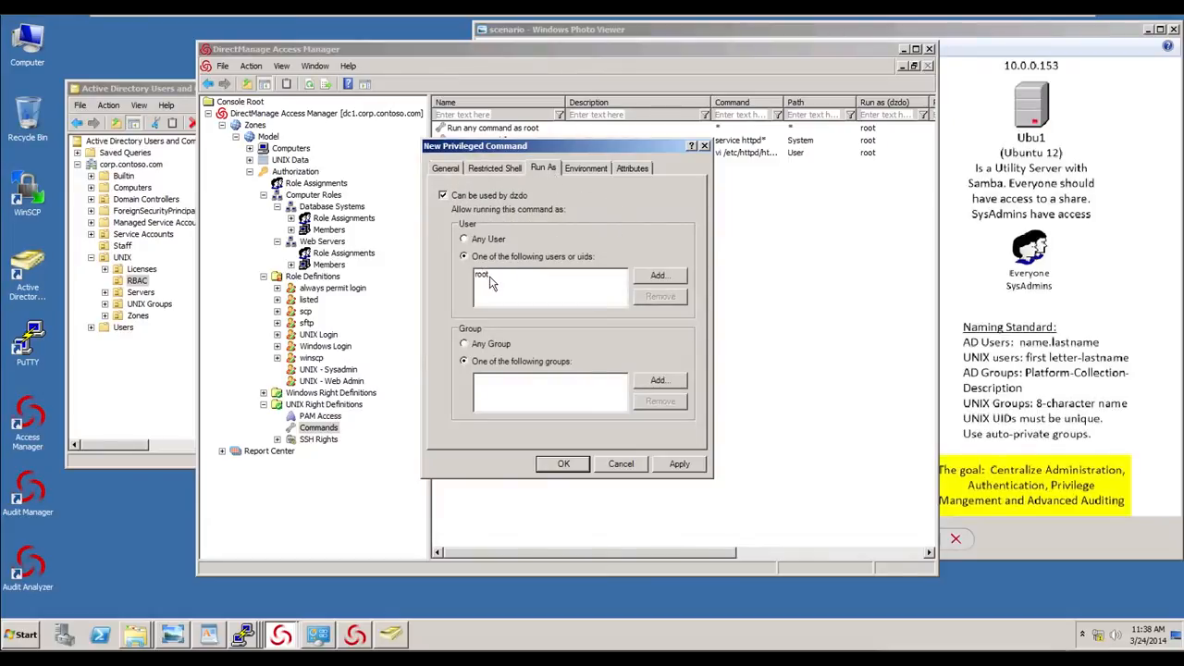
{"action": "left_click", "coordinate": [584, 168]}
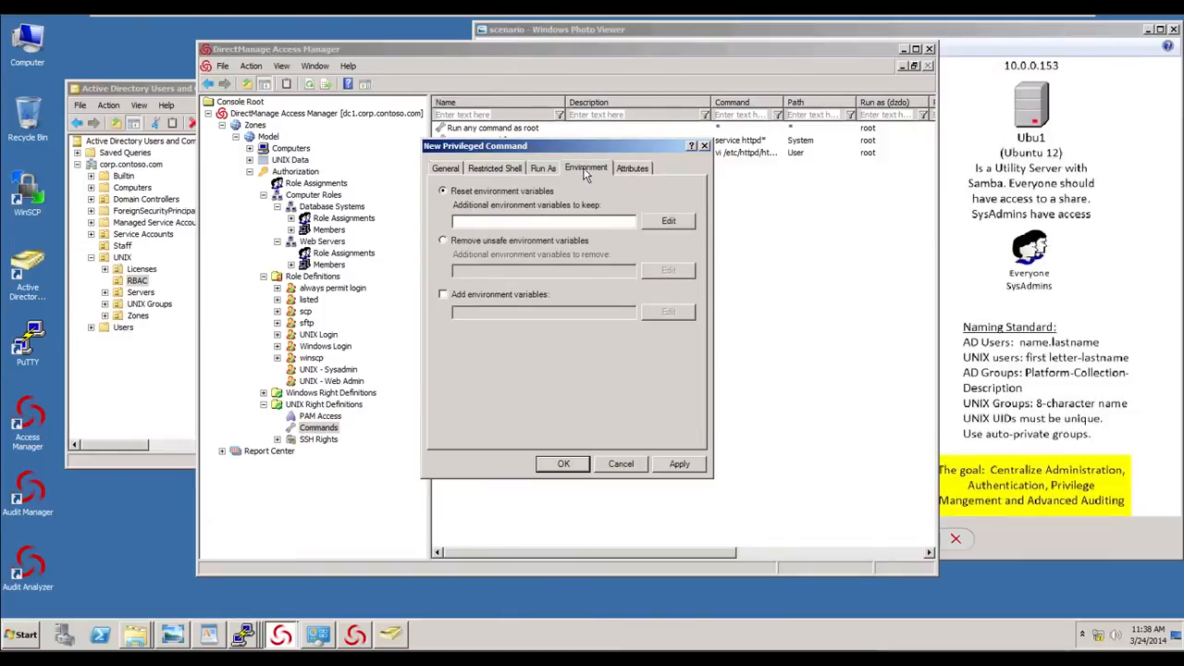
{"action": "left_click", "coordinate": [633, 168]}
{"action": "left_click", "coordinate": [443, 191]}
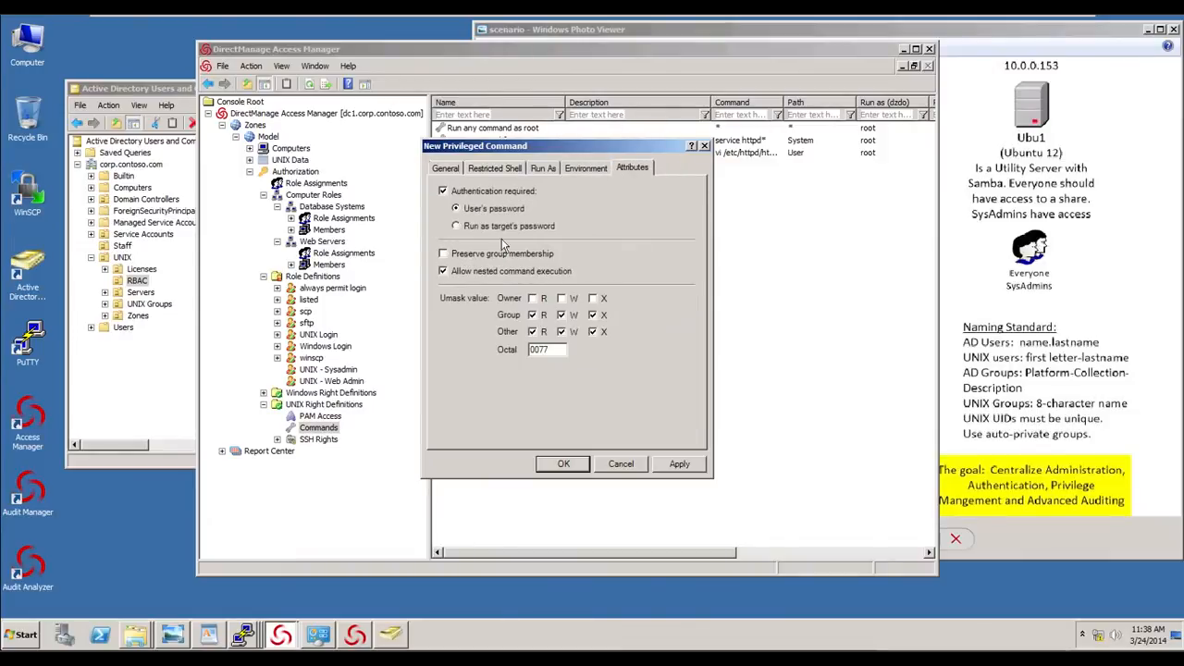
{"action": "left_click", "coordinate": [574, 470]}
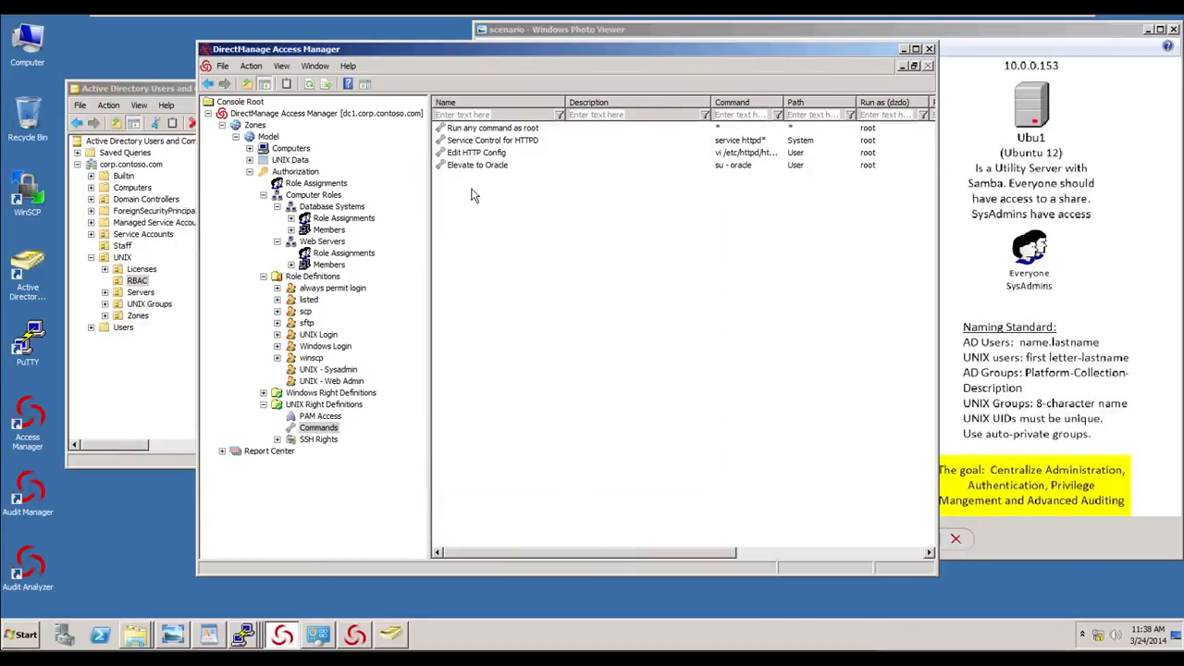
- Start a new command right named SQLPlus as Oracle for the sqlplus command with a specific path match
{"action": "right_click", "coordinate": [490, 210]}
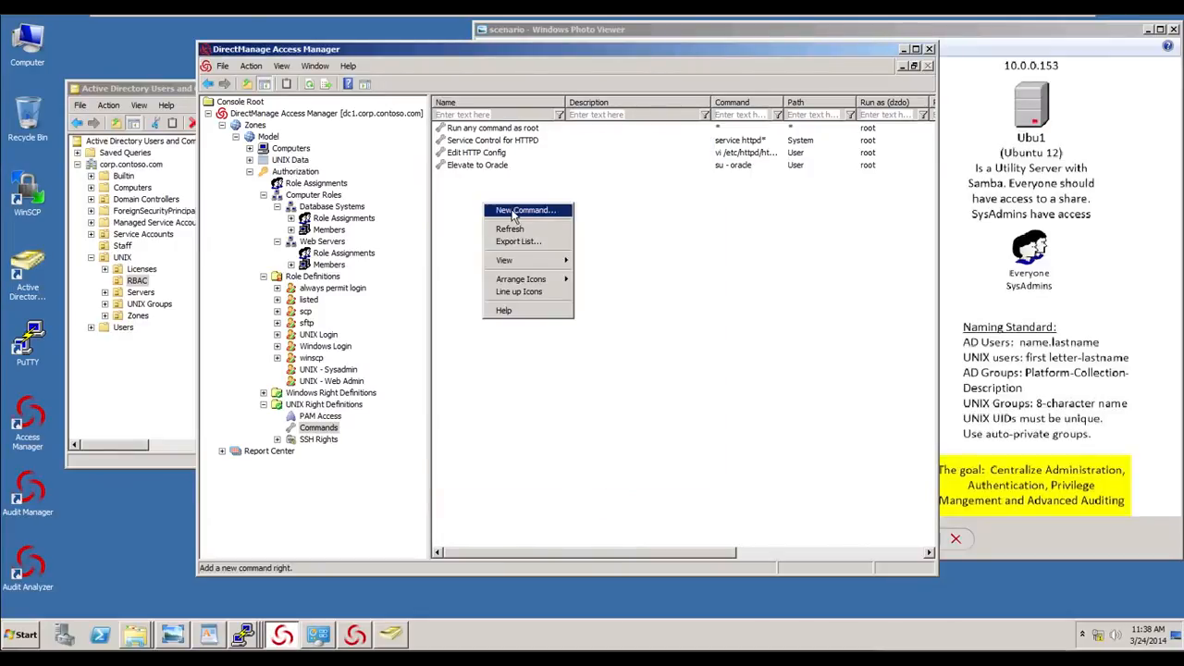
{"action": "left_click", "coordinate": [514, 213]}
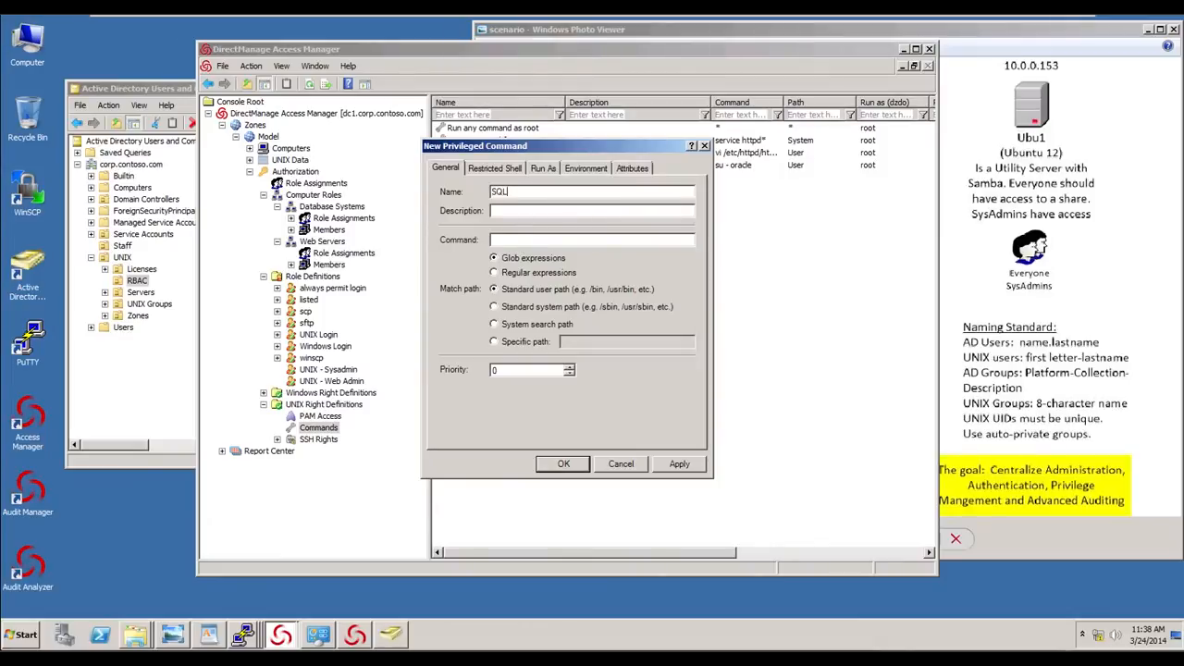
{"action": "type", "text": "s as Oracle"}
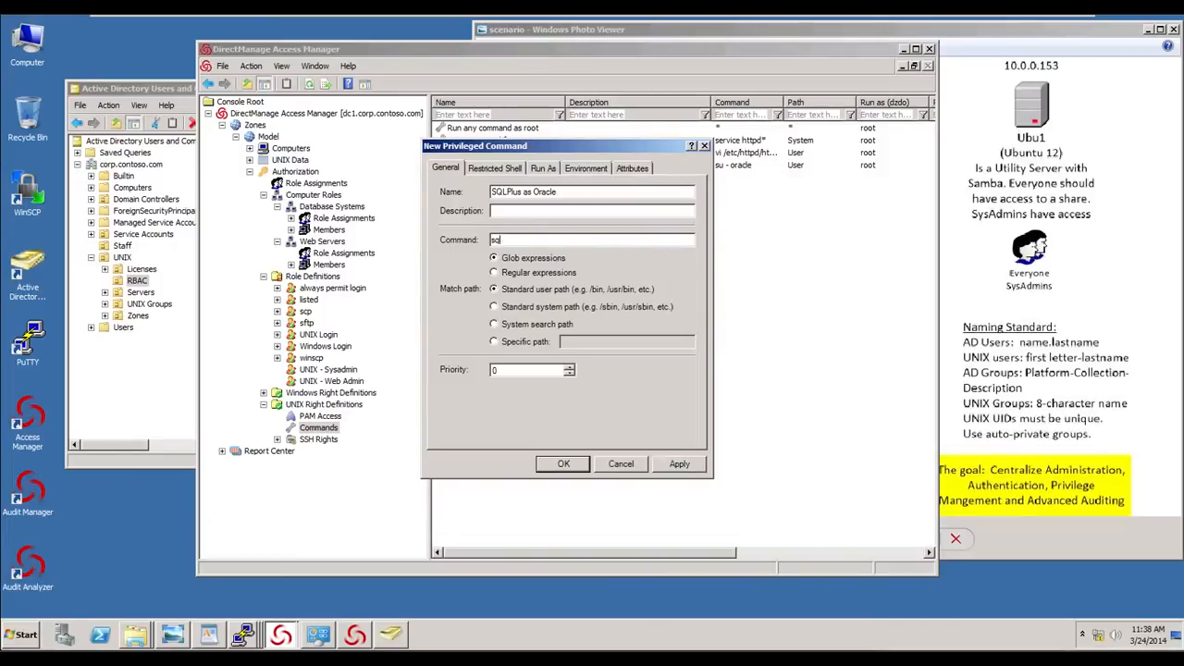
{"action": "type", "text": "sqlplus"}
{"action": "left_click", "coordinate": [504, 342]}
{"action": "left_click", "coordinate": [577, 343]}
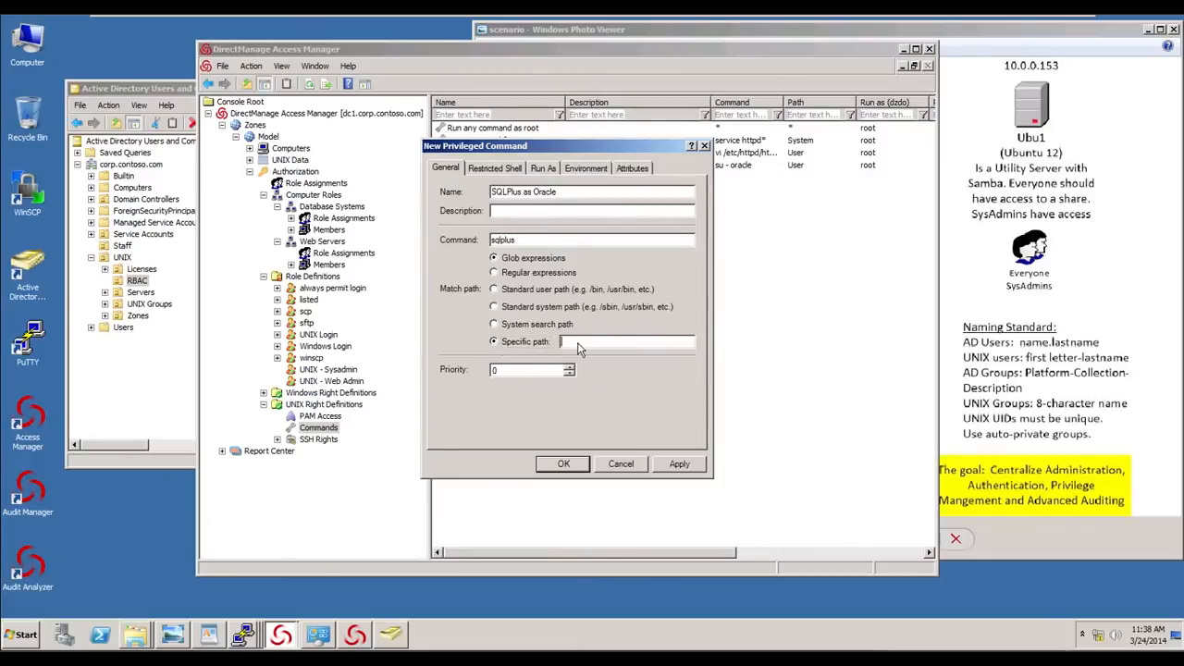
{"action": "type", "text": "/"}
- Make SQLPlus as Oracle run as the oracle user, require authentication with the user's password, and save it
{"action": "left_click", "coordinate": [488, 173]}
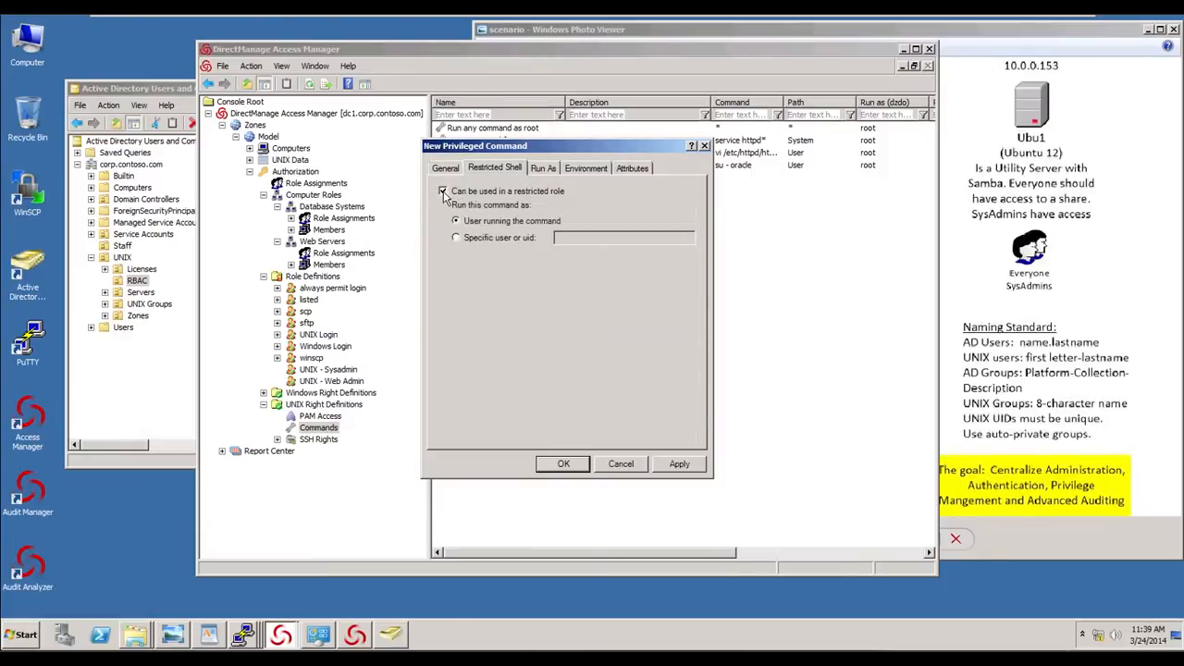
{"action": "left_click", "coordinate": [442, 193]}
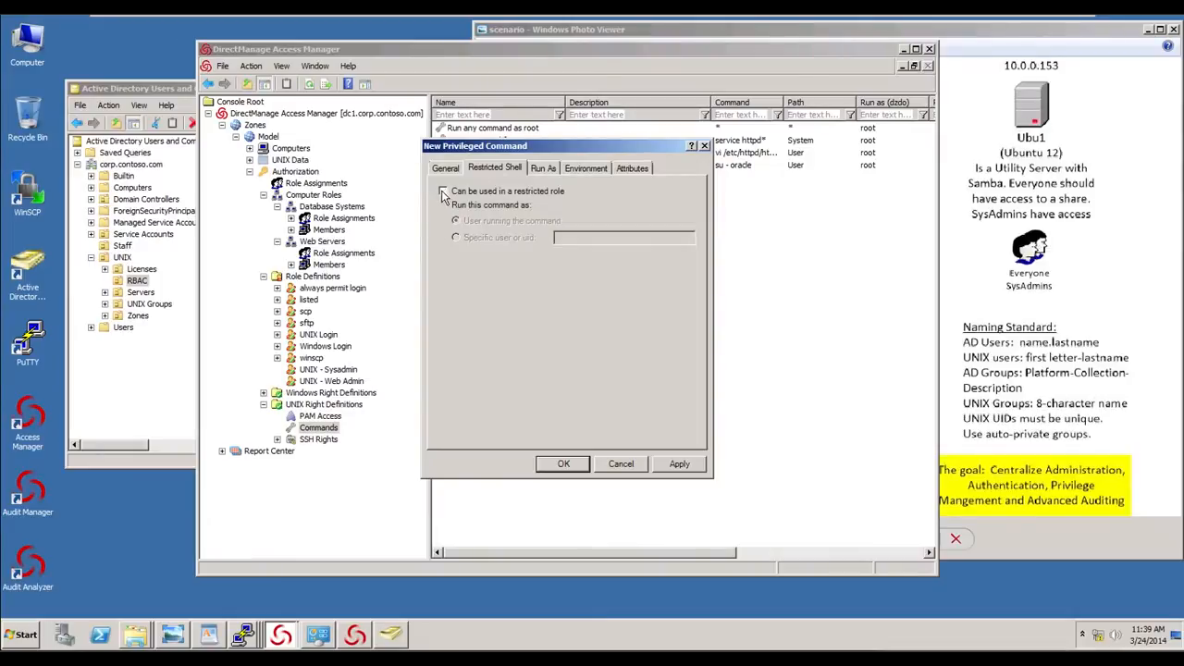
{"action": "left_click", "coordinate": [543, 171]}
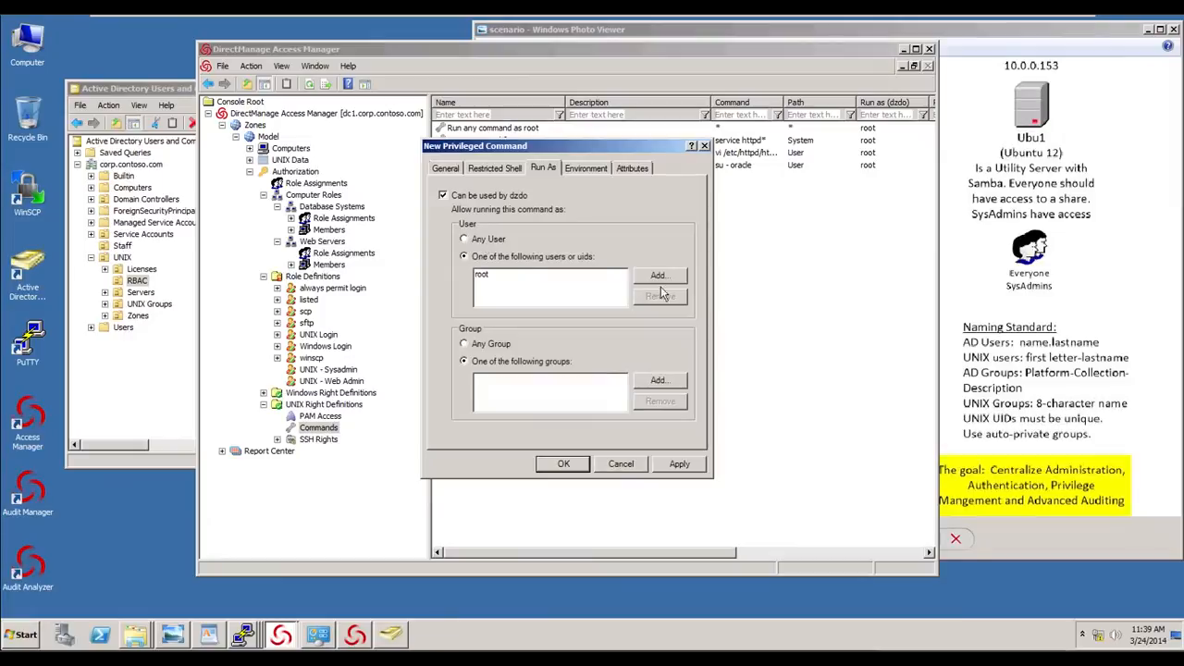
{"action": "left_click", "coordinate": [533, 276]}
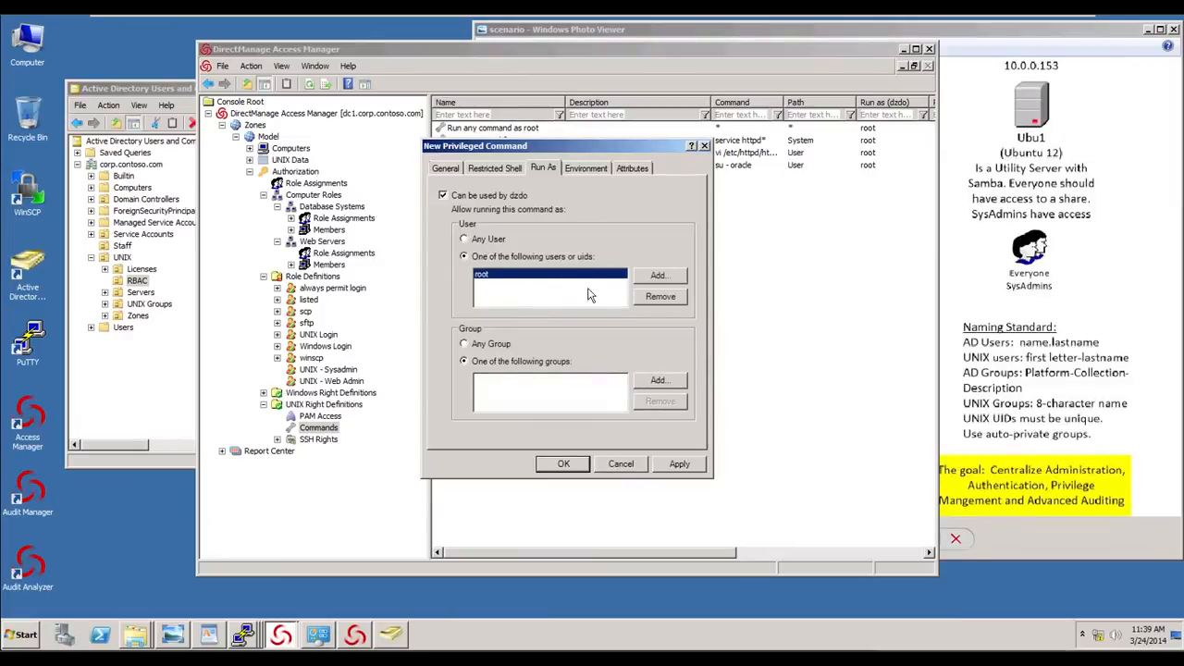
{"action": "left_click", "coordinate": [657, 298]}
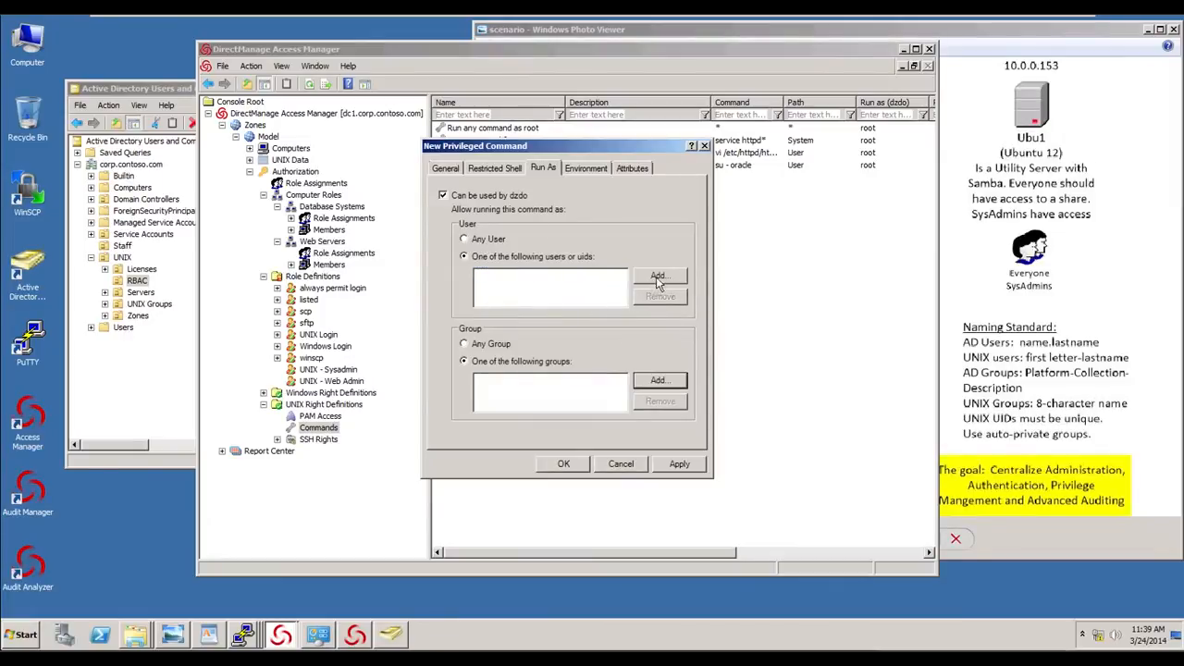
{"action": "left_click", "coordinate": [658, 277]}
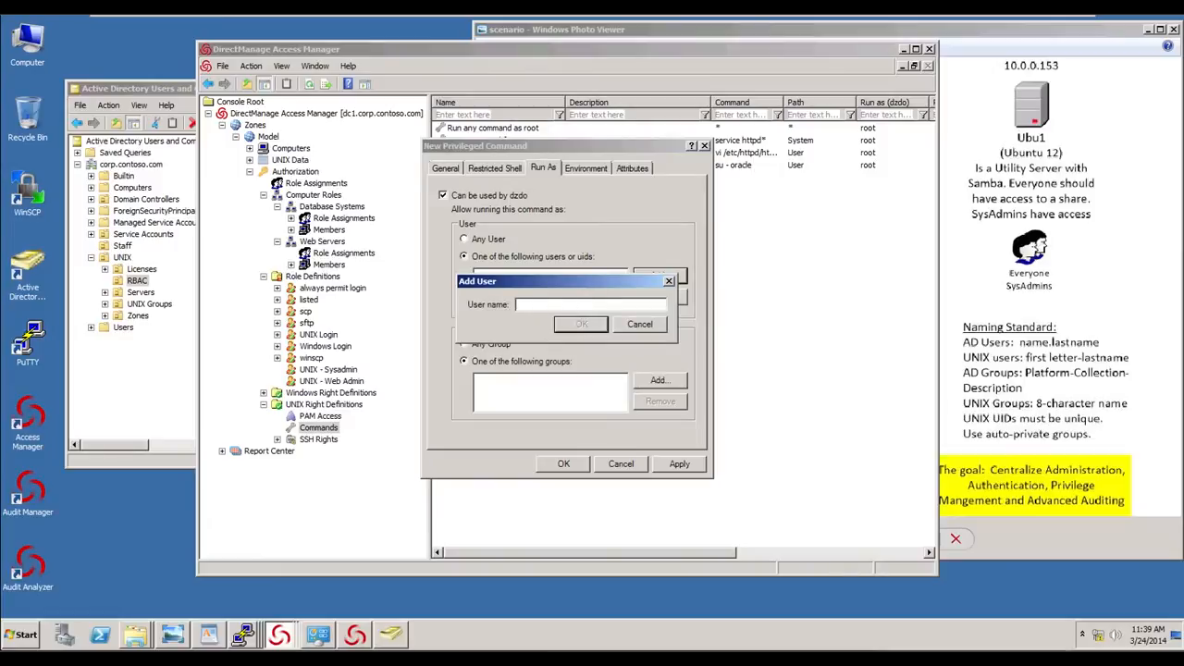
{"action": "type", "text": "oracle"}
{"action": "left_click", "coordinate": [588, 324]}
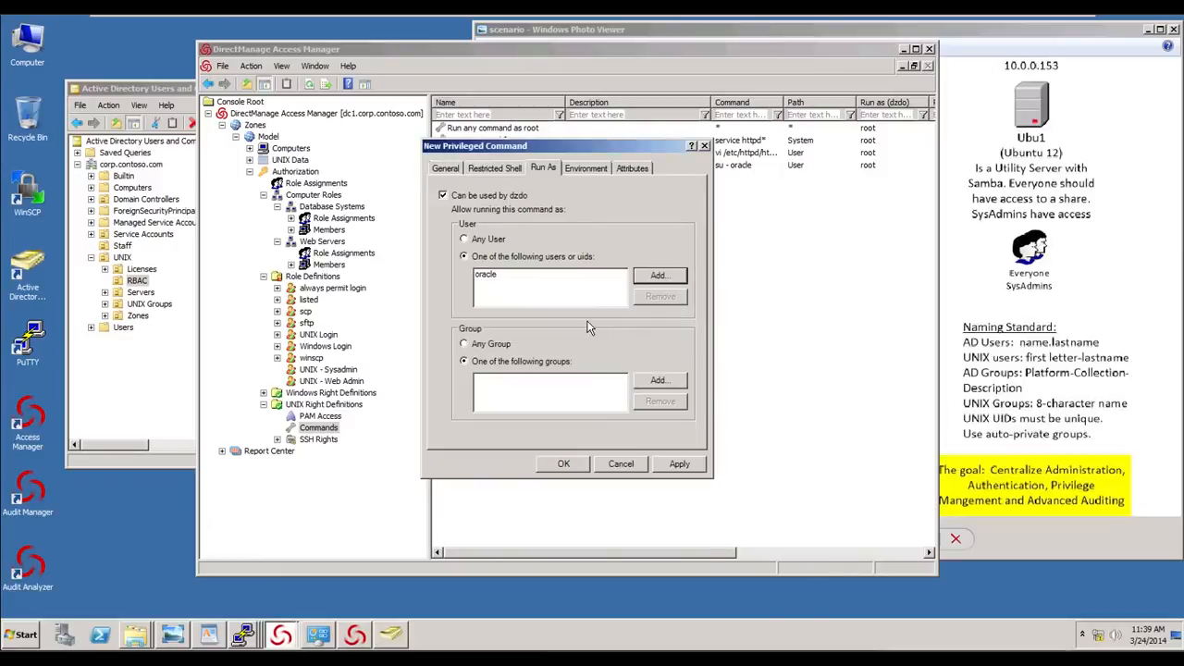
{"action": "left_click", "coordinate": [447, 169]}
{"action": "left_click", "coordinate": [489, 169]}
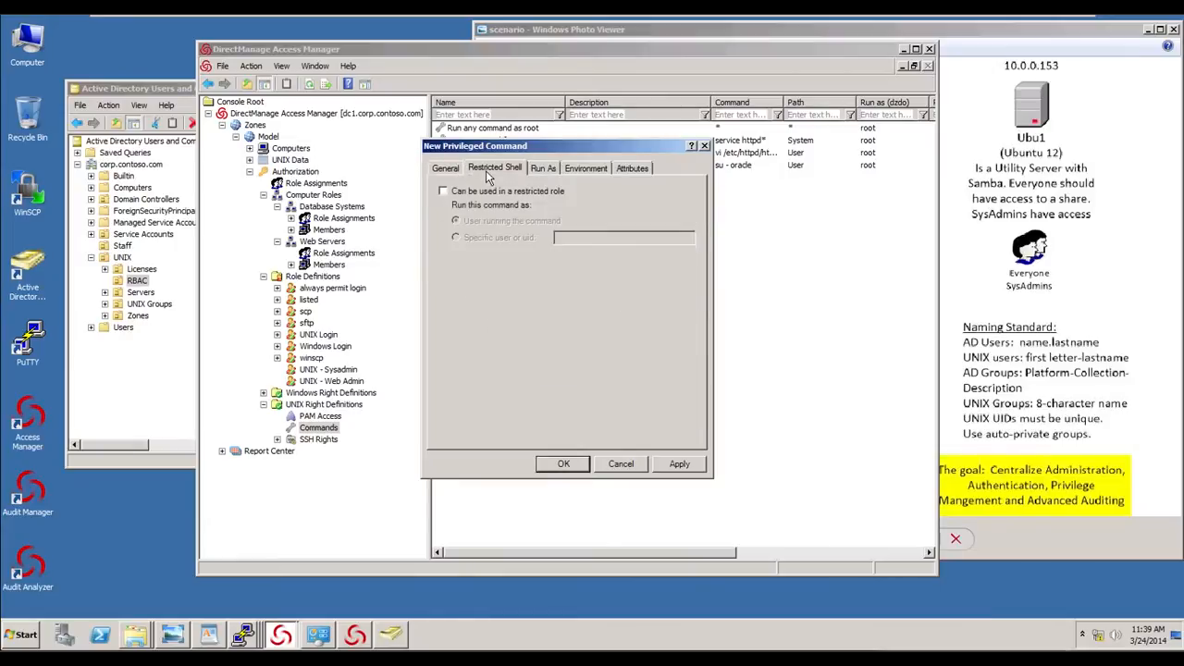
{"action": "left_click", "coordinate": [632, 169]}
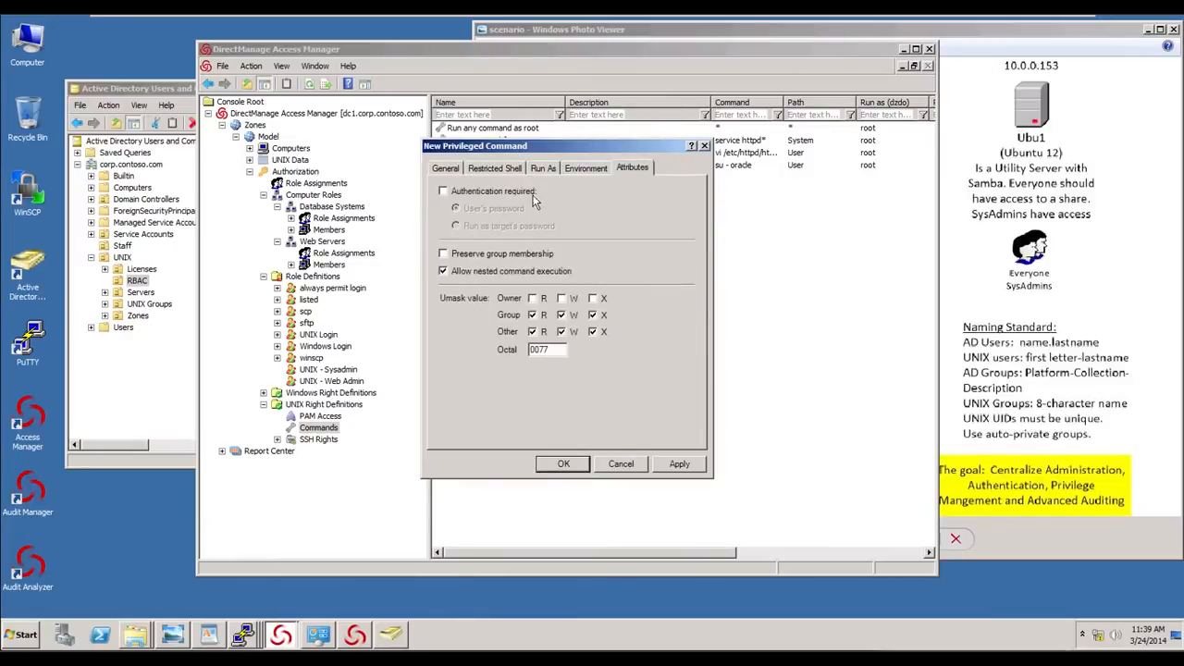
{"action": "left_click", "coordinate": [486, 191]}
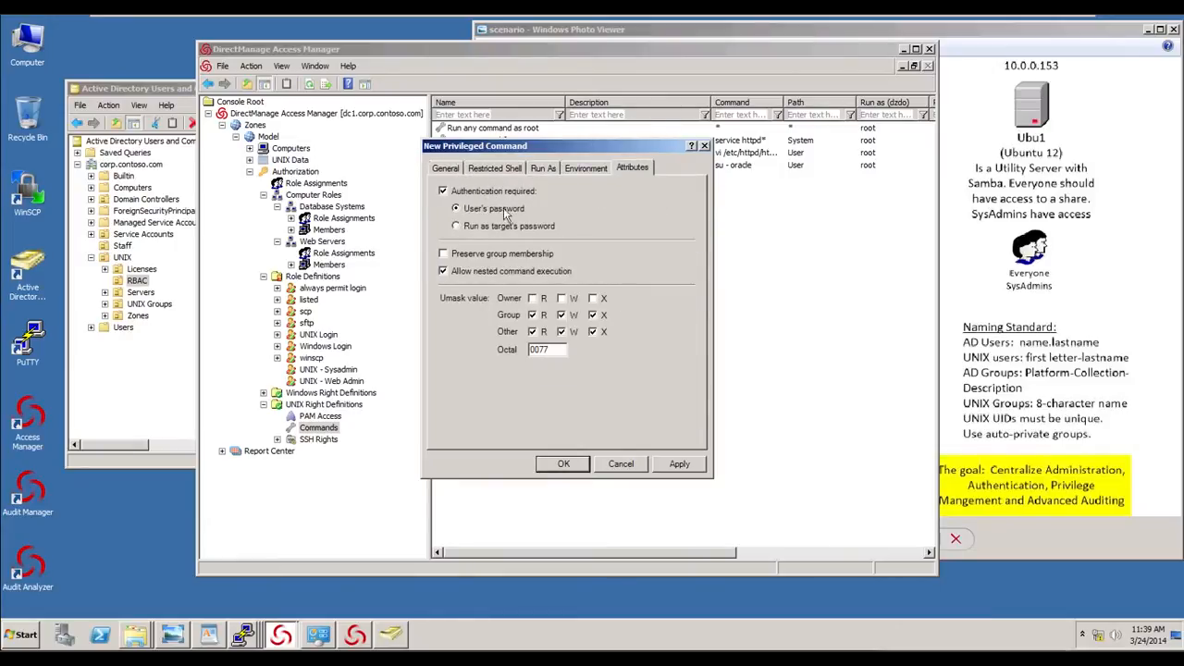
{"action": "left_click", "coordinate": [567, 465]}
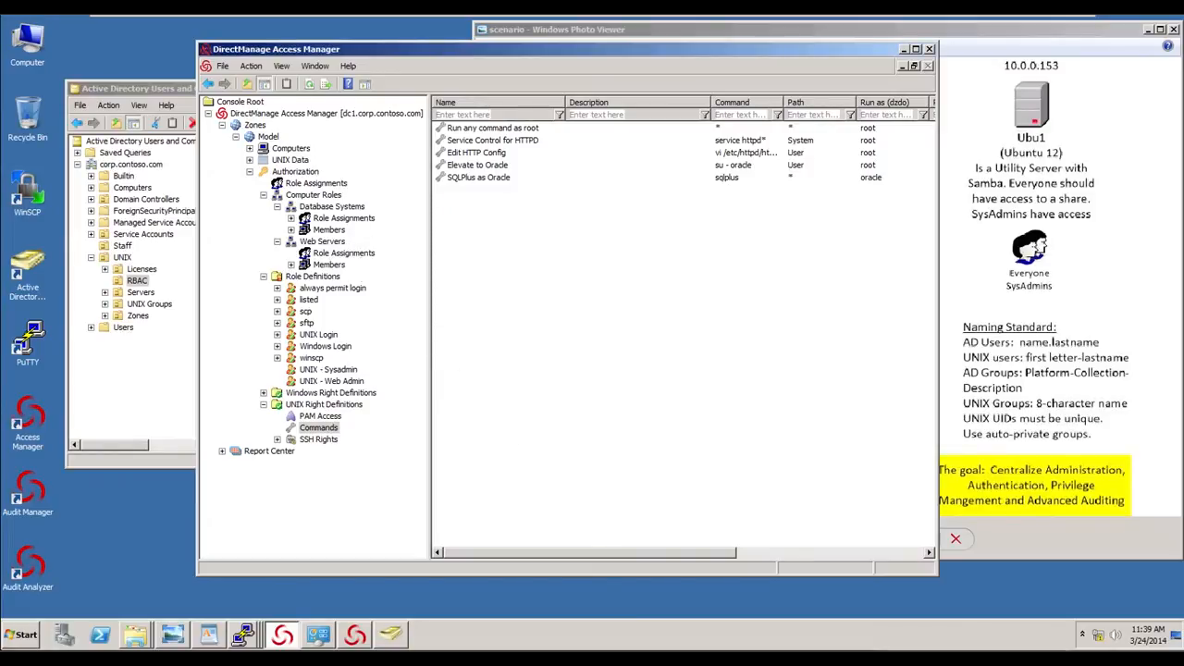
- Create the role UNIX - DBA with password and SSO login rights and non-restricted shell login
{"action": "right_click", "coordinate": [315, 275]}
{"action": "left_click", "coordinate": [352, 289]}
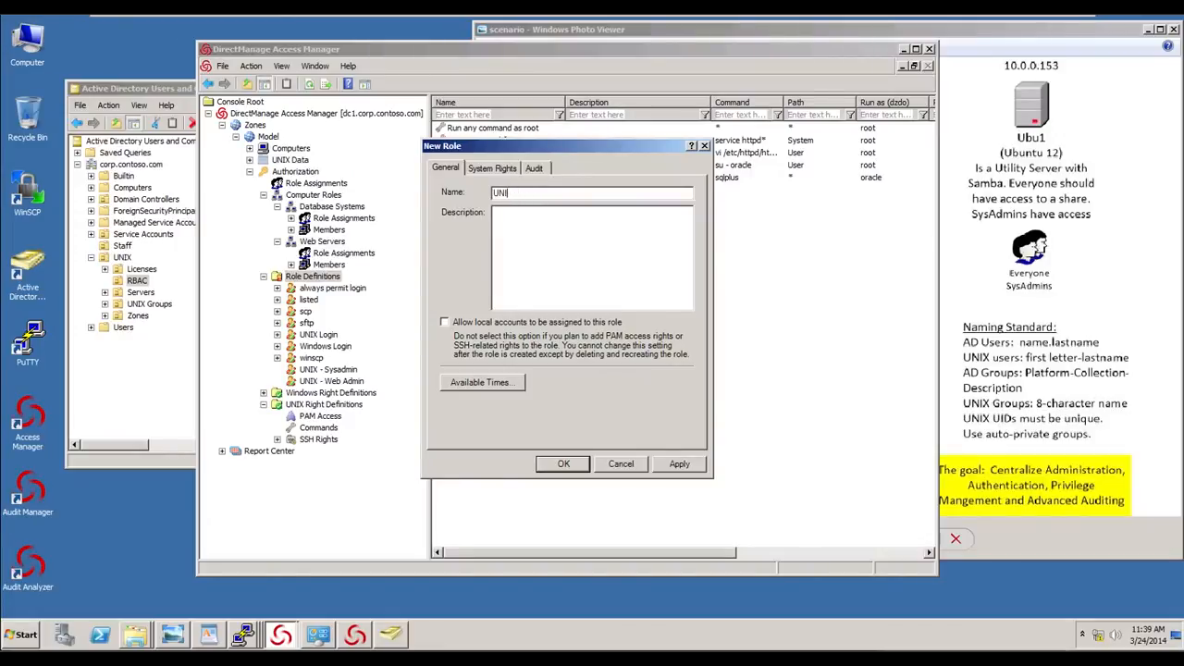
{"action": "type", "text": "- DBA"}
{"action": "left_click", "coordinate": [500, 169]}
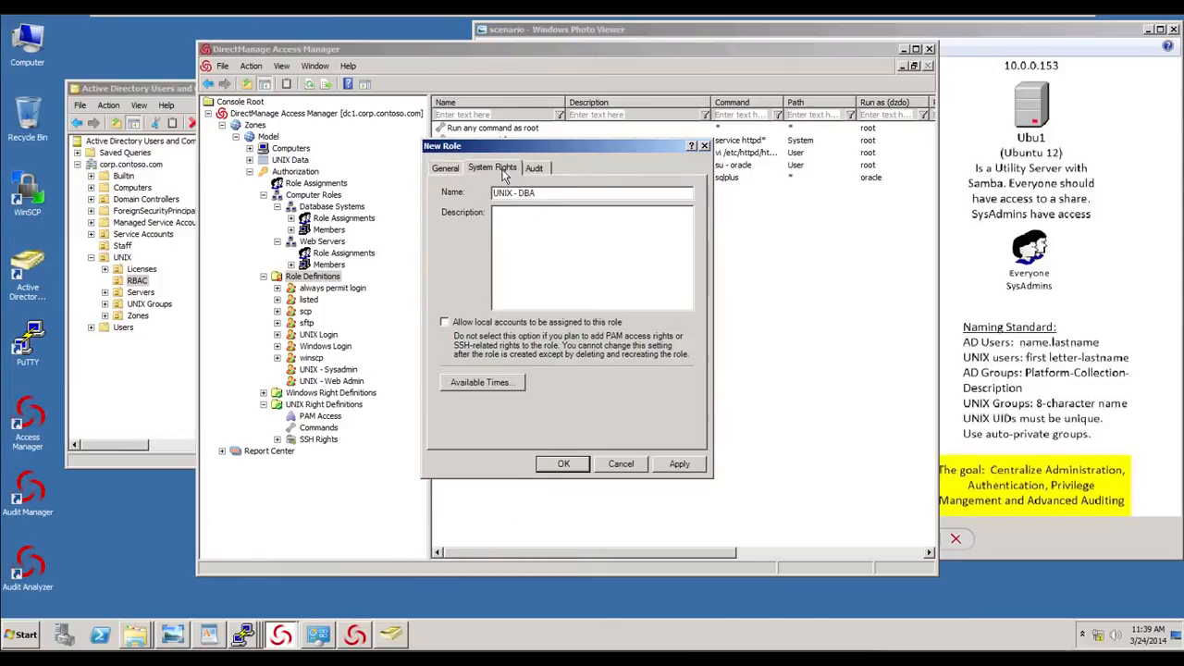
{"action": "left_click", "coordinate": [454, 225]}
{"action": "left_click", "coordinate": [456, 242]}
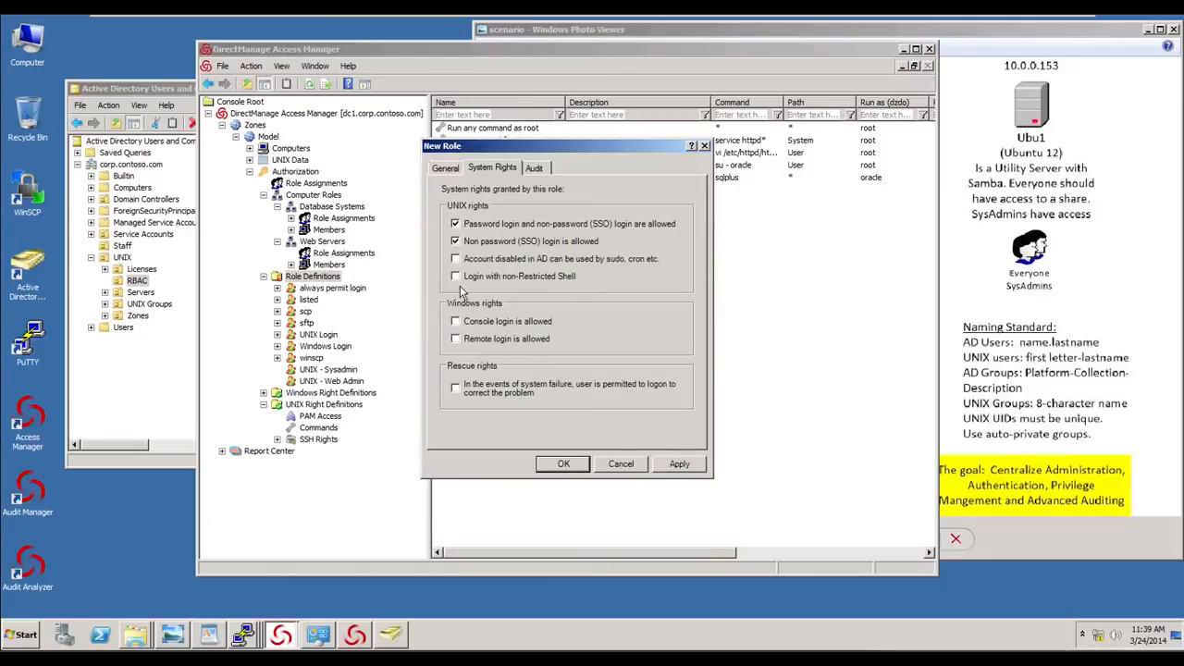
{"action": "left_click", "coordinate": [456, 276]}
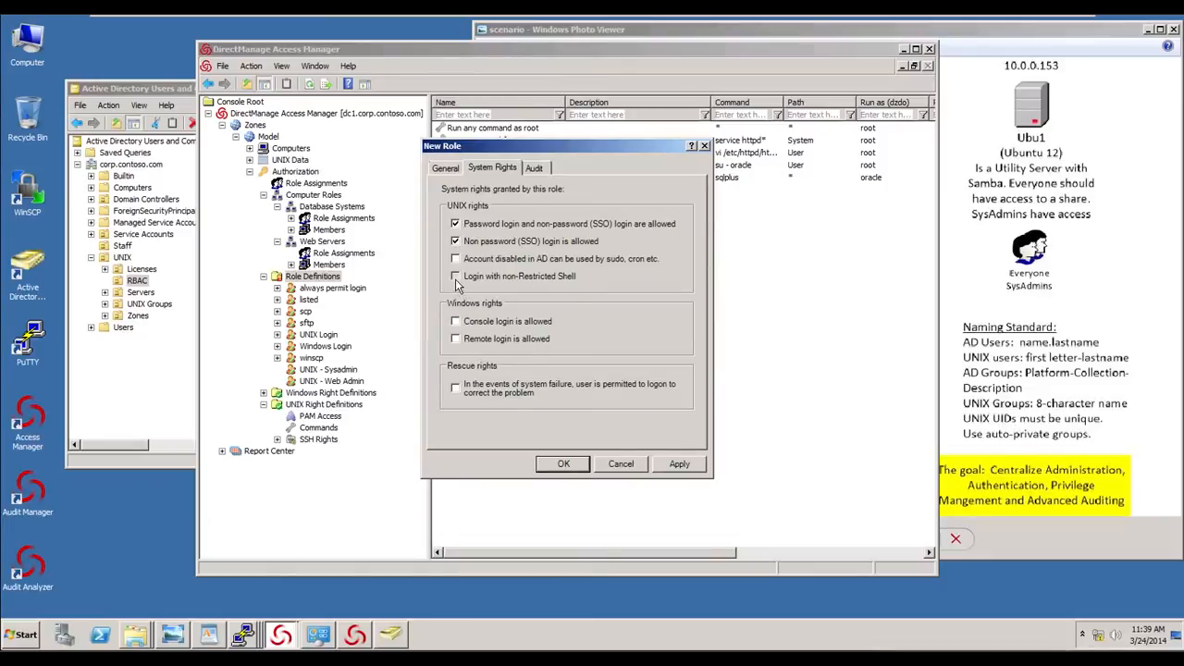
{"action": "left_click", "coordinate": [565, 464]}
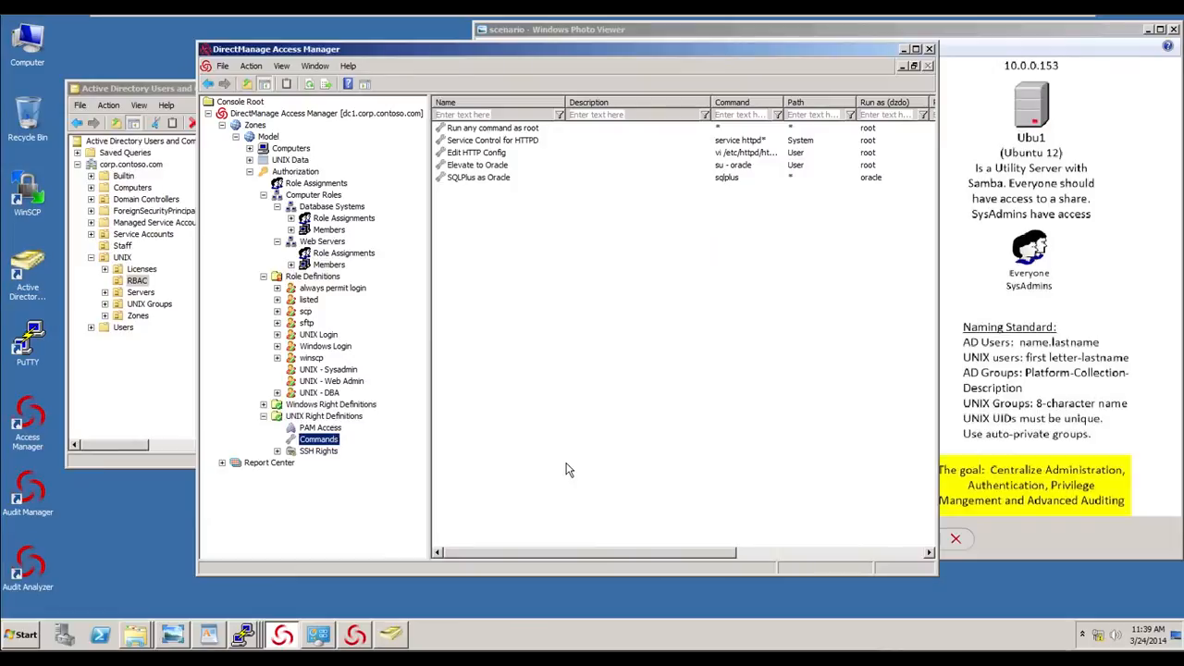
- Add the ssh, sshd, Elevate to Oracle and SQLPlus as Oracle rights to the UNIX - DBA role
{"action": "left_click", "coordinate": [324, 394]}
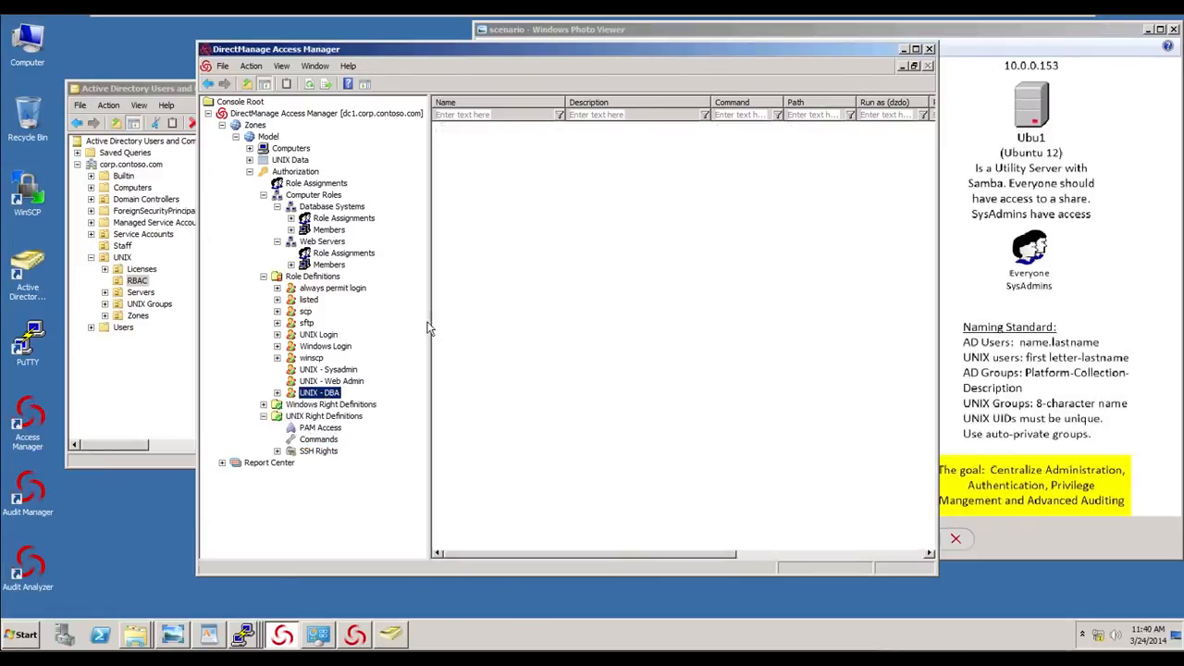
{"action": "right_click", "coordinate": [491, 212]}
{"action": "left_click", "coordinate": [516, 229]}
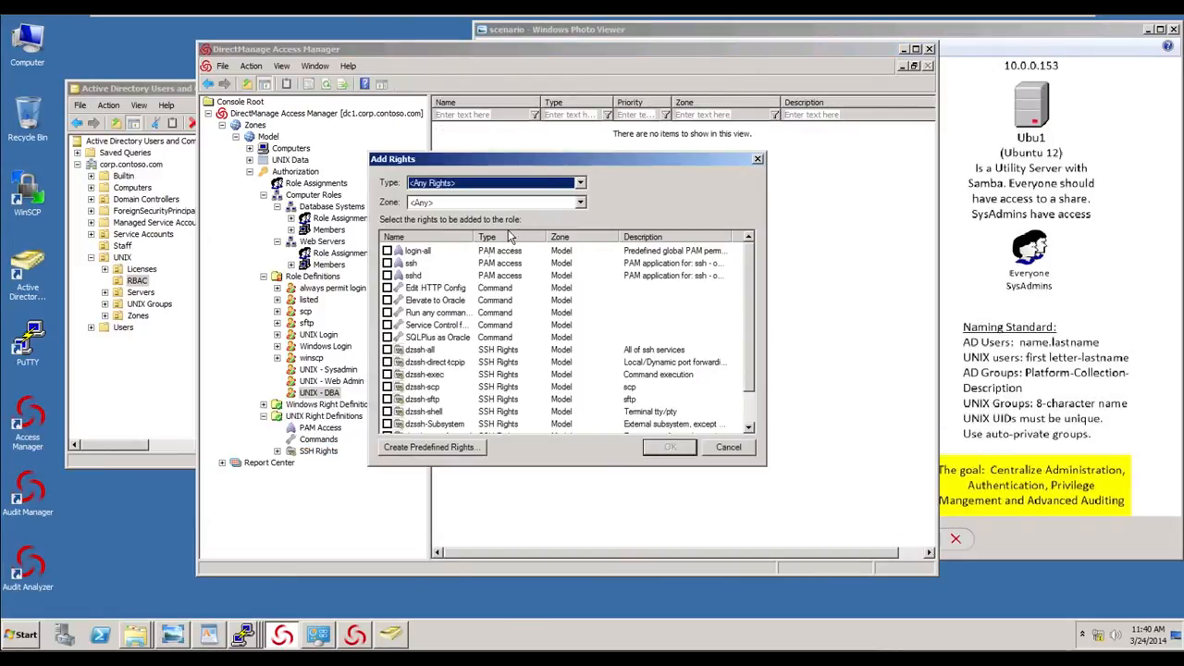
{"action": "left_click", "coordinate": [387, 263]}
{"action": "left_click", "coordinate": [387, 275]}
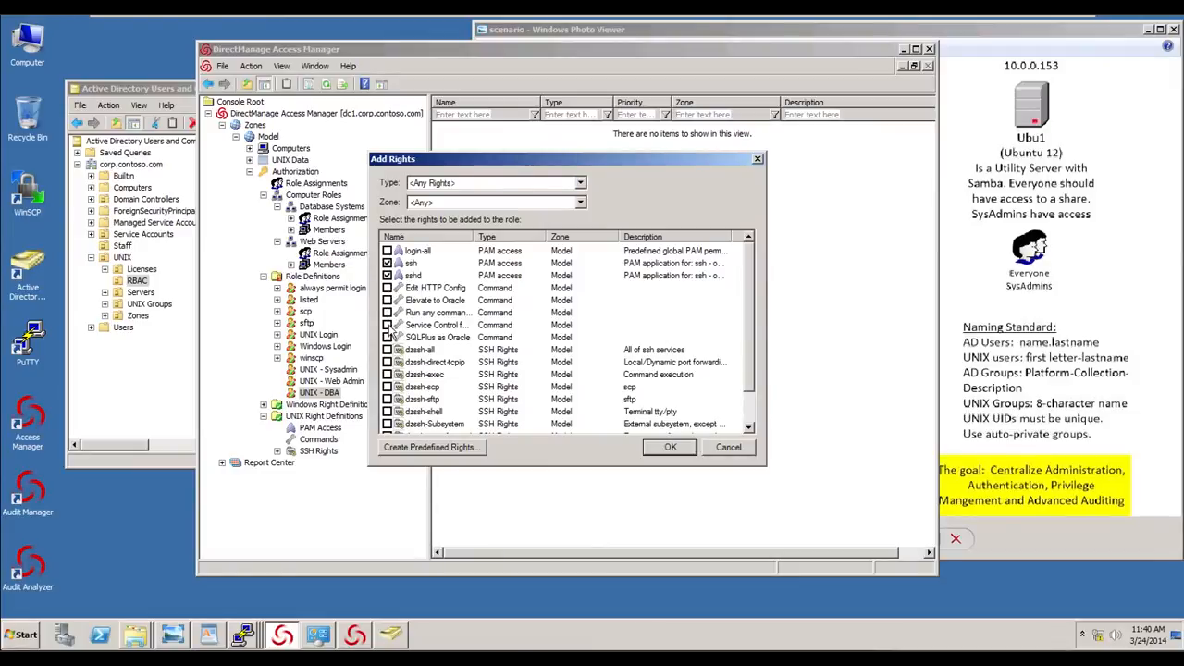
{"action": "left_click", "coordinate": [386, 299]}
{"action": "left_click", "coordinate": [387, 337]}
{"action": "left_click", "coordinate": [674, 448]}
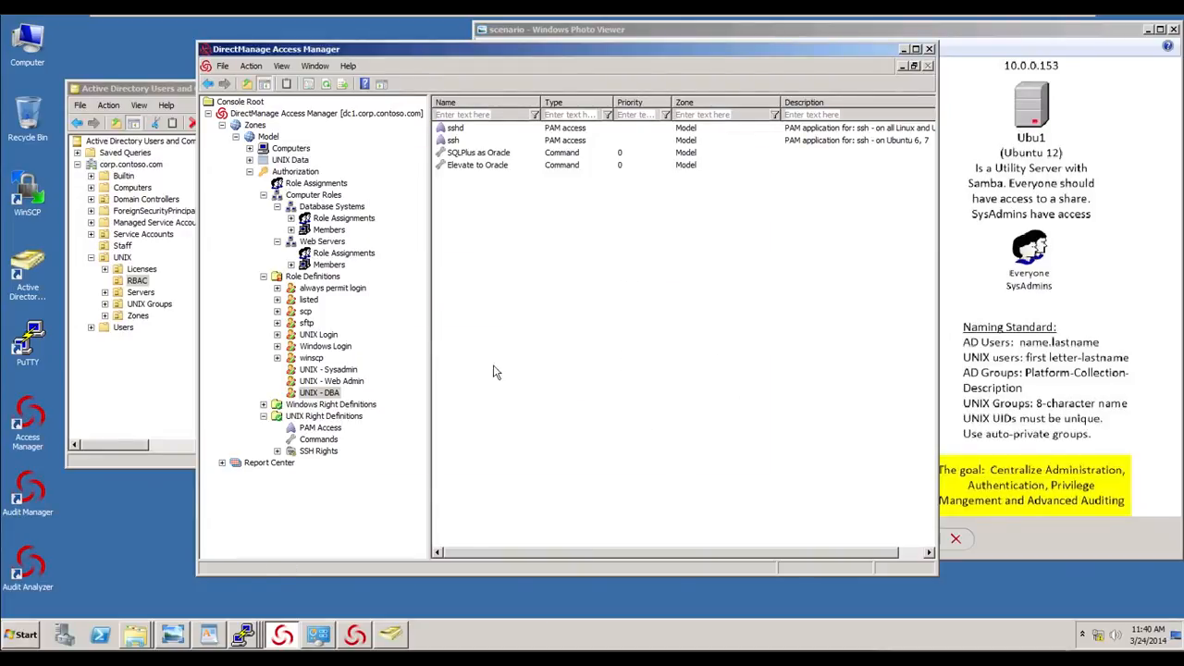
- Start assigning the UNIX - DBA role to the Database Systems computer role
{"action": "left_click", "coordinate": [352, 221]}
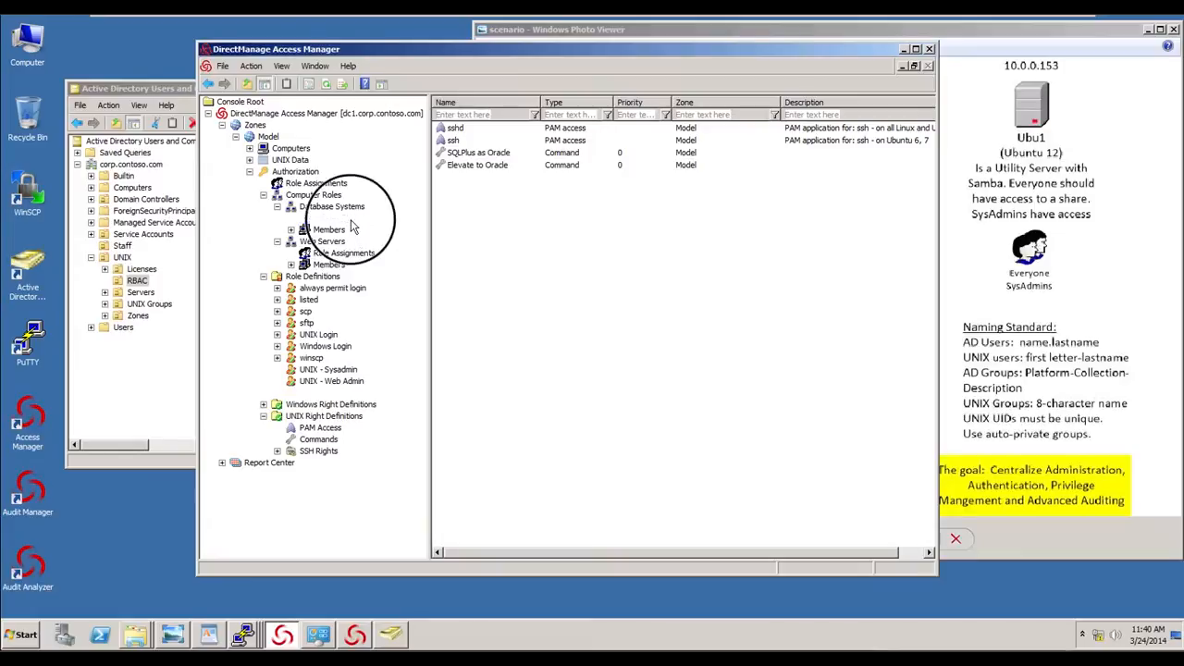
{"action": "right_click", "coordinate": [351, 227]}
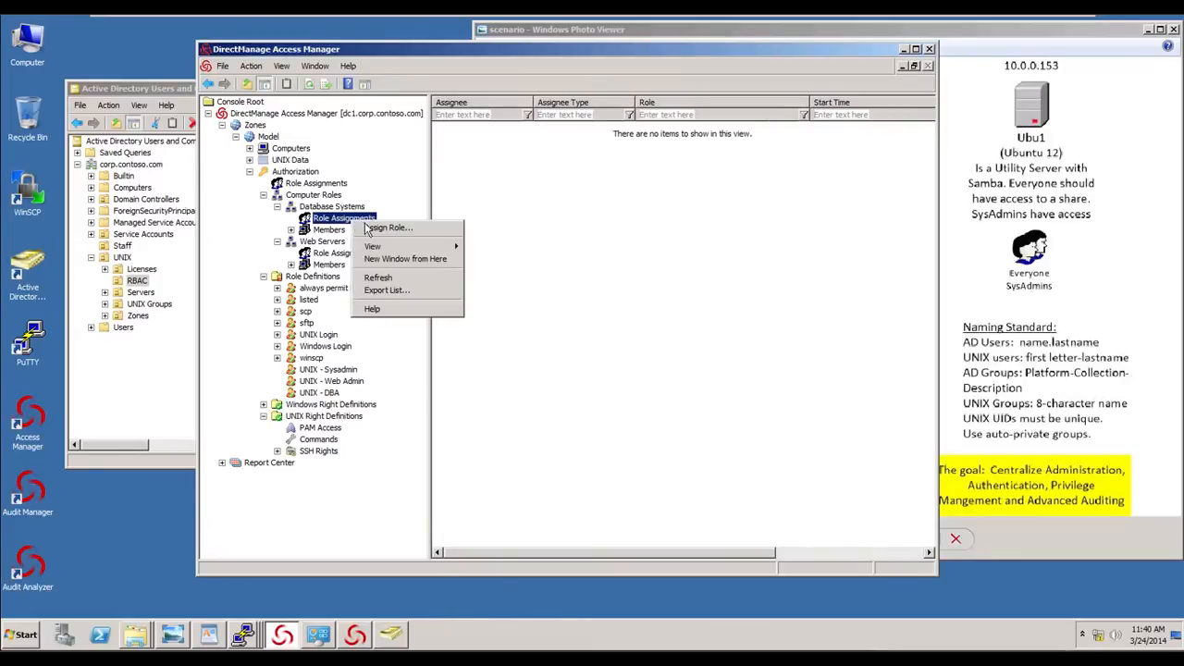
{"action": "left_click", "coordinate": [381, 232]}
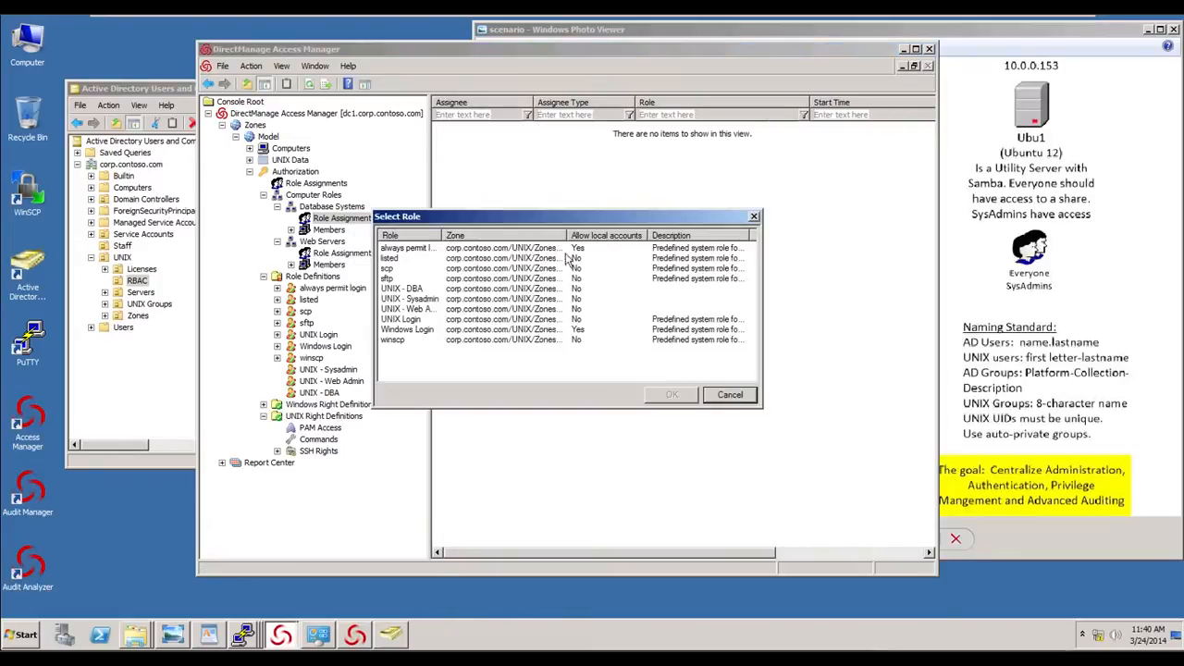
{"action": "left_click", "coordinate": [416, 292]}
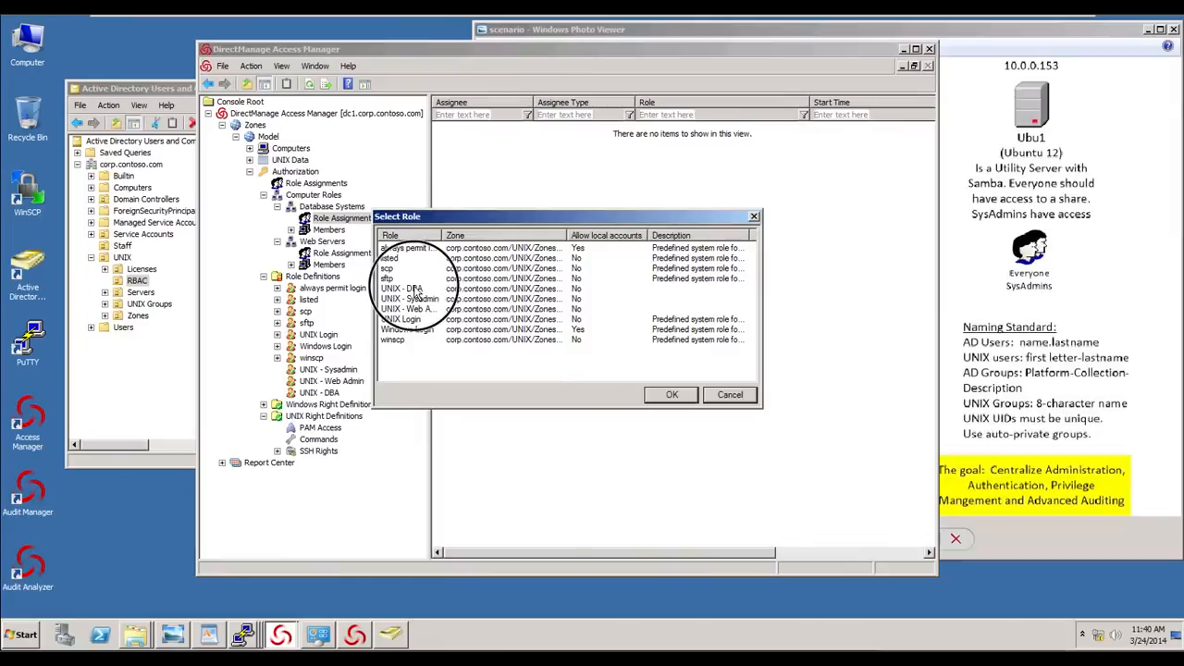
{"action": "left_click", "coordinate": [671, 396]}
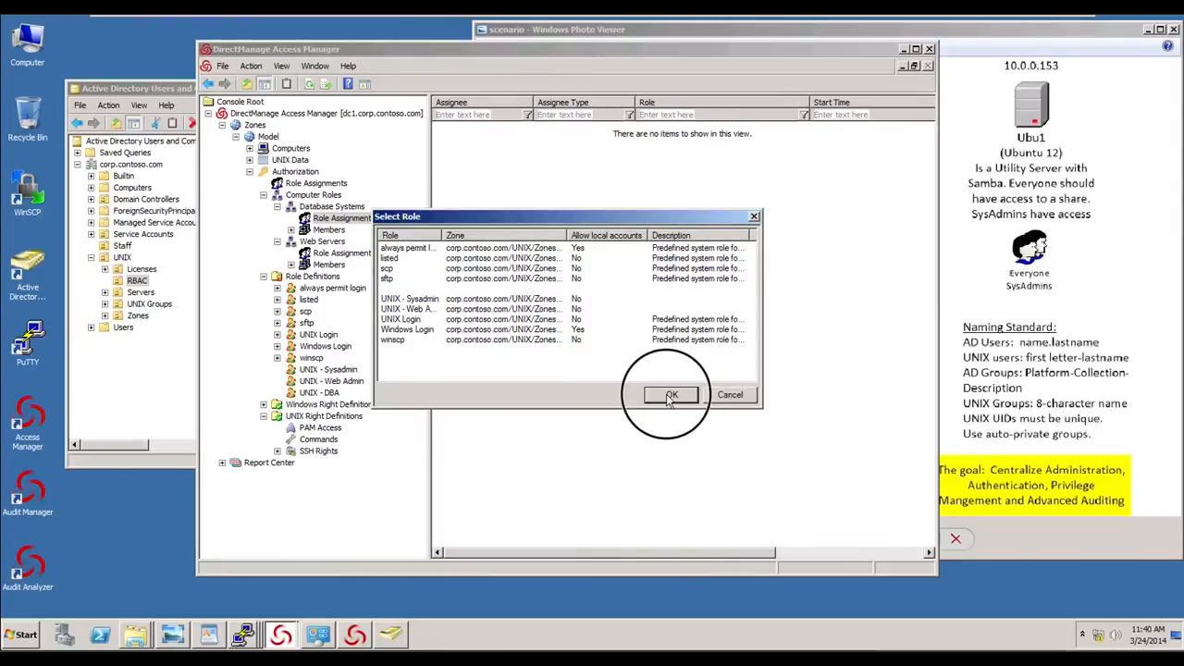
- Create the global security group UNIX-Model-DBAs in the UNIX RBAC container
{"action": "left_click", "coordinate": [118, 381]}
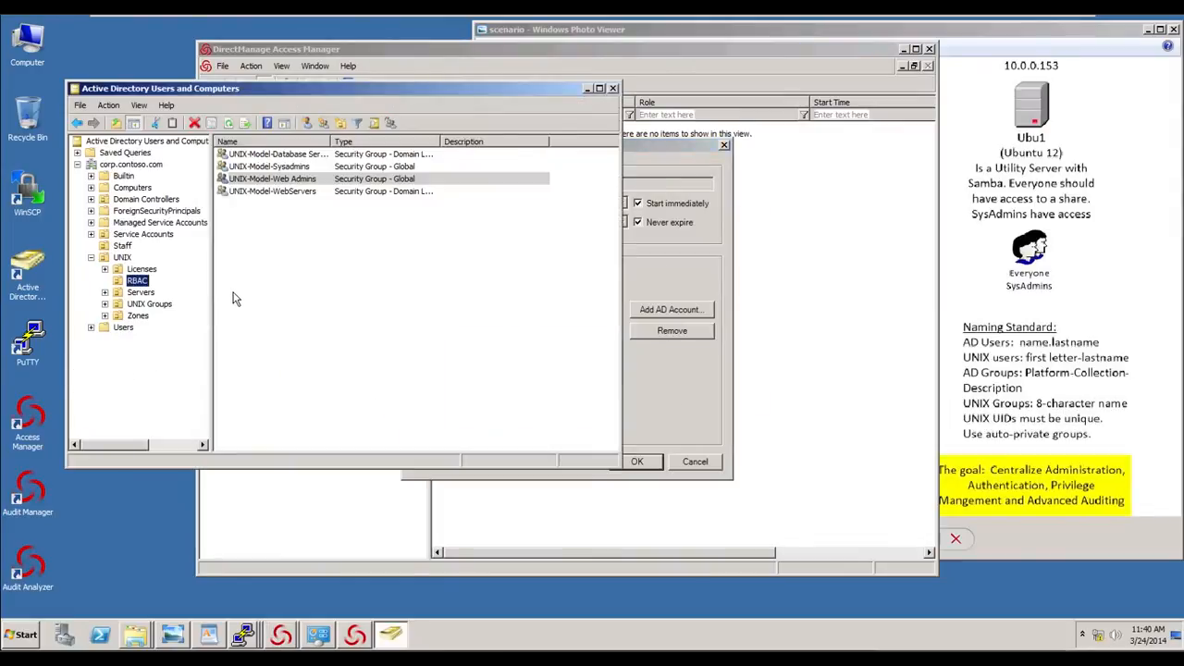
{"action": "right_click", "coordinate": [280, 229]}
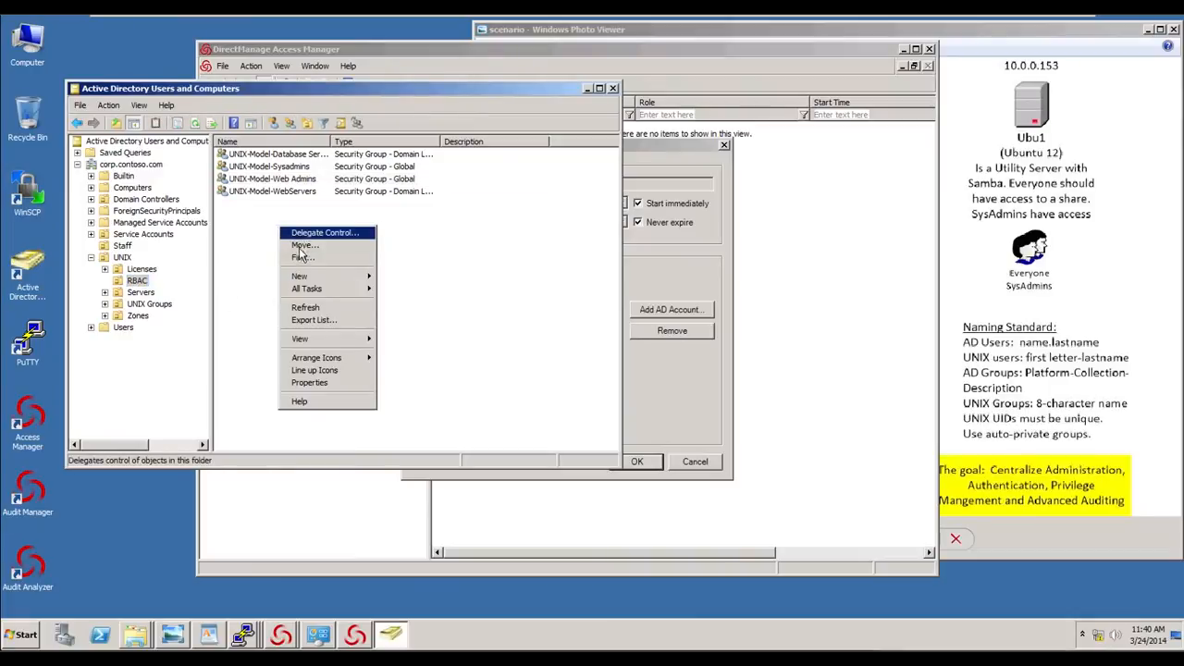
{"action": "left_click", "coordinate": [304, 276]}
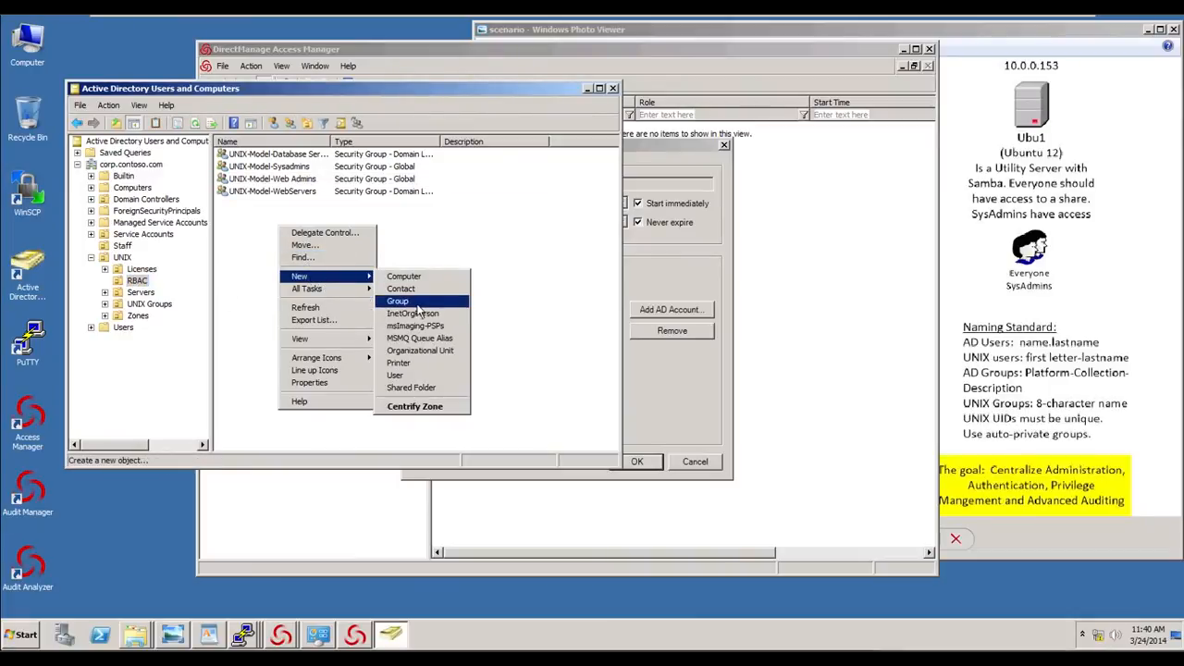
{"action": "left_click", "coordinate": [417, 302]}
{"action": "type", "text": "UNIX"}
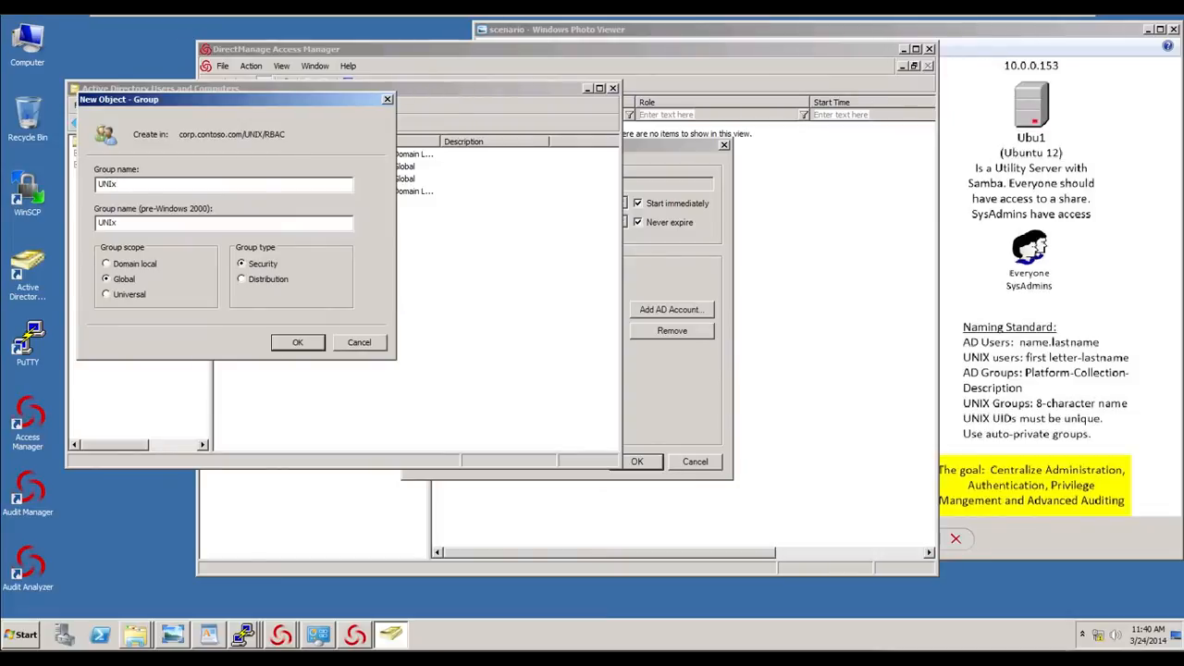
{"action": "type", "text": "-Model-DBAs"}
{"action": "left_click", "coordinate": [302, 341]}
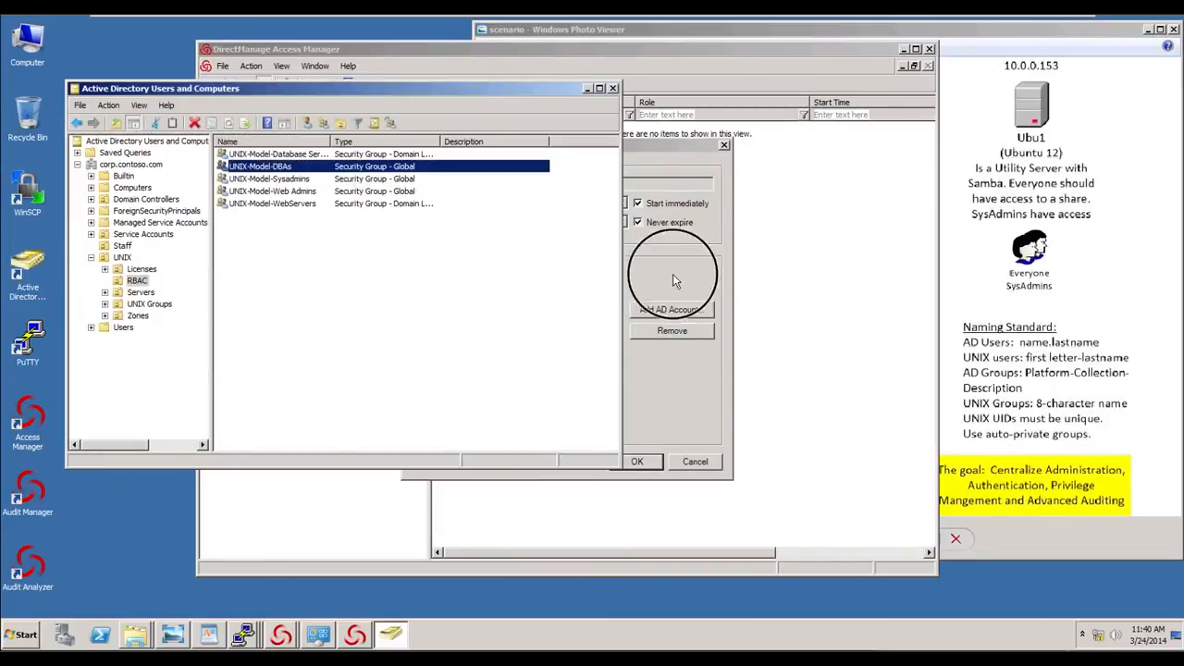
- Assign the UNIX - DBA role on Database Systems to the UNIX-Model-DBAs AD group
{"action": "left_click", "coordinate": [725, 267]}
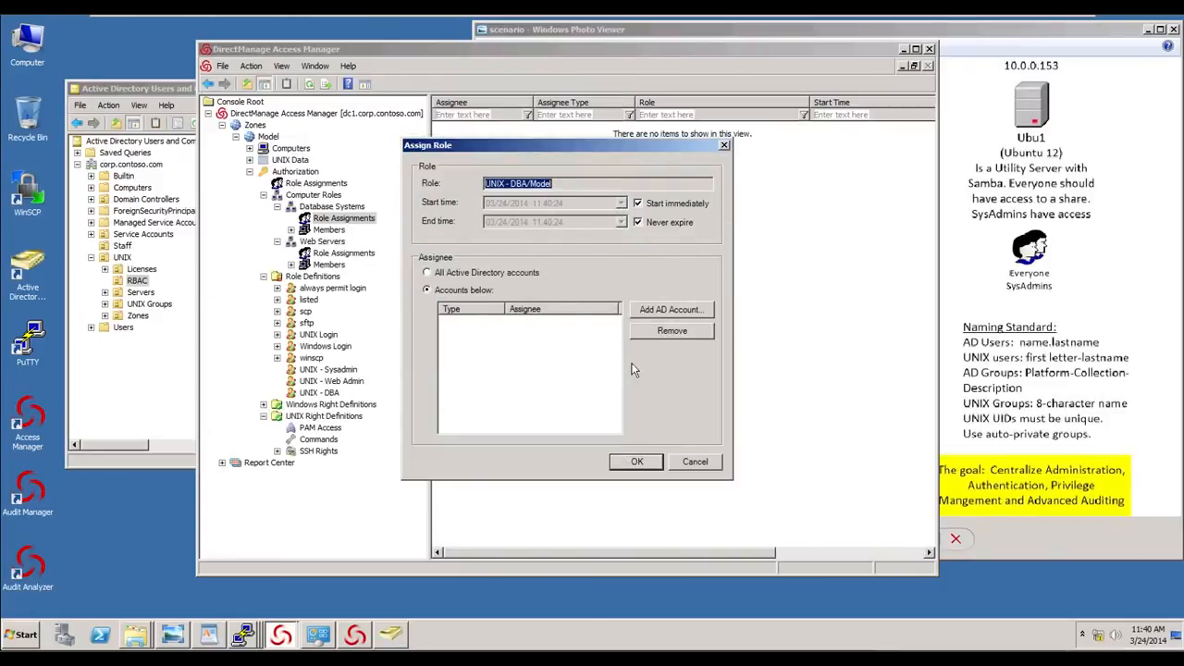
{"action": "left_click", "coordinate": [670, 311]}
{"action": "left_click", "coordinate": [490, 157]}
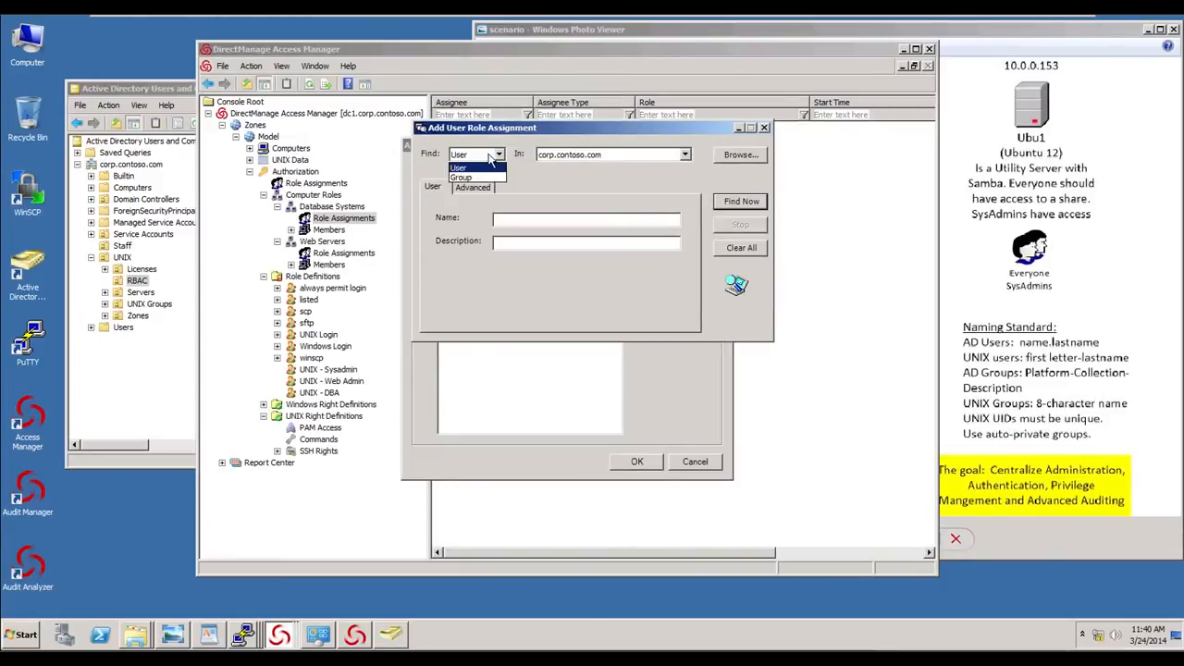
{"action": "left_click", "coordinate": [475, 177]}
{"action": "left_click", "coordinate": [524, 224]}
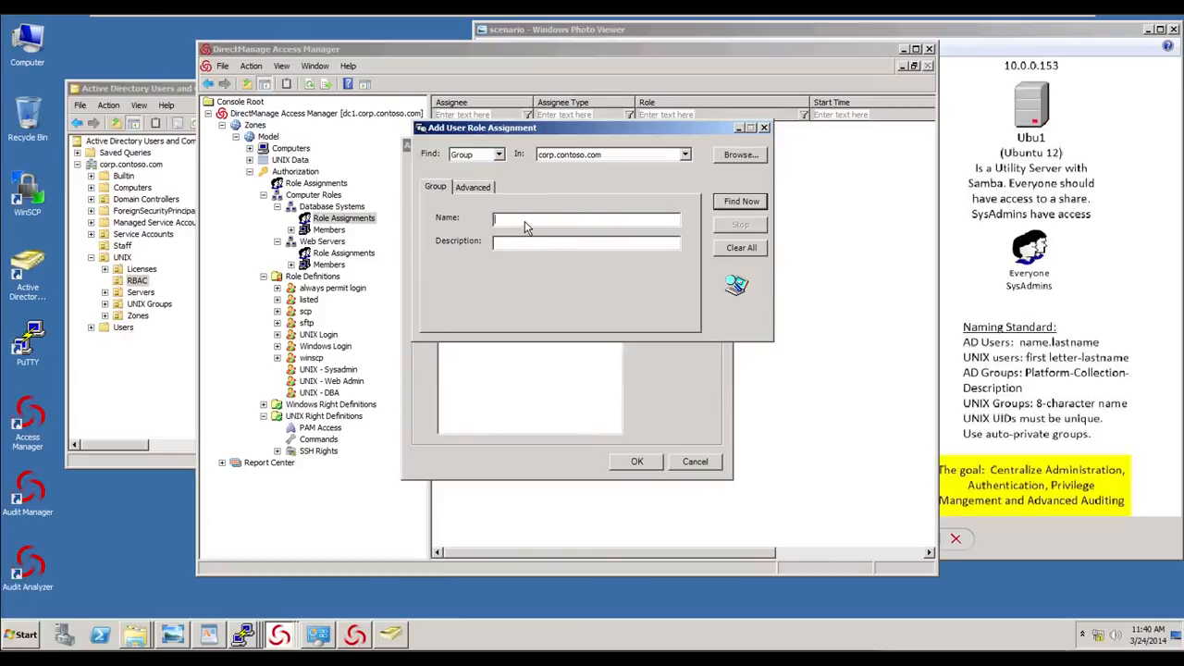
{"action": "type", "text": "UNIX"}
{"action": "left_click", "coordinate": [733, 207]}
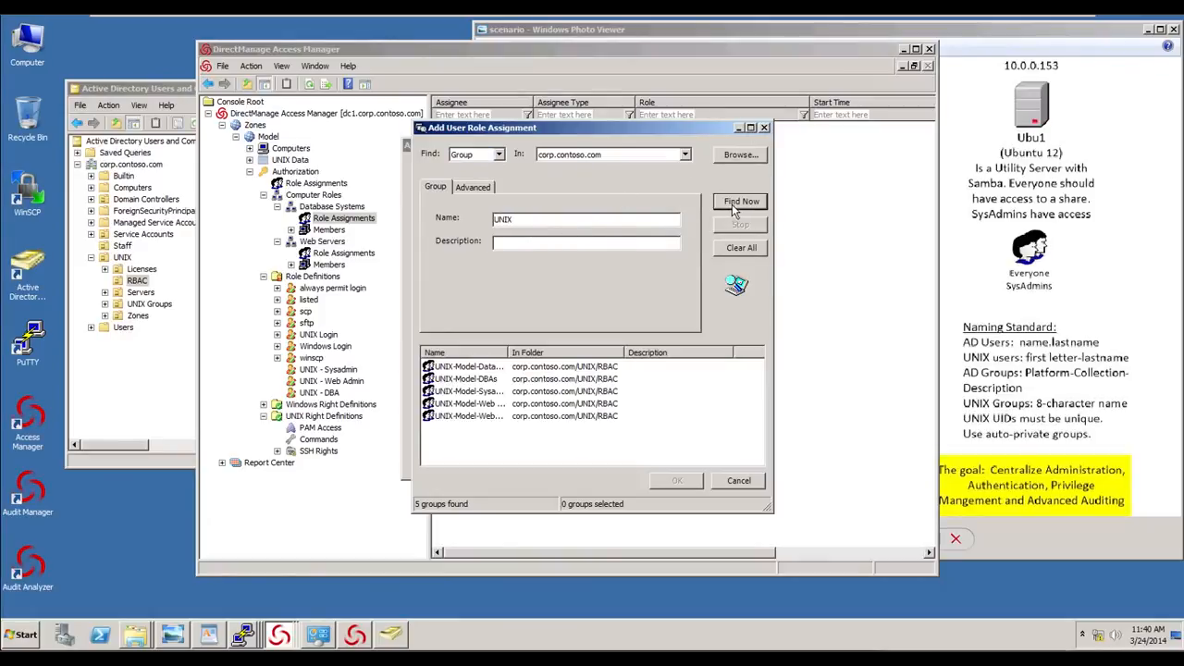
{"action": "left_click_drag", "start_coordinate": [509, 353], "coordinate": [560, 357]}
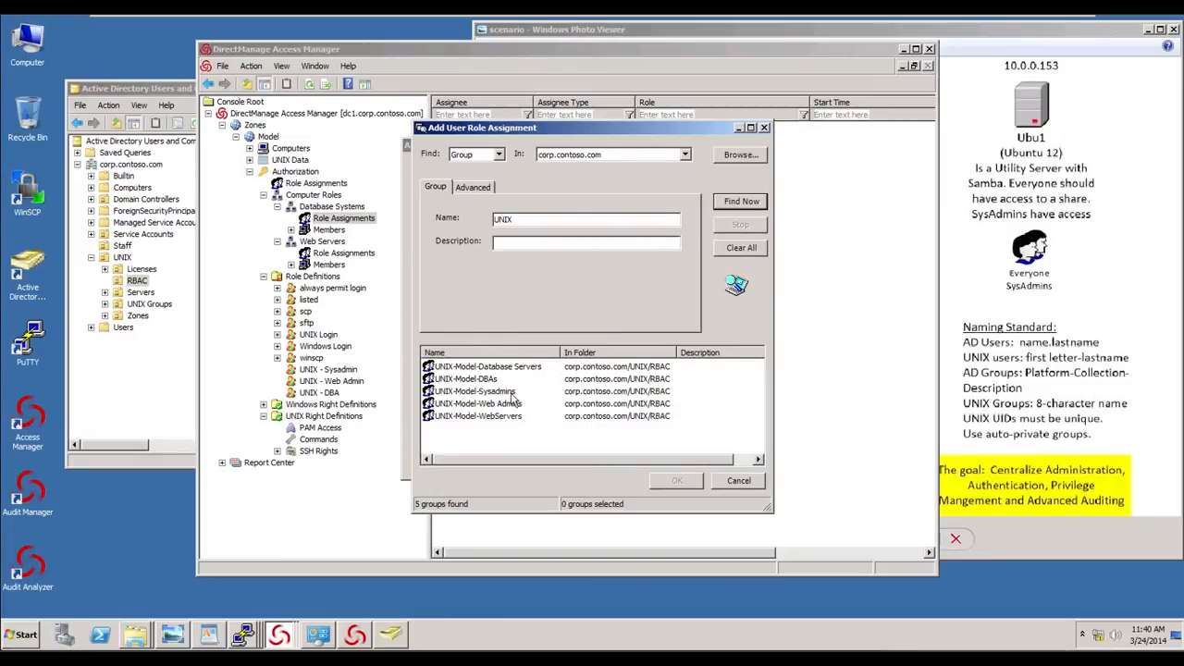
{"action": "left_click", "coordinate": [465, 381]}
{"action": "left_click", "coordinate": [688, 488]}
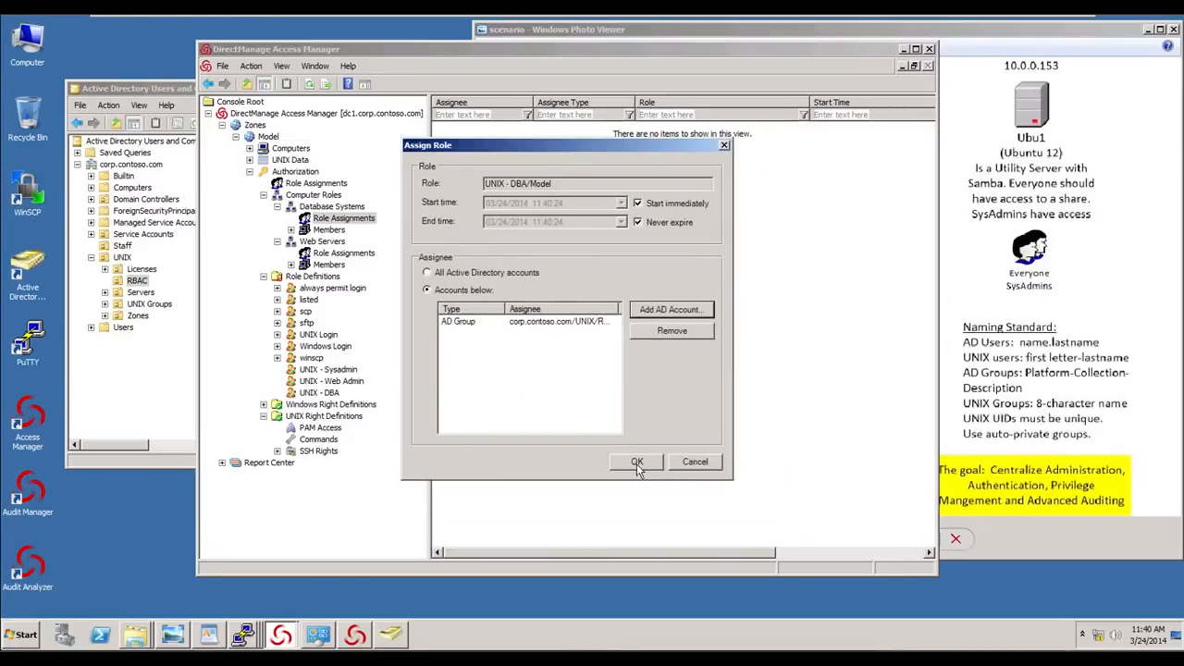
{"action": "left_click", "coordinate": [636, 465]}
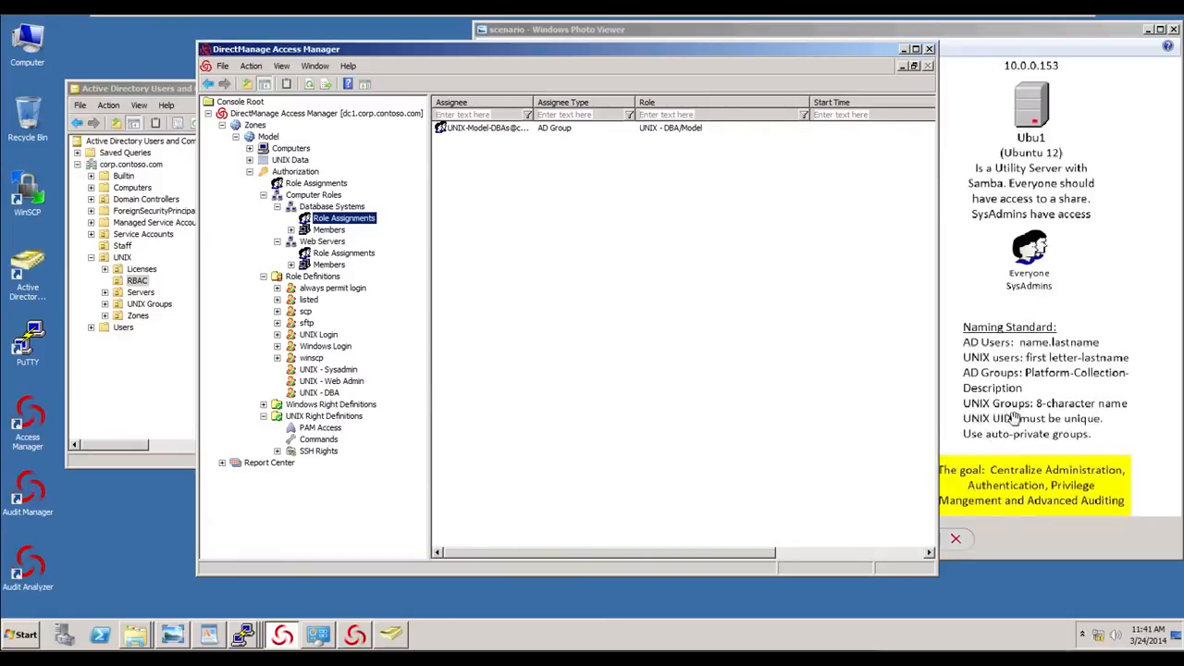
- Create a command right named RHEL Tail Secure Log that tails the secure log as root, usable in a restricted role
{"action": "left_click", "coordinate": [961, 298]}
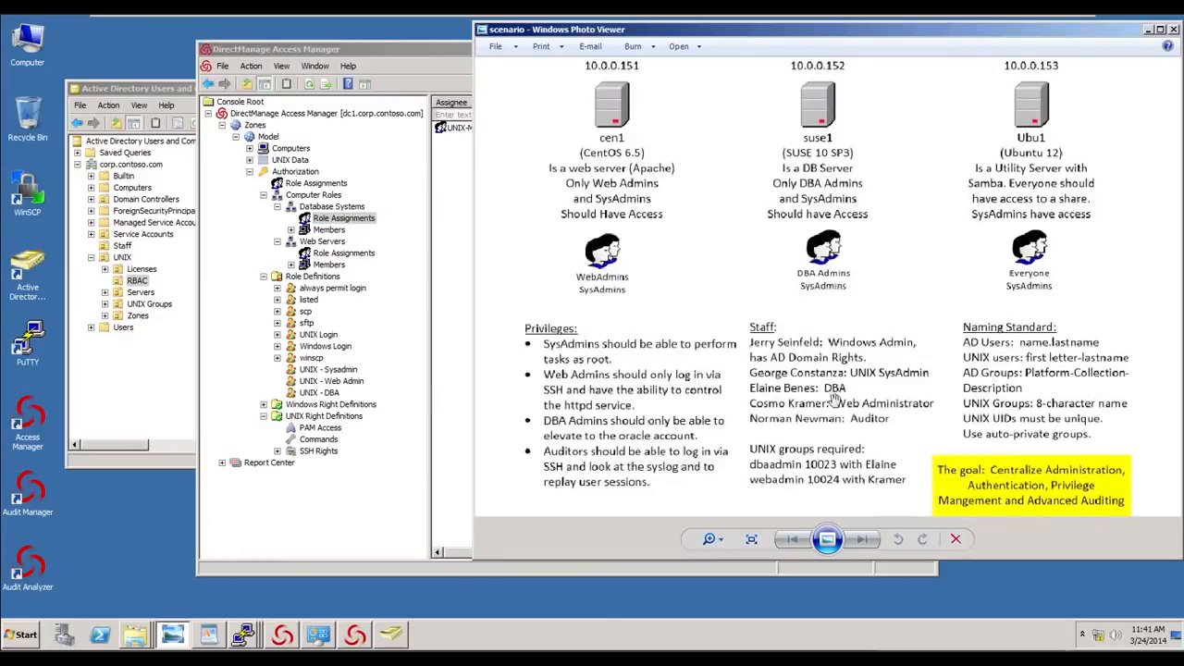
{"action": "left_click", "coordinate": [408, 74]}
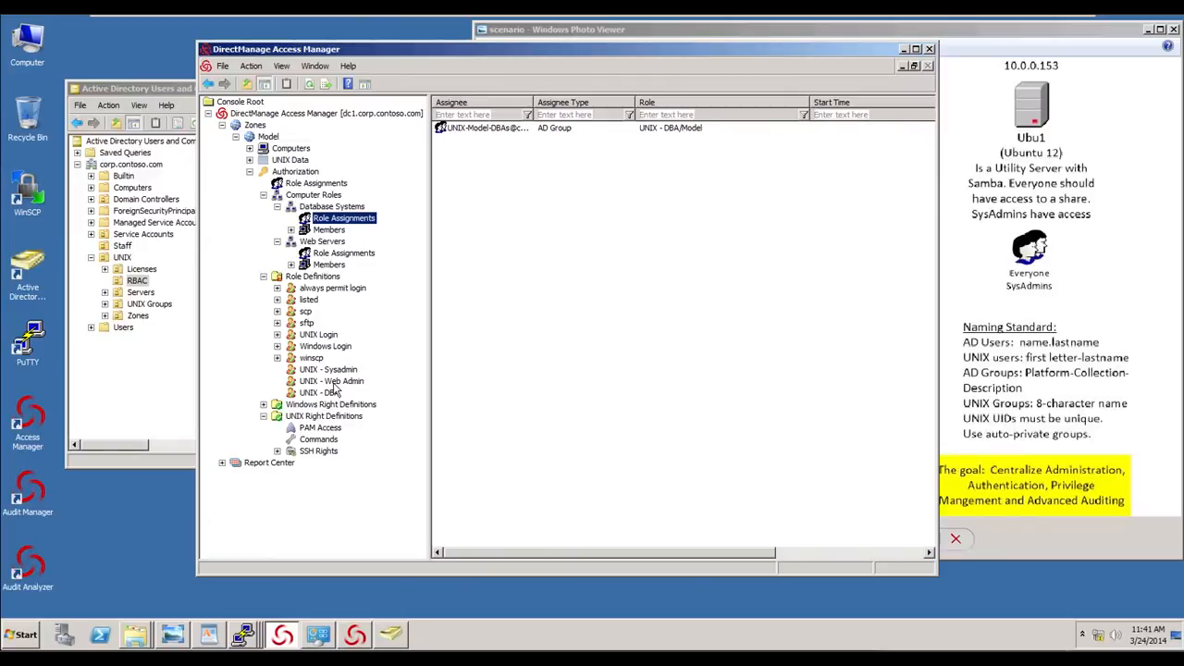
{"action": "left_click", "coordinate": [313, 438]}
{"action": "right_click", "coordinate": [470, 262]}
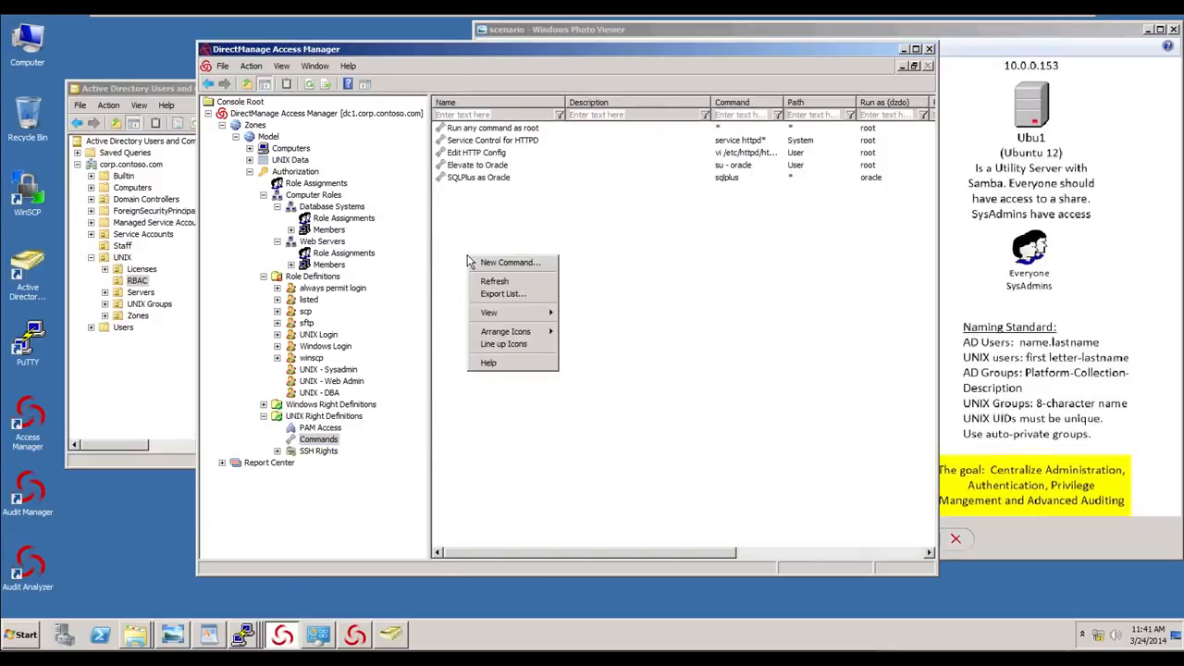
{"action": "left_click", "coordinate": [501, 264]}
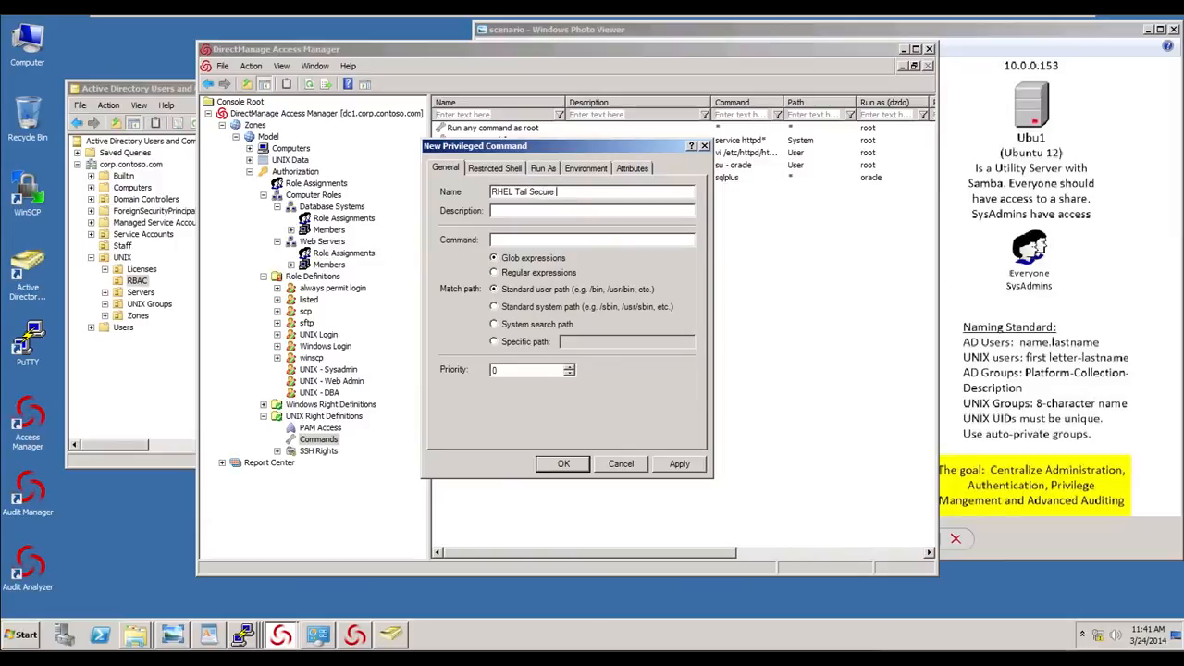
{"action": "left_click", "coordinate": [523, 243]}
{"action": "left_click", "coordinate": [500, 168]}
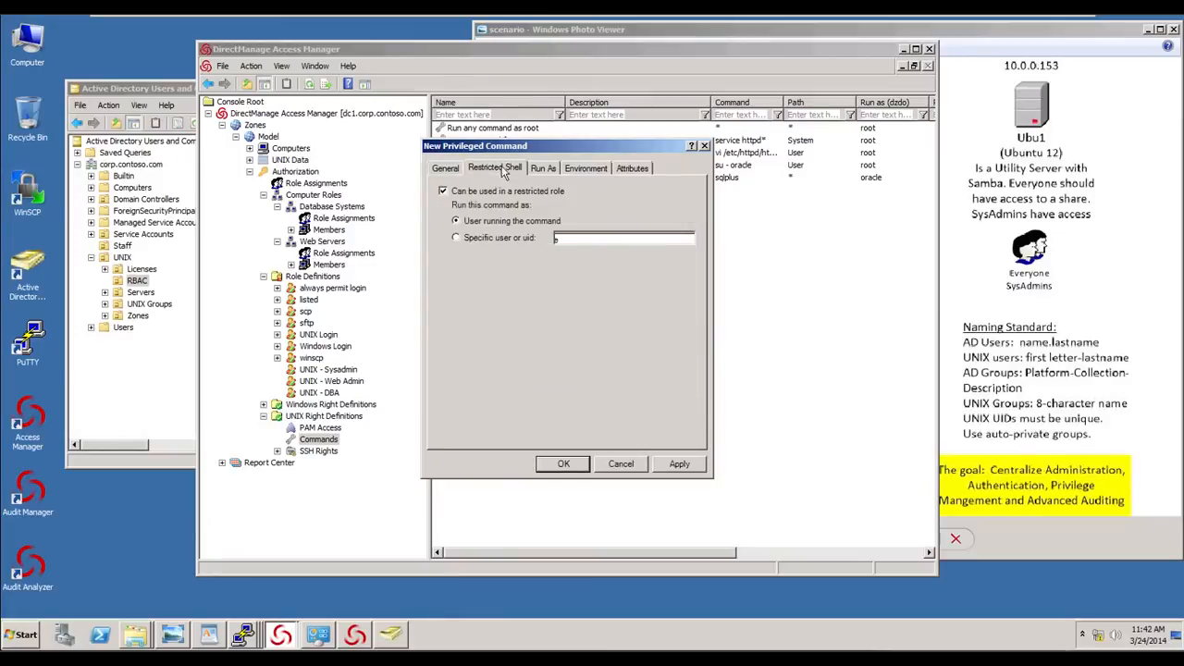
{"action": "left_click", "coordinate": [443, 192]}
{"action": "left_click", "coordinate": [543, 168]}
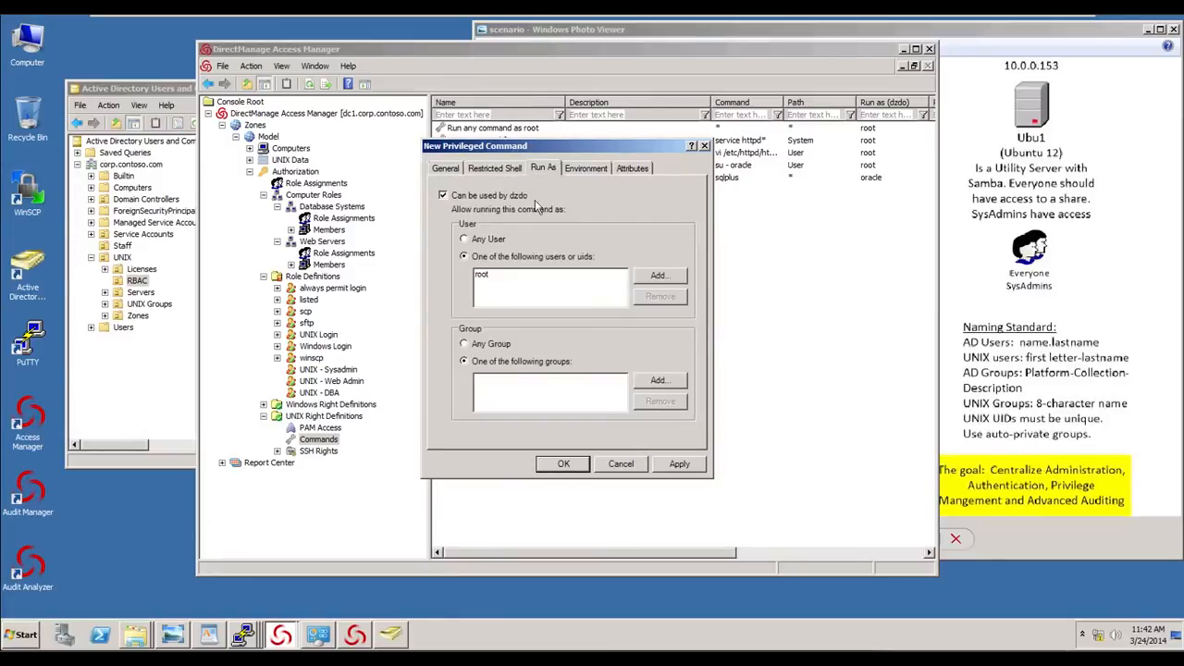
{"action": "left_click", "coordinate": [633, 169]}
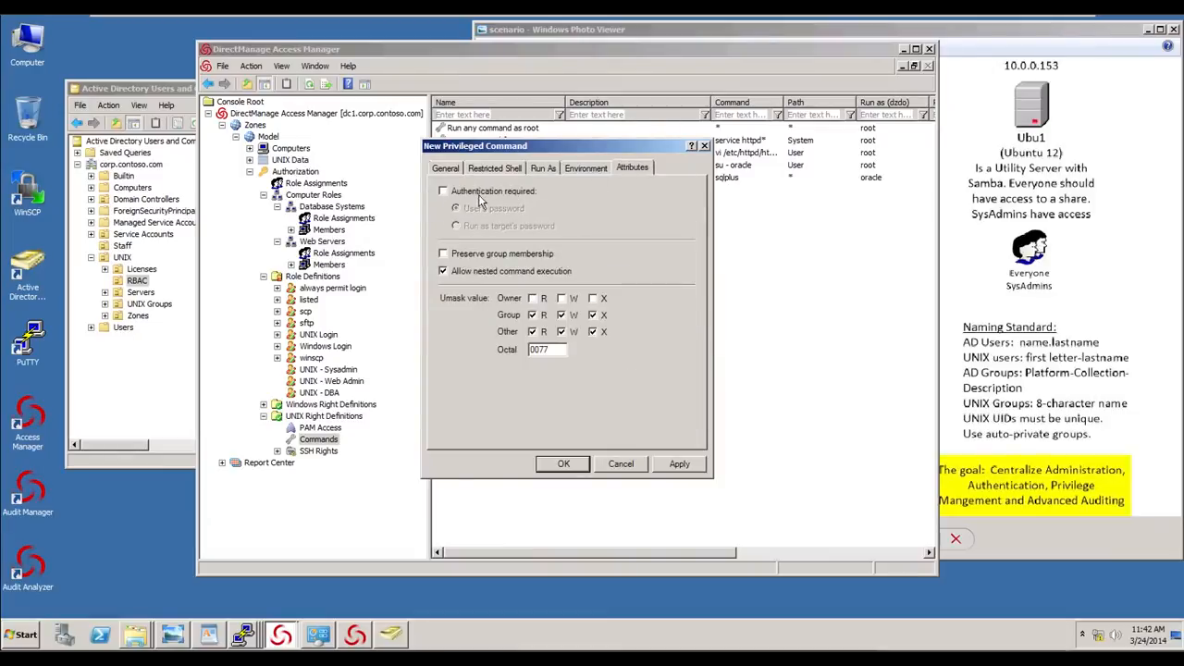
{"action": "left_click", "coordinate": [568, 467]}
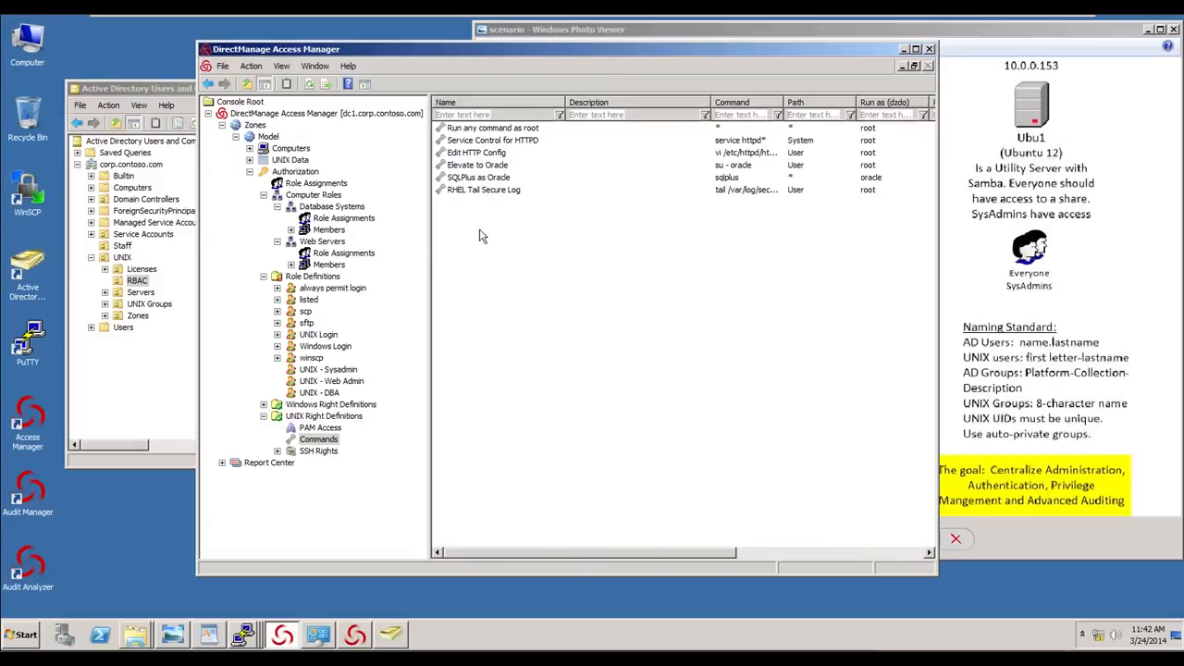
- Create the role UNIX - Auditor with non-password (SSO) login allowed
{"action": "left_click", "coordinate": [313, 276]}
{"action": "right_click", "coordinate": [313, 280]}
{"action": "left_click", "coordinate": [341, 286]}
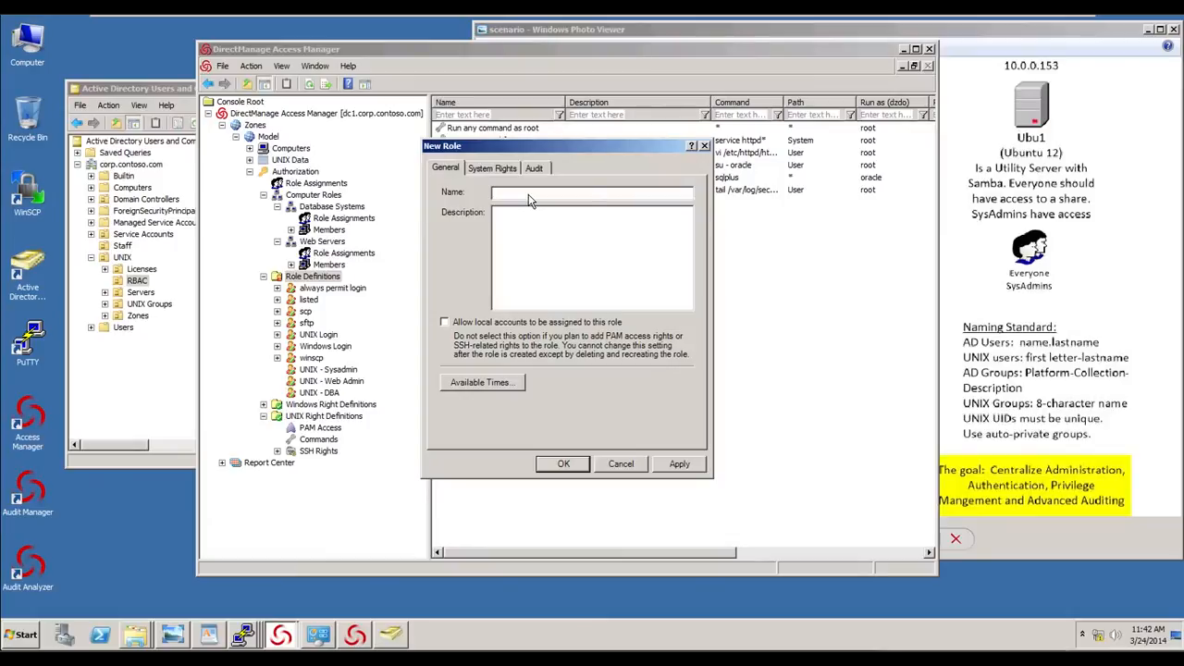
{"action": "type", "text": "UNIX - Auditor"}
{"action": "left_click", "coordinate": [492, 169]}
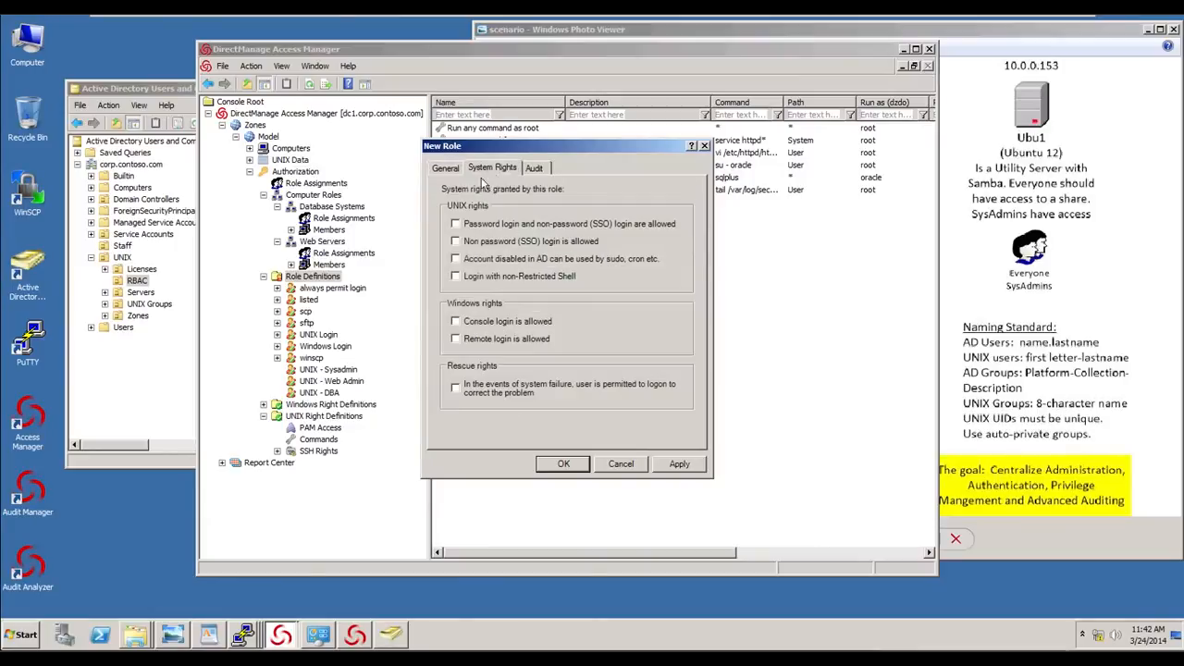
{"action": "left_click", "coordinate": [455, 242]}
{"action": "left_click", "coordinate": [564, 463]}
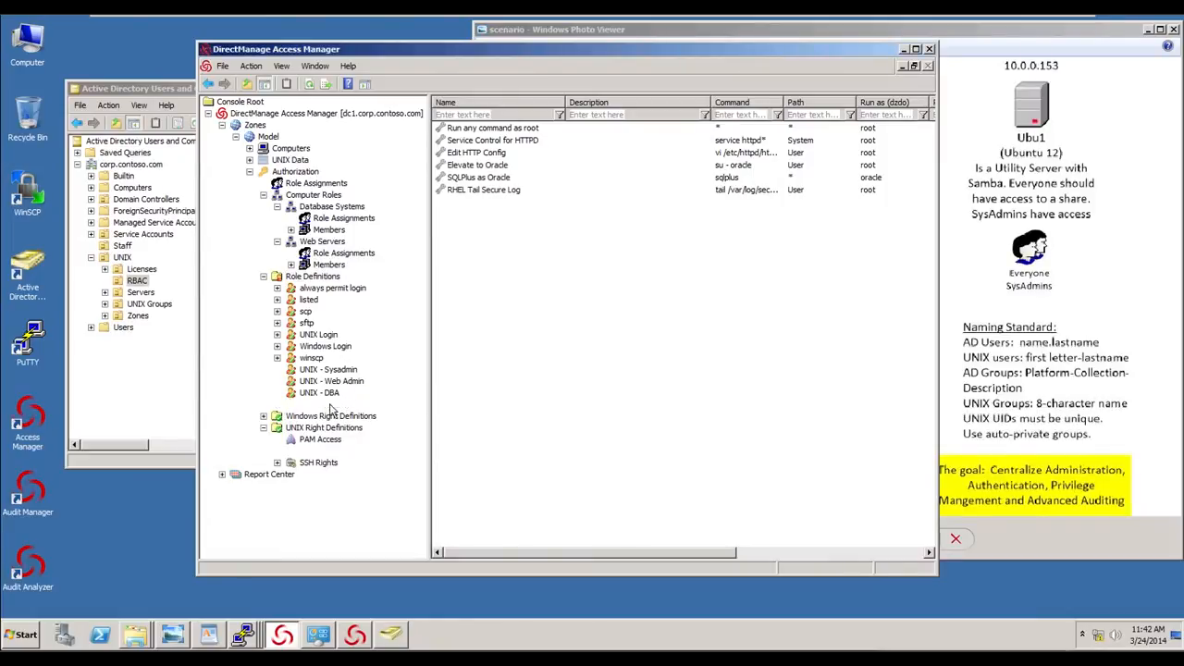
- Add the sshd, ssh and RHEL Tail Secure Log rights to the UNIX - Auditor role
{"action": "left_click", "coordinate": [345, 407]}
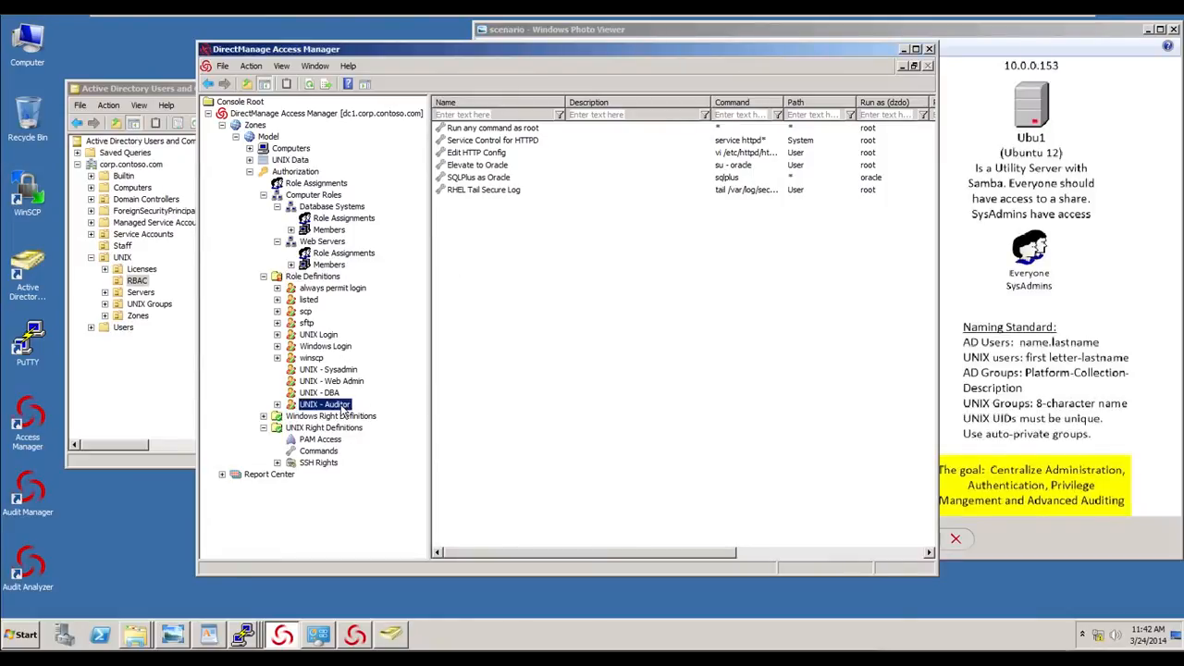
{"action": "right_click", "coordinate": [343, 407]}
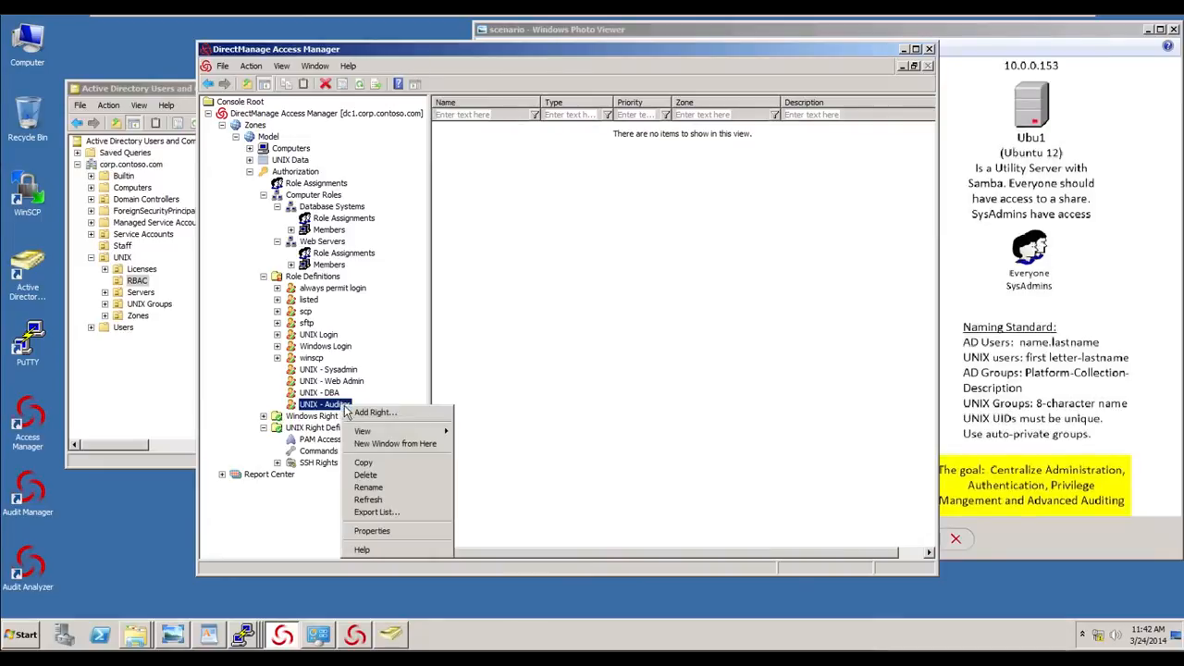
{"action": "left_click", "coordinate": [361, 418]}
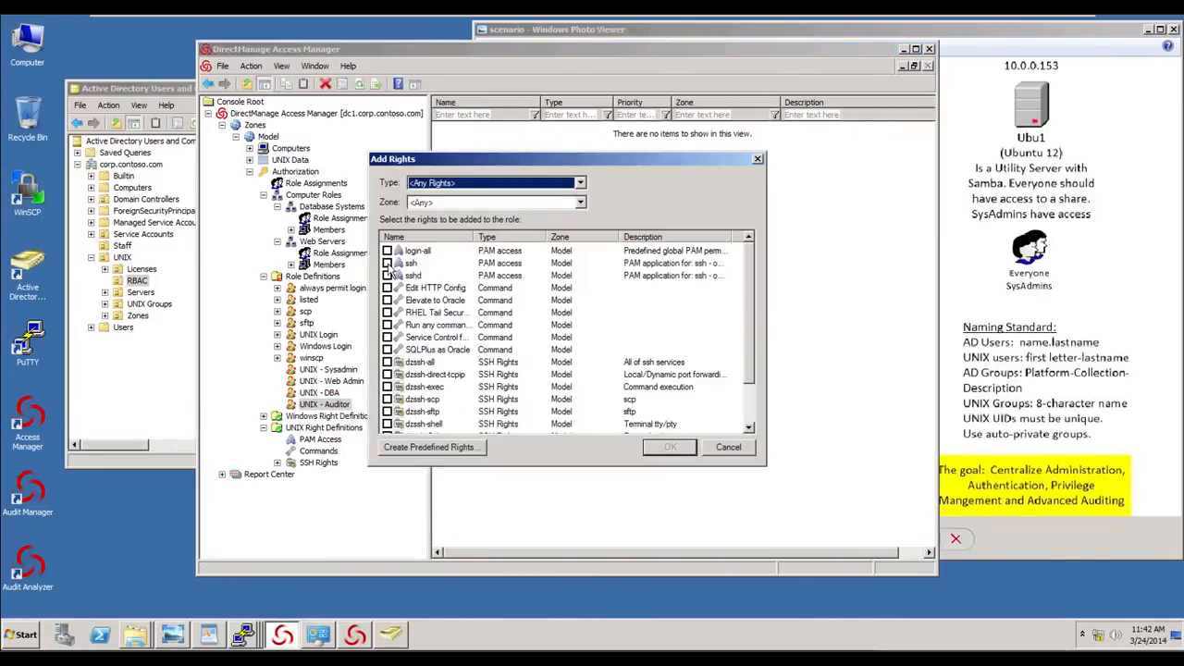
{"action": "left_click", "coordinate": [387, 275]}
{"action": "left_click", "coordinate": [387, 263]}
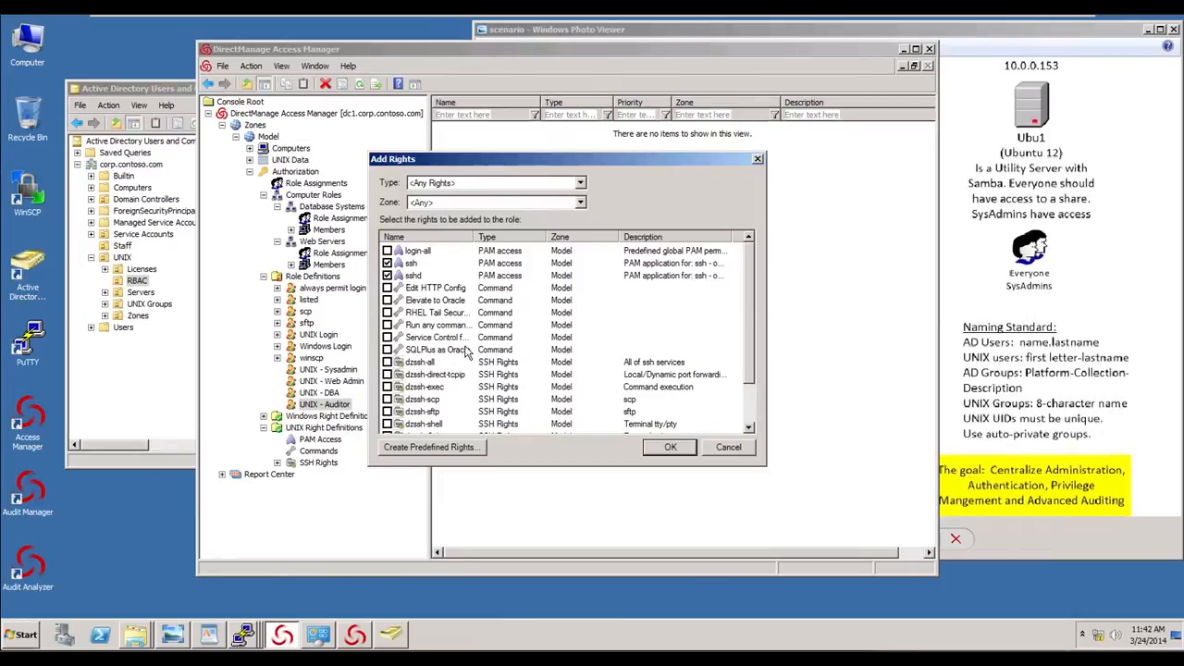
{"action": "left_click", "coordinate": [387, 311]}
{"action": "left_click", "coordinate": [662, 452]}
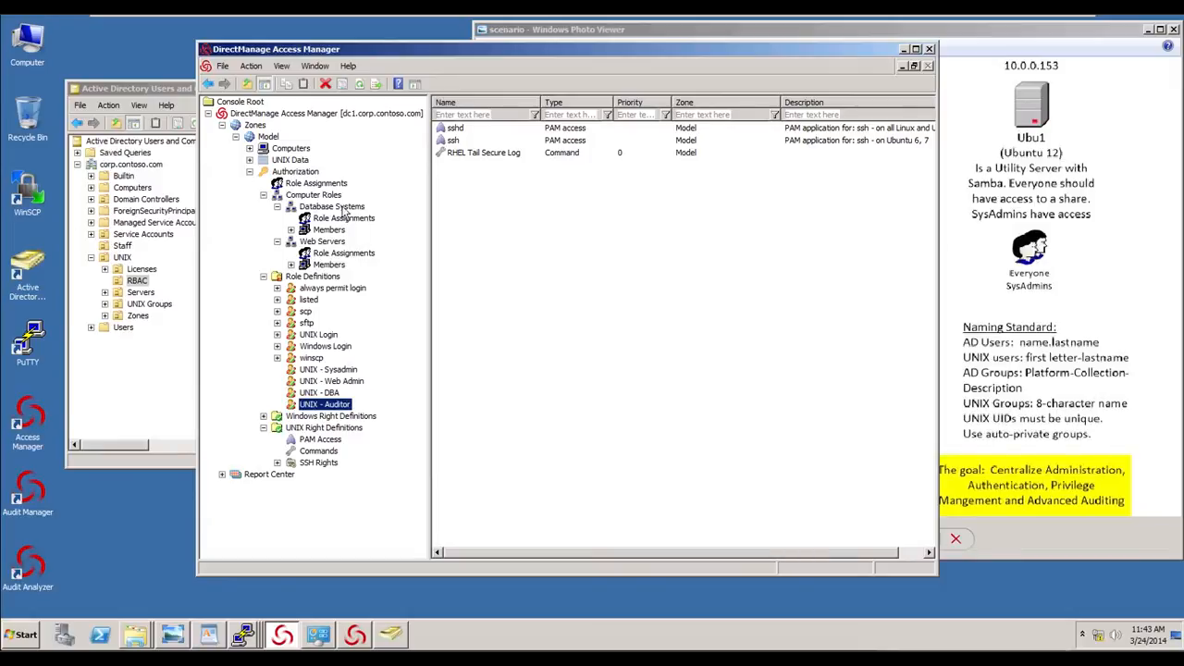
{"action": "left_click", "coordinate": [176, 96]}
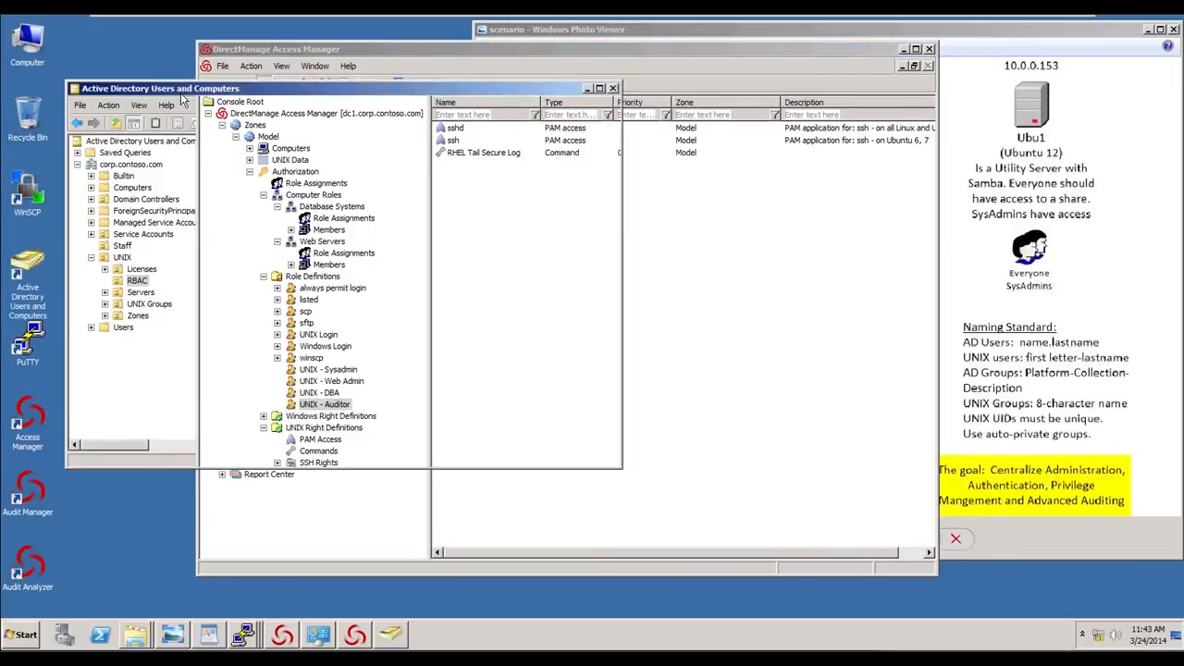
{"action": "left_click_drag", "start_coordinate": [175, 93], "coordinate": [181, 94]}
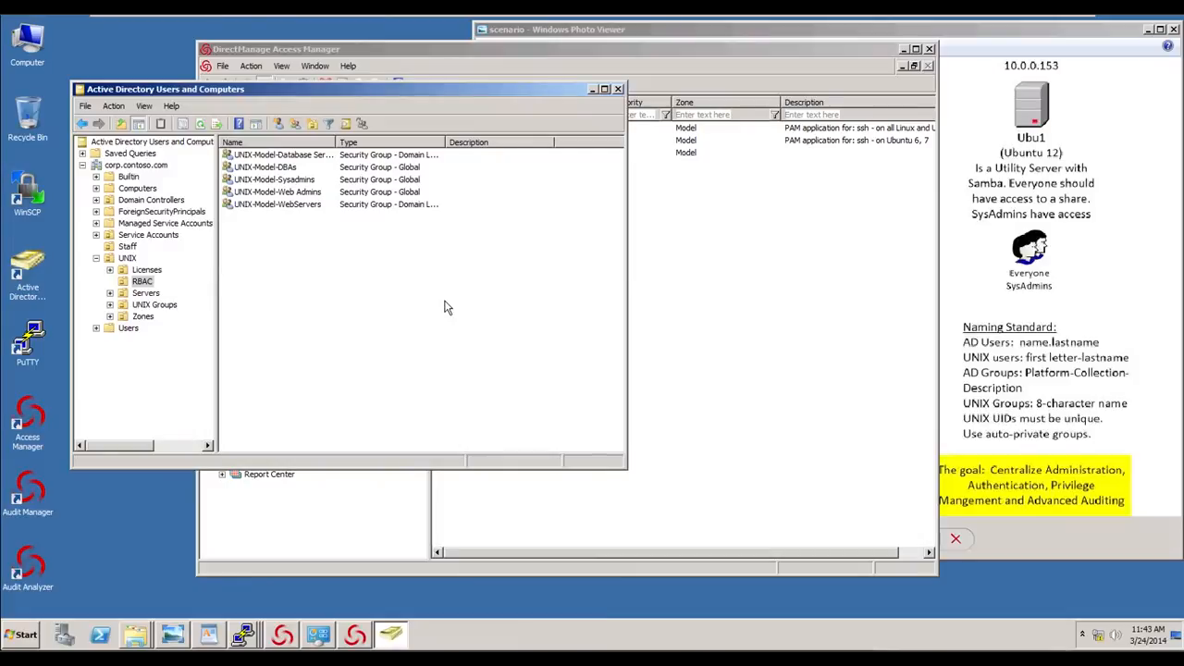
- Run the audit configuration wizard to install a new SQL Server Express instance named DIRECTAUDIT, allowing TCP port 5063 through the firewall
{"action": "left_click", "coordinate": [592, 89]}
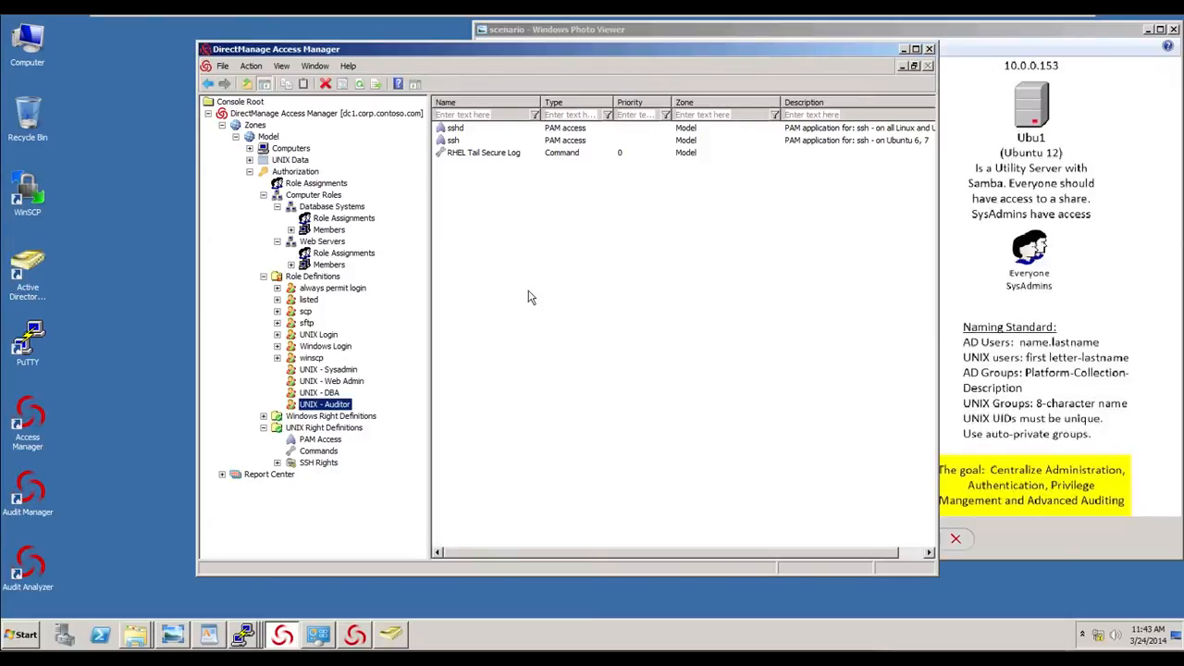
{"action": "left_click", "coordinate": [365, 626]}
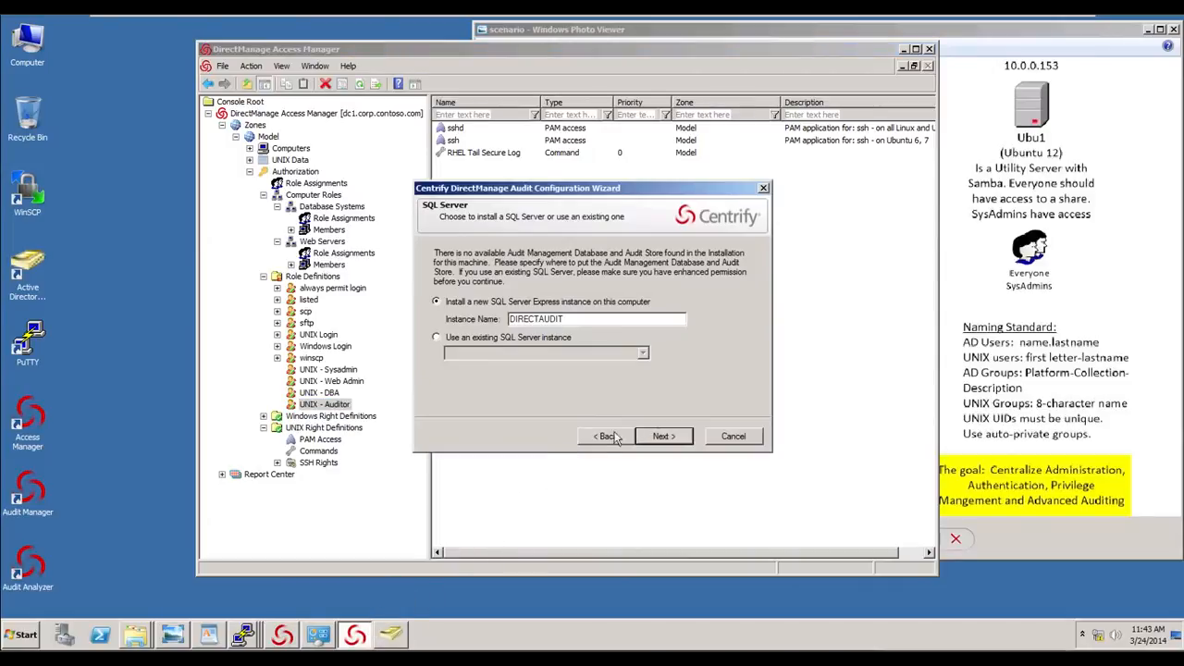
{"action": "left_click", "coordinate": [662, 435]}
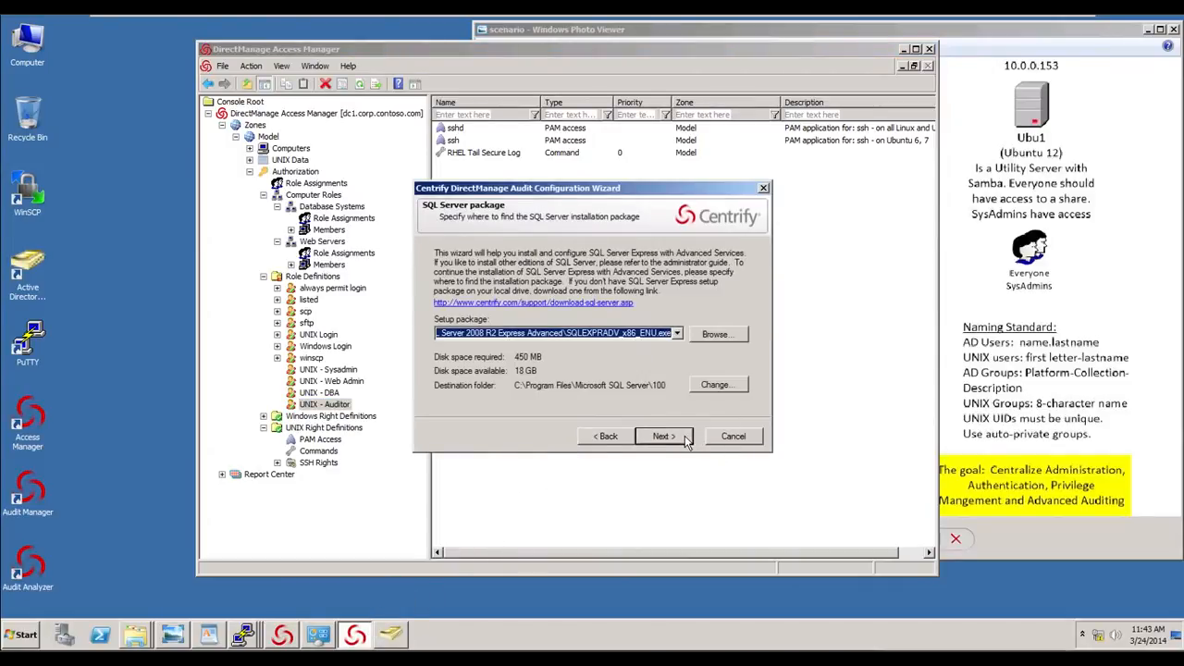
{"action": "left_click", "coordinate": [686, 440]}
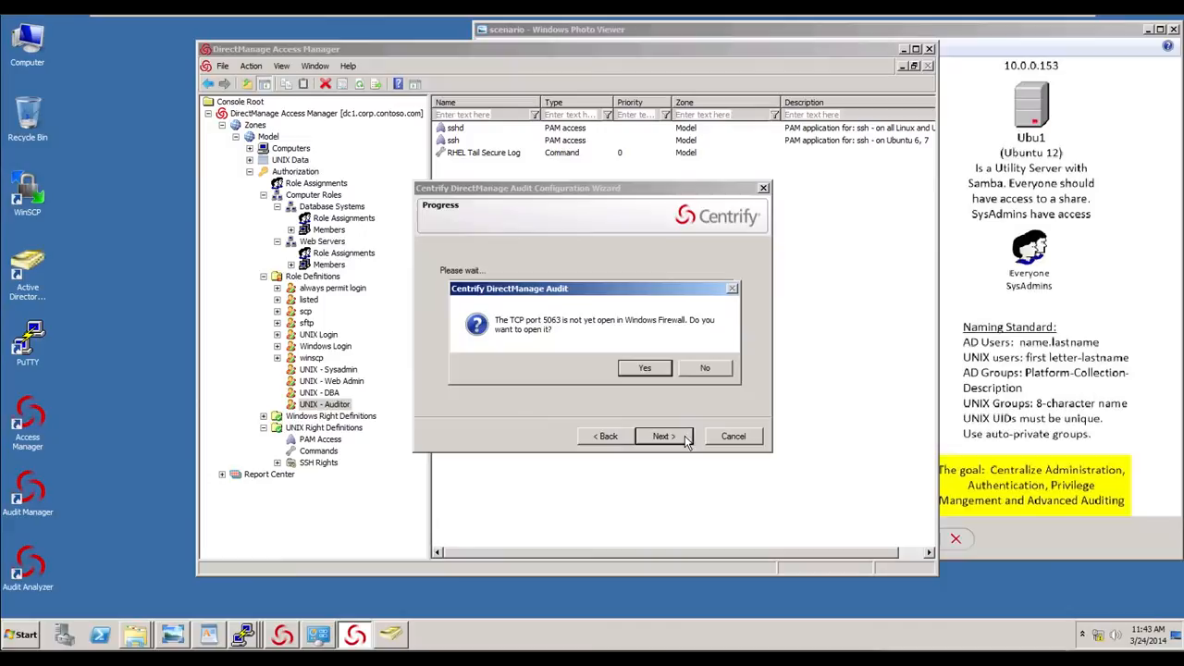
{"action": "left_click", "coordinate": [658, 369]}
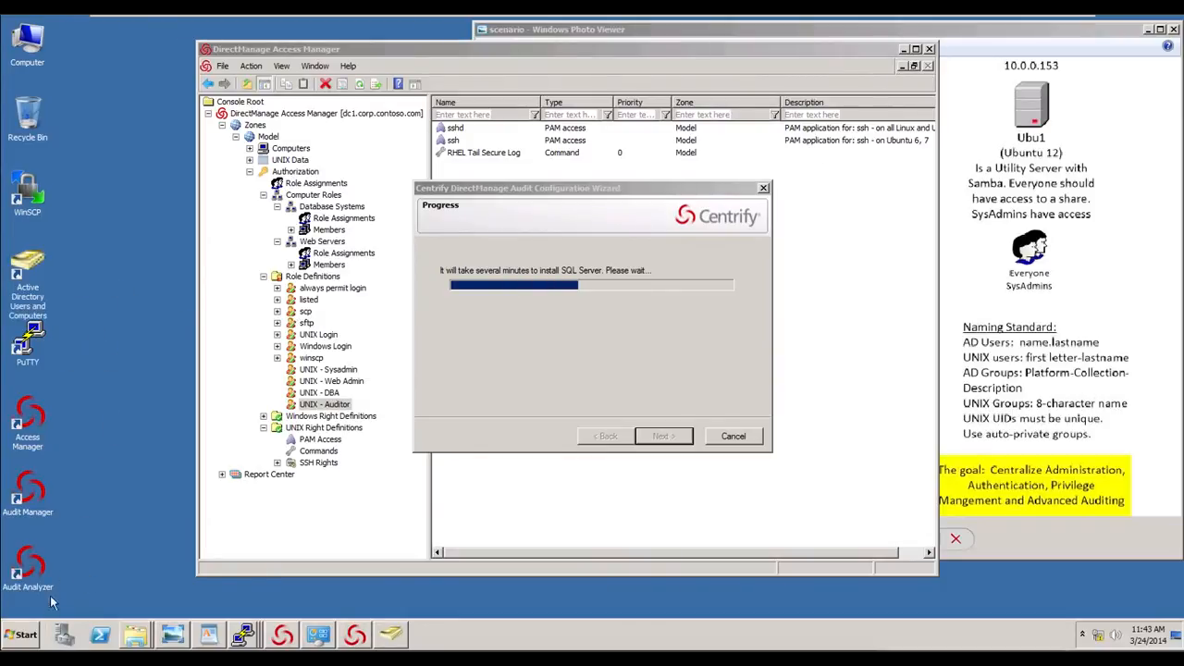
- Open Group Policy Management and browse to the Servers OU under UNIX in corp.contoso.com
{"action": "left_click", "coordinate": [31, 634]}
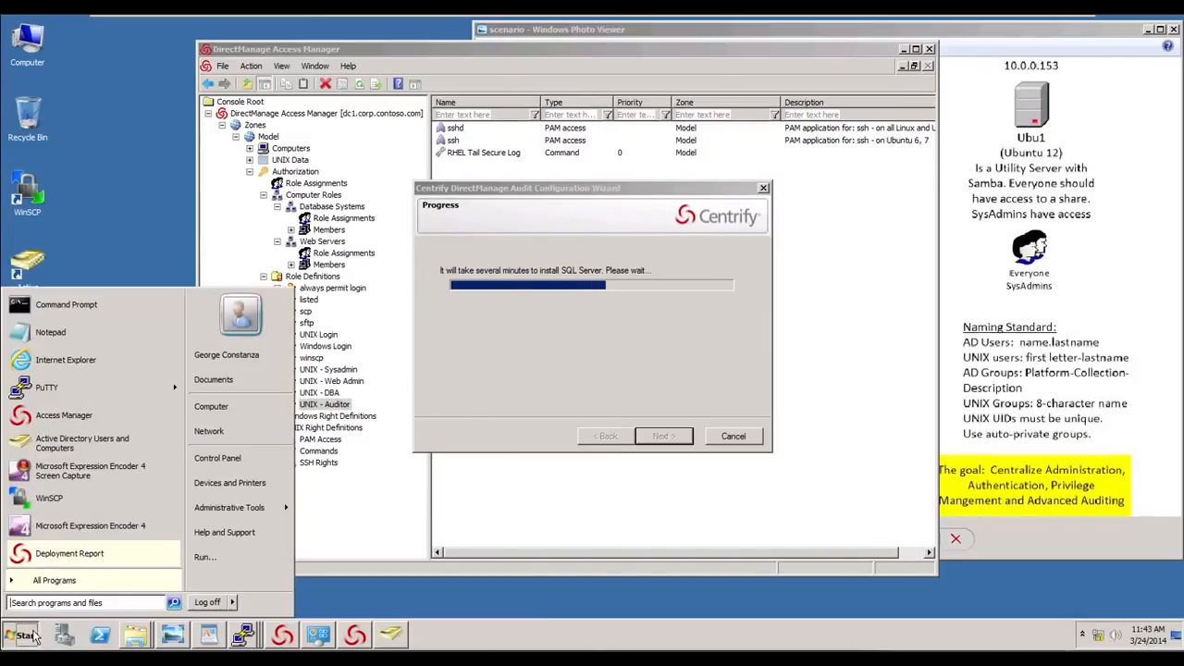
{"action": "left_click", "coordinate": [54, 581]}
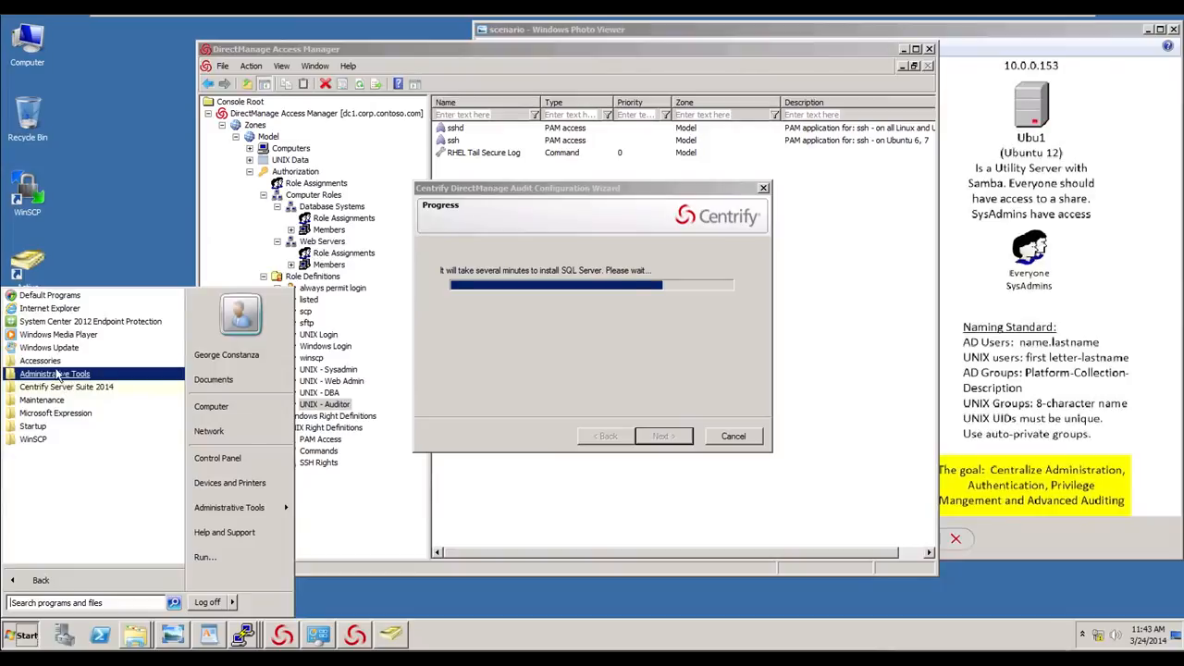
{"action": "left_click", "coordinate": [58, 374]}
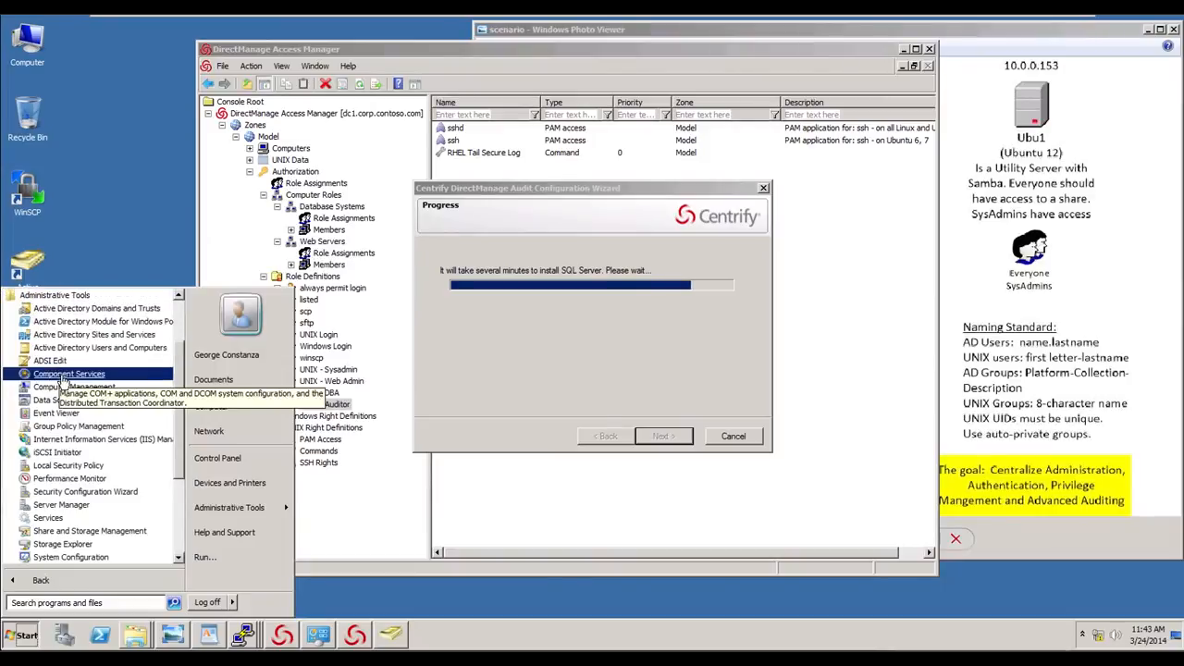
{"action": "left_click", "coordinate": [83, 426]}
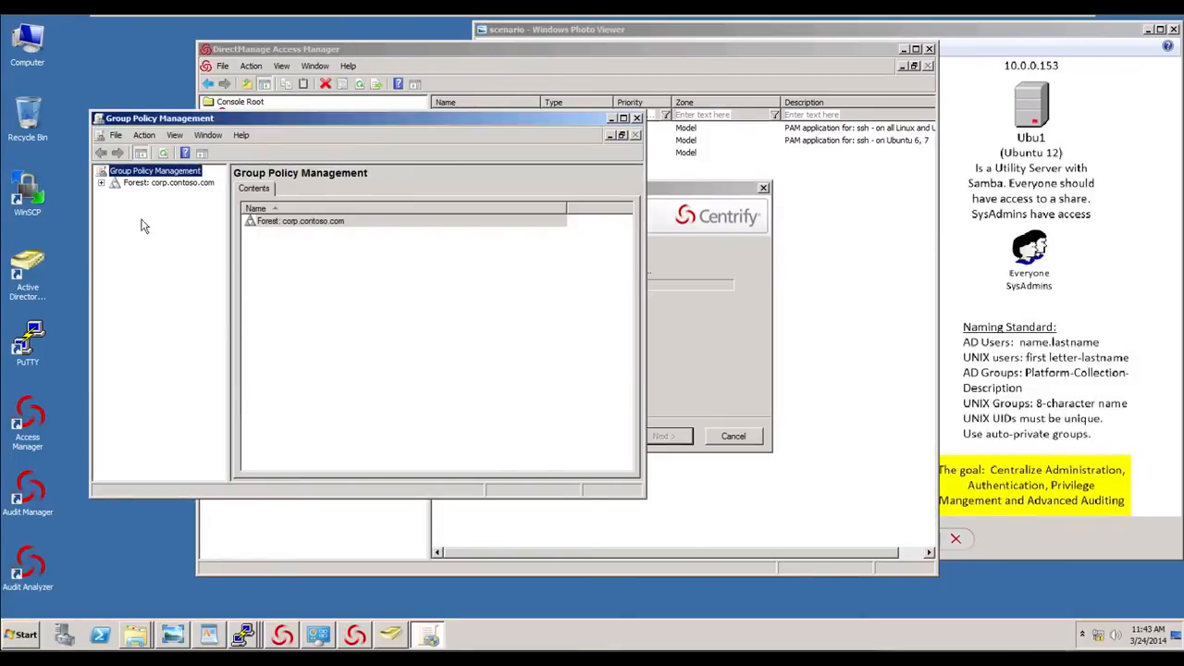
{"action": "left_click", "coordinate": [100, 185]}
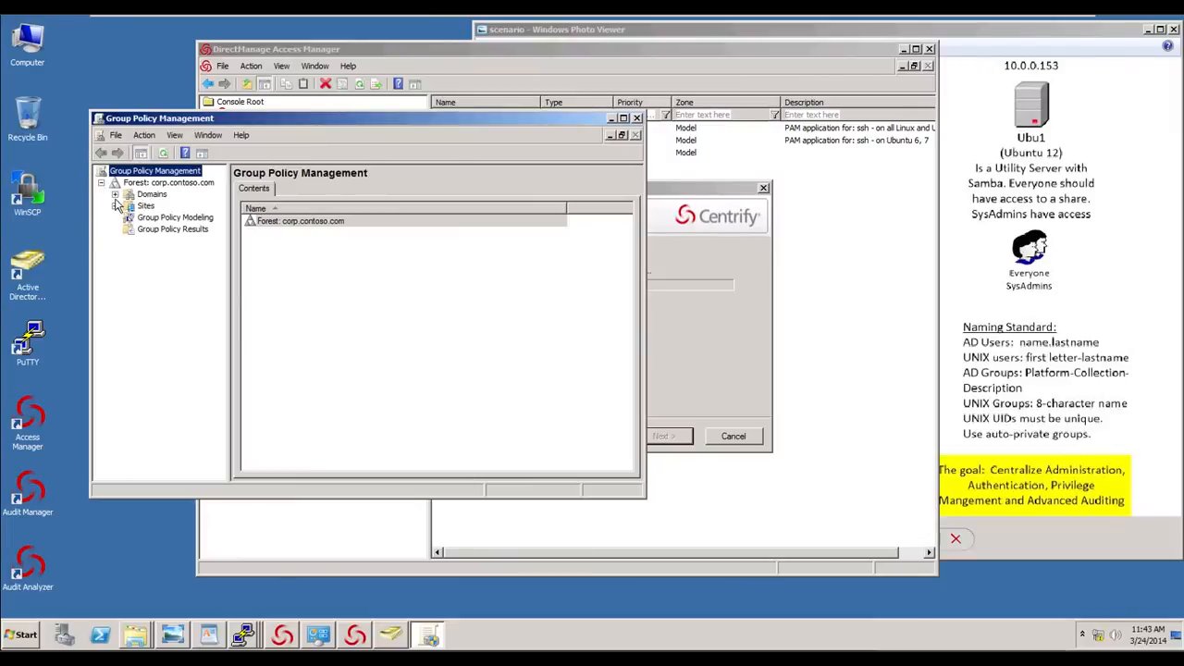
{"action": "left_click", "coordinate": [114, 195]}
{"action": "left_click", "coordinate": [129, 207]}
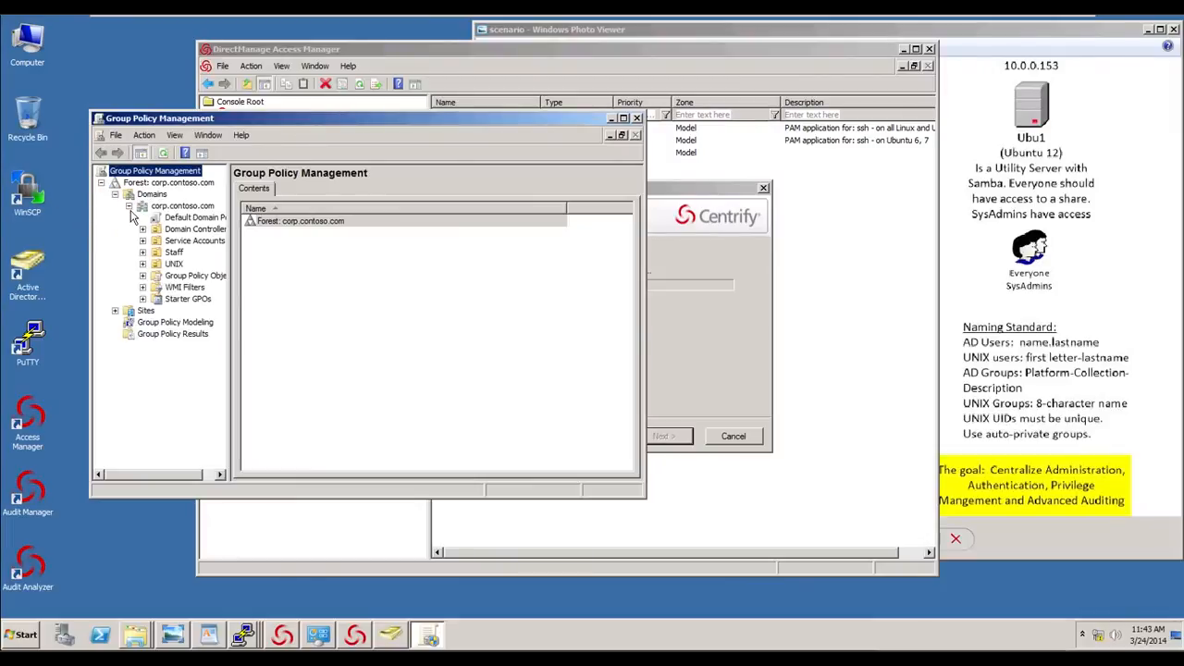
{"action": "left_click", "coordinate": [142, 264]}
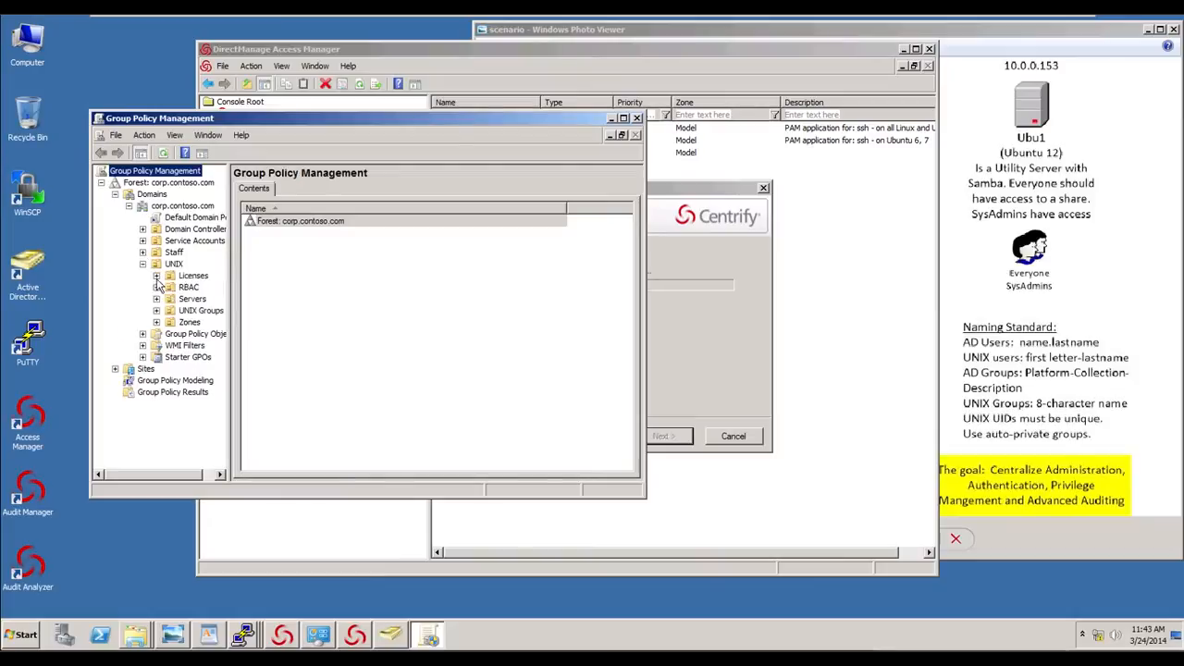
{"action": "key", "text": "Tab"}
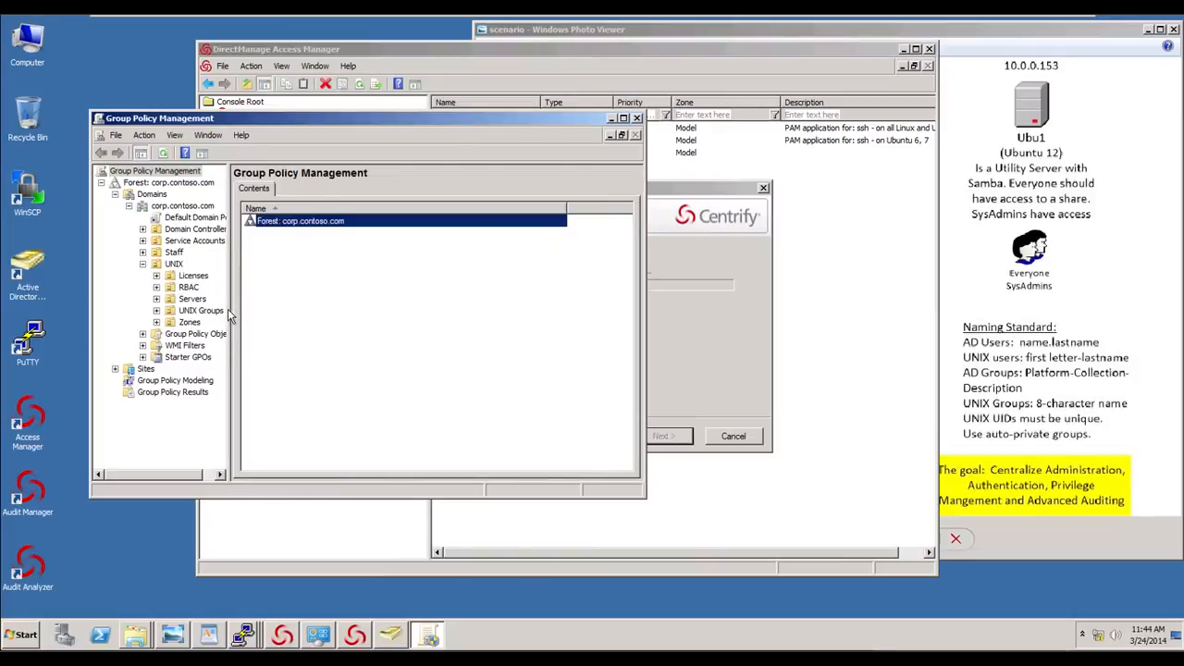
{"action": "left_click_drag", "start_coordinate": [231, 317], "coordinate": [335, 323]}
{"action": "left_click", "coordinate": [159, 316]}
{"action": "left_click", "coordinate": [158, 317]}
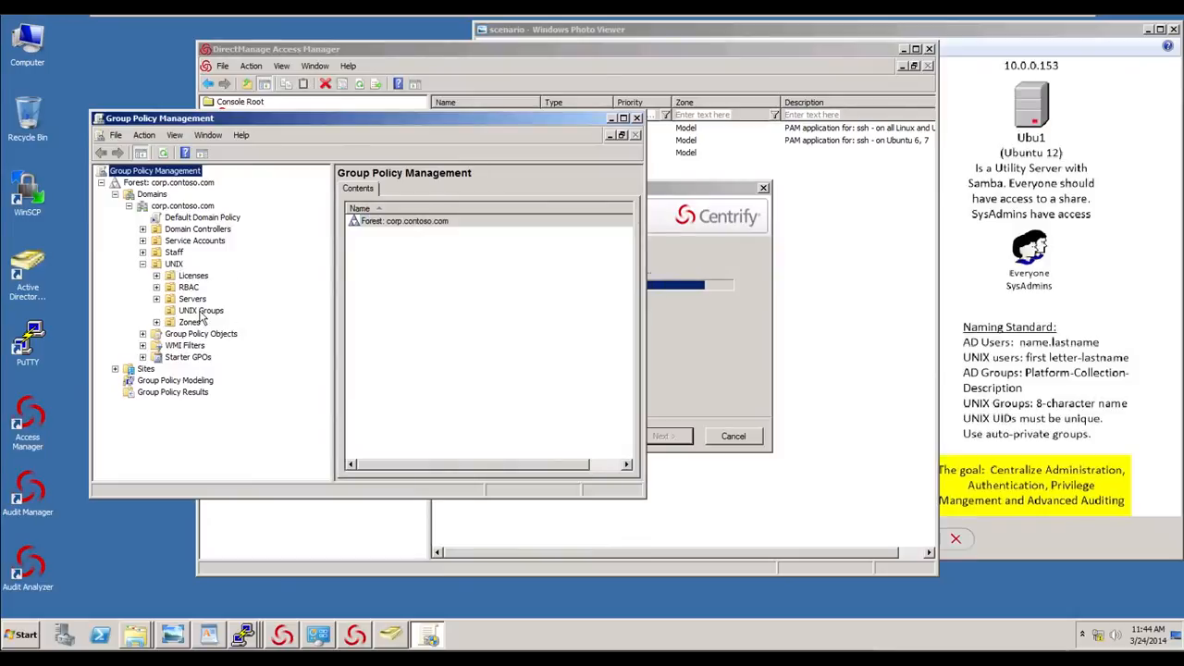
{"action": "left_click", "coordinate": [193, 300]}
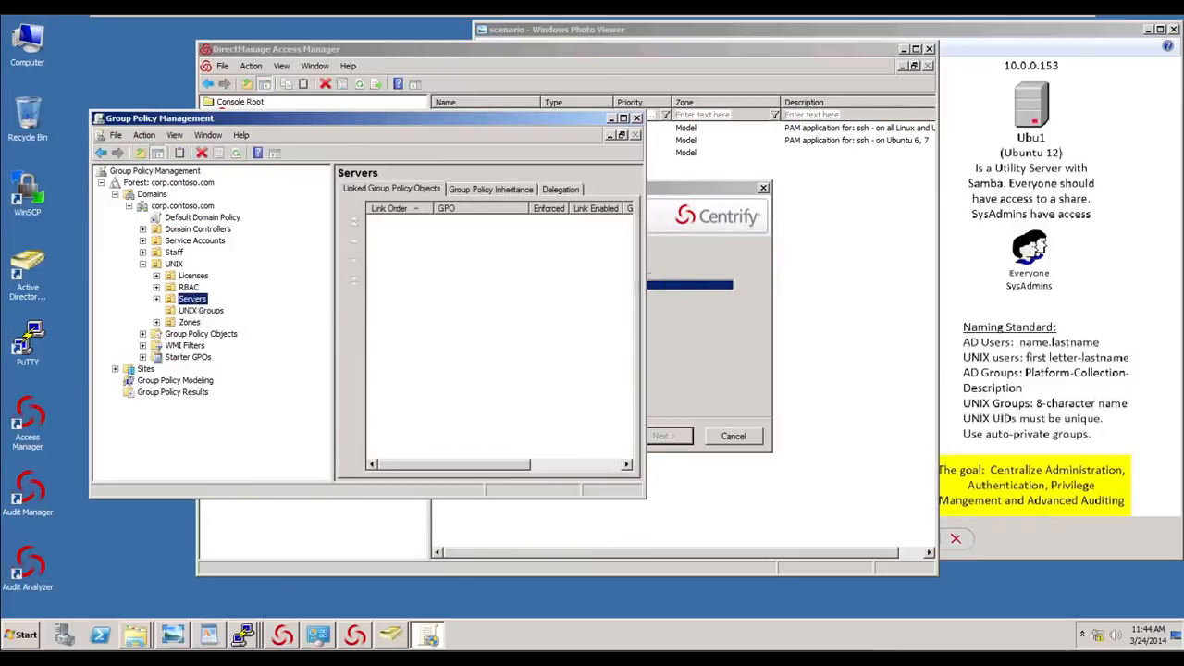
- Try to create a GPO linked to the Servers OU, then minimize the Group Policy Management console
{"action": "right_click", "coordinate": [194, 306]}
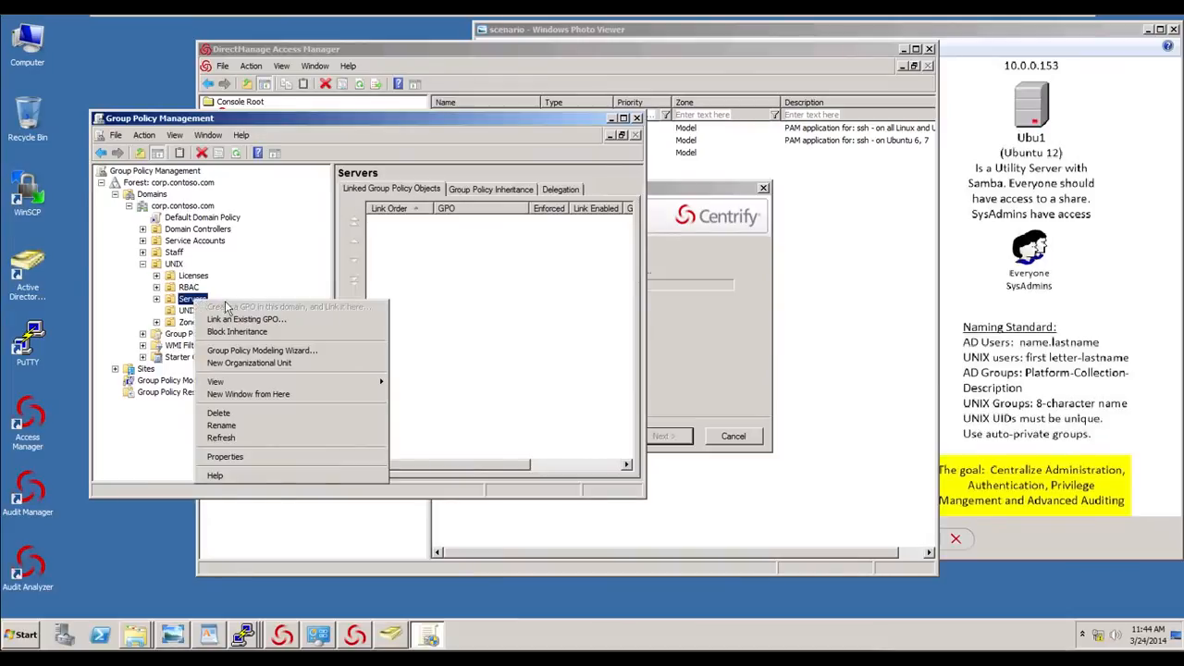
{"action": "key", "text": "Escape"}
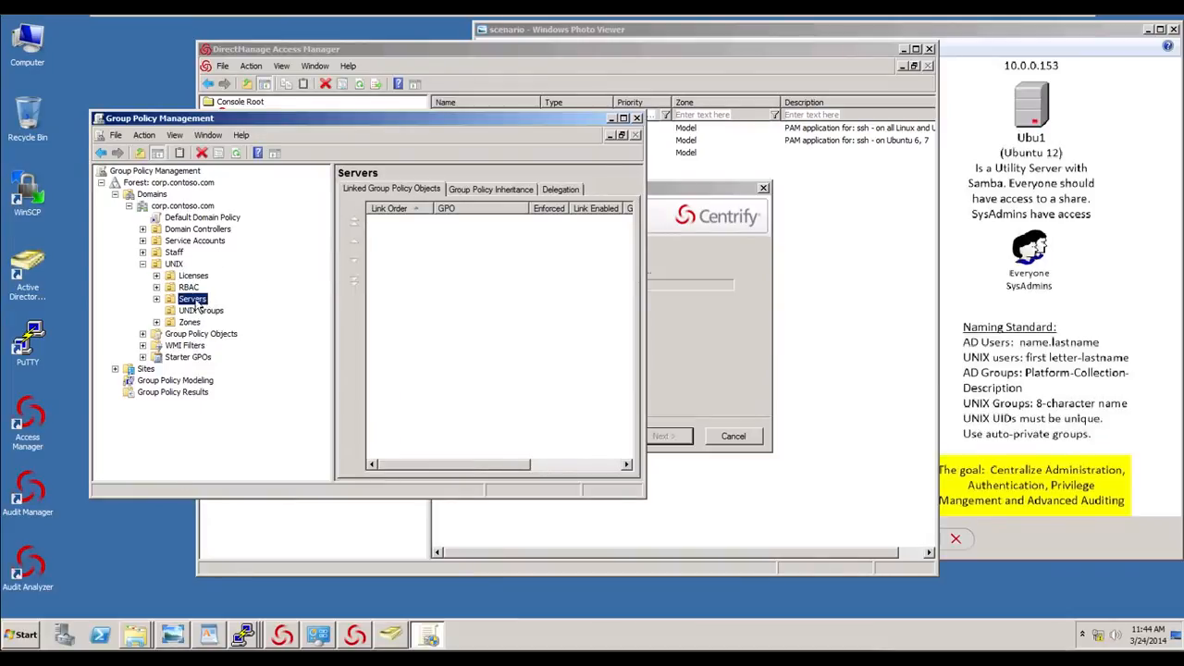
{"action": "right_click", "coordinate": [194, 306]}
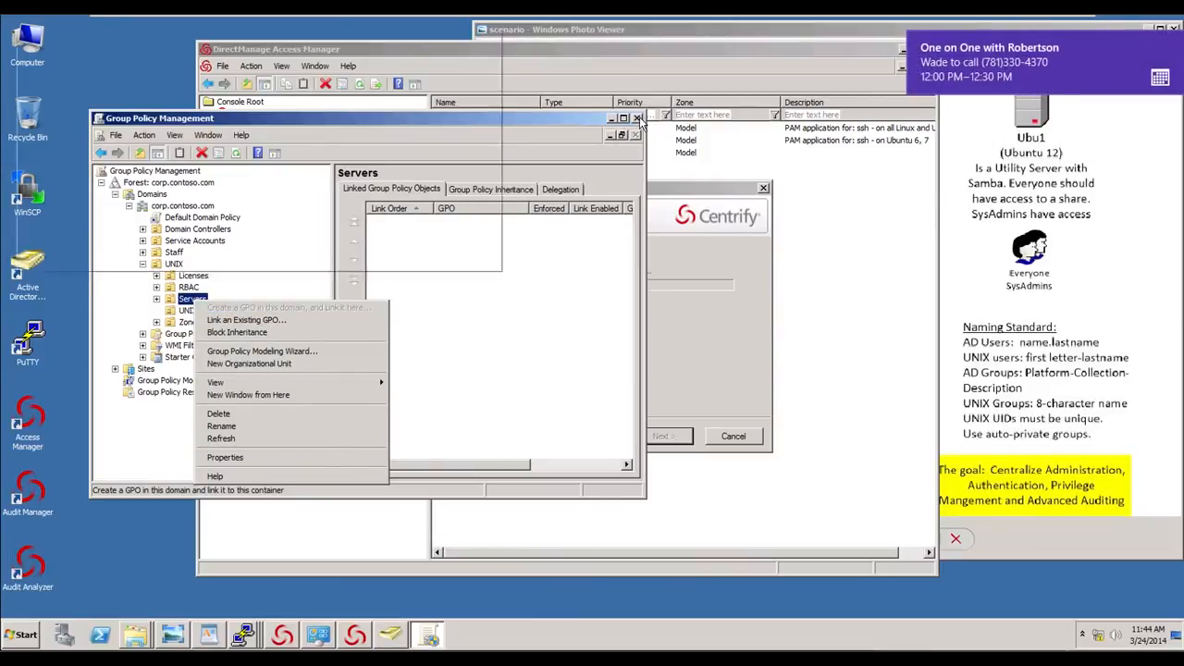
{"action": "mouse_move", "coordinate": [759, 15]}
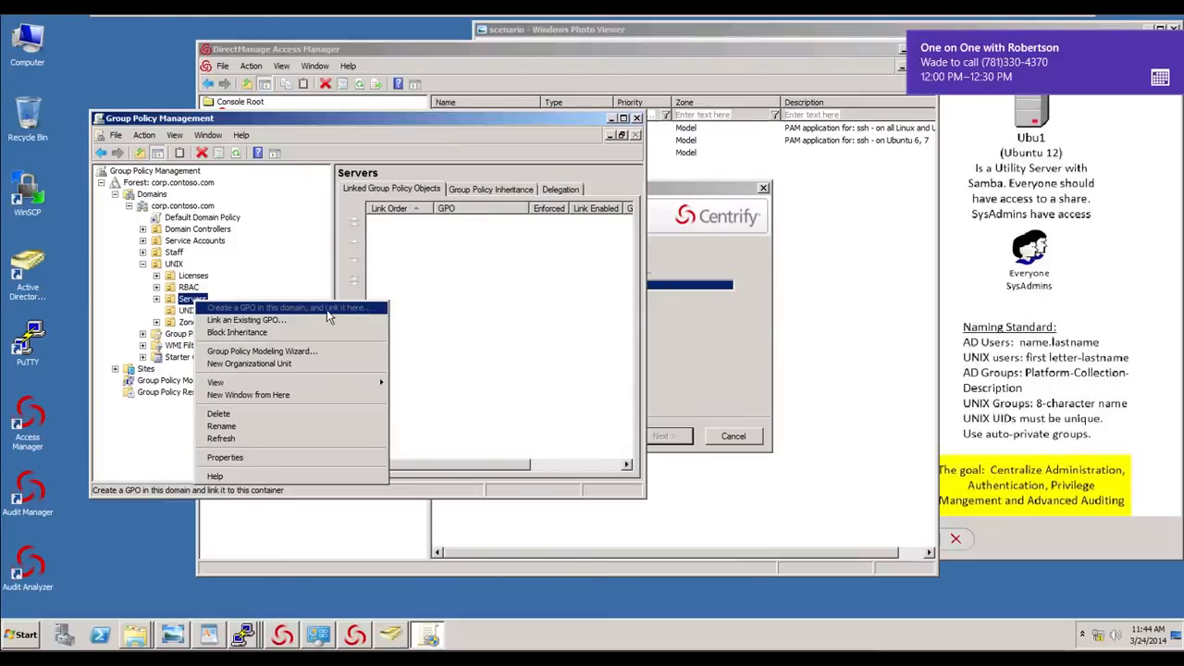
{"action": "left_click", "coordinate": [611, 118]}
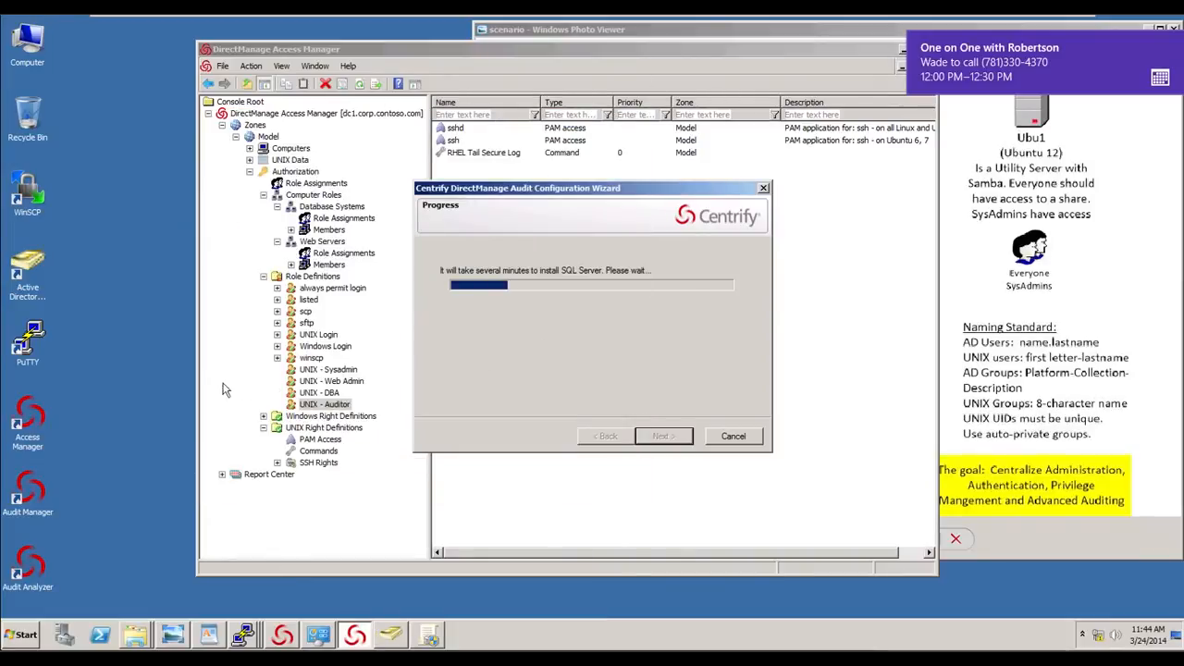
- Create a desktop shortcut for Group Policy Management from the Administrative Tools programs
{"action": "left_click", "coordinate": [82, 312]}
{"action": "left_click_drag", "start_coordinate": [28, 294], "coordinate": [86, 296]}
{"action": "left_click", "coordinate": [37, 637]}
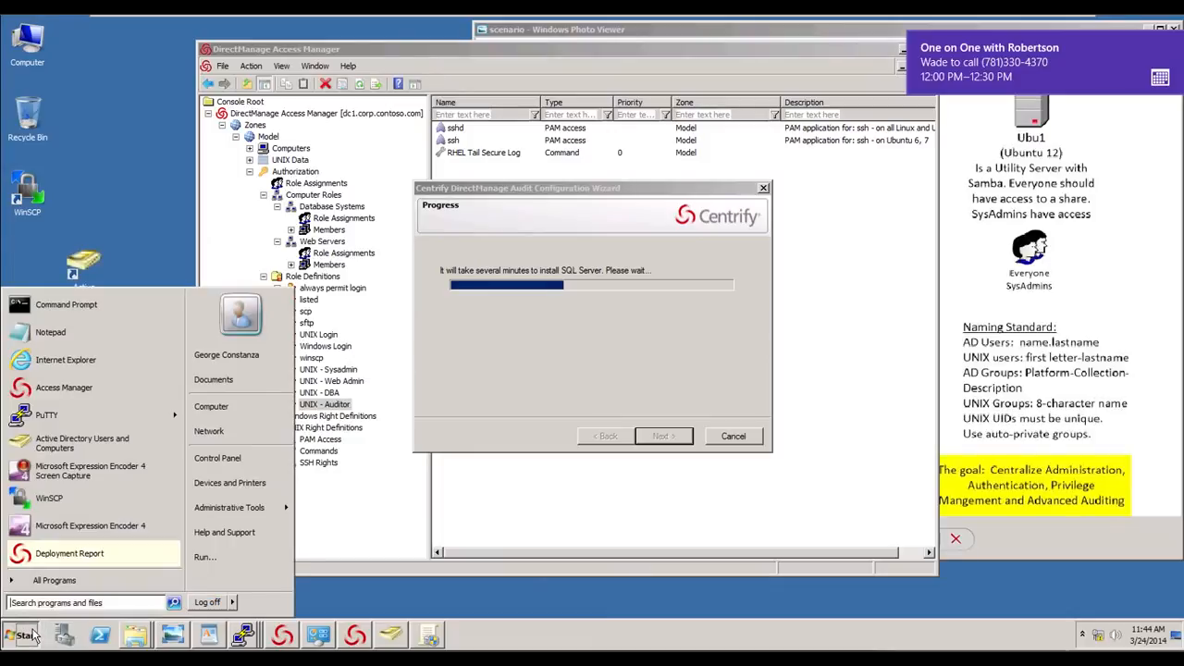
{"action": "left_click", "coordinate": [48, 581]}
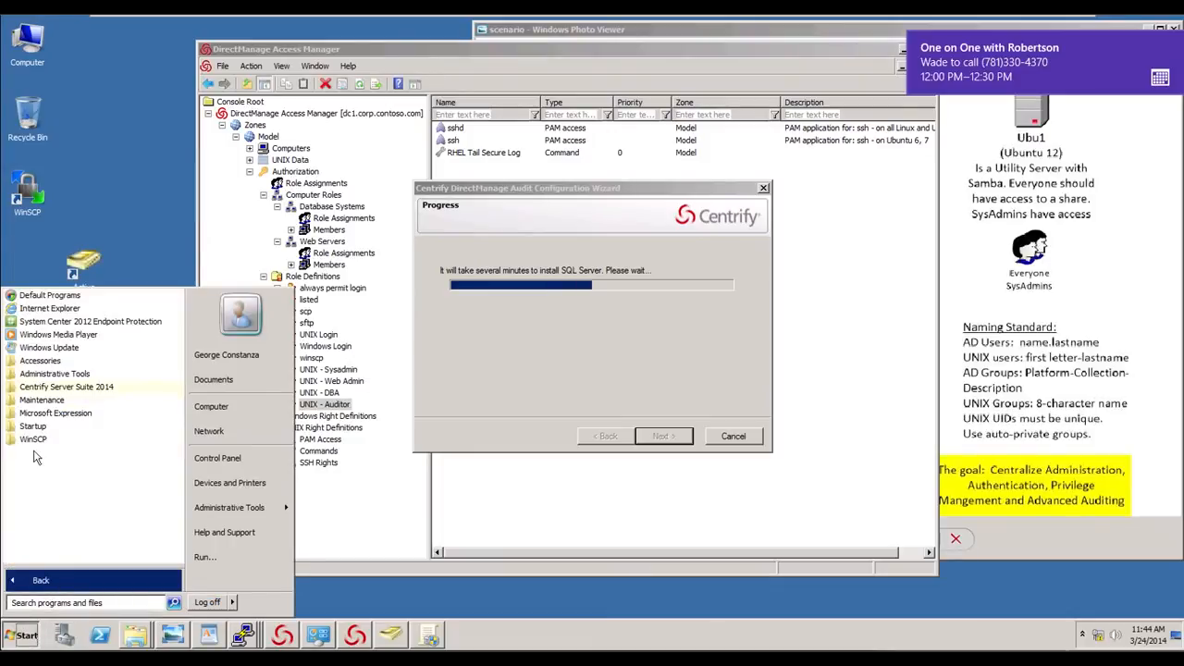
{"action": "left_click", "coordinate": [56, 374]}
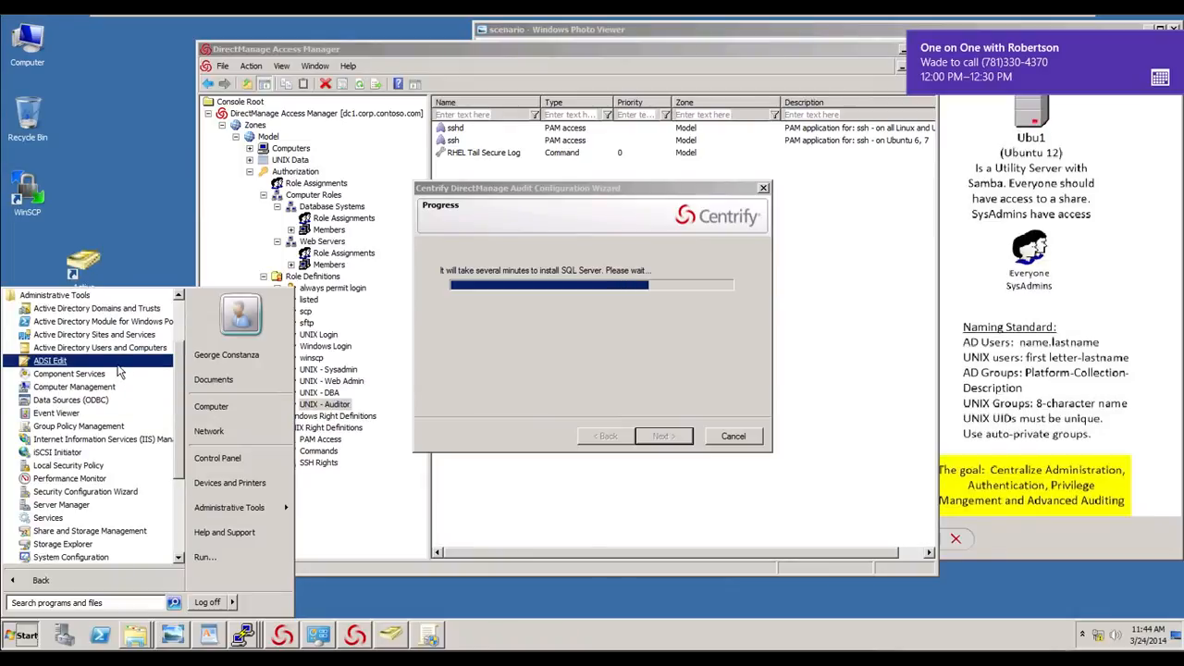
{"action": "right_click", "coordinate": [95, 432]}
{"action": "mouse_move", "coordinate": [205, 343]}
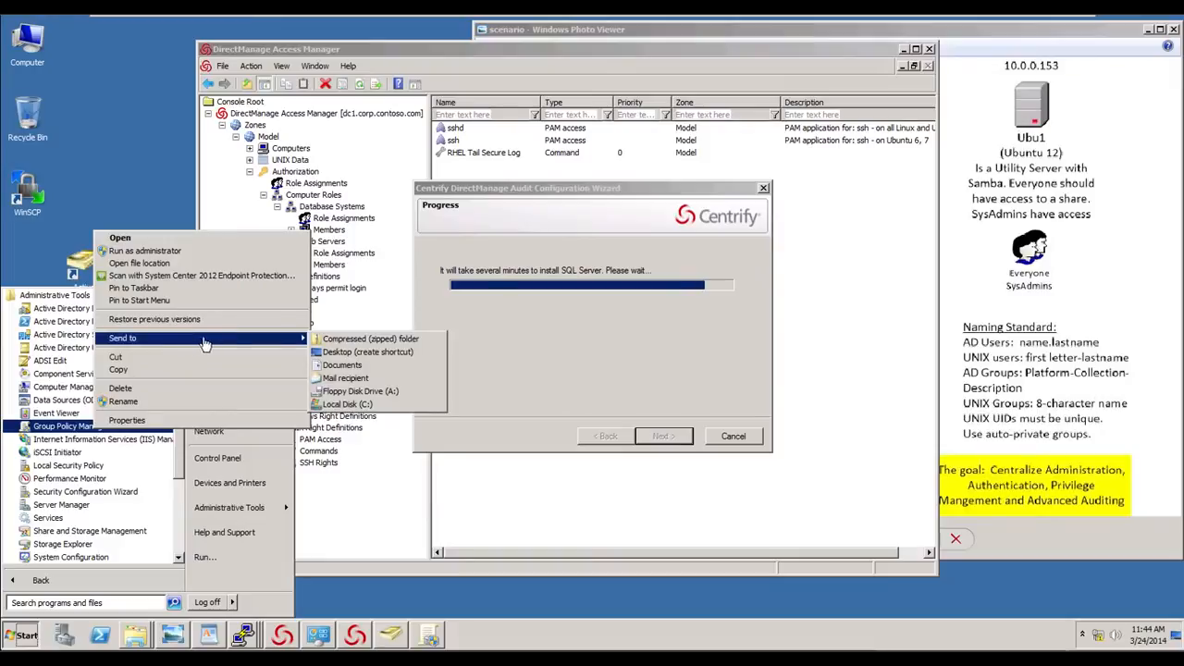
{"action": "left_click", "coordinate": [361, 352]}
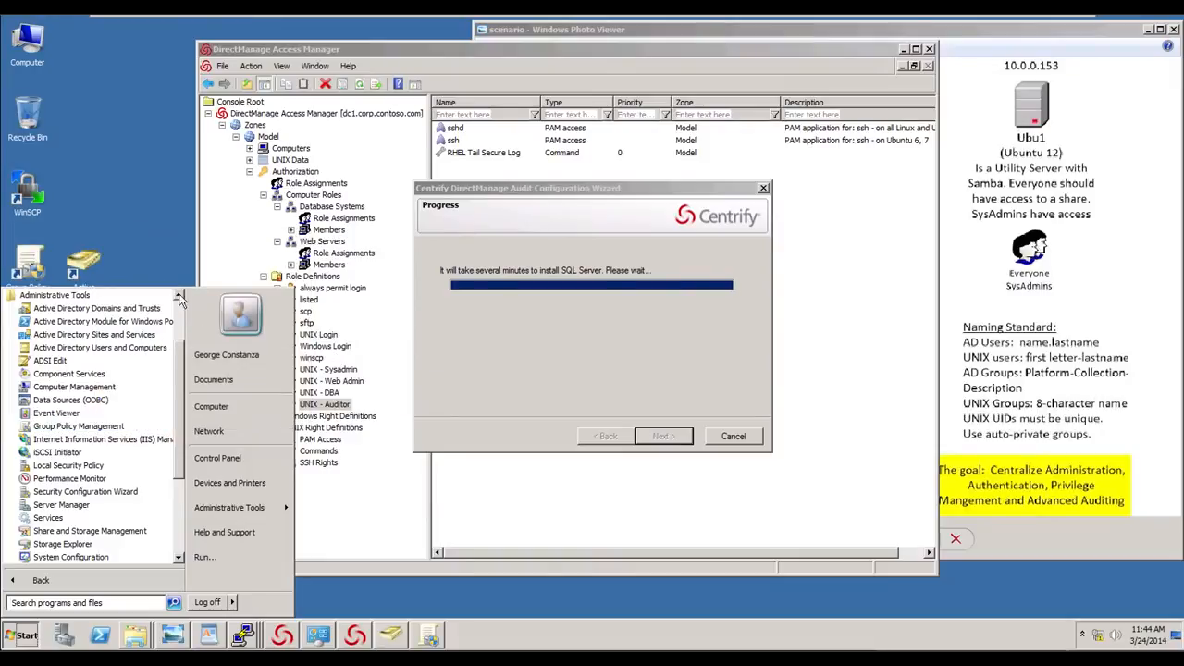
{"action": "left_click", "coordinate": [162, 250]}
{"action": "left_click", "coordinate": [34, 272]}
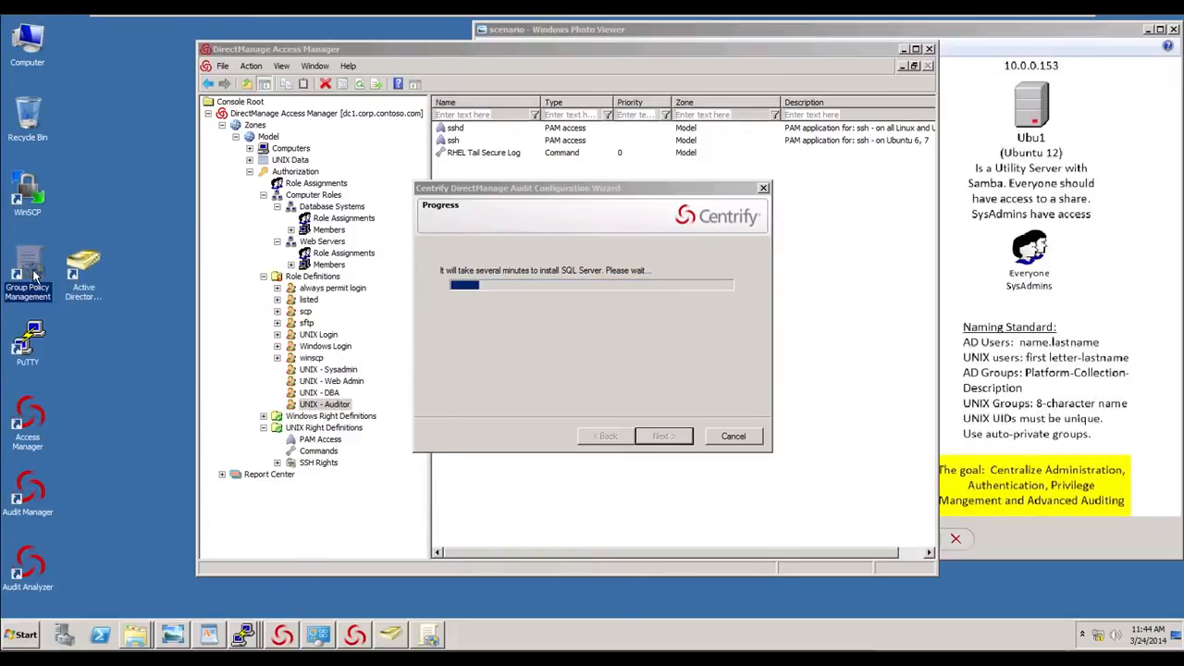
- Run the Group Policy Management shortcut as a different user, entering the domain admin's user name and password
{"action": "right_click", "coordinate": [35, 275]}
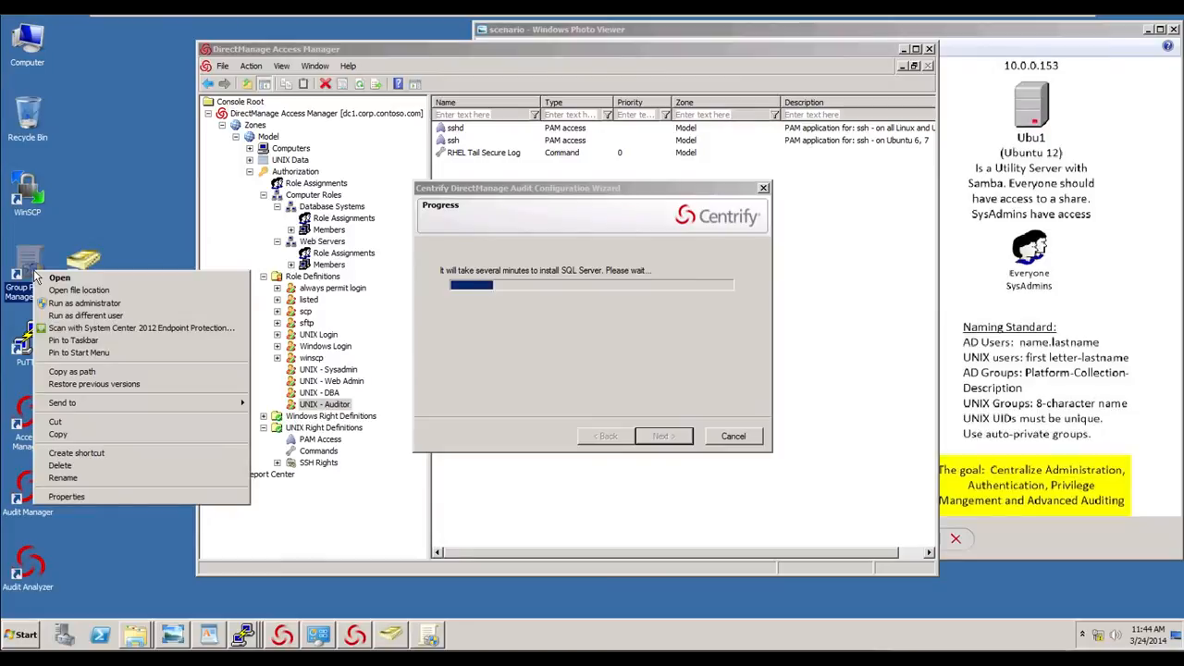
{"action": "left_click", "coordinate": [80, 316]}
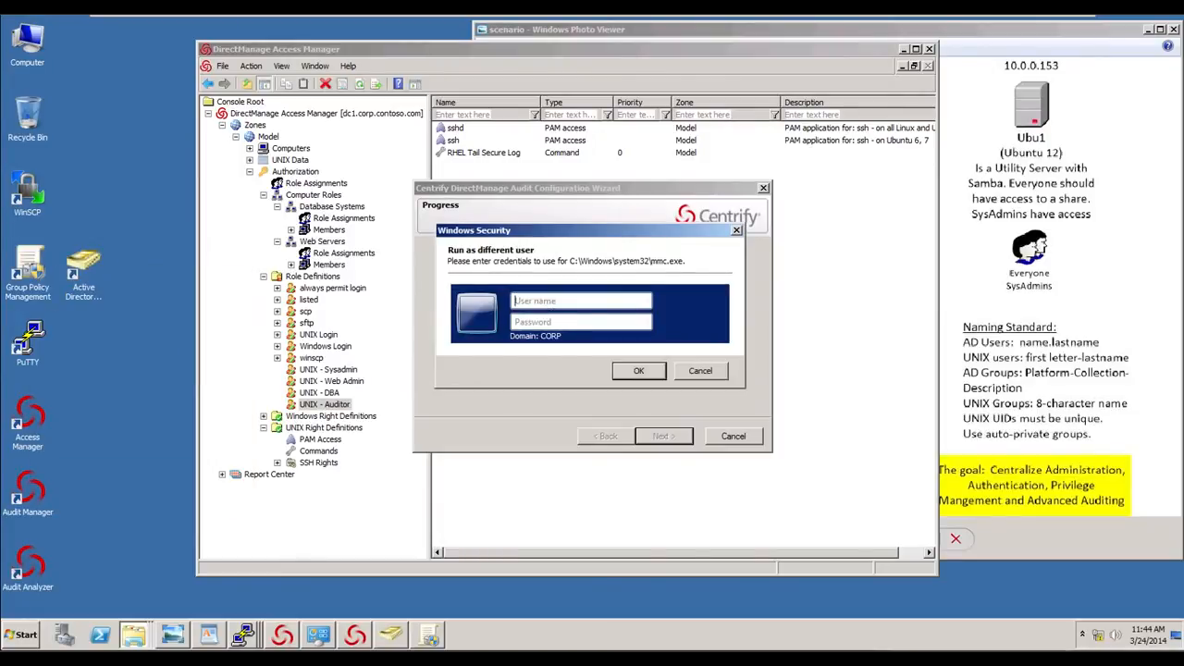
{"action": "type", "text": "jerry.seinfeld"}
{"action": "key", "text": "Tab"}
{"action": "type", "text": "*****"}
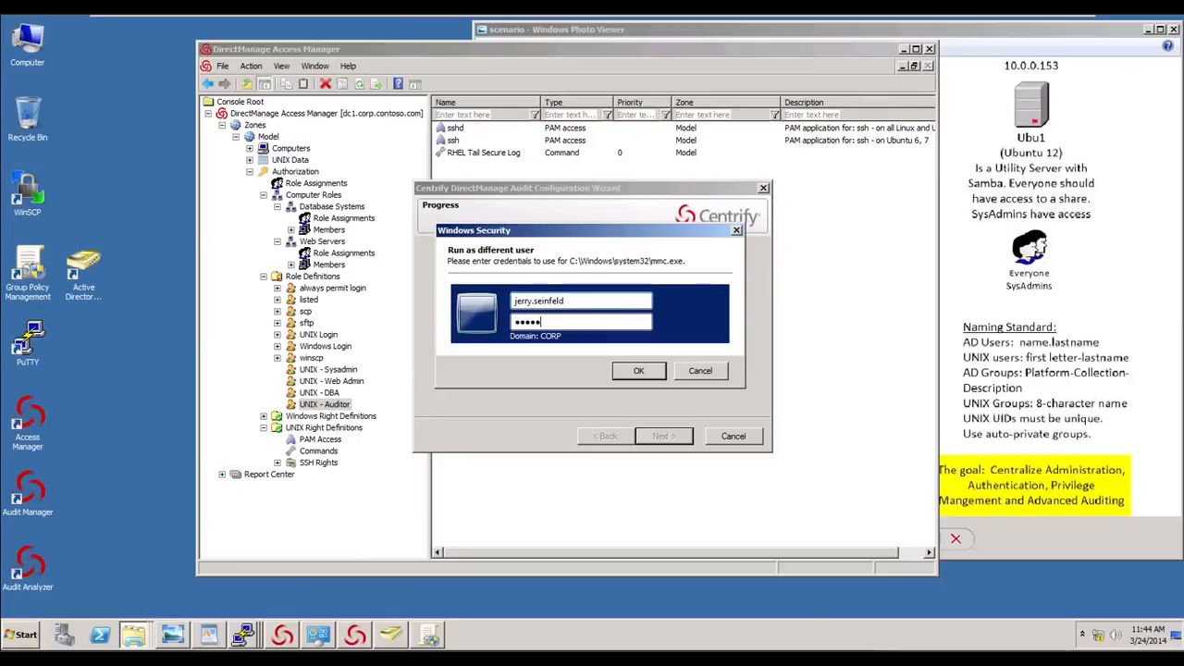
{"action": "key", "text": "BackSpace"}
{"action": "key", "text": "BackSpace"}
{"action": "key", "text": "BackSpace"}
{"action": "type", "text": "***"}
{"action": "key", "text": "Return"}
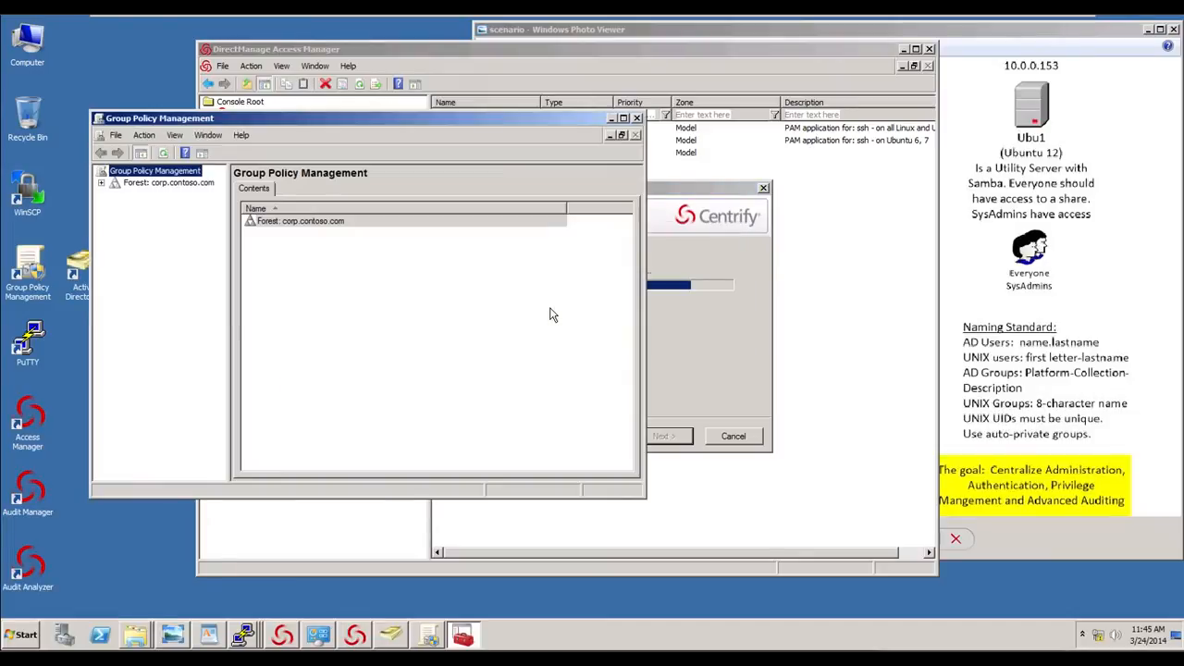
- Create a GPO named UNIX Settings linked to the Servers OU under UNIX in corp.contoso.com
{"action": "left_click", "coordinate": [101, 182]}
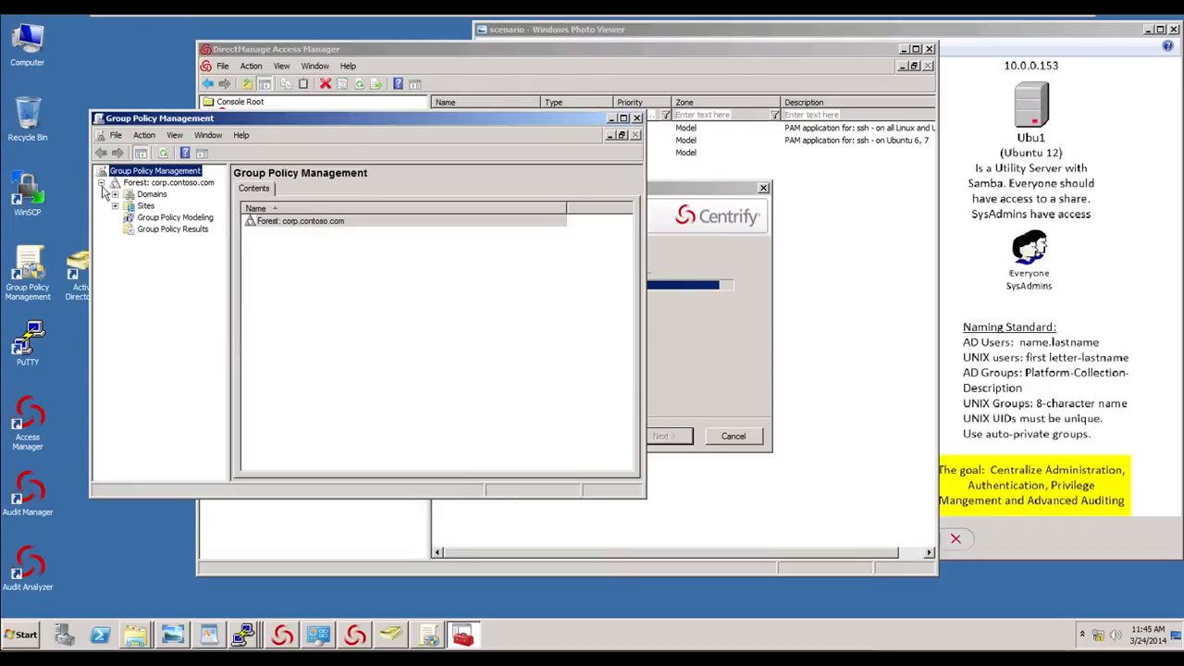
{"action": "left_click", "coordinate": [115, 194]}
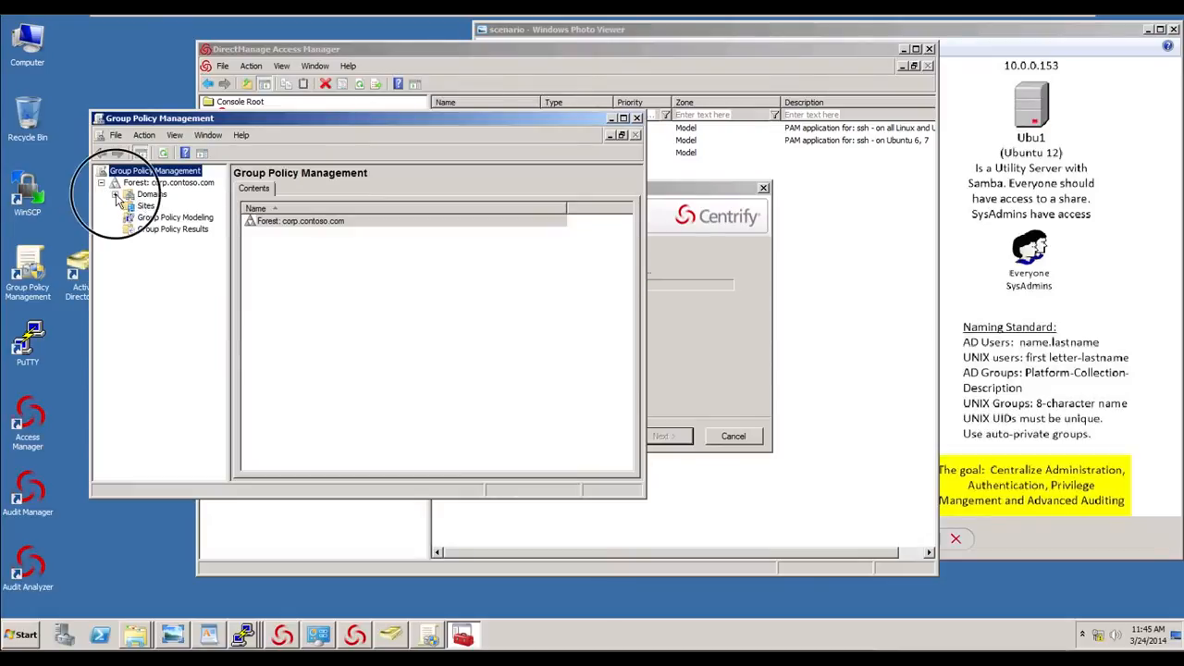
{"action": "left_click", "coordinate": [128, 207]}
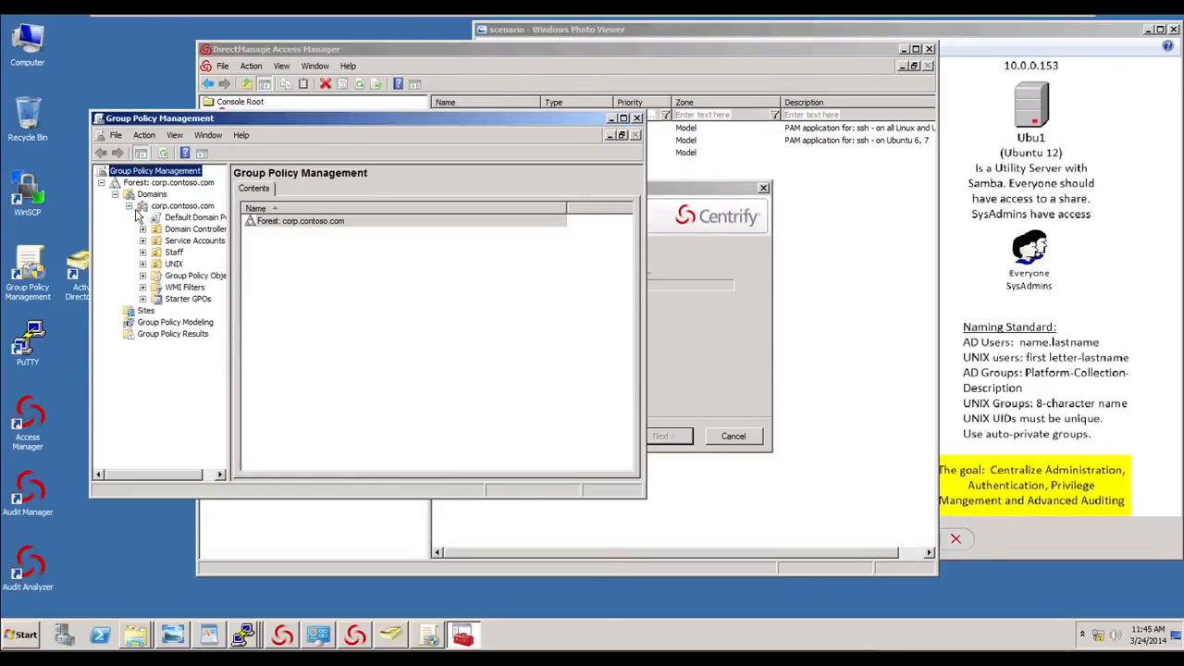
{"action": "left_click", "coordinate": [173, 264]}
{"action": "left_click", "coordinate": [145, 265]}
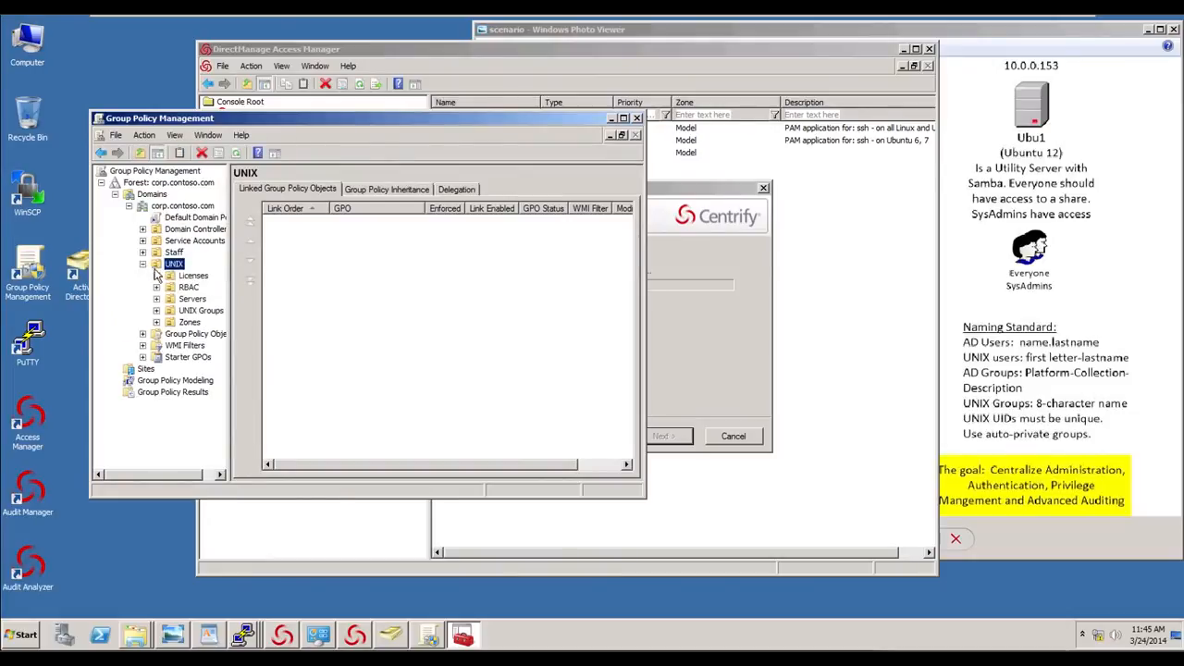
{"action": "left_click", "coordinate": [191, 300]}
{"action": "right_click", "coordinate": [192, 306]}
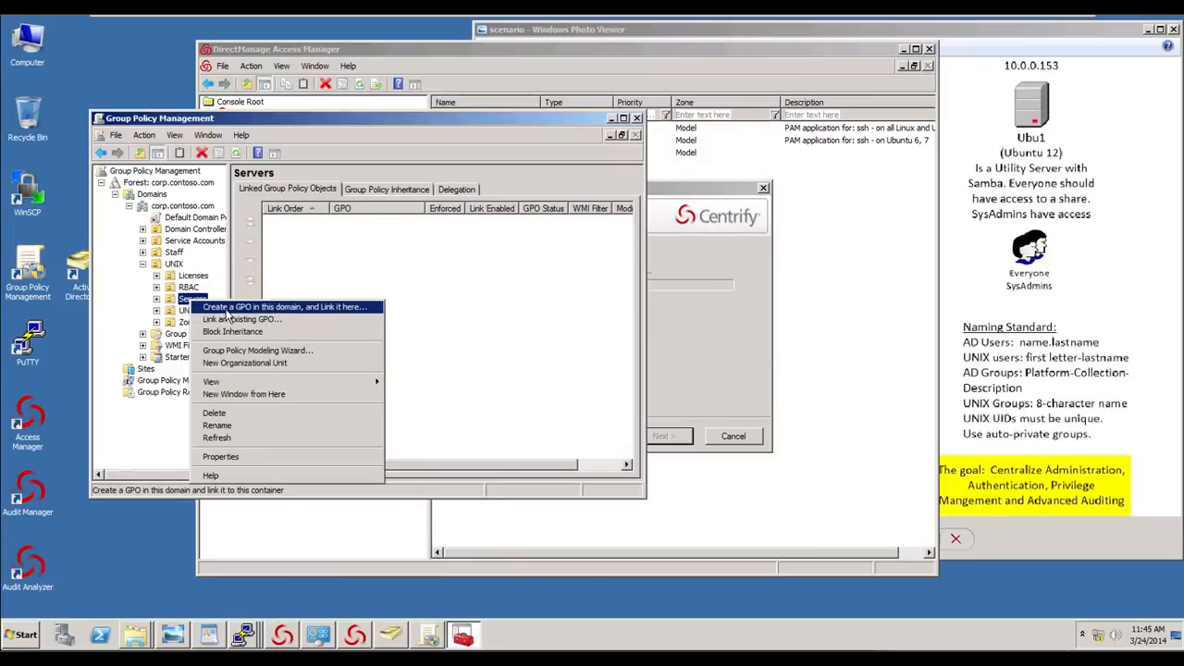
{"action": "left_click", "coordinate": [227, 307]}
{"action": "type", "text": "UNIX"}
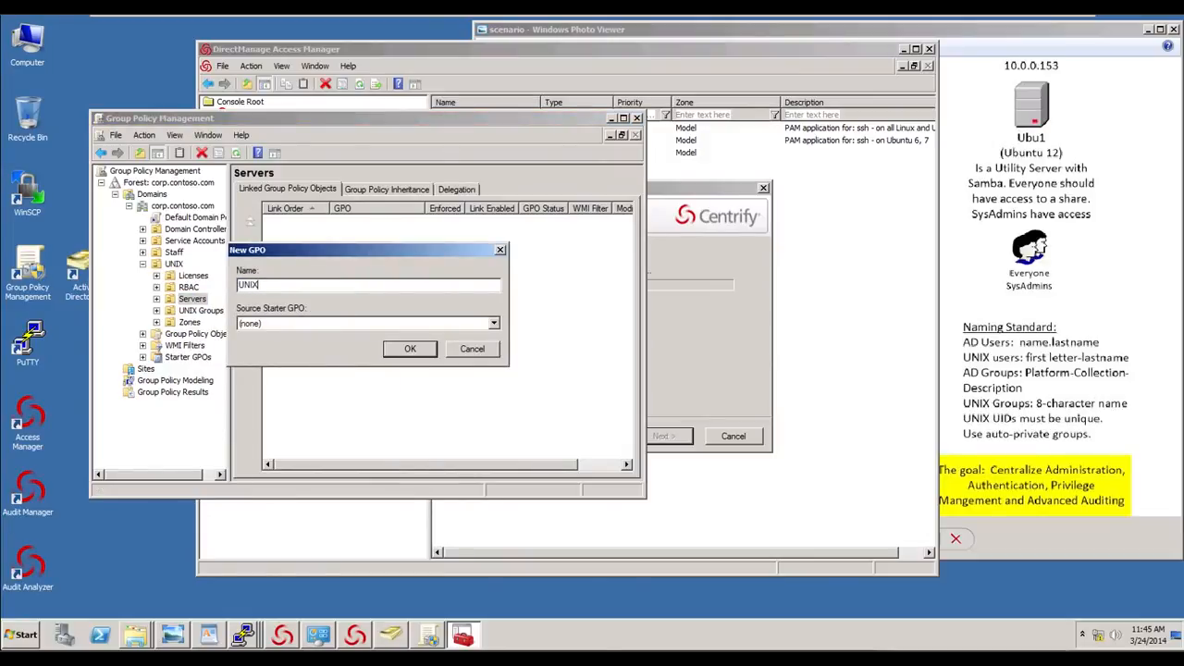
{"action": "type", "text": " Settings"}
{"action": "left_click", "coordinate": [410, 349]}
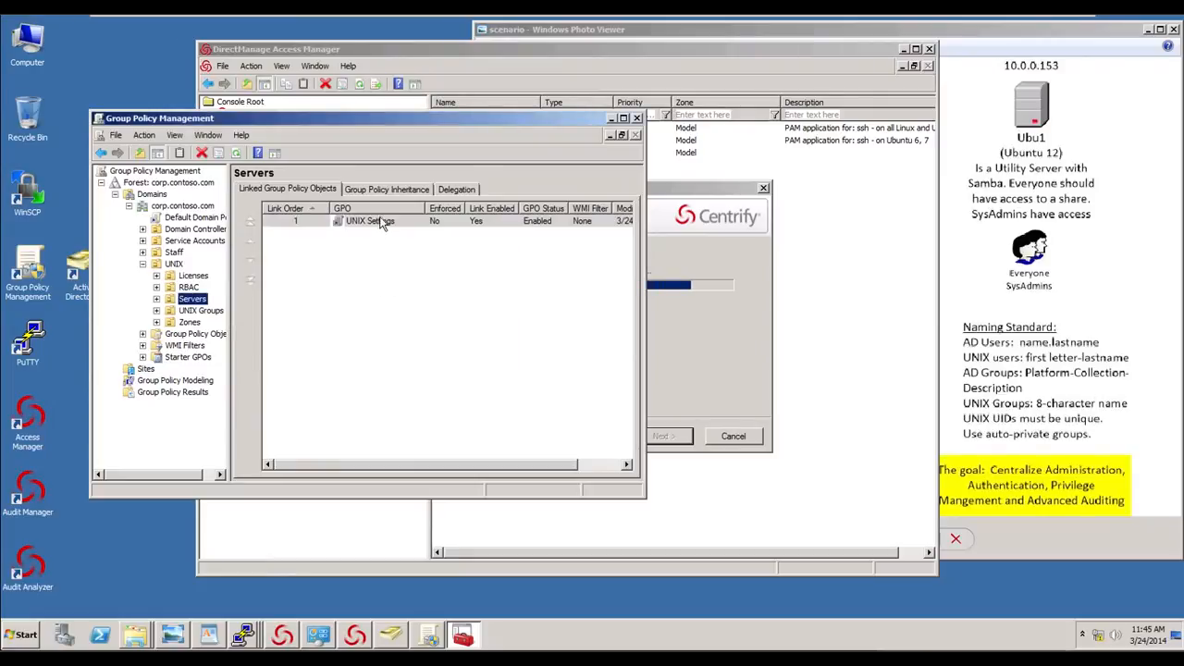
- Try to edit the UNIX Settings GPO link, then select the GPO under the Servers OU
{"action": "right_click", "coordinate": [382, 226]}
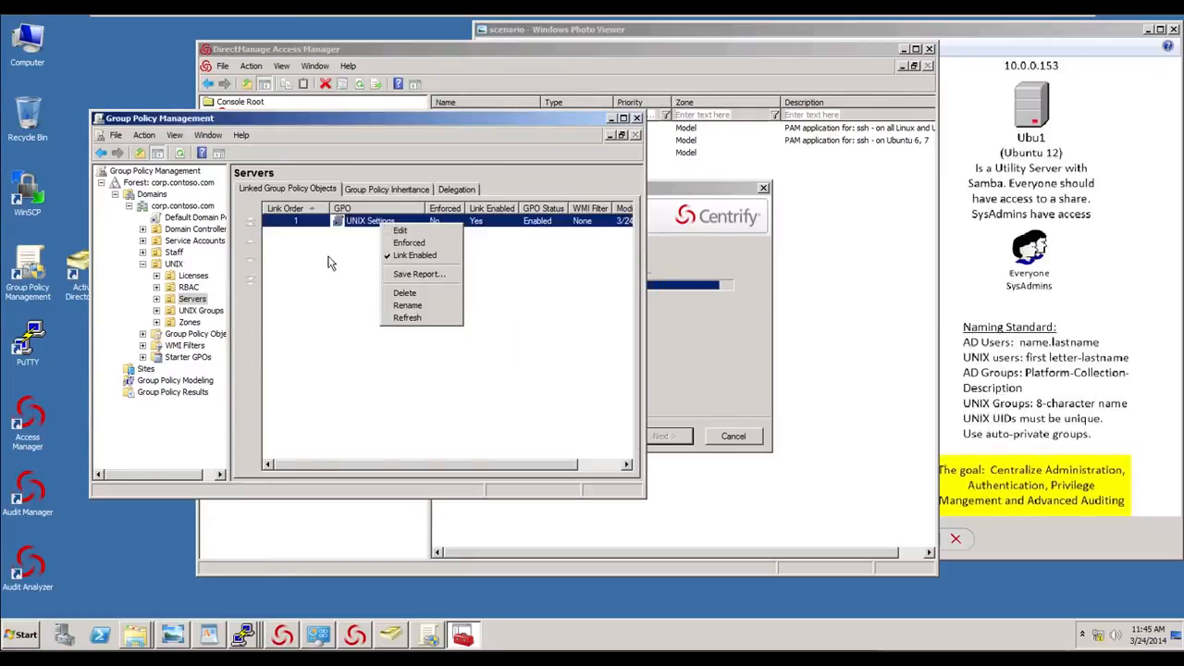
{"action": "left_click", "coordinate": [396, 231]}
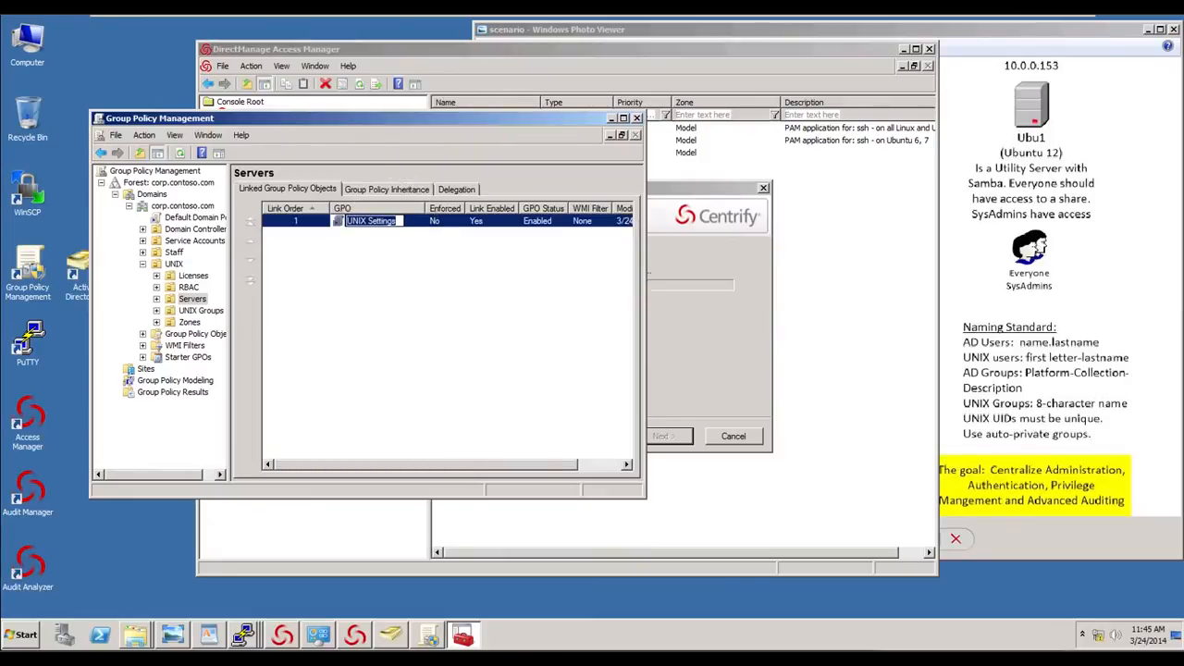
{"action": "left_click", "coordinate": [157, 299]}
{"action": "left_click", "coordinate": [201, 317]}
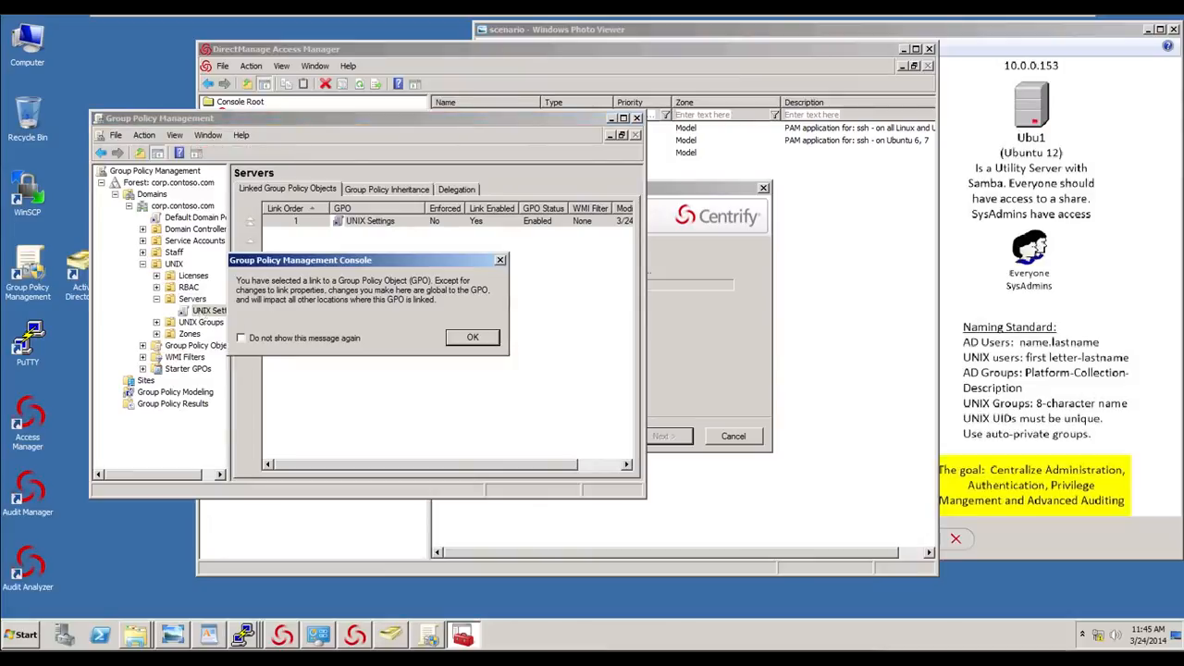
{"action": "left_click", "coordinate": [473, 339]}
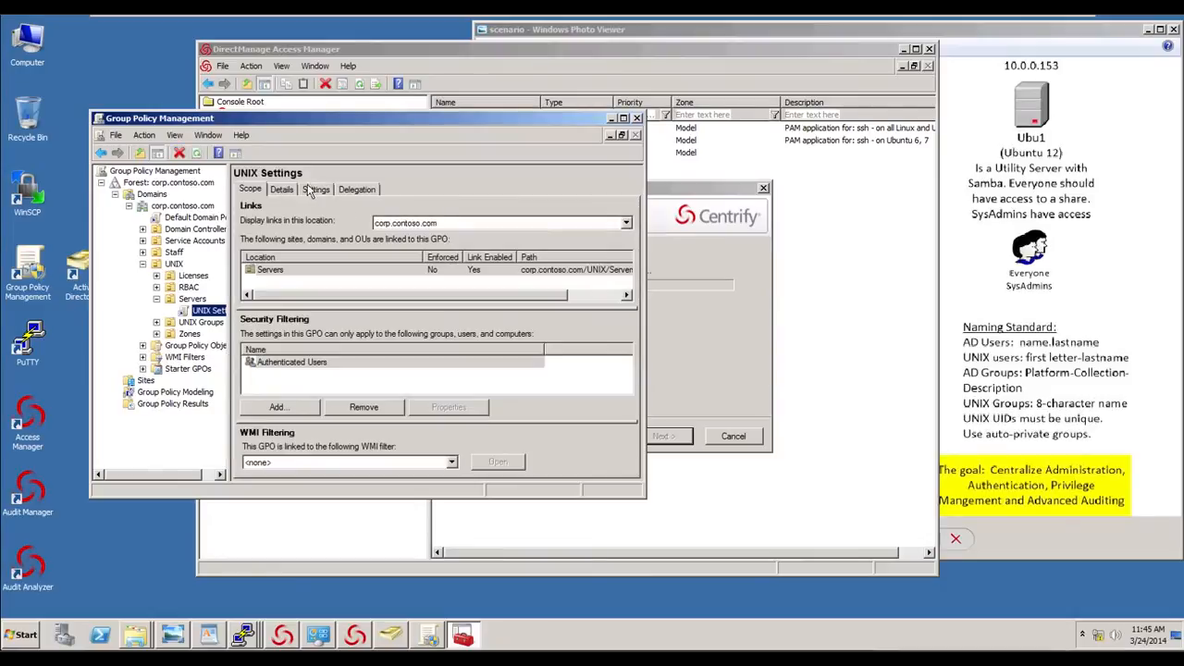
- Delegate Edit settings, delete, modify security permission on the UNIX Settings GPO to a domain user
{"action": "left_click", "coordinate": [354, 189]}
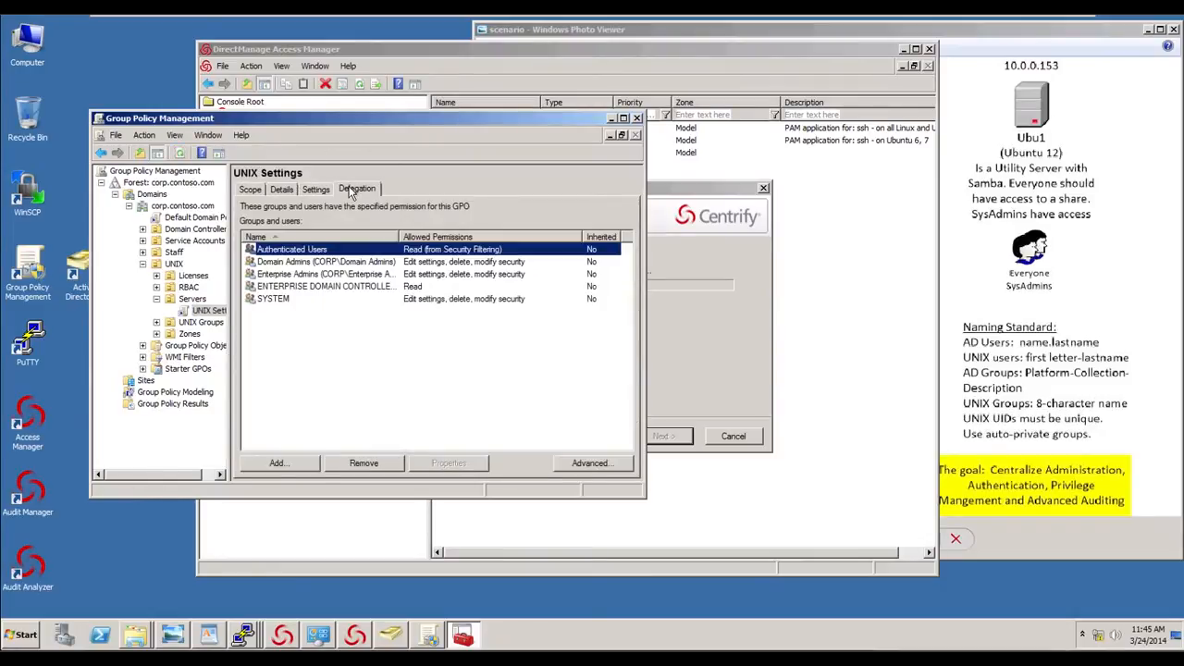
{"action": "left_click", "coordinate": [294, 467]}
{"action": "type", "text": "george"}
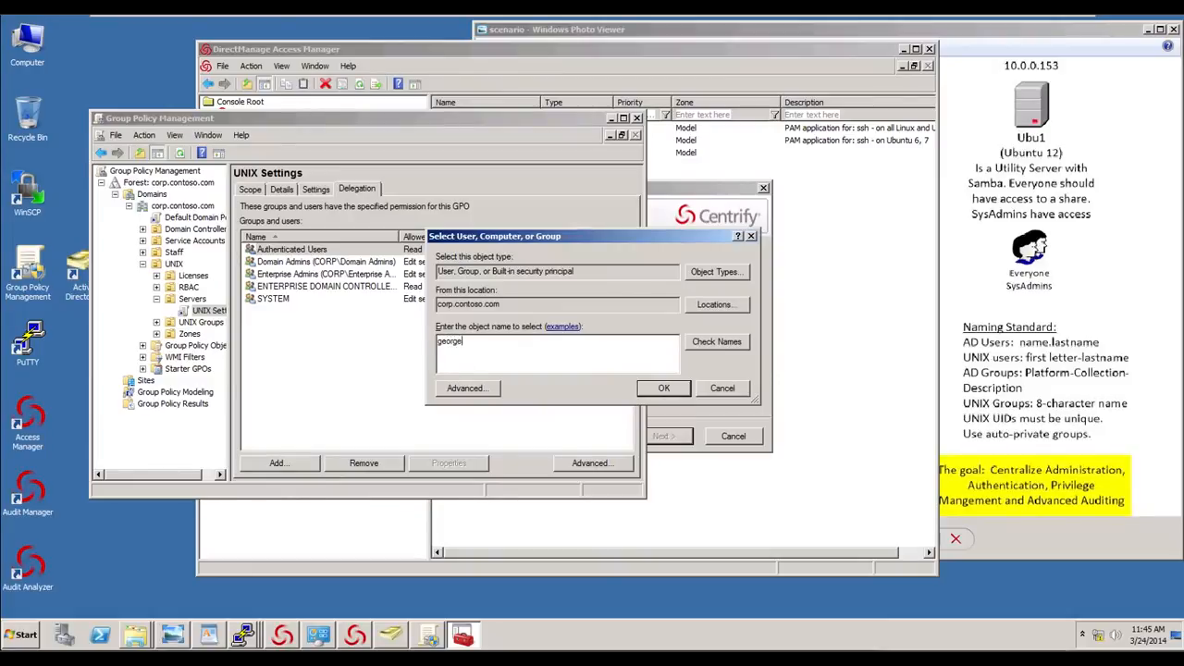
{"action": "left_click", "coordinate": [713, 350]}
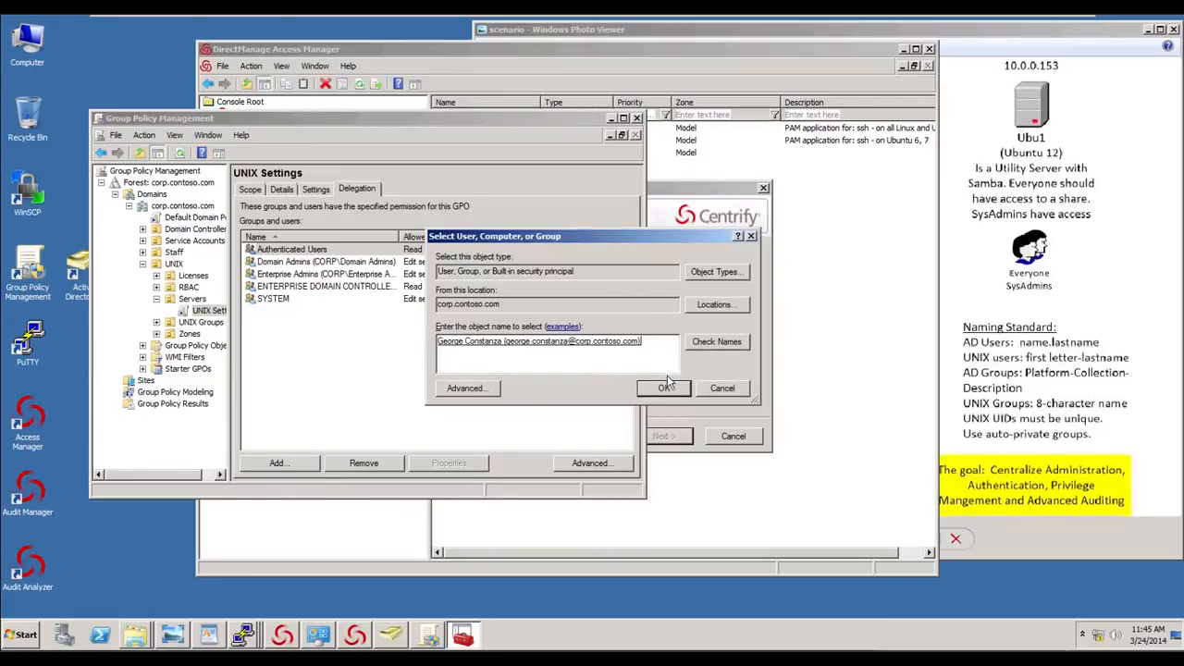
{"action": "left_click", "coordinate": [666, 388]}
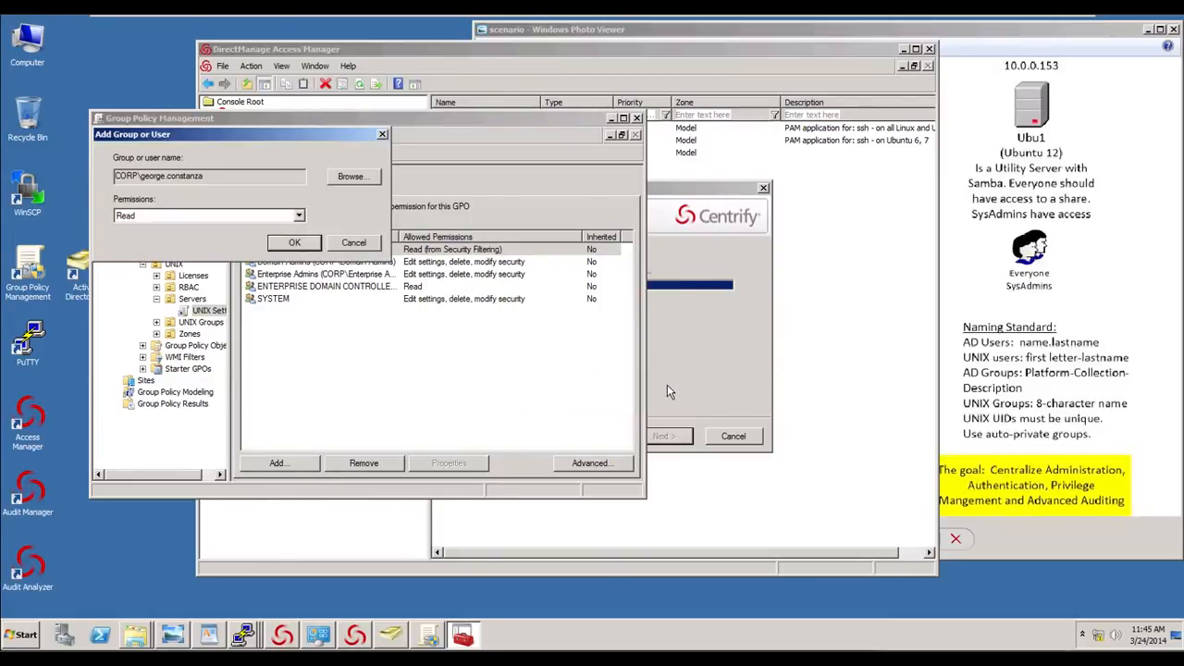
{"action": "left_click", "coordinate": [294, 217]}
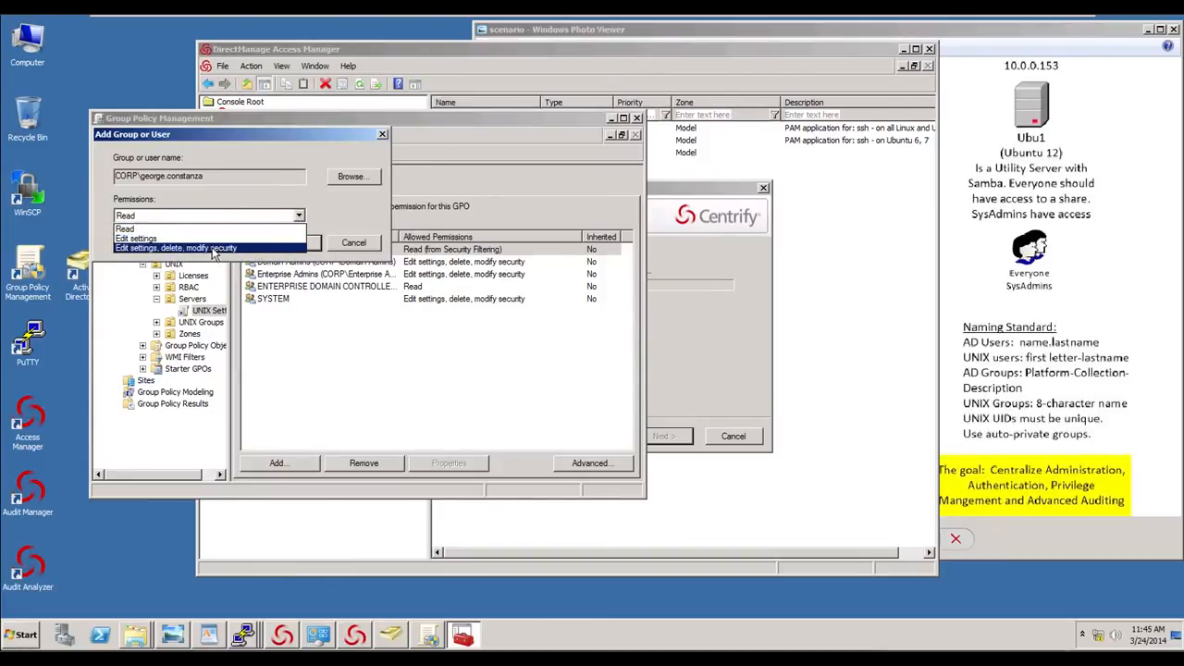
{"action": "left_click", "coordinate": [214, 248]}
{"action": "left_click", "coordinate": [305, 245]}
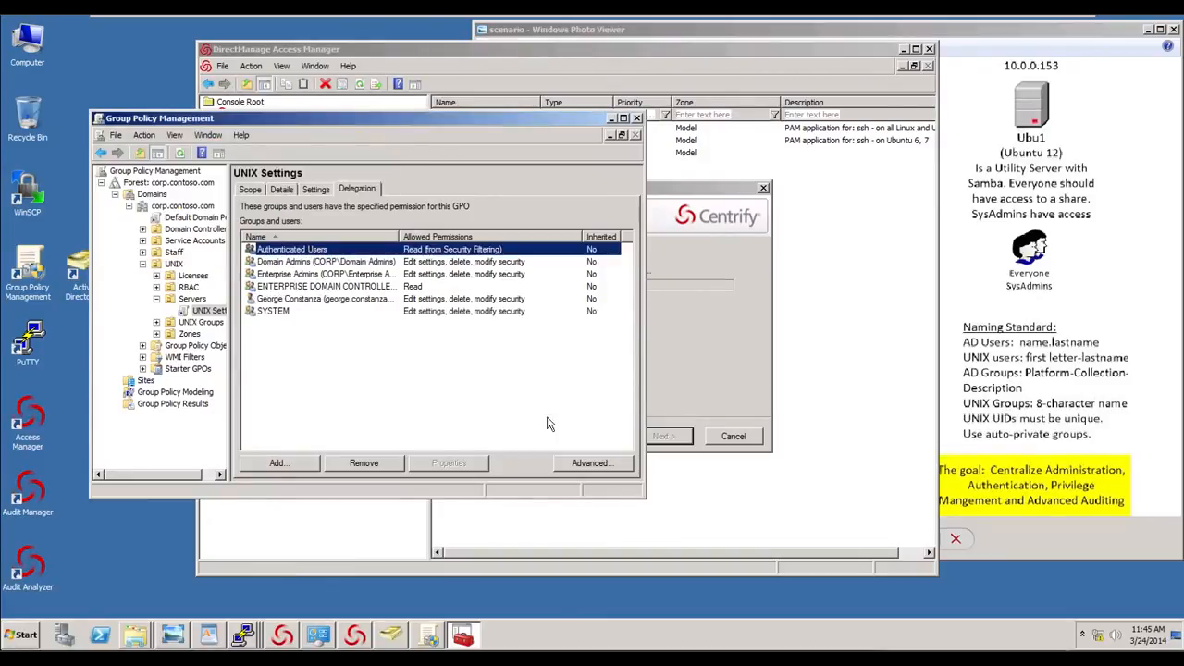
- Close Group Policy Management and reopen it from its desktop shortcut
{"action": "left_click", "coordinate": [637, 120]}
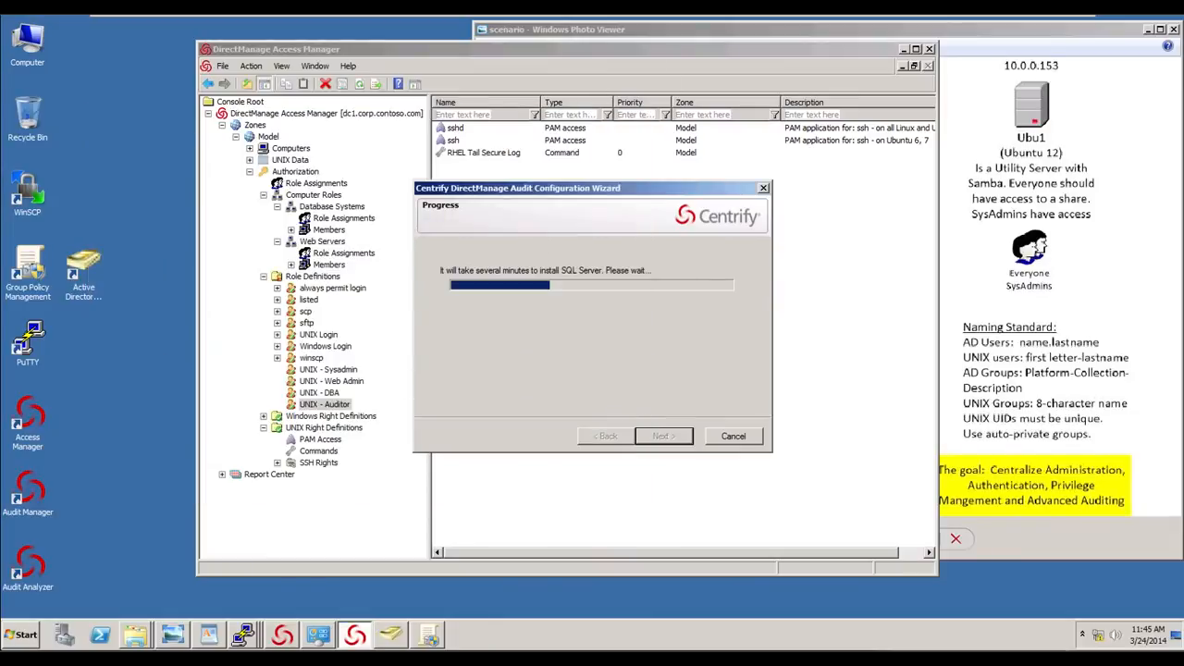
{"action": "left_click", "coordinate": [37, 297]}
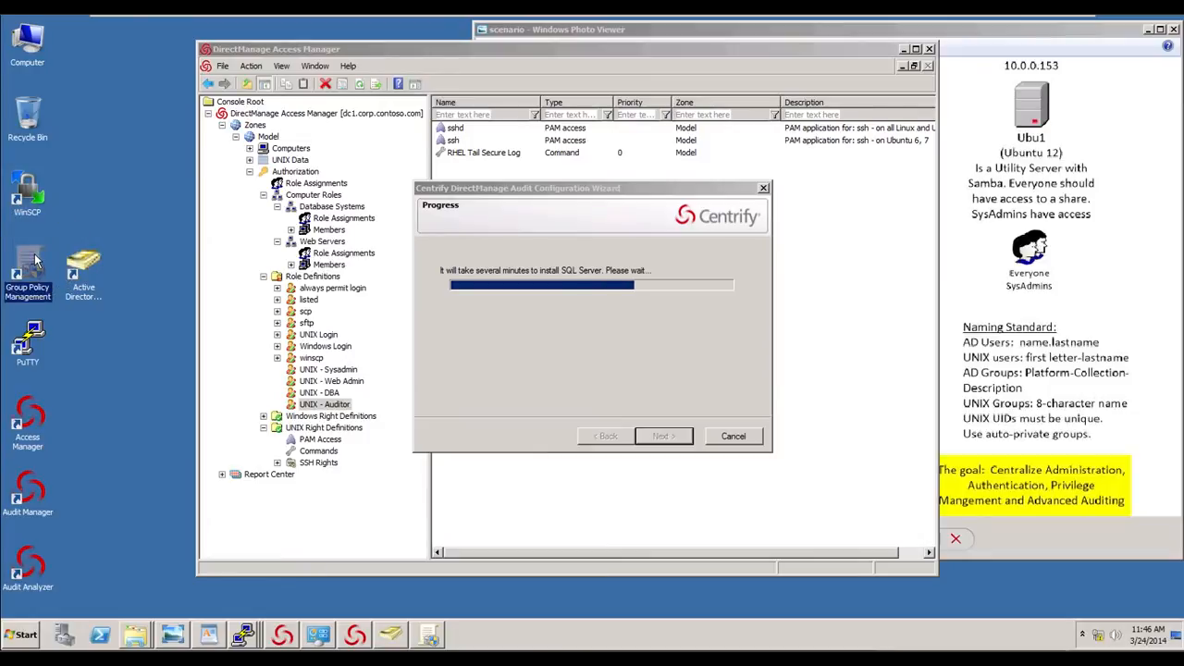
{"action": "right_click", "coordinate": [34, 257]}
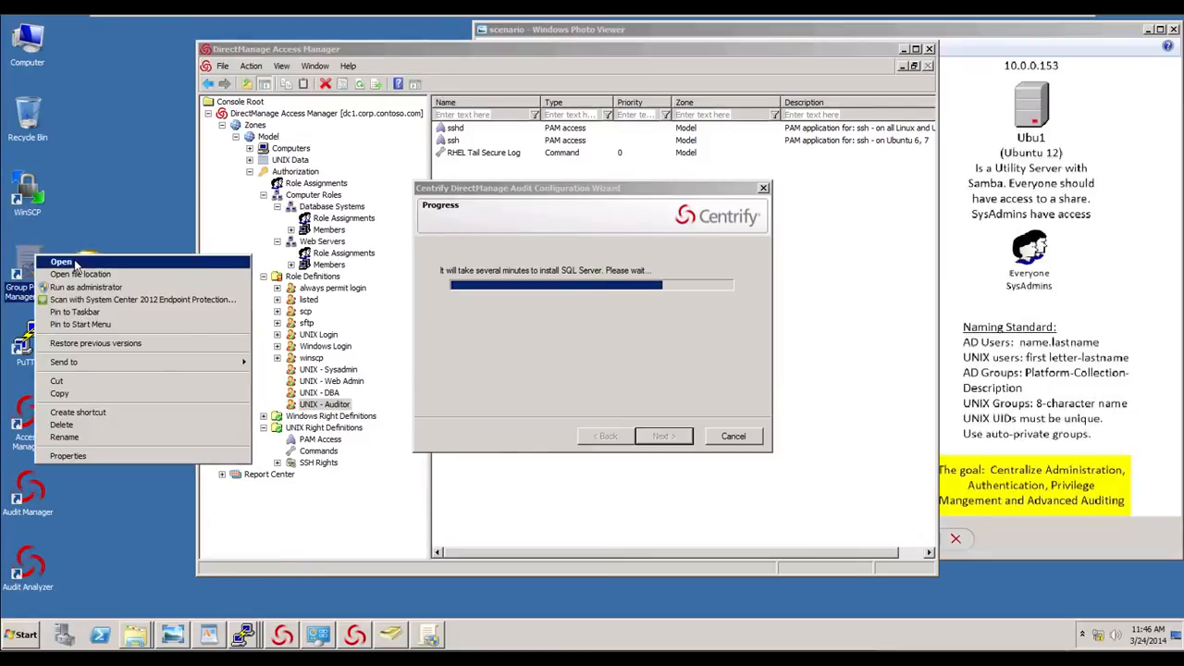
{"action": "left_click", "coordinate": [77, 265]}
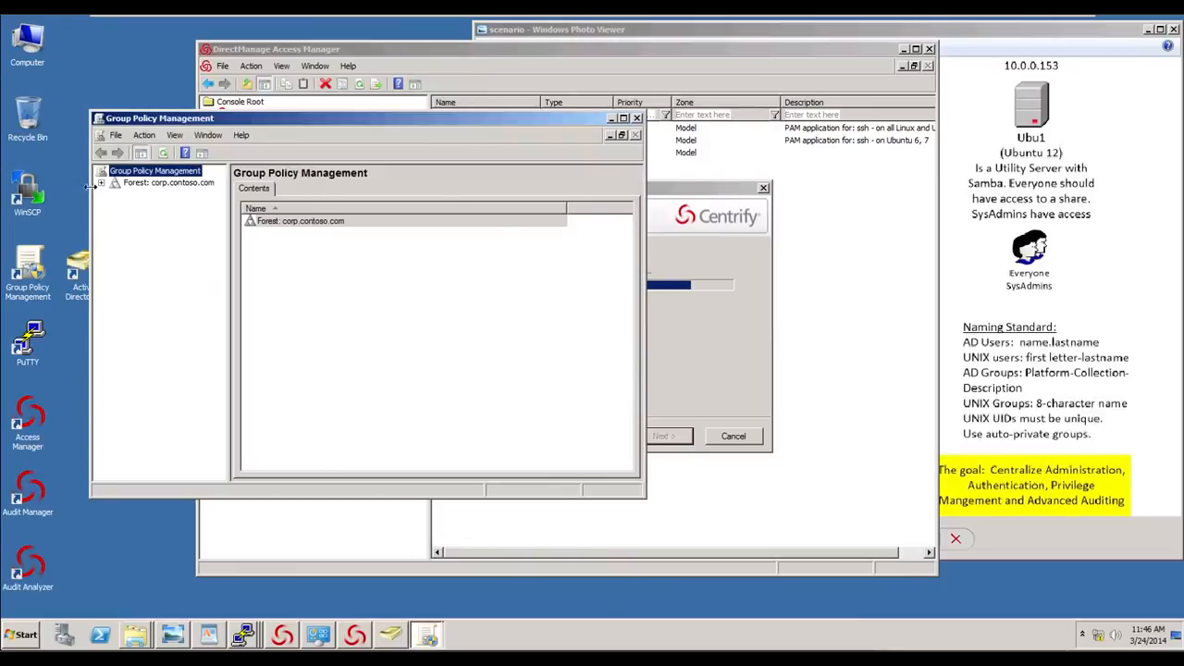
- Open the UNIX Settings GPO under the Servers OU in the Group Policy Management Editor
{"action": "left_click", "coordinate": [102, 183]}
{"action": "left_click", "coordinate": [115, 195]}
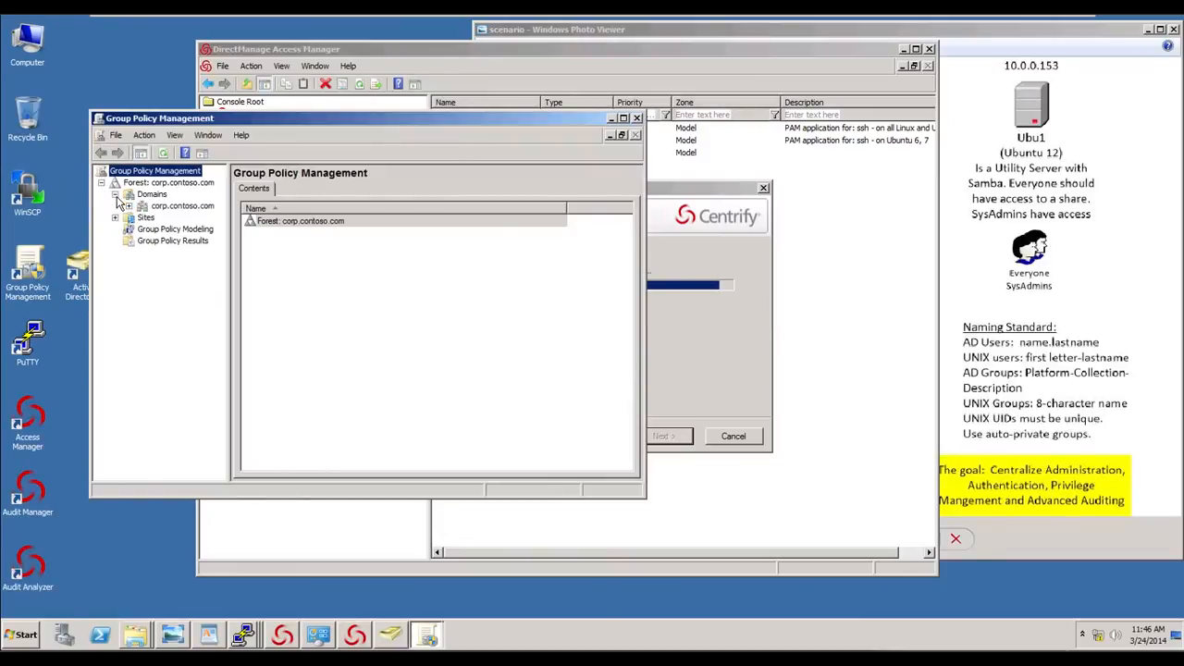
{"action": "left_click", "coordinate": [128, 205]}
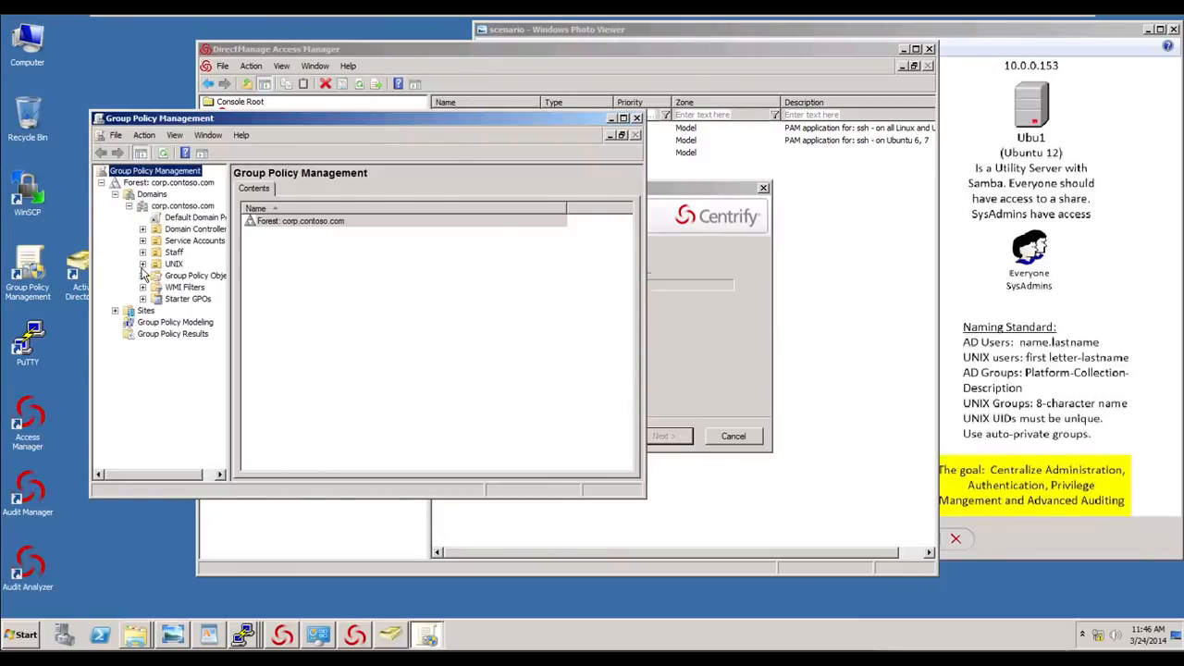
{"action": "left_click", "coordinate": [144, 265]}
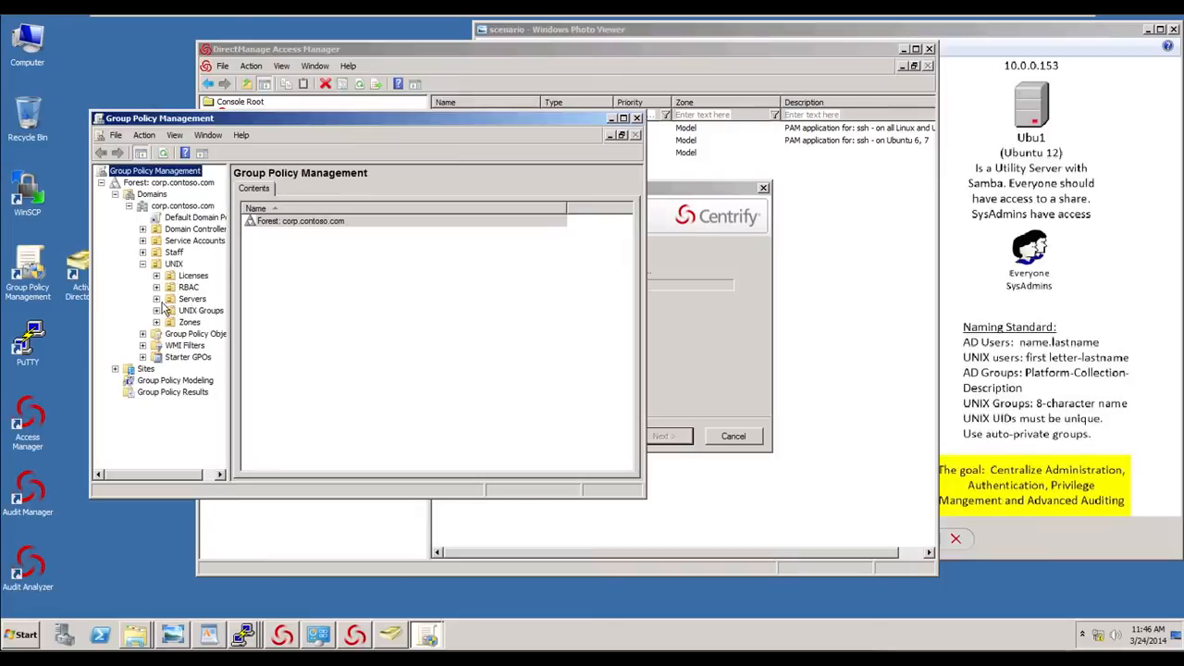
{"action": "left_click", "coordinate": [156, 299]}
{"action": "left_click", "coordinate": [202, 310]}
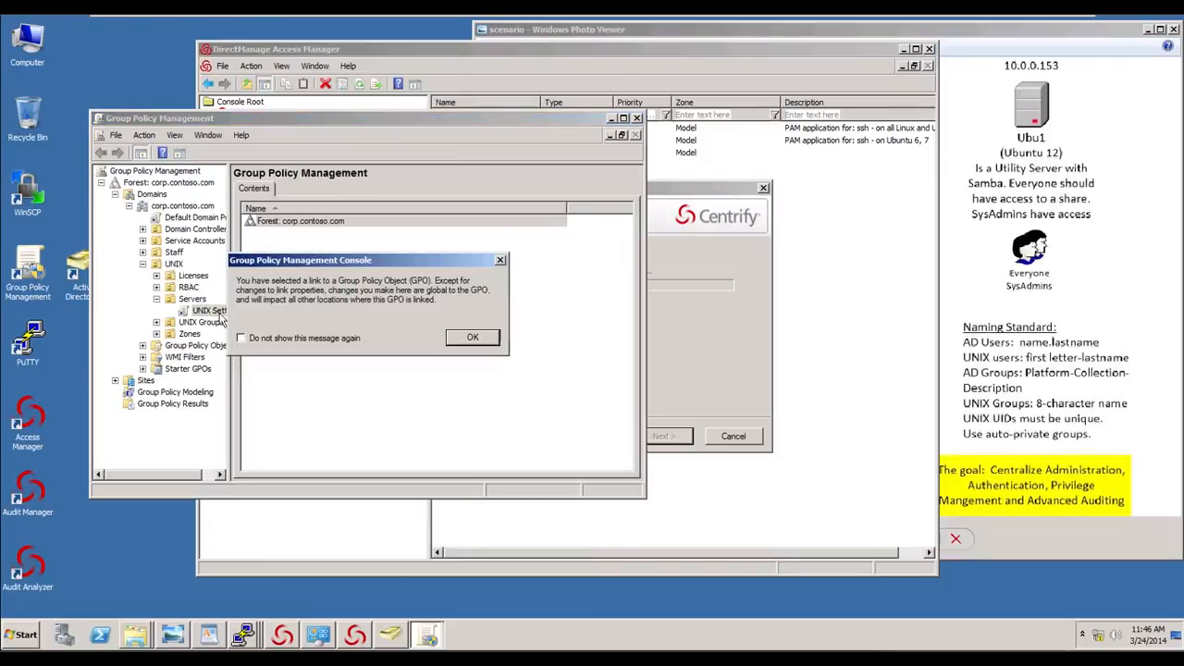
{"action": "left_click", "coordinate": [473, 336]}
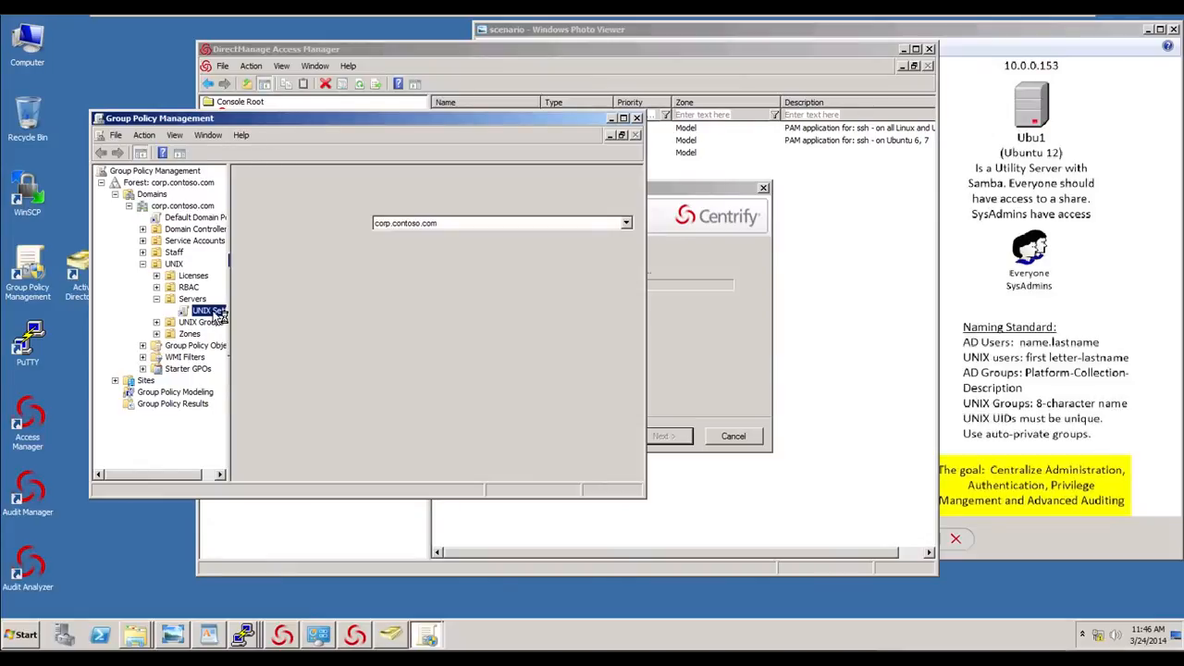
{"action": "right_click", "coordinate": [219, 316]}
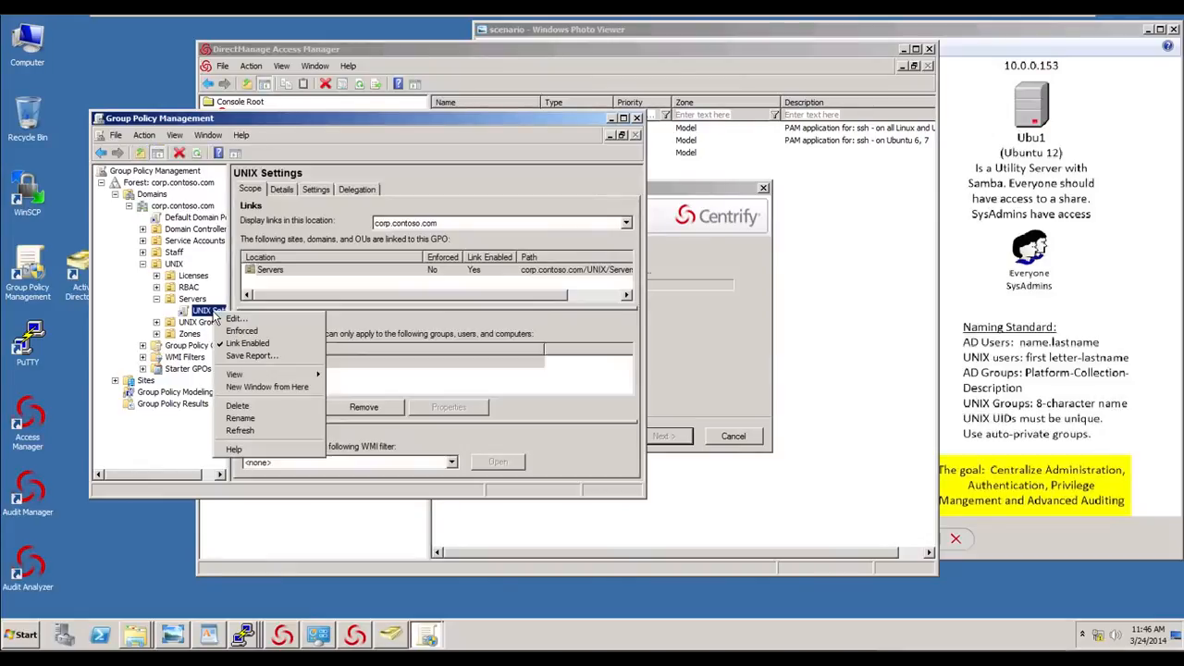
{"action": "left_click", "coordinate": [237, 322]}
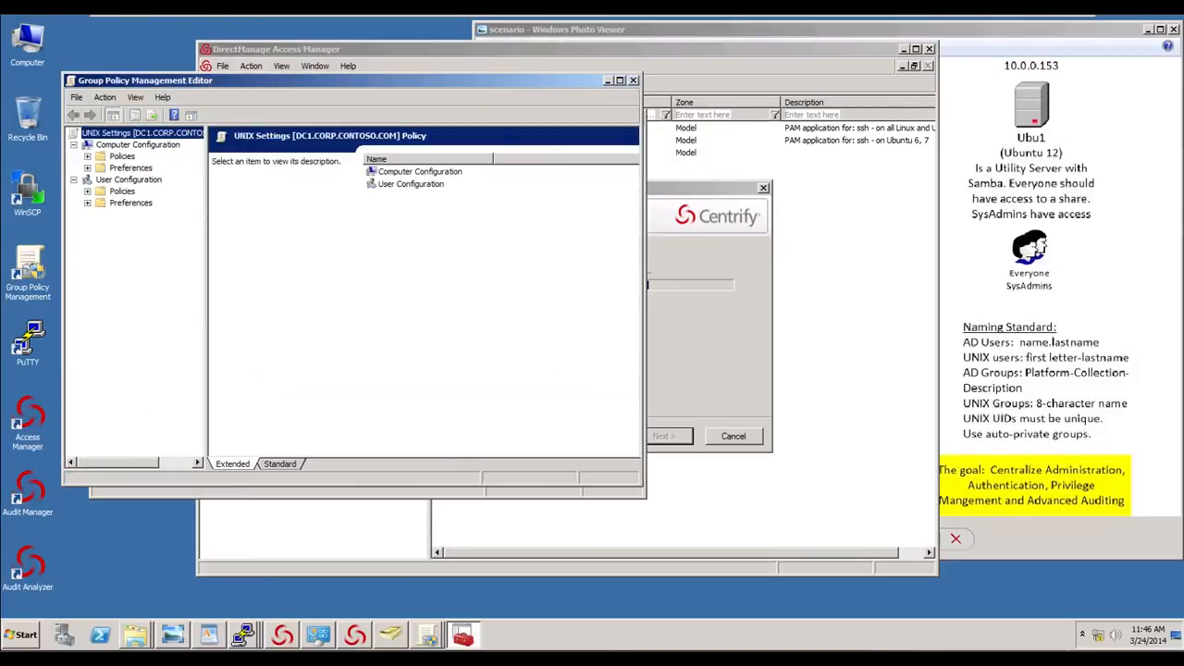
{"action": "left_click_drag", "start_coordinate": [296, 79], "coordinate": [357, 109]}
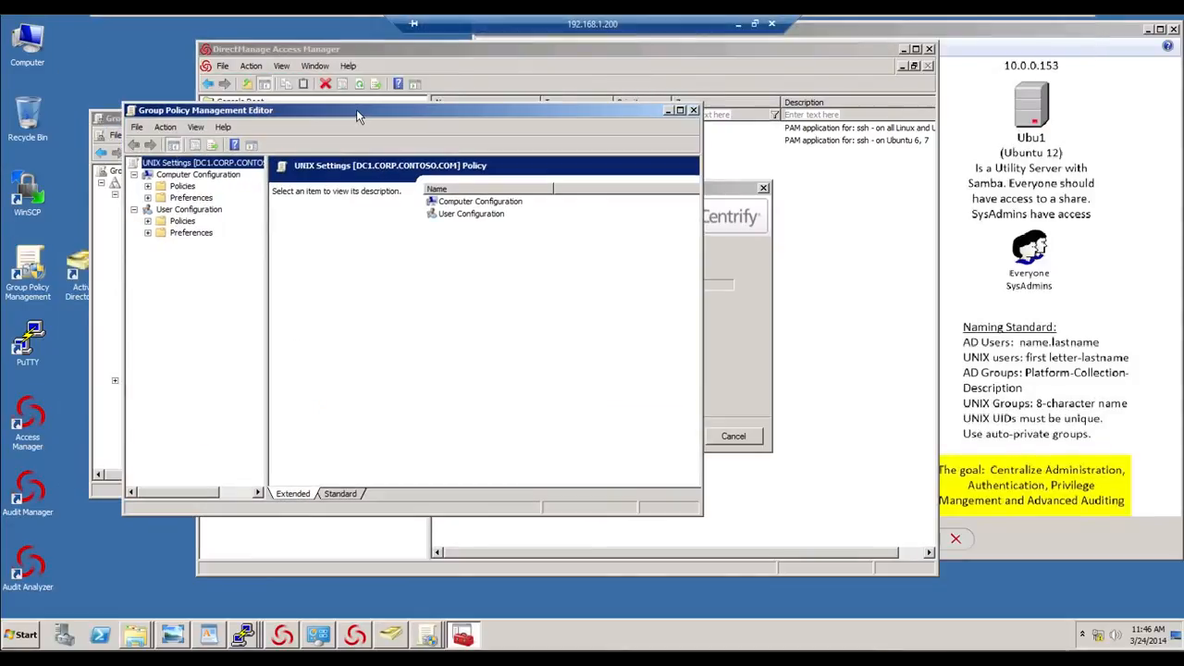
- Open Add/Remove Templates on the GPO's Centrify Settings node and add the Centrify_unix_settings template
{"action": "left_click", "coordinate": [147, 188]}
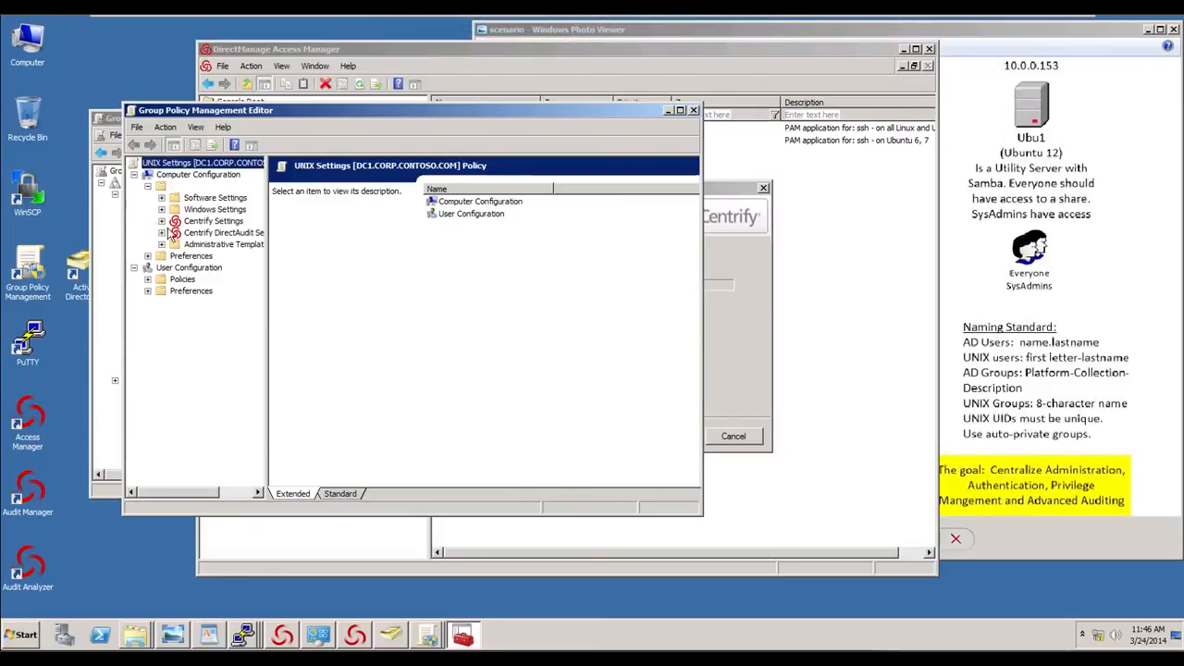
{"action": "right_click", "coordinate": [211, 222]}
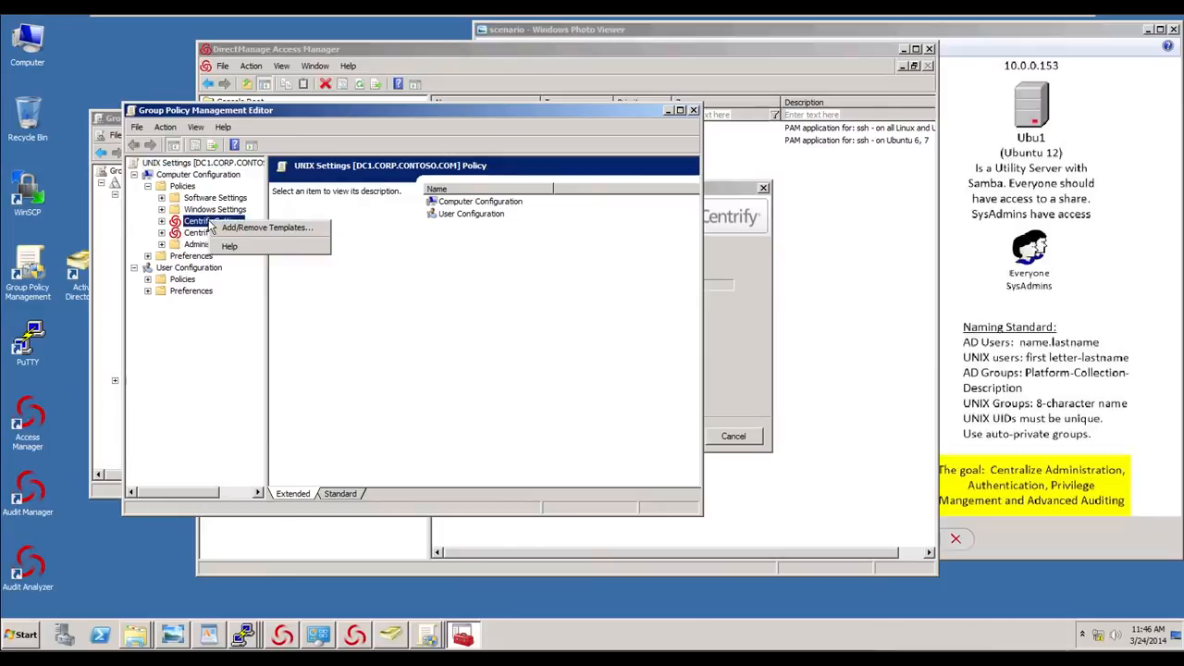
{"action": "left_click", "coordinate": [162, 222]}
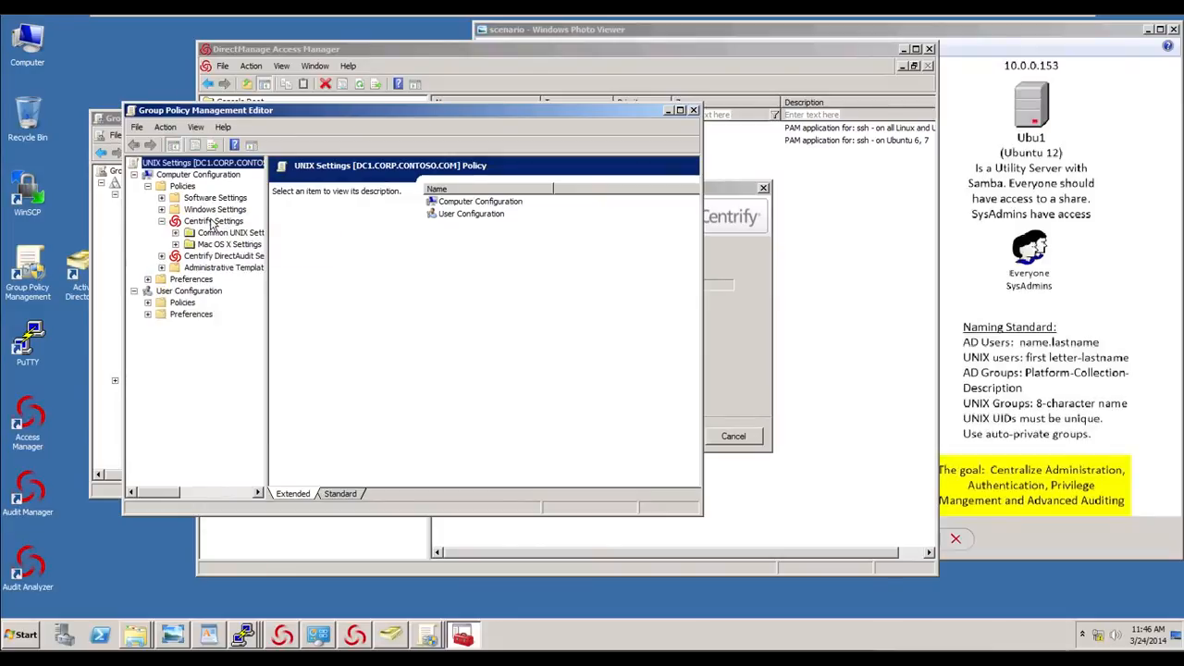
{"action": "right_click", "coordinate": [209, 222]}
{"action": "left_click", "coordinate": [245, 231]}
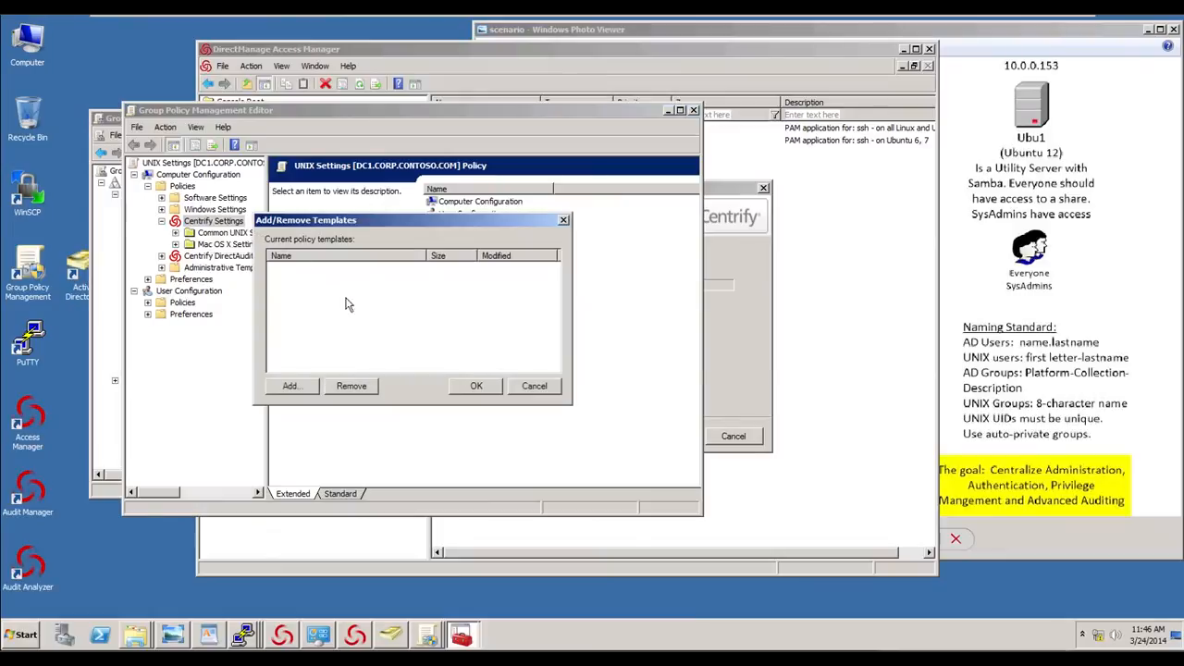
{"action": "left_click", "coordinate": [292, 387]}
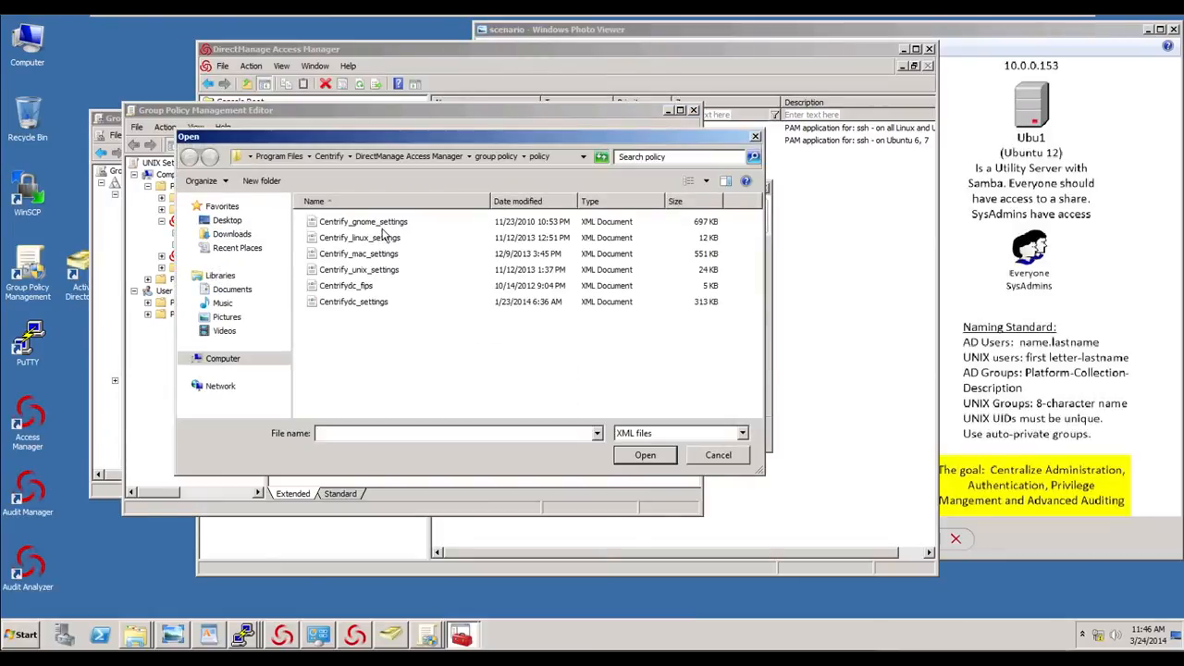
{"action": "left_click", "coordinate": [387, 225]}
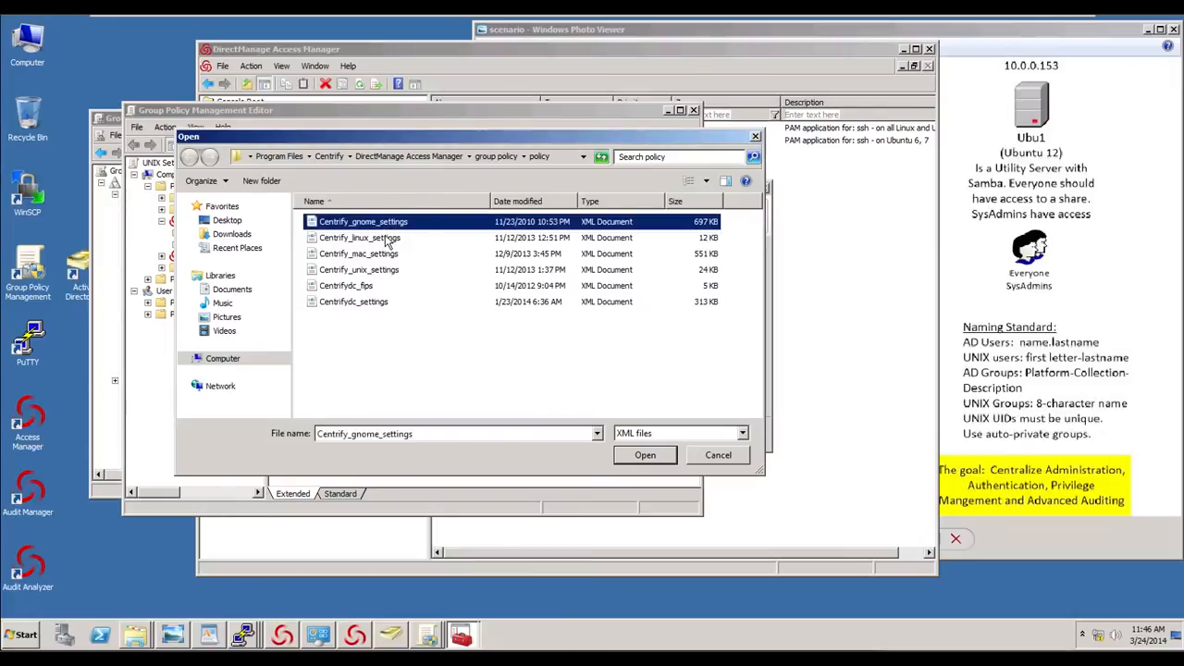
{"action": "left_click", "coordinate": [387, 238]}
{"action": "left_click", "coordinate": [380, 271]}
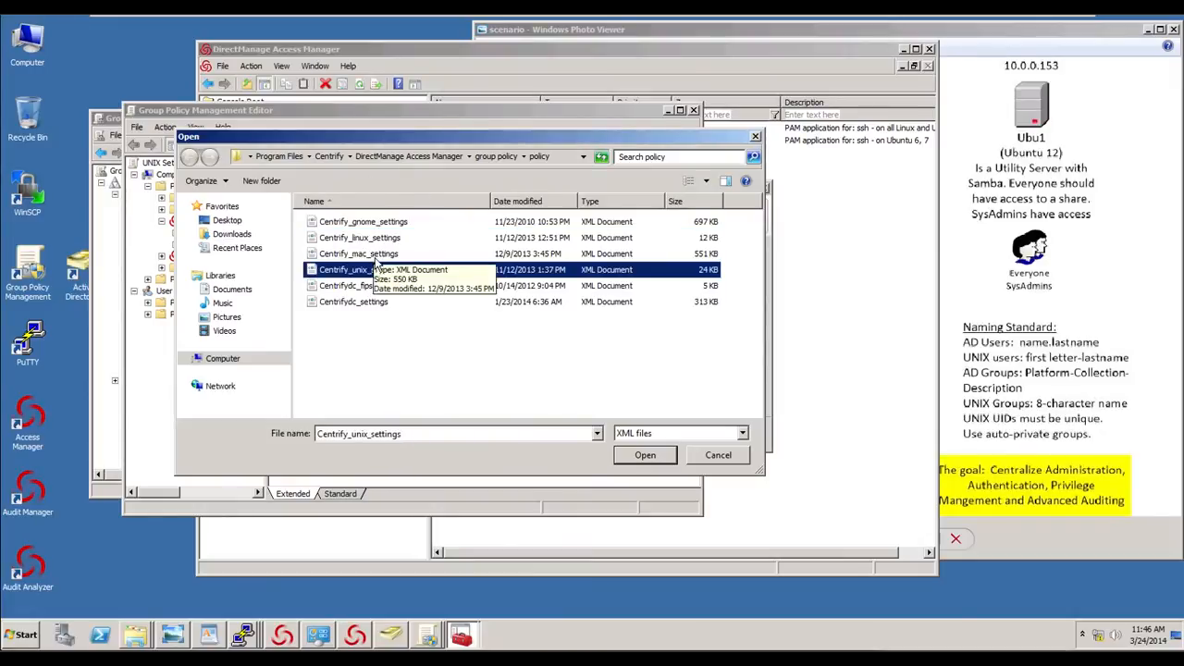
{"action": "left_click", "coordinate": [645, 455]}
- Add the Centrify_linux_settings and Centrifydc_settings templates as well and apply the template list
{"action": "left_click", "coordinate": [310, 386]}
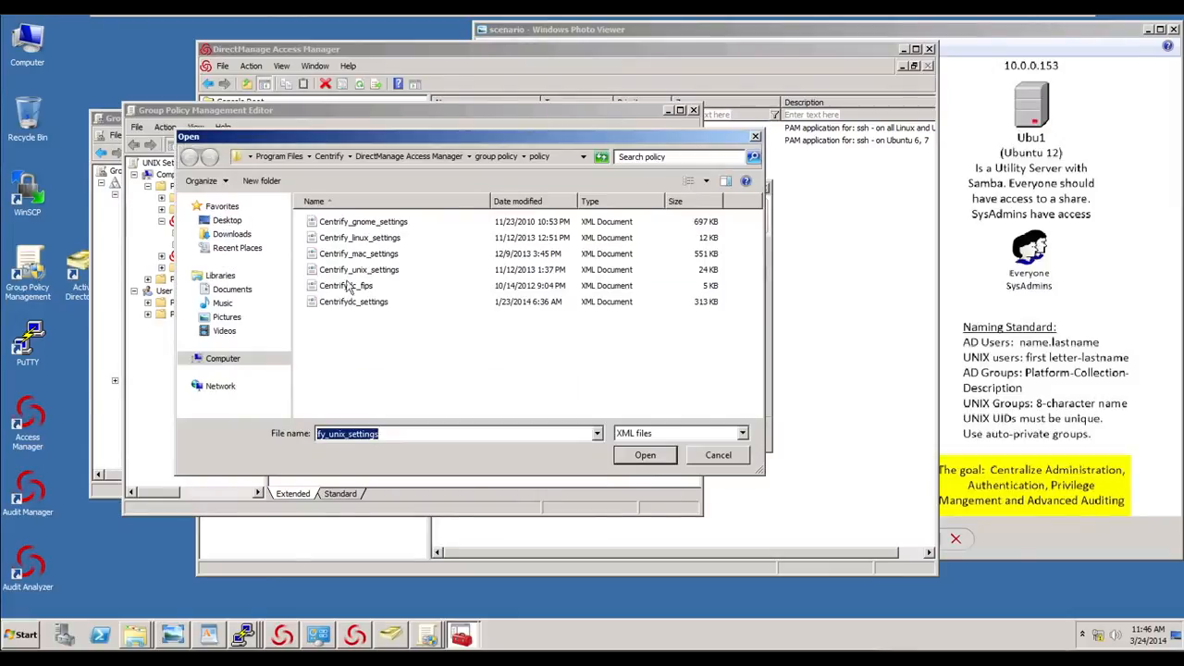
{"action": "double_click", "coordinate": [373, 238]}
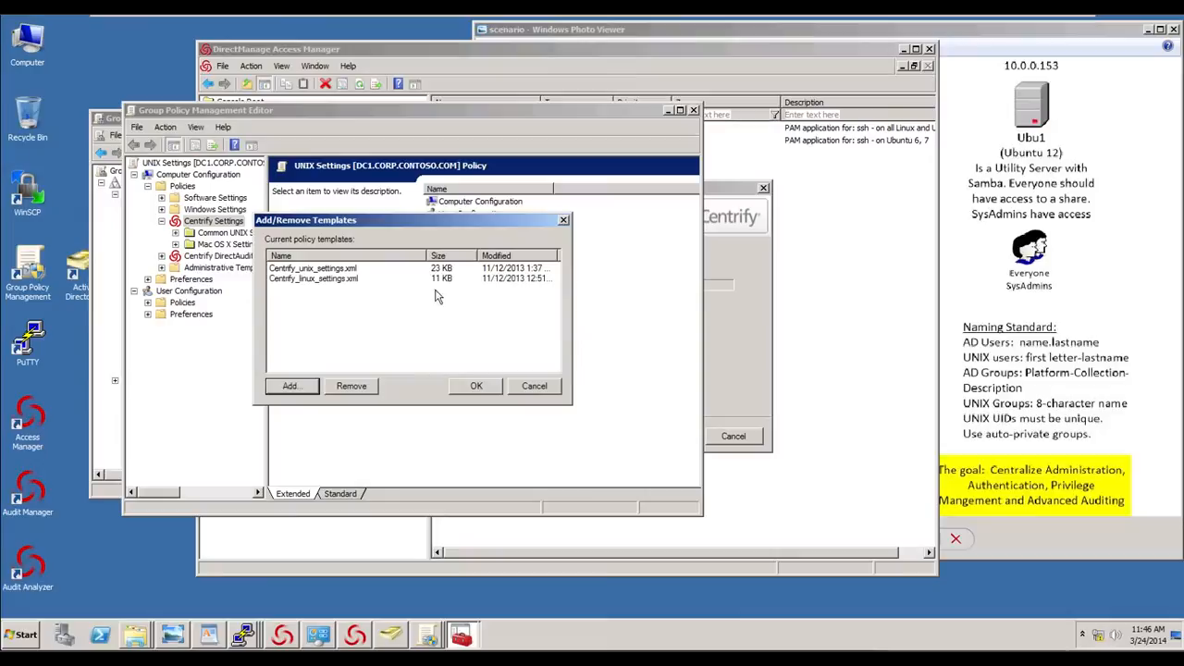
{"action": "left_click", "coordinate": [292, 386]}
{"action": "double_click", "coordinate": [350, 304]}
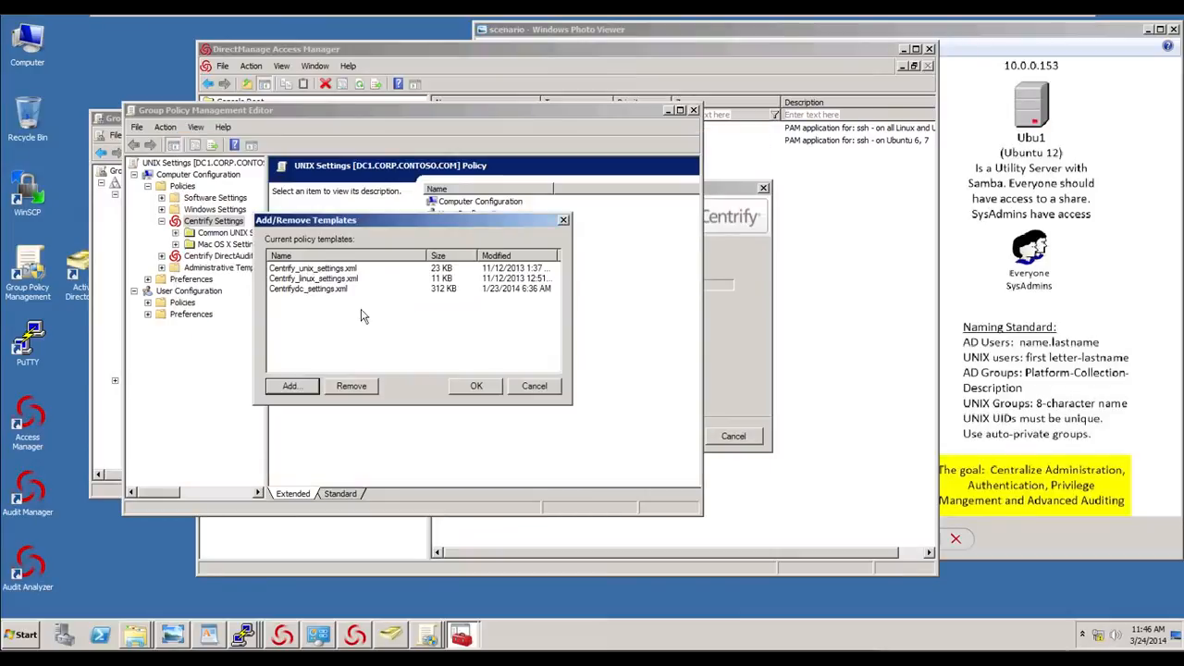
{"action": "left_click", "coordinate": [483, 391]}
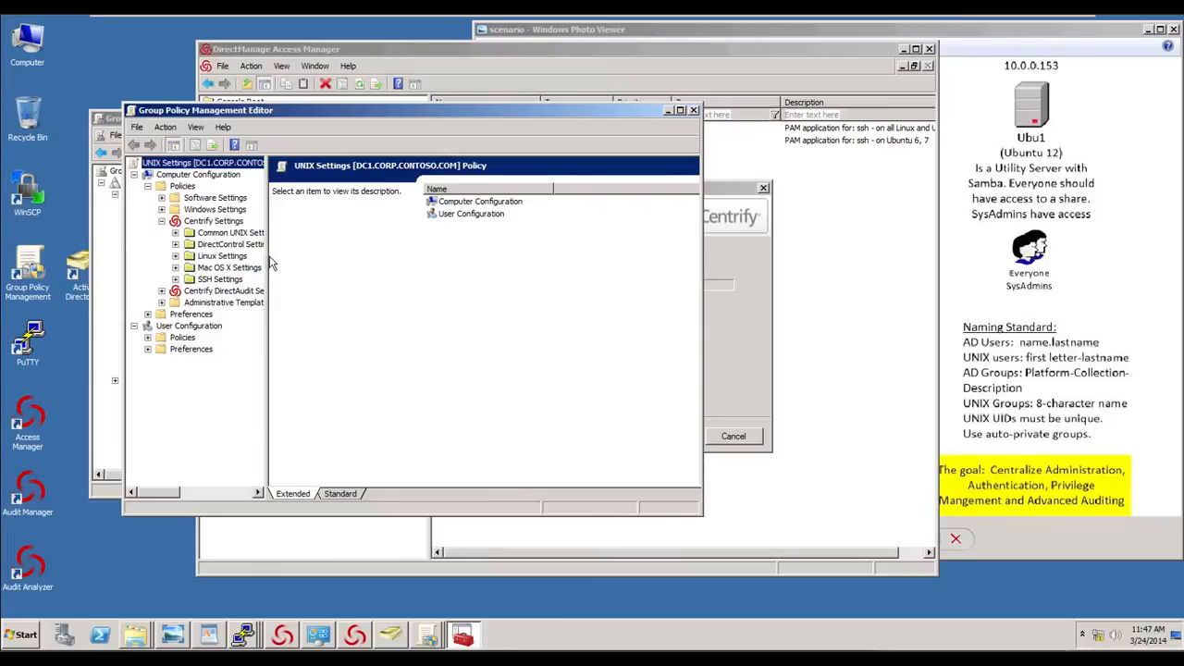
- Widen the policy tree and browse DirectControl Settings to view the Password Prompts policies
{"action": "left_click_drag", "start_coordinate": [270, 258], "coordinate": [332, 256]}
{"action": "left_click", "coordinate": [176, 245]}
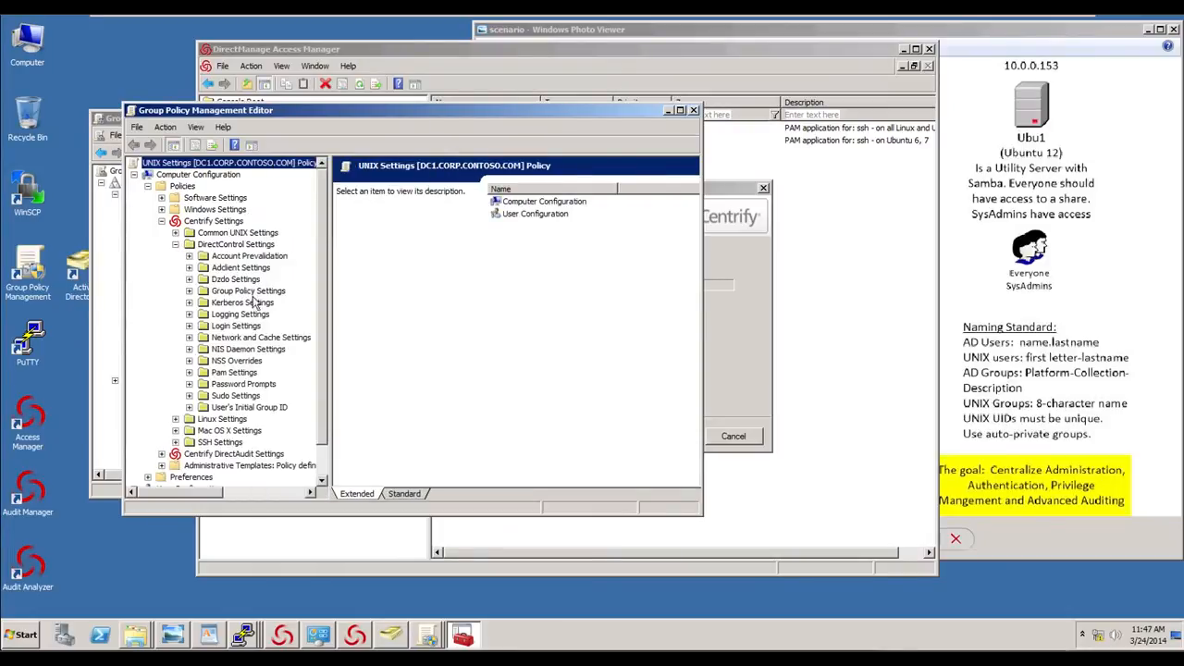
{"action": "left_click", "coordinate": [242, 385]}
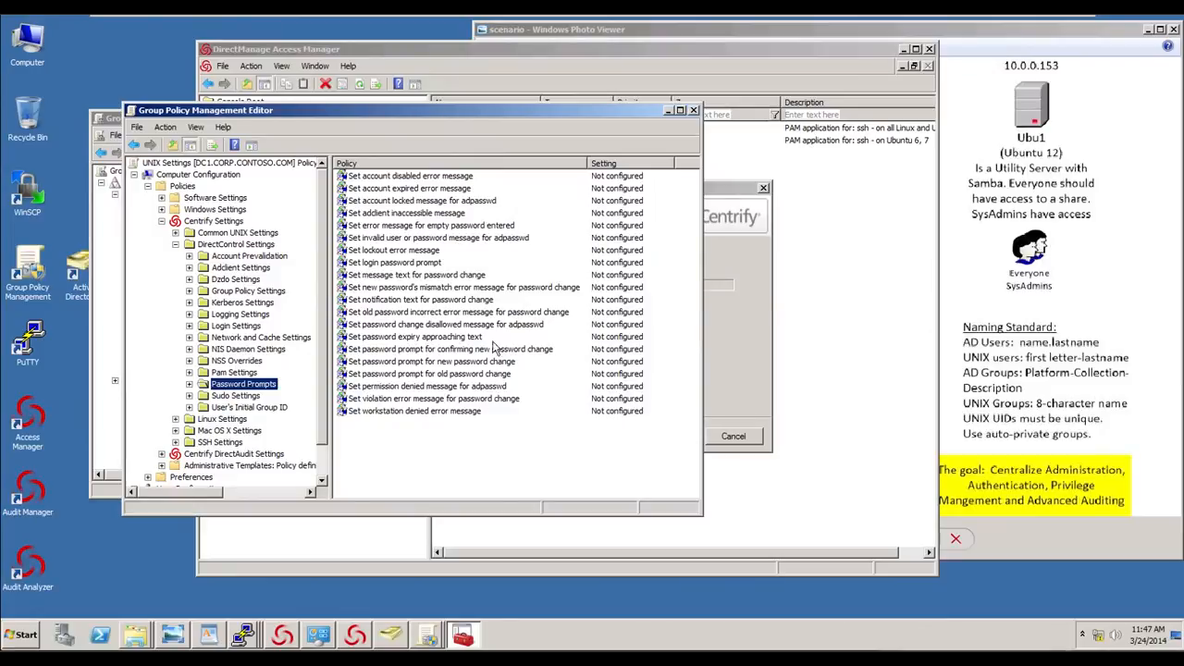
- Enable the Set login password prompt policy with its default AD Password: prompt
{"action": "double_click", "coordinate": [417, 262]}
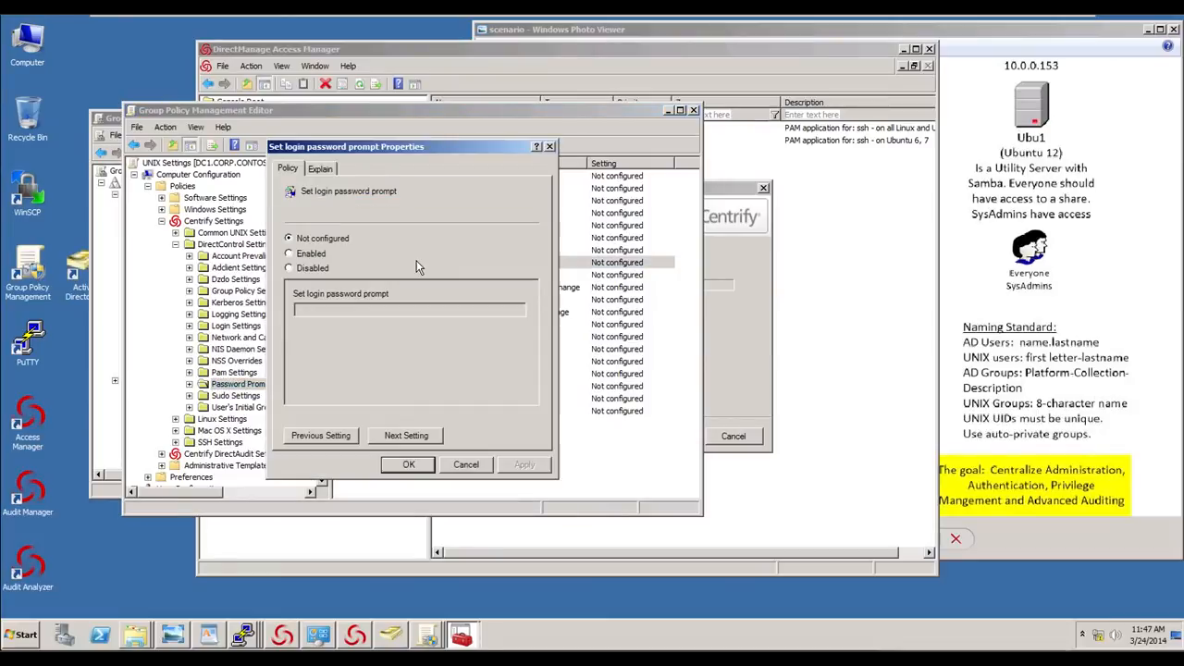
{"action": "left_click", "coordinate": [312, 255]}
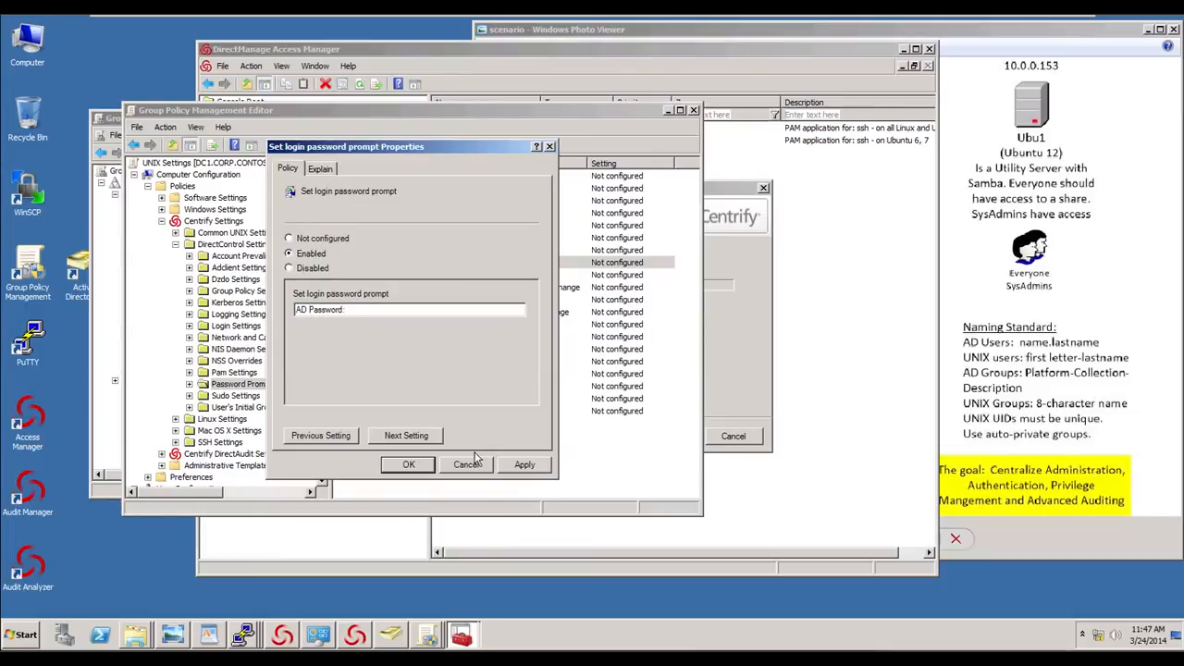
{"action": "left_click", "coordinate": [422, 466]}
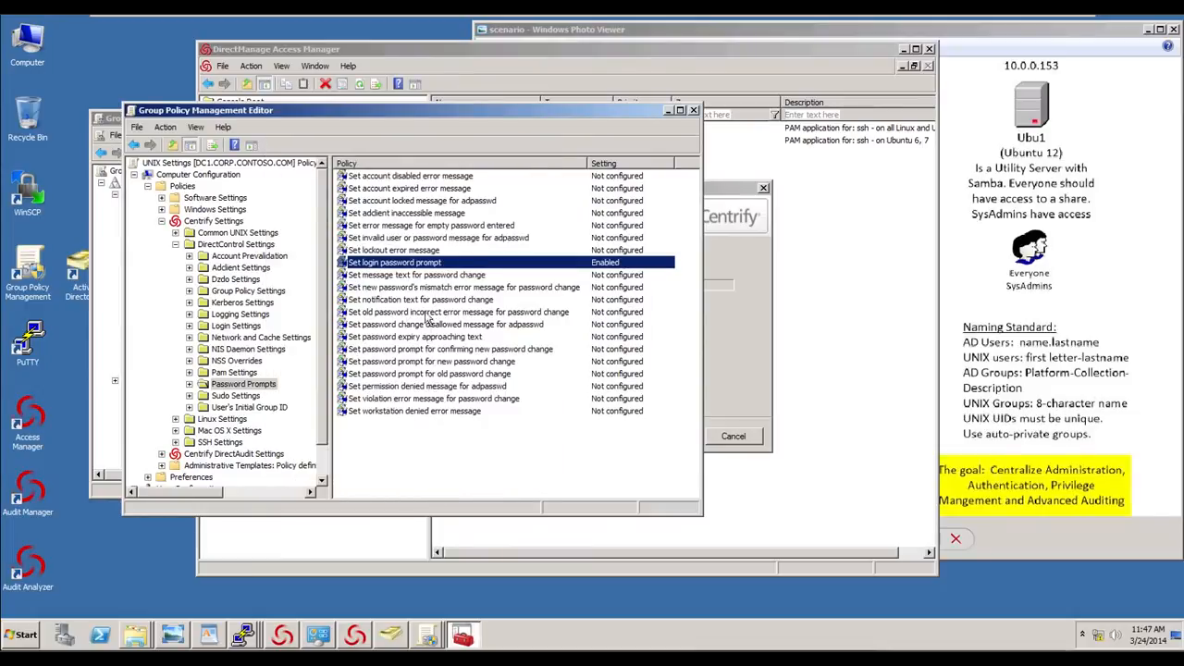
- Enable the message text for password change policy, inserting AD before password in the message
{"action": "left_click", "coordinate": [442, 276]}
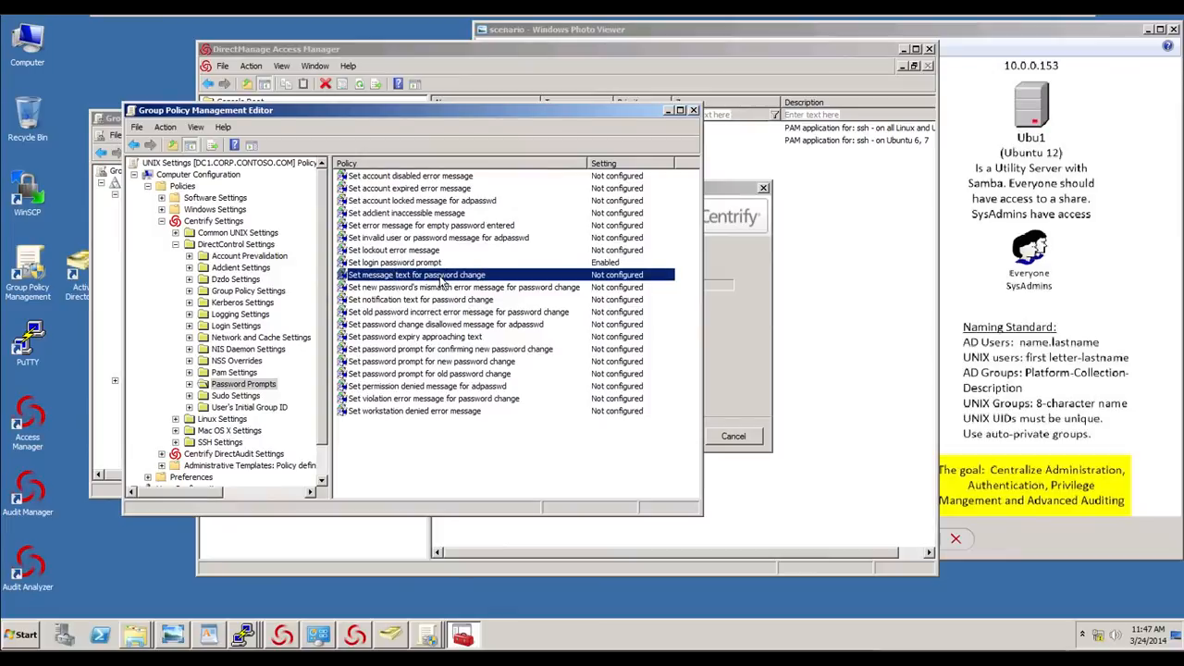
{"action": "double_click", "coordinate": [477, 275]}
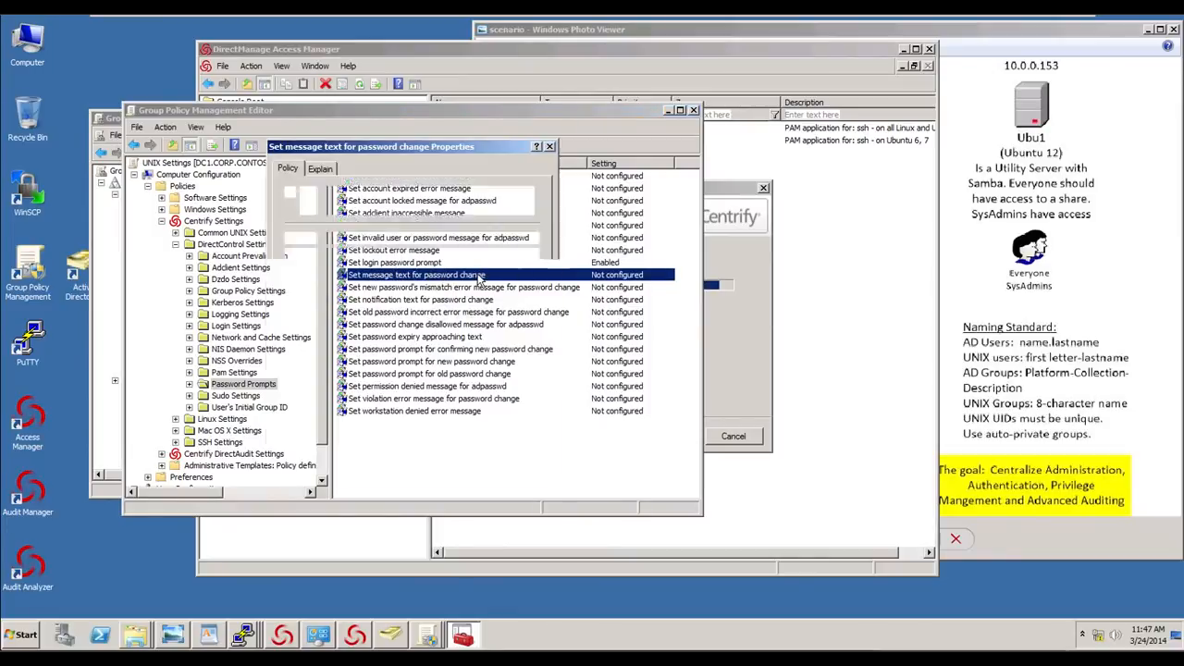
{"action": "left_click", "coordinate": [308, 254]}
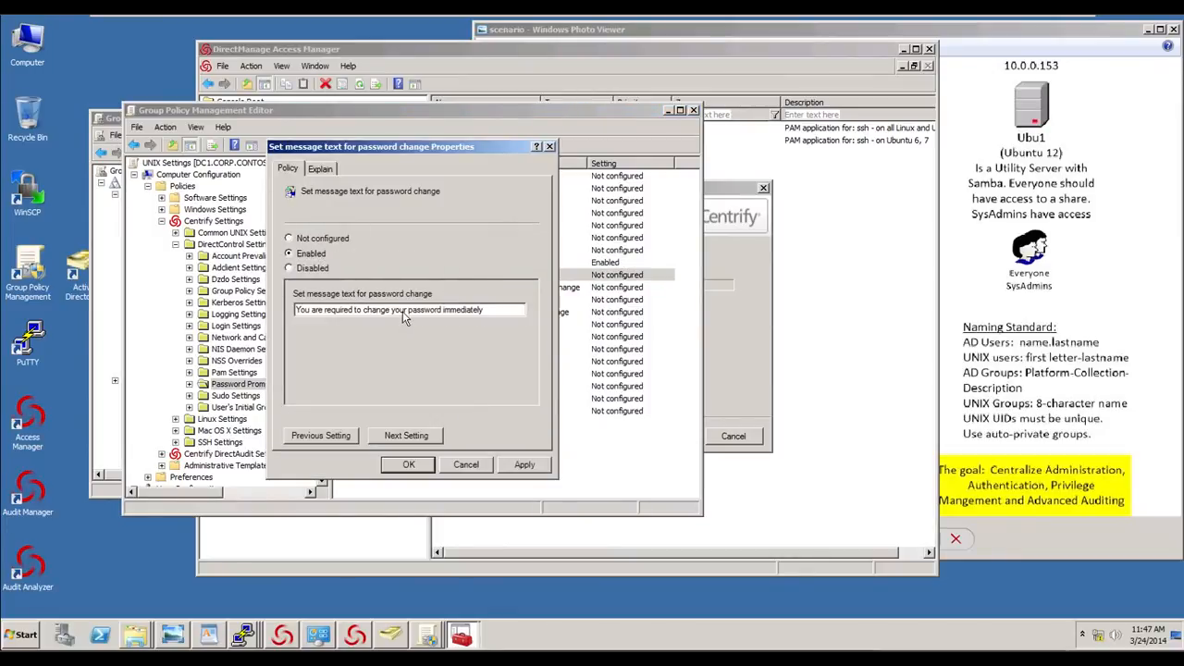
{"action": "left_click", "coordinate": [406, 310]}
{"action": "type", "text": "AD"}
{"action": "left_click", "coordinate": [403, 469]}
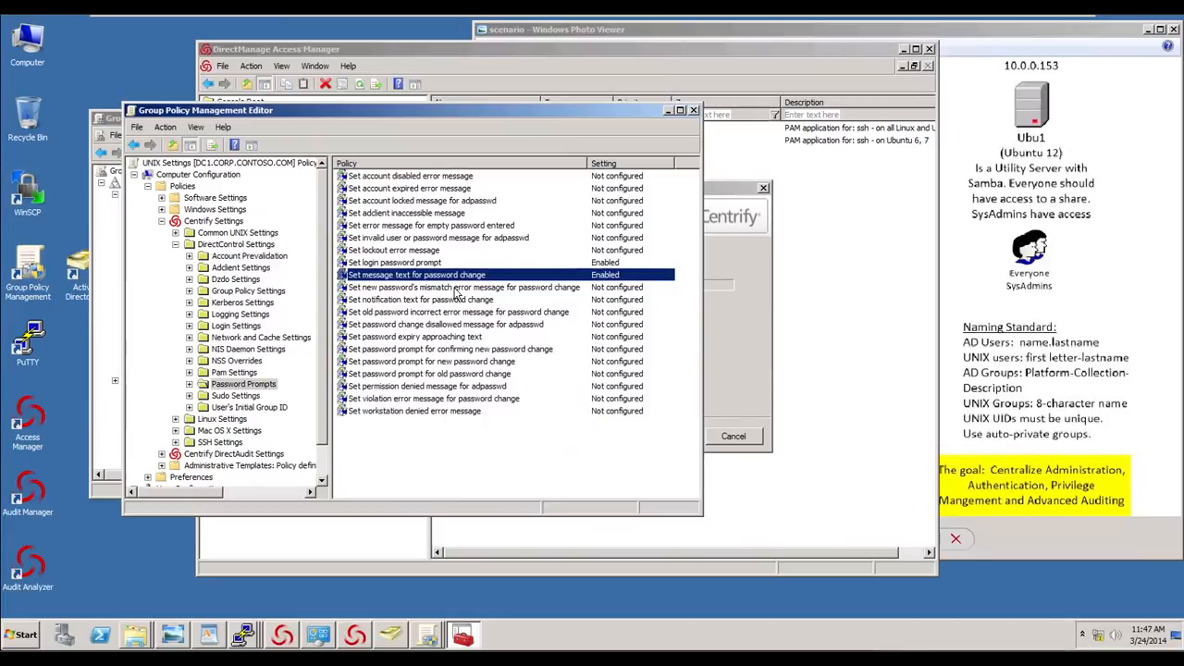
- Enable the notification text for password change policy, making it read Changing AD password for
{"action": "double_click", "coordinate": [449, 301]}
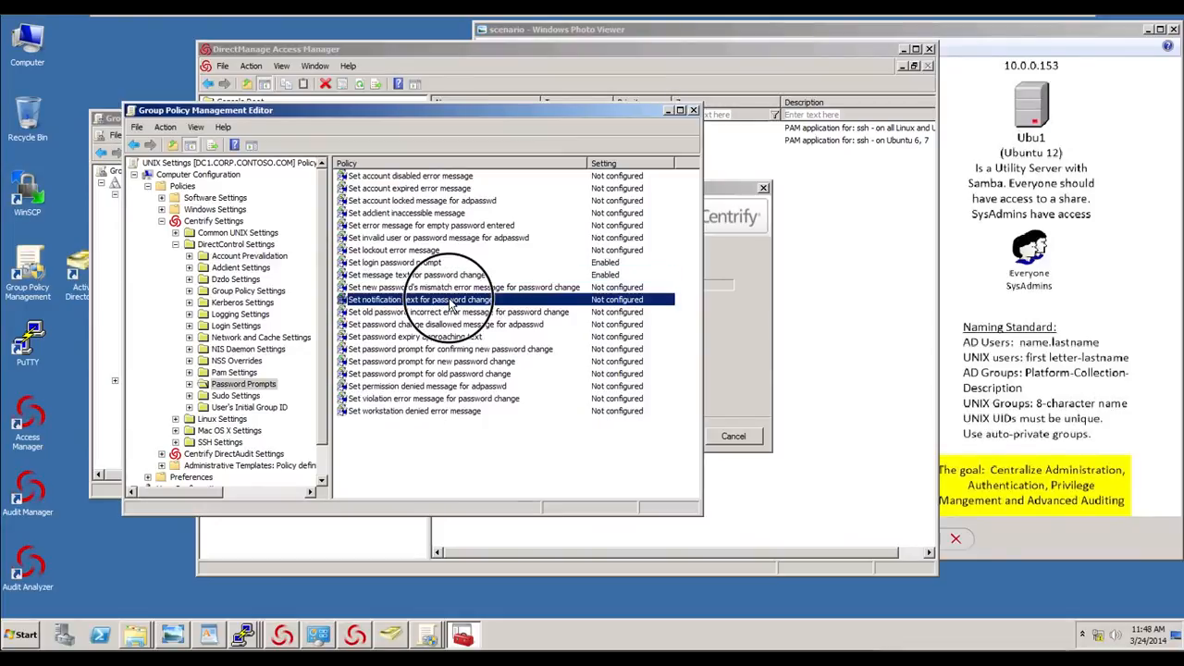
{"action": "left_click", "coordinate": [313, 254]}
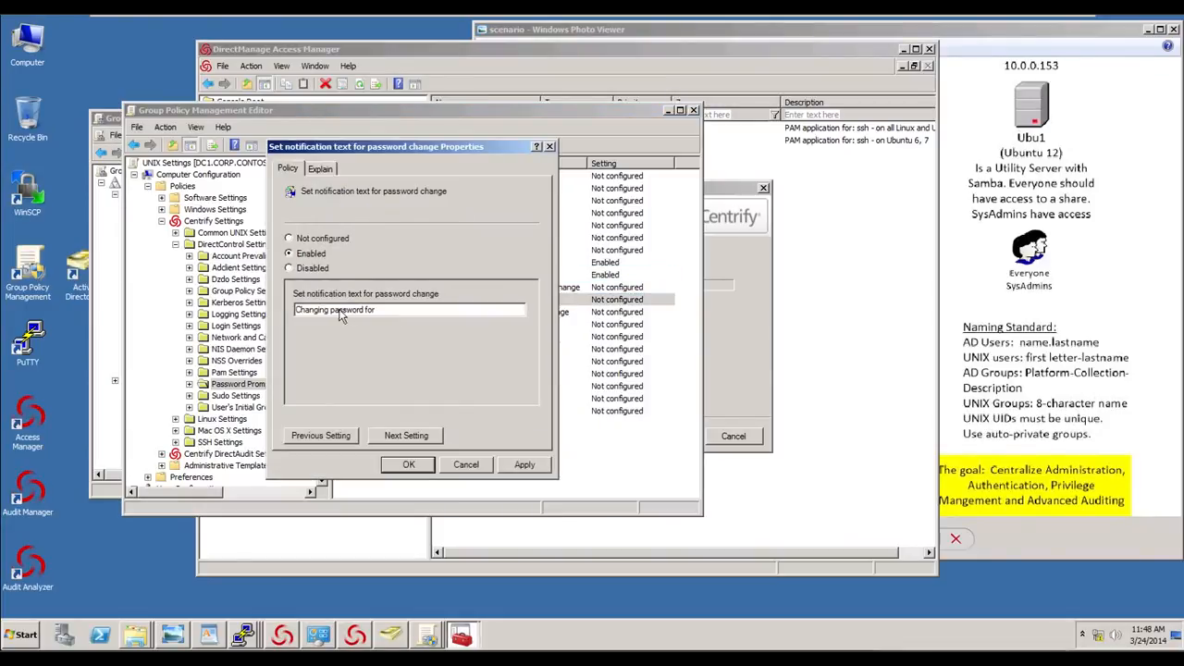
{"action": "left_click", "coordinate": [332, 311]}
{"action": "type", "text": "AD"}
{"action": "left_click", "coordinate": [408, 466]}
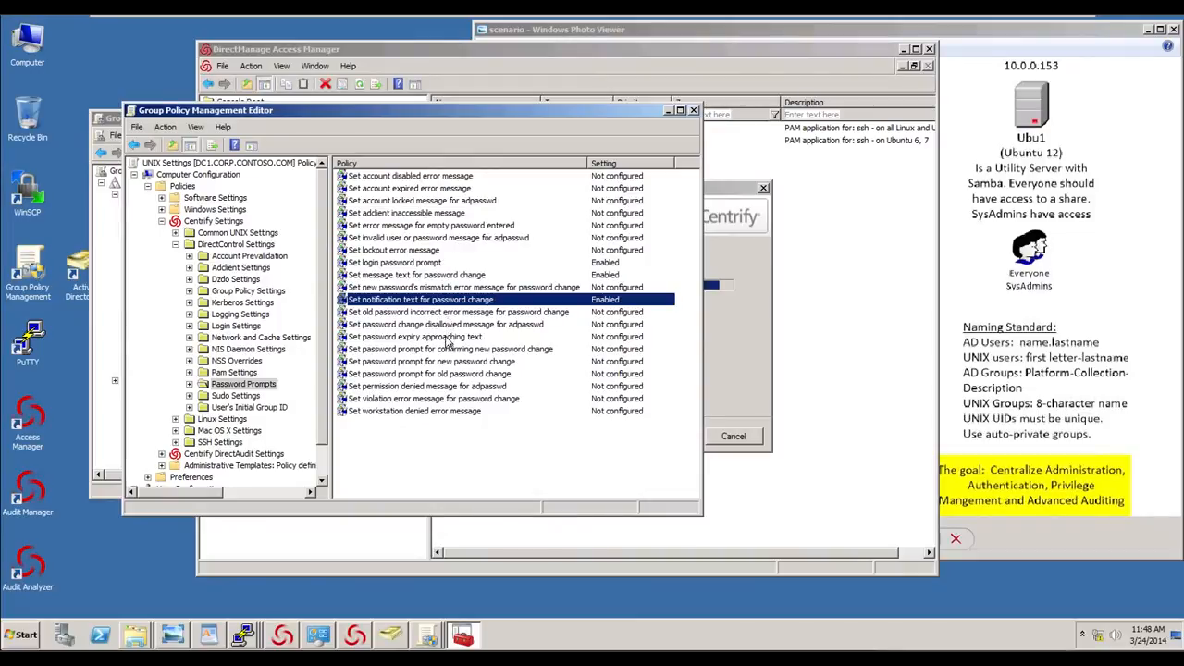
- Enable the password expiry approaching text as Your AD Password will expire in %d days
{"action": "left_click", "coordinate": [448, 338]}
{"action": "double_click", "coordinate": [454, 339]}
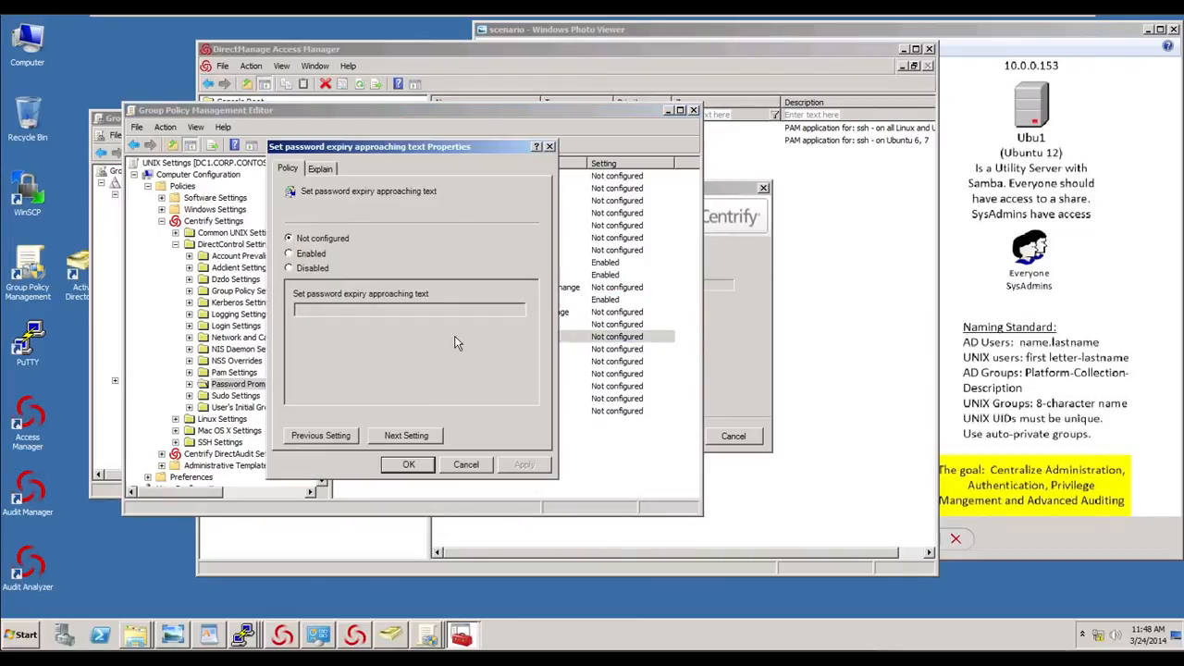
{"action": "left_click", "coordinate": [317, 254]}
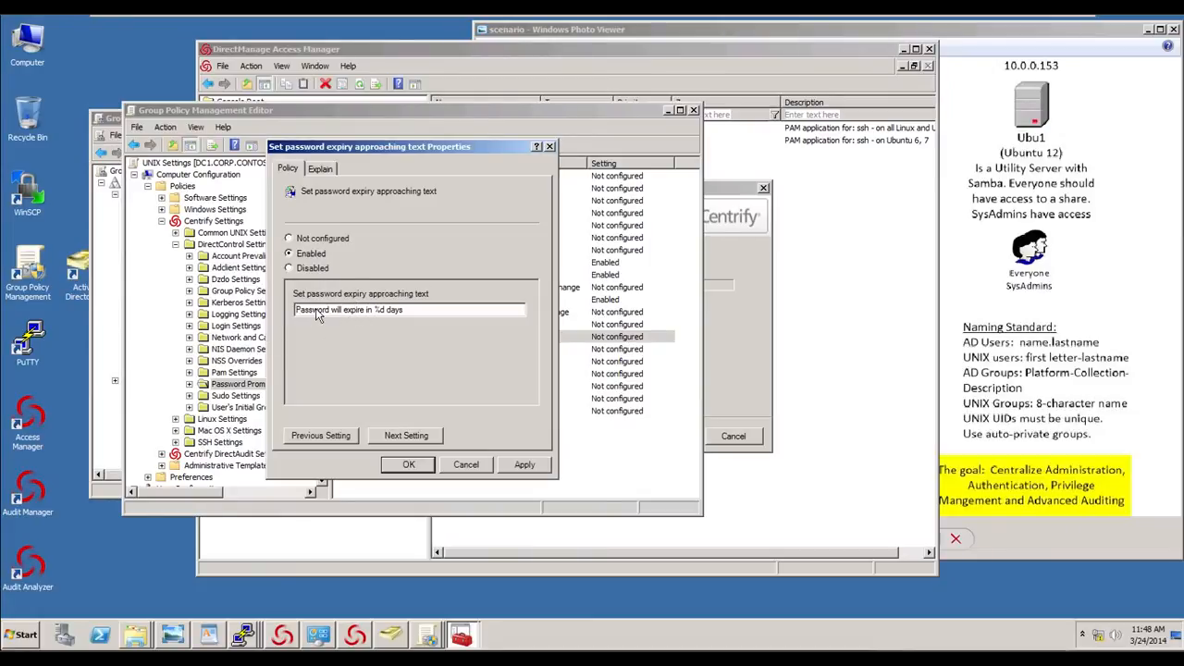
{"action": "type", "text": "Y"}
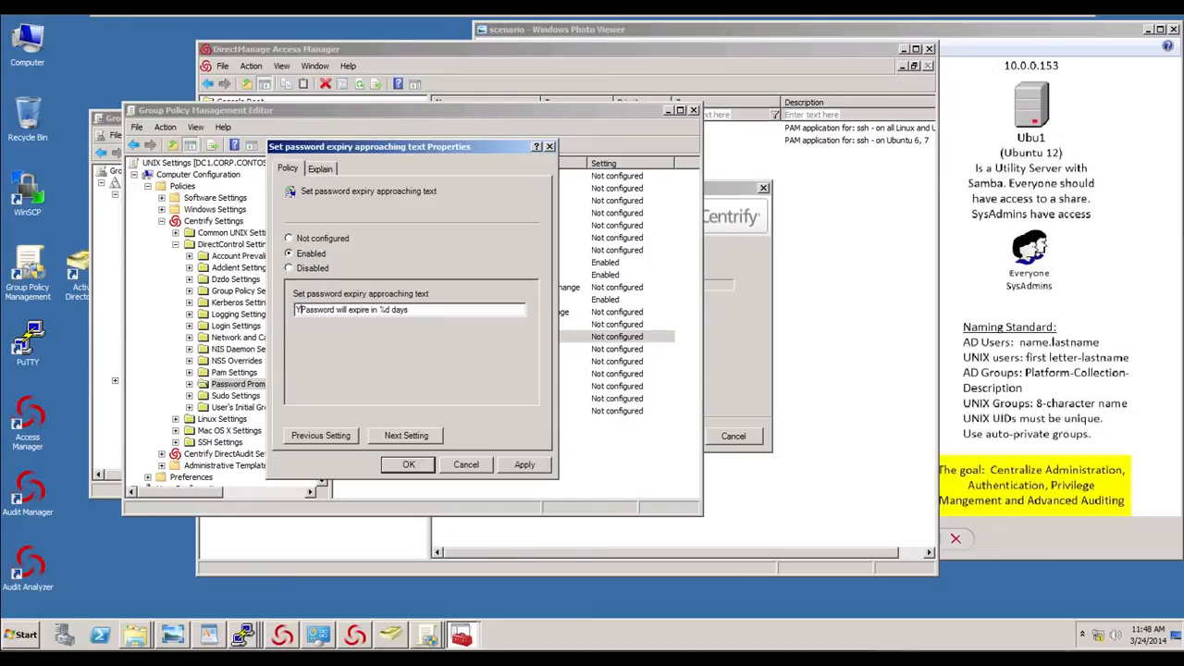
{"action": "type", "text": "our AD"}
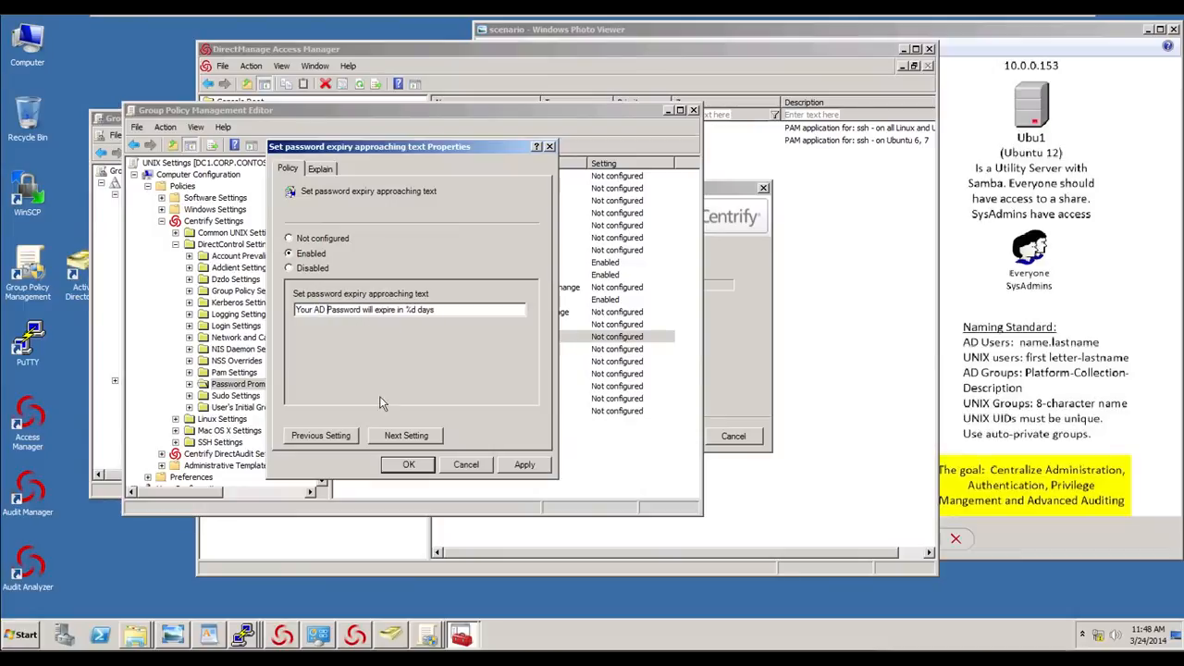
{"action": "left_click", "coordinate": [426, 464]}
- Enable the prompt for confirming new password change, inserting AD before password
{"action": "double_click", "coordinate": [420, 352]}
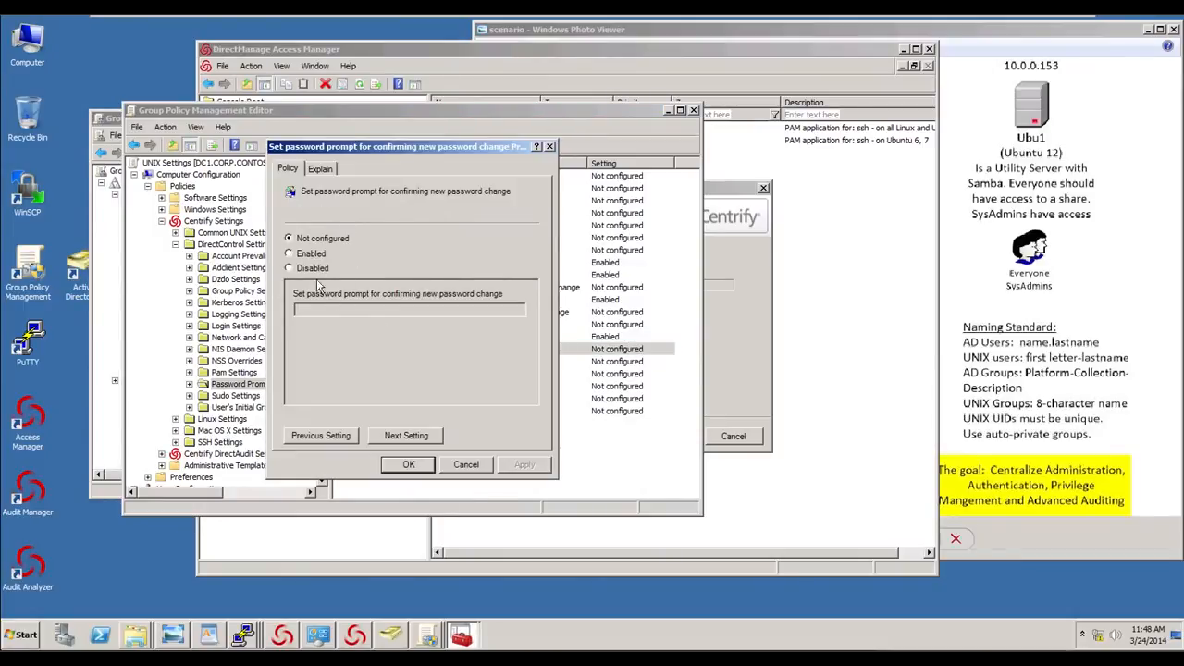
{"action": "left_click", "coordinate": [289, 254]}
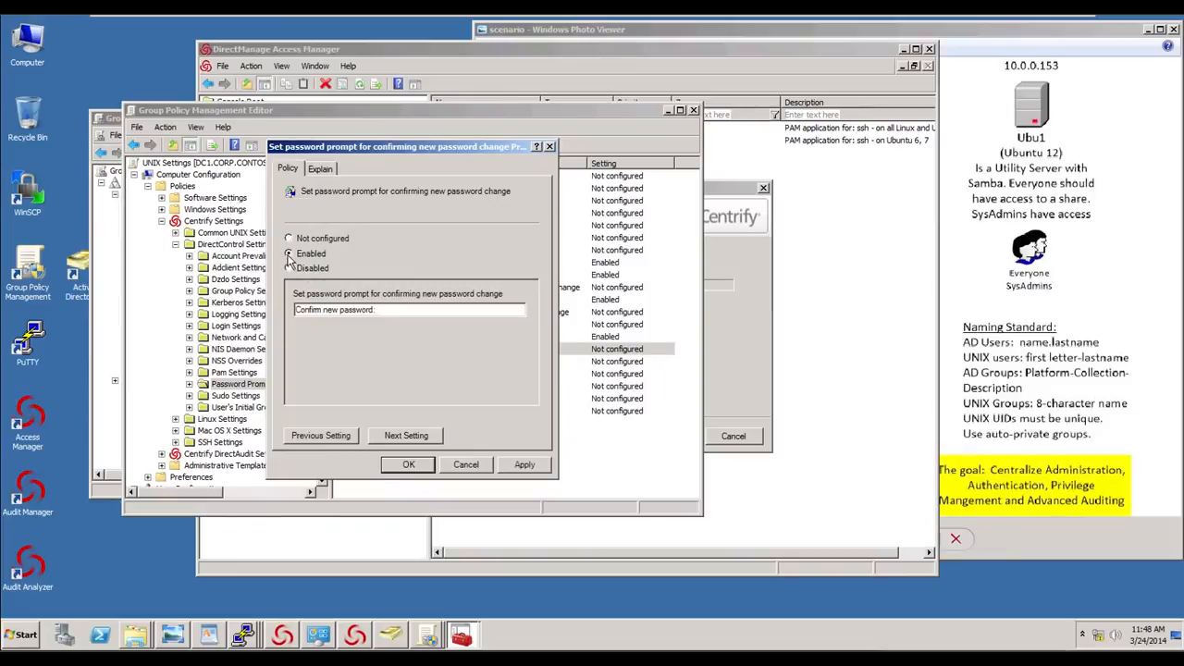
{"action": "left_click", "coordinate": [338, 313]}
{"action": "type", "text": "AD"}
{"action": "left_click", "coordinate": [408, 465]}
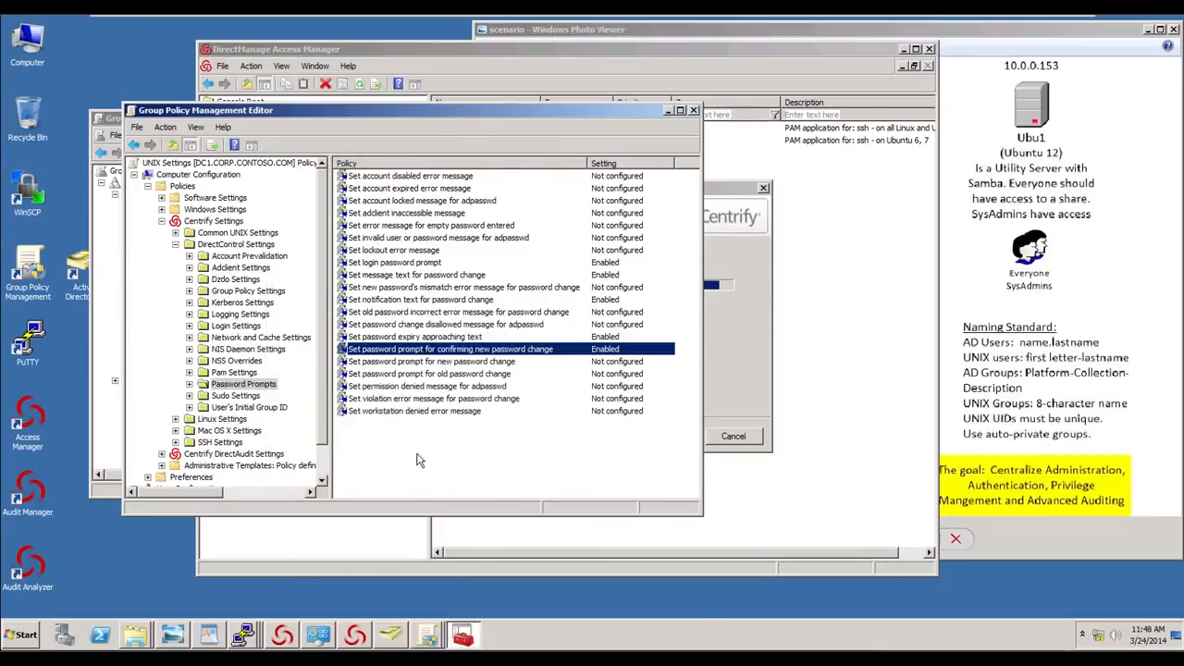
- Enable the prompt for new password change as Enter new AD password:
{"action": "double_click", "coordinate": [430, 362]}
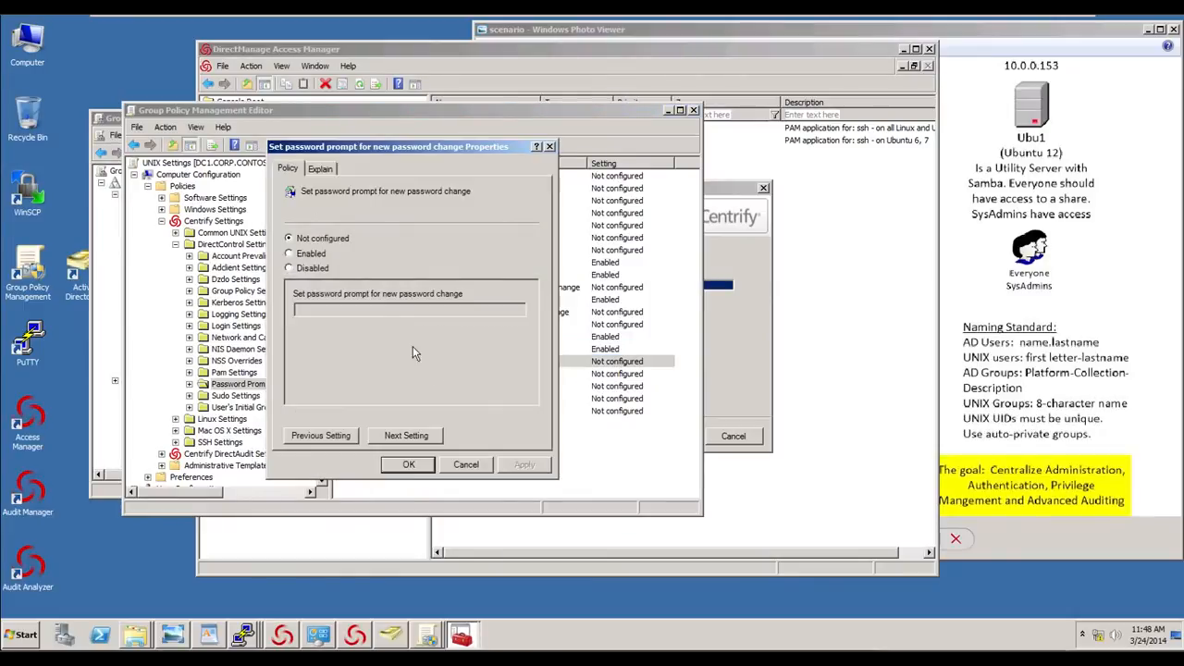
{"action": "left_click", "coordinate": [311, 253]}
{"action": "left_click", "coordinate": [332, 311]}
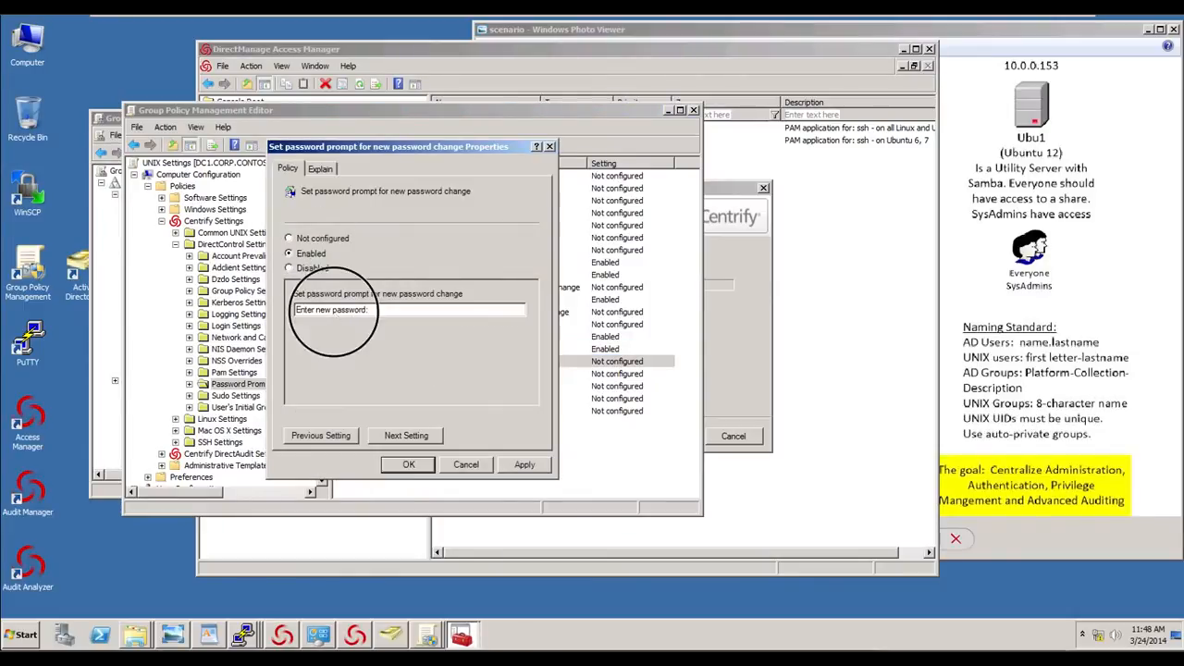
{"action": "type", "text": "AD"}
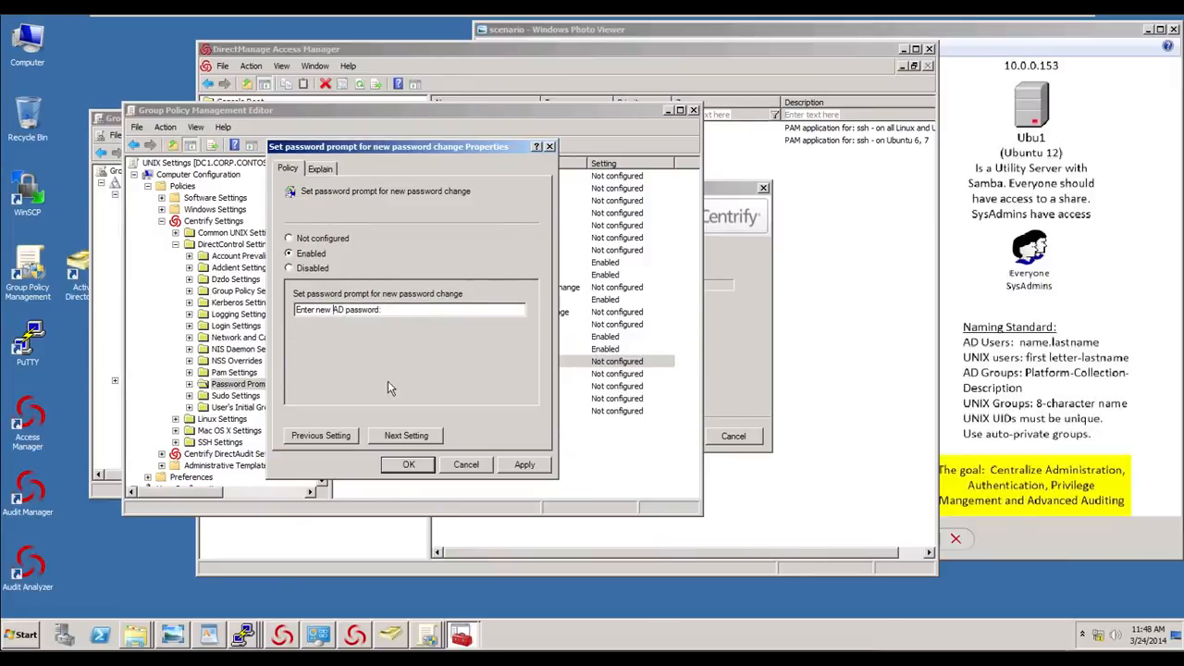
{"action": "left_click", "coordinate": [410, 465]}
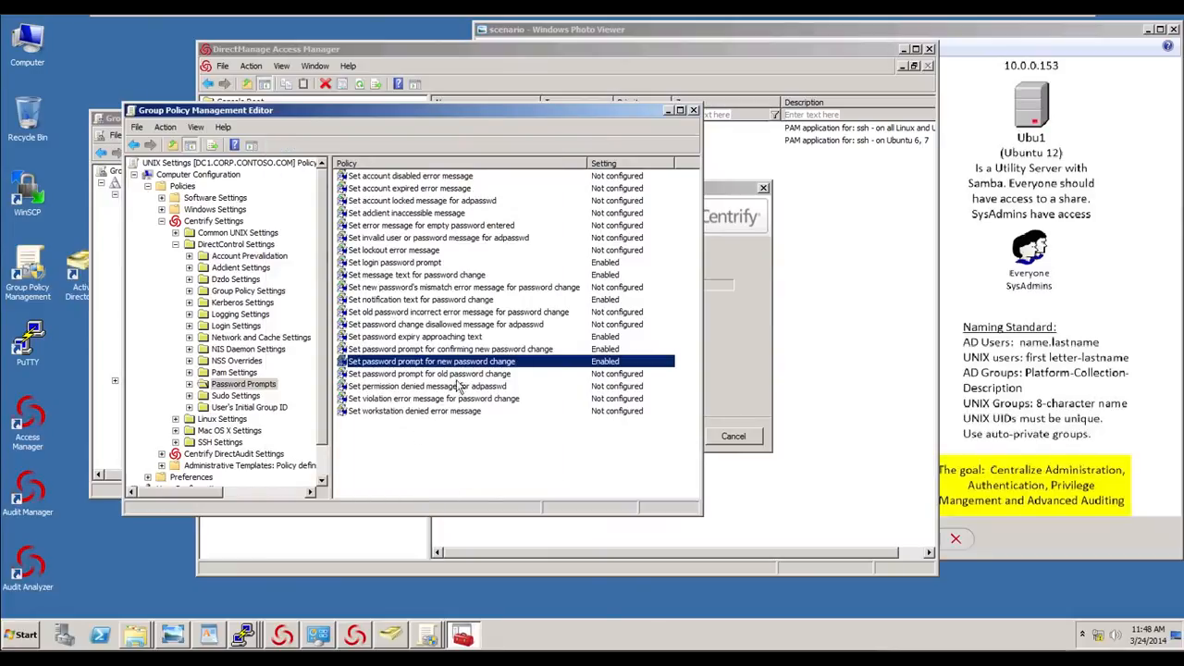
- Enable the prompt for old password change as (current) AD password:
{"action": "double_click", "coordinate": [463, 375]}
{"action": "left_click", "coordinate": [309, 255]}
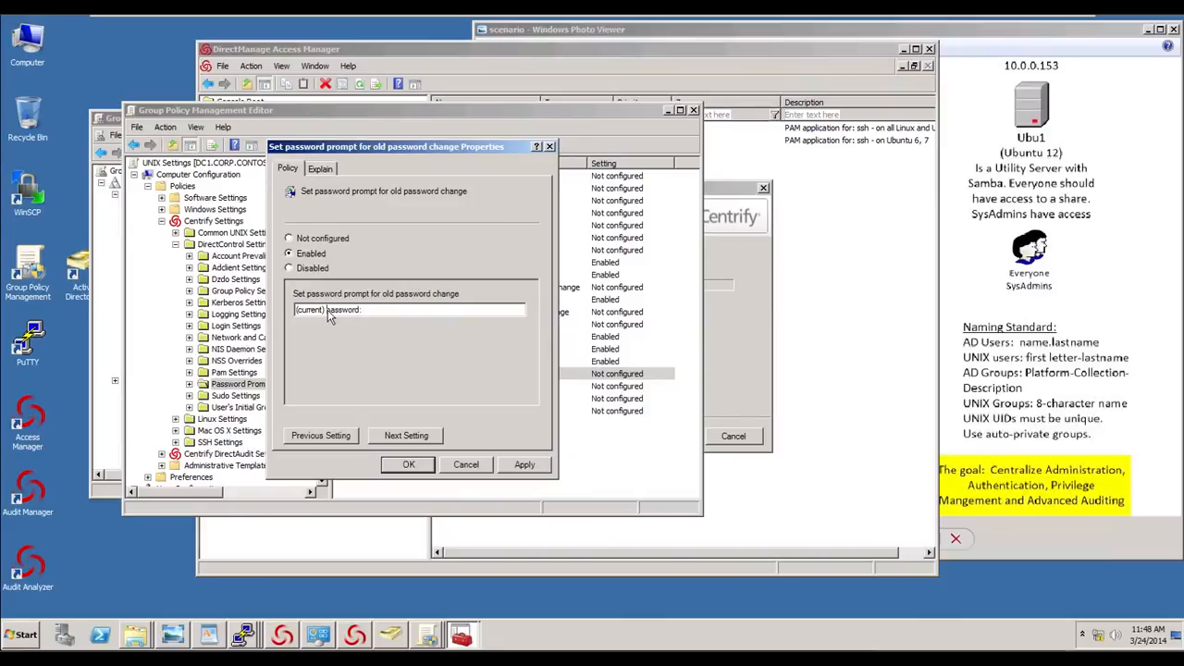
{"action": "left_click", "coordinate": [327, 310]}
{"action": "type", "text": "AD"}
{"action": "left_click", "coordinate": [408, 465]}
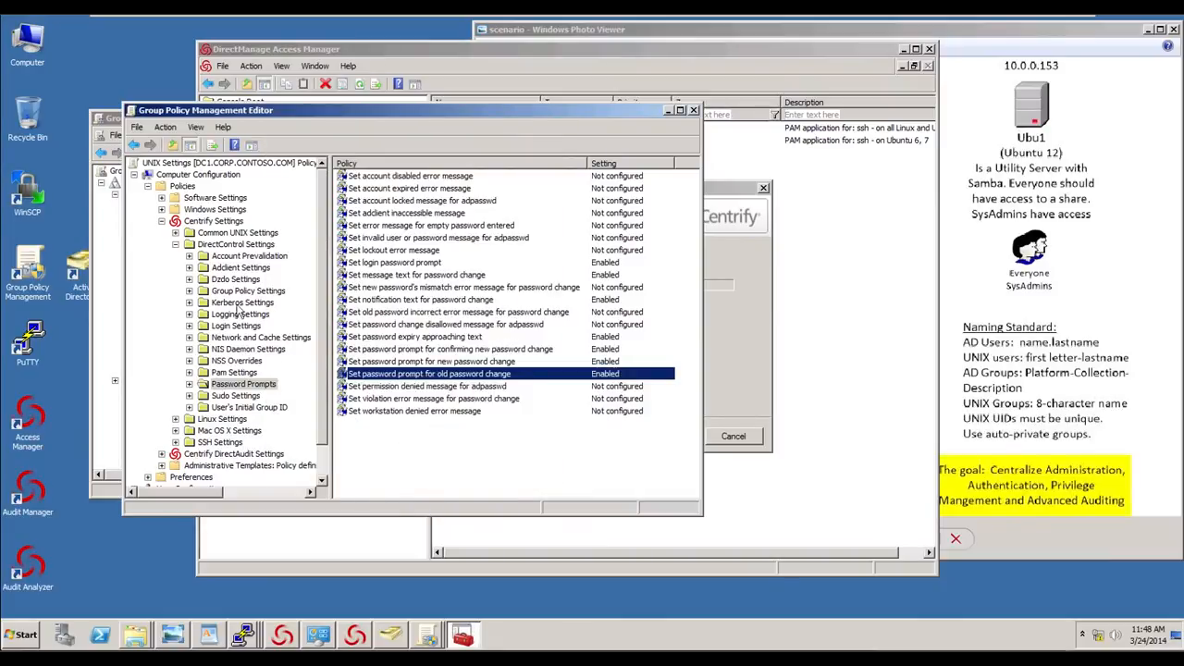
- Try to enable the DirectAudit Common Settings Installation policy by browsing for a DirectAudit installation
{"action": "left_click", "coordinate": [176, 244]}
{"action": "left_click", "coordinate": [162, 292]}
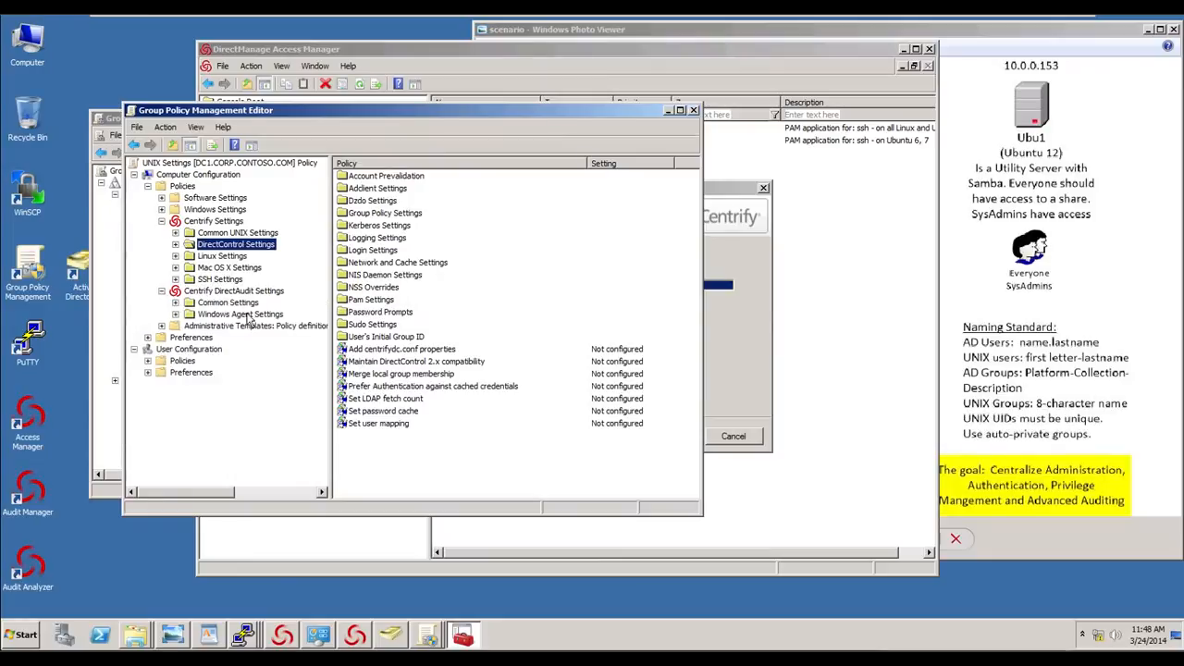
{"action": "left_click", "coordinate": [213, 303]}
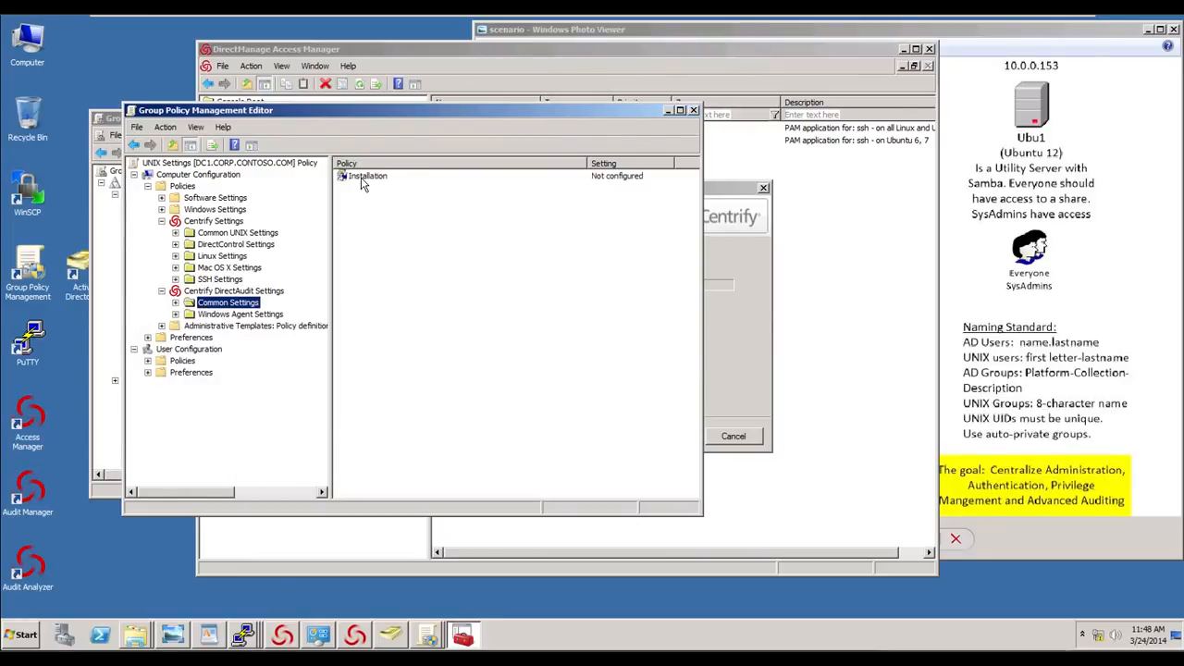
{"action": "double_click", "coordinate": [362, 178]}
{"action": "left_click", "coordinate": [415, 196]}
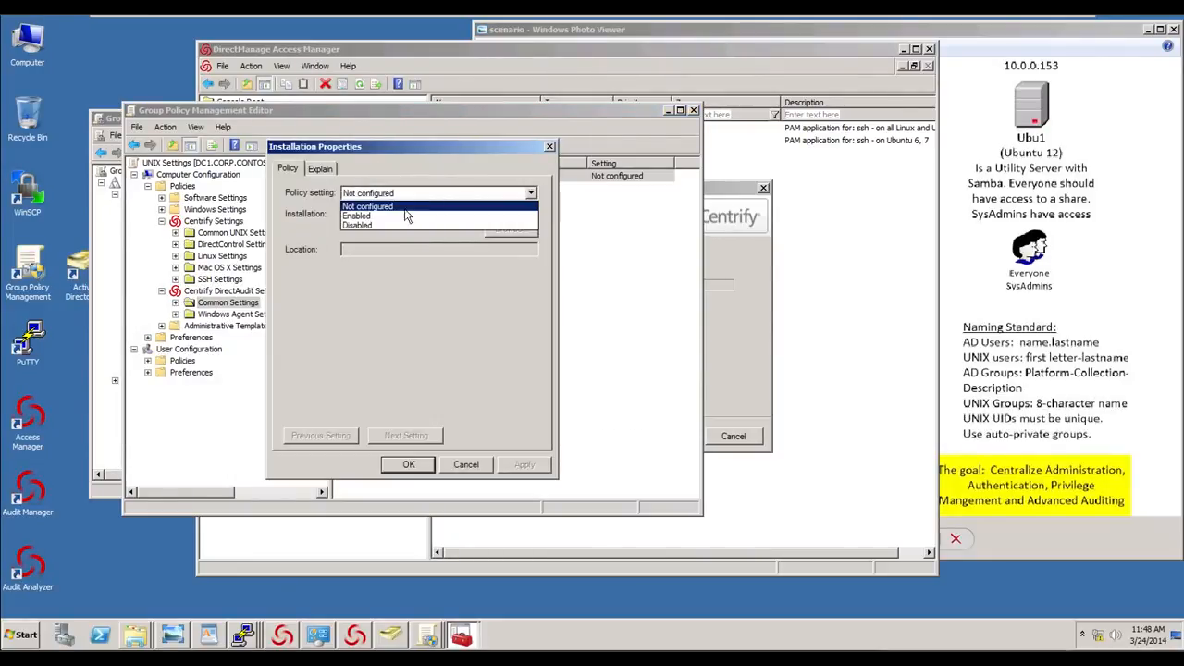
{"action": "left_click", "coordinate": [374, 220]}
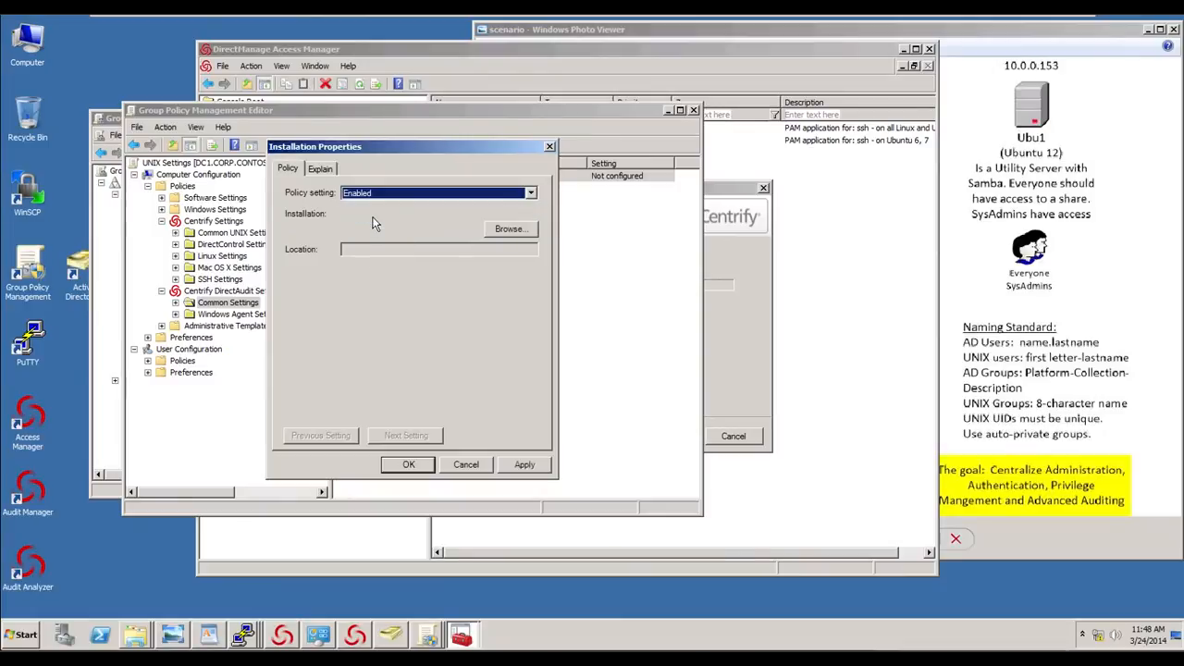
{"action": "left_click", "coordinate": [513, 233]}
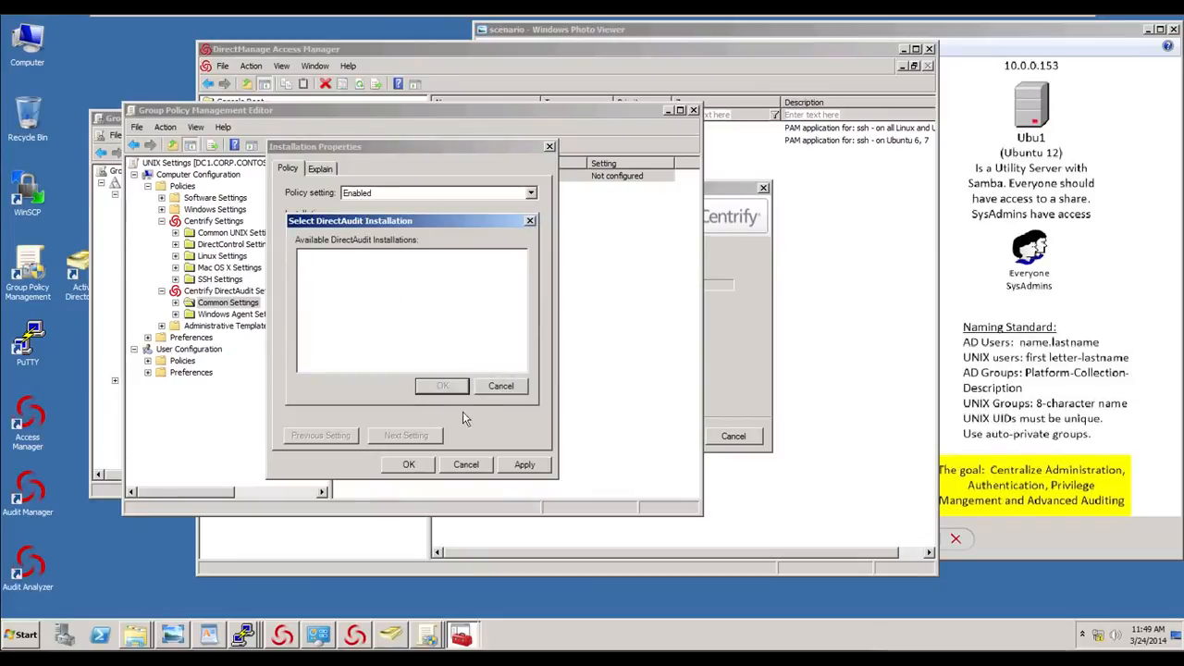
{"action": "left_click", "coordinate": [501, 386]}
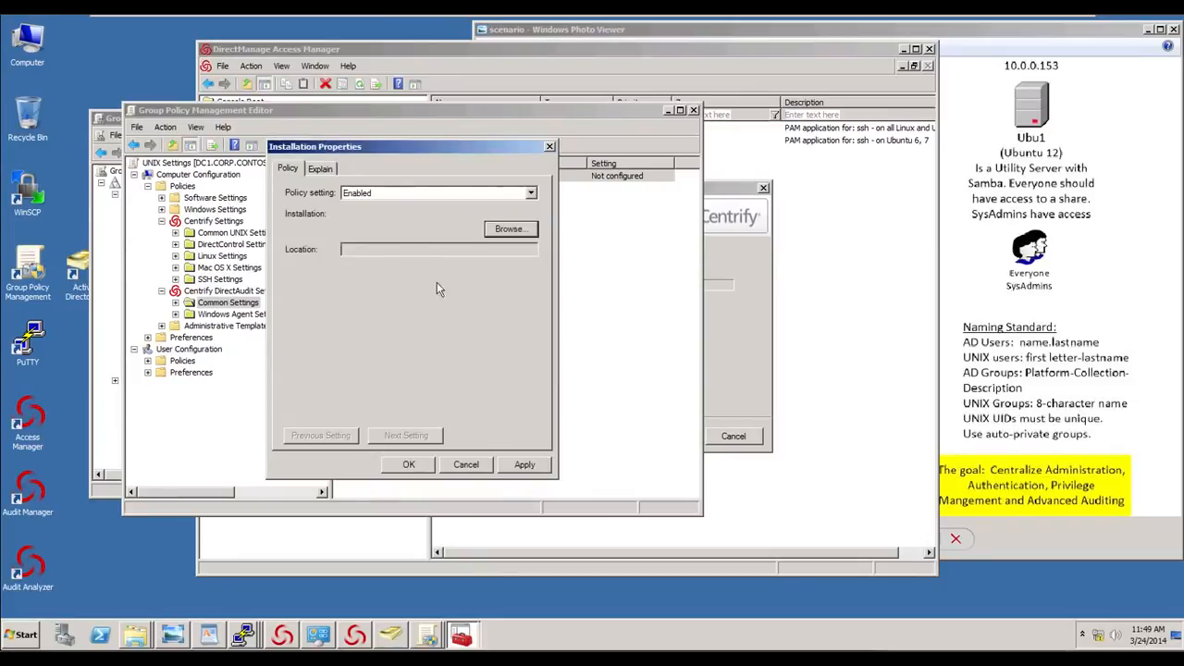
{"action": "left_click", "coordinate": [467, 465]}
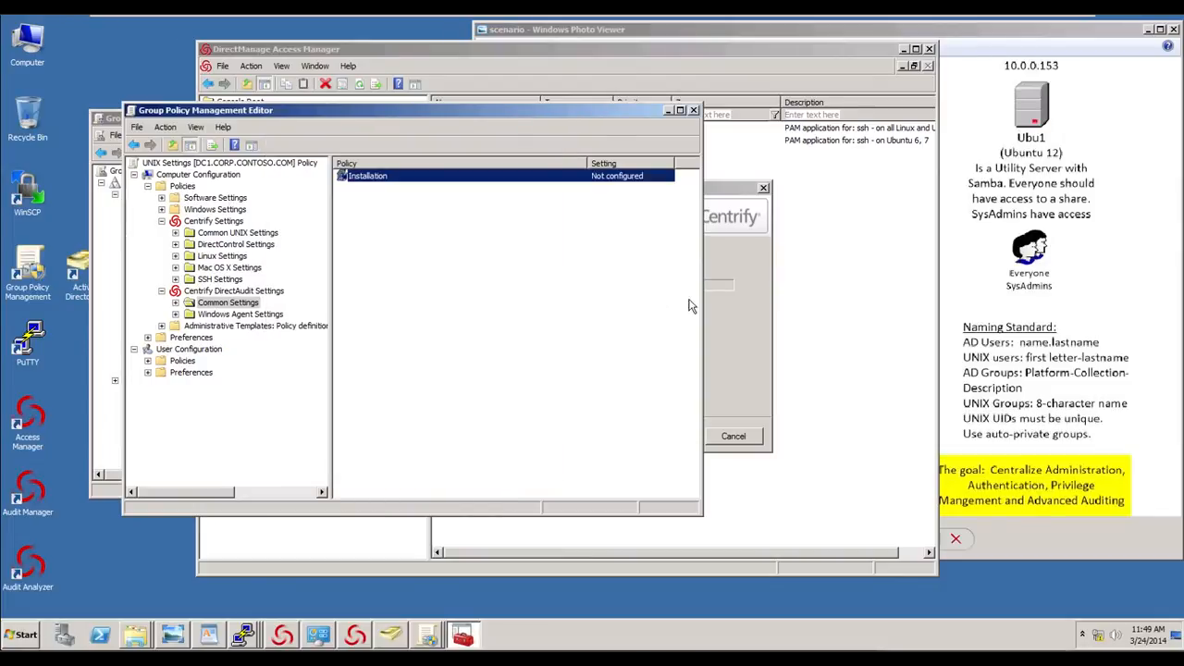
{"action": "left_click", "coordinate": [728, 302]}
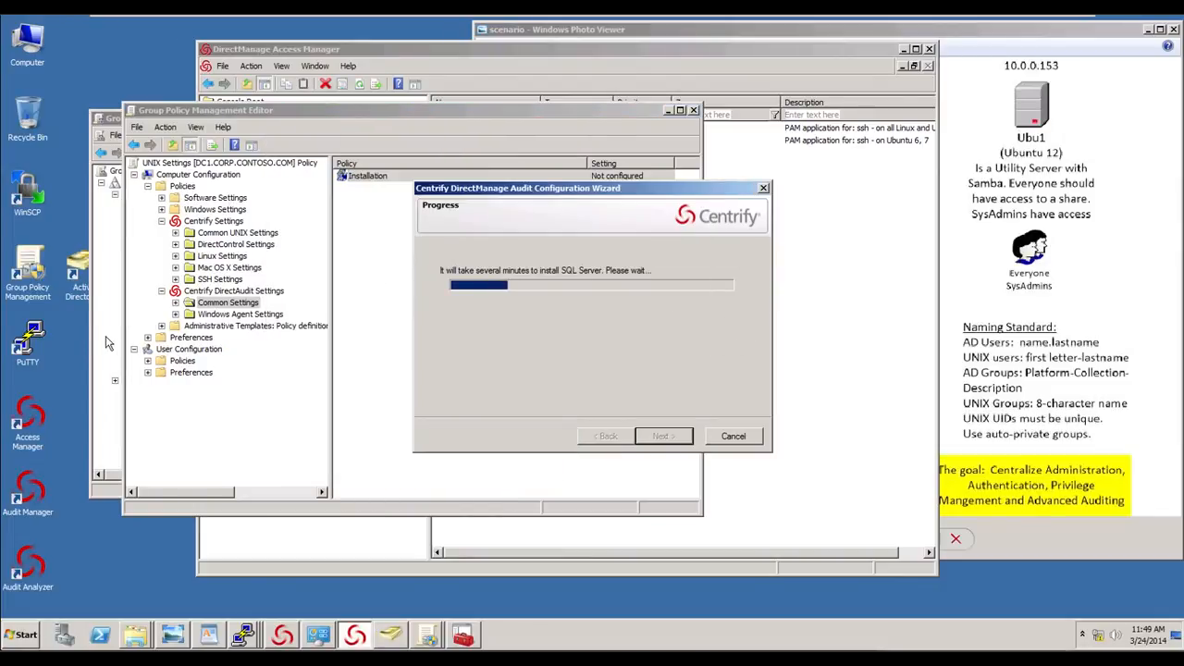
{"action": "left_click", "coordinate": [108, 342]}
{"action": "left_click", "coordinate": [611, 119]}
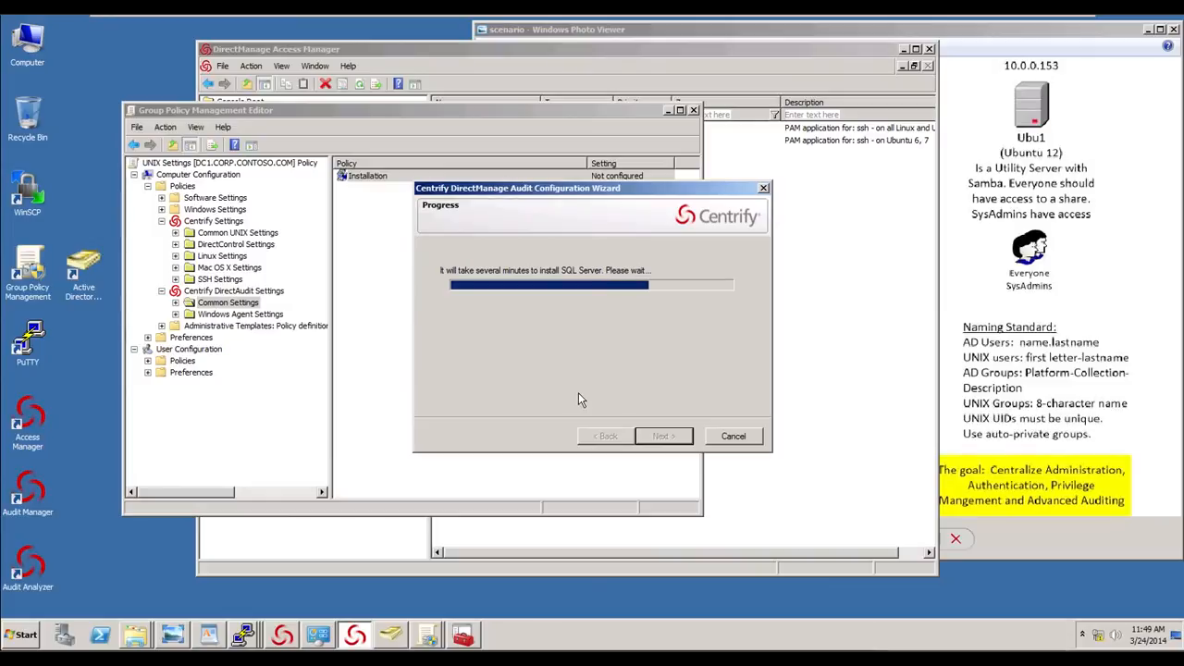
- On the cen1 server, install the centrifyda-3.2.0-rhel3-x86_64.rpm package with rpm -Uvh
{"action": "left_click", "coordinate": [246, 637]}
{"action": "left_click", "coordinate": [314, 565]}
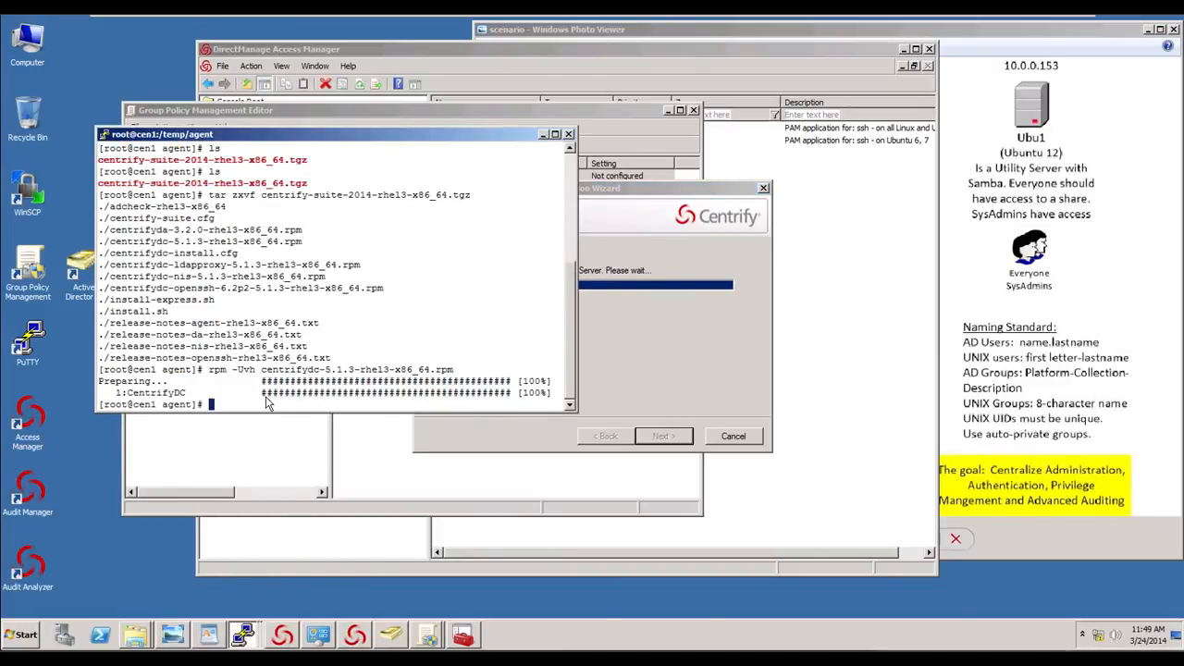
{"action": "key", "text": "Up"}
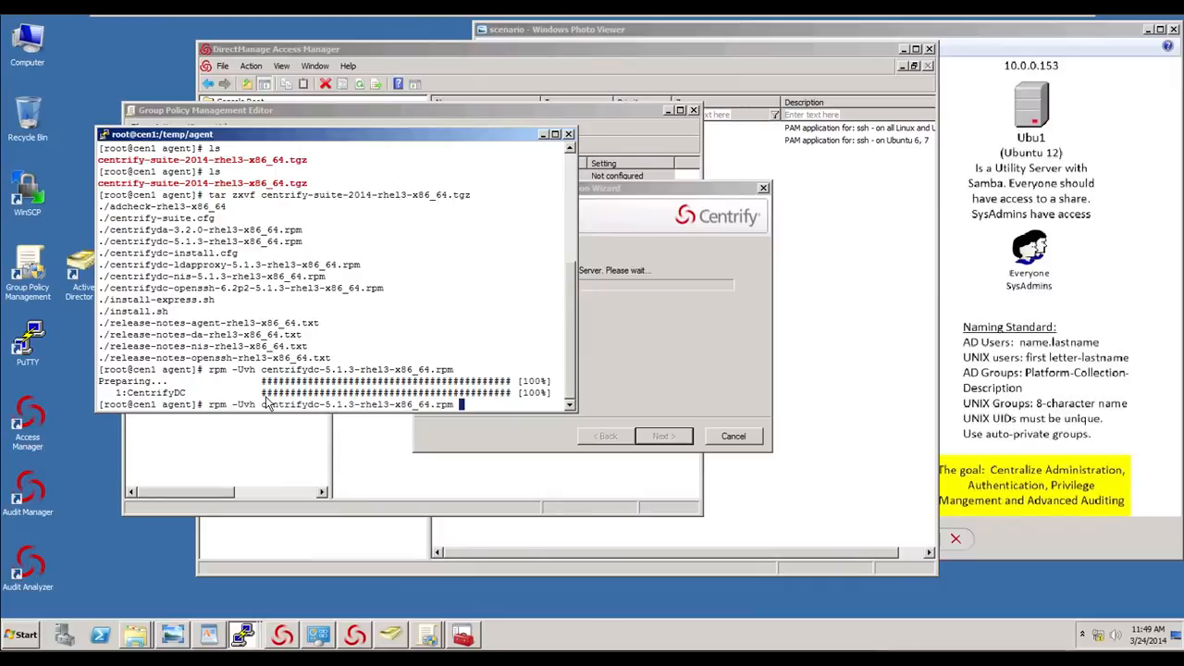
{"action": "key", "text": "BackSpace"}
{"action": "key", "text": "BackSpace"}
{"action": "key", "text": "BackSpace"}
{"action": "key", "text": "BackSpace"}
{"action": "key", "text": "BackSpace"}
{"action": "key", "text": "BackSpace"}
{"action": "key", "text": "BackSpace"}
{"action": "key", "text": "BackSpace"}
{"action": "key", "text": "BackSpace"}
{"action": "key", "text": "BackSpace"}
{"action": "key", "text": "BackSpace"}
{"action": "key", "text": "BackSpace"}
{"action": "key", "text": "BackSpace"}
{"action": "key", "text": "BackSpace"}
{"action": "key", "text": "BackSpace"}
{"action": "key", "text": "BackSpace"}
{"action": "key", "text": "BackSpace"}
{"action": "key", "text": "BackSpace"}
{"action": "key", "text": "BackSpace"}
{"action": "key", "text": "BackSpace"}
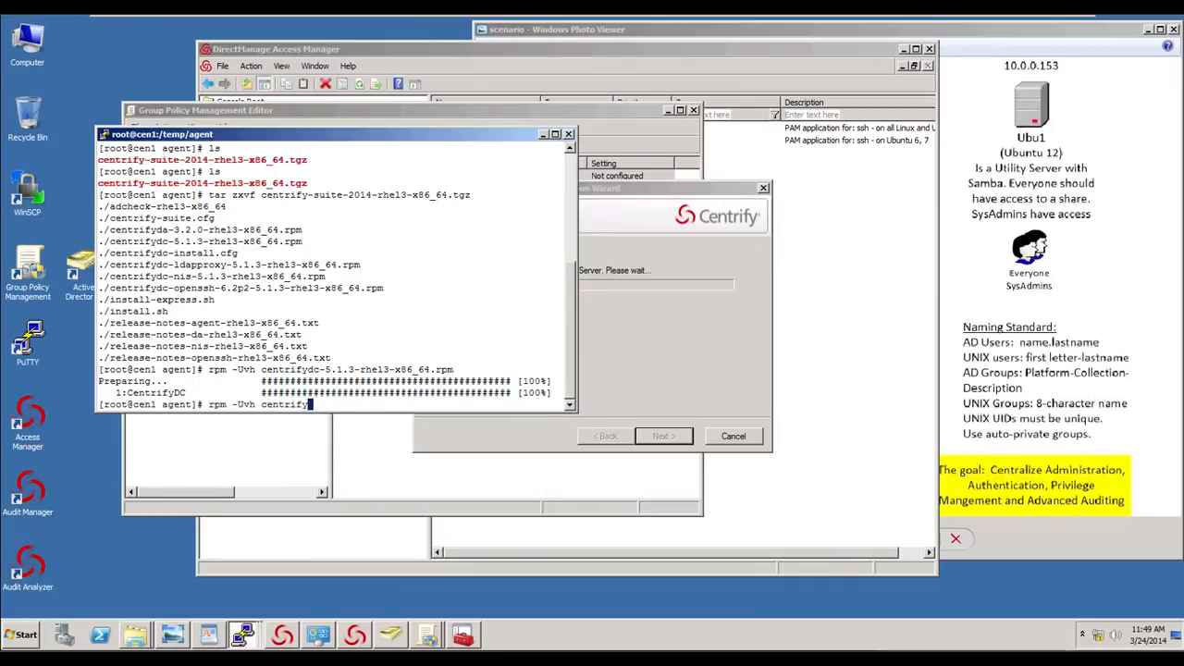
{"action": "type", "text": "da"}
{"action": "key", "text": "Tab"}
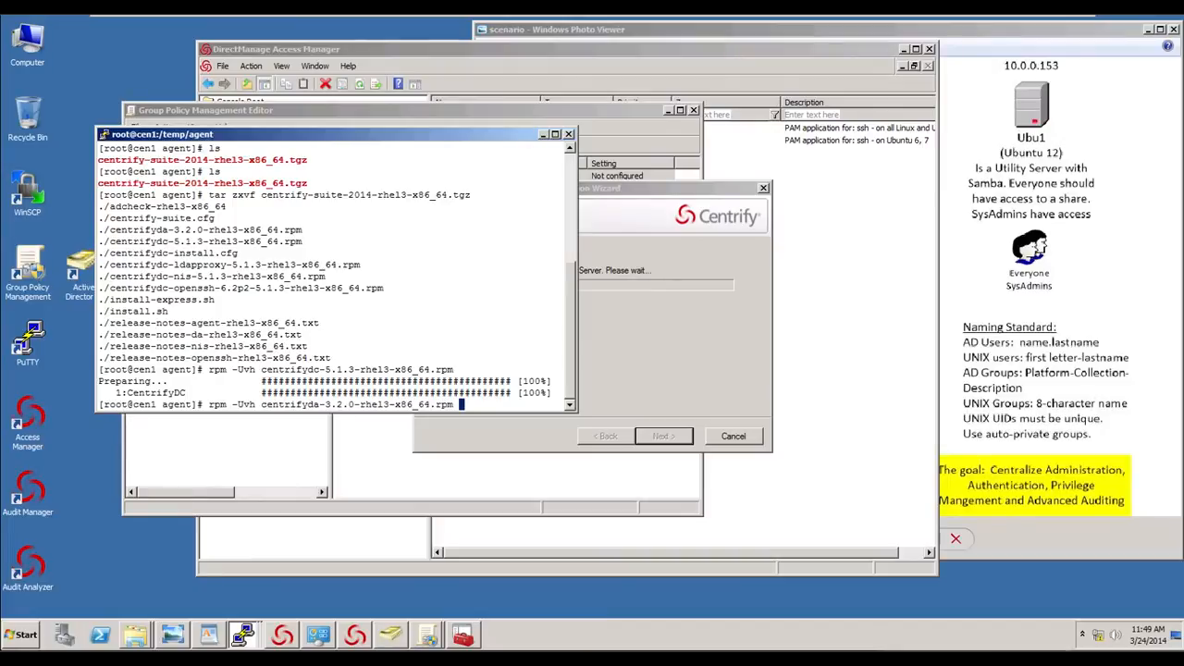
{"action": "key", "text": "Return"}
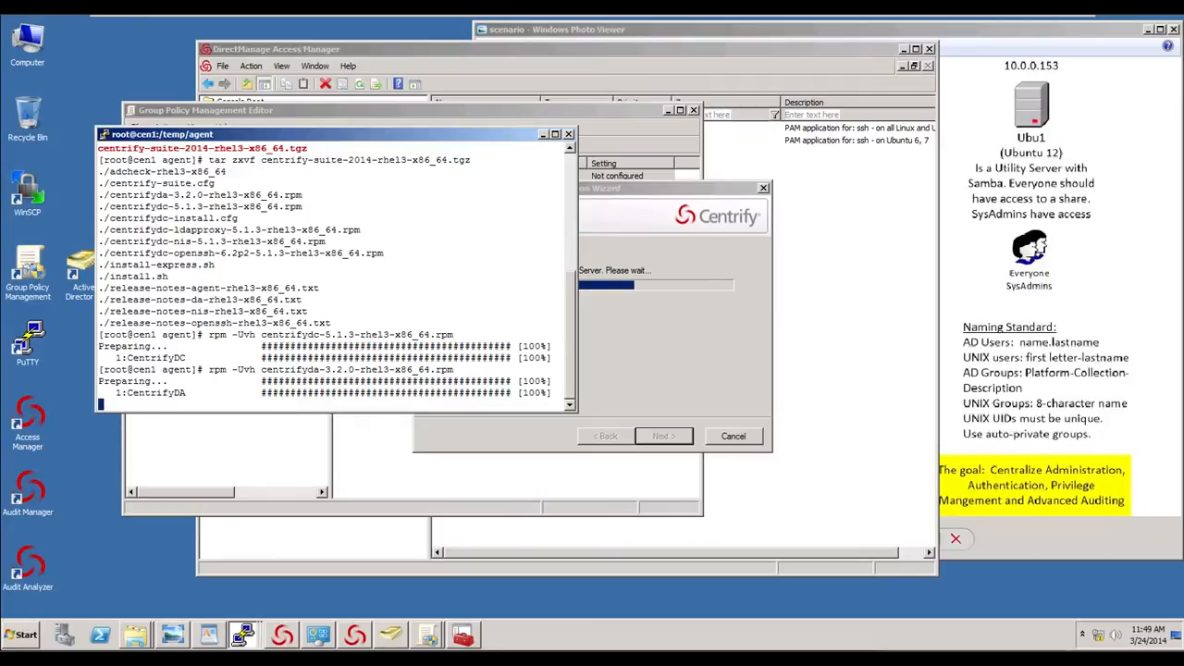
- Switch to the suse1 session and run ./install.sh from the agent directory
{"action": "left_click", "coordinate": [243, 635]}
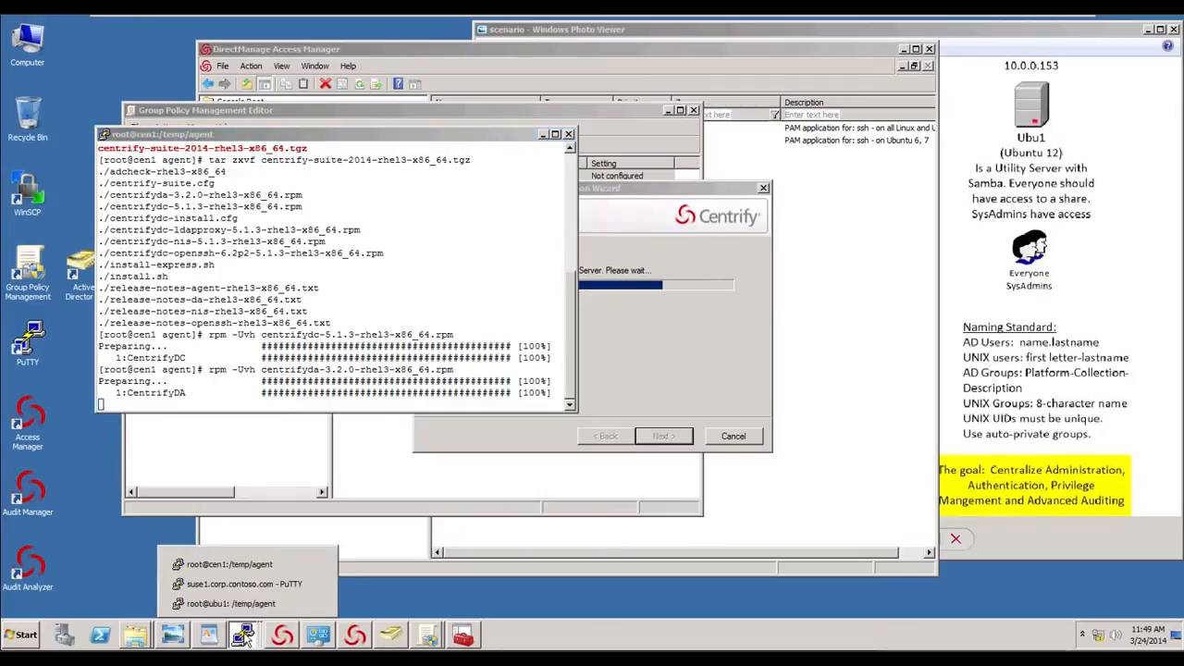
{"action": "left_click", "coordinate": [244, 584]}
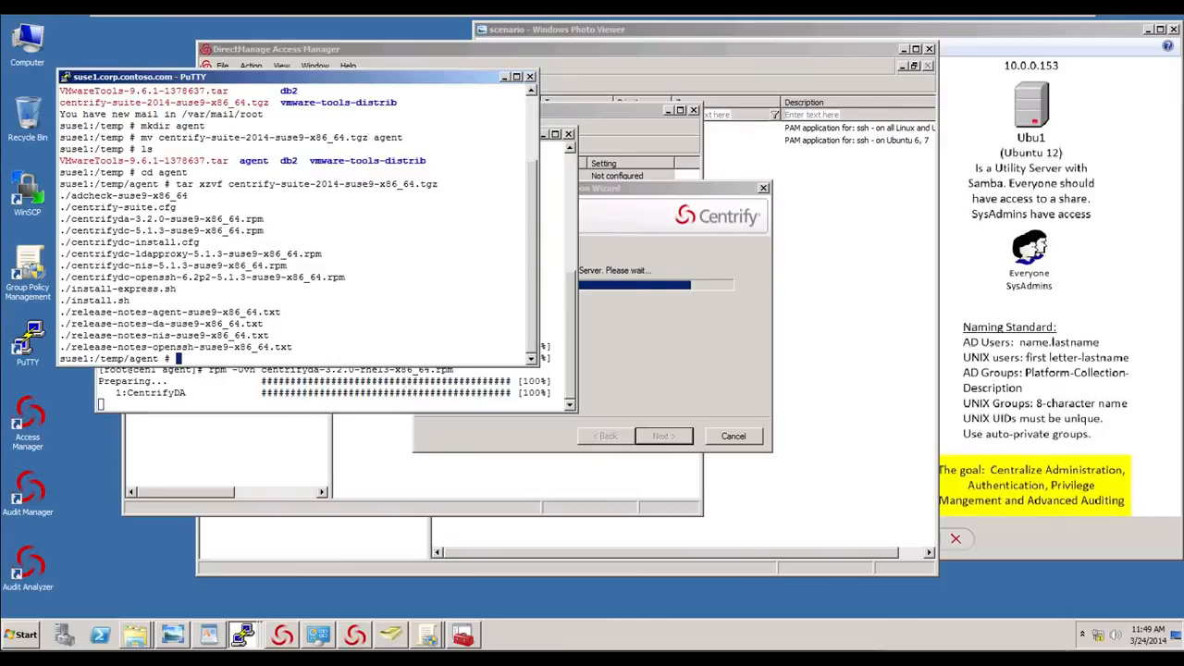
{"action": "left_click_drag", "start_coordinate": [326, 78], "coordinate": [422, 134]}
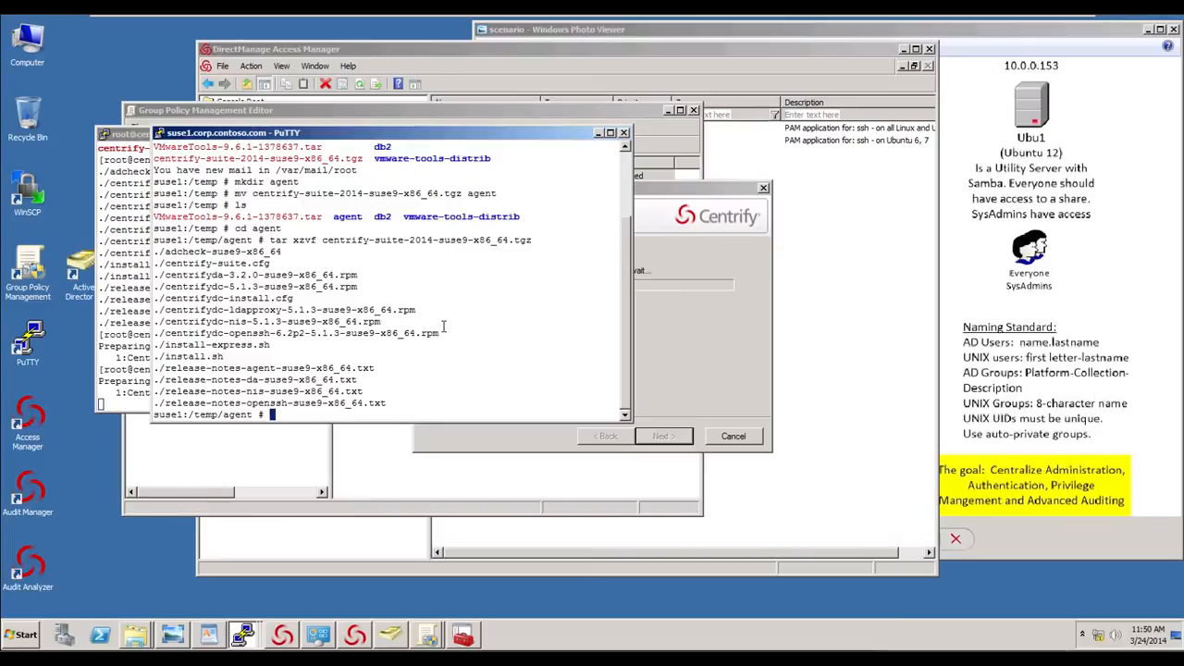
{"action": "type", "text": "insta"}
{"action": "key", "text": "BackSpace"}
{"action": "key", "text": "BackSpace"}
{"action": "key", "text": "BackSpace"}
{"action": "key", "text": "BackSpace"}
{"action": "key", "text": "BackSpace"}
{"action": "type", "text": "./install.sh"}
{"action": "key", "text": "Return"}
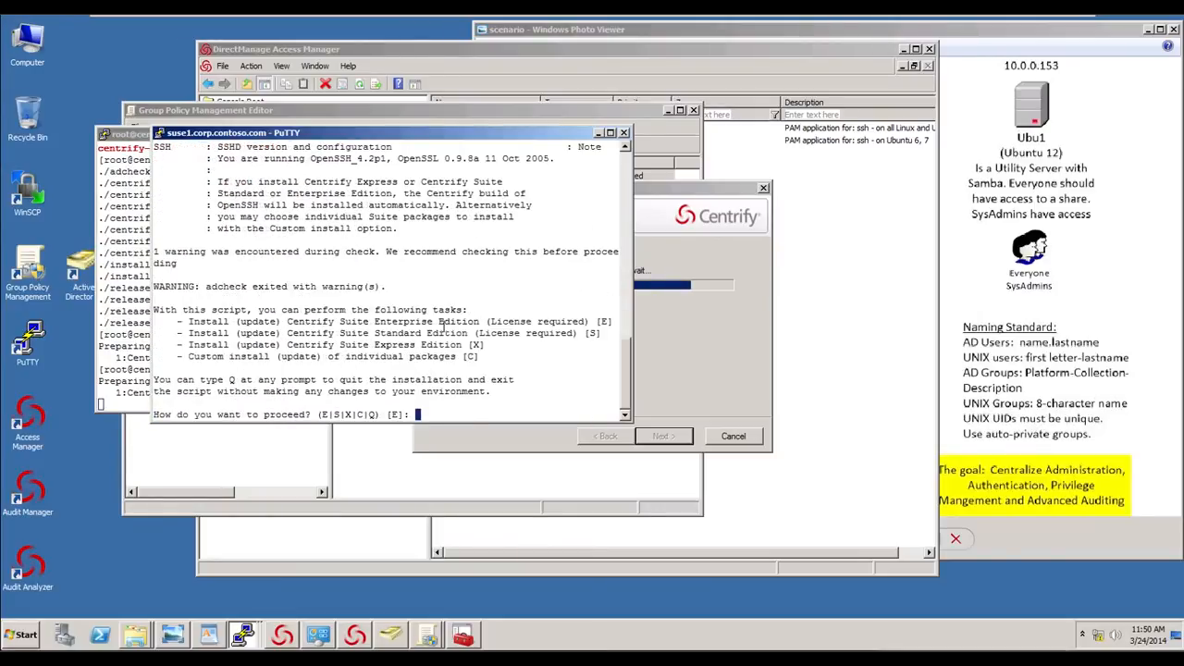
- Answer the installer with Enterprise Edition E, no adcheck, no domain join, no auditing, and accept the summary
{"action": "type", "text": "E"}
{"action": "key", "text": "Return"}
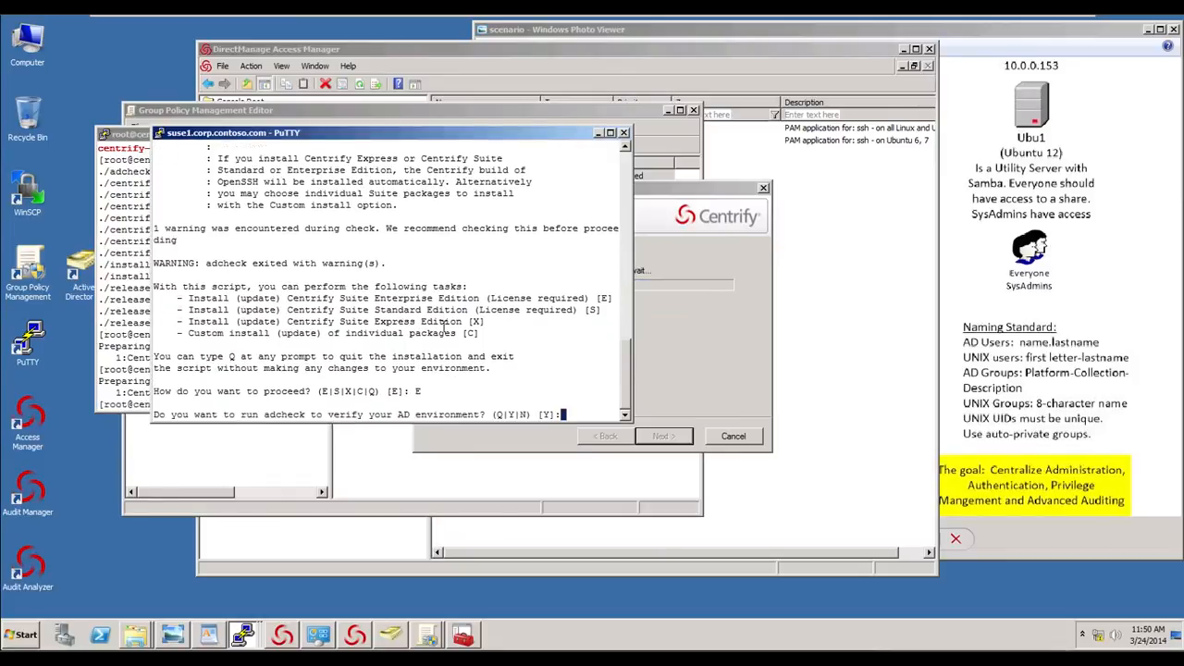
{"action": "type", "text": "N"}
{"action": "key", "text": "Return"}
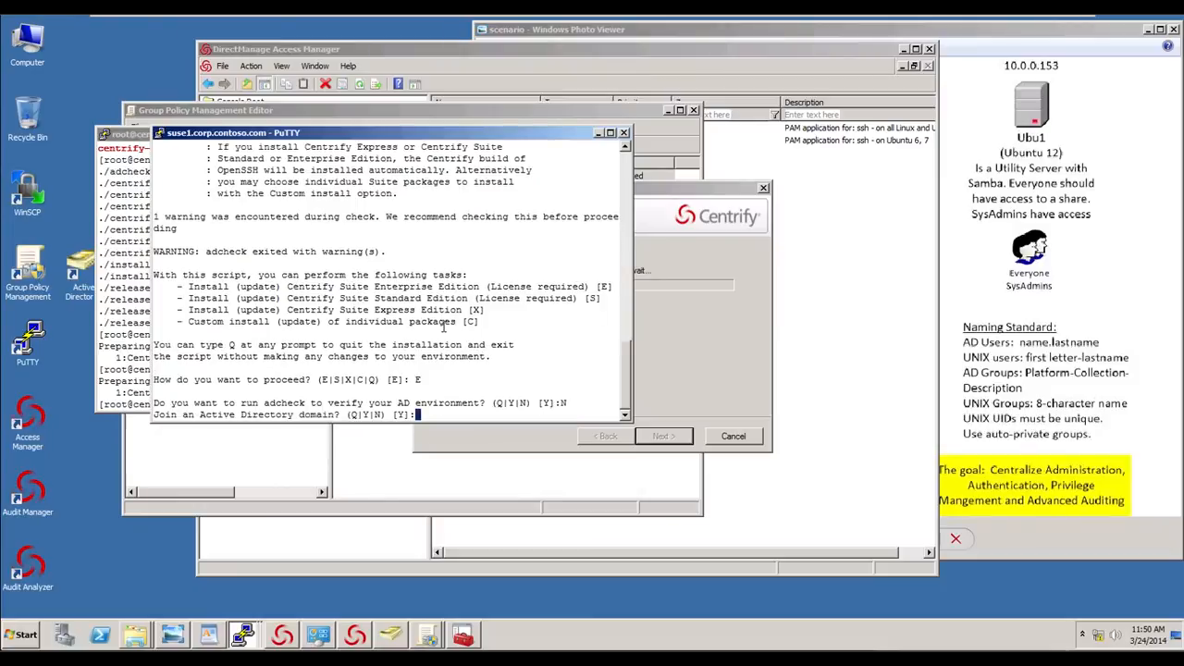
{"action": "type", "text": "N"}
{"action": "key", "text": "Return"}
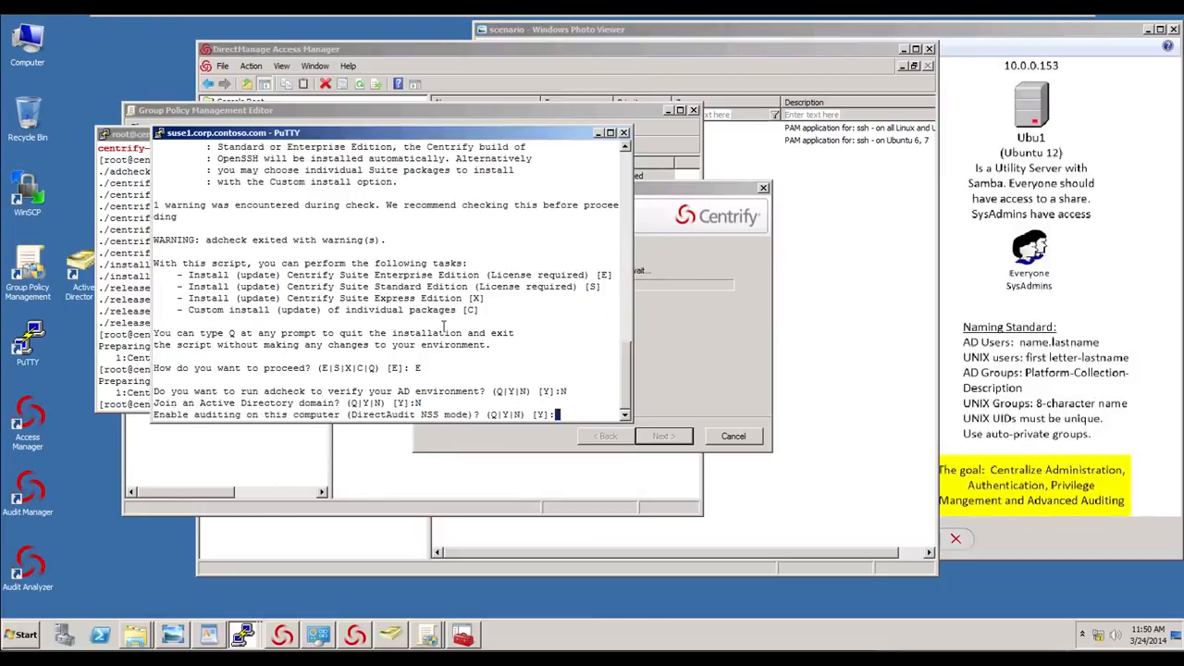
{"action": "type", "text": "N"}
{"action": "key", "text": "Return"}
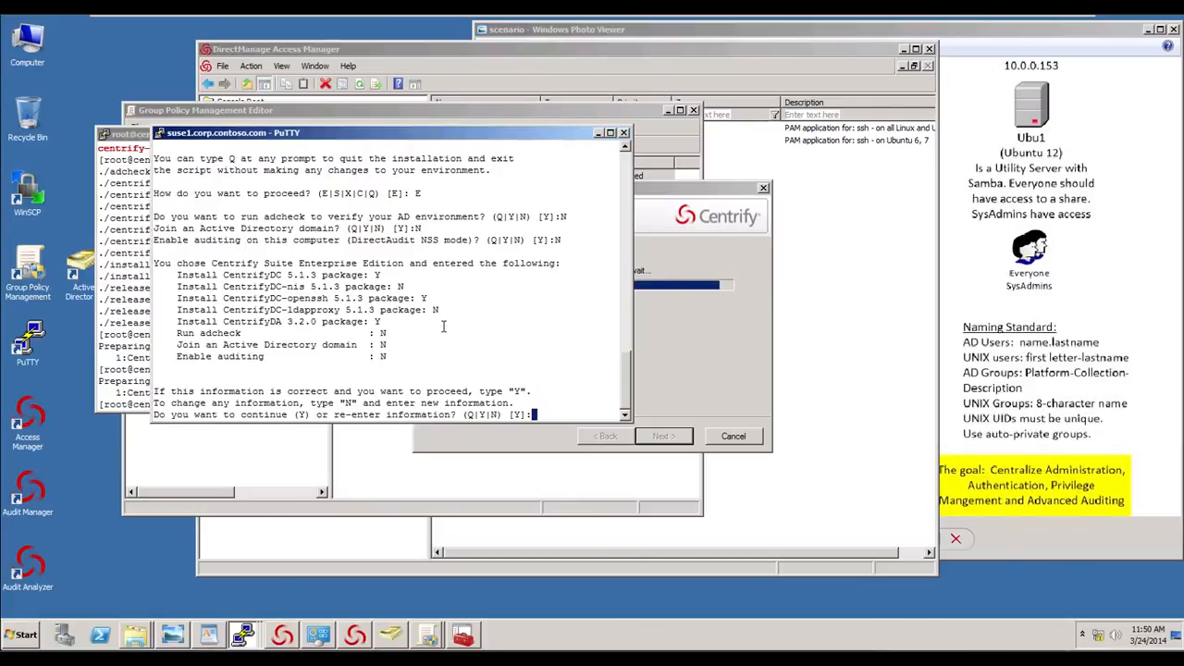
{"action": "key", "text": "Return"}
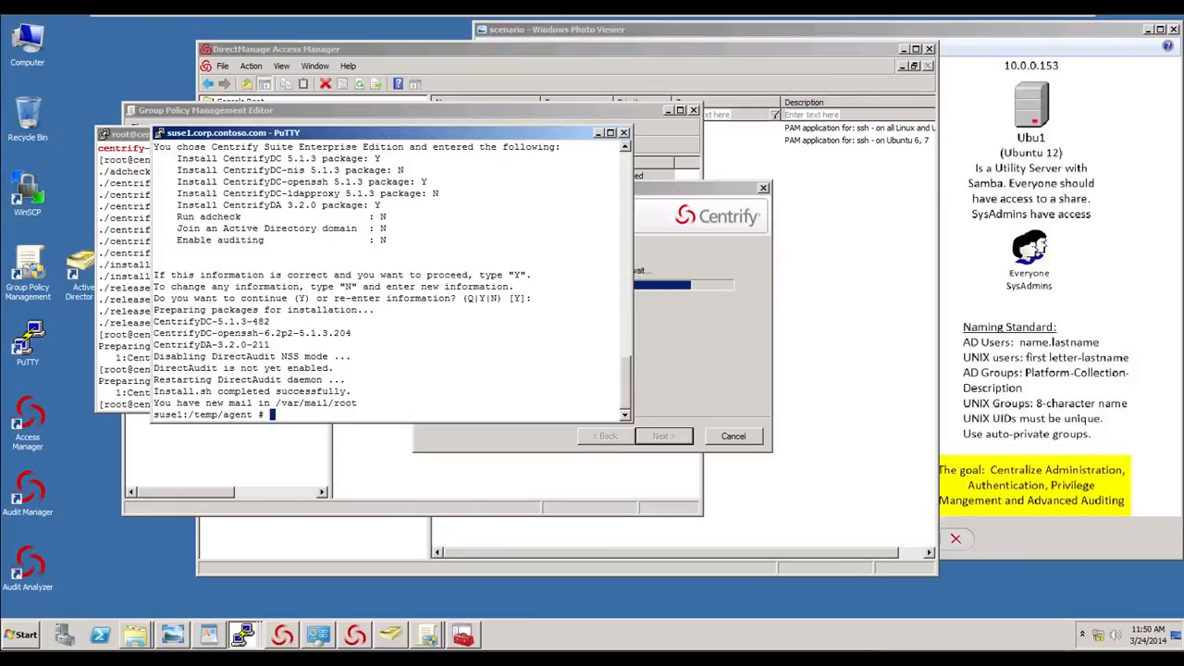
- Switch to the ubu1 session, list the agent directory and open centrifydc-install.cfg in vi
{"action": "left_click", "coordinate": [243, 634]}
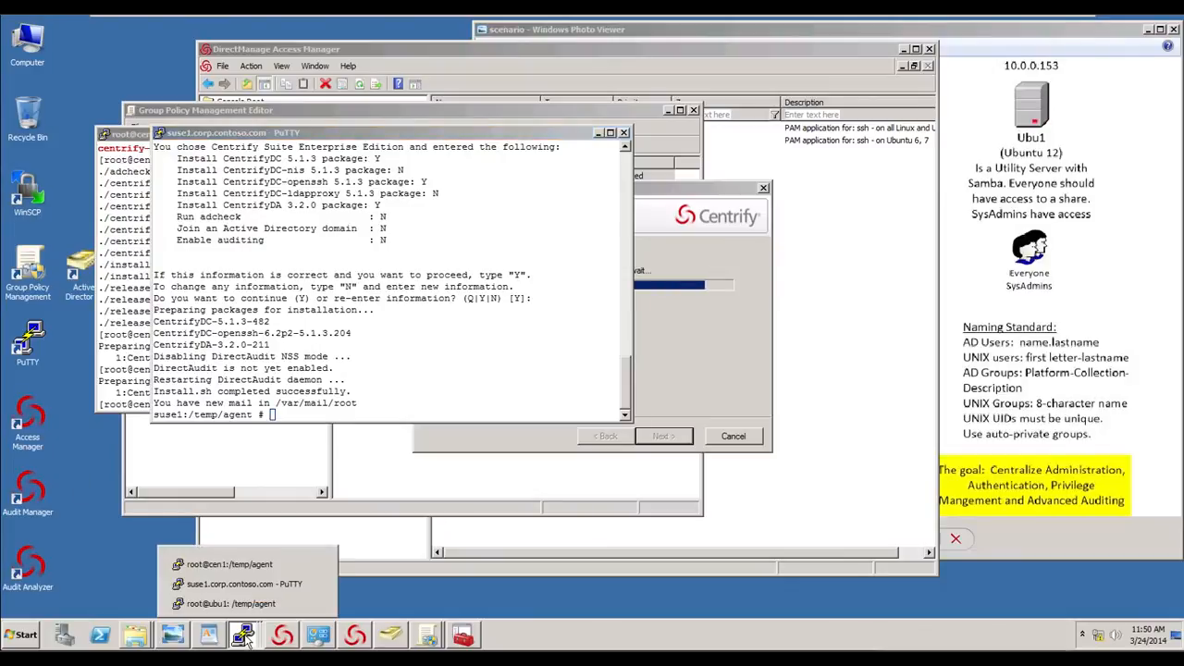
{"action": "left_click", "coordinate": [246, 597]}
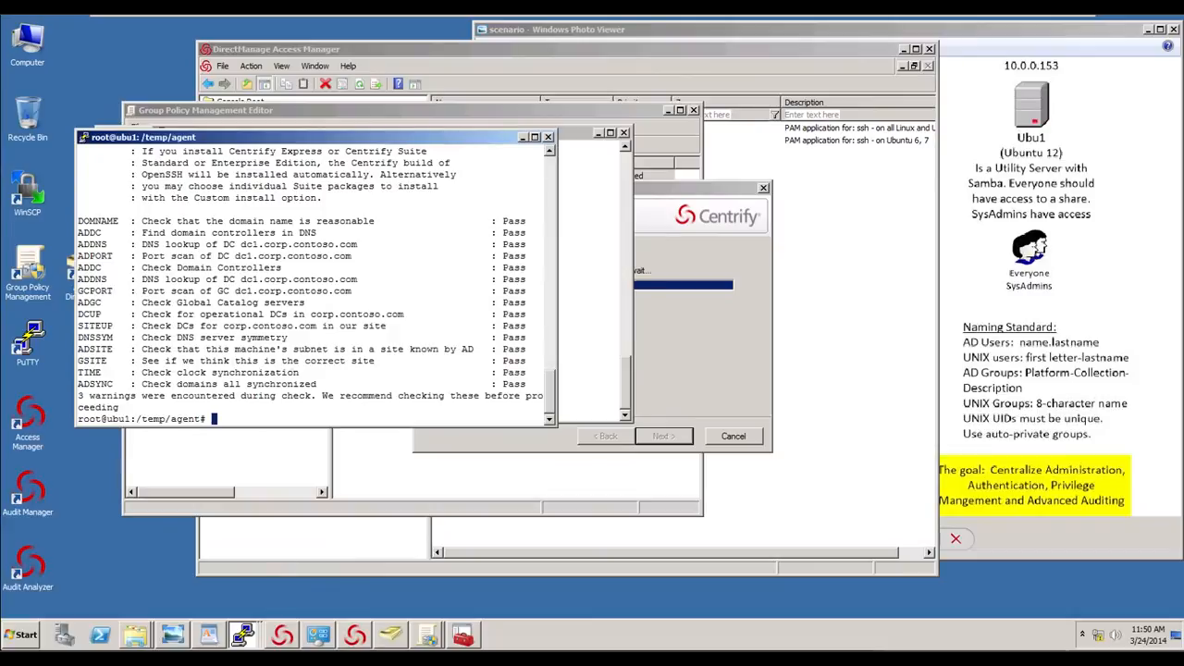
{"action": "type", "text": "ls"}
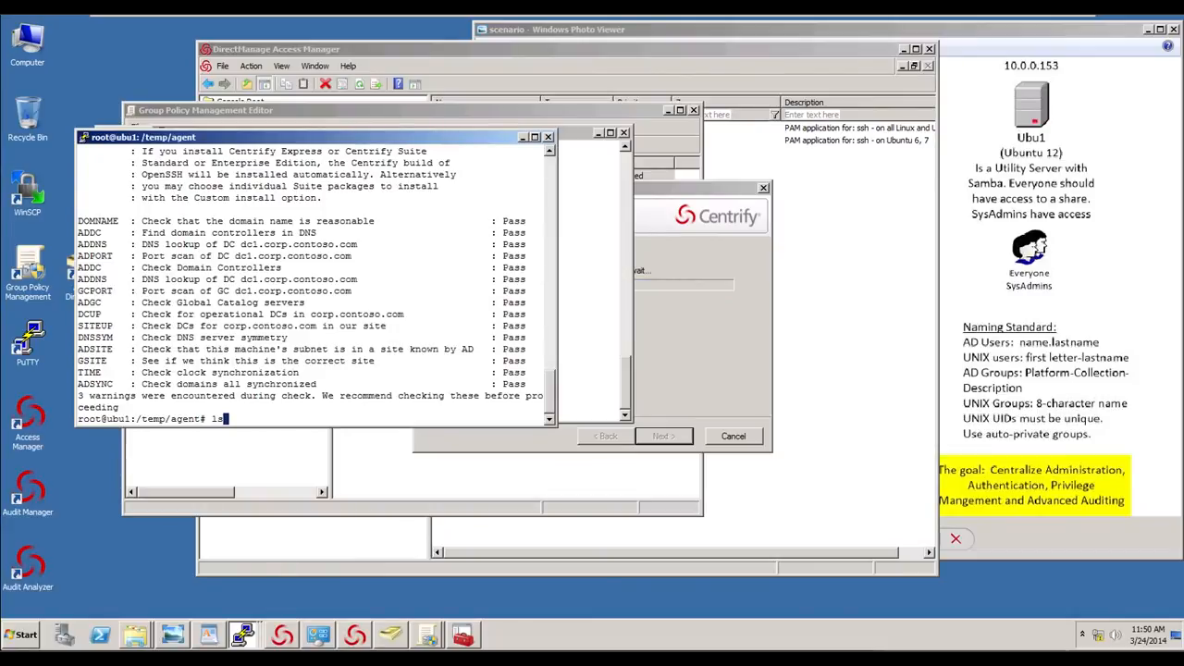
{"action": "key", "text": "BackSpace"}
{"action": "key", "text": "BackSpace"}
{"action": "type", "text": "ls"}
{"action": "key", "text": "Return"}
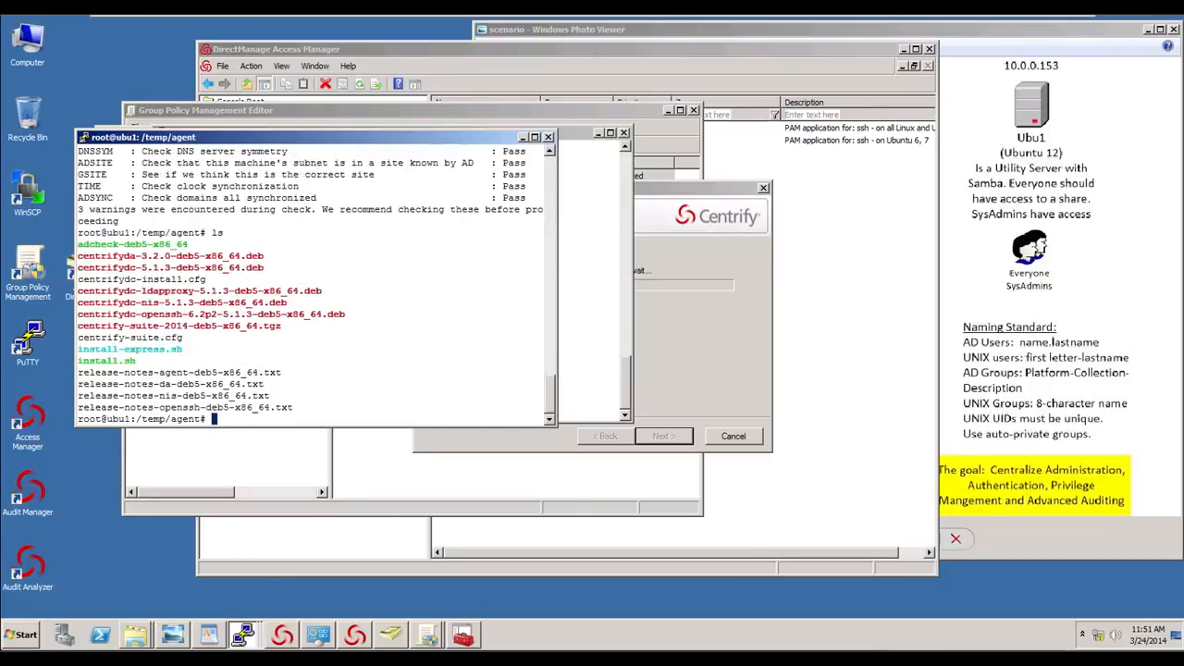
{"action": "type", "text": "vi centrifydc-"}
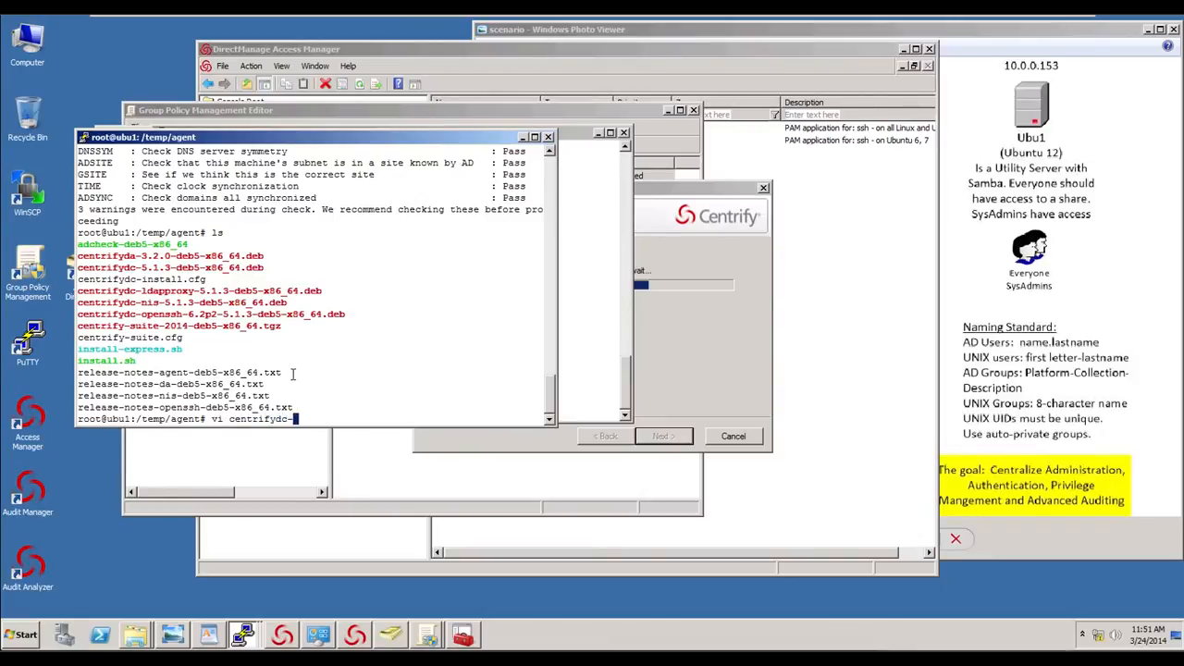
{"action": "type", "text": "install.cfg"}
{"action": "key", "text": "Return"}
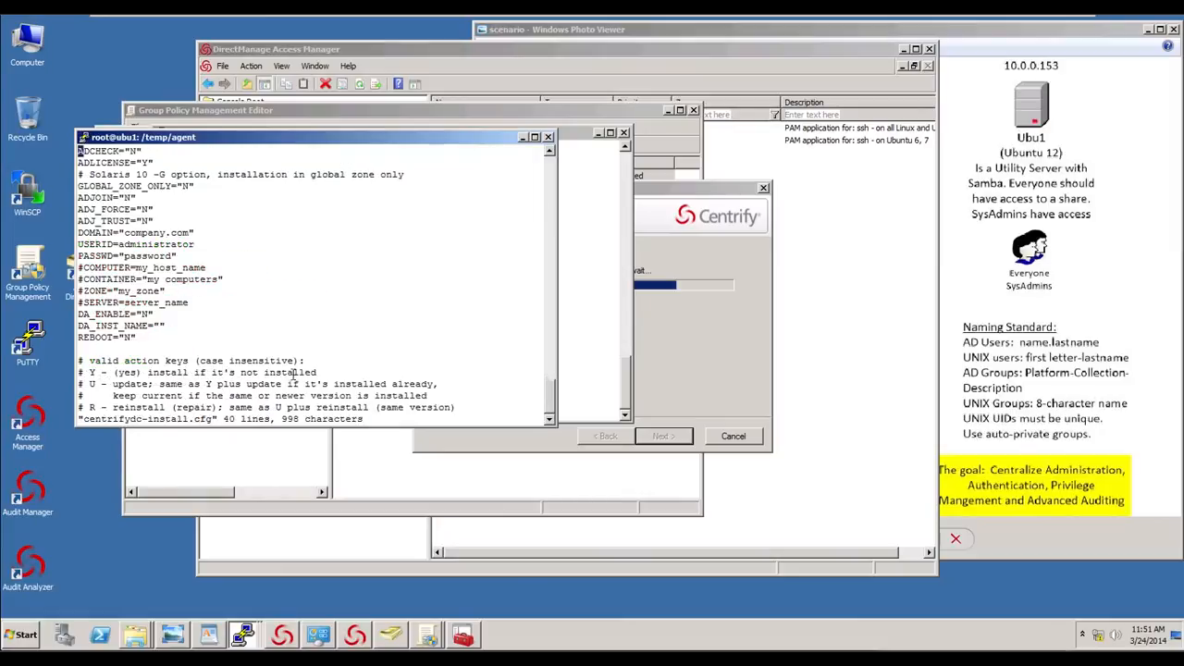
- Set the DOMAIN value in the config file to corp.contoso.com
{"action": "key", "text": "Down"}
{"action": "key", "text": "Down"}
{"action": "key", "text": "Down"}
{"action": "key", "text": "Down"}
{"action": "key", "text": "Up"}
{"action": "key", "text": "Up"}
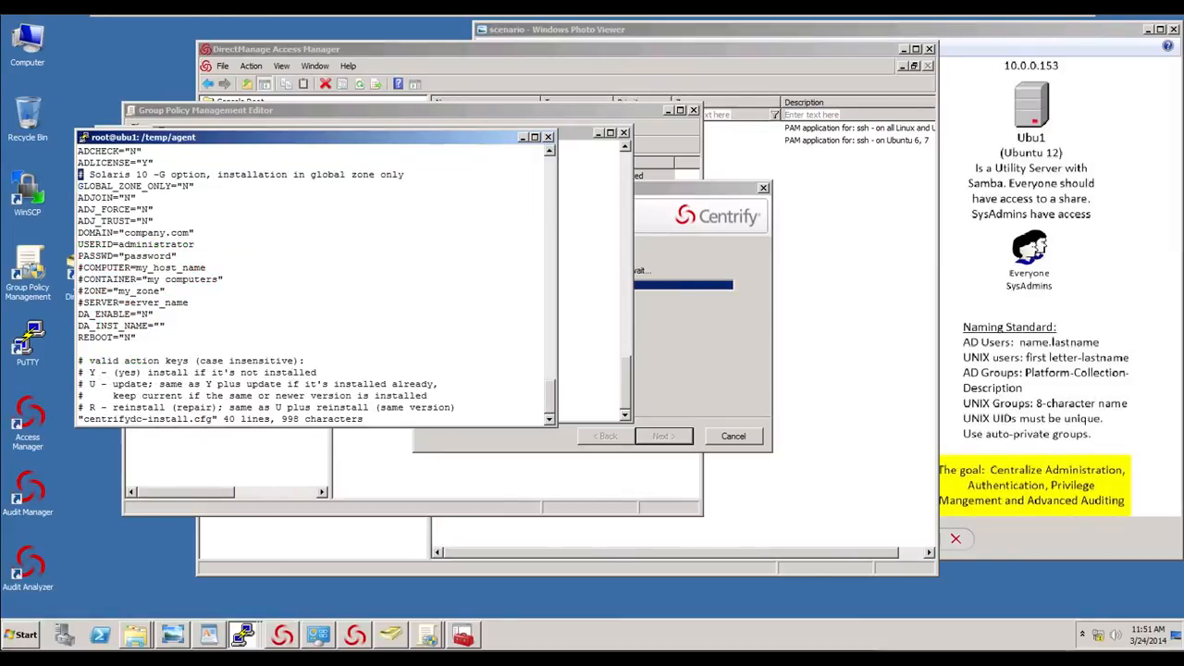
{"action": "key", "text": "Down"}
{"action": "key", "text": "Down"}
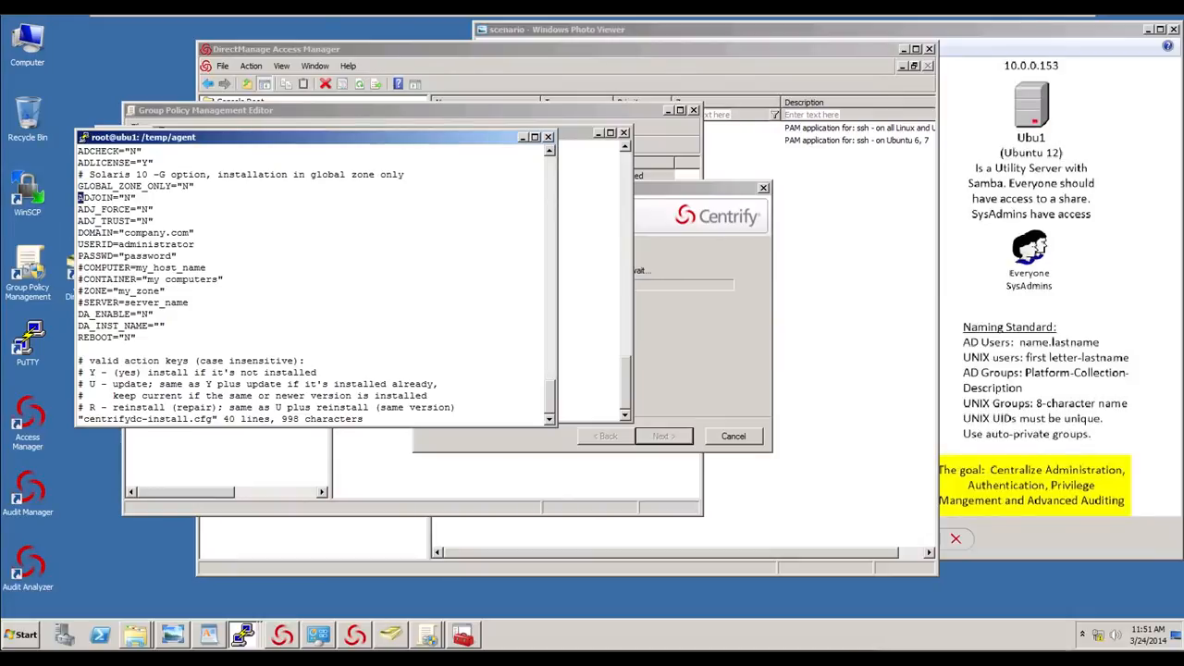
{"action": "key", "text": "Down"}
{"action": "key", "text": "Down"}
{"action": "key", "text": "Down"}
{"action": "key", "text": "Right"}
{"action": "key", "text": "Right"}
{"action": "key", "text": "Right"}
{"action": "key", "text": "Right"}
{"action": "key", "text": "Right"}
{"action": "key", "text": "Right"}
{"action": "key", "text": "Right"}
{"action": "key", "text": "Right"}
{"action": "type", "text": "icorp.contoso.com"}
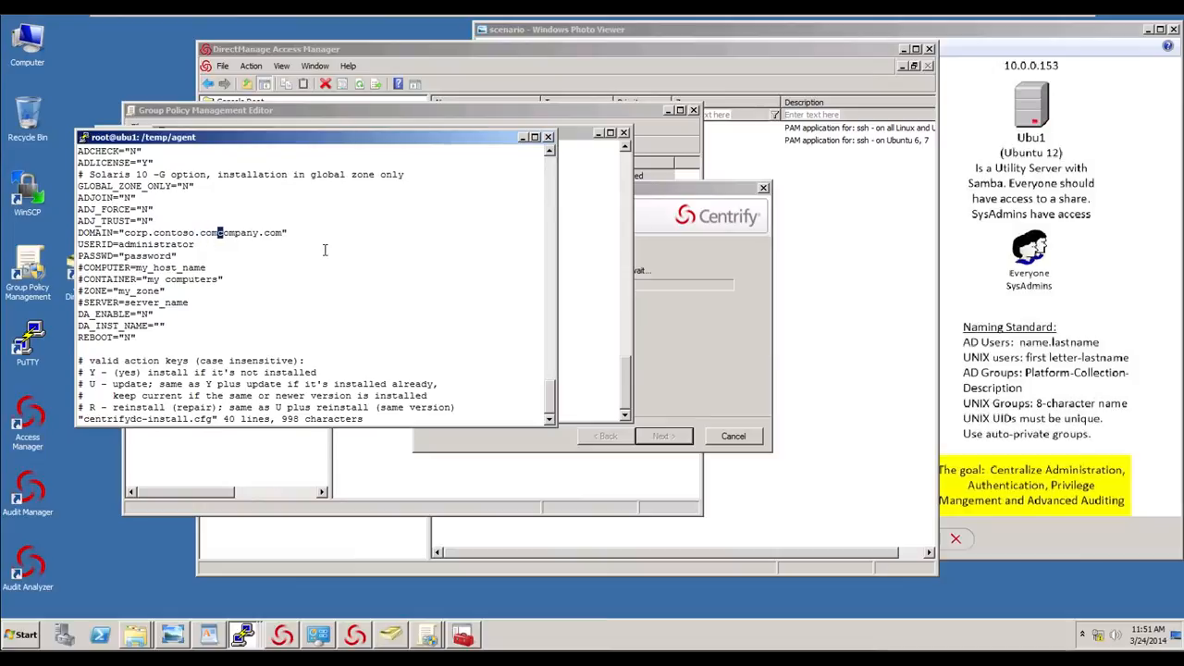
{"action": "key", "text": "Delete"}
{"action": "key", "text": "Delete"}
{"action": "key", "text": "Delete"}
{"action": "key", "text": "Delete"}
{"action": "key", "text": "Delete"}
{"action": "key", "text": "Delete"}
{"action": "key", "text": "Delete"}
{"action": "key", "text": "Delete"}
{"action": "key", "text": "Delete"}
{"action": "key", "text": "Delete"}
{"action": "key", "text": "Delete"}
{"action": "key", "text": "Delete"}
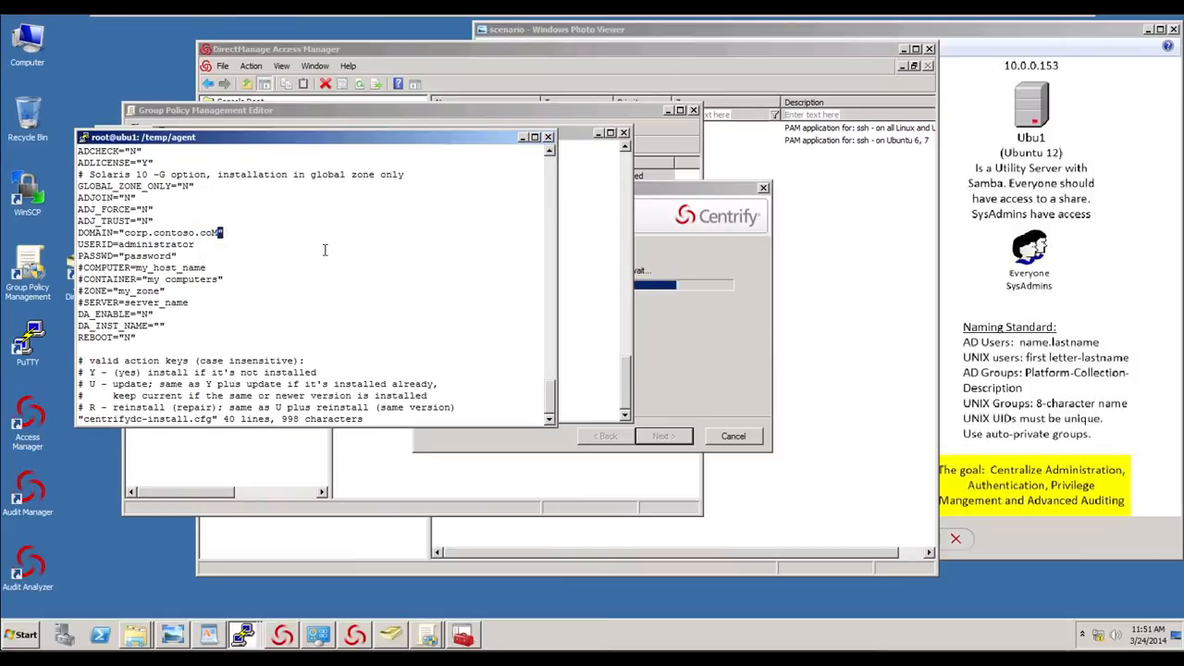
- Clear the USERID and PASSWD values in the config file
{"action": "key", "text": "Escape"}
{"action": "key", "text": "x"}
{"action": "key", "text": "Down"}
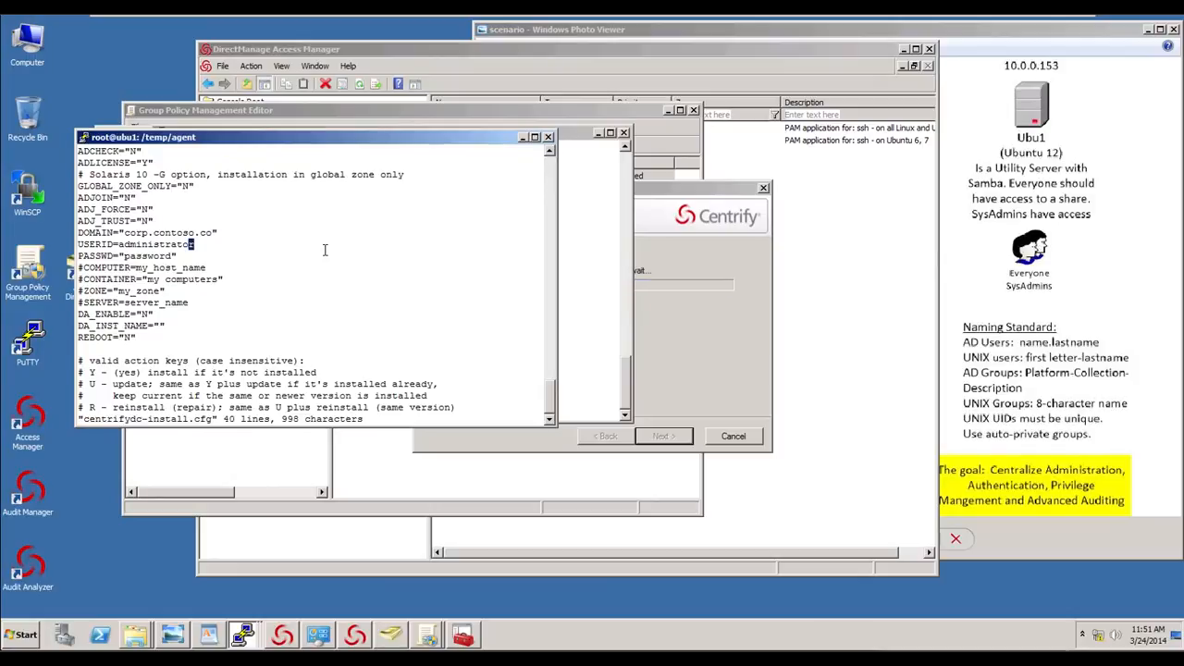
{"action": "key", "text": "Left"}
{"action": "key", "text": "Left"}
{"action": "key", "text": "Left"}
{"action": "key", "text": "Left"}
{"action": "key", "text": "Left"}
{"action": "key", "text": "Left"}
{"action": "key", "text": "Left"}
{"action": "key", "text": "Left"}
{"action": "key", "text": "Left"}
{"action": "key", "text": "Left"}
{"action": "key", "text": "Left"}
{"action": "key", "text": "Left"}
{"action": "key", "text": "x"}
{"action": "key", "text": "x"}
{"action": "key", "text": "x"}
{"action": "key", "text": "x"}
{"action": "key", "text": "x"}
{"action": "key", "text": "x"}
{"action": "key", "text": "x"}
{"action": "key", "text": "x"}
{"action": "key", "text": "x"}
{"action": "key", "text": "x"}
{"action": "key", "text": "x"}
{"action": "key", "text": "x"}
{"action": "key", "text": "x"}
{"action": "key", "text": "x"}
{"action": "key", "text": "Down"}
{"action": "key", "text": "Right"}
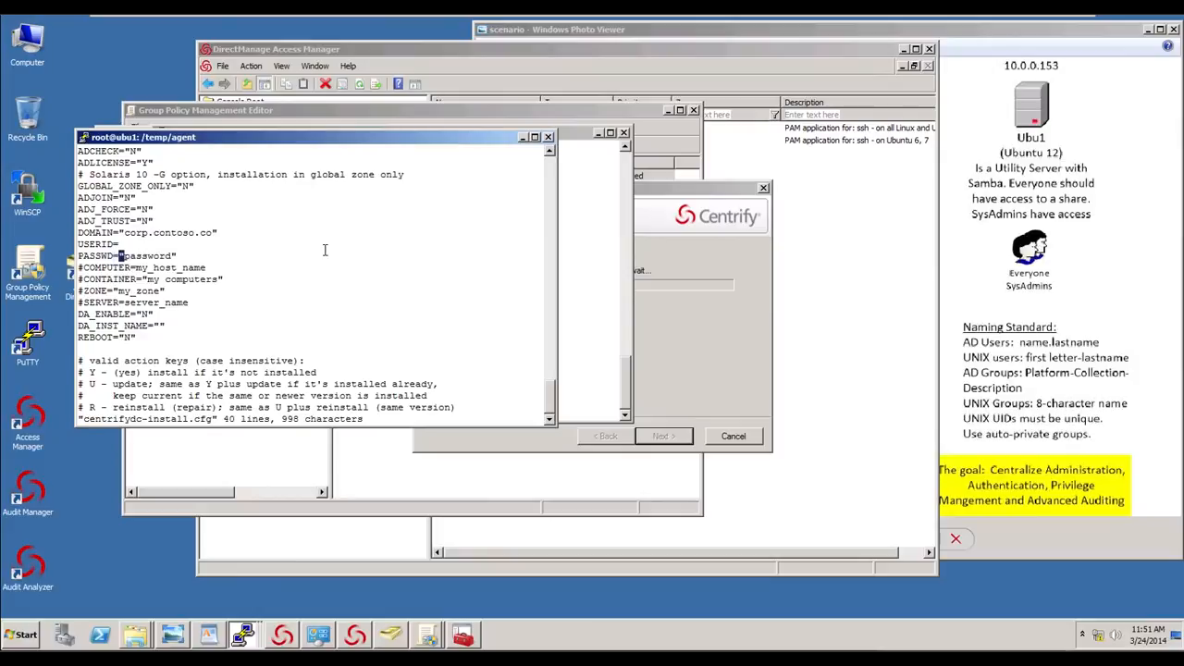
{"action": "key", "text": "x"}
{"action": "key", "text": "x"}
{"action": "key", "text": "x"}
{"action": "key", "text": "x"}
{"action": "key", "text": "x"}
{"action": "key", "text": "x"}
{"action": "key", "text": "x"}
{"action": "key", "text": "x"}
{"action": "key", "text": "x"}
{"action": "key", "text": "x"}
- Restore the DOMAIN value to corp.contoso.com and delete the stray lines inserted above it
{"action": "key", "text": "Up"}
{"action": "key", "text": "Up"}
{"action": "key", "text": "Up"}
{"action": "key", "text": "Up"}
{"action": "key", "text": "Up"}
{"action": "key", "text": "Up"}
{"action": "key", "text": "Up"}
{"action": "key", "text": "Up"}
{"action": "key", "text": "Up"}
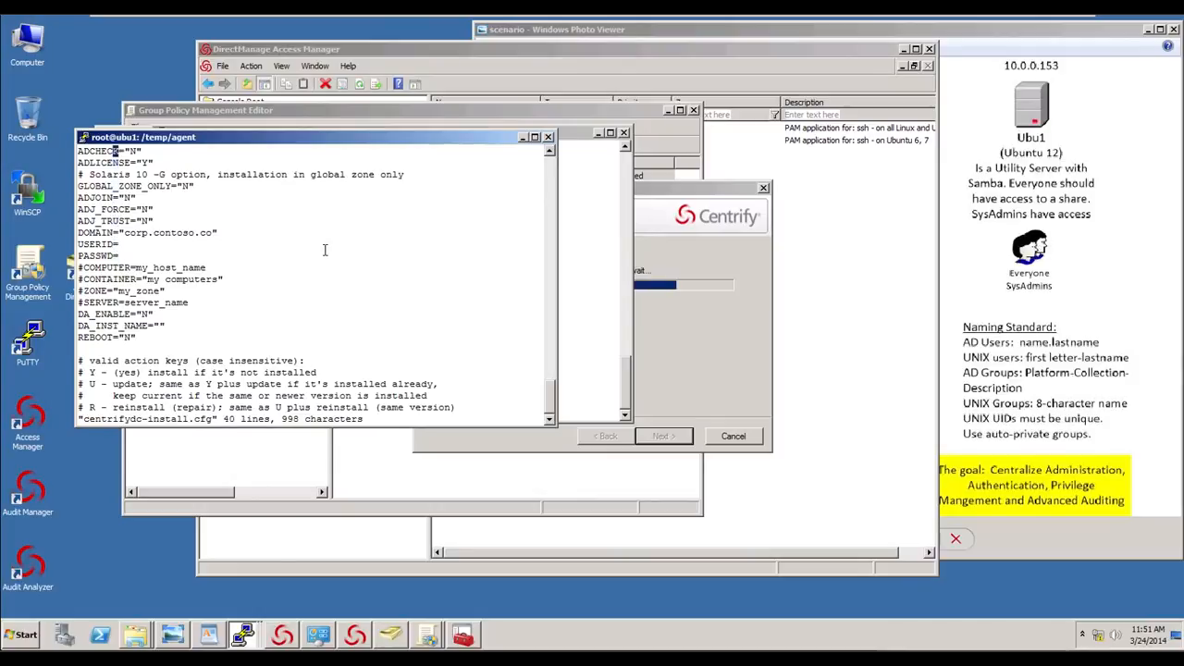
{"action": "key", "text": "Down"}
{"action": "key", "text": "Down"}
{"action": "key", "text": "Down"}
{"action": "key", "text": "Down"}
{"action": "key", "text": "Down"}
{"action": "key", "text": "Down"}
{"action": "key", "text": "Up"}
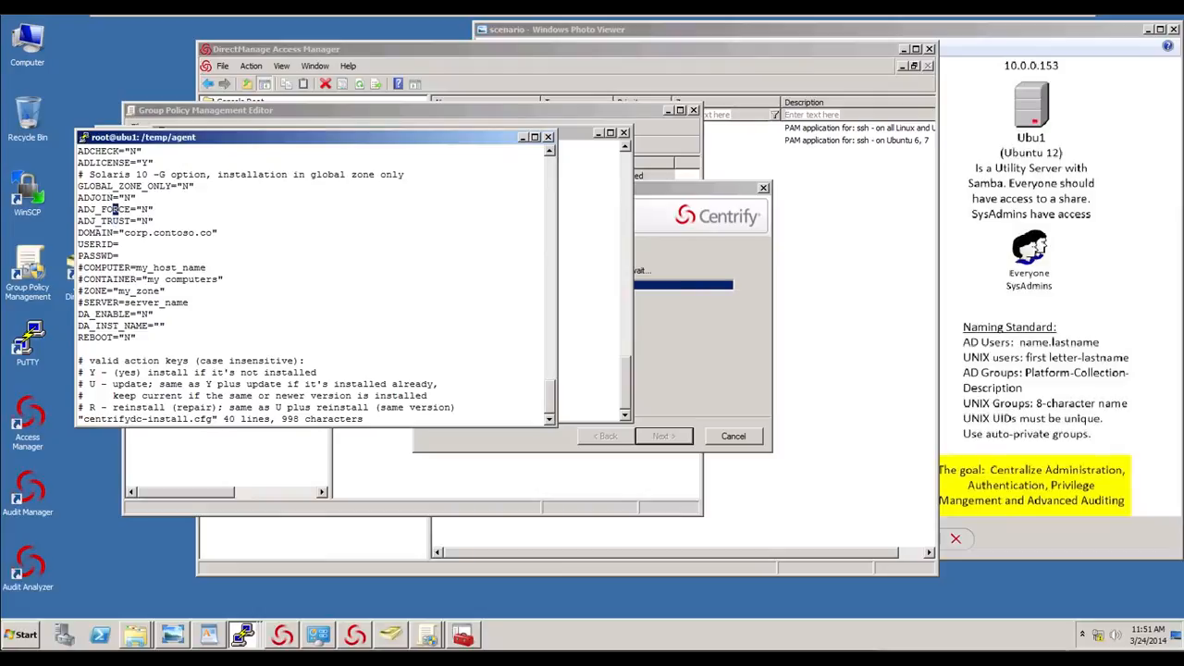
{"action": "key", "text": "Up"}
{"action": "key", "text": "Right"}
{"action": "key", "text": "Right"}
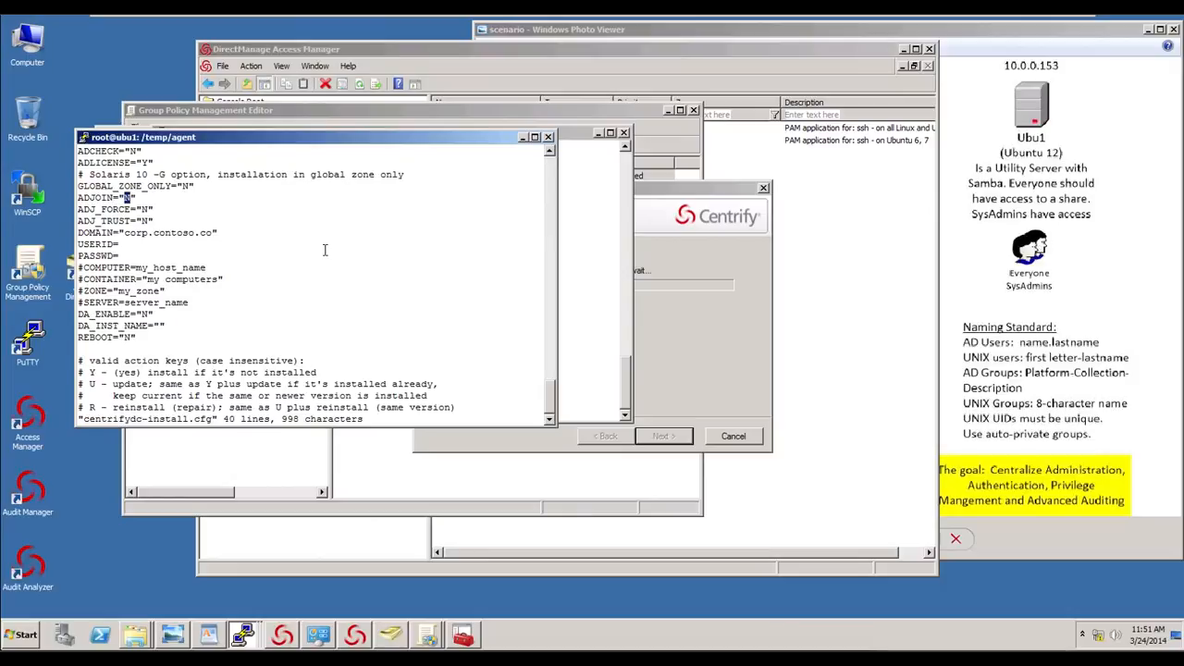
{"action": "key", "text": "Down"}
{"action": "key", "text": "Down"}
{"action": "key", "text": "Down"}
{"action": "key", "text": "Down"}
{"action": "key", "text": "Down"}
{"action": "key", "text": "Down"}
{"action": "key", "text": "Up"}
{"action": "key", "text": "Up"}
{"action": "key", "text": "Up"}
{"action": "key", "text": "Right"}
{"action": "key", "text": "Right"}
{"action": "key", "text": "Right"}
{"action": "key", "text": "Right"}
{"action": "key", "text": "Right"}
{"action": "key", "text": "Right"}
{"action": "key", "text": "Right"}
{"action": "key", "text": "Right"}
{"action": "key", "text": "Right"}
{"action": "key", "text": "Right"}
{"action": "key", "text": "Right"}
{"action": "key", "text": "Right"}
{"action": "key", "text": "Right"}
{"action": "key", "text": "Right"}
{"action": "key", "text": "Right"}
{"action": "type", "text": "m"}
{"action": "key", "text": "Left"}
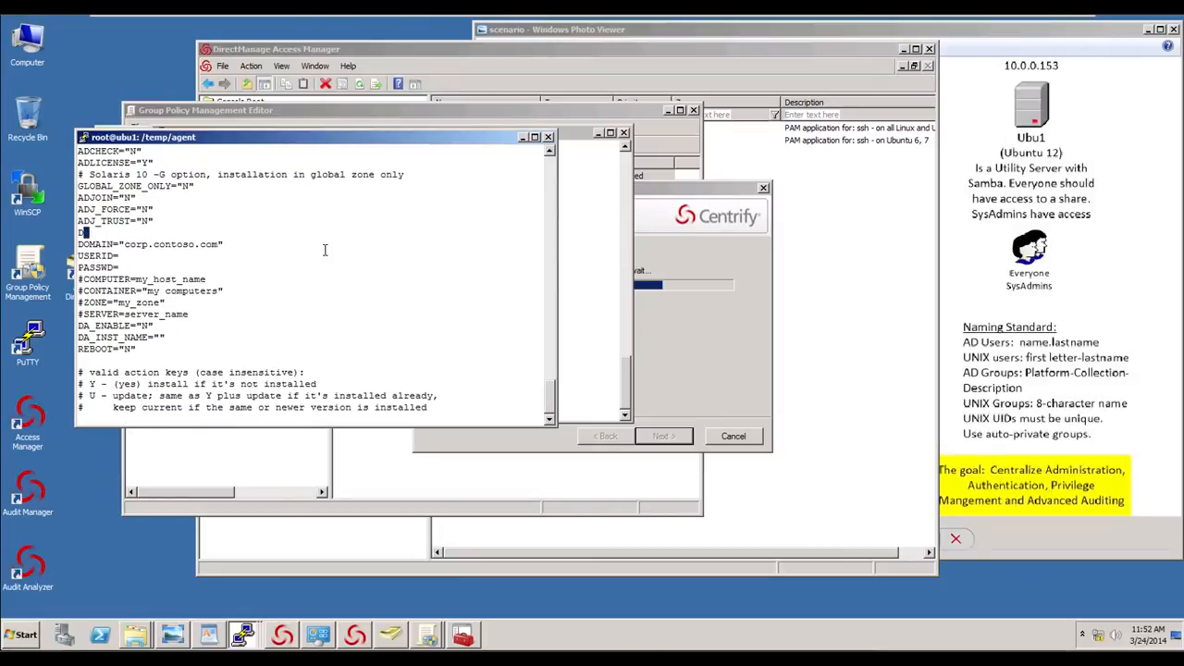
{"action": "key", "text": "Left"}
{"action": "type", "text": "dd"}
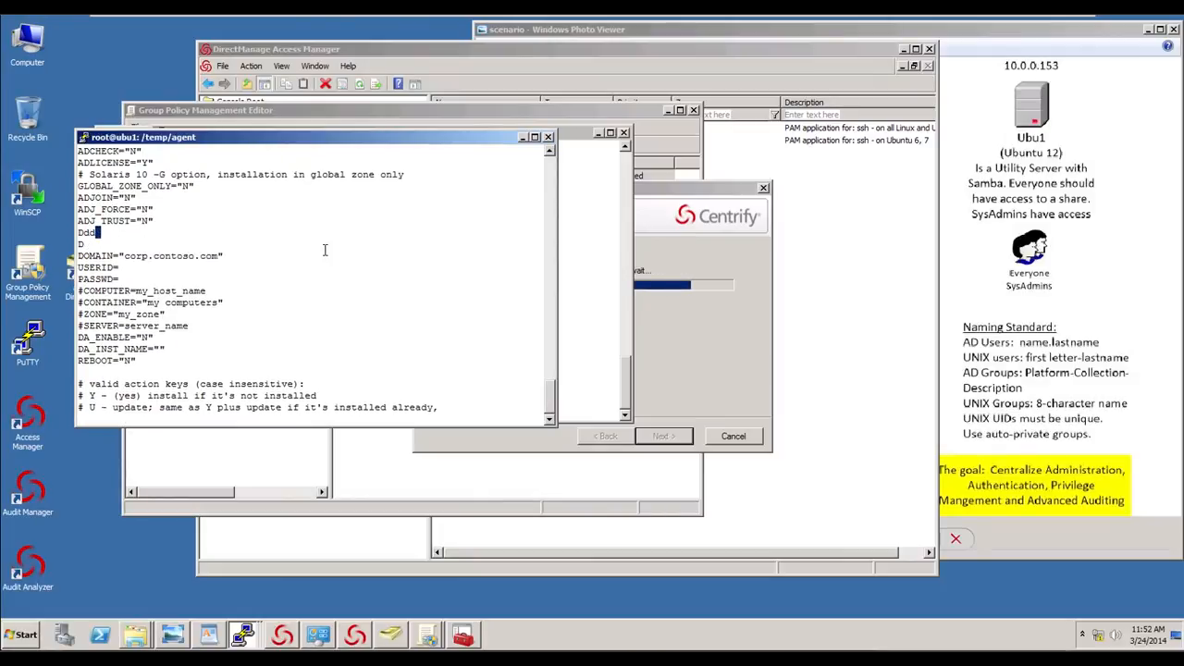
{"action": "key", "text": "BackSpace"}
{"action": "key", "text": "d"}
{"action": "key", "text": "d"}
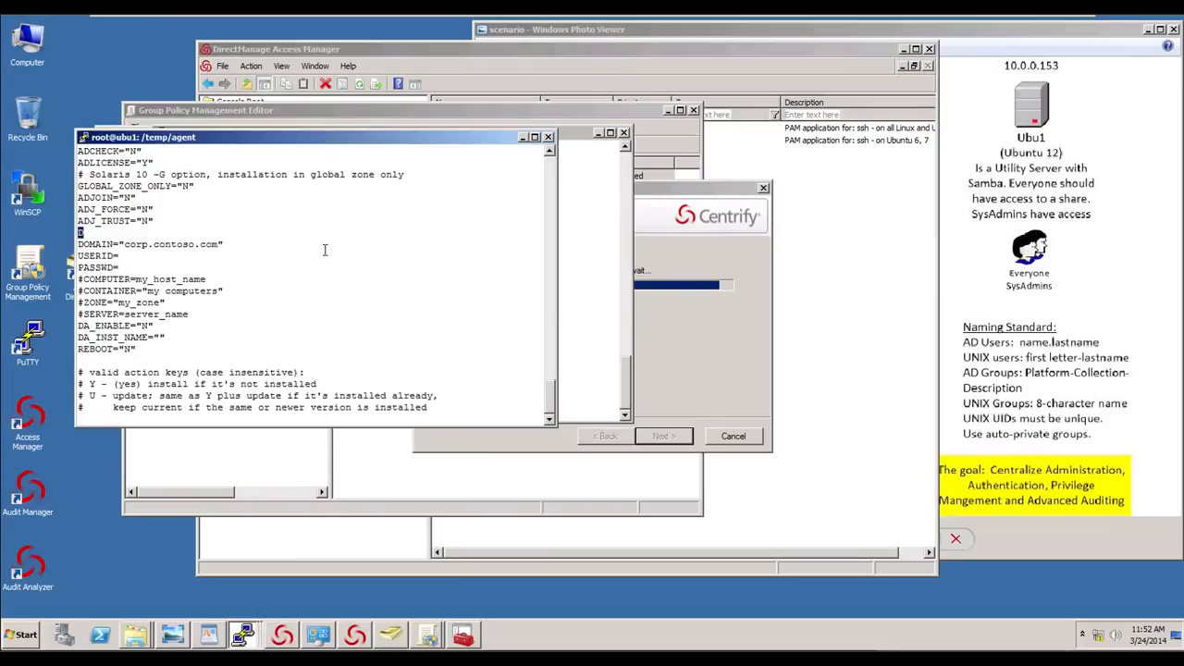
{"action": "key", "text": "d"}
{"action": "key", "text": "d"}
- Uncomment the ZONE line in the config file and delete the stray lines inserted above it
{"action": "key", "text": "j"}
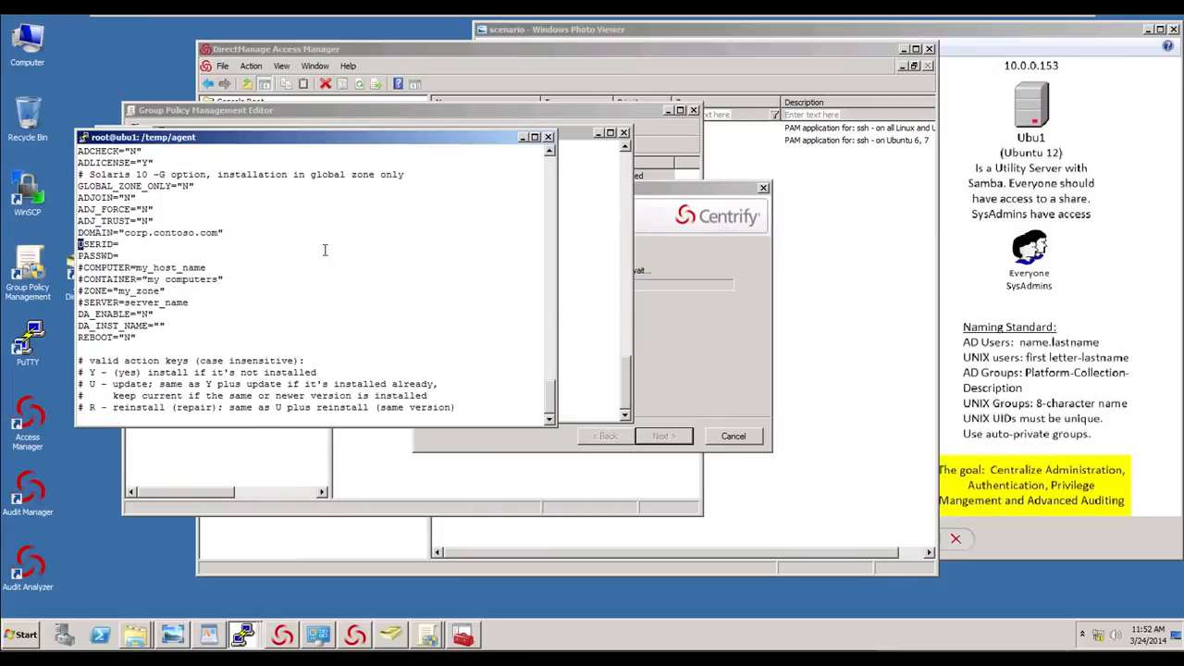
{"action": "key", "text": "j"}
{"action": "key", "text": "j"}
{"action": "key", "text": "j"}
{"action": "key", "text": "j"}
{"action": "key", "text": "x"}
{"action": "key", "text": "x"}
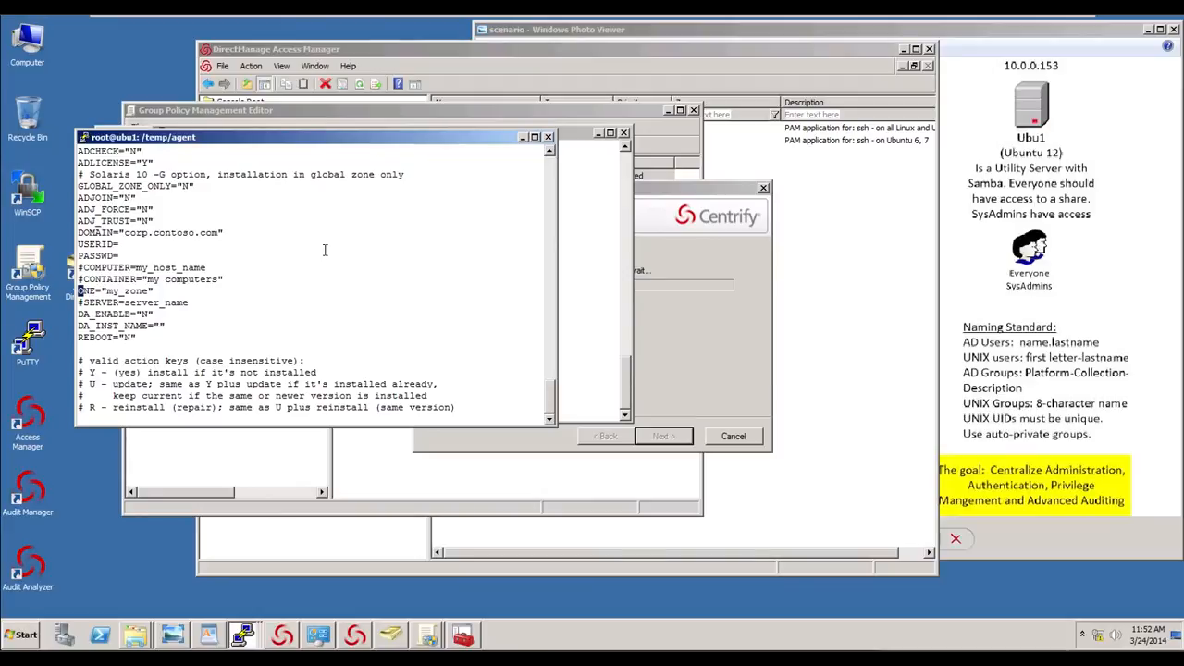
{"action": "type", "text": "Z"}
{"action": "key", "text": "BackSpace"}
{"action": "key", "text": "Right"}
{"action": "key", "text": "Right"}
{"action": "key", "text": "Right"}
{"action": "key", "text": "Right"}
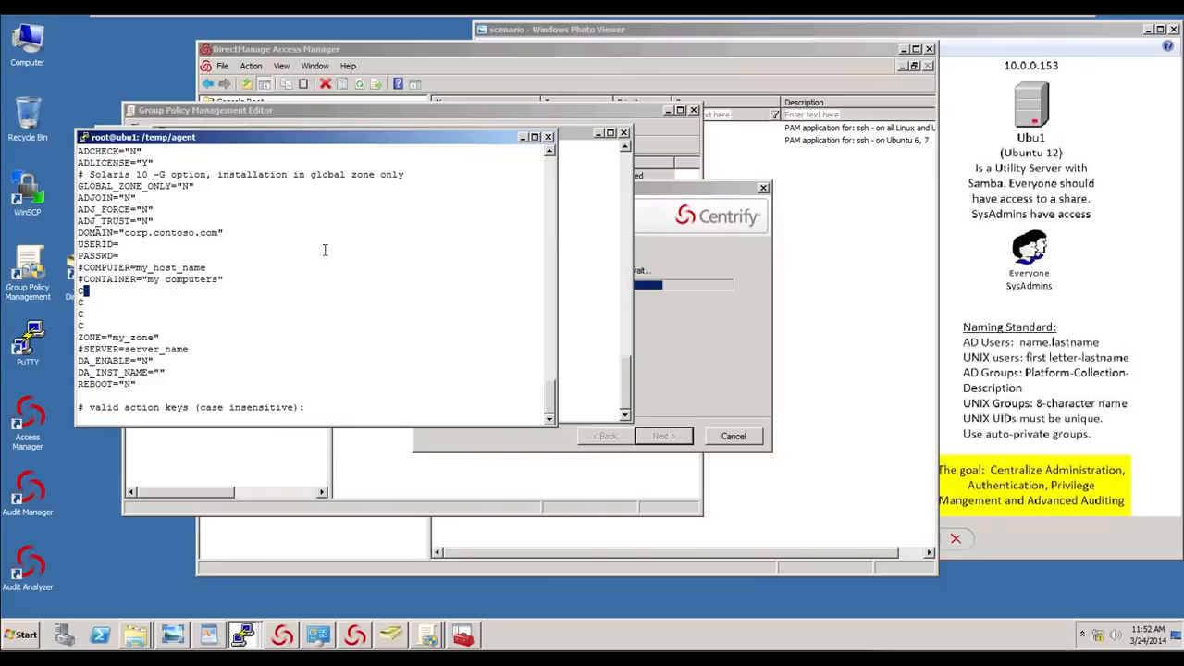
{"action": "key", "text": "Escape"}
{"action": "key", "text": "d"}
{"action": "key", "text": "d"}
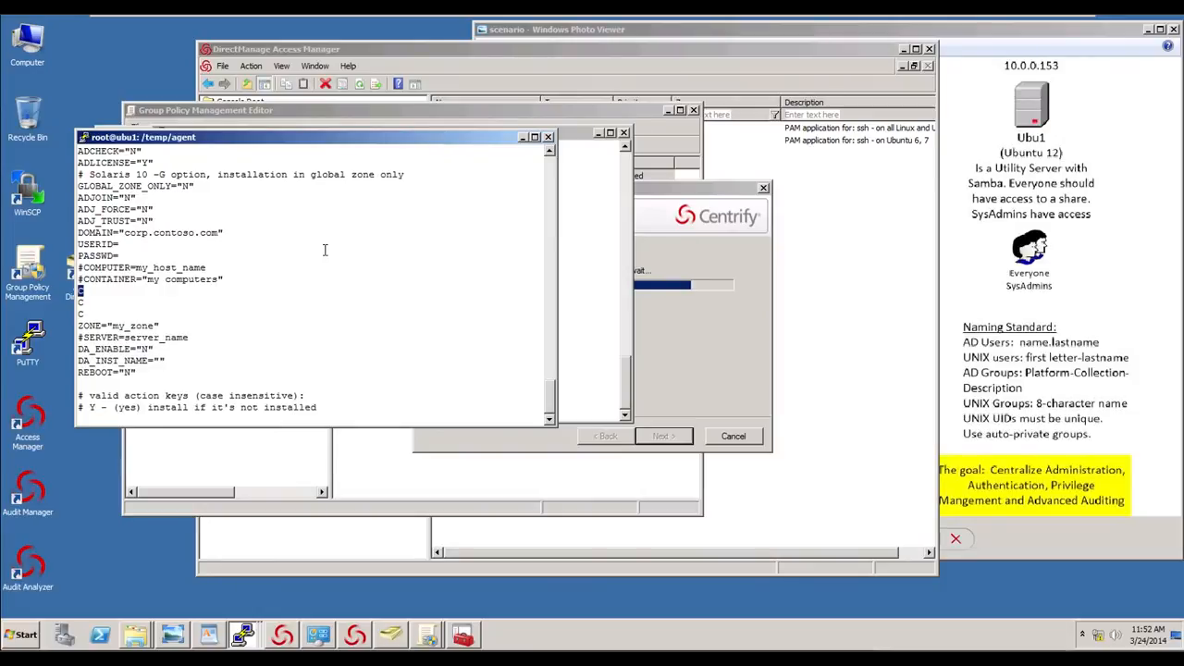
{"action": "key", "text": "d"}
{"action": "key", "text": "d"}
{"action": "key", "text": "d"}
{"action": "key", "text": "d"}
{"action": "key", "text": "d"}
{"action": "key", "text": "d"}
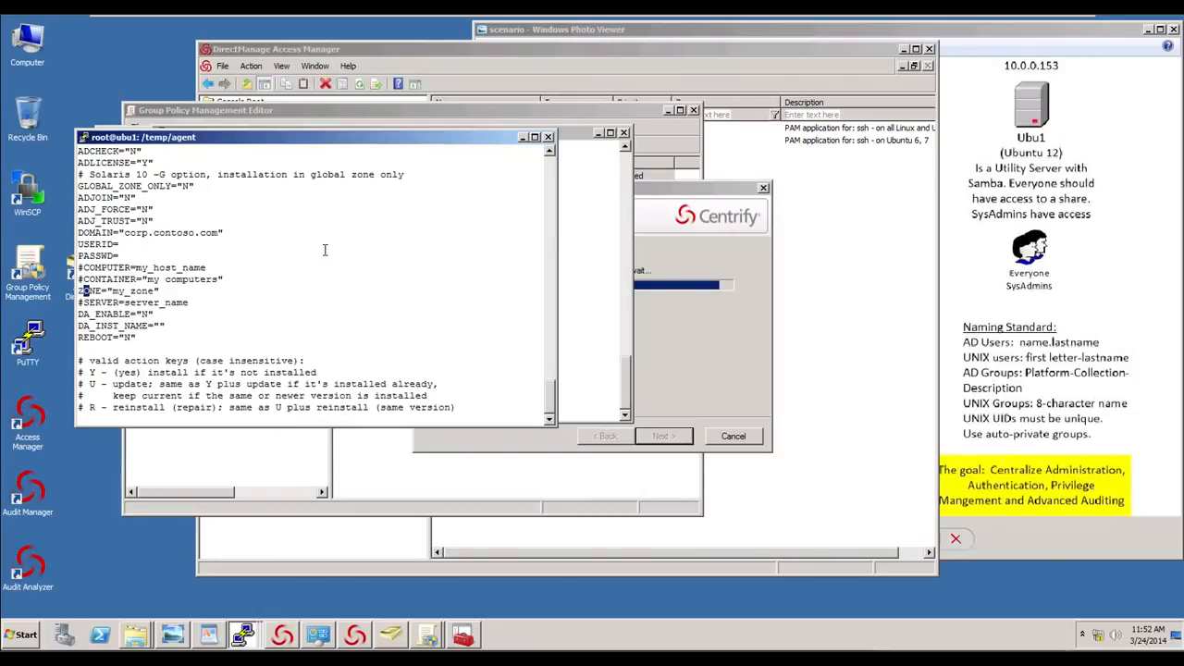
- Set the ZONE value to Model and delete the stray line inserted above it
{"action": "key", "text": "l"}
{"action": "key", "text": "l"}
{"action": "key", "text": "l"}
{"action": "key", "text": "l"}
{"action": "key", "text": "l"}
{"action": "key", "text": "l"}
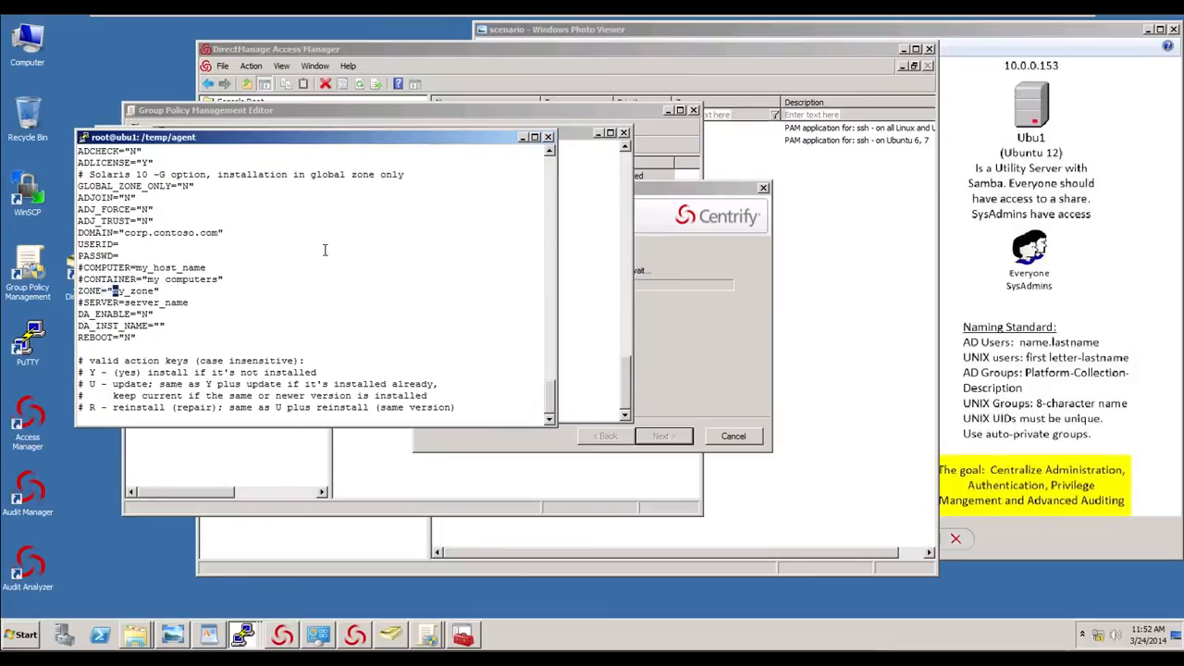
{"action": "type", "text": "iModel"}
{"action": "key", "text": "Delete"}
{"action": "key", "text": "Delete"}
{"action": "key", "text": "Delete"}
{"action": "key", "text": "Delete"}
{"action": "key", "text": "Delete"}
{"action": "key", "text": "Delete"}
{"action": "key", "text": "Delete"}
{"action": "key", "text": "Delete"}
{"action": "key", "text": "Delete"}
{"action": "type", "text": "l"}
{"action": "key", "text": "Down"}
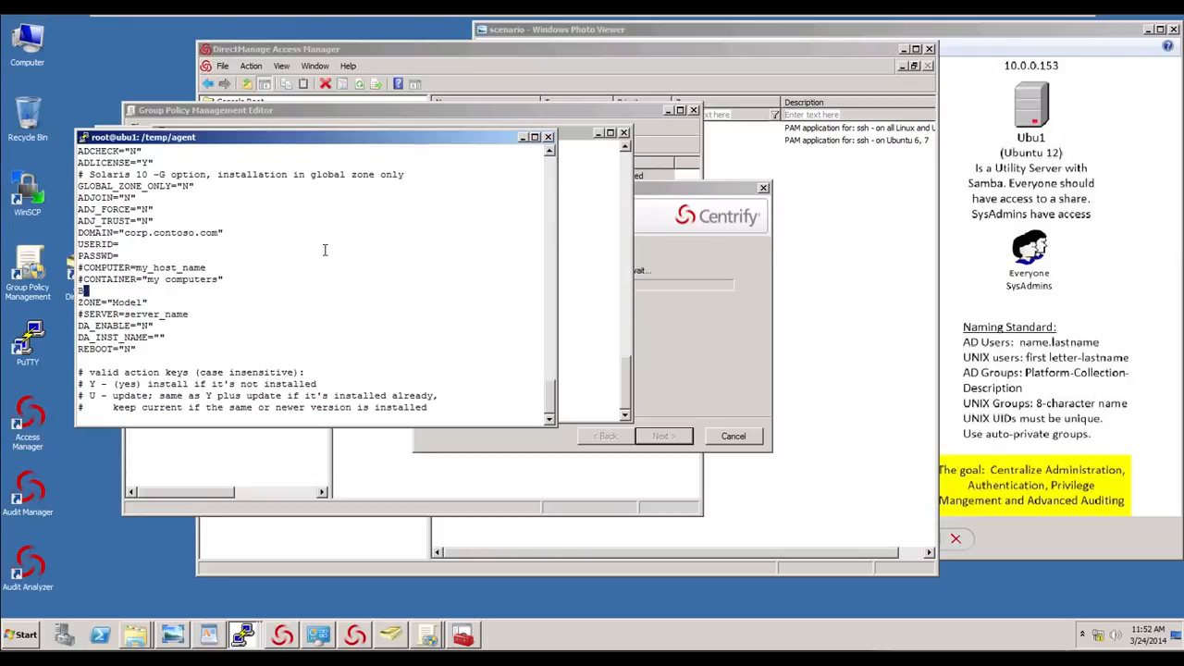
{"action": "type", "text": "dd"}
{"action": "key", "text": "Escape"}
{"action": "key", "text": "d"}
{"action": "key", "text": "d"}
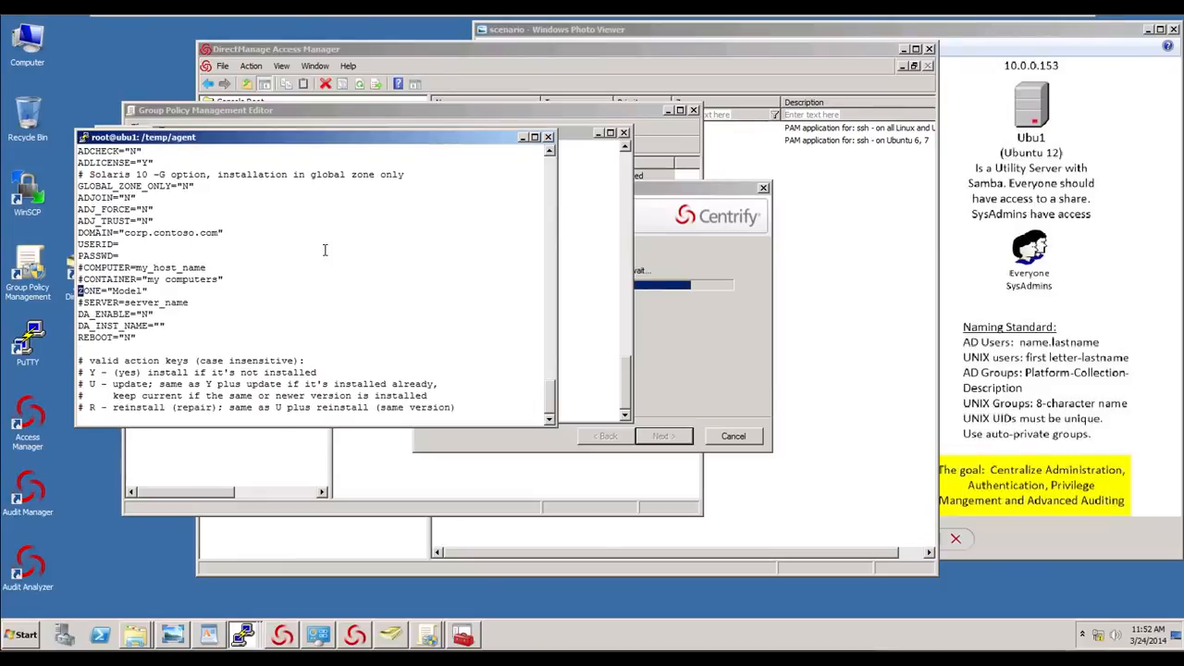
- Uncomment the CONTAINER line and set its value to OU=Servers,OU=UNIX
{"action": "key", "text": "Up"}
{"action": "key", "text": "Right"}
{"action": "key", "text": "Right"}
{"action": "key", "text": "Right"}
{"action": "key", "text": "Right"}
{"action": "key", "text": "Right"}
{"action": "key", "text": "Right"}
{"action": "key", "text": "Right"}
{"action": "key", "text": "Right"}
{"action": "key", "text": "Right"}
{"action": "key", "text": "Right"}
{"action": "key", "text": "Right"}
{"action": "key", "text": "Left"}
{"action": "key", "text": "Left"}
{"action": "key", "text": "Left"}
{"action": "key", "text": "Left"}
{"action": "key", "text": "Left"}
{"action": "key", "text": "Left"}
{"action": "key", "text": "Left"}
{"action": "key", "text": "Left"}
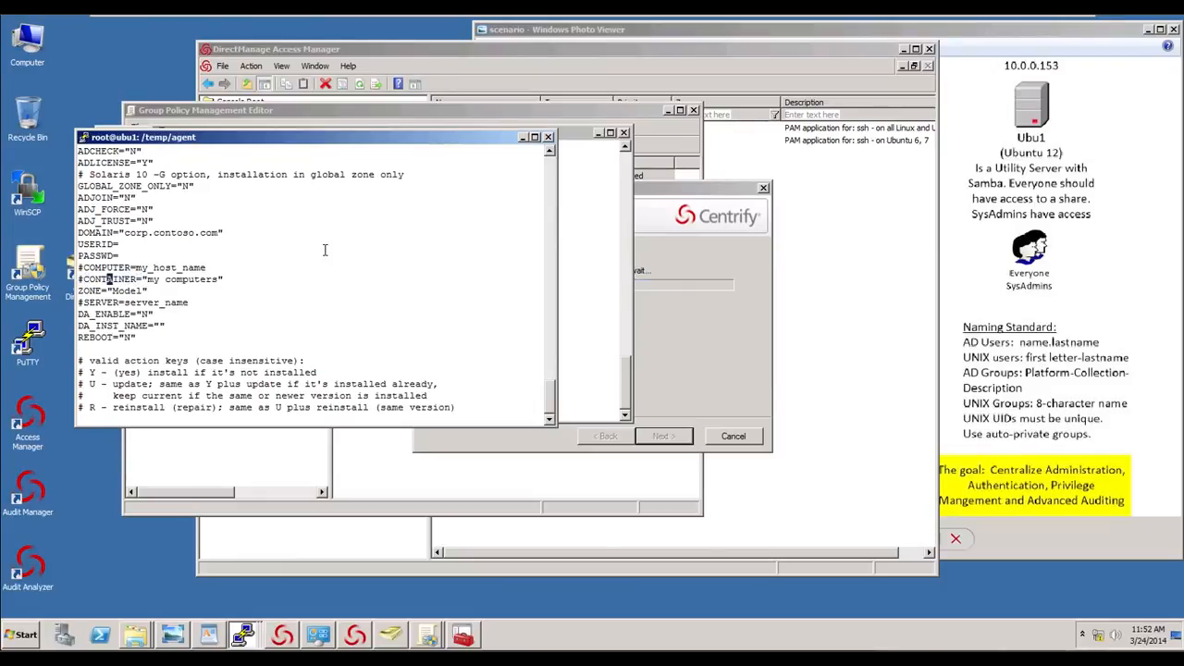
{"action": "key", "text": "Left"}
{"action": "key", "text": "Left"}
{"action": "key", "text": "Left"}
{"action": "key", "text": "x"}
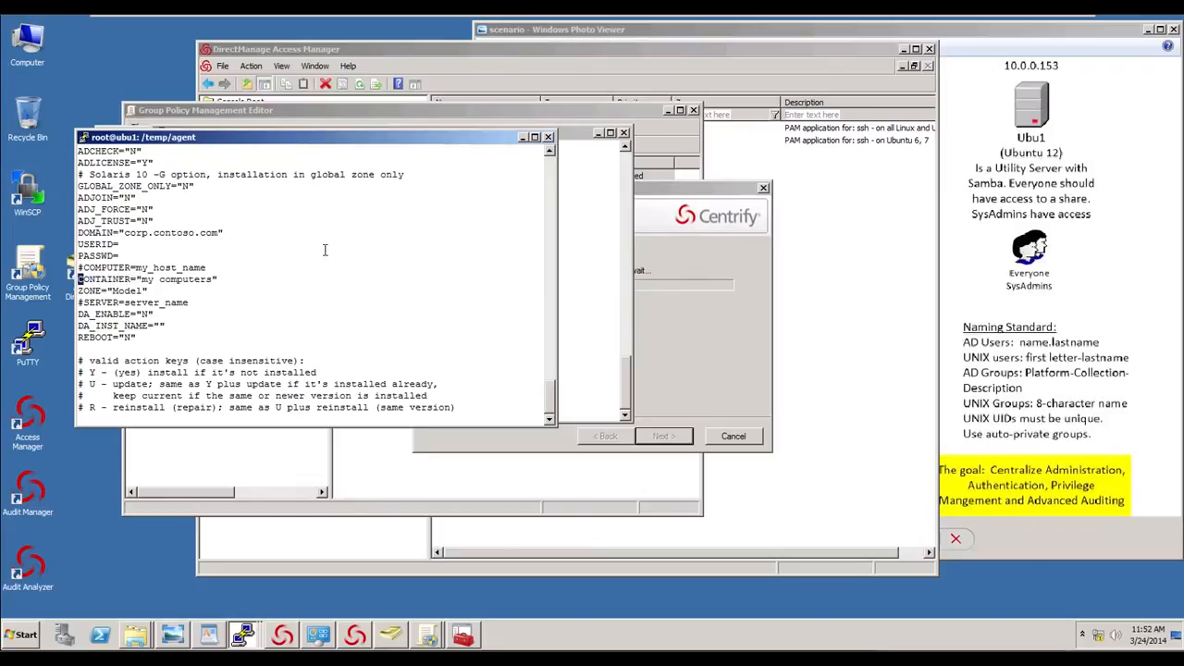
{"action": "key", "text": "Right"}
{"action": "key", "text": "Right"}
{"action": "key", "text": "Right"}
{"action": "key", "text": "Right"}
{"action": "key", "text": "Right"}
{"action": "key", "text": "Right"}
{"action": "key", "text": "Right"}
{"action": "key", "text": "Right"}
{"action": "key", "text": "Right"}
{"action": "key", "text": "Right"}
{"action": "type", "text": "aOU="}
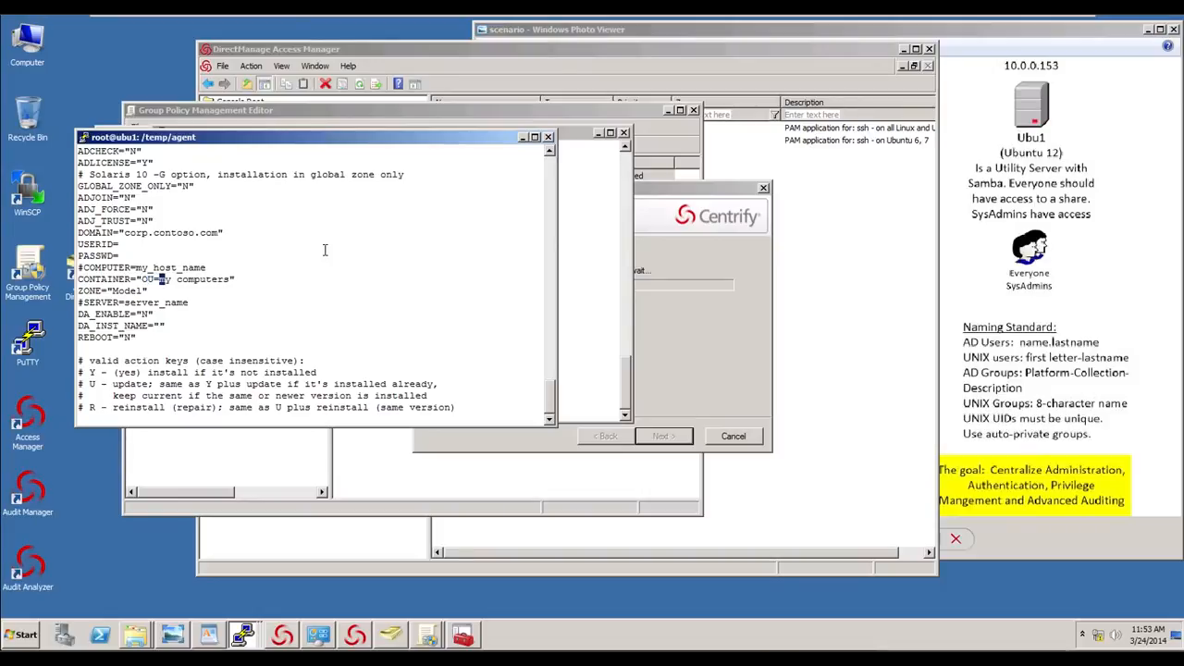
{"action": "type", "text": "Servers,OU="}
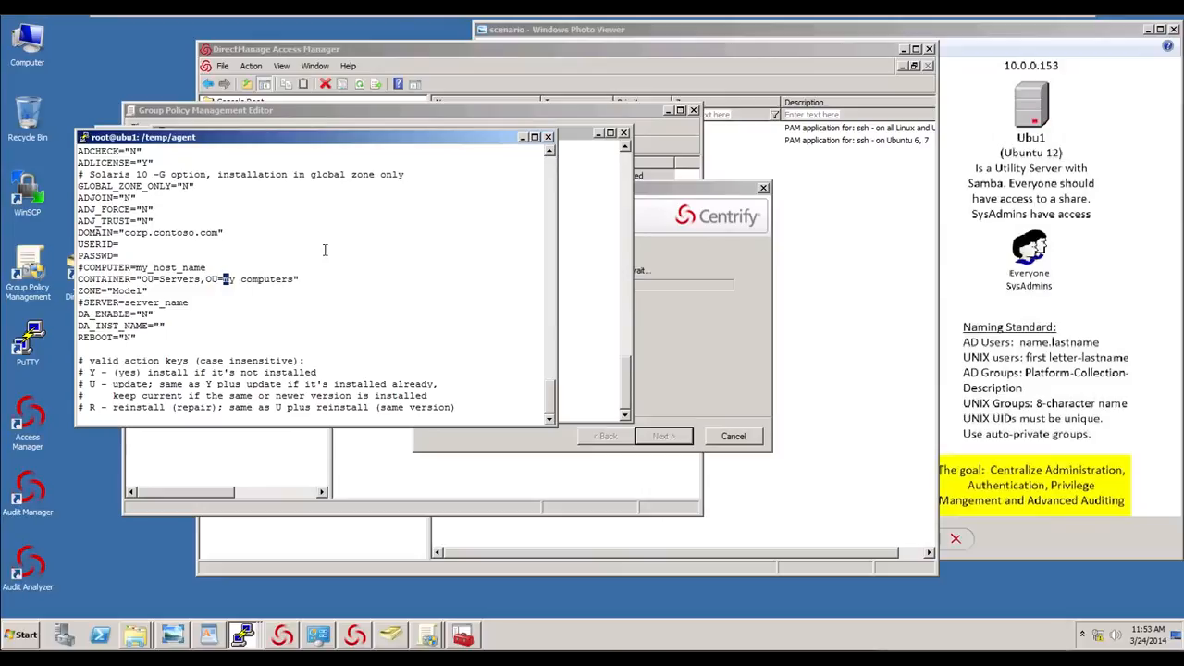
{"action": "type", "text": "UNIX"}
{"action": "key", "text": "Delete"}
{"action": "key", "text": "Delete"}
{"action": "key", "text": "Delete"}
{"action": "key", "text": "Delete"}
{"action": "key", "text": "Delete"}
{"action": "key", "text": "Delete"}
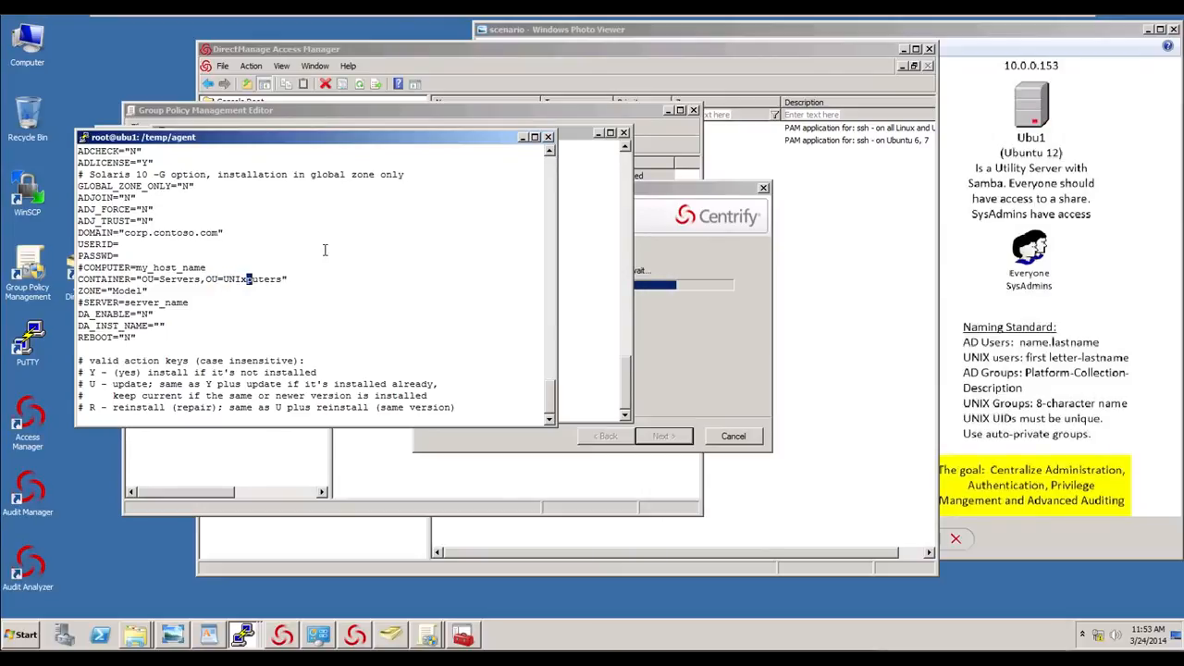
{"action": "key", "text": "Delete"}
{"action": "key", "text": "Delete"}
{"action": "key", "text": "Delete"}
{"action": "key", "text": "Delete"}
{"action": "key", "text": "Delete"}
{"action": "key", "text": "Delete"}
- Correct the end of the CONTAINER value and delete the stray blank lines inserted above it
{"action": "key", "text": "Escape"}
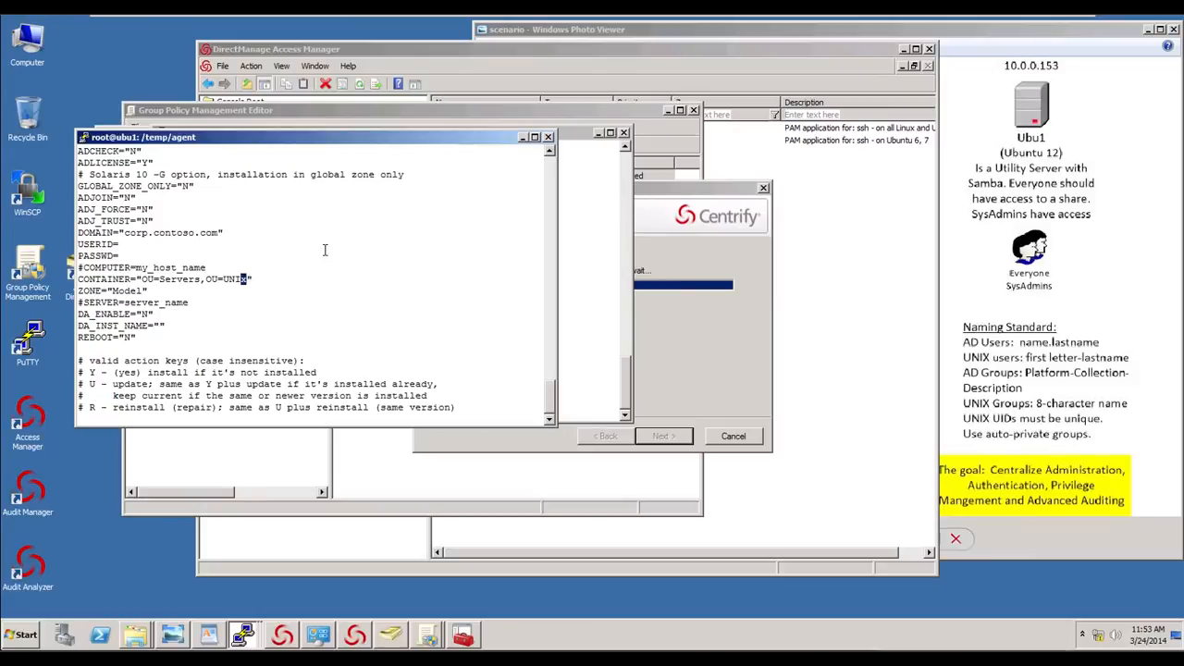
{"action": "key", "text": "Right"}
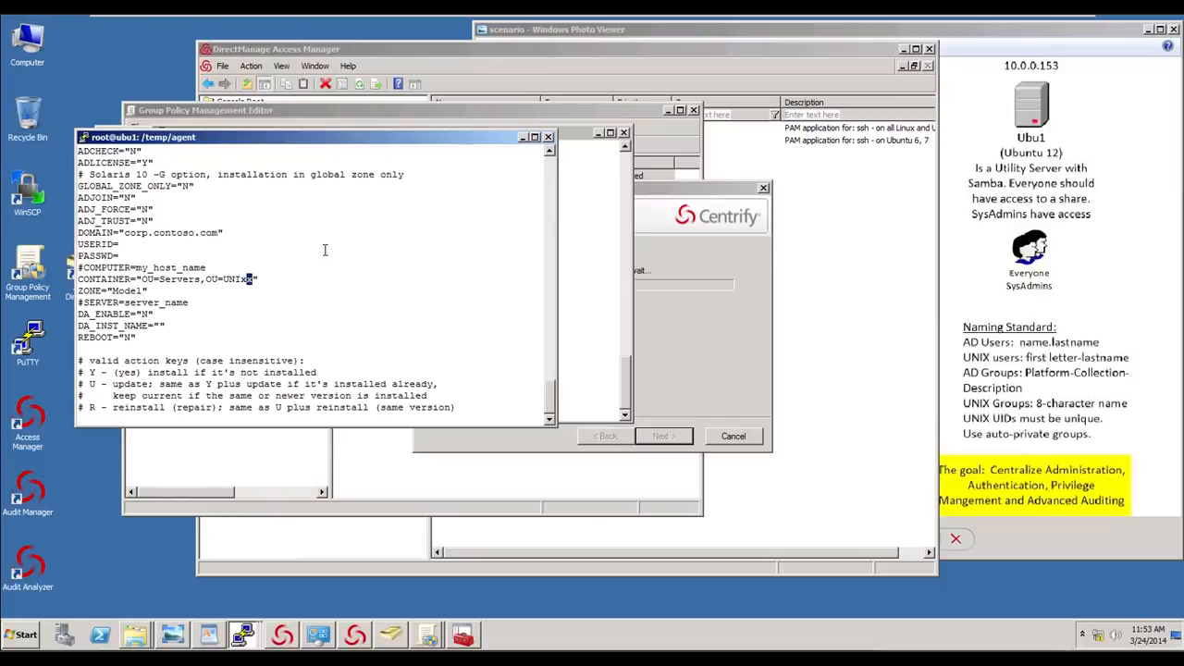
{"action": "key", "text": "Left"}
{"action": "key", "text": "BackSpace"}
{"action": "type", "text": "X"}
{"action": "key", "text": "Escape"}
{"action": "key", "text": "shift+o"}
{"action": "type", "text": "D"}
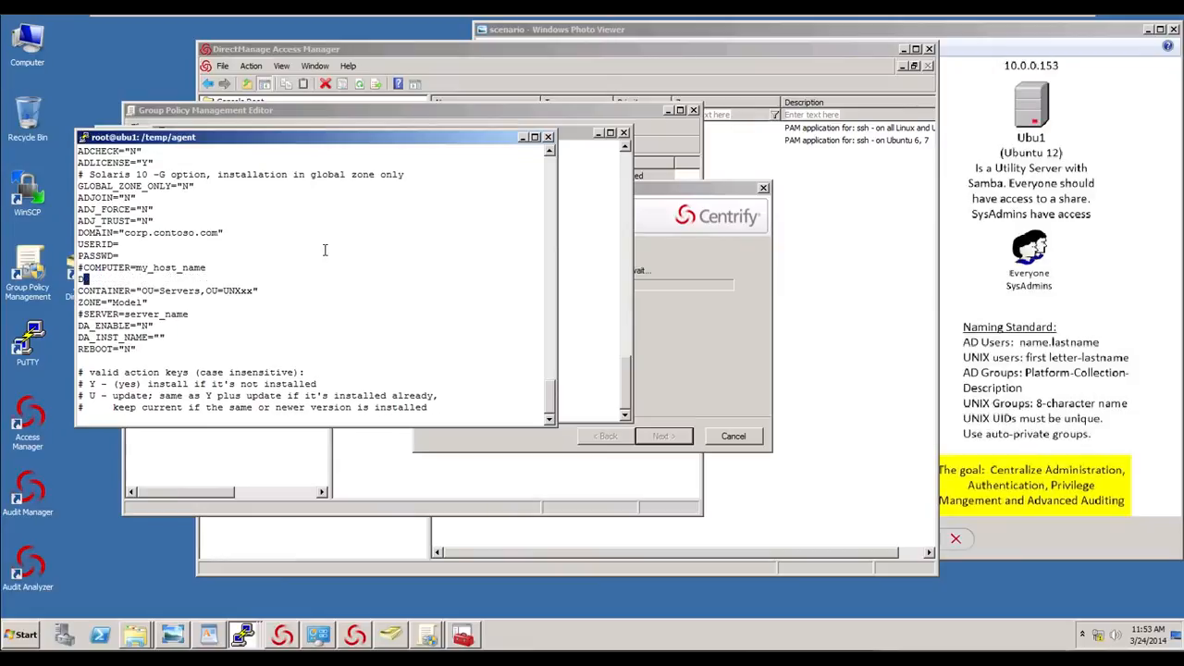
{"action": "key", "text": "Escape"}
{"action": "key", "text": "d"}
{"action": "key", "text": "d"}
{"action": "key", "text": "Right"}
{"action": "key", "text": "Right"}
{"action": "key", "text": "Right"}
{"action": "key", "text": "Right"}
{"action": "key", "text": "Right"}
{"action": "key", "text": "Right"}
{"action": "key", "text": "Right"}
{"action": "key", "text": "Right"}
{"action": "key", "text": "Right"}
{"action": "key", "text": "Right"}
{"action": "key", "text": "Right"}
{"action": "key", "text": "Right"}
{"action": "key", "text": "Right"}
{"action": "key", "text": "Right"}
{"action": "key", "text": "Right"}
{"action": "key", "text": "Right"}
{"action": "key", "text": "Right"}
{"action": "key", "text": "Right"}
{"action": "key", "text": "Right"}
{"action": "key", "text": "Right"}
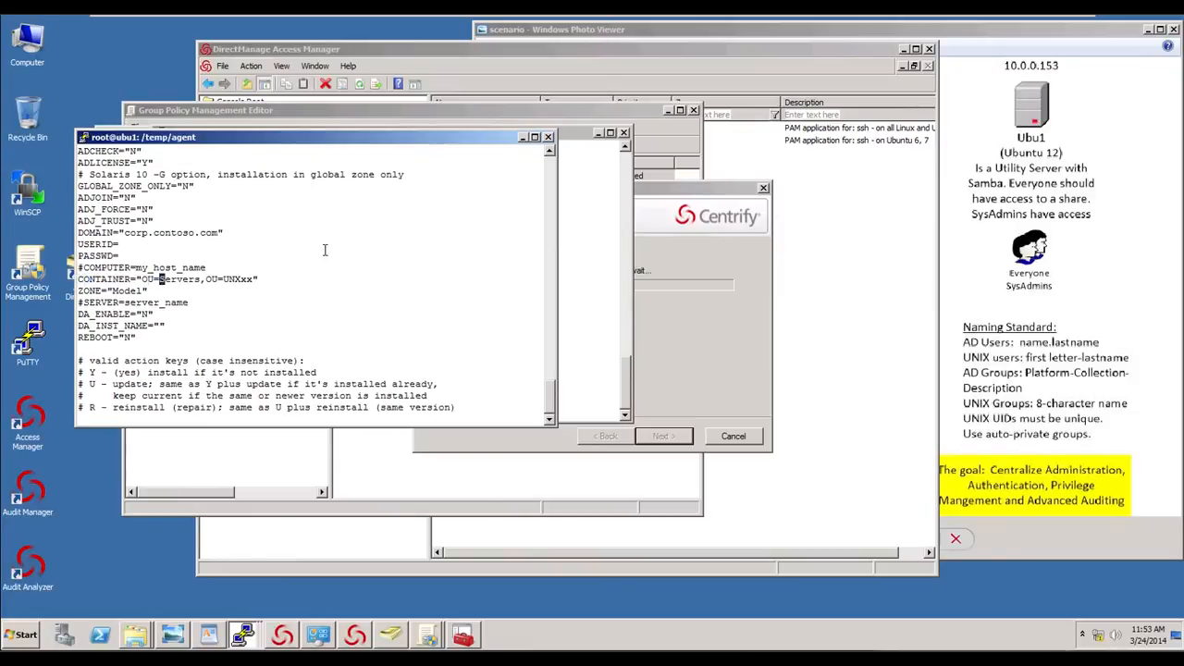
{"action": "key", "text": "Right"}
{"action": "key", "text": "Right"}
{"action": "key", "text": "Right"}
{"action": "key", "text": "Right"}
{"action": "type", "text": "iI"}
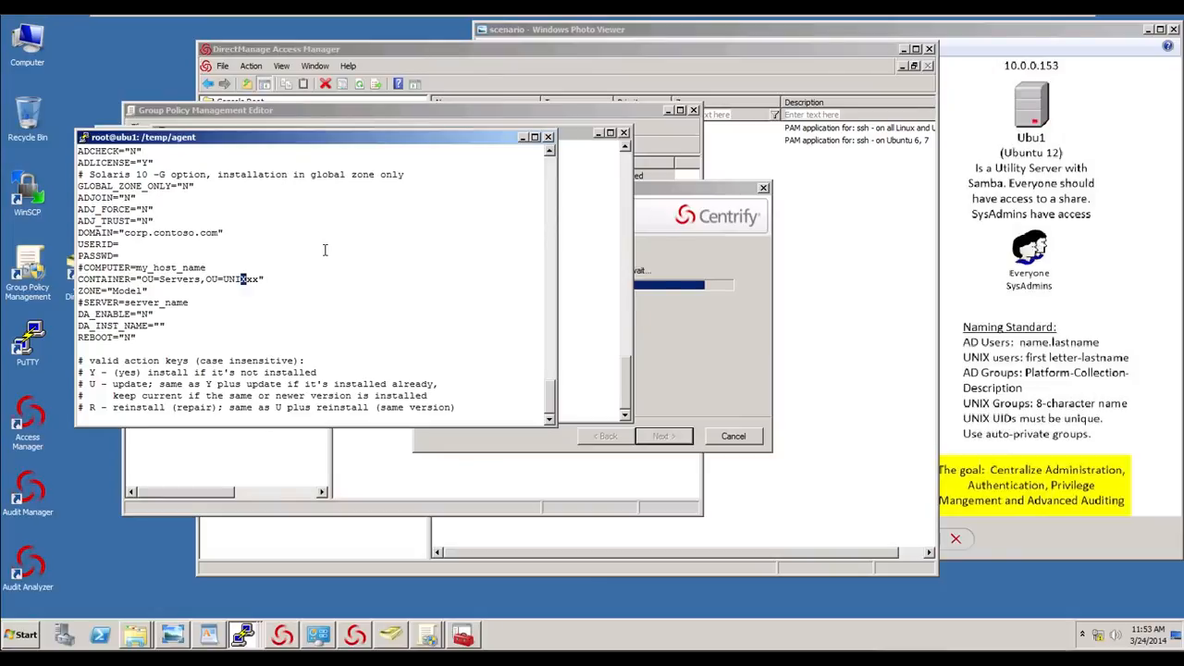
{"action": "key", "text": "Right"}
{"action": "key", "text": "Escape"}
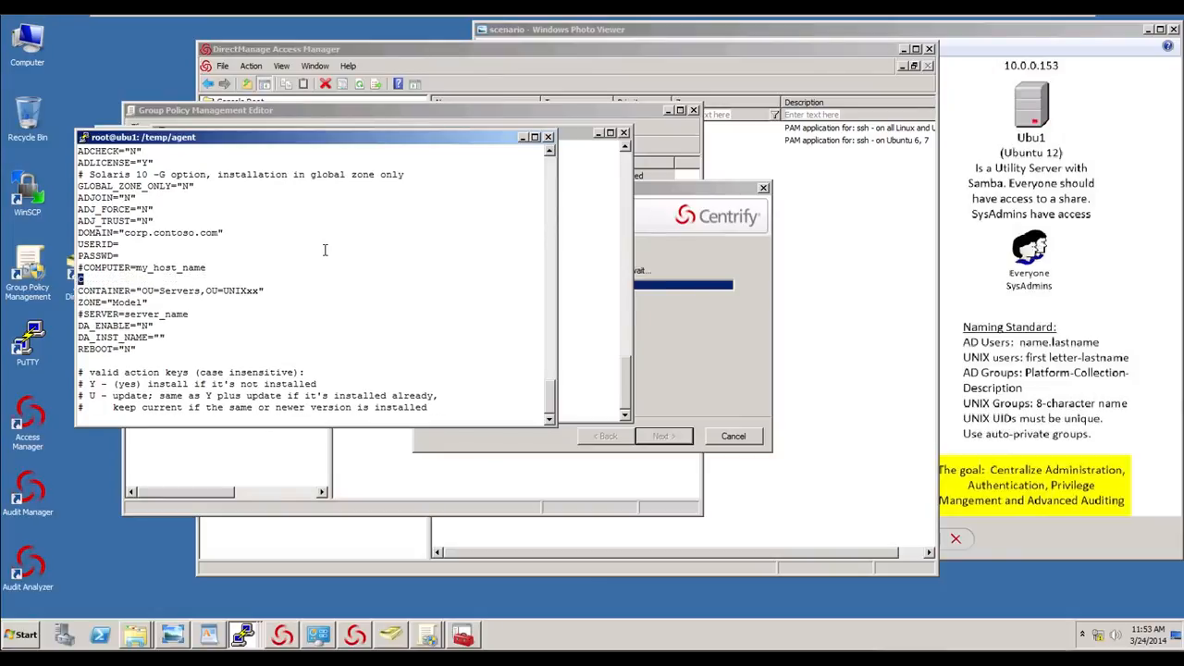
{"action": "key", "text": "d"}
{"action": "key", "text": "d"}
- Delete two characters and the CONTAINER line, then undo those three edits
{"action": "key", "text": "Right"}
{"action": "key", "text": "Right"}
{"action": "key", "text": "Right"}
{"action": "key", "text": "Right"}
{"action": "key", "text": "Right"}
{"action": "key", "text": "Right"}
{"action": "key", "text": "Right"}
{"action": "key", "text": "Right"}
{"action": "key", "text": "Right"}
{"action": "key", "text": "Right"}
{"action": "key", "text": "Right"}
{"action": "key", "text": "Right"}
{"action": "key", "text": "Right"}
{"action": "key", "text": "Right"}
{"action": "key", "text": "Right"}
{"action": "key", "text": "Right"}
{"action": "key", "text": "Right"}
{"action": "key", "text": "Right"}
{"action": "key", "text": "Right"}
{"action": "key", "text": "Right"}
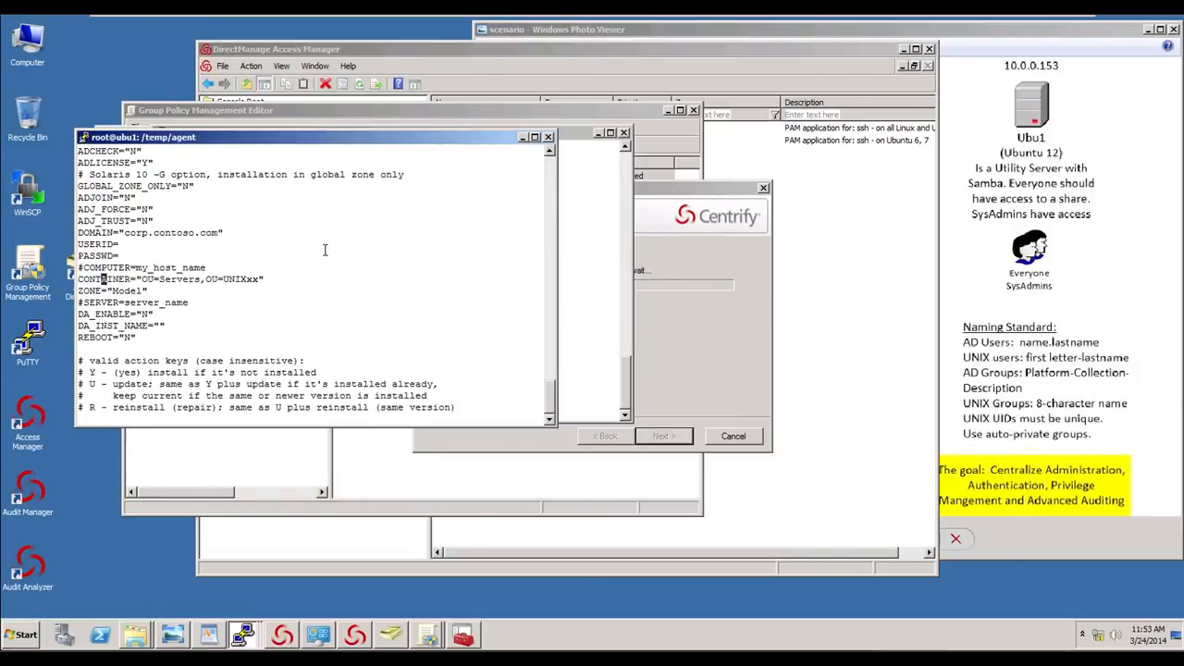
{"action": "key", "text": "Left"}
{"action": "key", "text": "Left"}
{"action": "key", "text": "x"}
{"action": "key", "text": "x"}
{"action": "key", "text": "d"}
{"action": "key", "text": "d"}
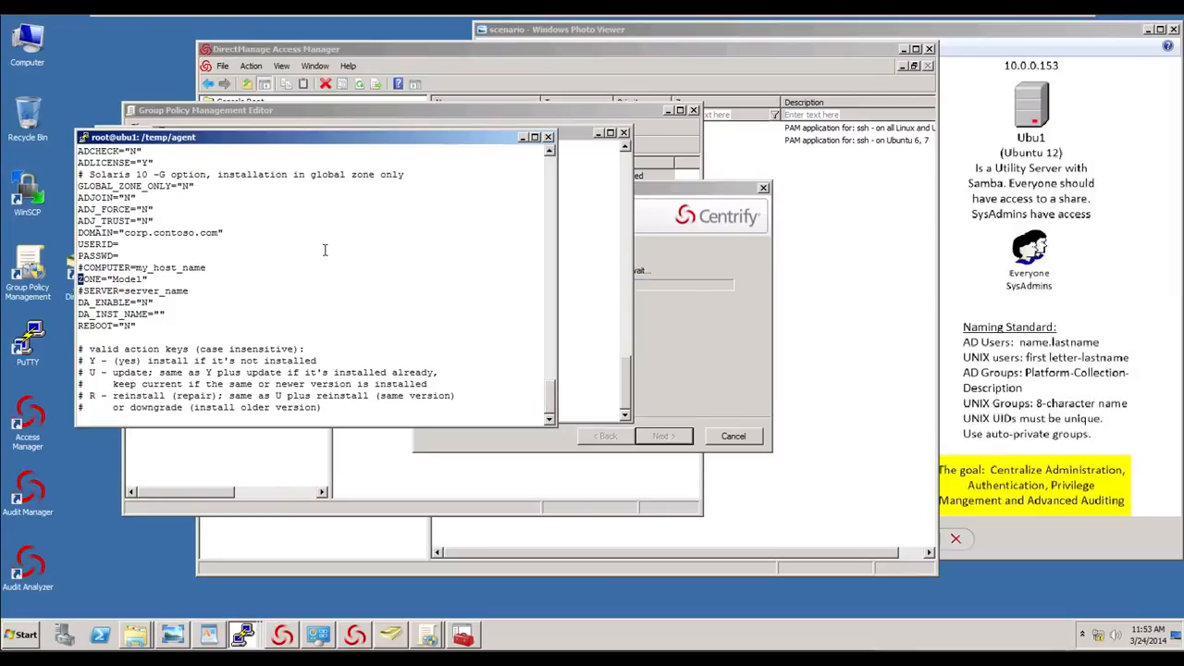
{"action": "key", "text": "u"}
{"action": "key", "text": "u"}
{"action": "key", "text": "u"}
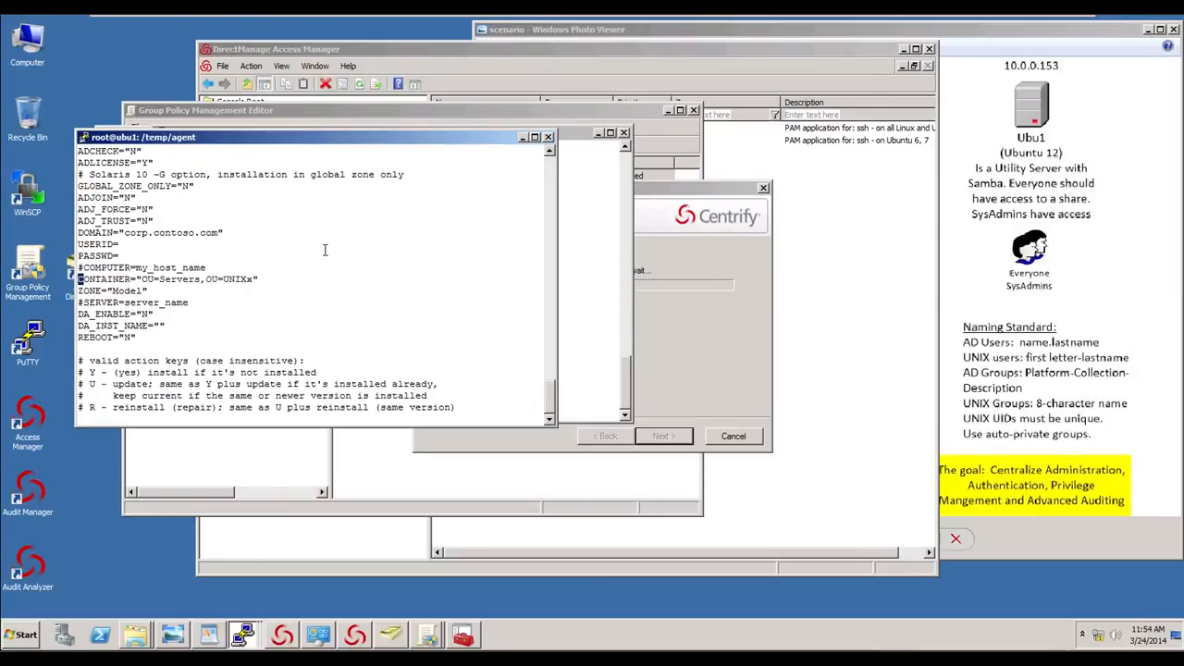
- Remove the extra character at the end of the CONTAINER value, then save and quit vi
{"action": "key", "text": "l"}
{"action": "key", "text": "l"}
{"action": "key", "text": "l"}
{"action": "key", "text": "l"}
{"action": "key", "text": "l"}
{"action": "key", "text": "l"}
{"action": "key", "text": "l"}
{"action": "key", "text": "l"}
{"action": "key", "text": "l"}
{"action": "key", "text": "l"}
{"action": "key", "text": "l"}
{"action": "key", "text": "l"}
{"action": "key", "text": "l"}
{"action": "key", "text": "l"}
{"action": "key", "text": "l"}
{"action": "key", "text": "l"}
{"action": "key", "text": "l"}
{"action": "key", "text": "l"}
{"action": "key", "text": "l"}
{"action": "key", "text": "l"}
{"action": "key", "text": "l"}
{"action": "key", "text": "l"}
{"action": "key", "text": "l"}
{"action": "key", "text": "l"}
{"action": "key", "text": "l"}
{"action": "key", "text": "l"}
{"action": "key", "text": "l"}
{"action": "key", "text": "l"}
{"action": "key", "text": "l"}
{"action": "key", "text": "x"}
{"action": "type", "text": ":wq"}
{"action": "key", "text": "Return"}
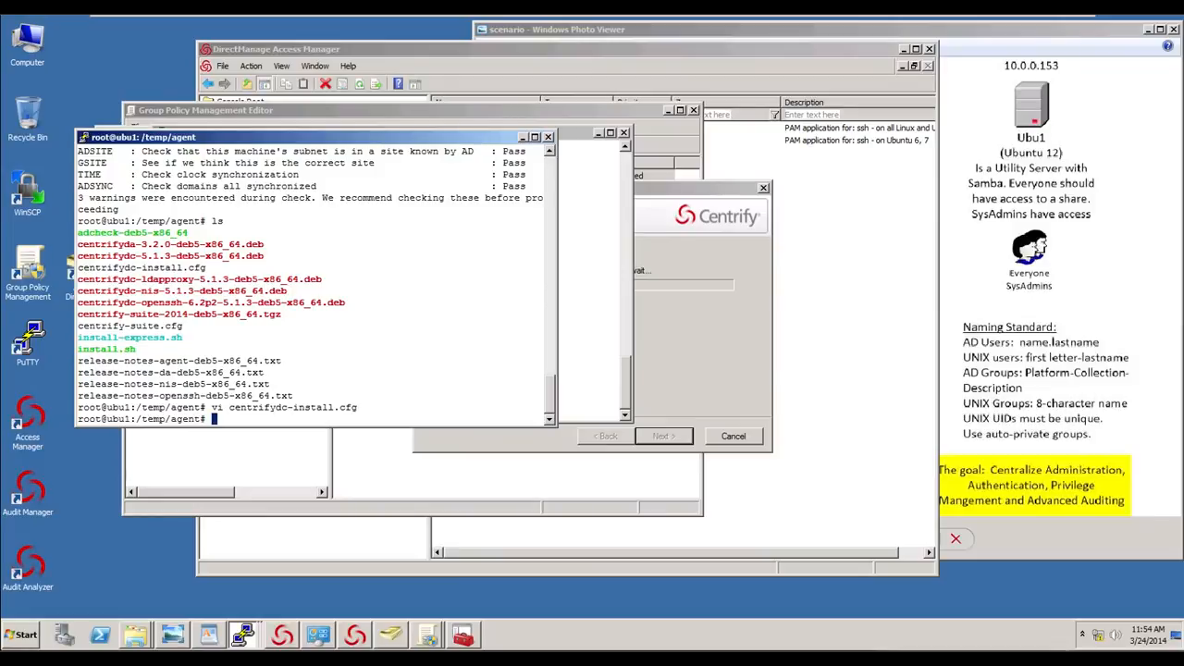
- Switch to the cen1 session, clear the terminal and run adinfo to check its domain status
{"action": "left_click", "coordinate": [240, 638]}
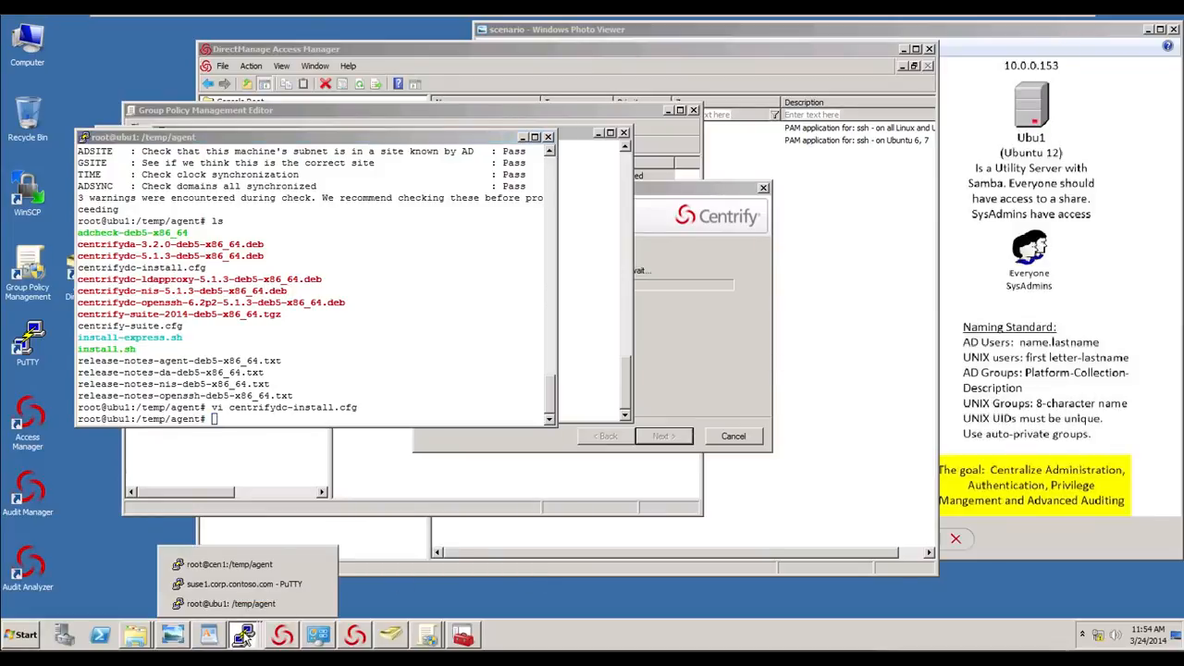
{"action": "left_click", "coordinate": [238, 564]}
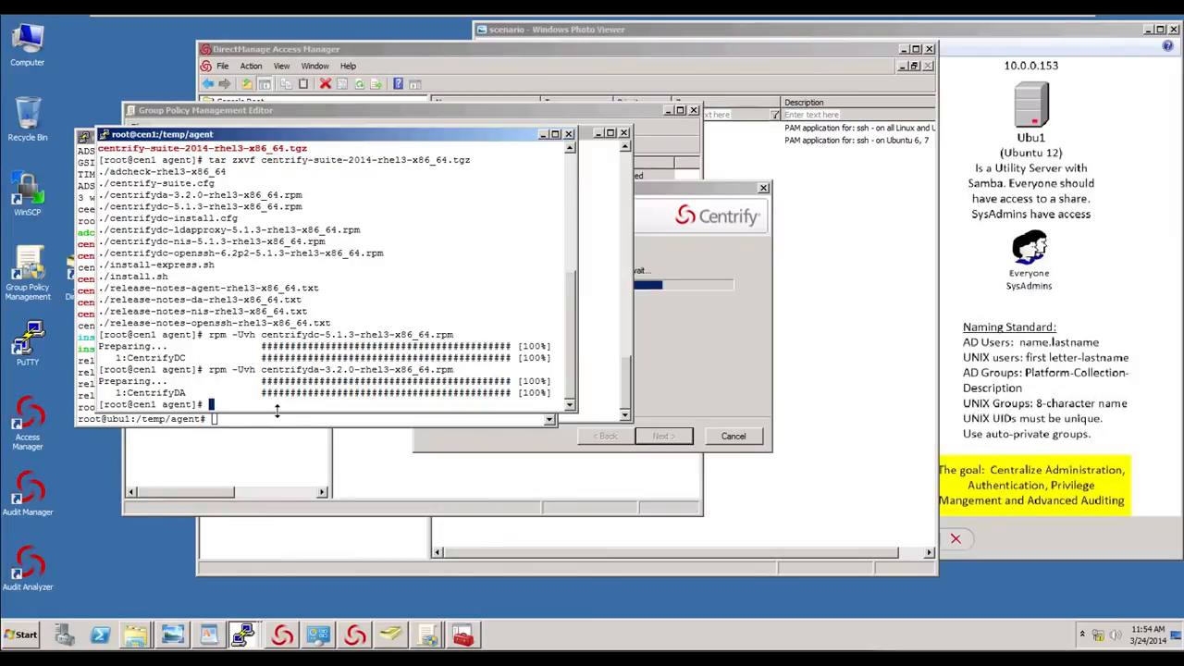
{"action": "type", "text": "clear"}
{"action": "key", "text": "Return"}
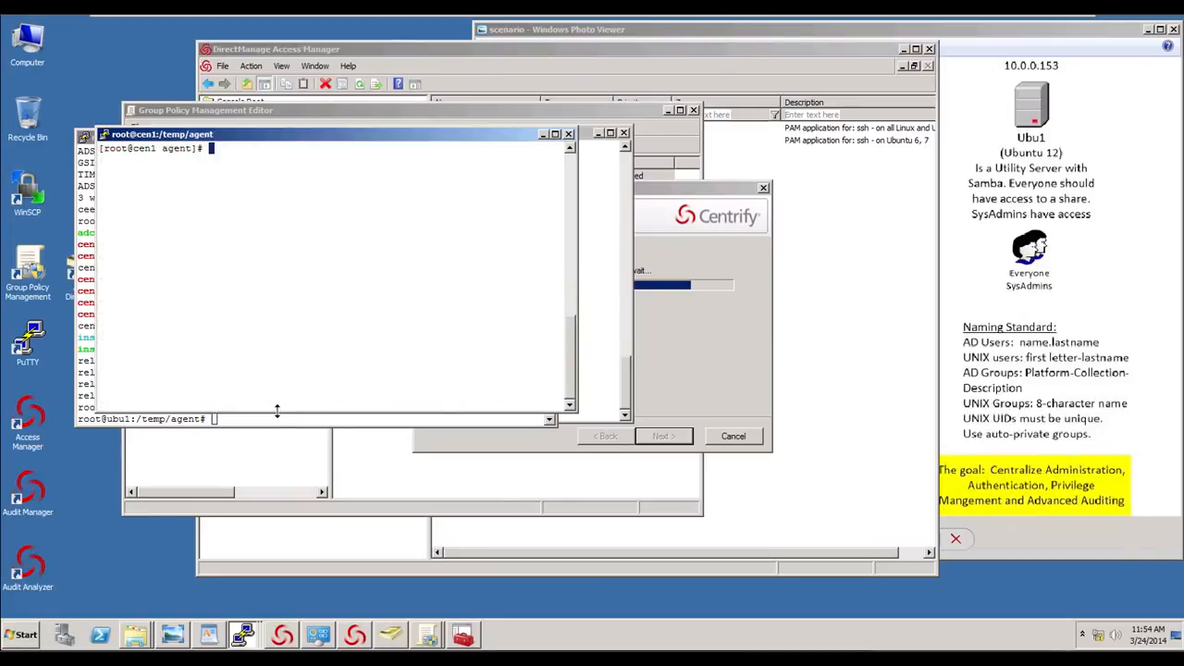
{"action": "type", "text": "adinfo"}
{"action": "key", "text": "Return"}
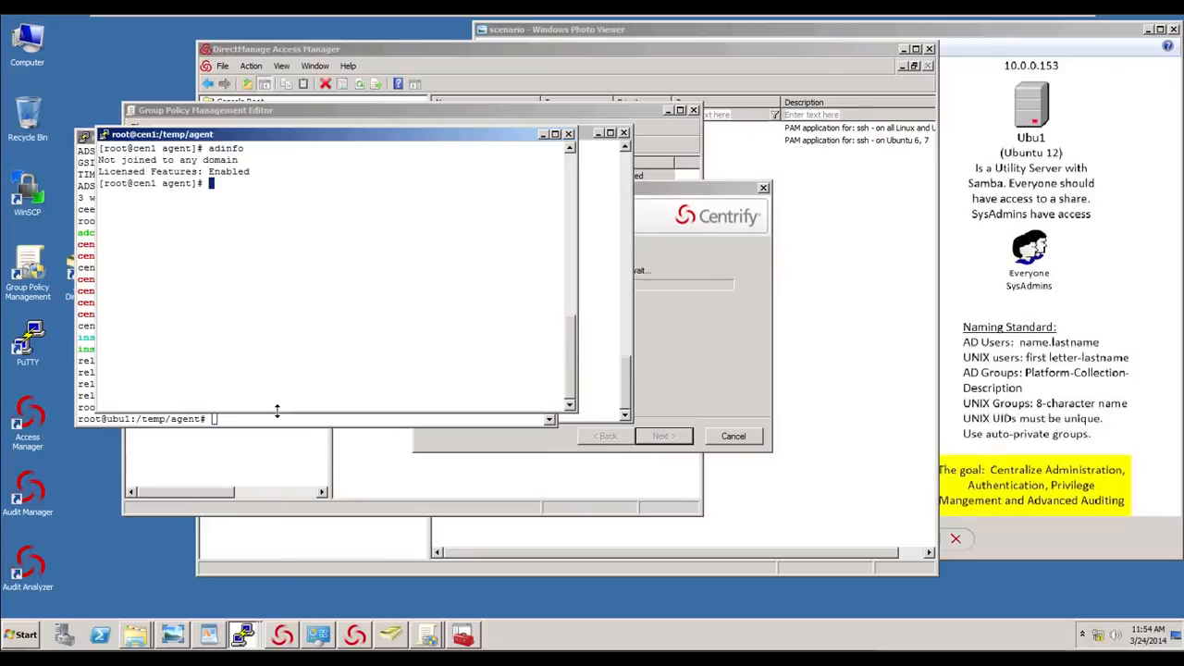
- Show the lines of /etc/nsswitch.conf that contain files, using cat piped to grep
{"action": "type", "text": "cat /etc/nss"}
{"action": "key", "text": "Tab"}
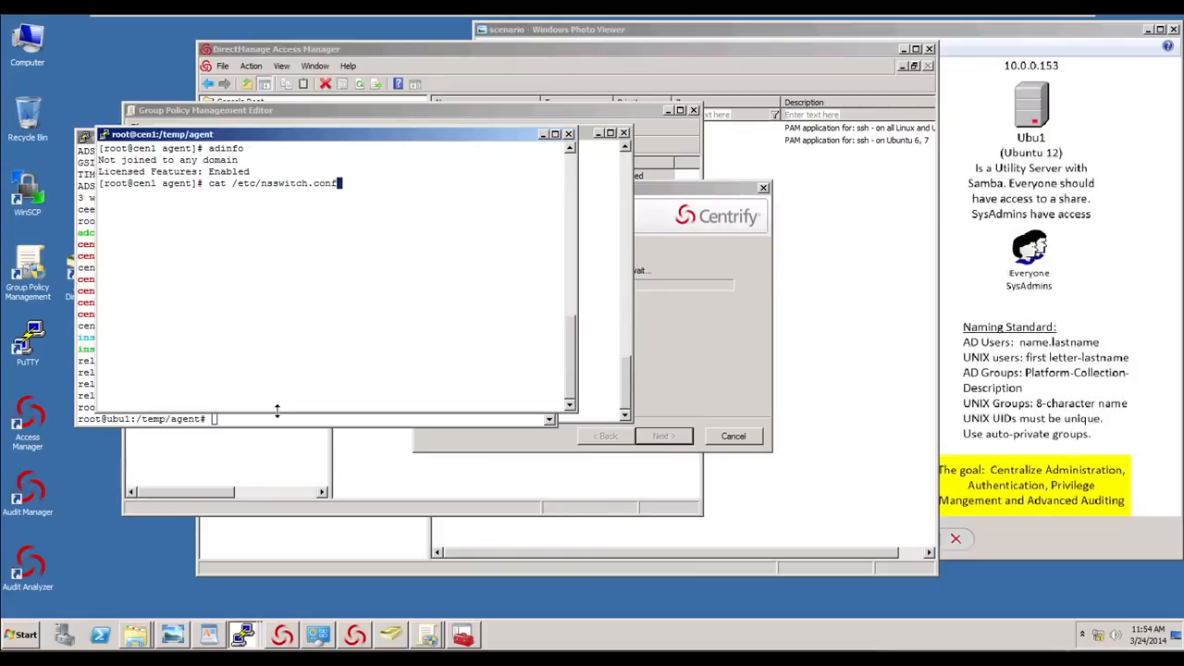
{"action": "type", "text": "| files"}
{"action": "key", "text": "Return"}
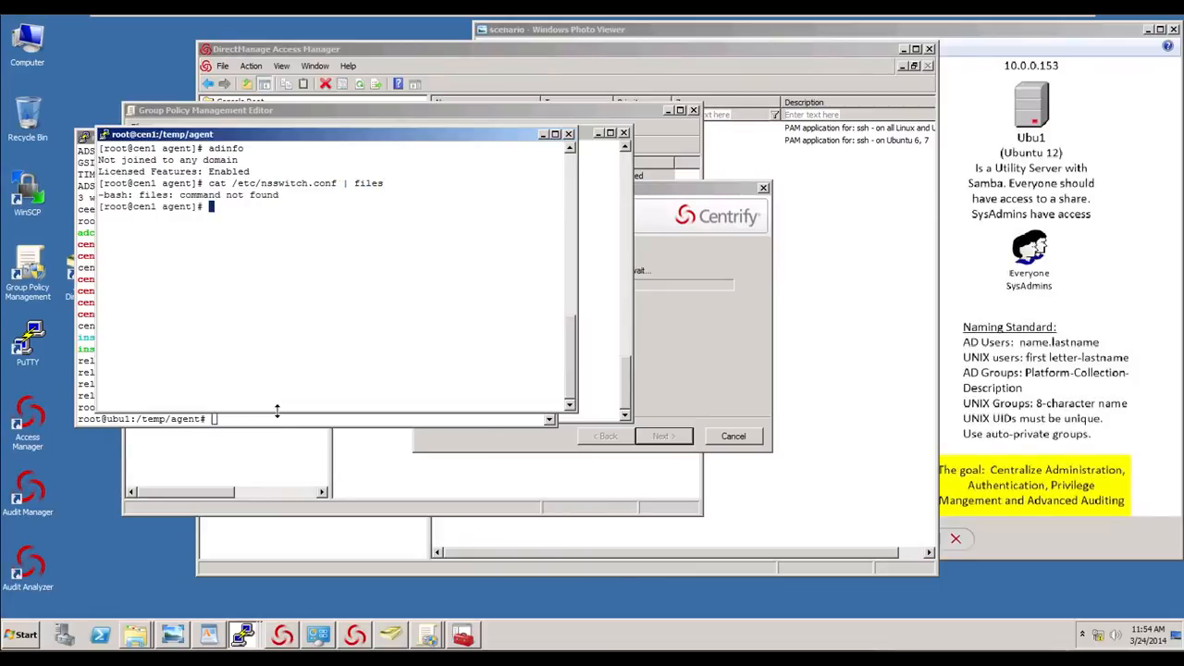
{"action": "key", "text": "Up"}
{"action": "key", "text": "Left"}
{"action": "key", "text": "Left"}
{"action": "key", "text": "Left"}
{"action": "key", "text": "Left"}
{"action": "key", "text": "Left"}
{"action": "key", "text": "Left"}
{"action": "key", "text": "Left"}
{"action": "key", "text": "Right"}
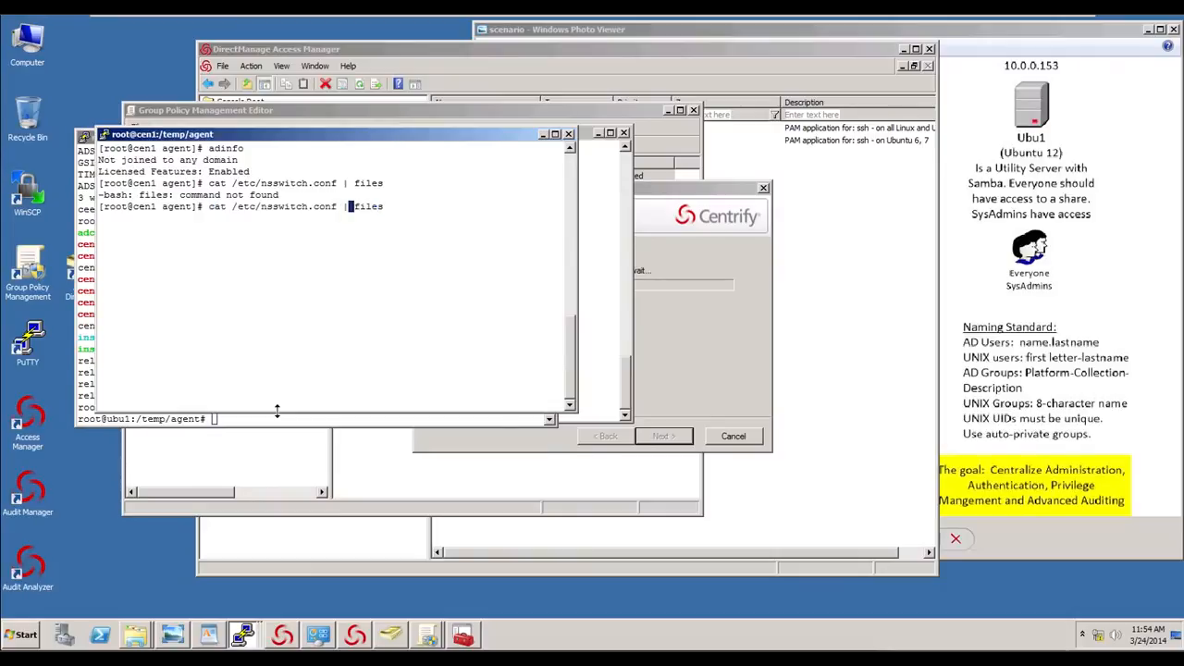
{"action": "type", "text": "grep"}
{"action": "key", "text": "Return"}
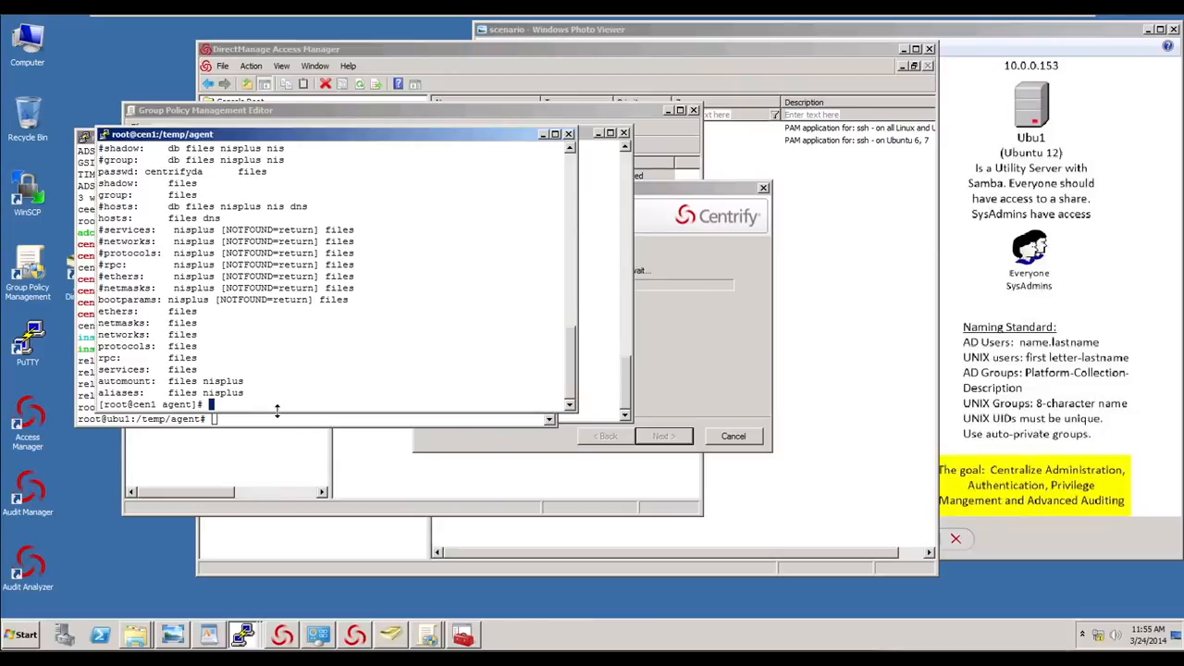
- List the agent folder, then join cen1 to corp.contoso.com with adjoin in zone Model, container OU=Servers,OU=UNIX, verbose, as the admin user, entering the account password
{"action": "type", "text": "ls"}
{"action": "key", "text": "Return"}
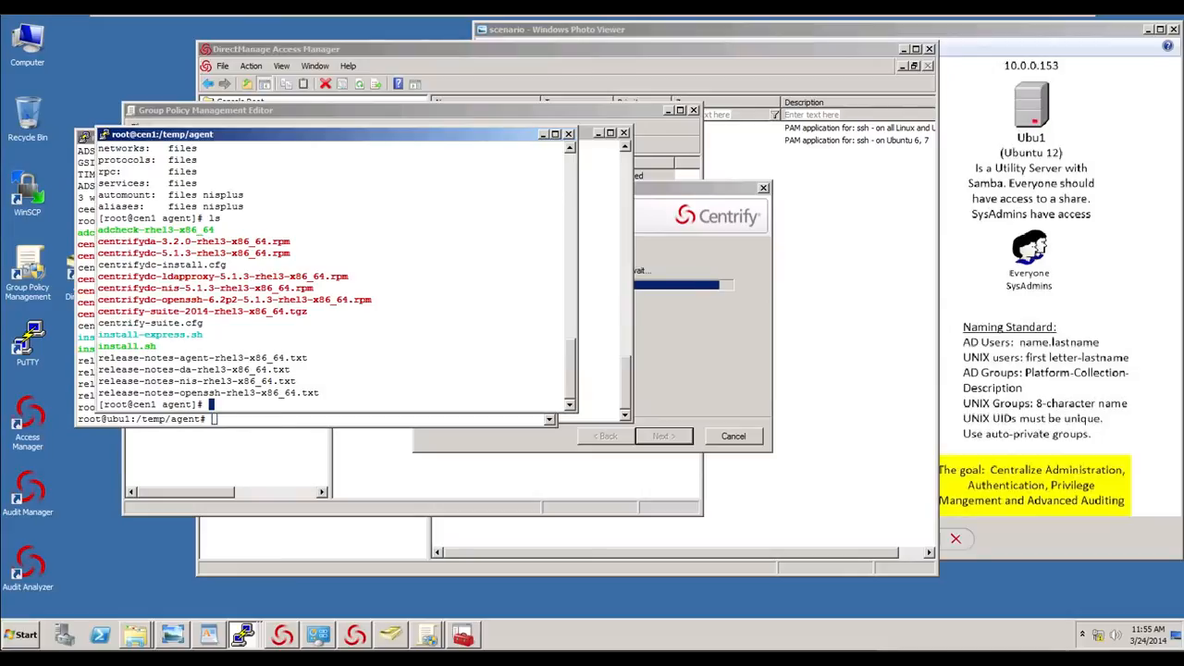
{"action": "type", "text": "adjoin -i"}
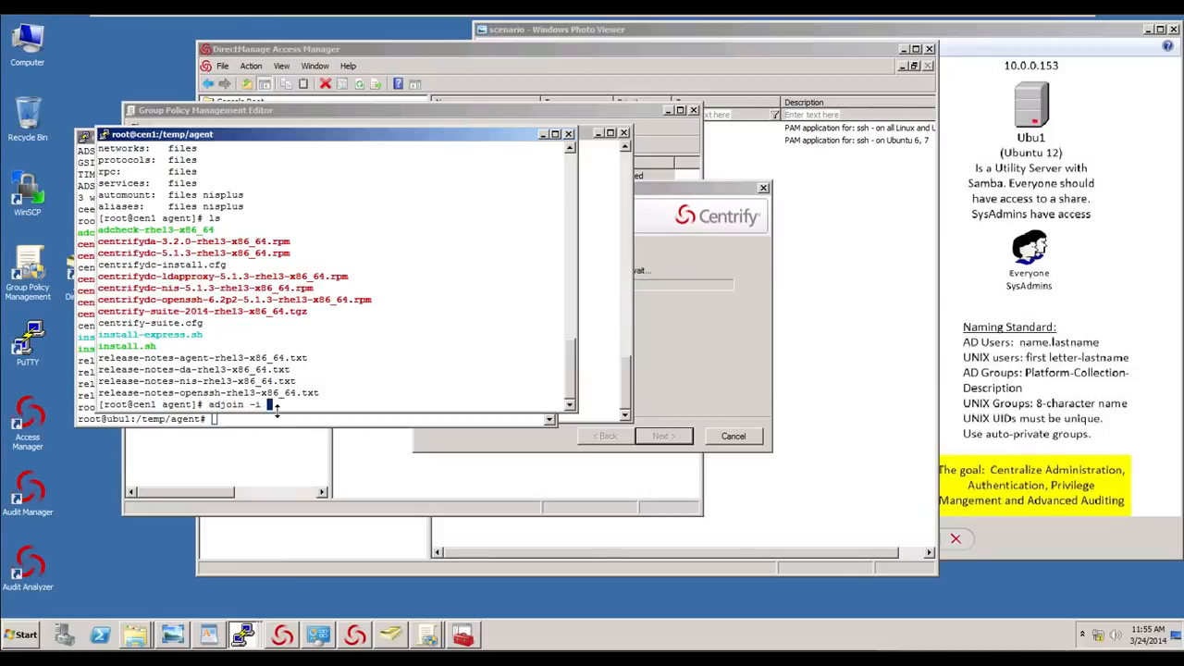
{"action": "key", "text": "BackSpace"}
{"action": "key", "text": "BackSpace"}
{"action": "key", "text": "BackSpace"}
{"action": "type", "text": "-z Model -c \"OU"}
{"action": "type", "text": "=UNIX"}
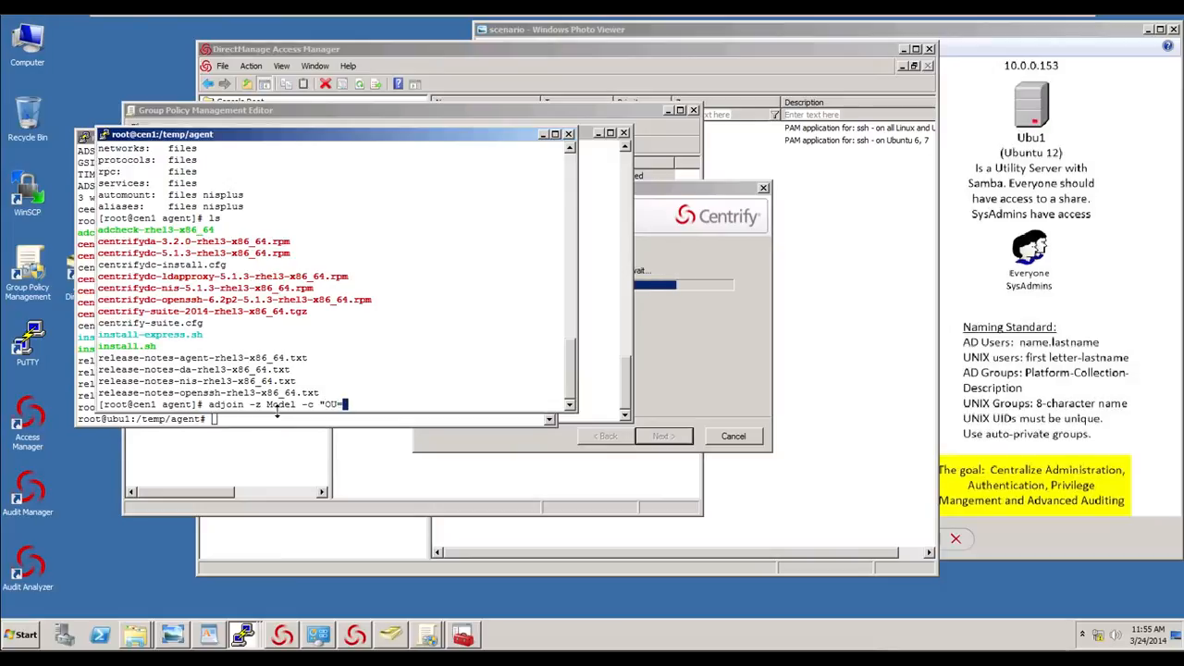
{"action": "key", "text": "BackSpace"}
{"action": "key", "text": "BackSpace"}
{"action": "key", "text": "BackSpace"}
{"action": "key", "text": "BackSpace"}
{"action": "type", "text": "Servers,"}
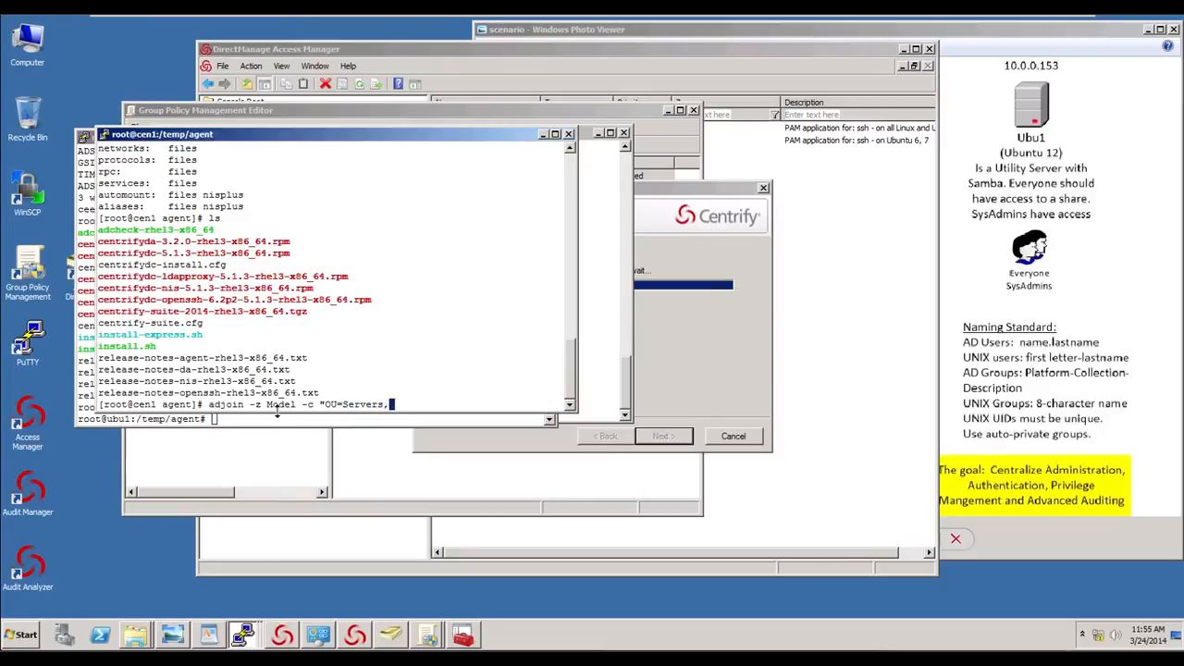
{"action": "type", "text": "OU=UNIX\""}
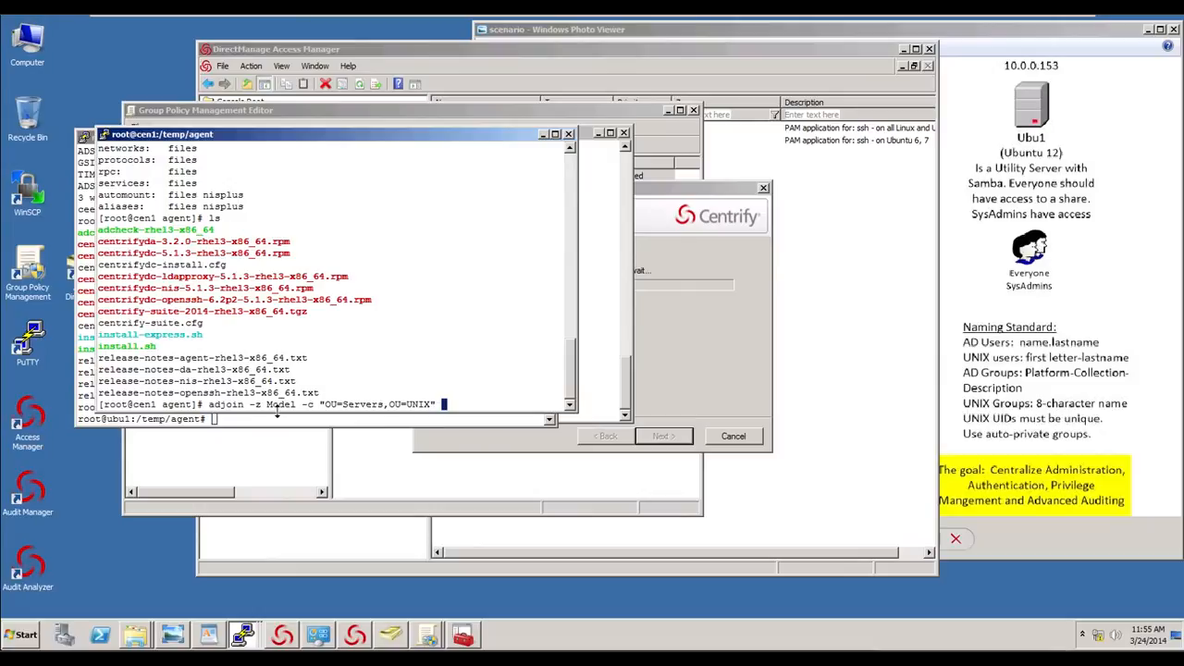
{"action": "type", "text": " -V -u george.const"}
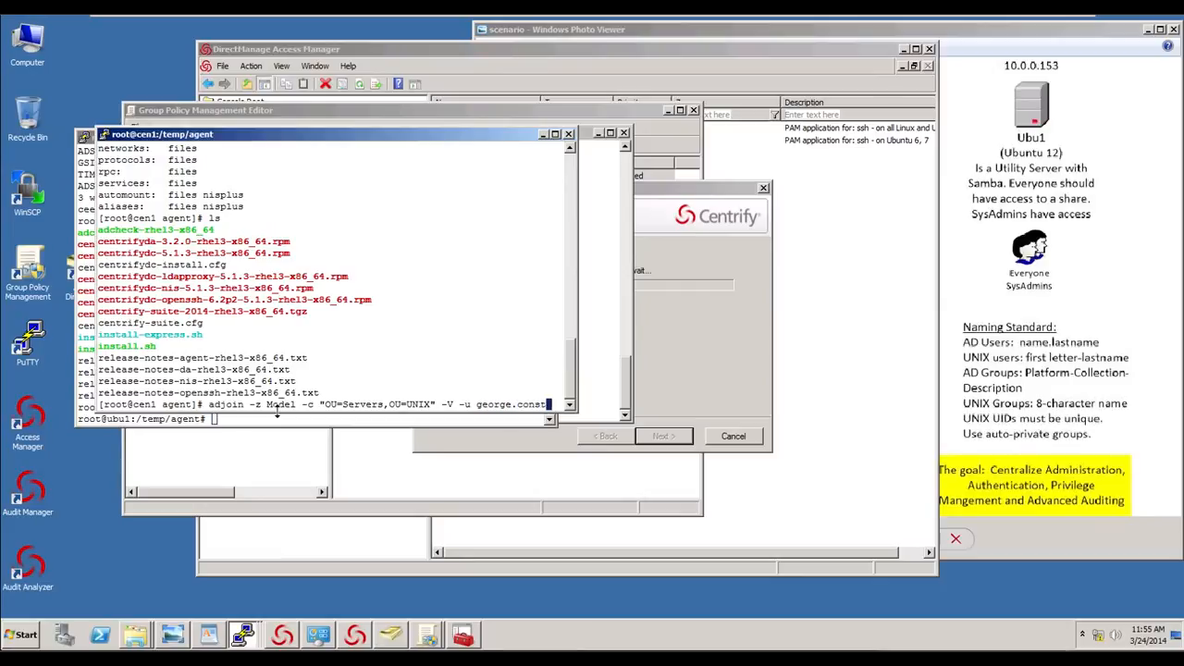
{"action": "type", "text": "anza"}
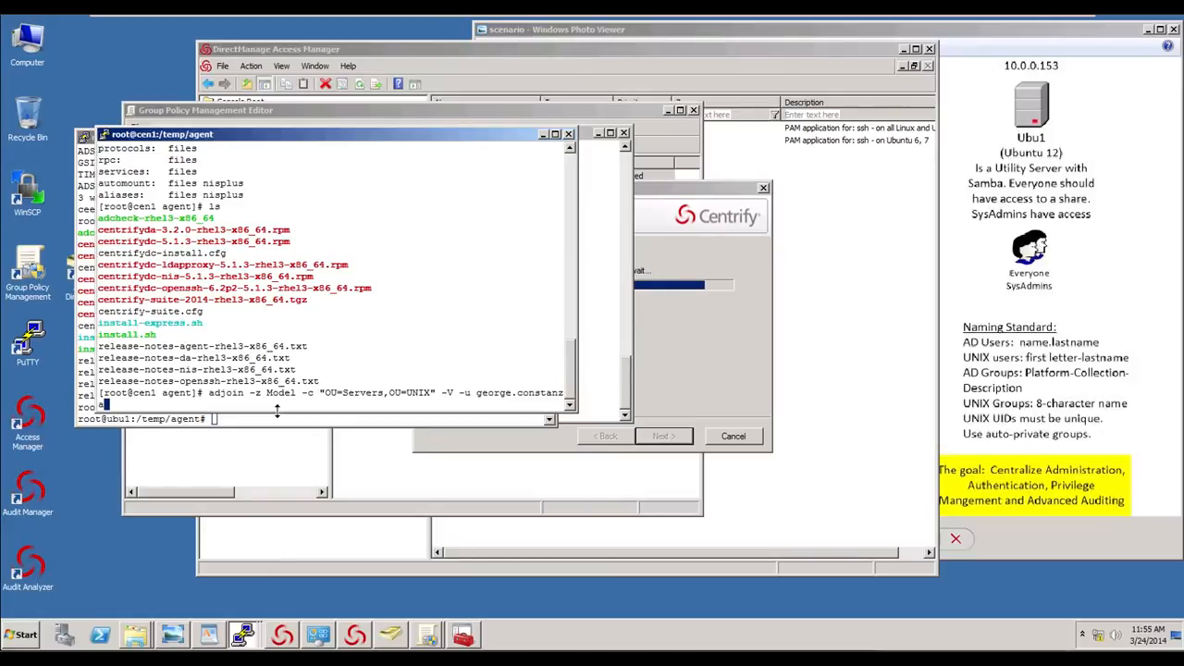
{"action": "type", "text": "a "}
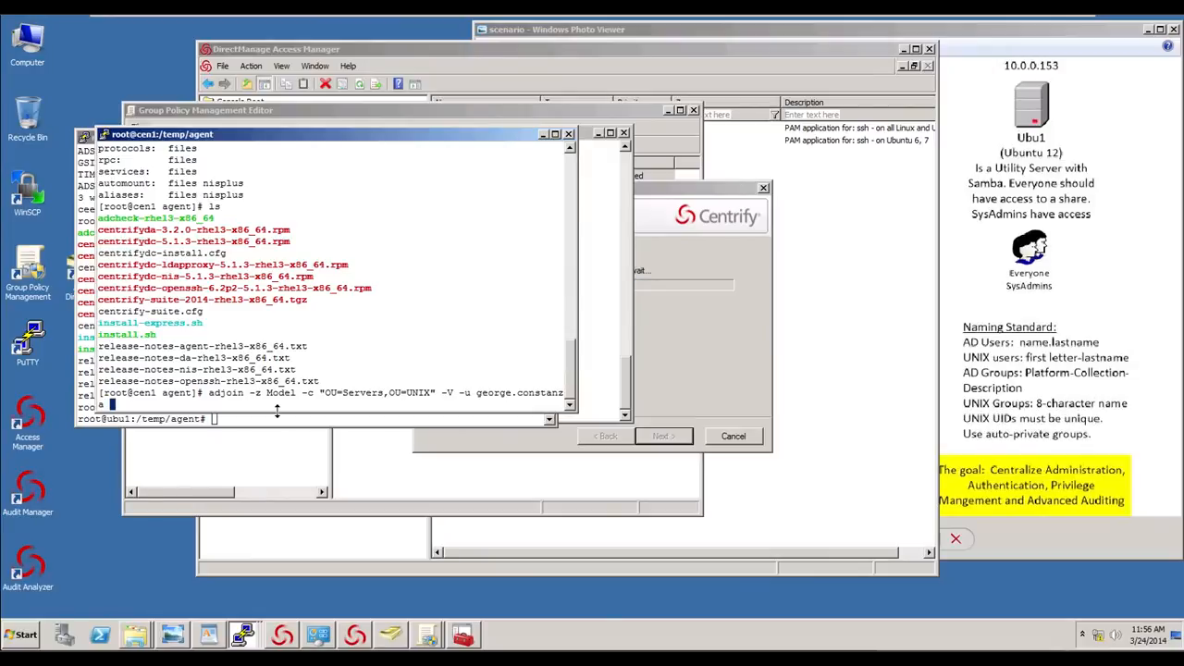
{"action": "type", "text": "corp.contoso.com"}
{"action": "key", "text": "Return"}
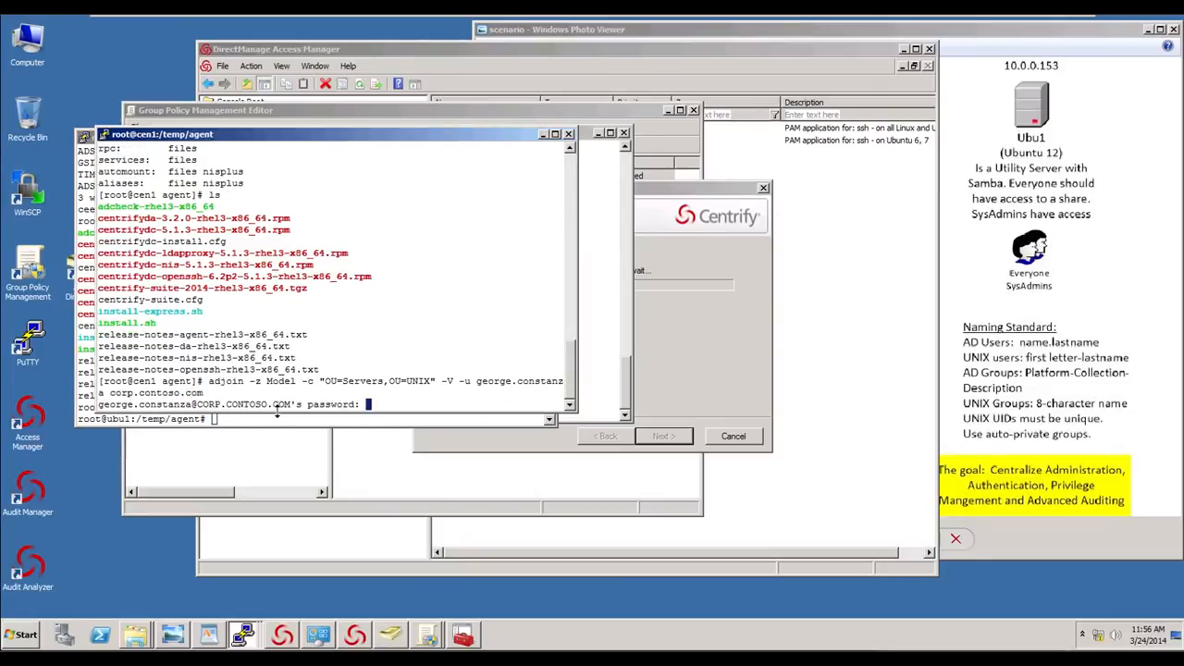
{"action": "key", "text": "Return"}
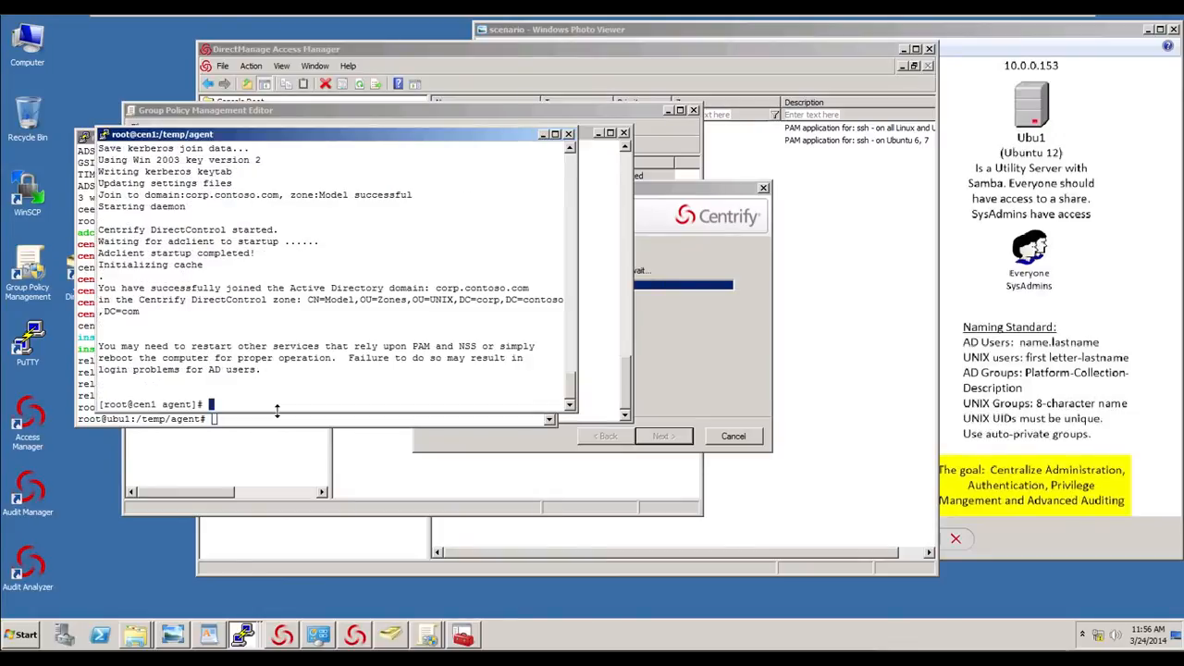
- Rerun adinfo from the command history to check cen1's domain status
{"action": "key", "text": "Up"}
{"action": "key", "text": "Up"}
{"action": "key", "text": "Up"}
{"action": "key", "text": "Up"}
{"action": "key", "text": "Up"}
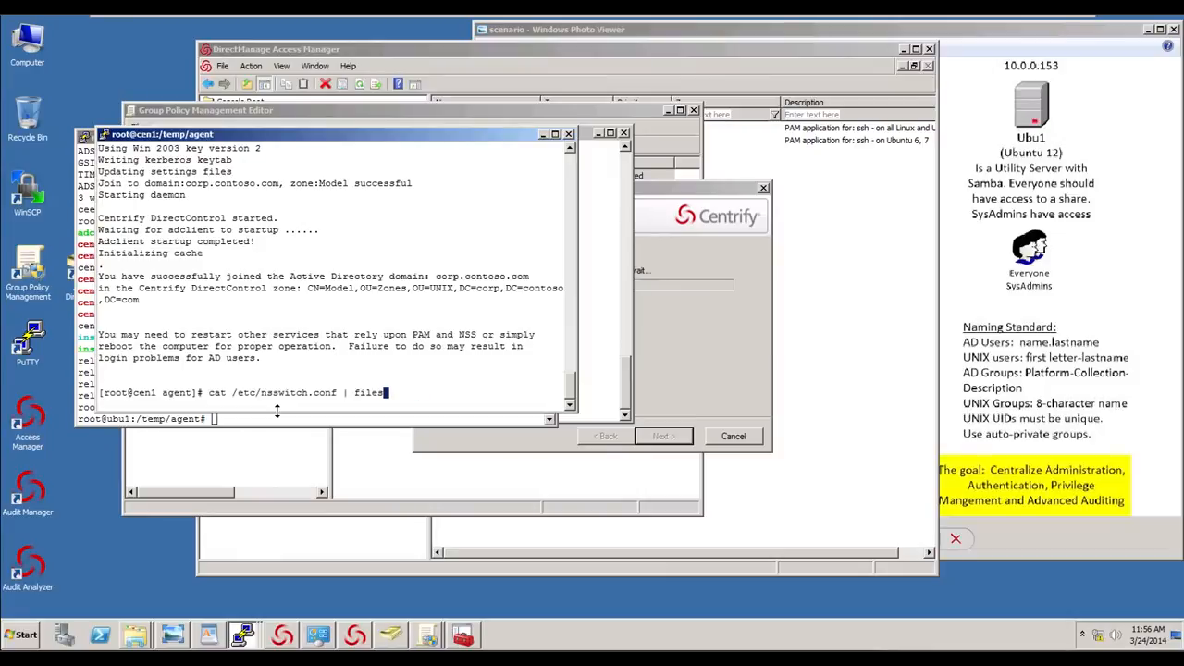
{"action": "key", "text": "Return"}
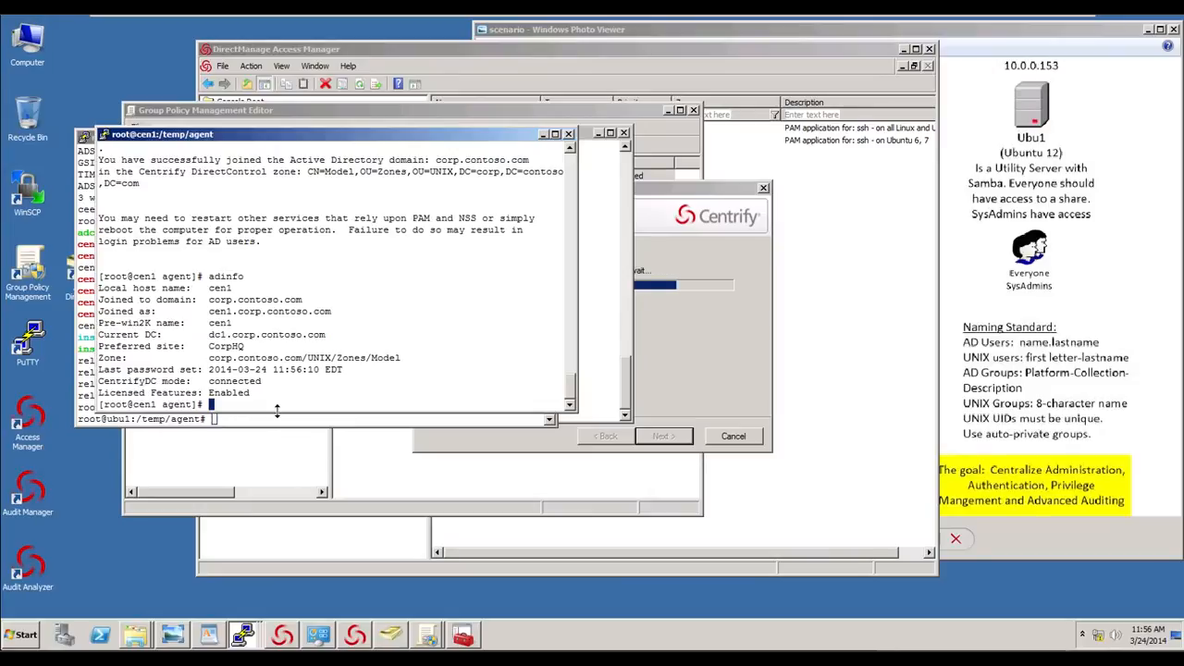
- Clear the terminal and run adquery user to list the AD users visible on cen1
{"action": "type", "text": "clear"}
{"action": "key", "text": "Return"}
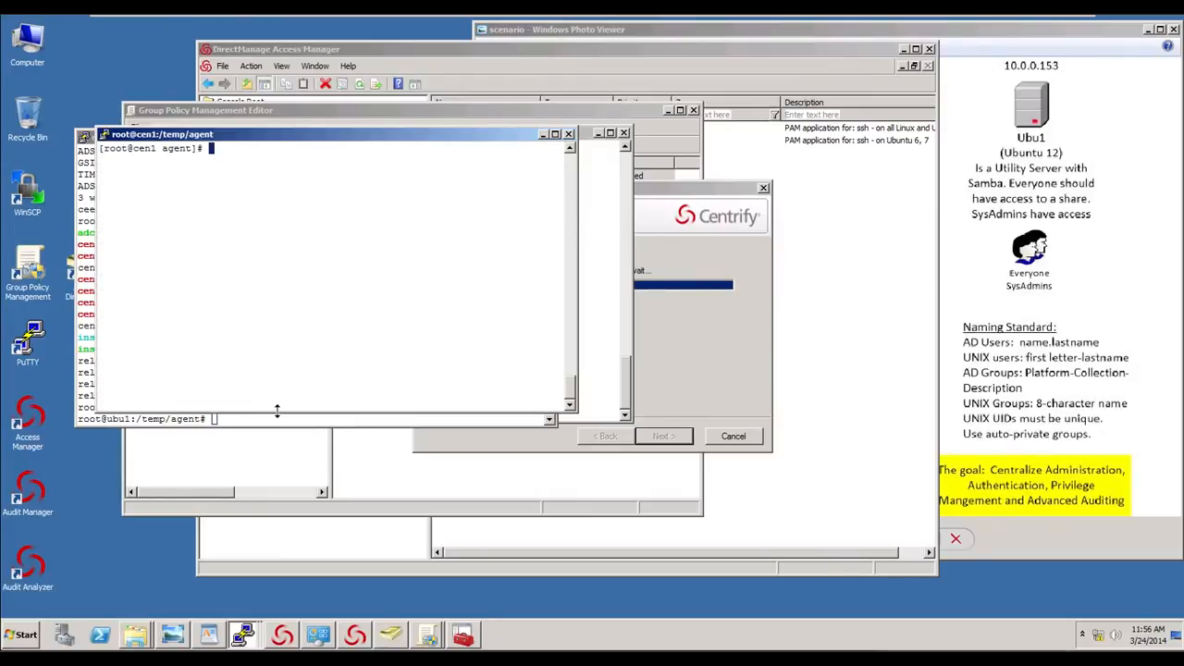
{"action": "type", "text": "adquery user"}
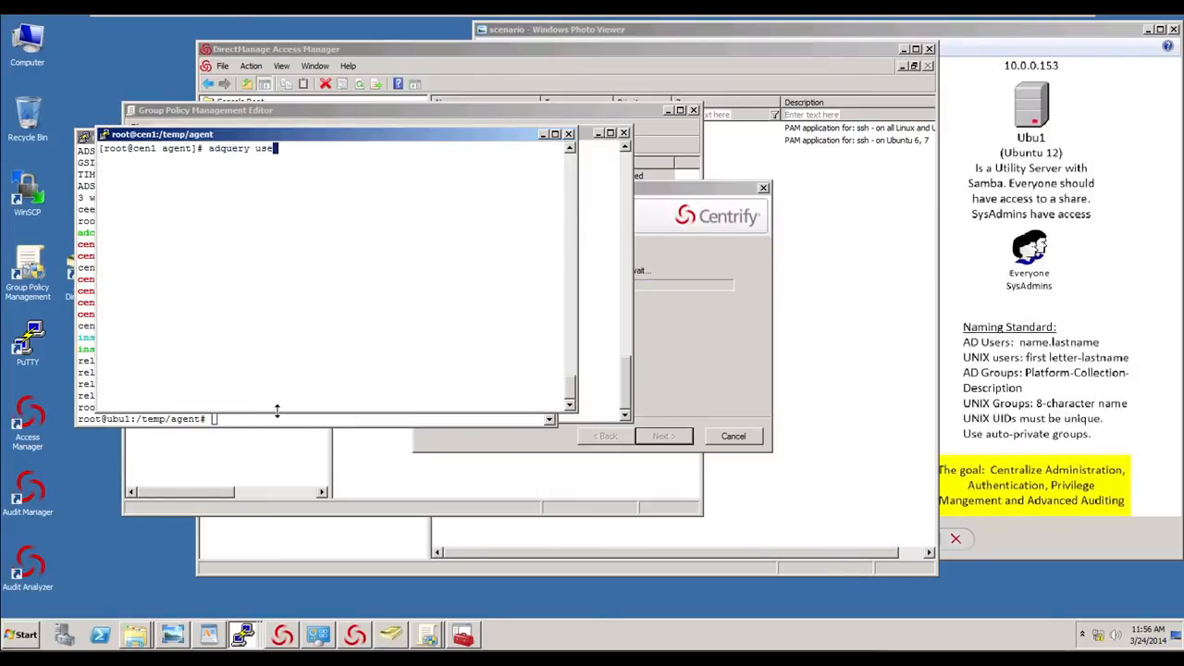
{"action": "key", "text": "Return"}
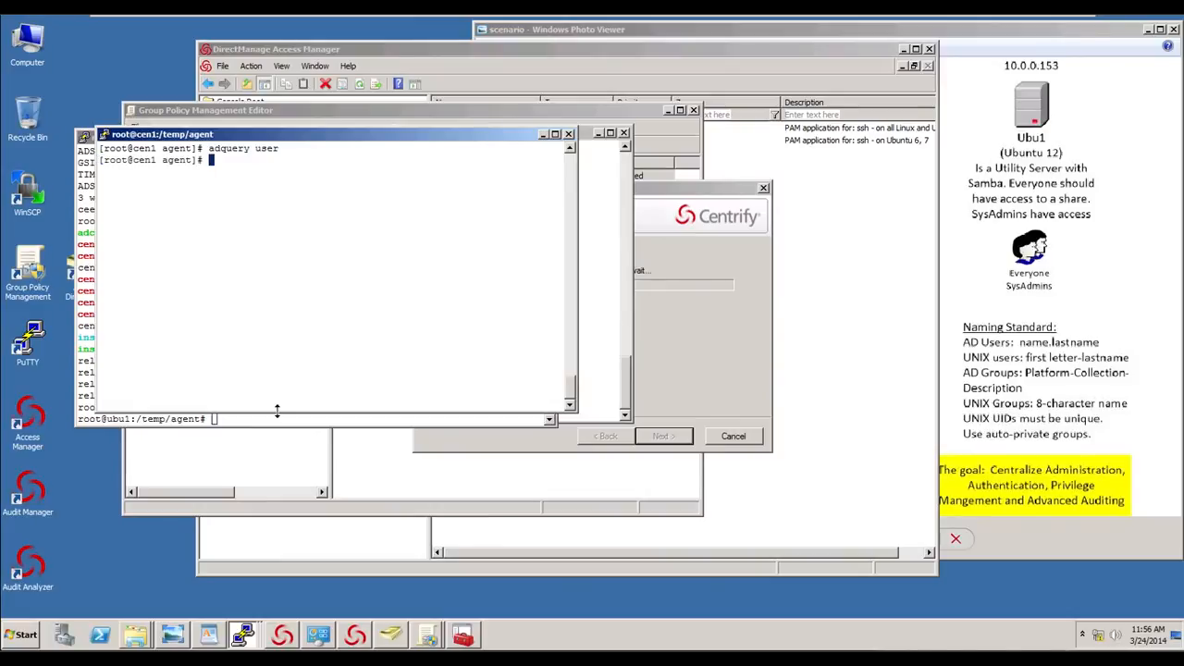